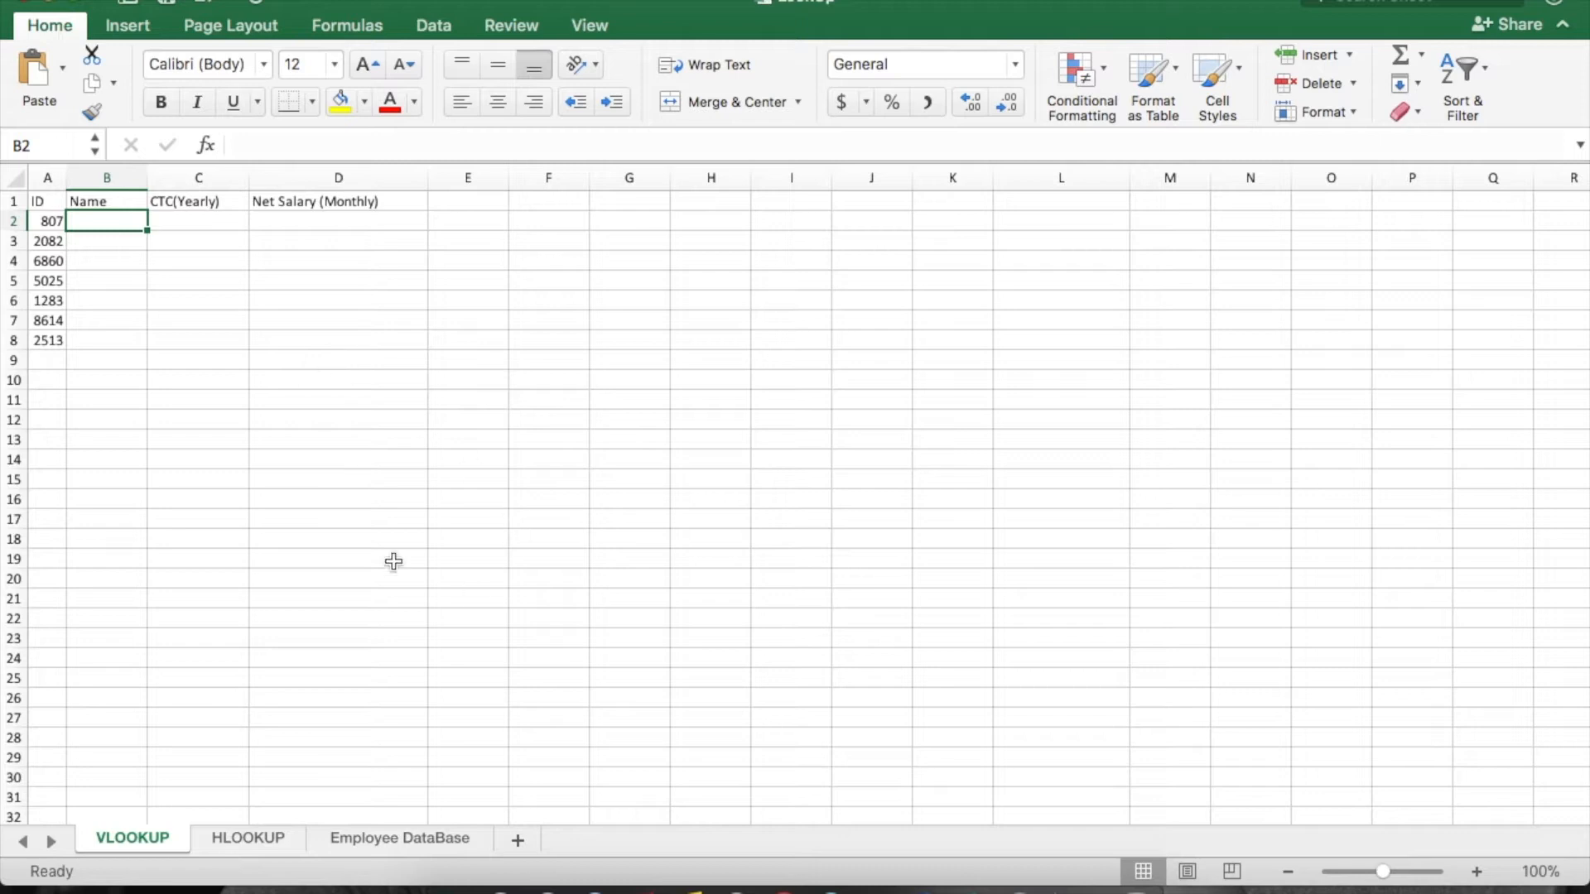
# Examine the Employee DataBase records and compare the column headings on the VLOOKUP and HLOOKUP sheets.
pyautogui.click(404, 839)
pyautogui.scroll(-1, 365, 717)
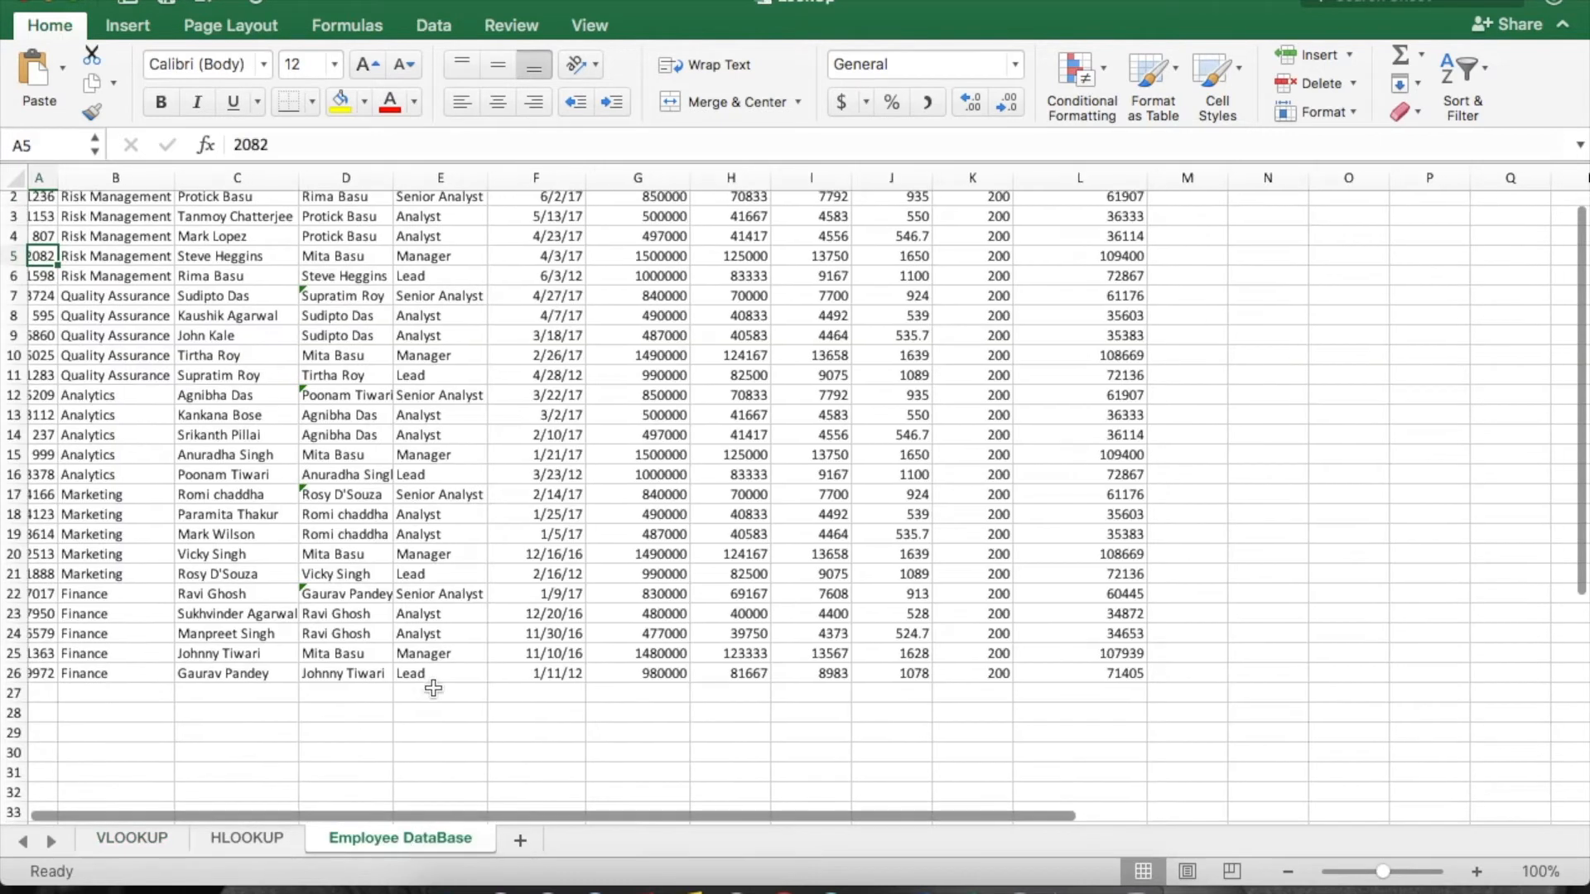
pyautogui.scroll(2, 468, 408)
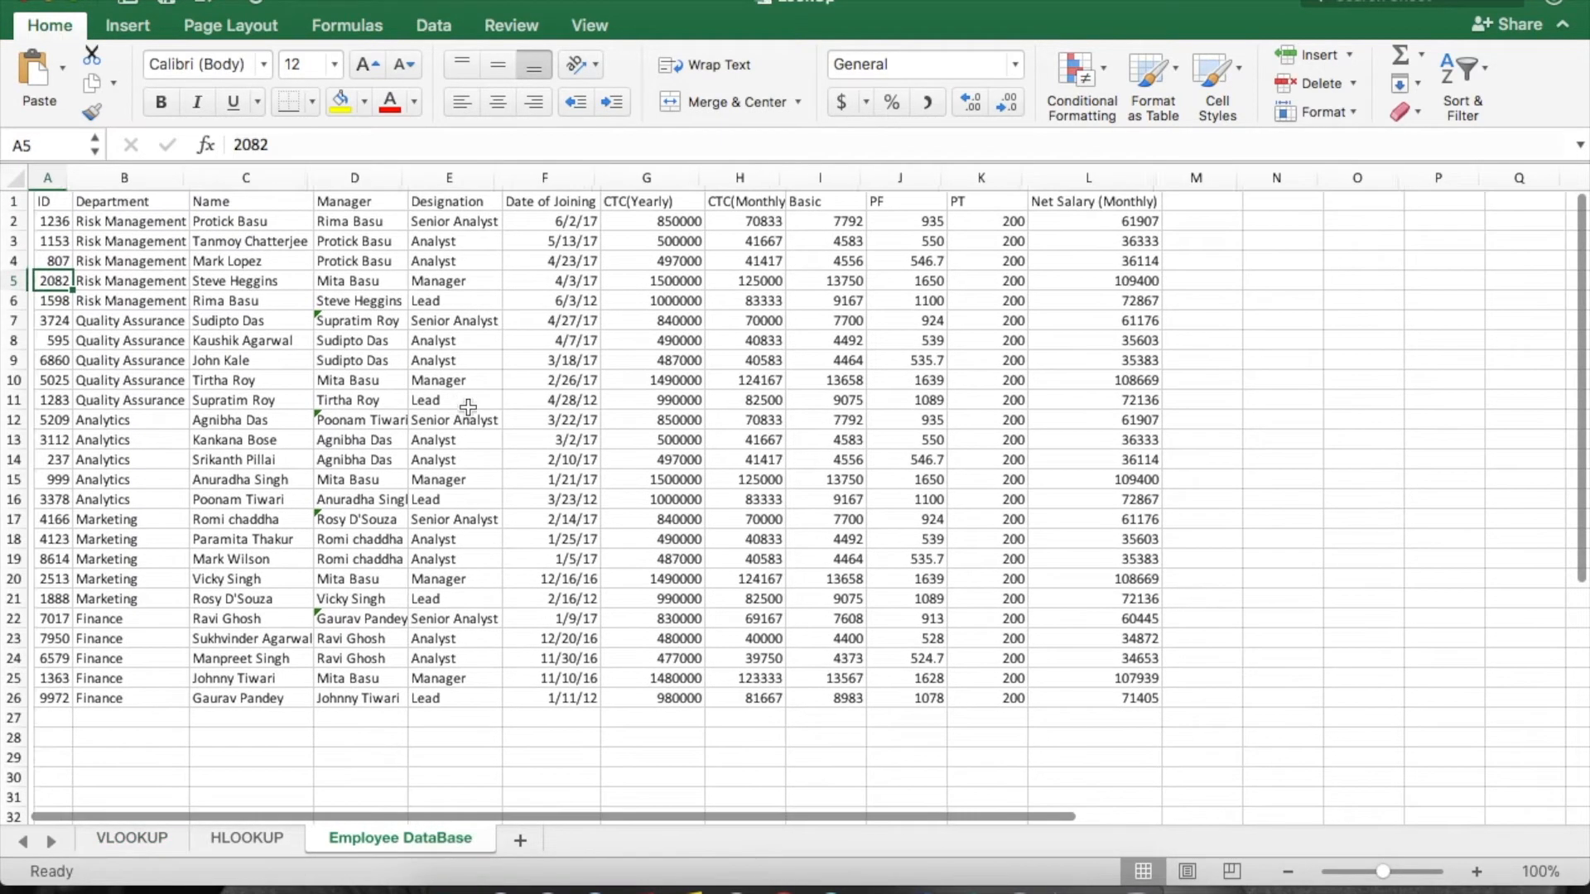
pyautogui.click(146, 841)
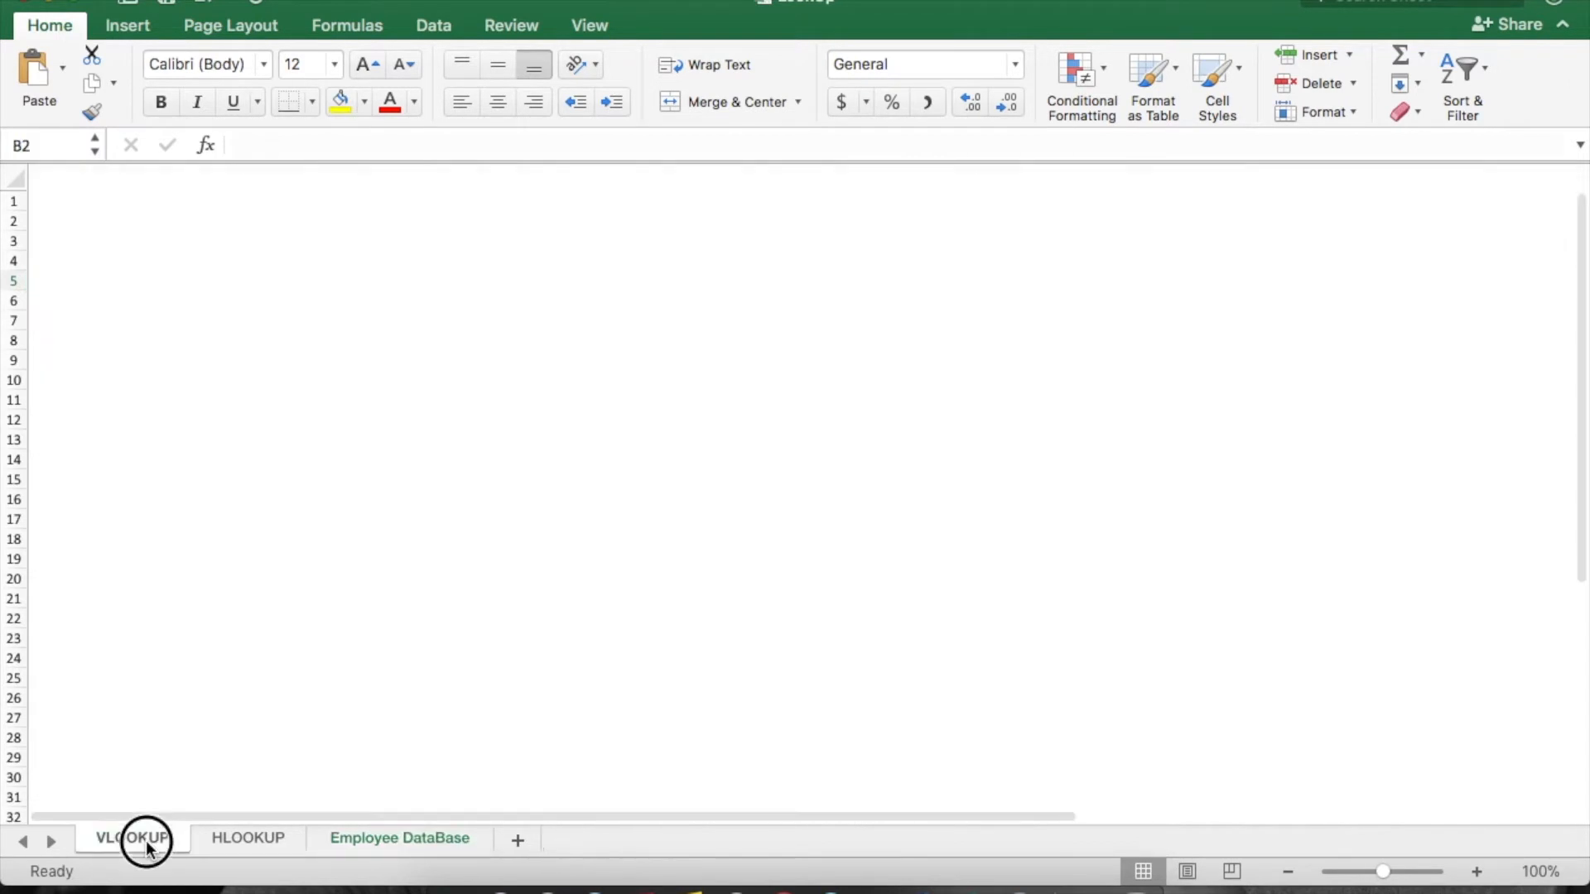
pyautogui.click(250, 846)
pyautogui.click(137, 838)
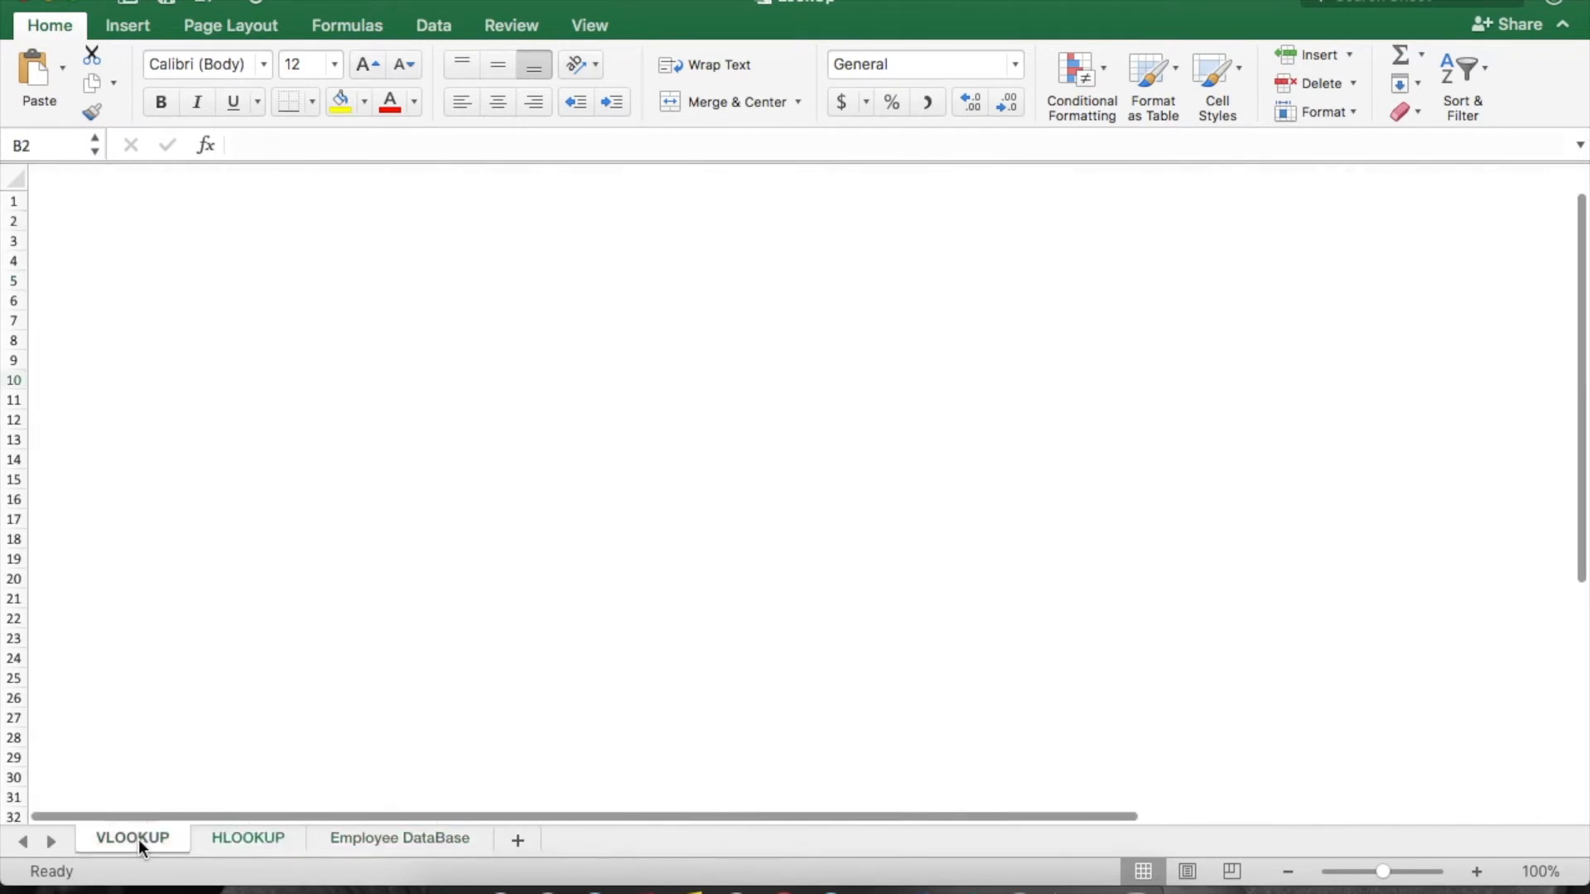
pyautogui.click(240, 837)
pyautogui.click(142, 842)
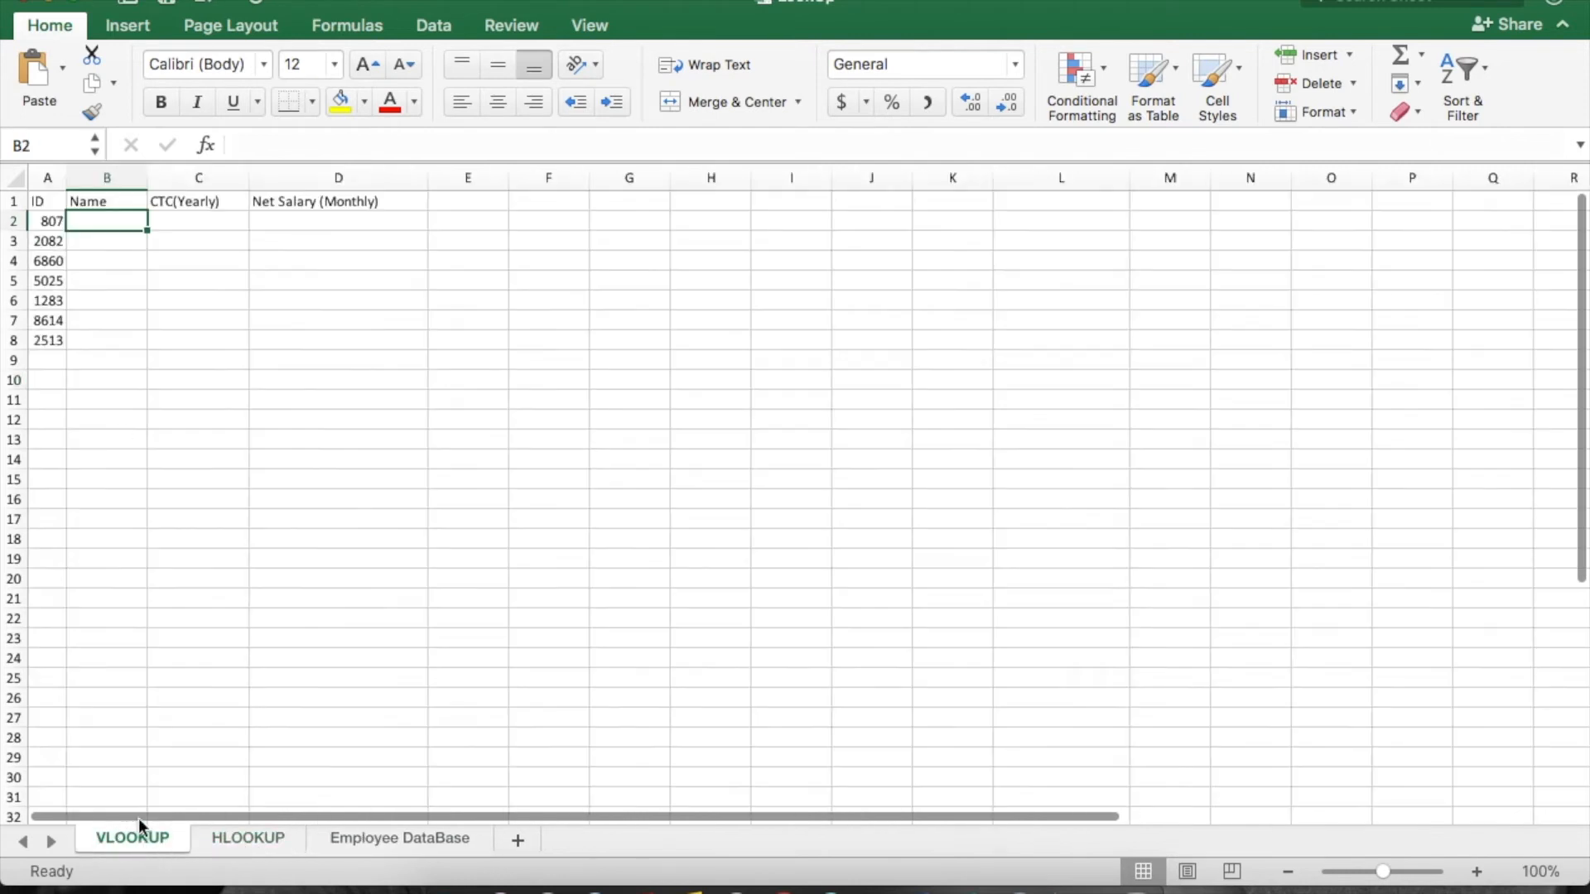
pyautogui.click(245, 843)
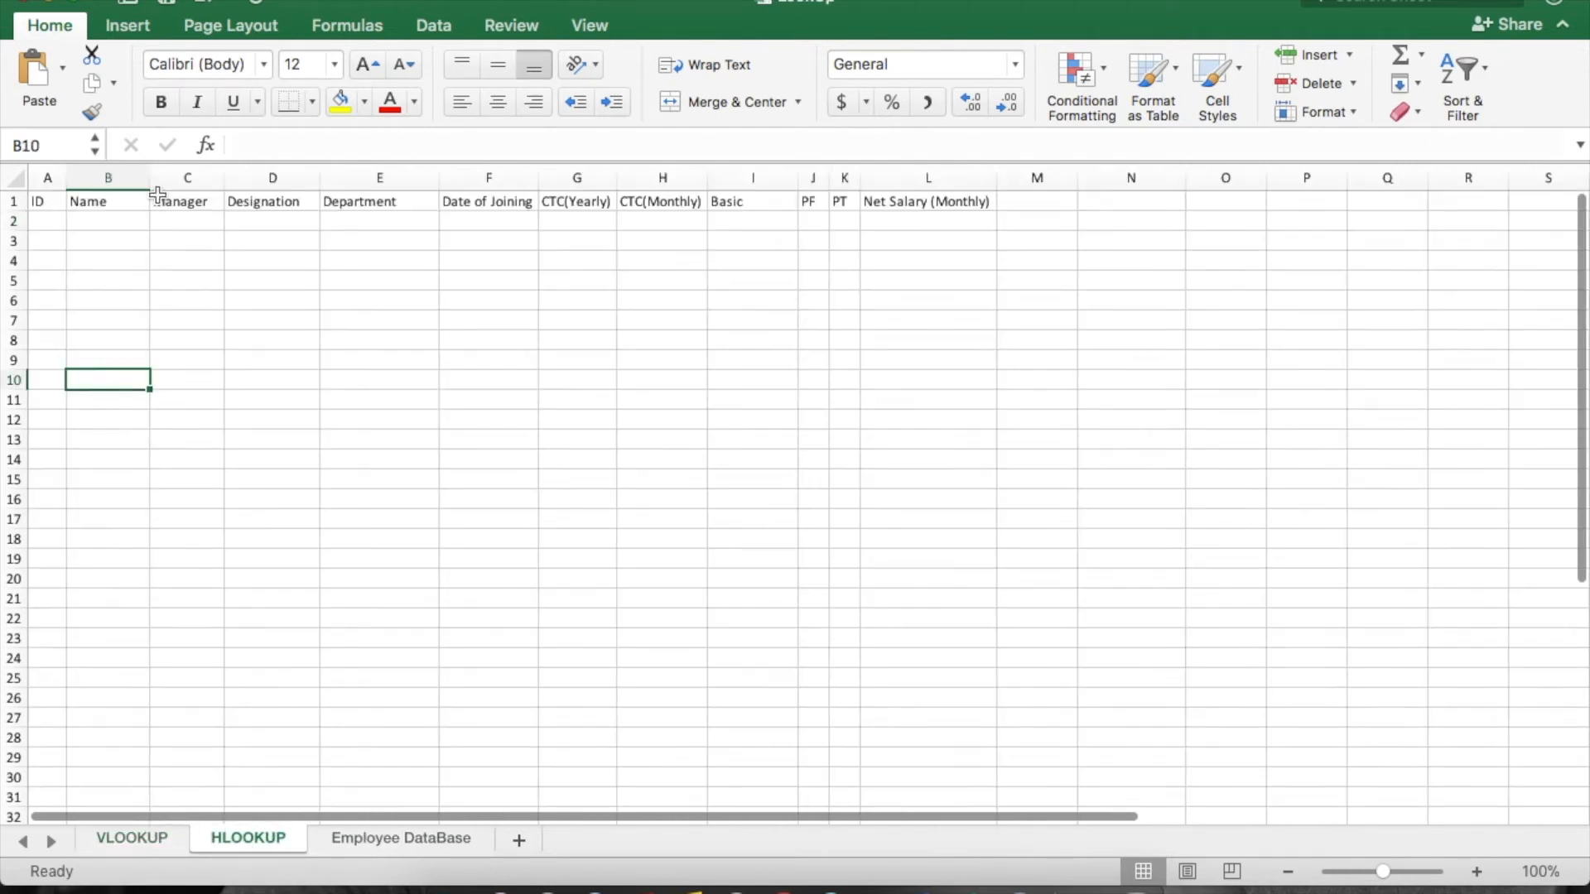
pyautogui.click(131, 842)
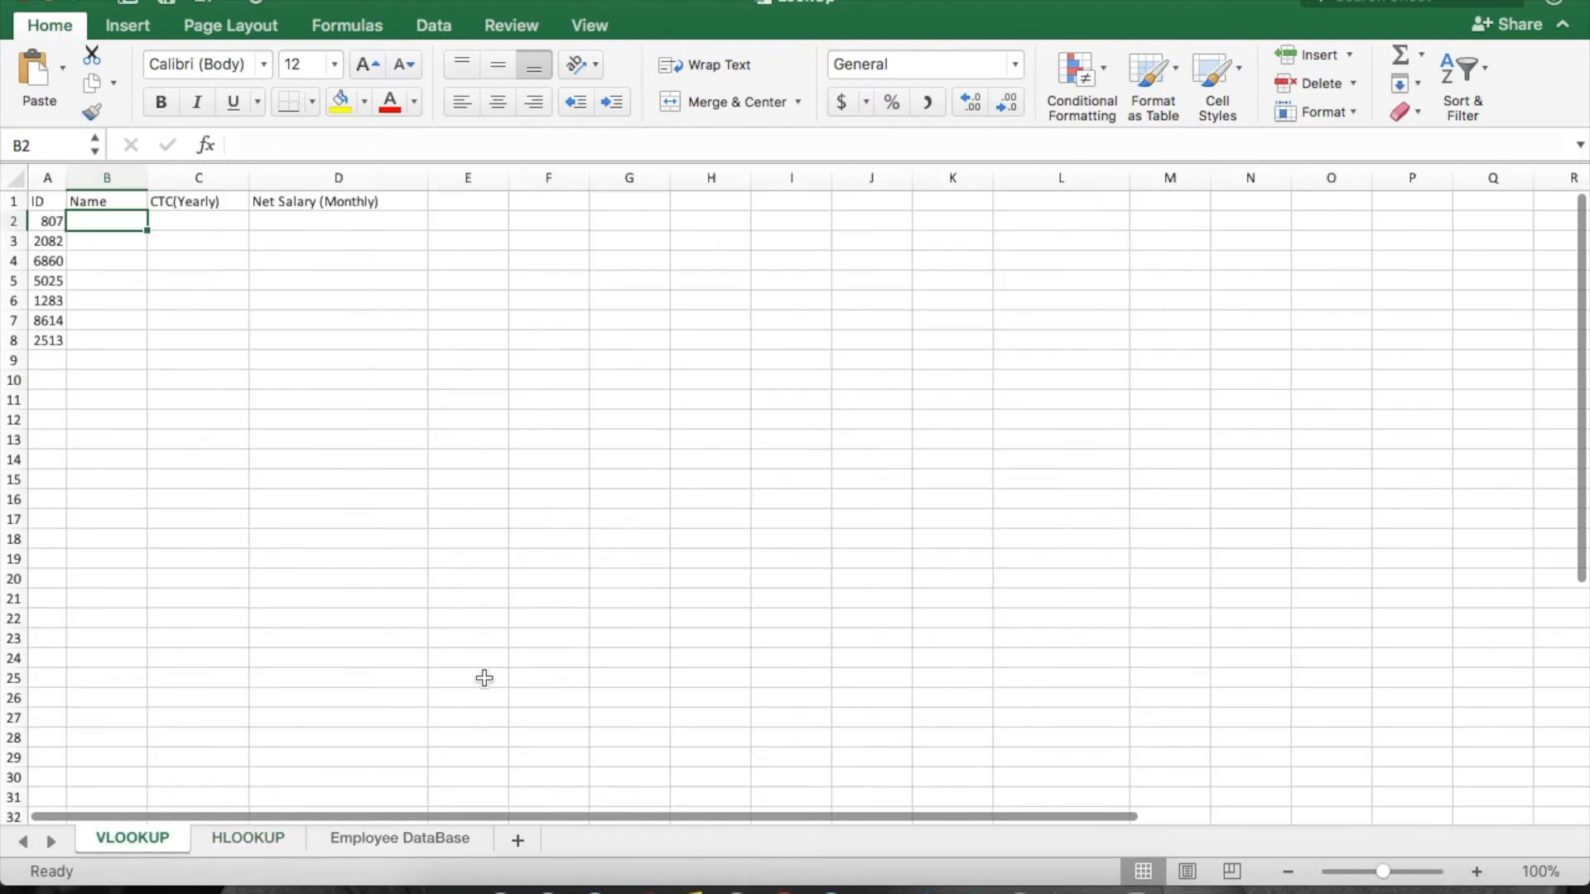
# On the VLOOKUP sheet, enter "Vertical Lookup" in G2 and "Horizontal Lookup" in G3, and fit column G to its text.
pyautogui.click(616, 228)
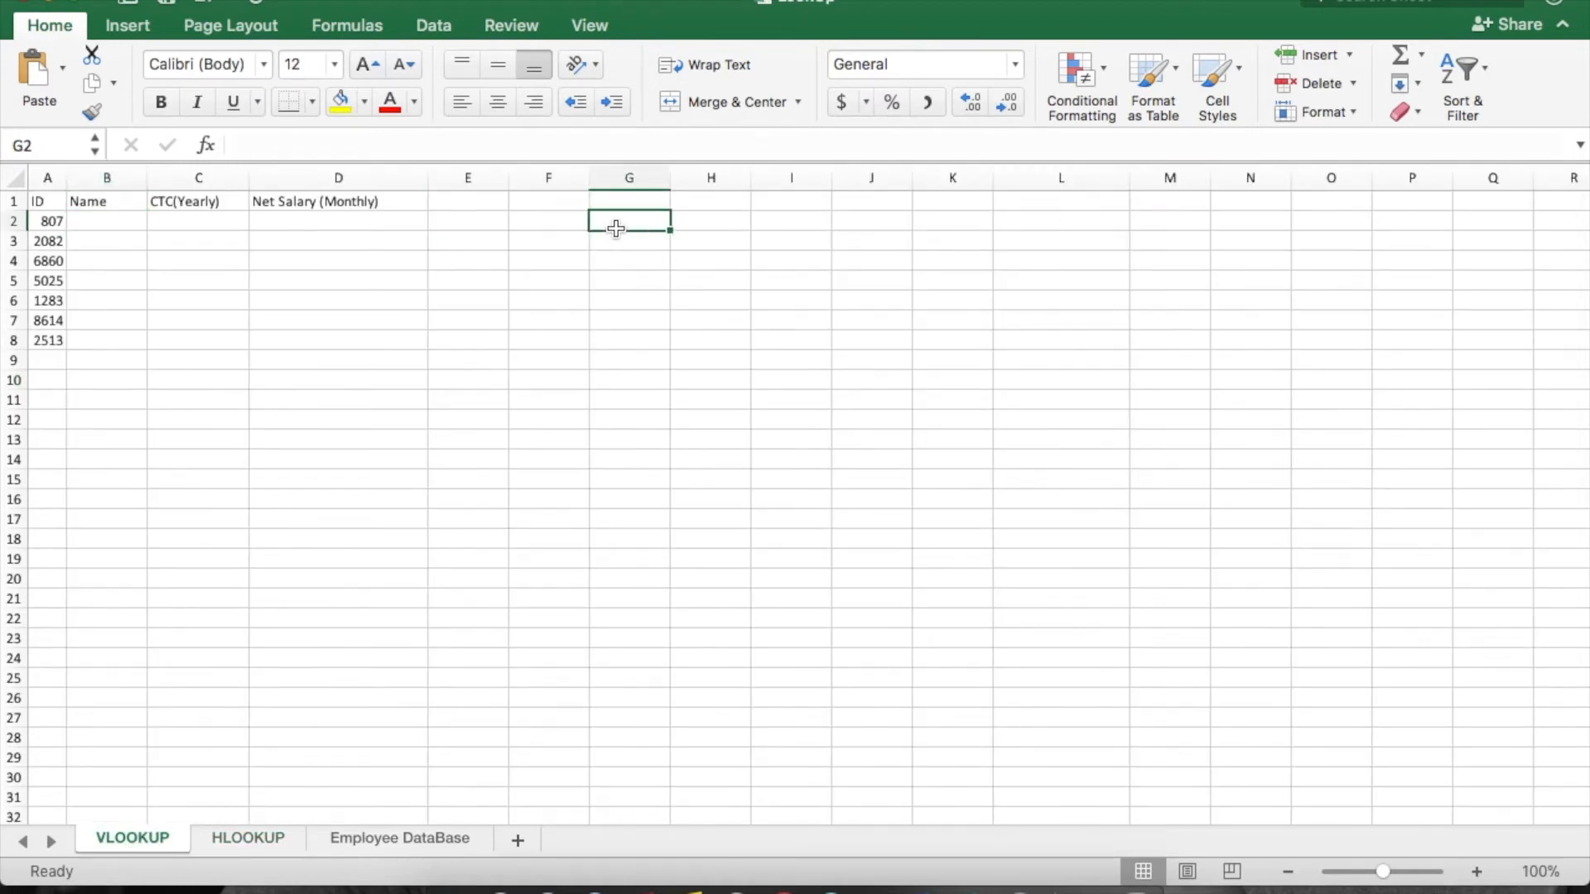
pyautogui.write('Vertical Loo')
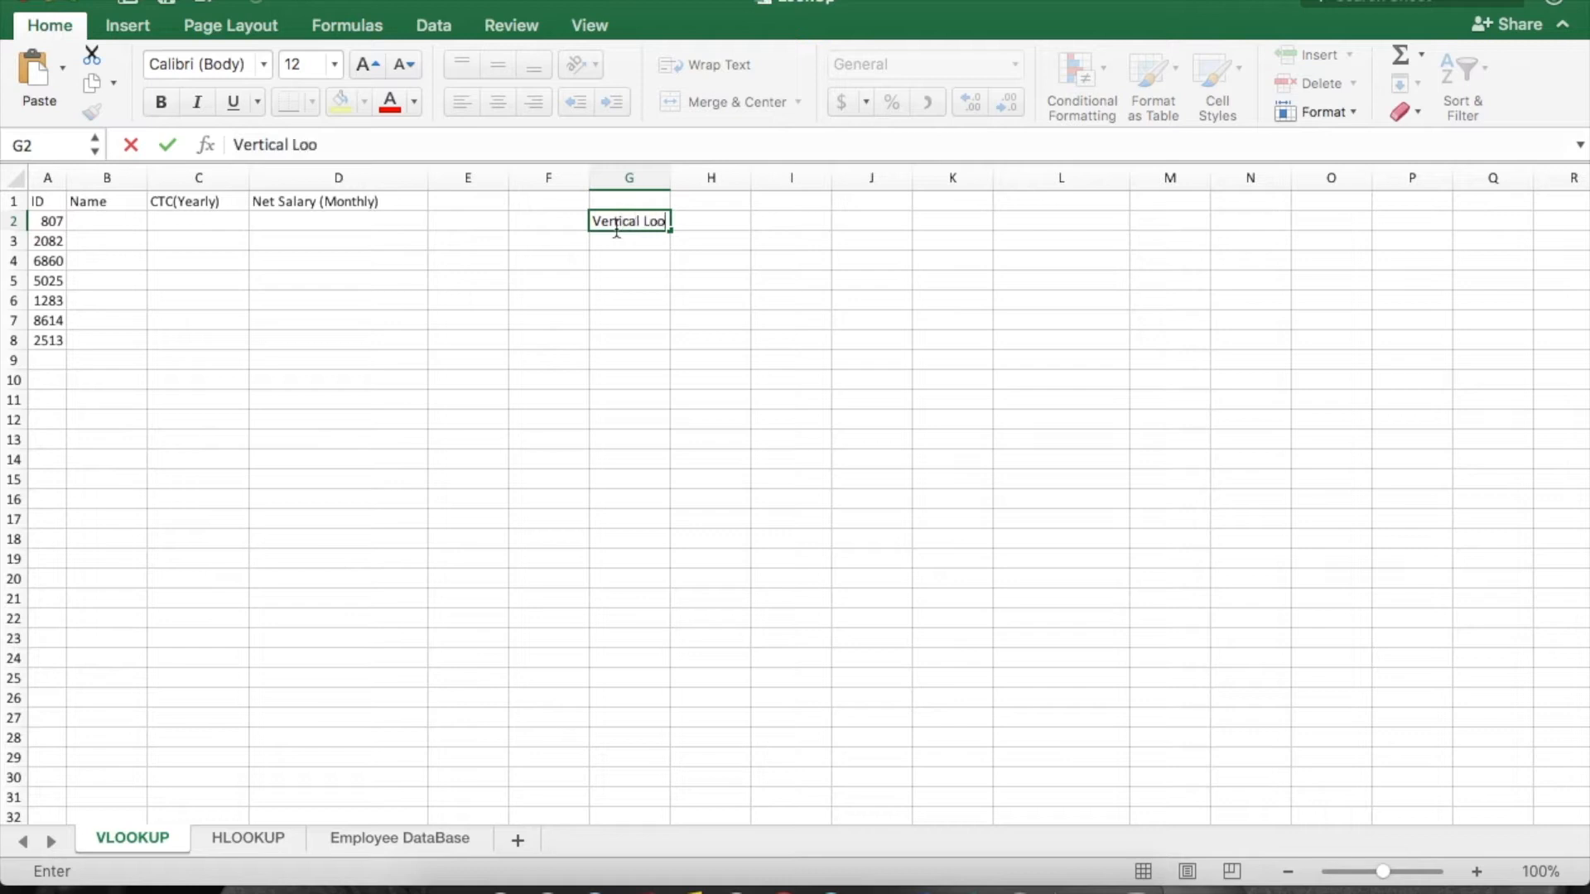
pyautogui.write('kup')
pyautogui.press('Return')
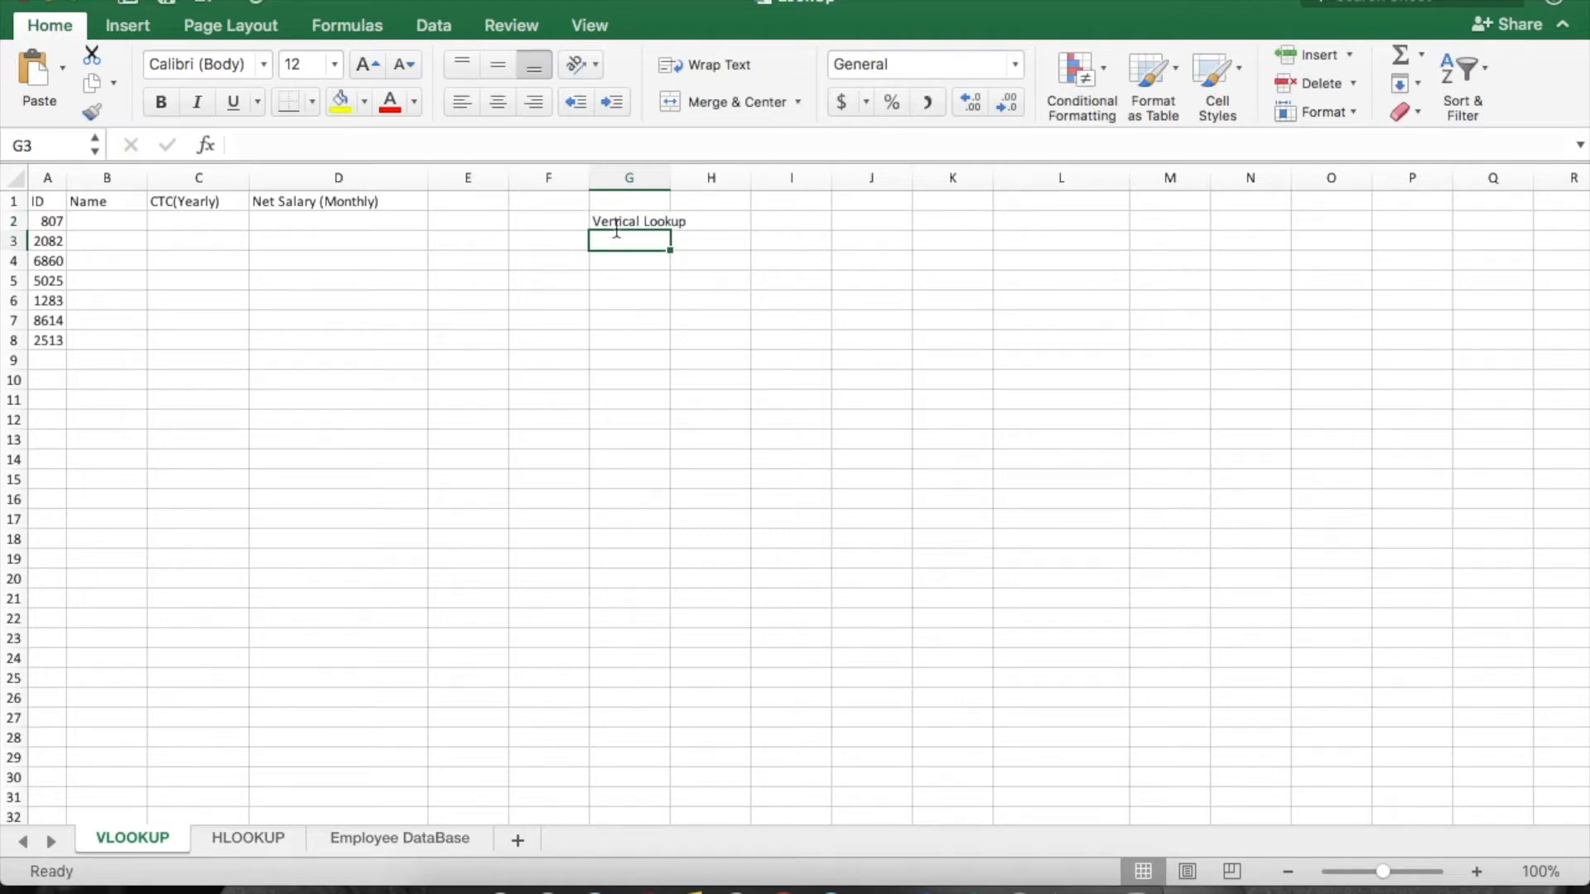
pyautogui.write('Horizontal Loo')
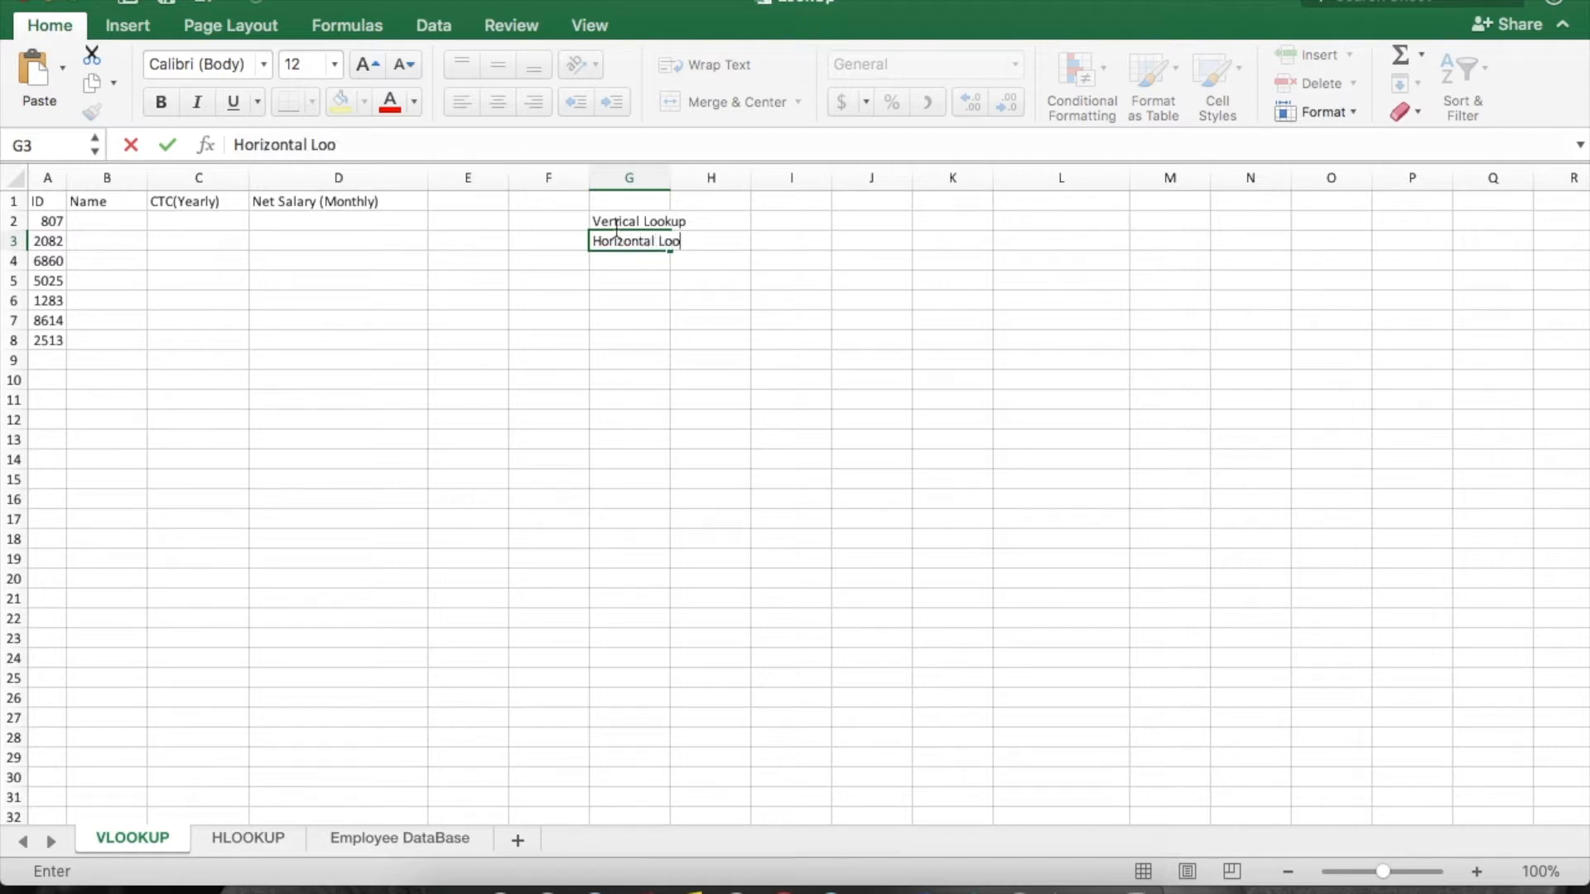
pyautogui.write('kup')
pyautogui.press('Return')
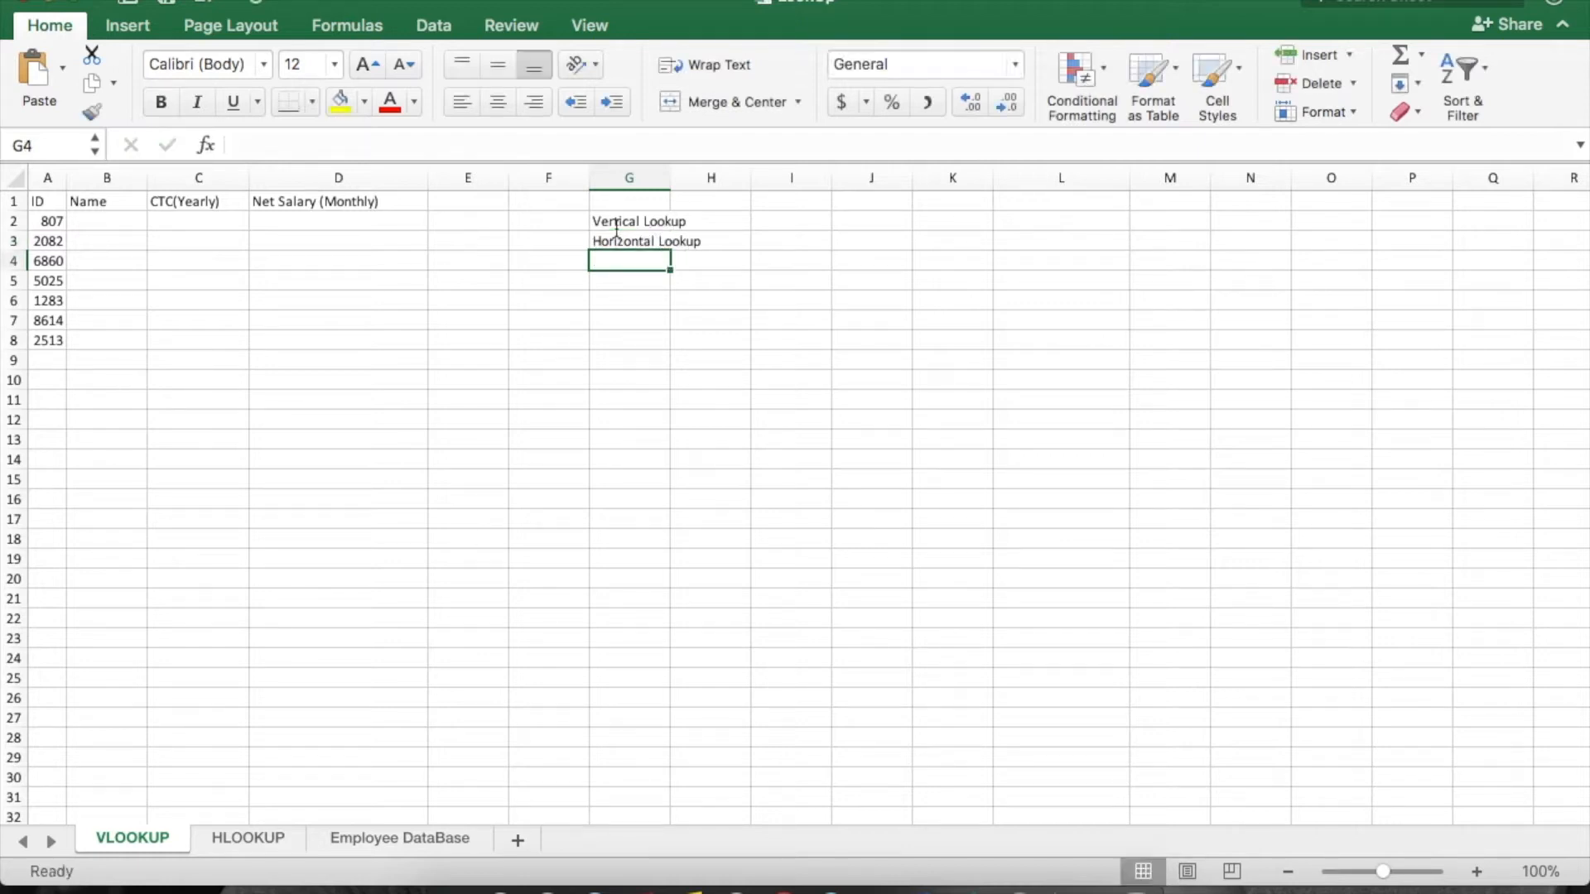
pyautogui.doubleClick(669, 180)
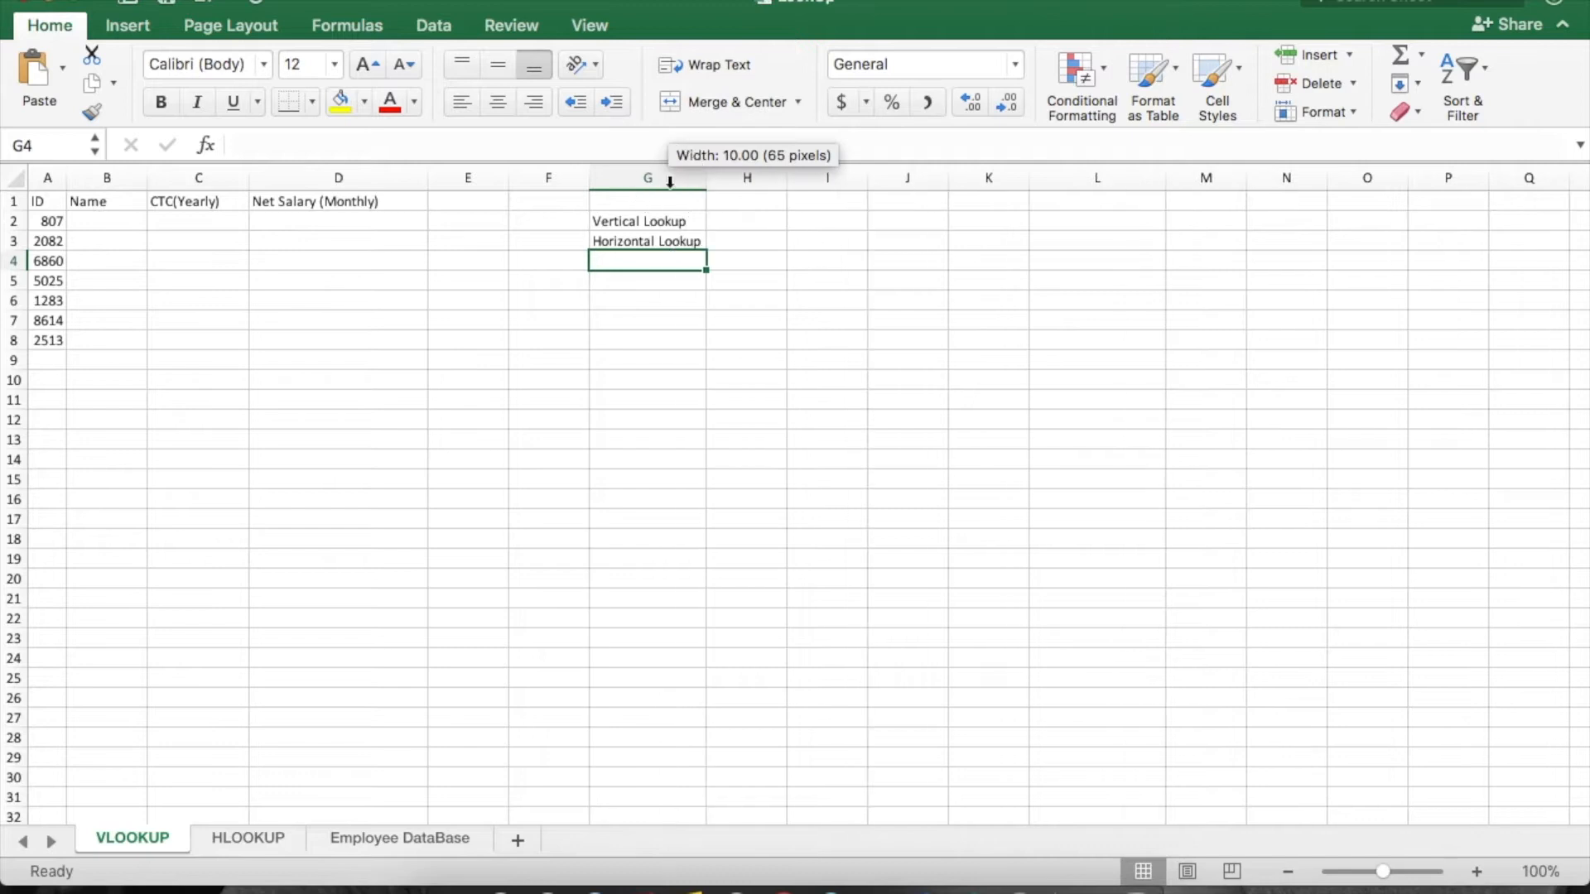
# Enter the lookup directions beside the labels: "Left to Right" in H2 and "Top to bottom" in H3.
pyautogui.click(748, 221)
pyautogui.write('Le')
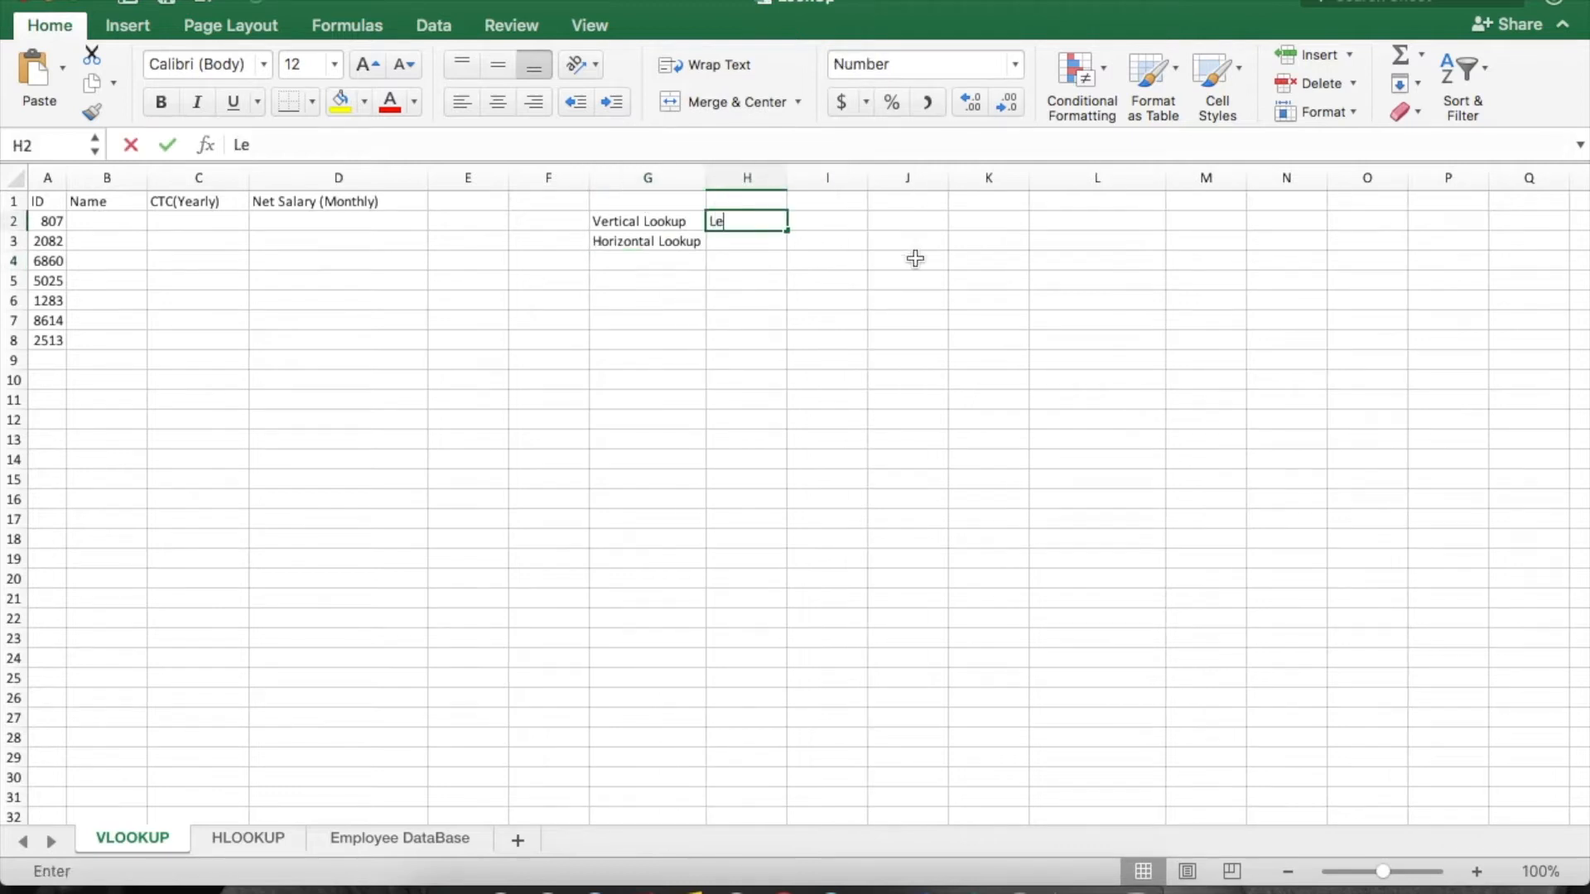
pyautogui.write('ft to Right')
pyautogui.press('Return')
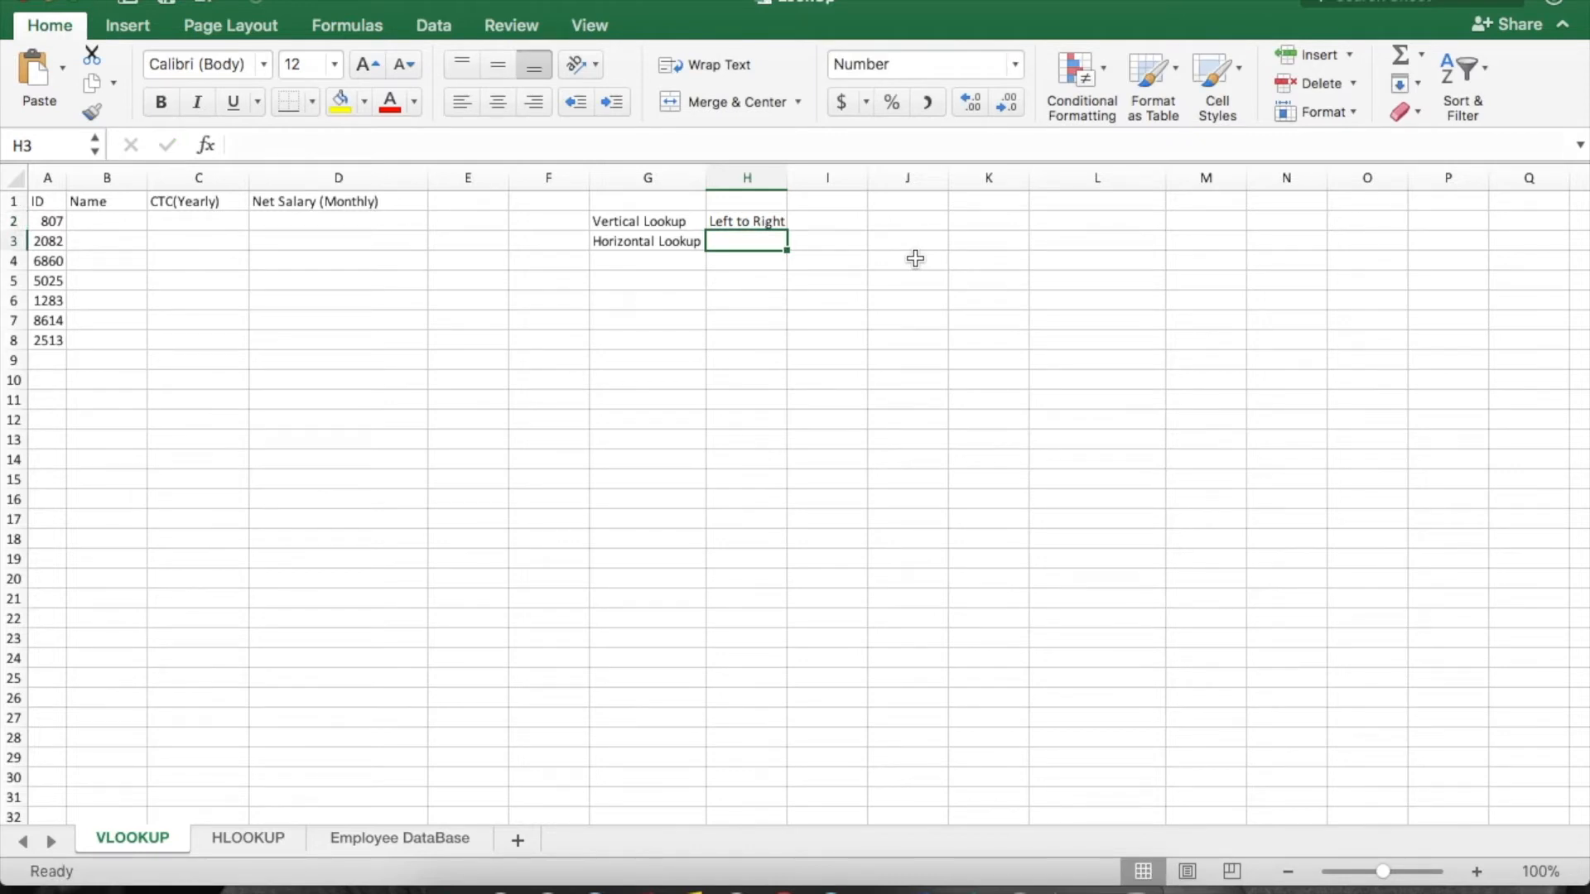
pyautogui.write('Top to bott')
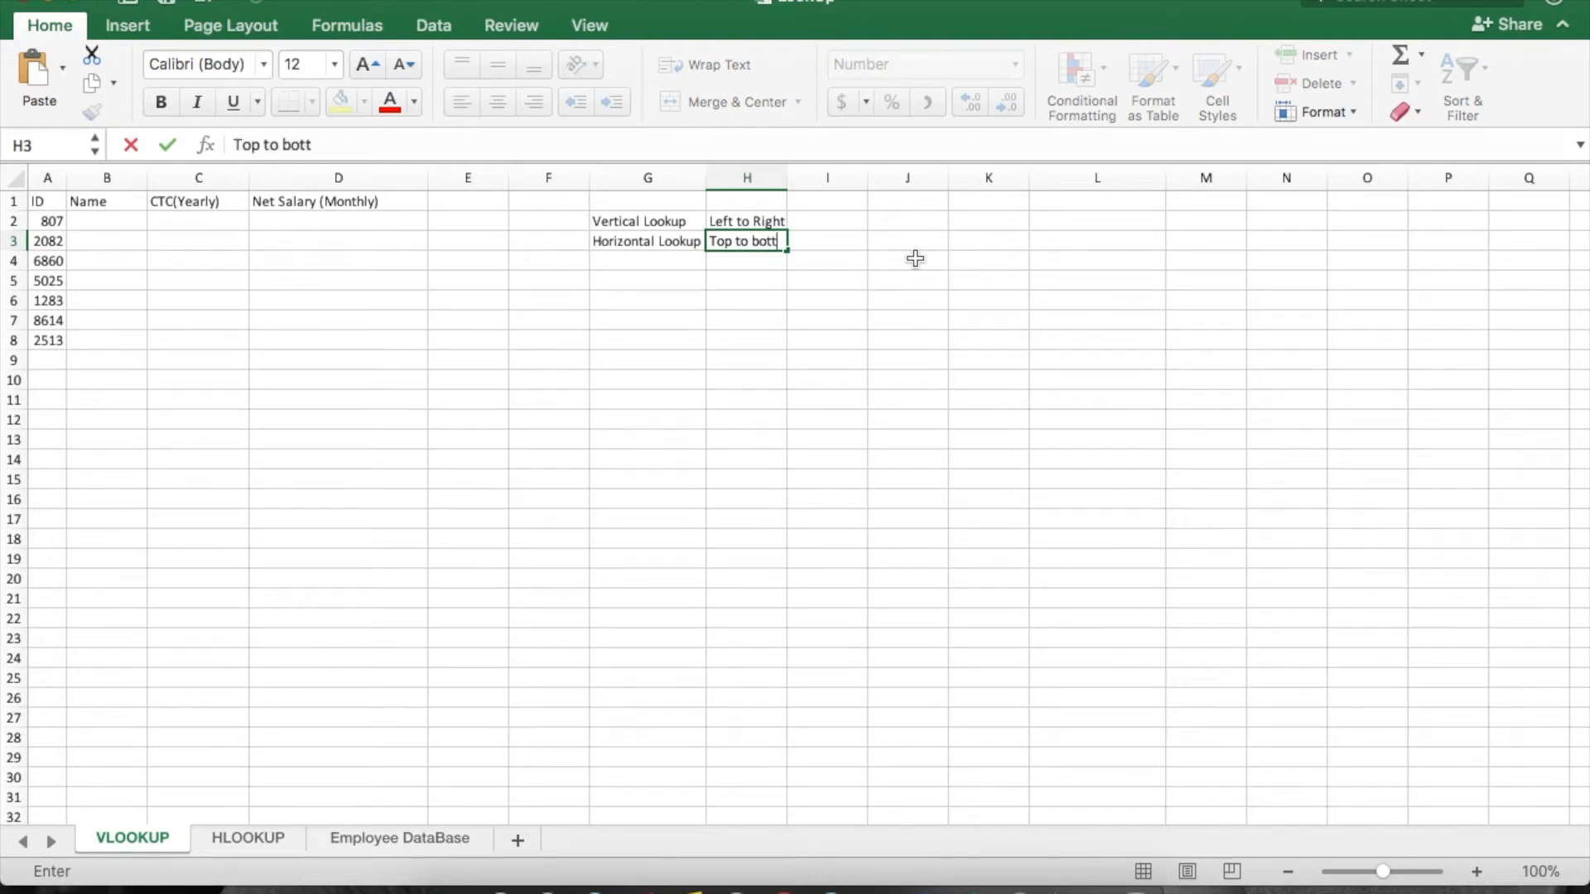
pyautogui.write('om')
pyautogui.press('Return')
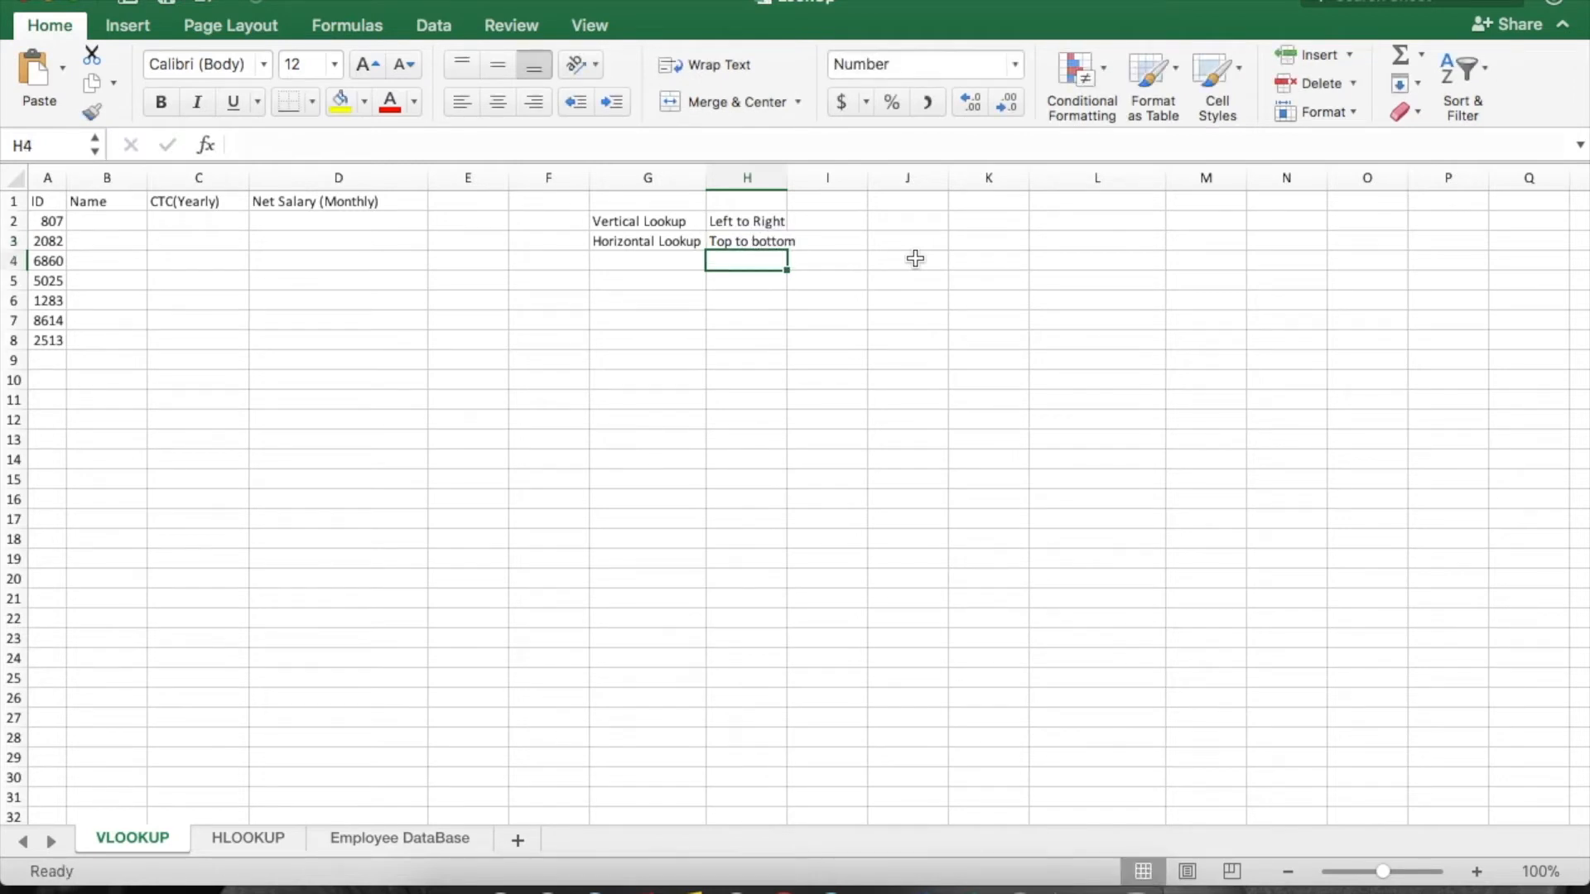
# Review columns A to D of the VLOOKUP sheet and columns A to L of the Employee DataBase sheet by selecting them.
pyautogui.press('Left')
pyautogui.press('Up')
pyautogui.press('Up')
pyautogui.moveTo(37, 176); pyautogui.dragTo(354, 172)
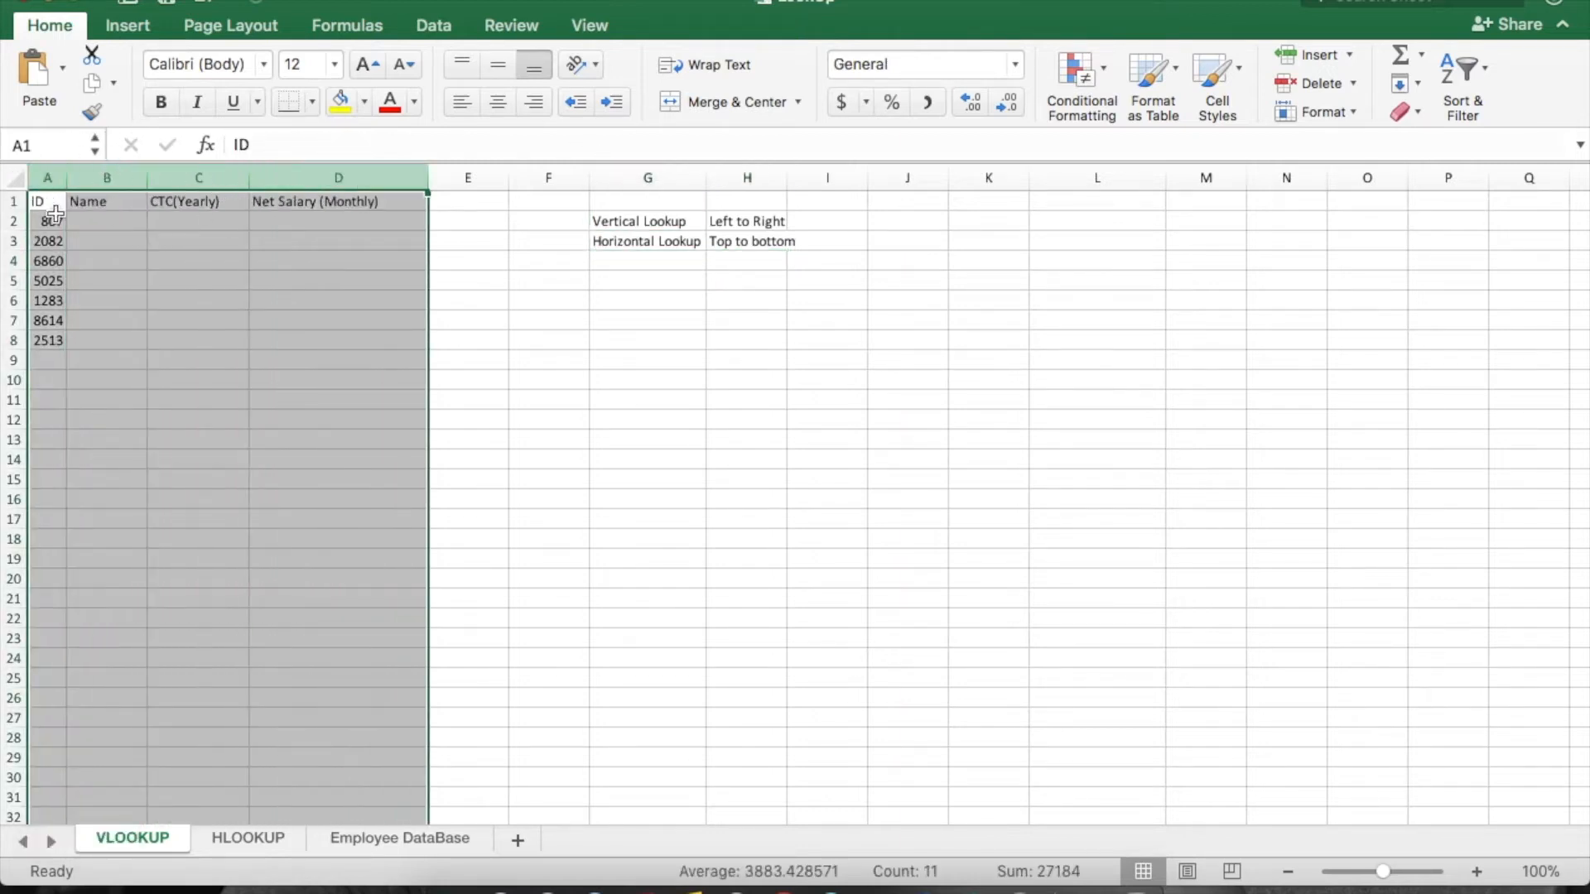
pyautogui.click(47, 220)
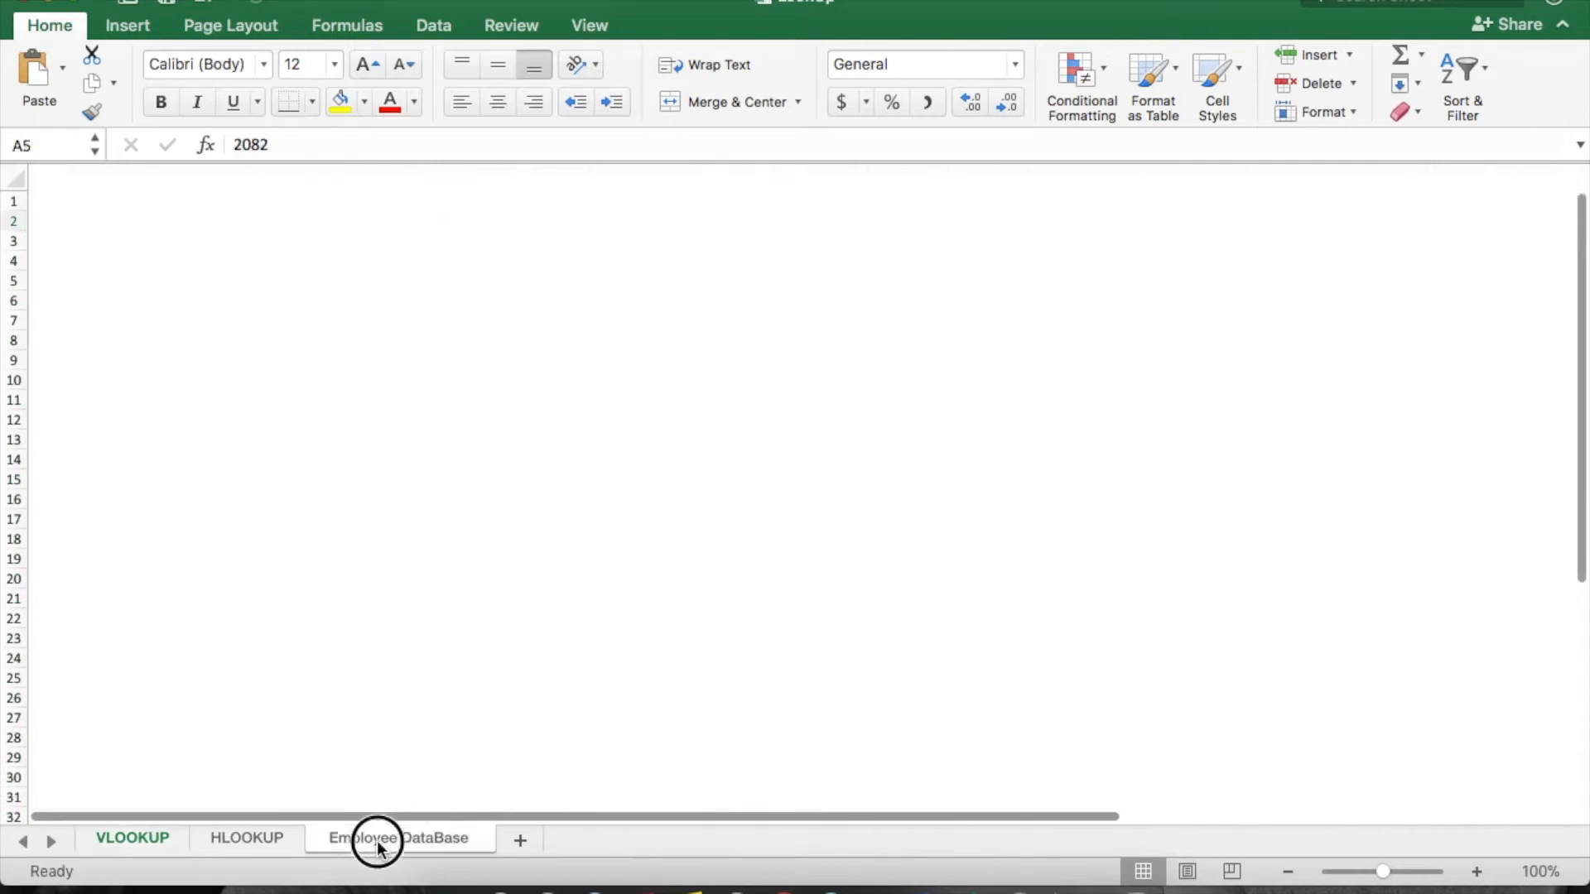
pyautogui.click(379, 840)
pyautogui.click(33, 172)
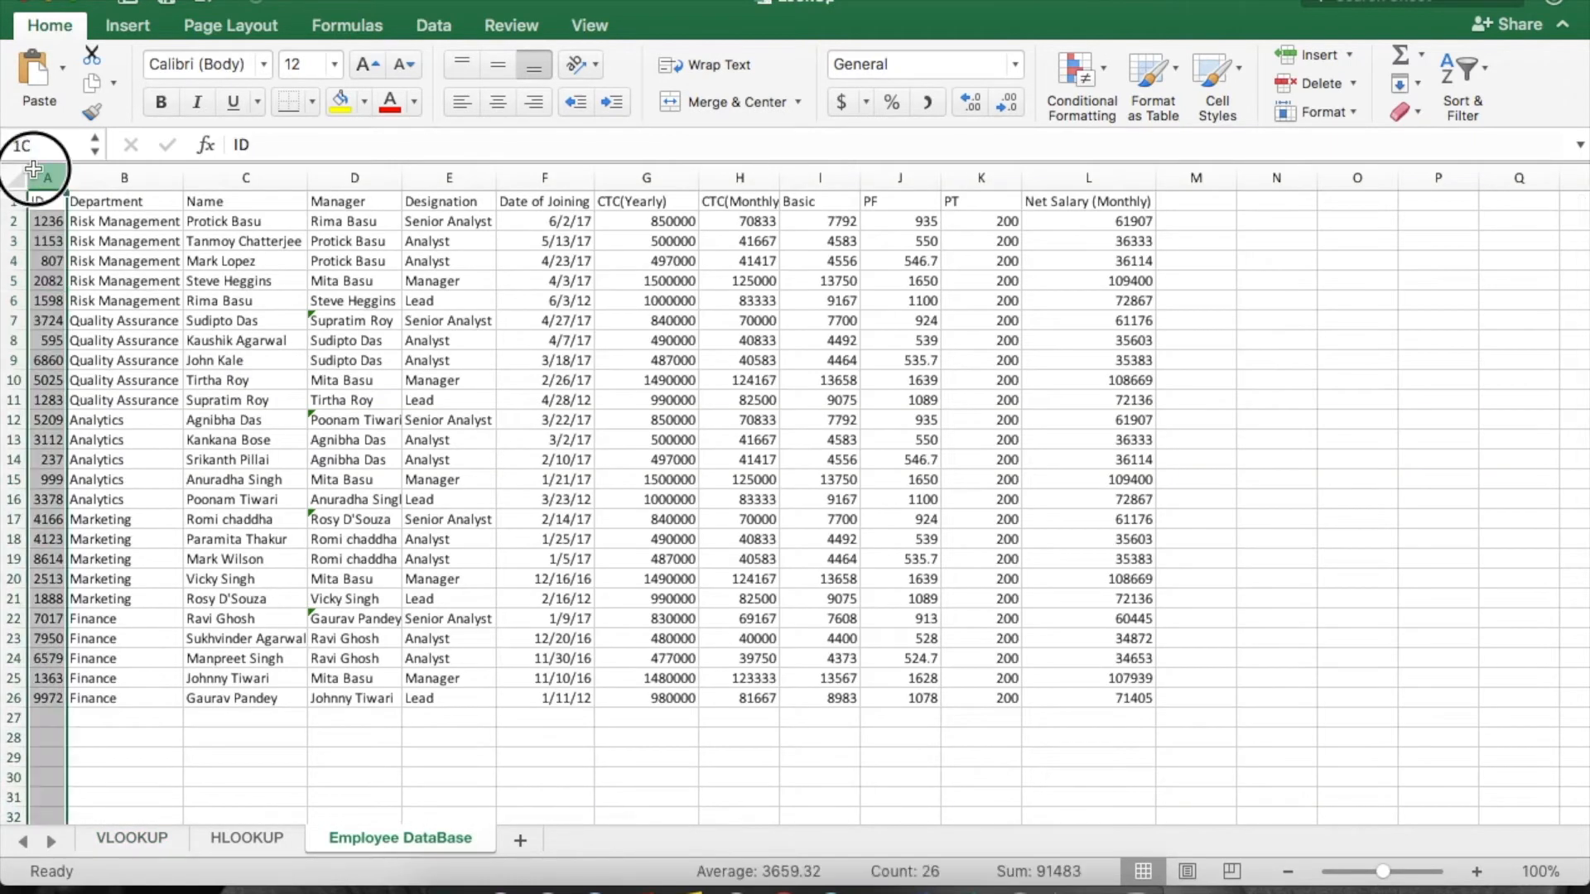
pyautogui.moveTo(33, 170); pyautogui.dragTo(1088, 242)
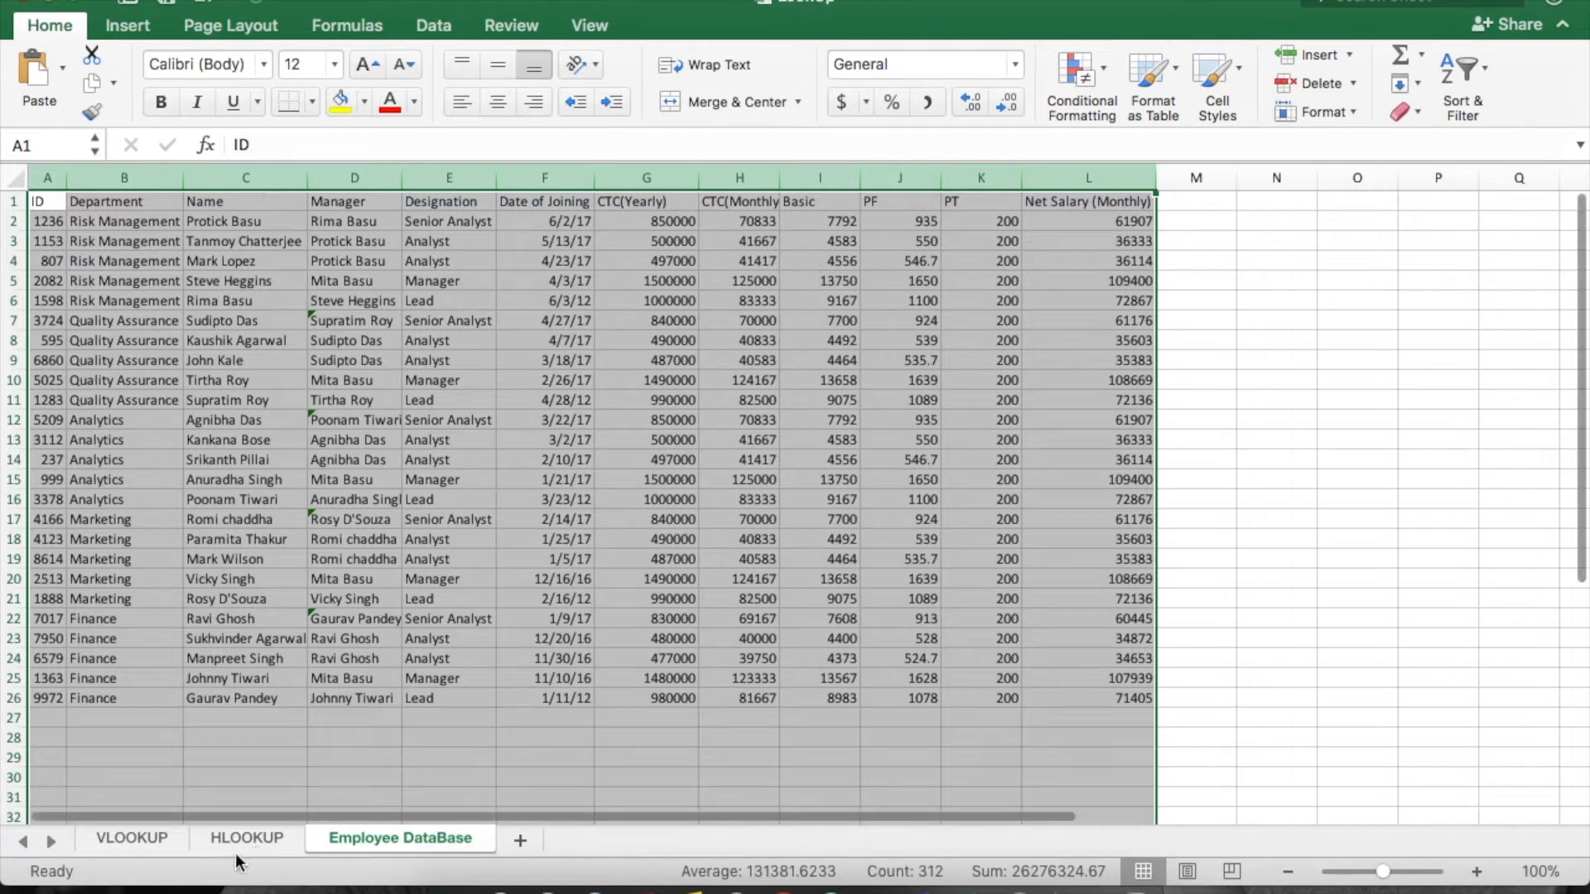
# Compare the HLOOKUP sheet's headings with the header row, columns and data rows of the Employee DataBase sheet.
pyautogui.click(253, 838)
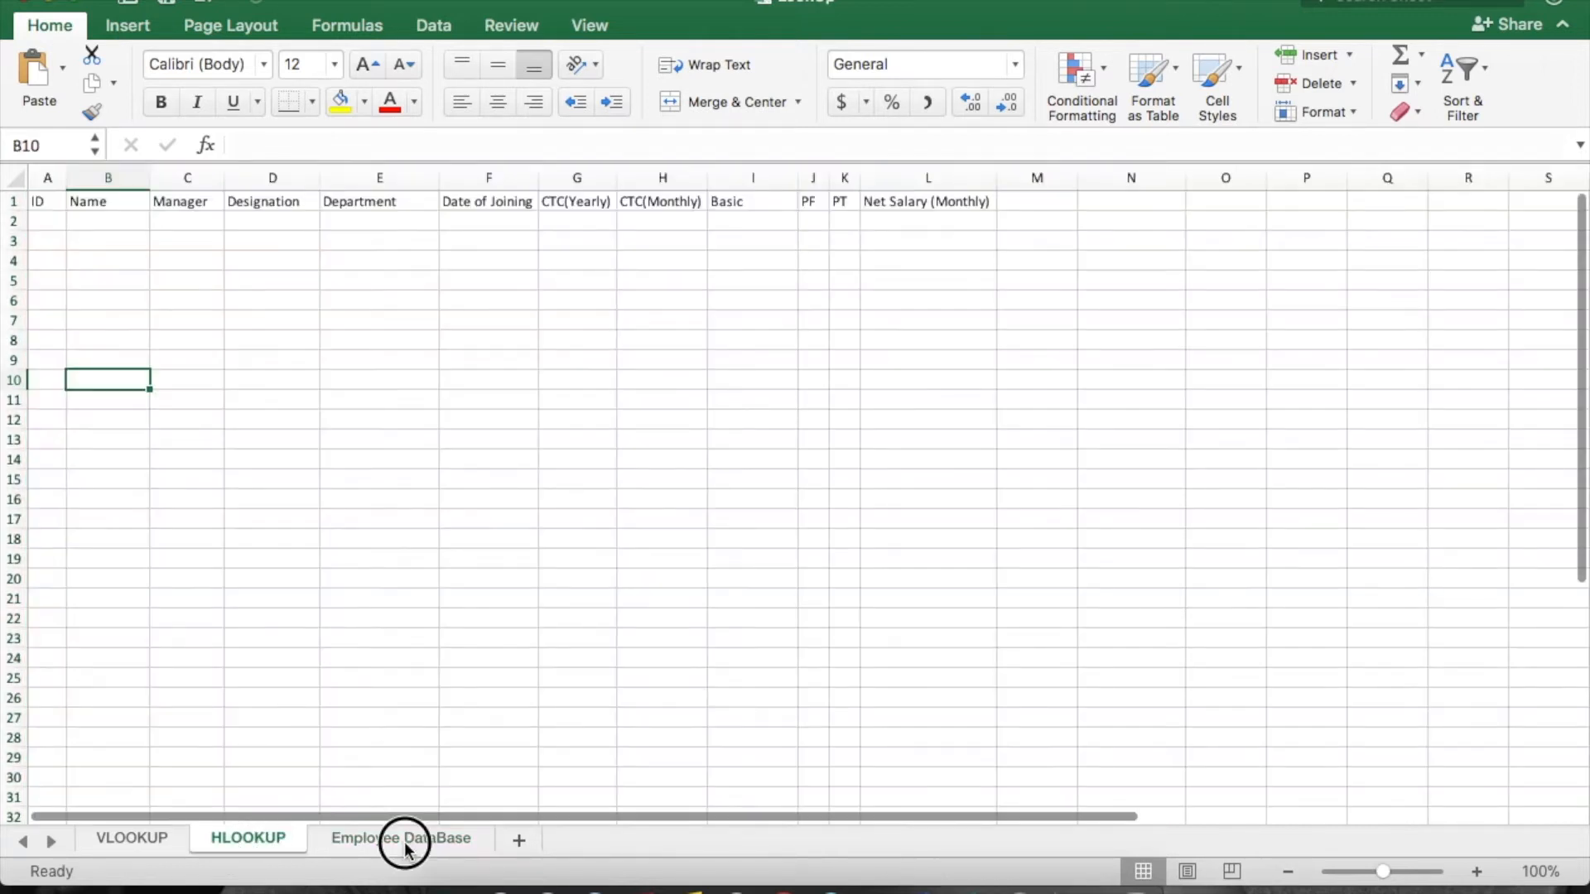
pyautogui.click(405, 842)
pyautogui.click(230, 840)
pyautogui.click(50, 203)
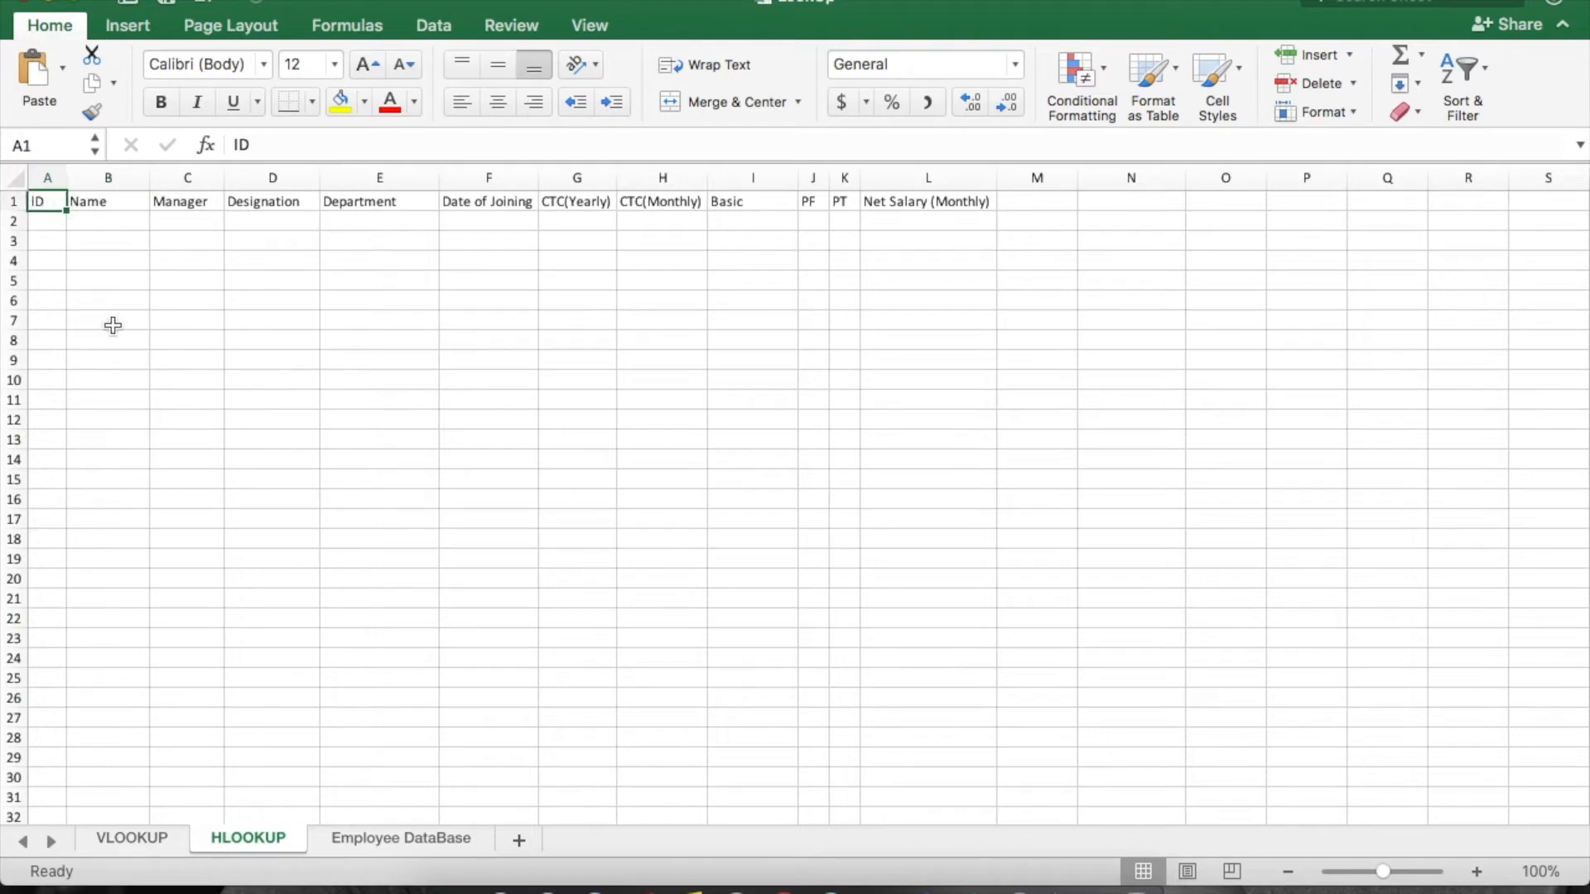
pyautogui.click(356, 841)
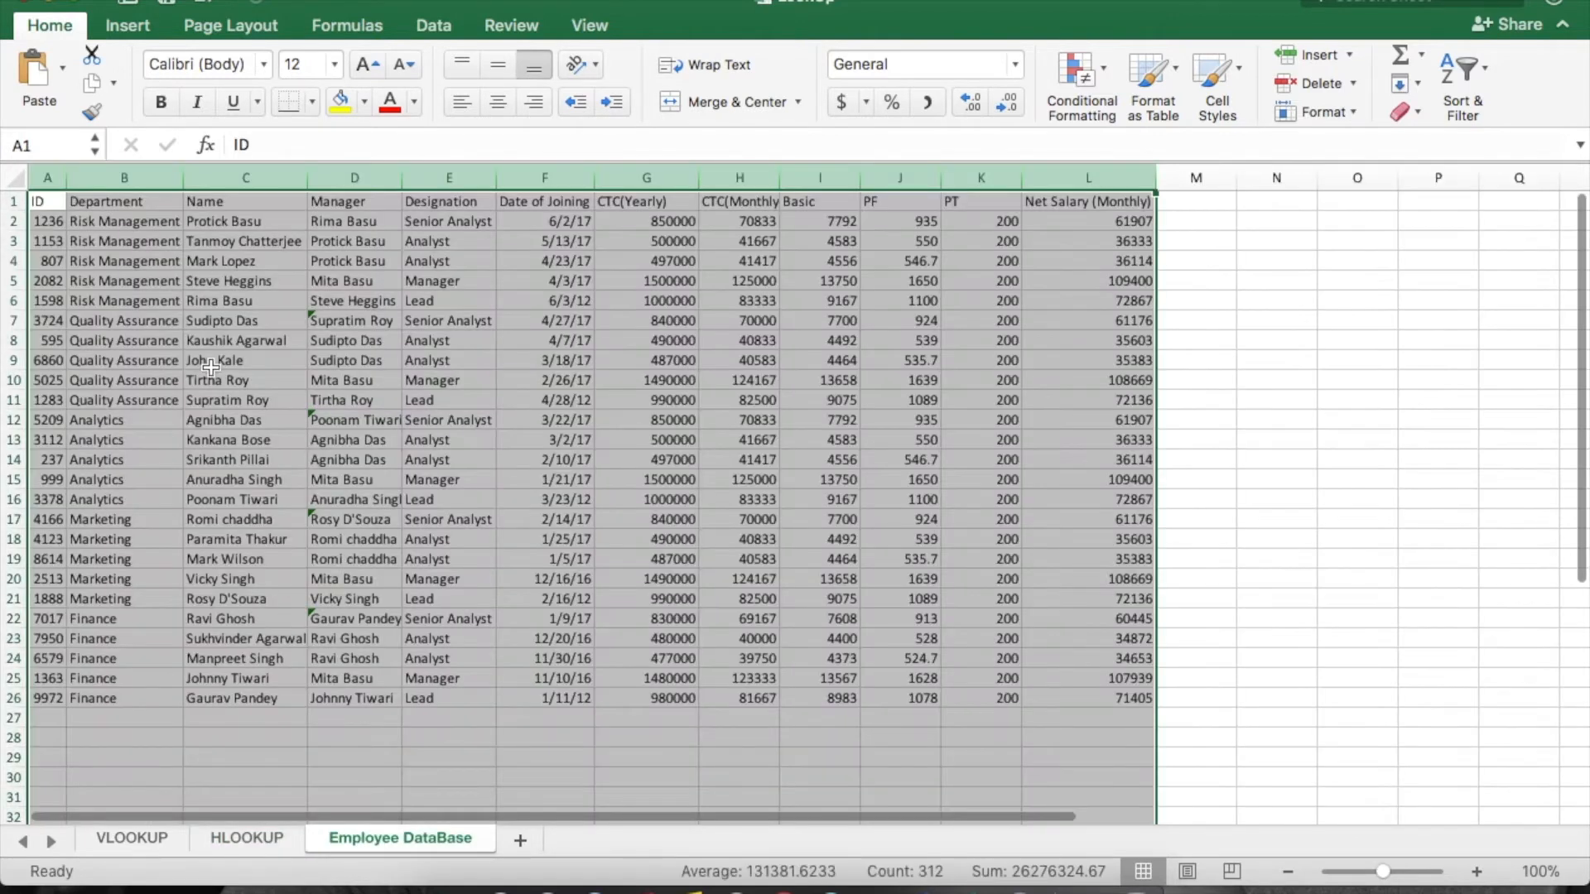
pyautogui.click(41, 201)
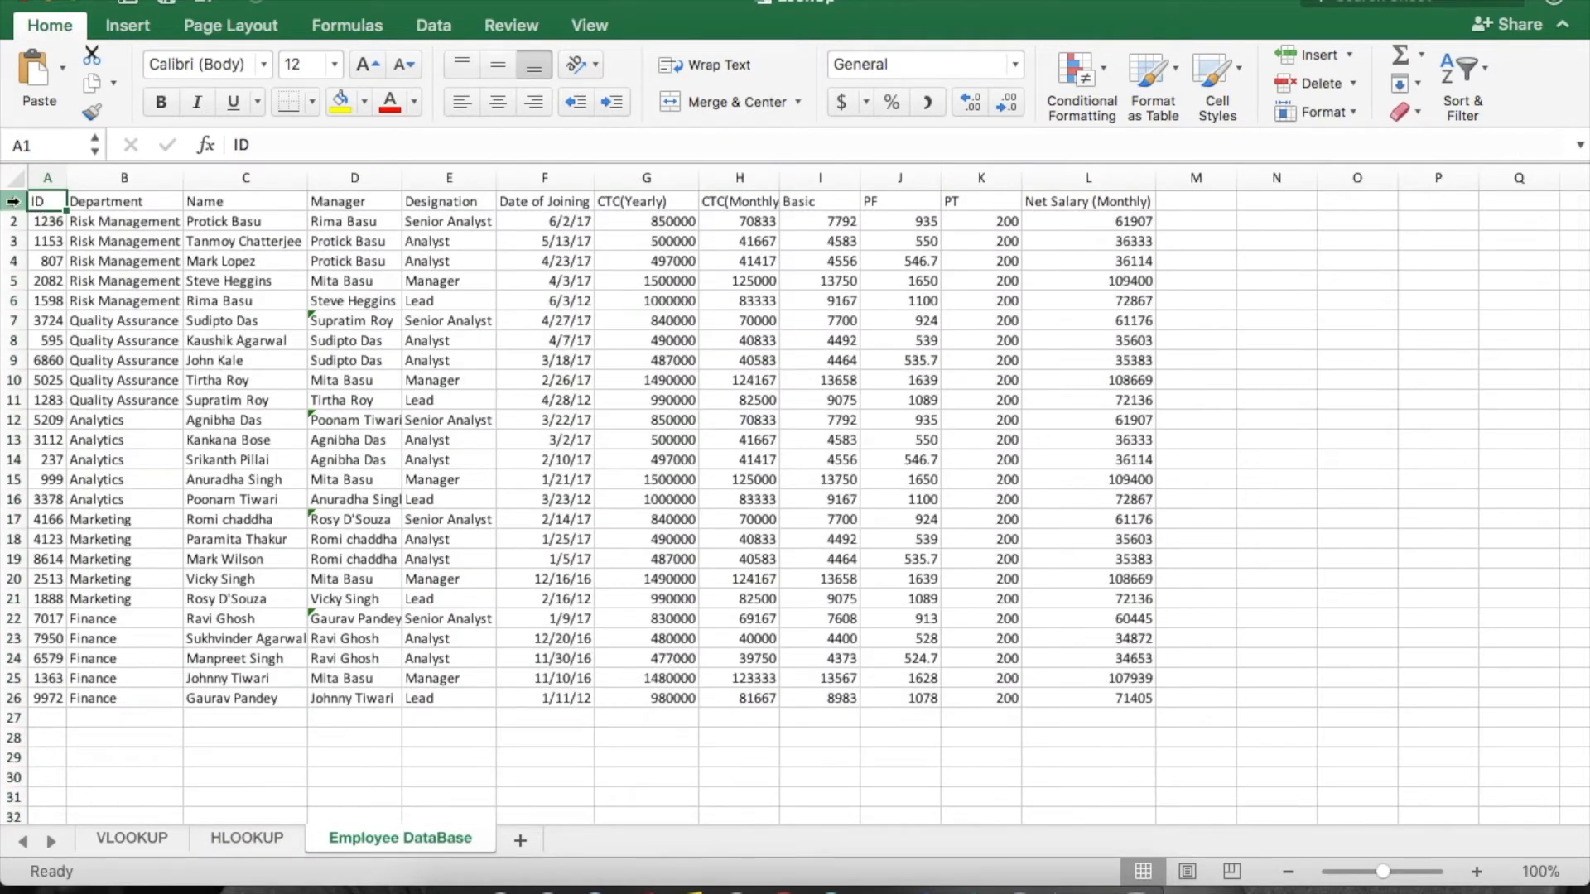
pyautogui.click(13, 201)
pyautogui.moveTo(13, 201); pyautogui.dragTo(1085, 240)
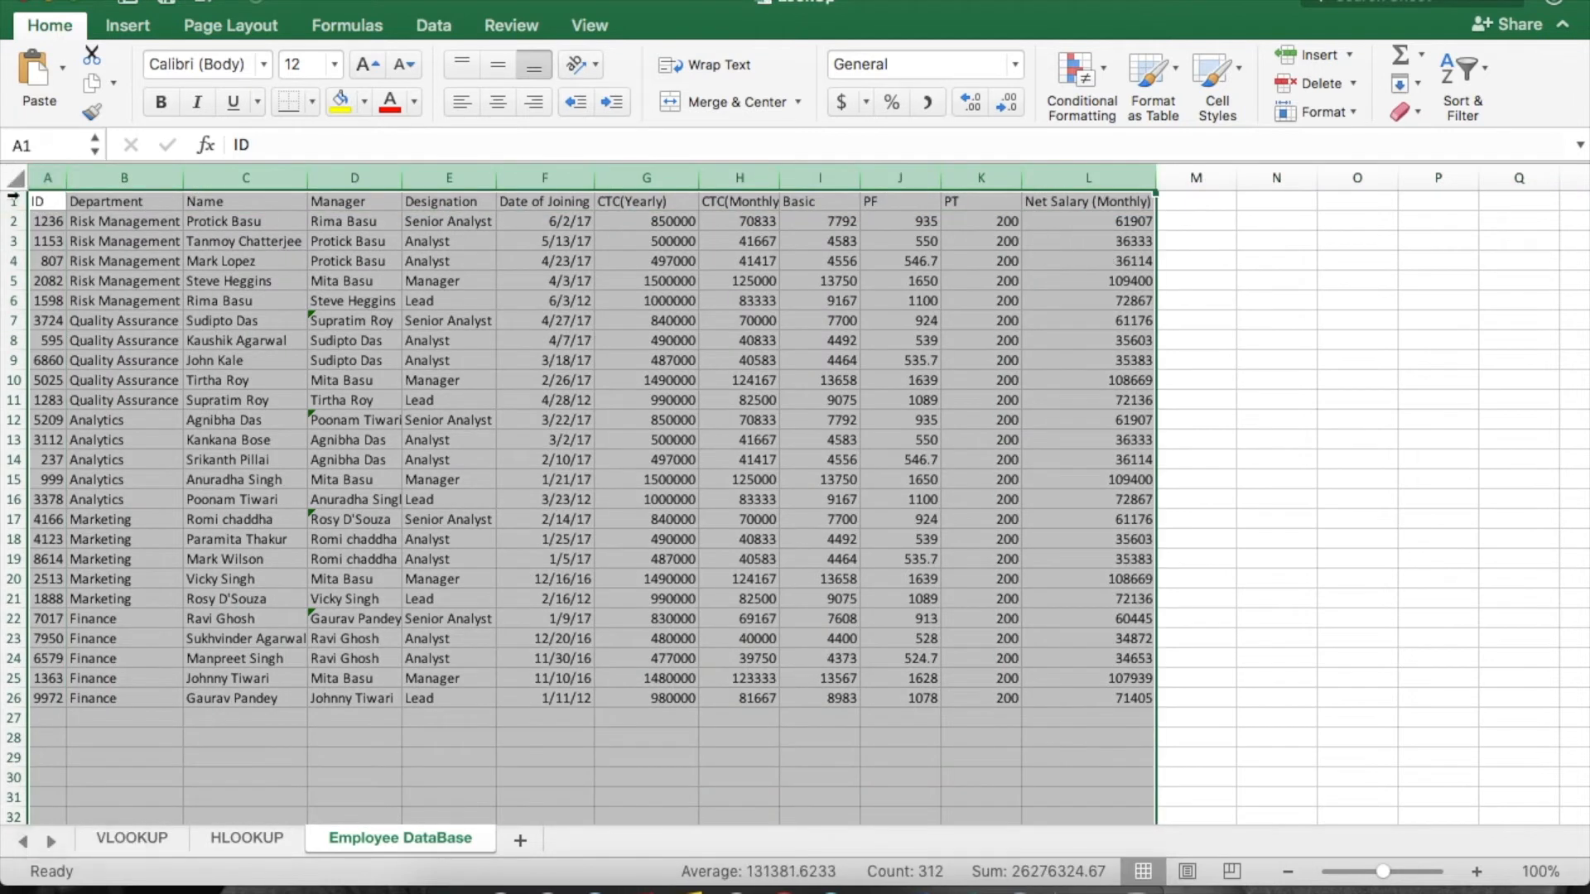
pyautogui.moveTo(14, 201); pyautogui.dragTo(13, 698)
pyautogui.click(346, 559)
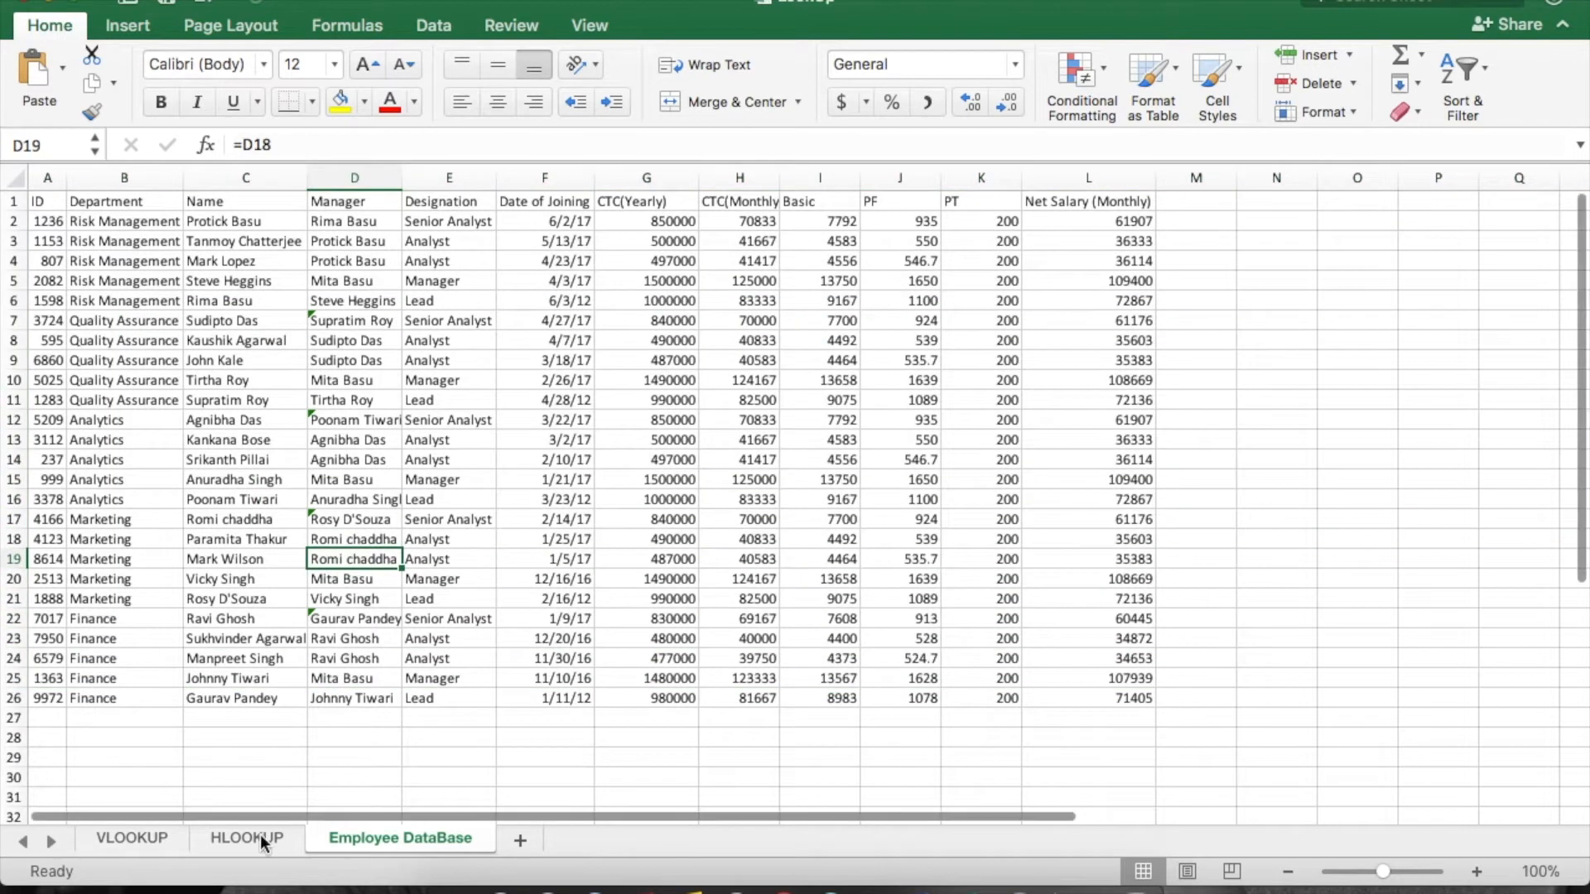
# Delete the lookup notes in G2:H3 on the VLOOKUP sheet.
pyautogui.click(165, 847)
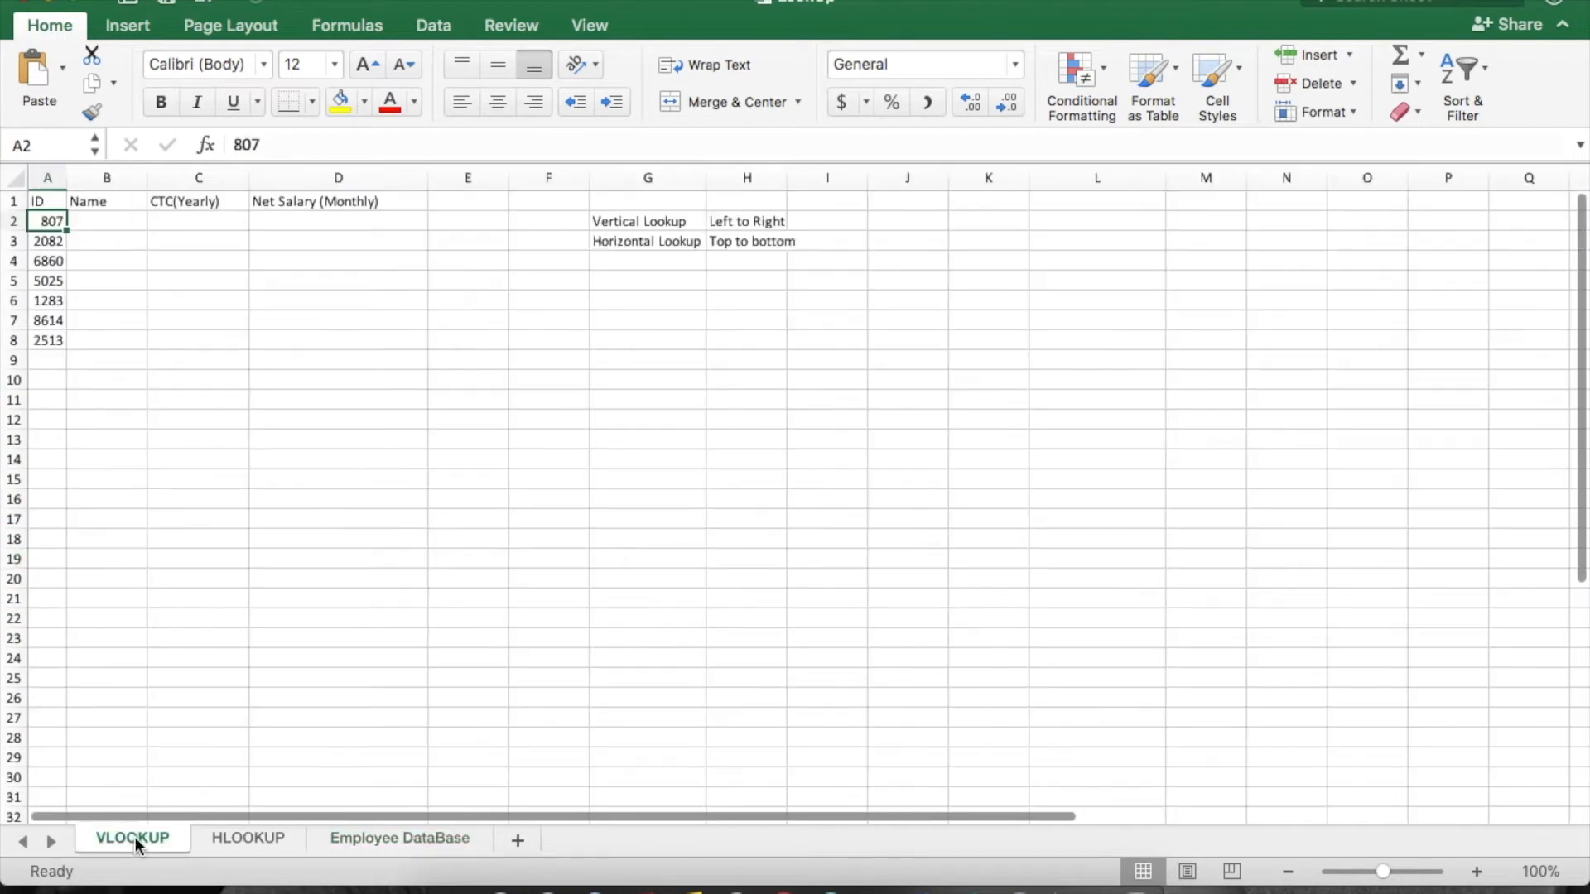
pyautogui.click(619, 215)
pyautogui.hotkey('shift', 'Right')
pyautogui.hotkey('shift', 'Down')
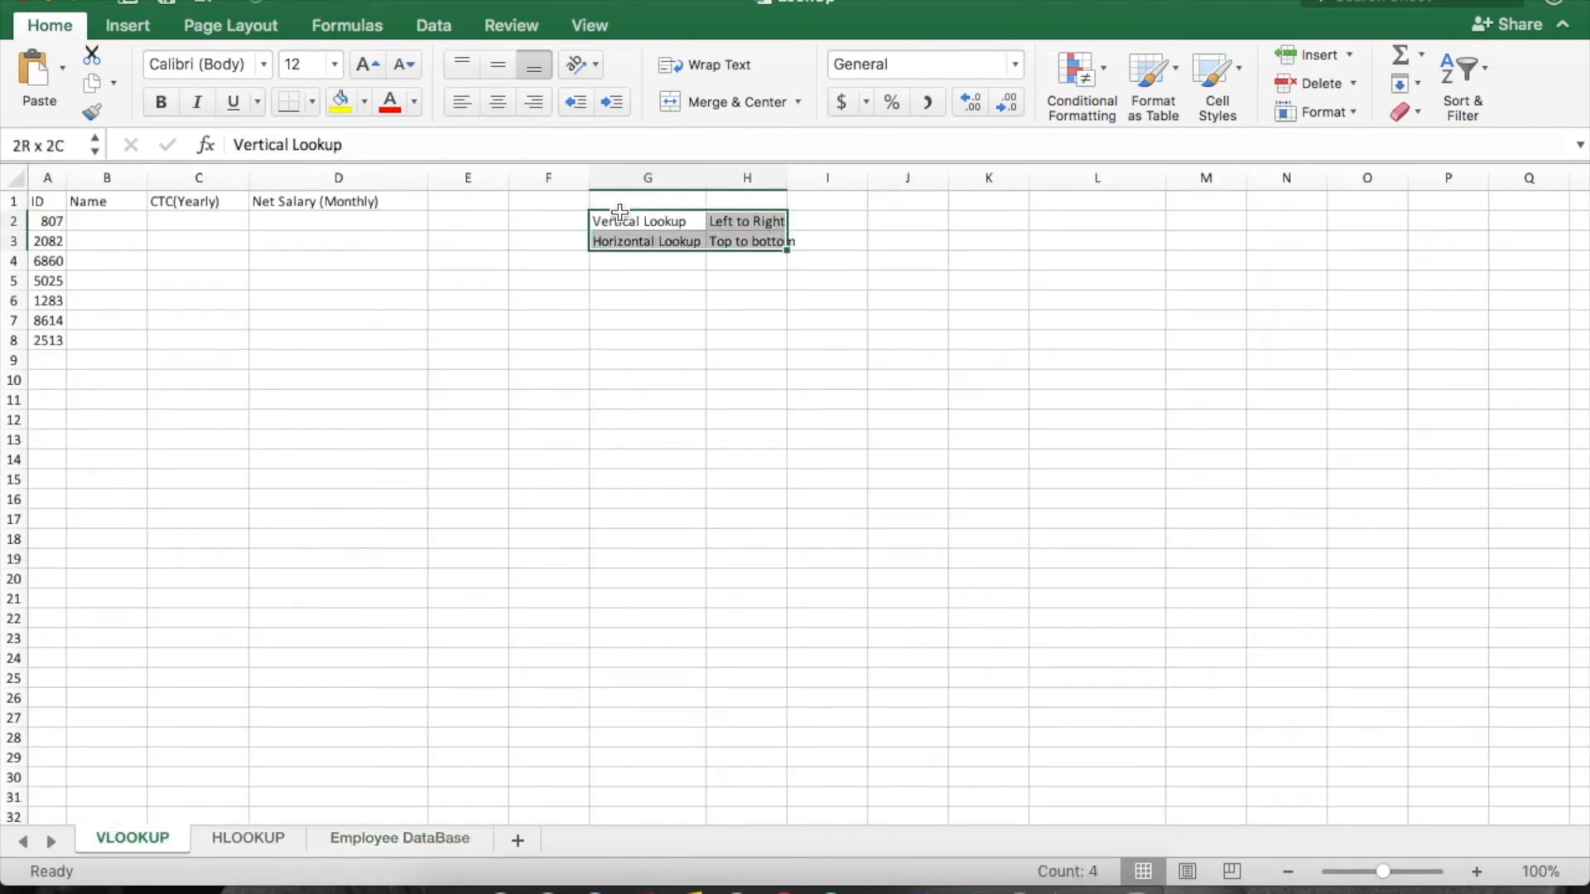
pyautogui.press('Delete')
pyautogui.press('Right')
# List the first VLOOKUP arguments by entering "Look Up Value" in G2 and "Table Array" in G3.
pyautogui.click(620, 217)
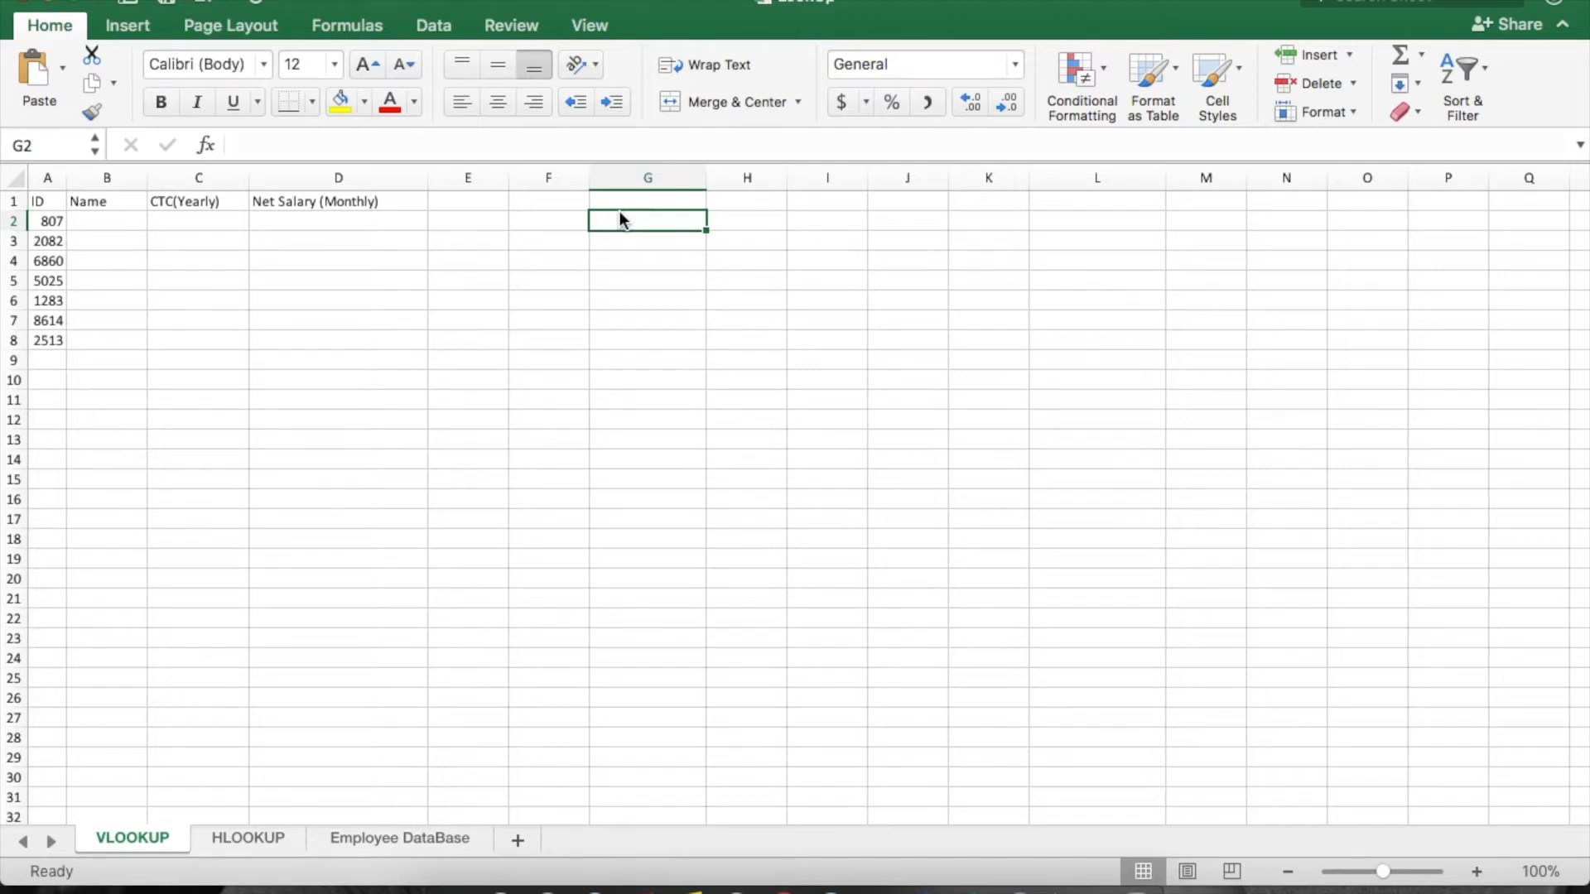
pyautogui.write('Loou')
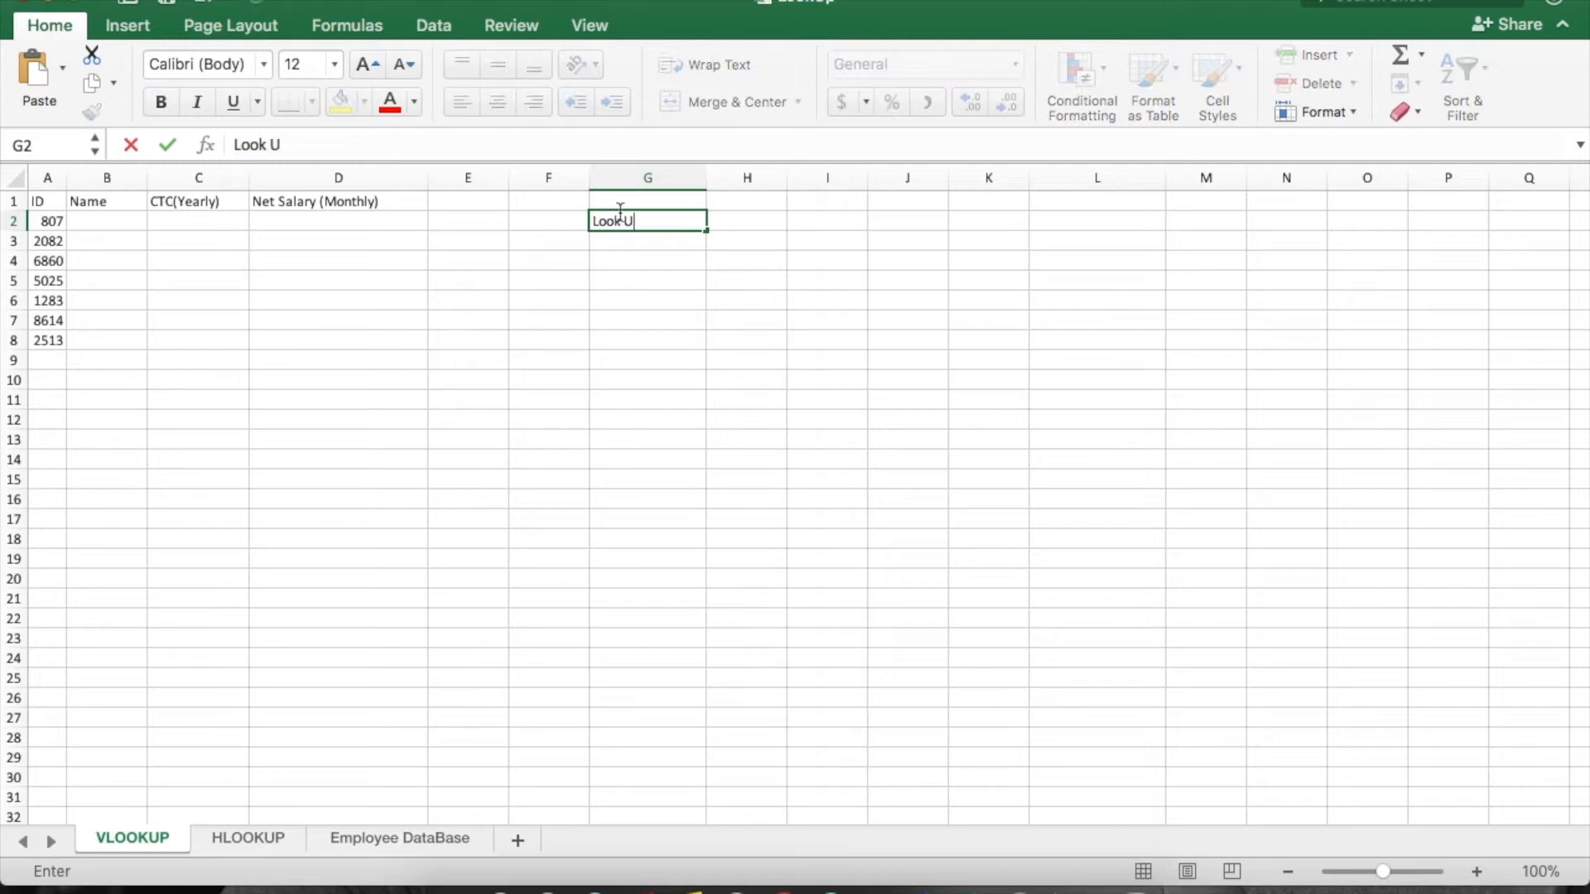
pyautogui.write('e')
pyautogui.press('Return')
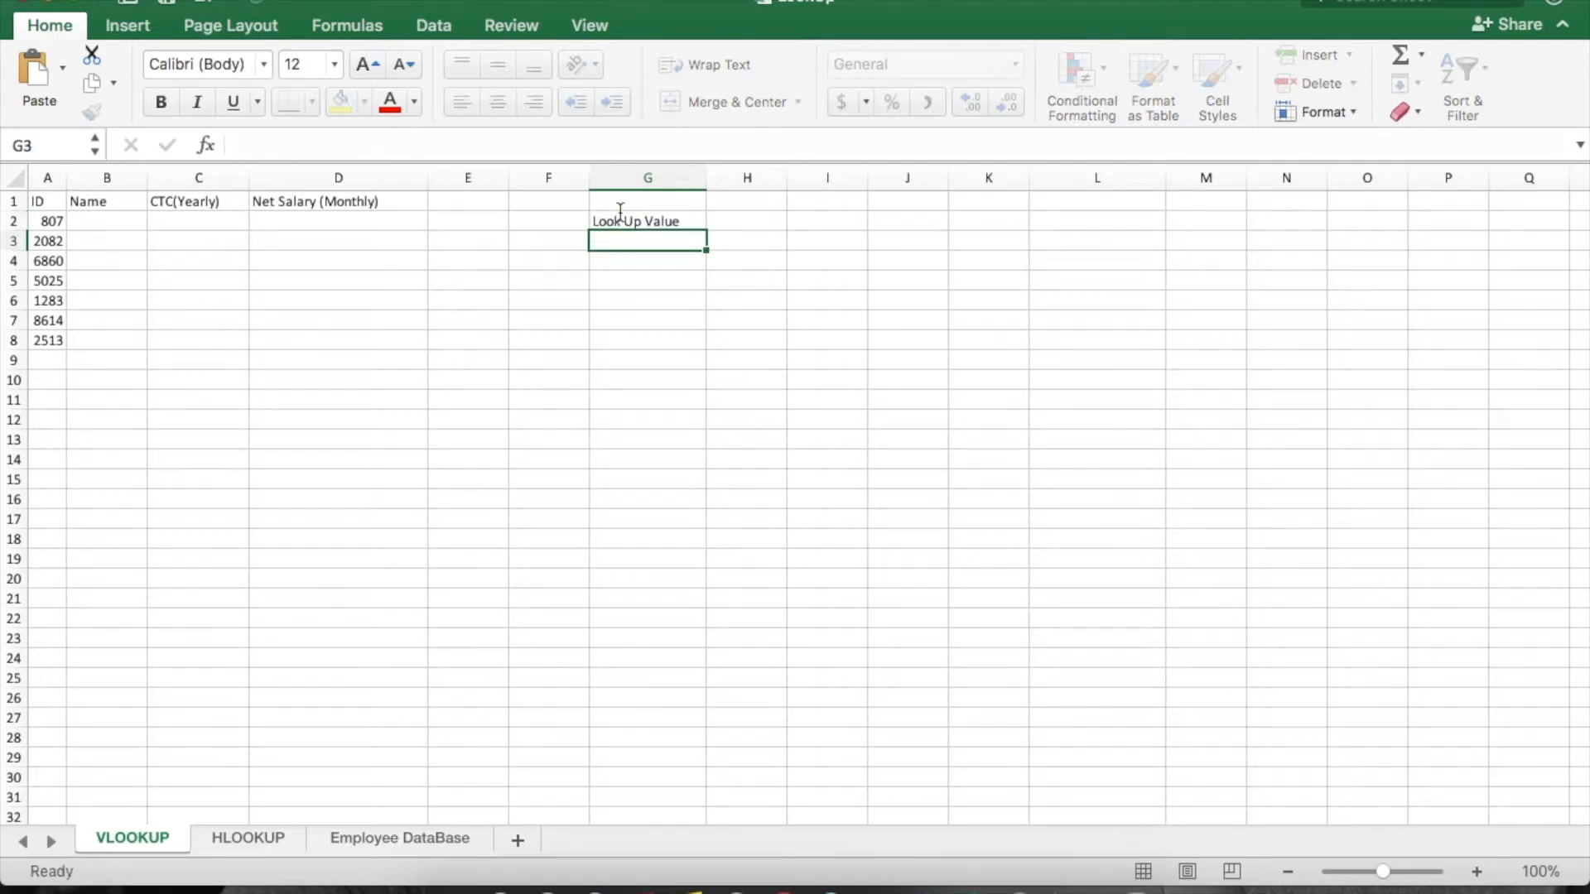
pyautogui.write('Table A')
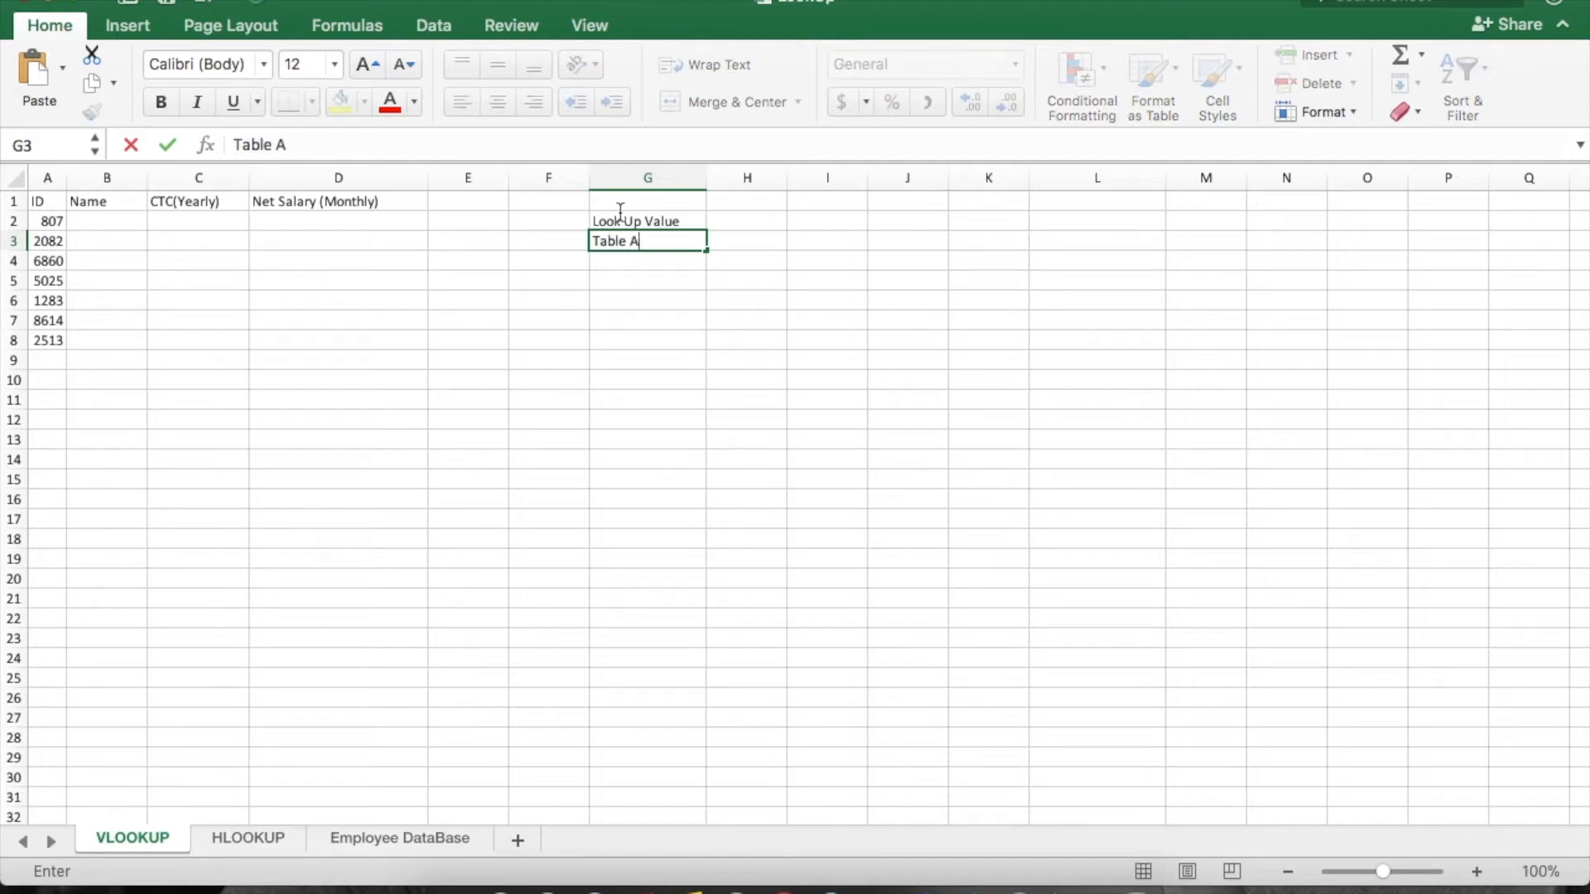
pyautogui.press('Return')
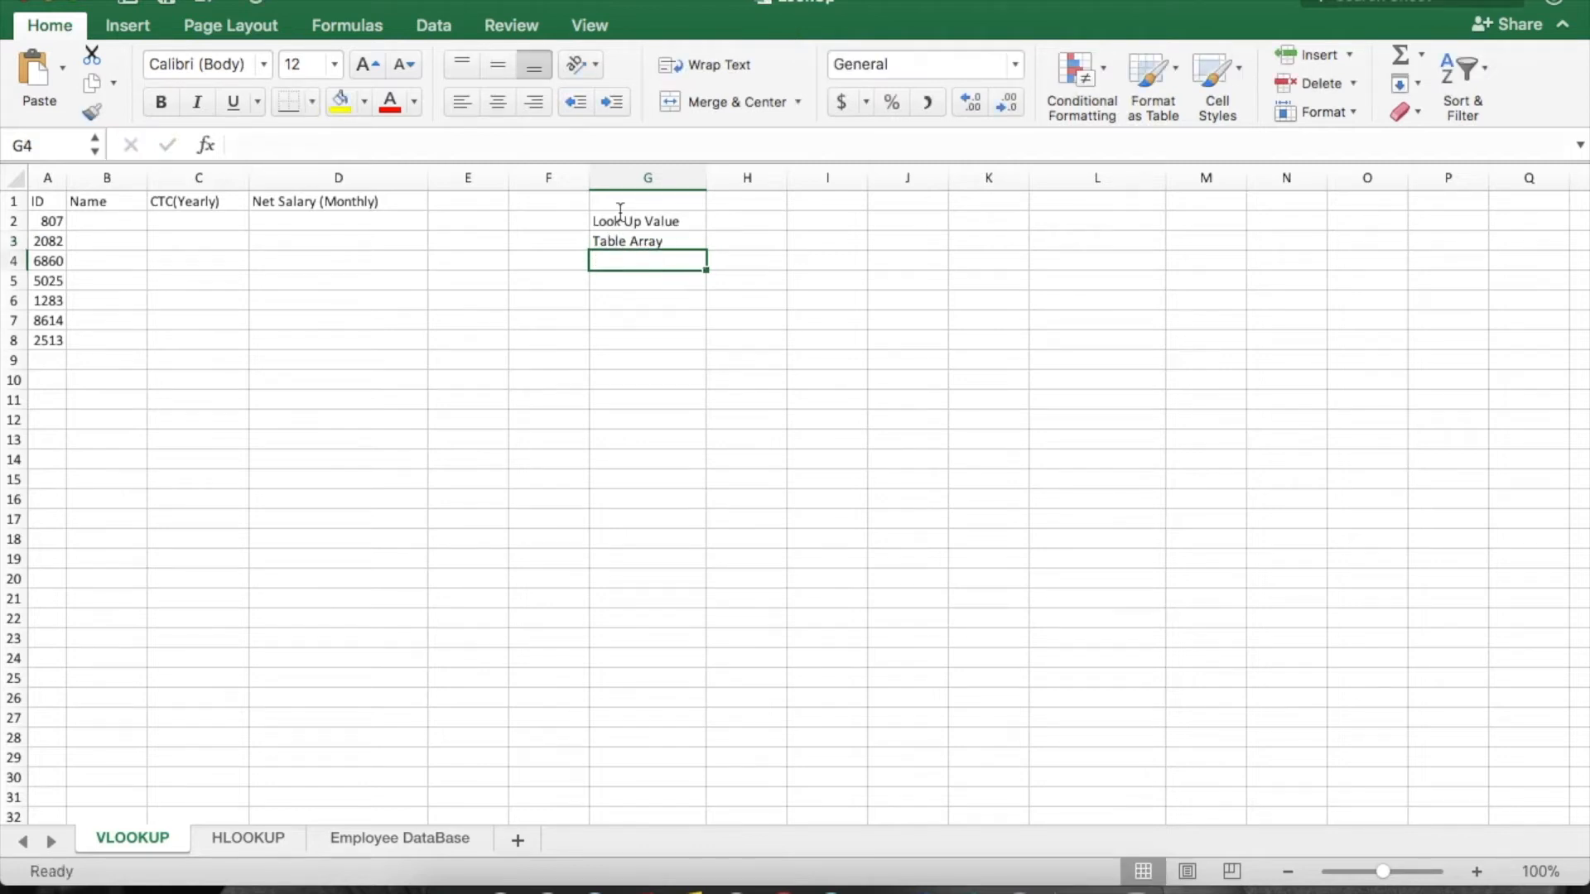
# Examine the table range A1:L26 and its individual columns on the Employee DataBase sheet.
pyautogui.press('Up')
pyautogui.click(361, 840)
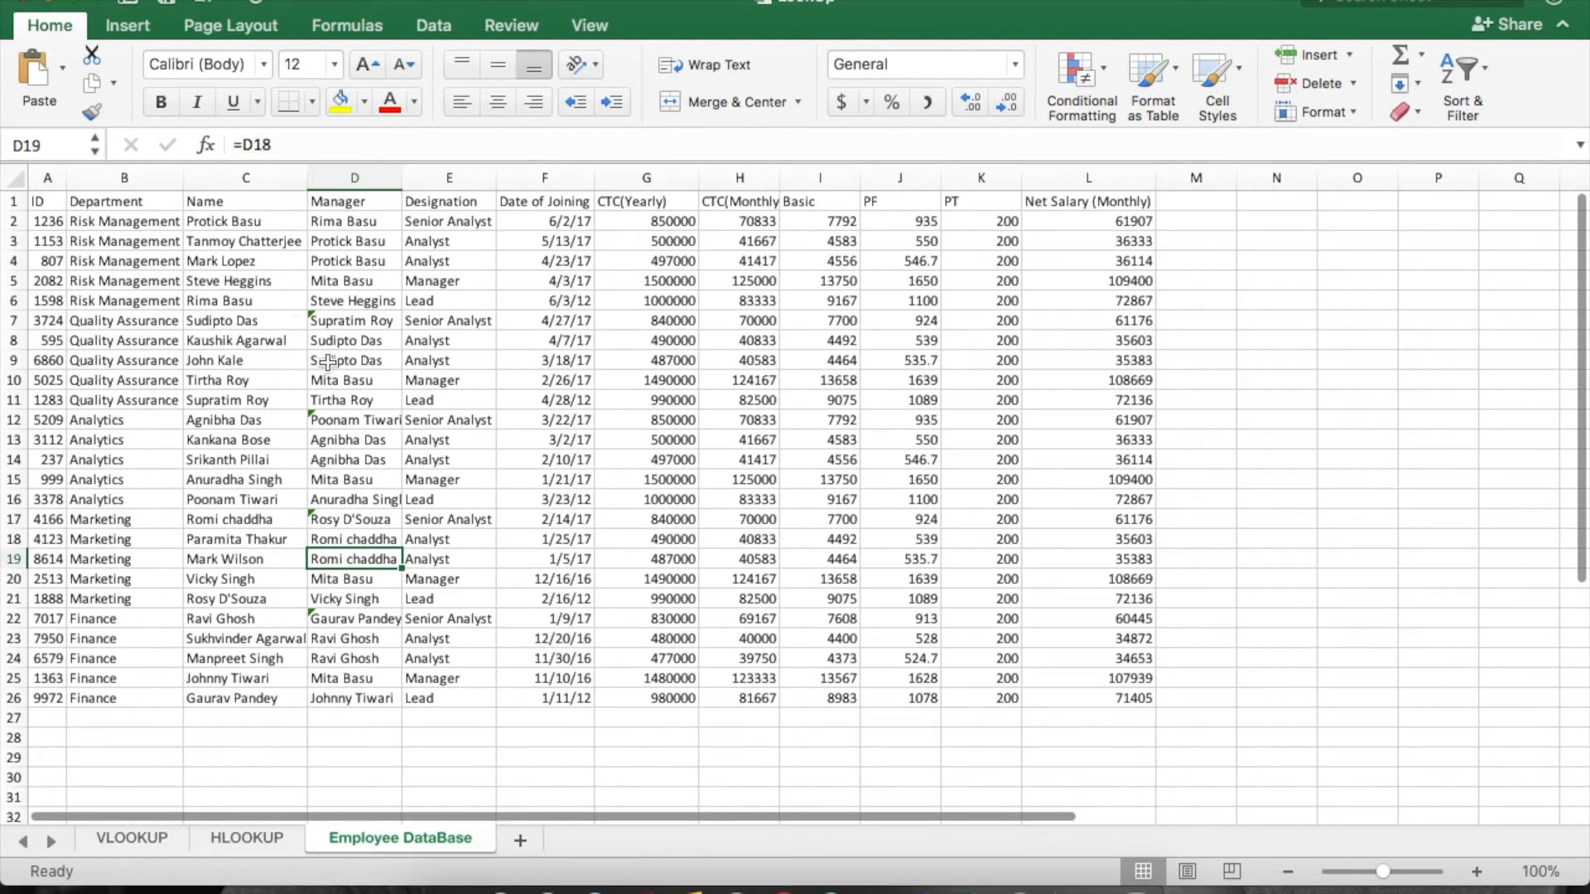
pyautogui.moveTo(46, 202); pyautogui.dragTo(1097, 695)
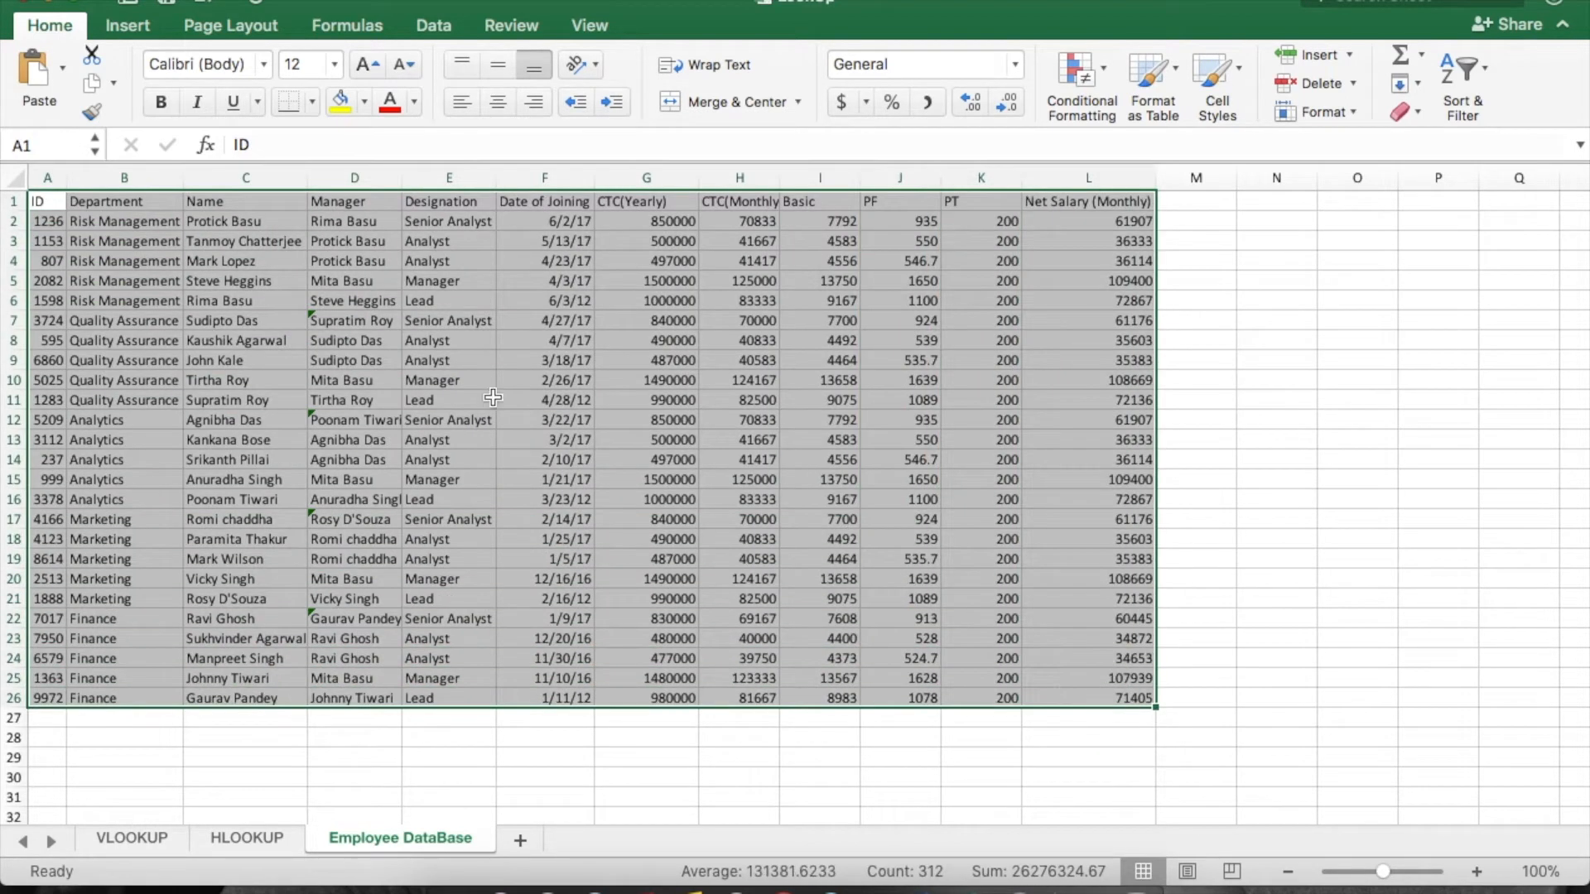
pyautogui.click(448, 381)
pyautogui.moveTo(46, 202); pyautogui.dragTo(1109, 698)
pyautogui.click(88, 182)
pyautogui.click(47, 177)
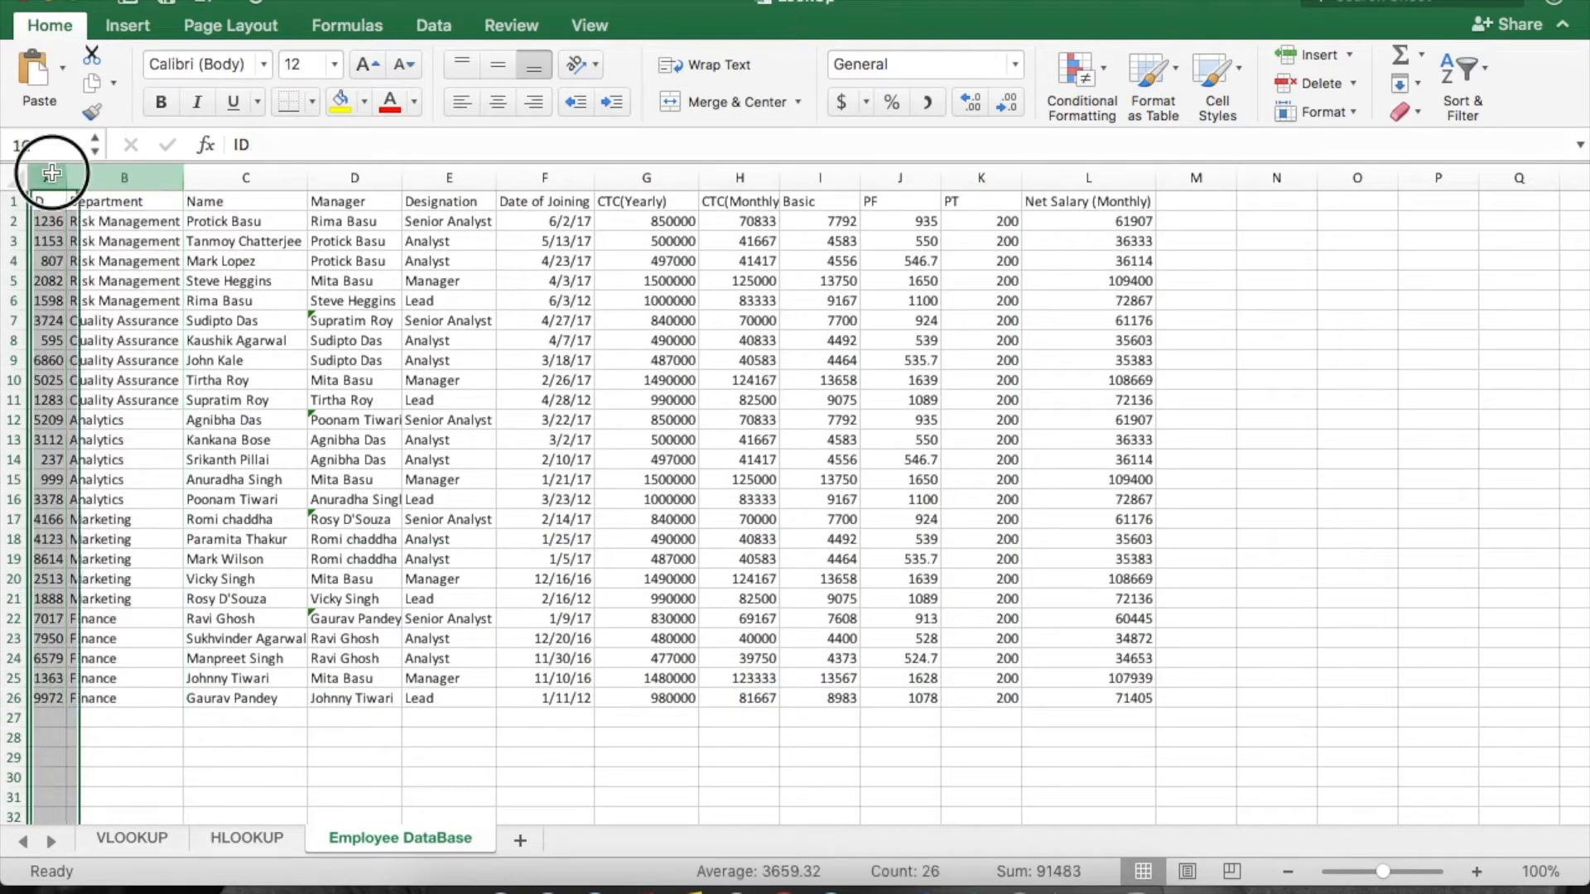
pyautogui.click(121, 177)
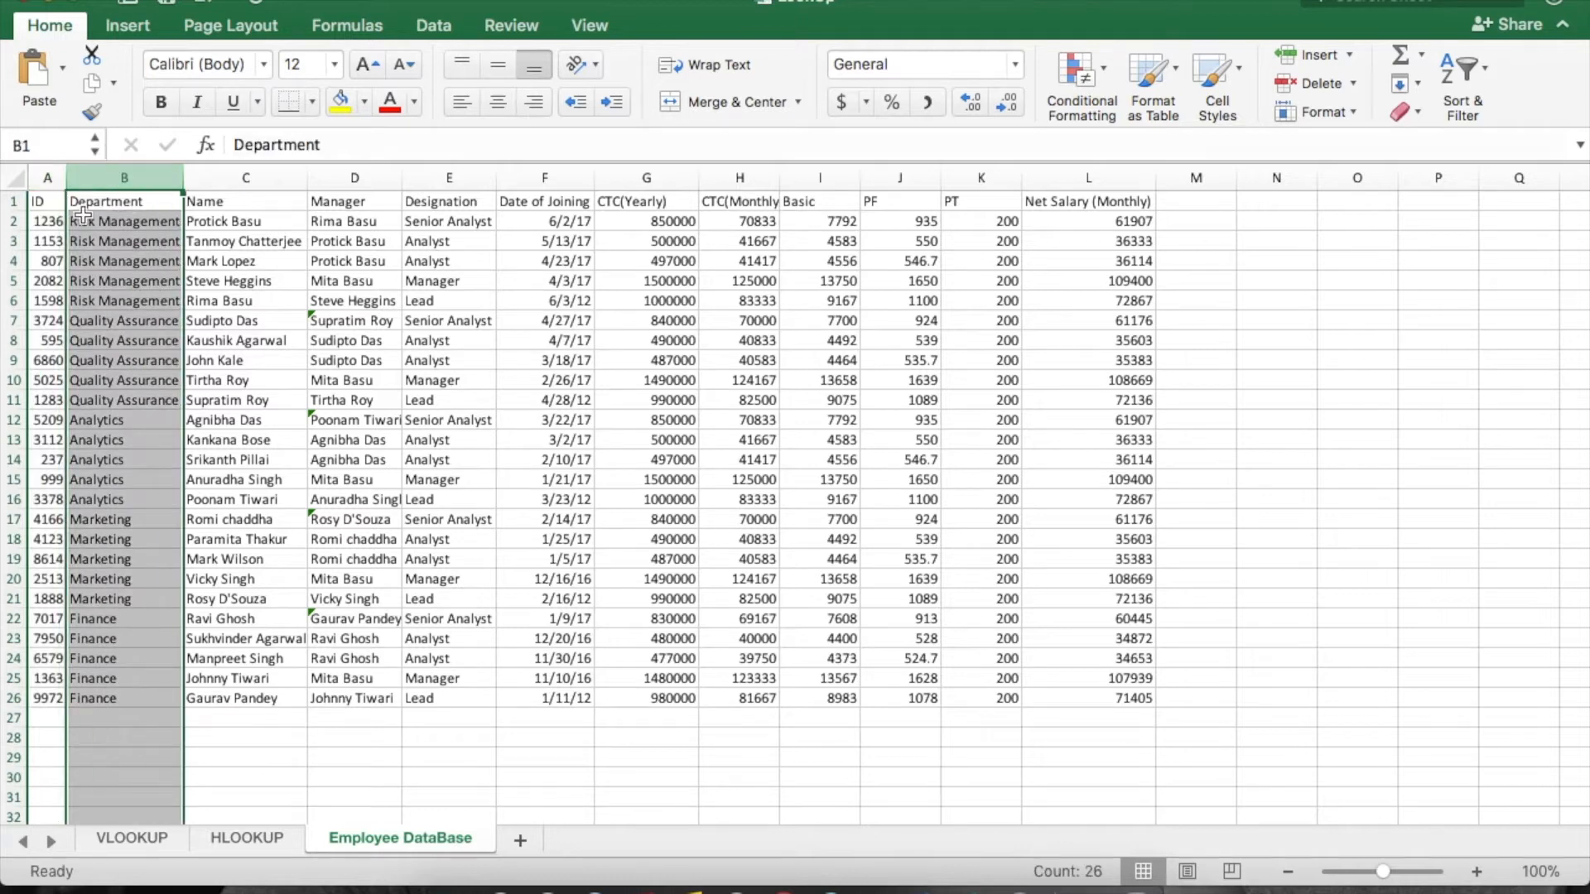
pyautogui.click(50, 176)
pyautogui.moveTo(116, 176); pyautogui.dragTo(1151, 356)
pyautogui.click(354, 406)
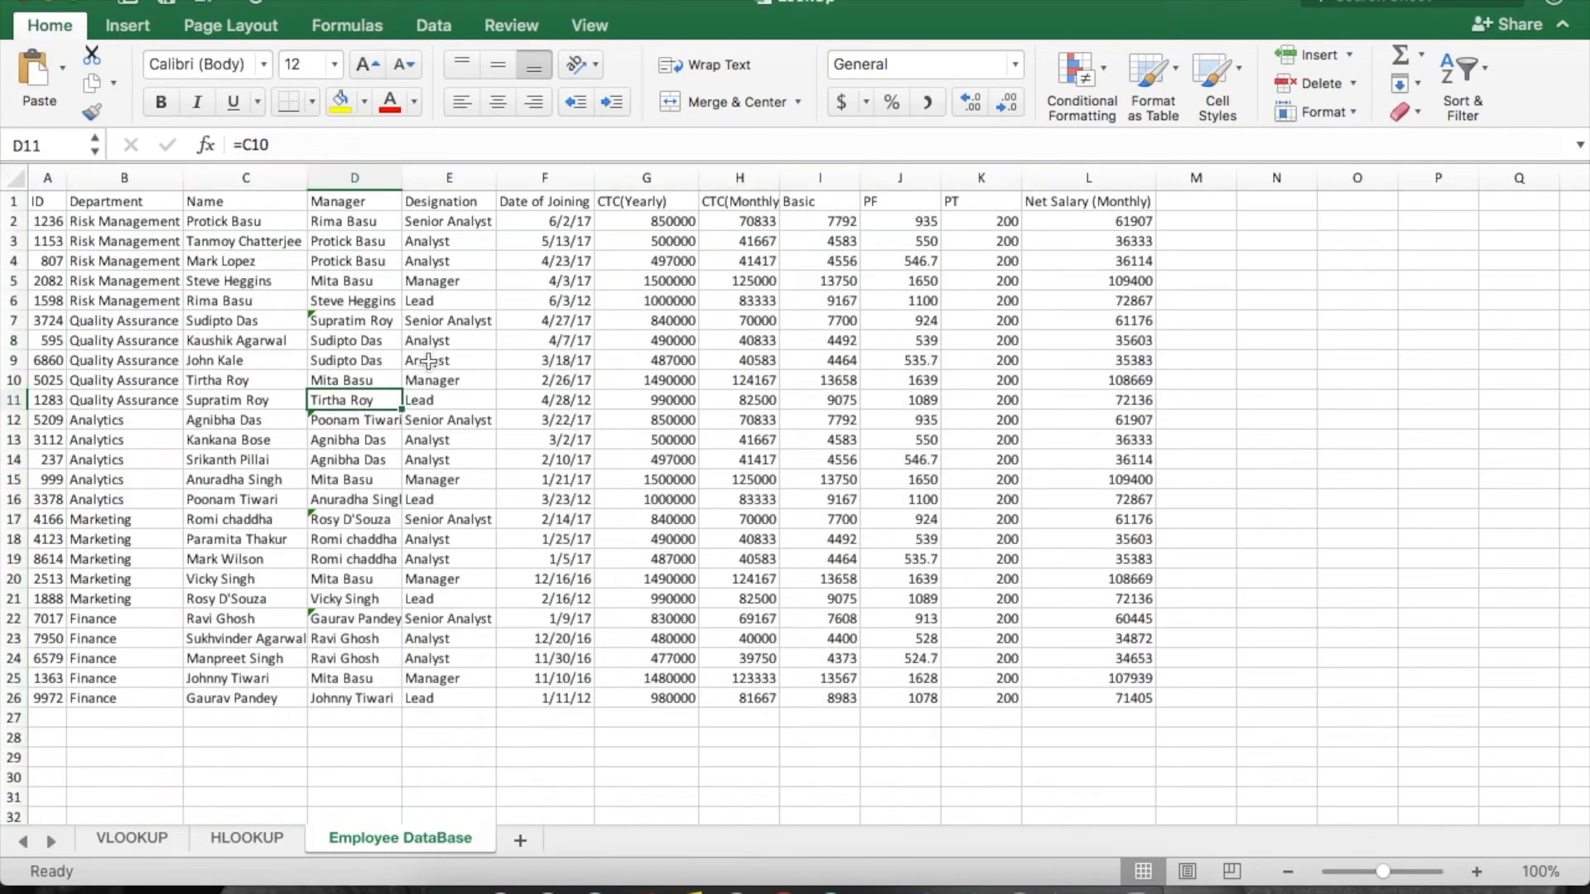
# Compare the VLOOKUP sheet with the Employee DataBase sheet, checking the ID column that starts the database table.
pyautogui.click(136, 841)
pyautogui.click(374, 839)
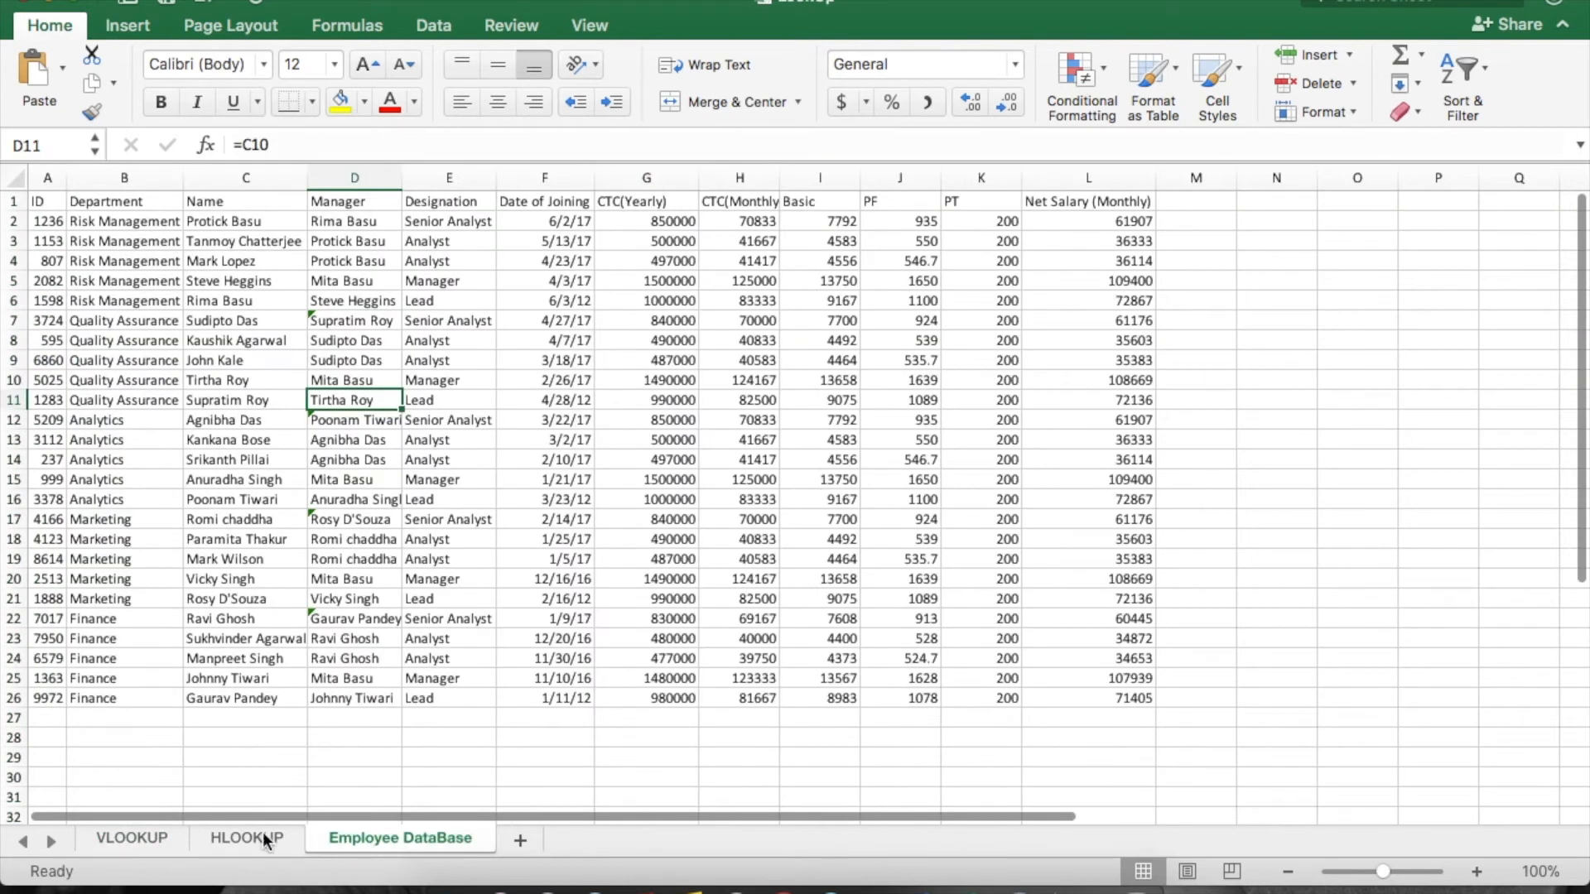
pyautogui.click(140, 839)
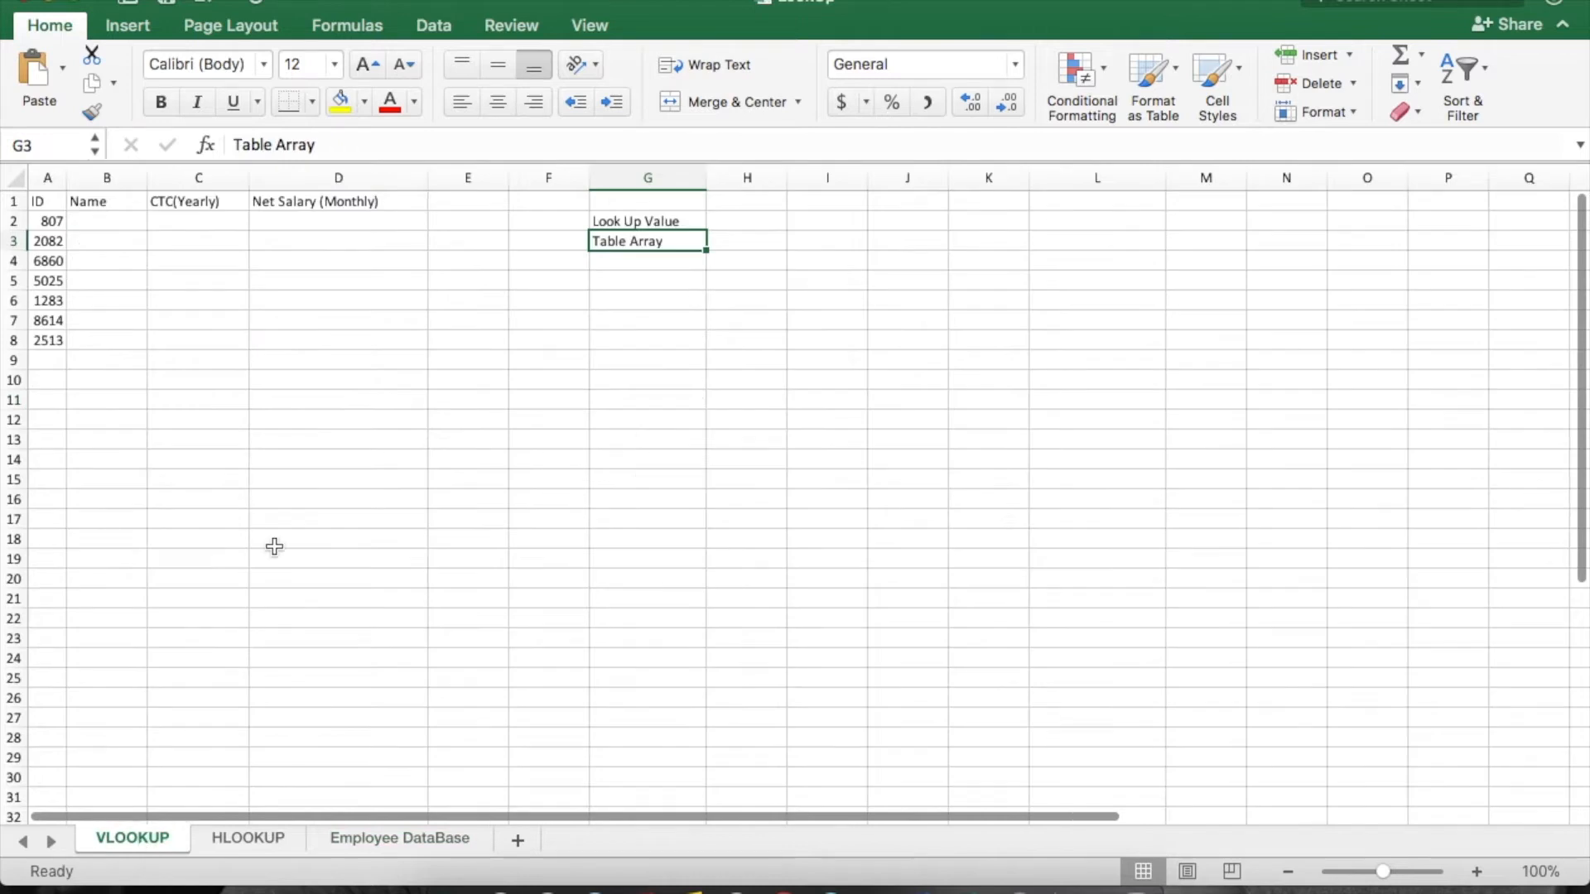
pyautogui.click(644, 264)
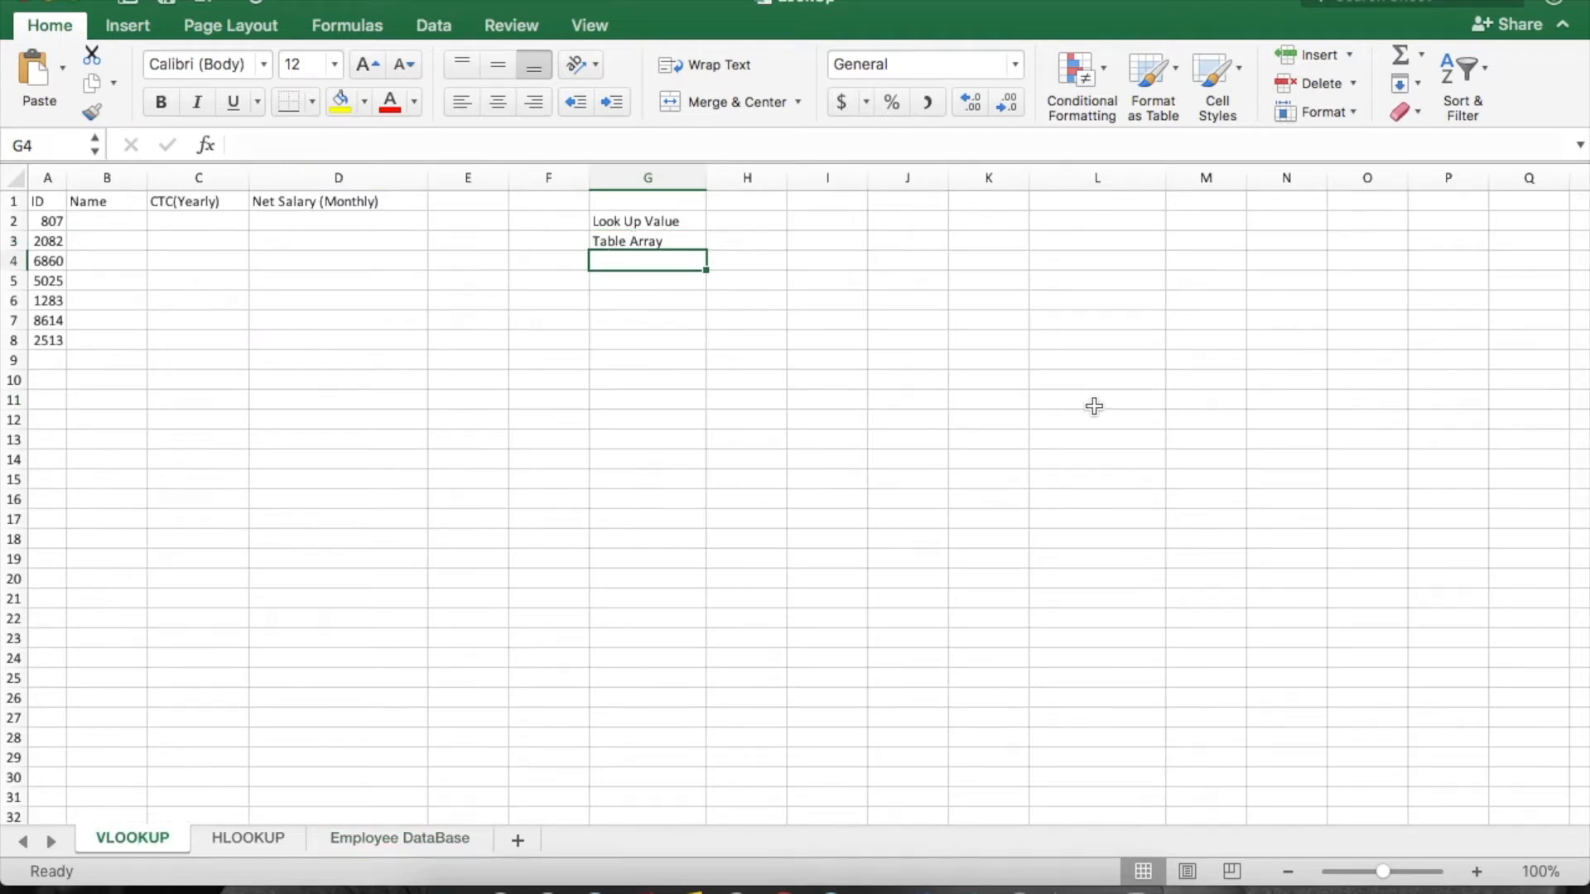
pyautogui.click(399, 838)
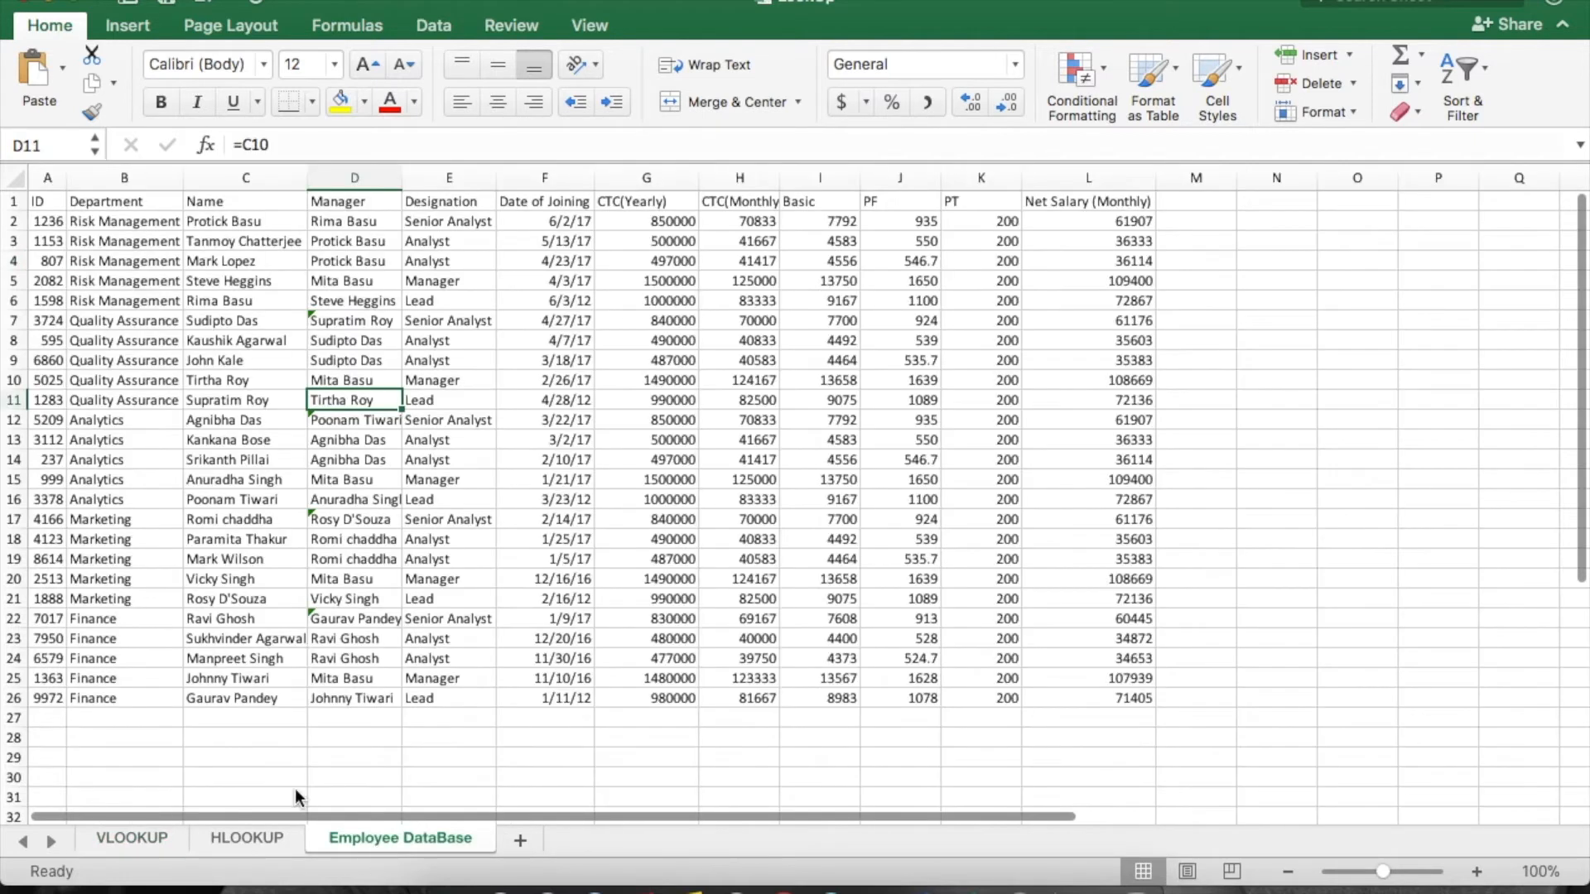
pyautogui.click(50, 177)
pyautogui.moveTo(50, 177); pyautogui.dragTo(546, 176)
pyautogui.click(50, 196)
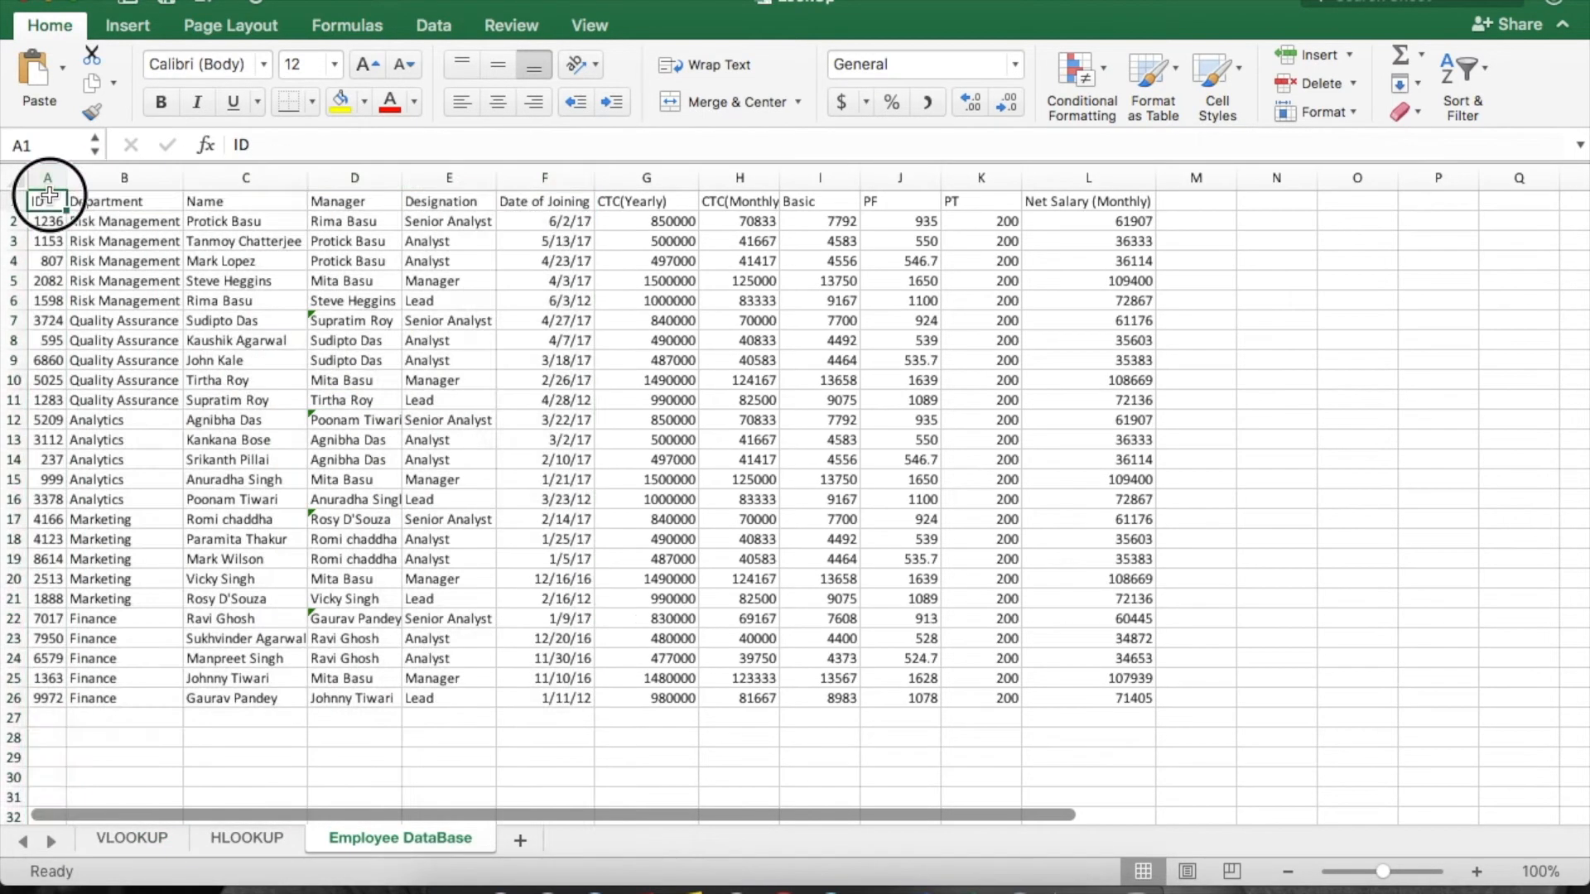
pyautogui.click(47, 260)
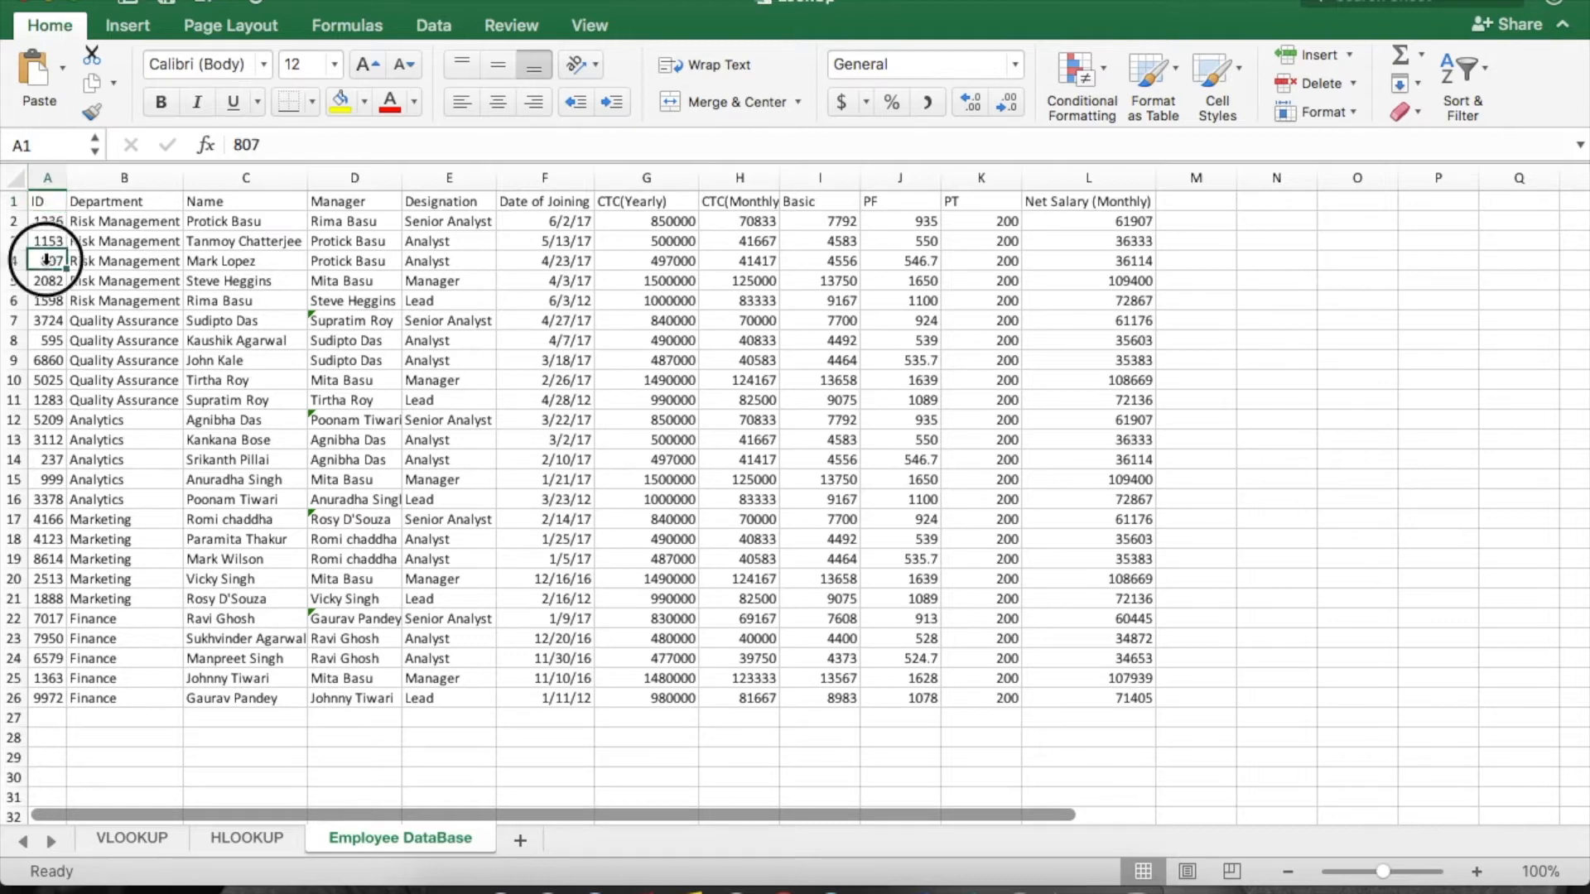
pyautogui.click(41, 342)
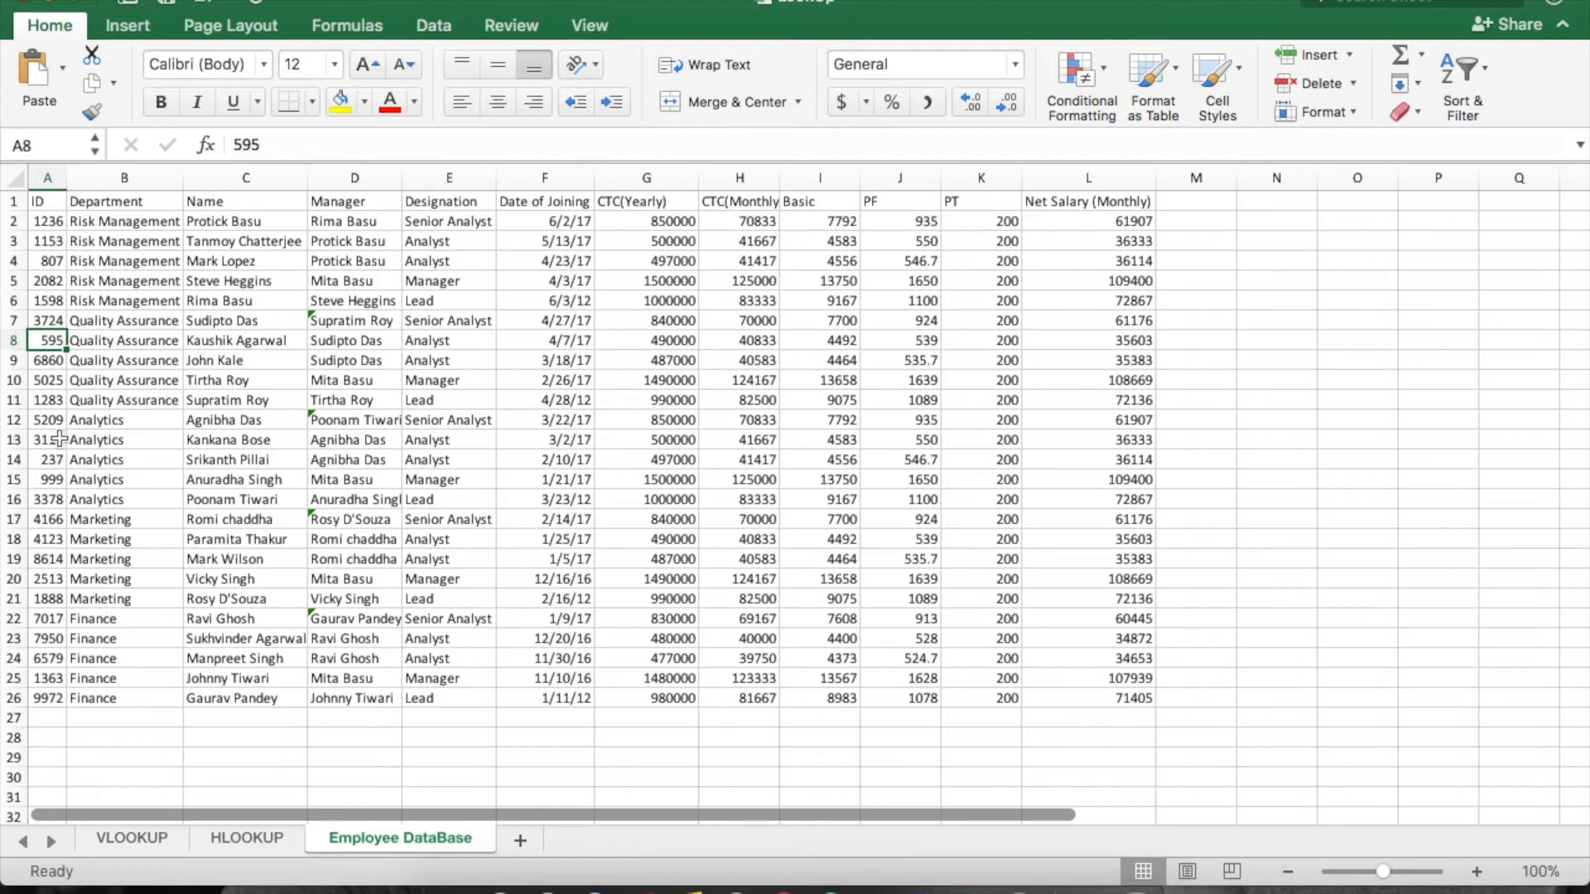
# Trace row 10 of the Employee DataBase sheet from its ID across to the Manager column.
pyautogui.rightClick(46, 379)
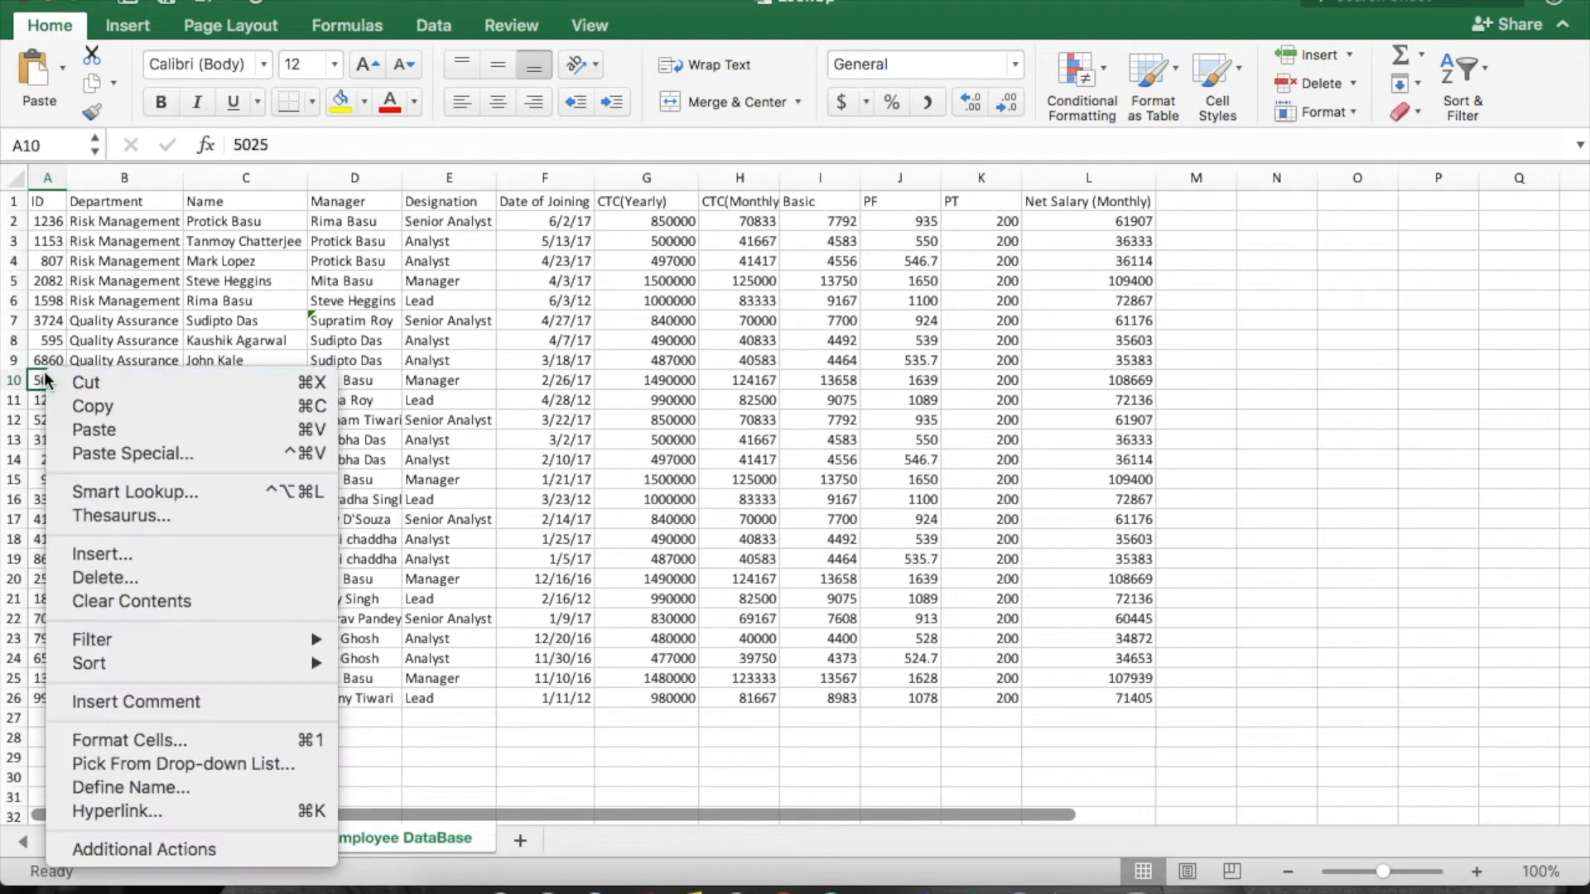
pyautogui.click(141, 301)
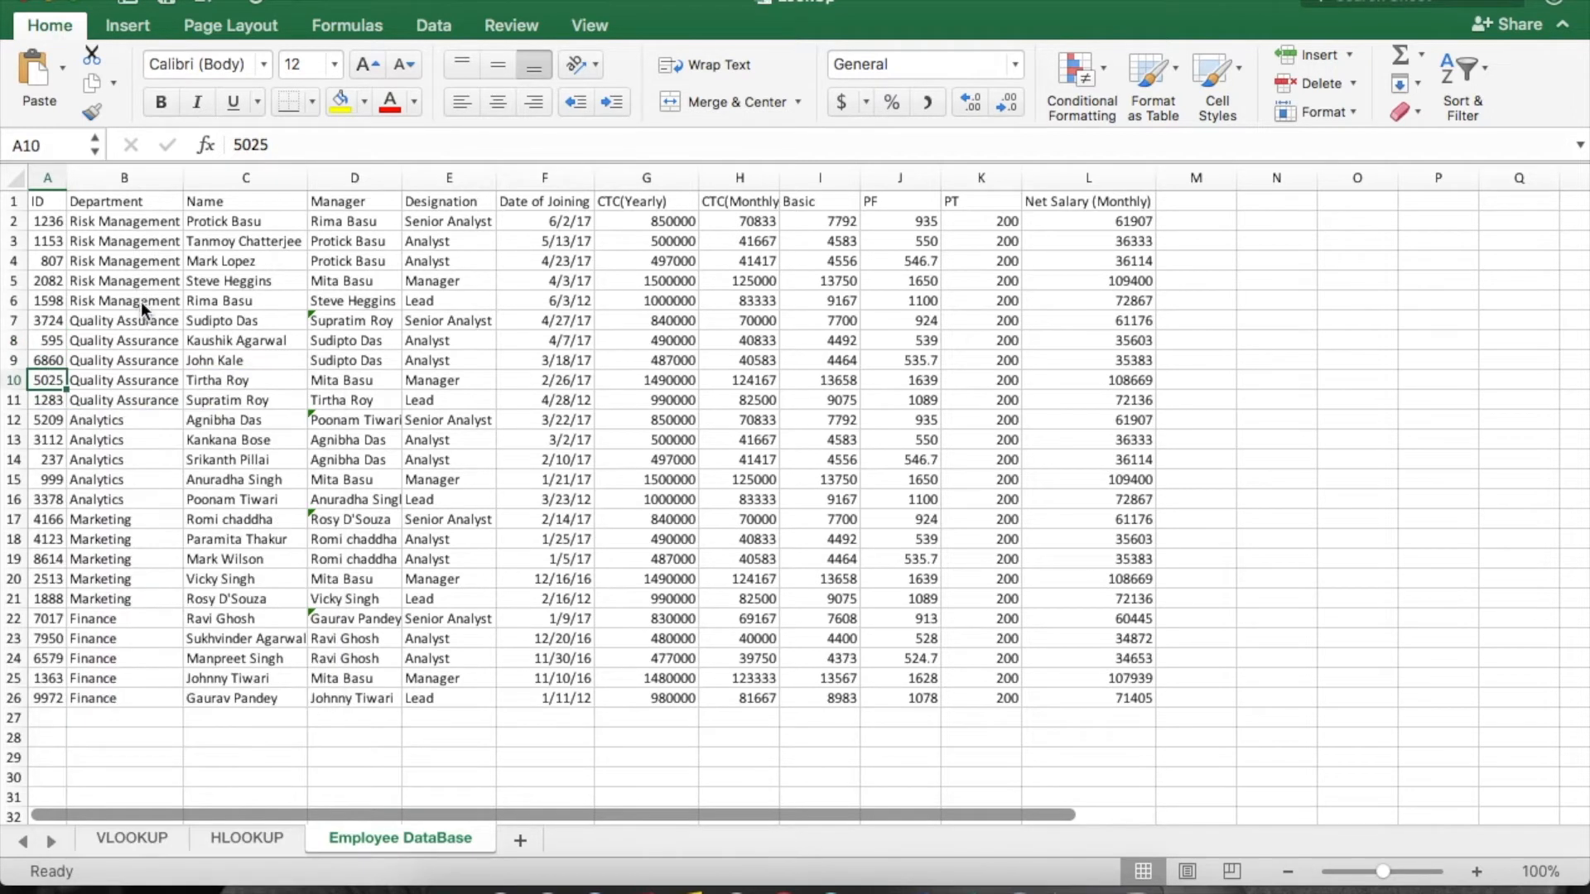
pyautogui.hotkey('shift', 'Right')
pyautogui.hotkey('shift', 'Right')
pyautogui.hotkey('shift', 'Right')
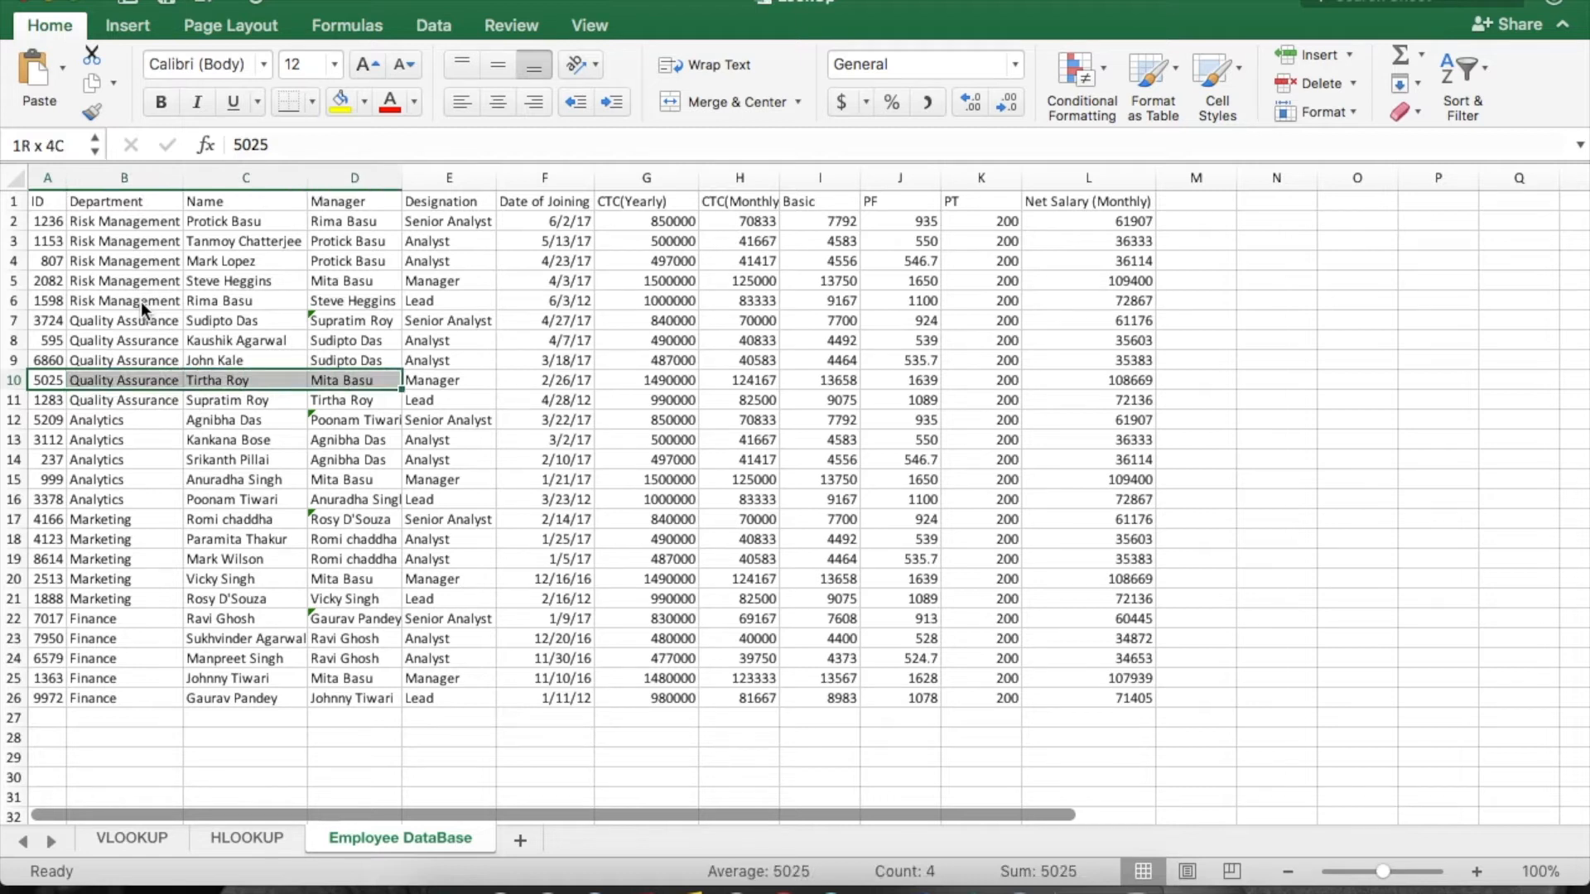
pyautogui.press('Left')
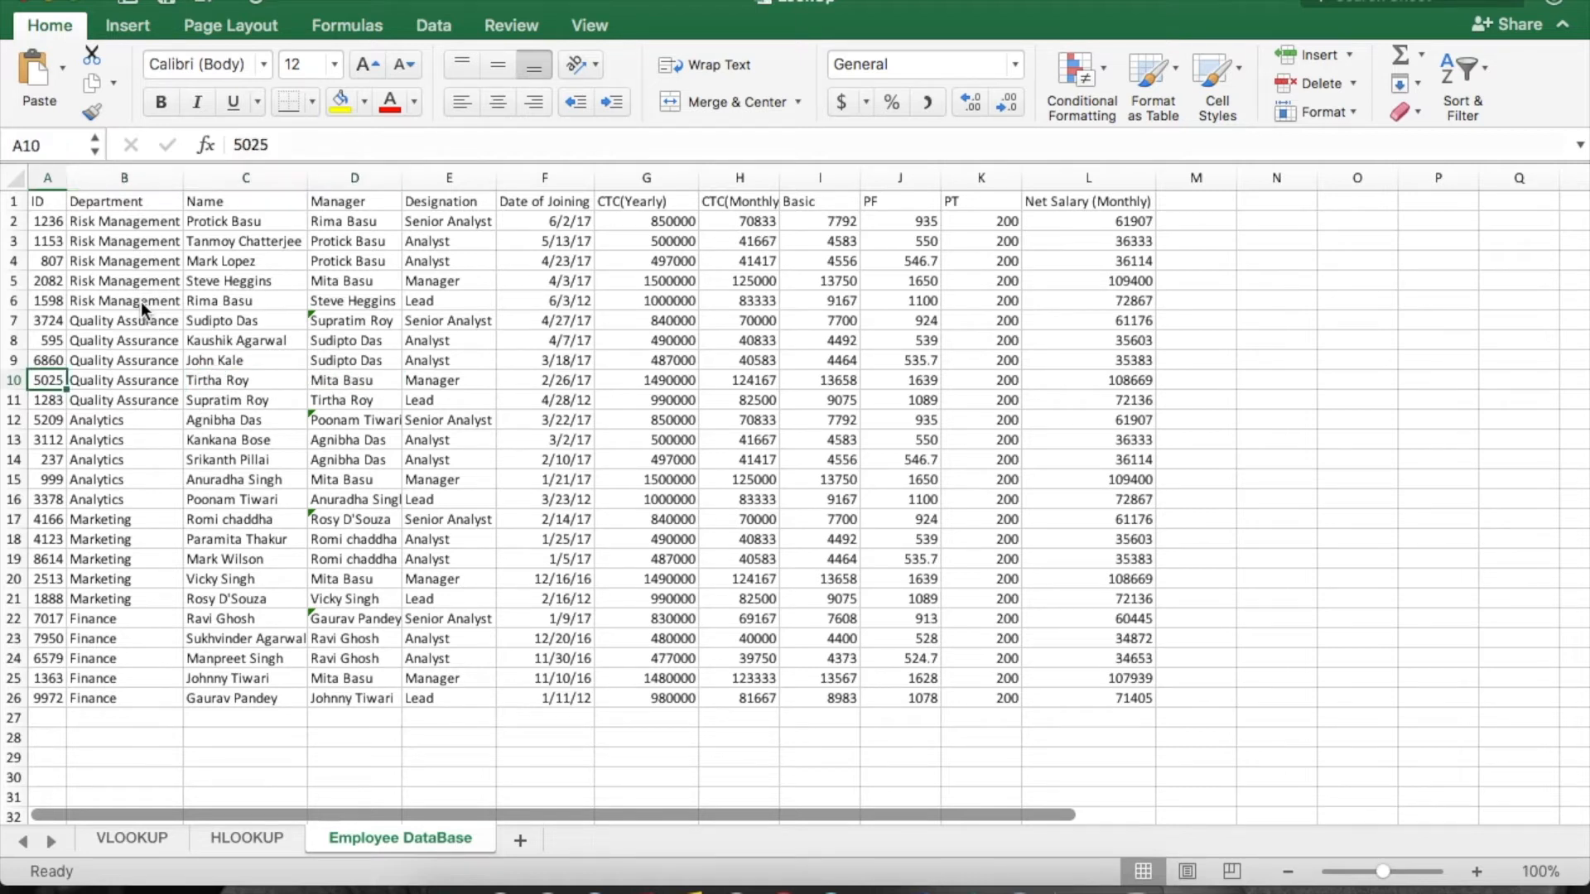
# Examine the whole employee table and trace row 4 from its ID through the Name column to Date of Joining.
pyautogui.moveTo(41, 201); pyautogui.dragTo(1069, 700)
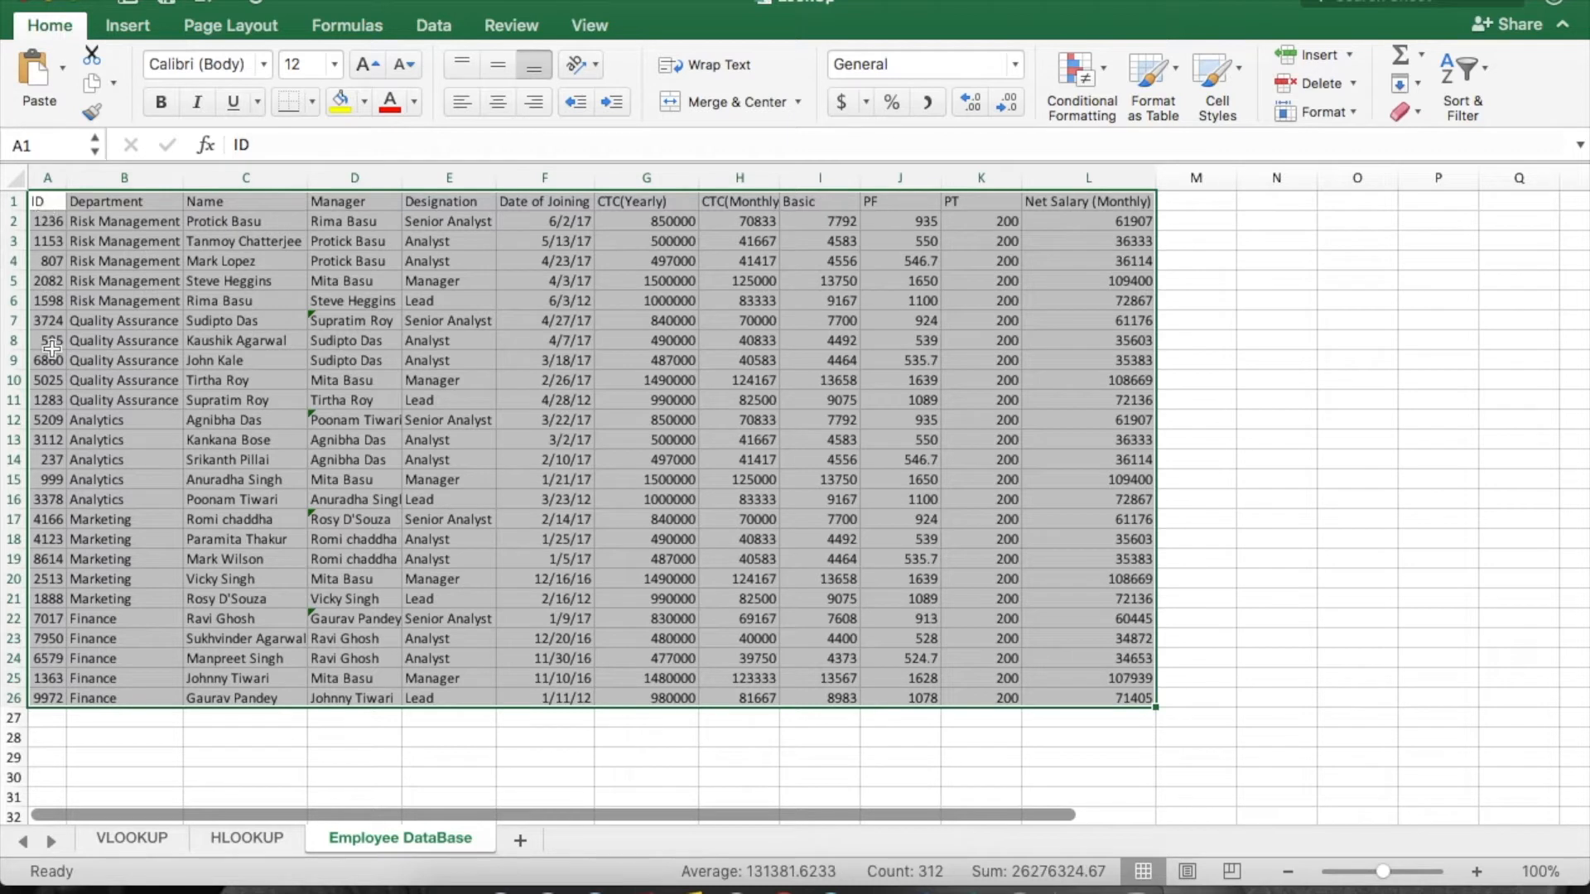
pyautogui.click(37, 277)
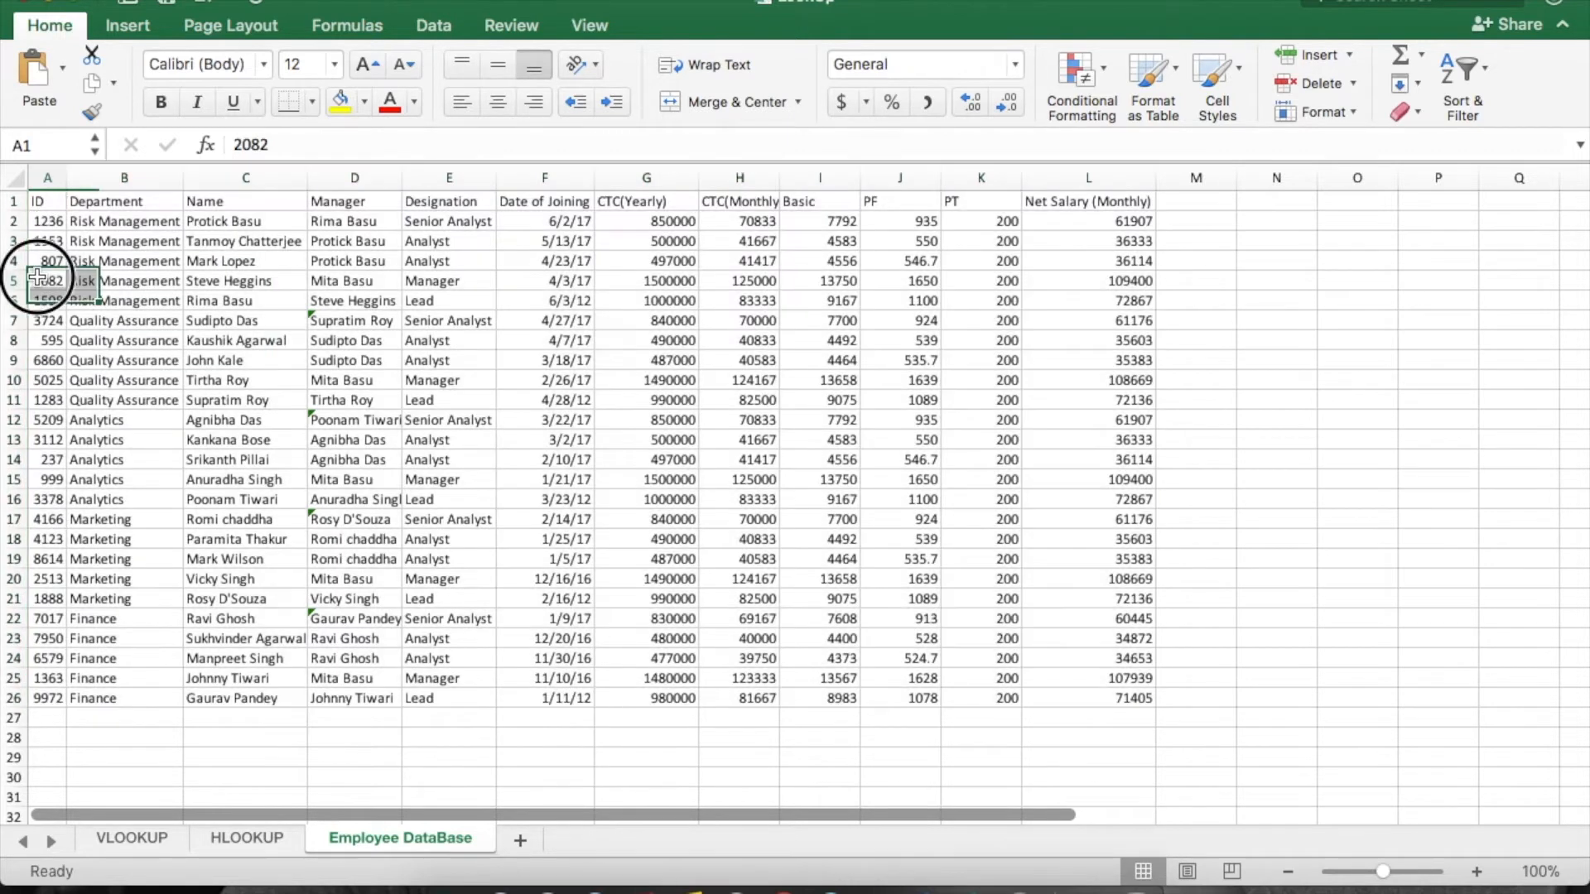
pyautogui.click(43, 261)
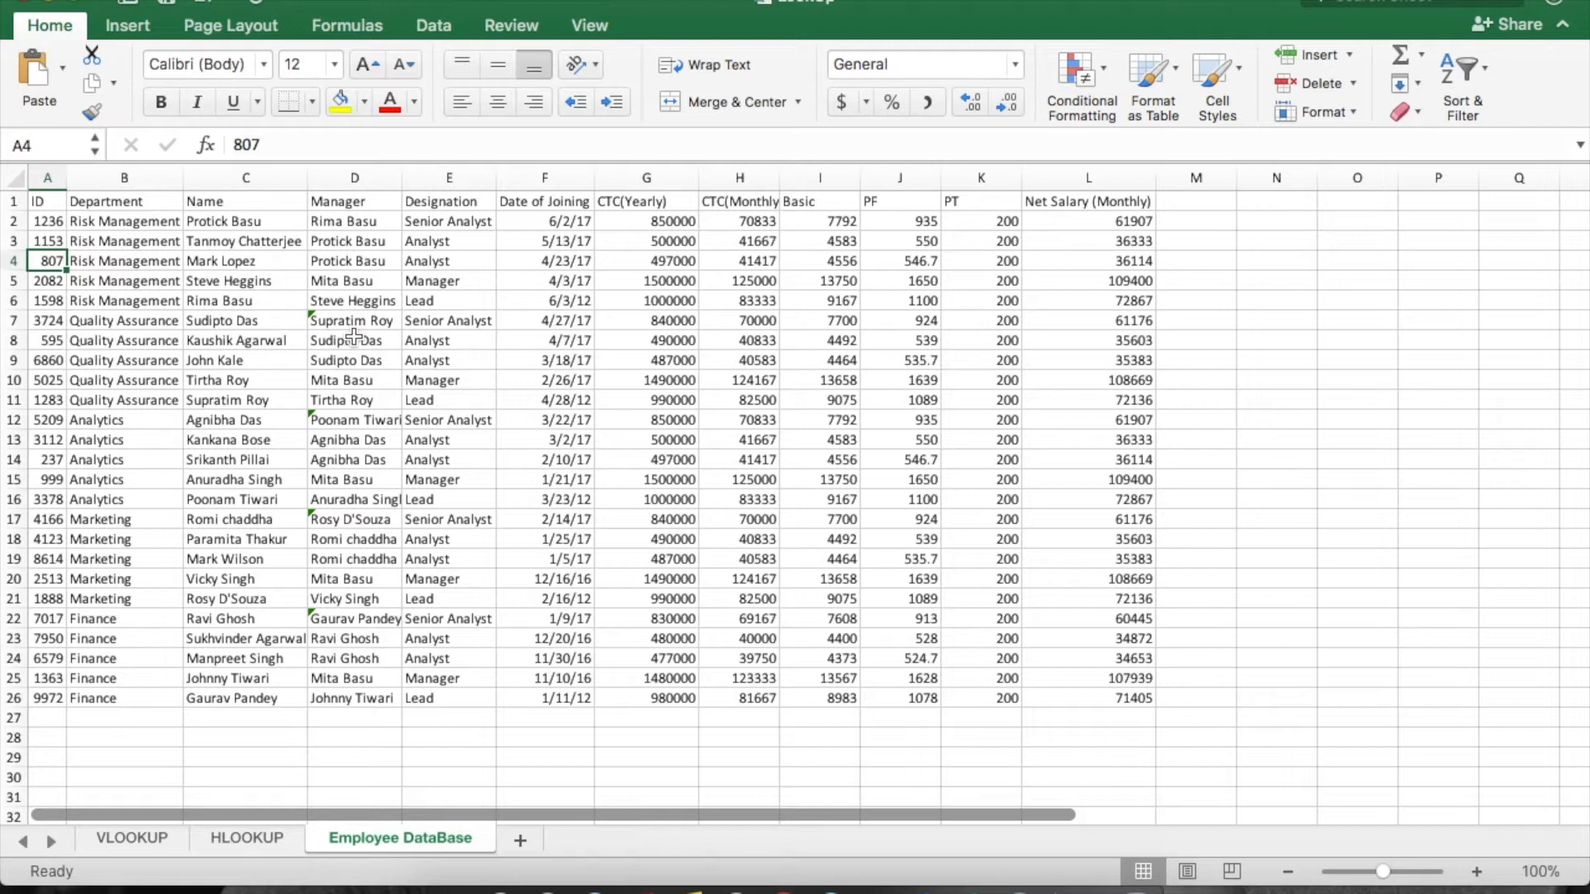
pyautogui.press('Right')
pyautogui.press('Right')
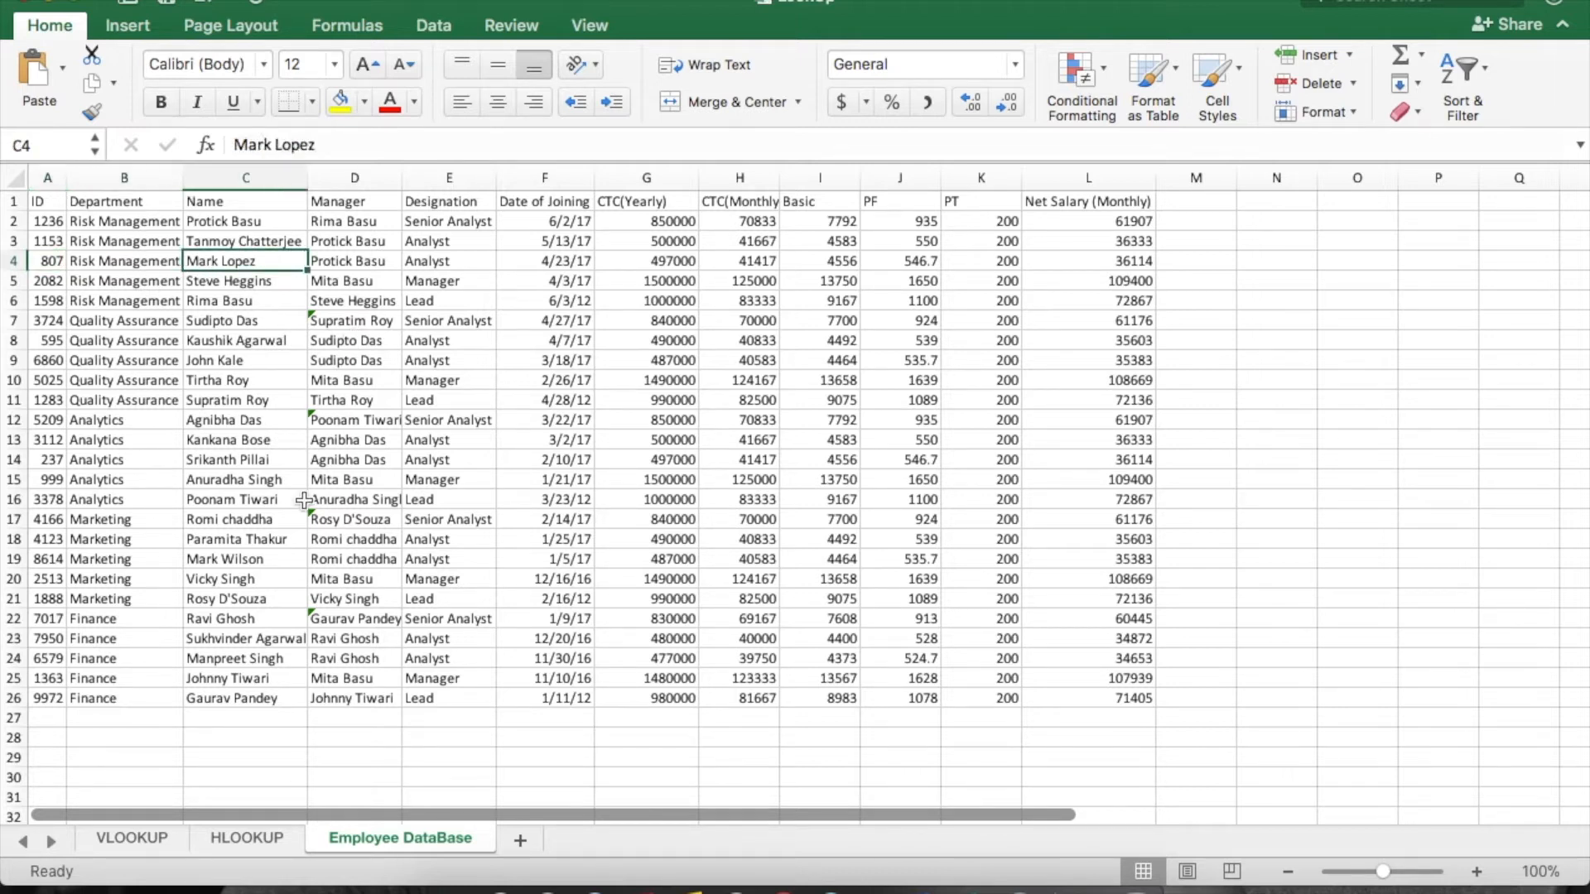
pyautogui.press('Right')
pyautogui.press('Right')
pyautogui.press('Right')
pyautogui.press('Left')
pyautogui.press('Left')
pyautogui.press('Left')
pyautogui.press('Left')
pyautogui.press('Left')
pyautogui.press('Right')
pyautogui.press('Right')
pyautogui.press('Left')
pyautogui.press('Left')
# Check the full extent of the table array, from the ID header to the last Net Salary (Monthly) entry.
pyautogui.moveTo(50, 178); pyautogui.dragTo(1071, 701)
pyautogui.click(46, 203)
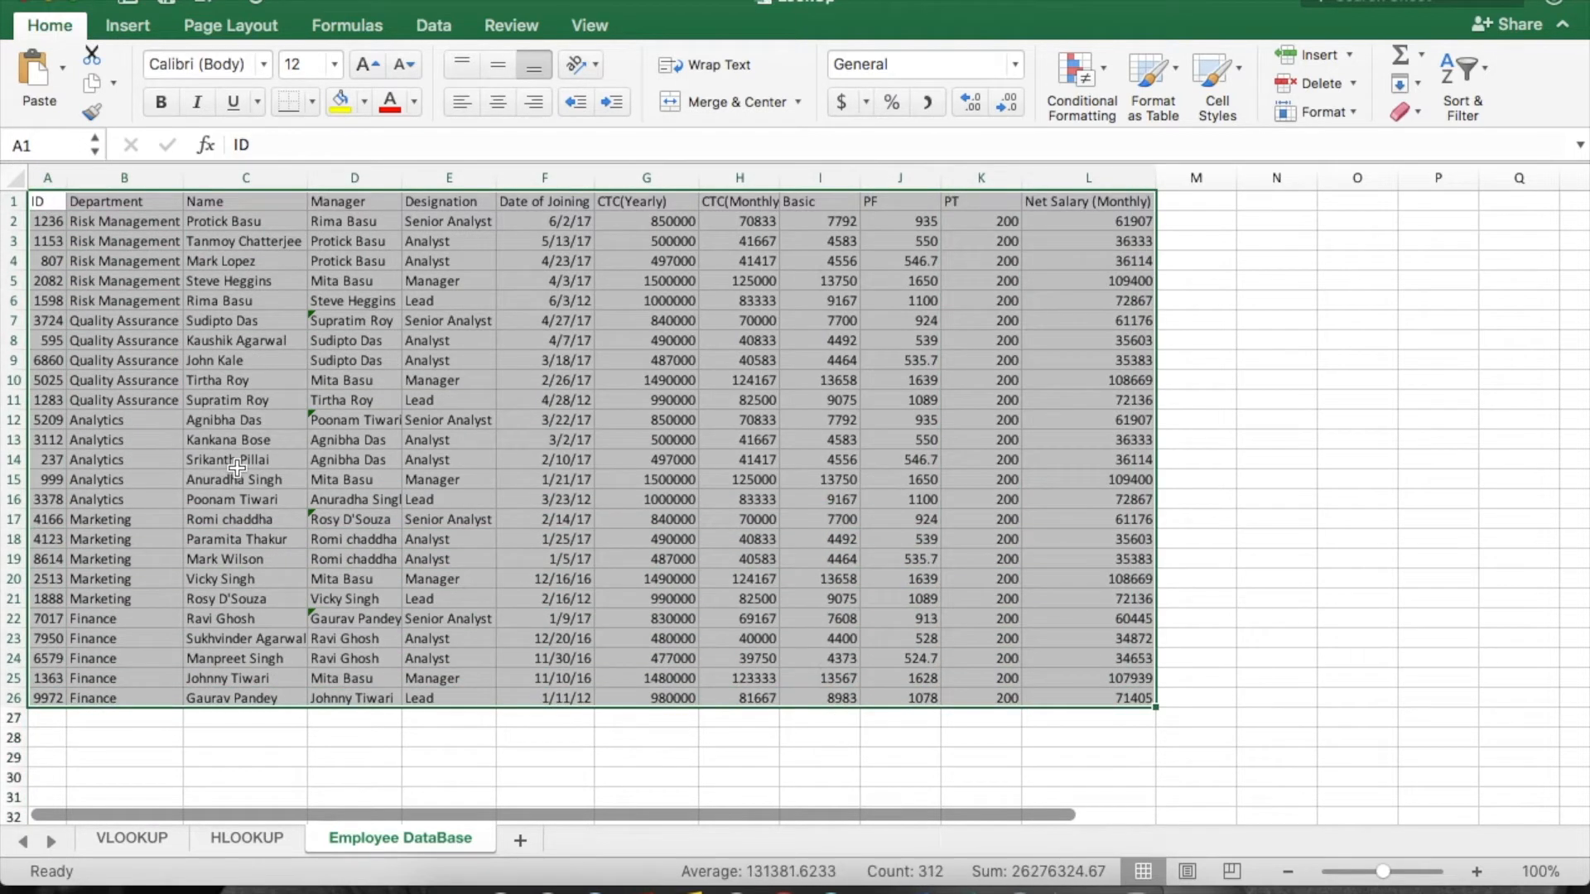
pyautogui.moveTo(45, 202); pyautogui.dragTo(994, 701)
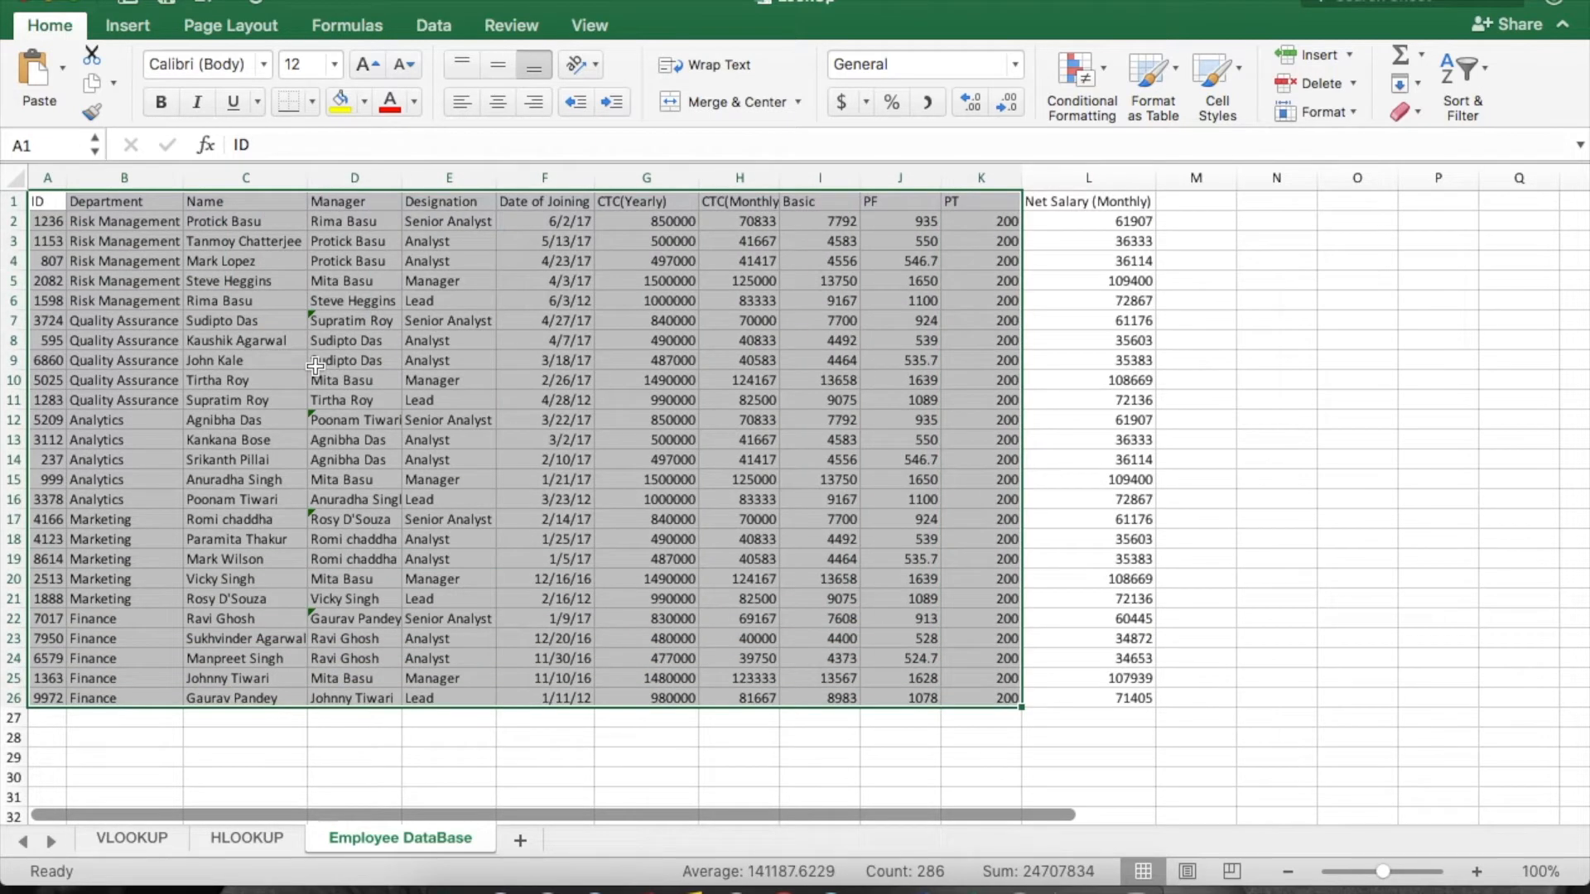
pyautogui.click(46, 205)
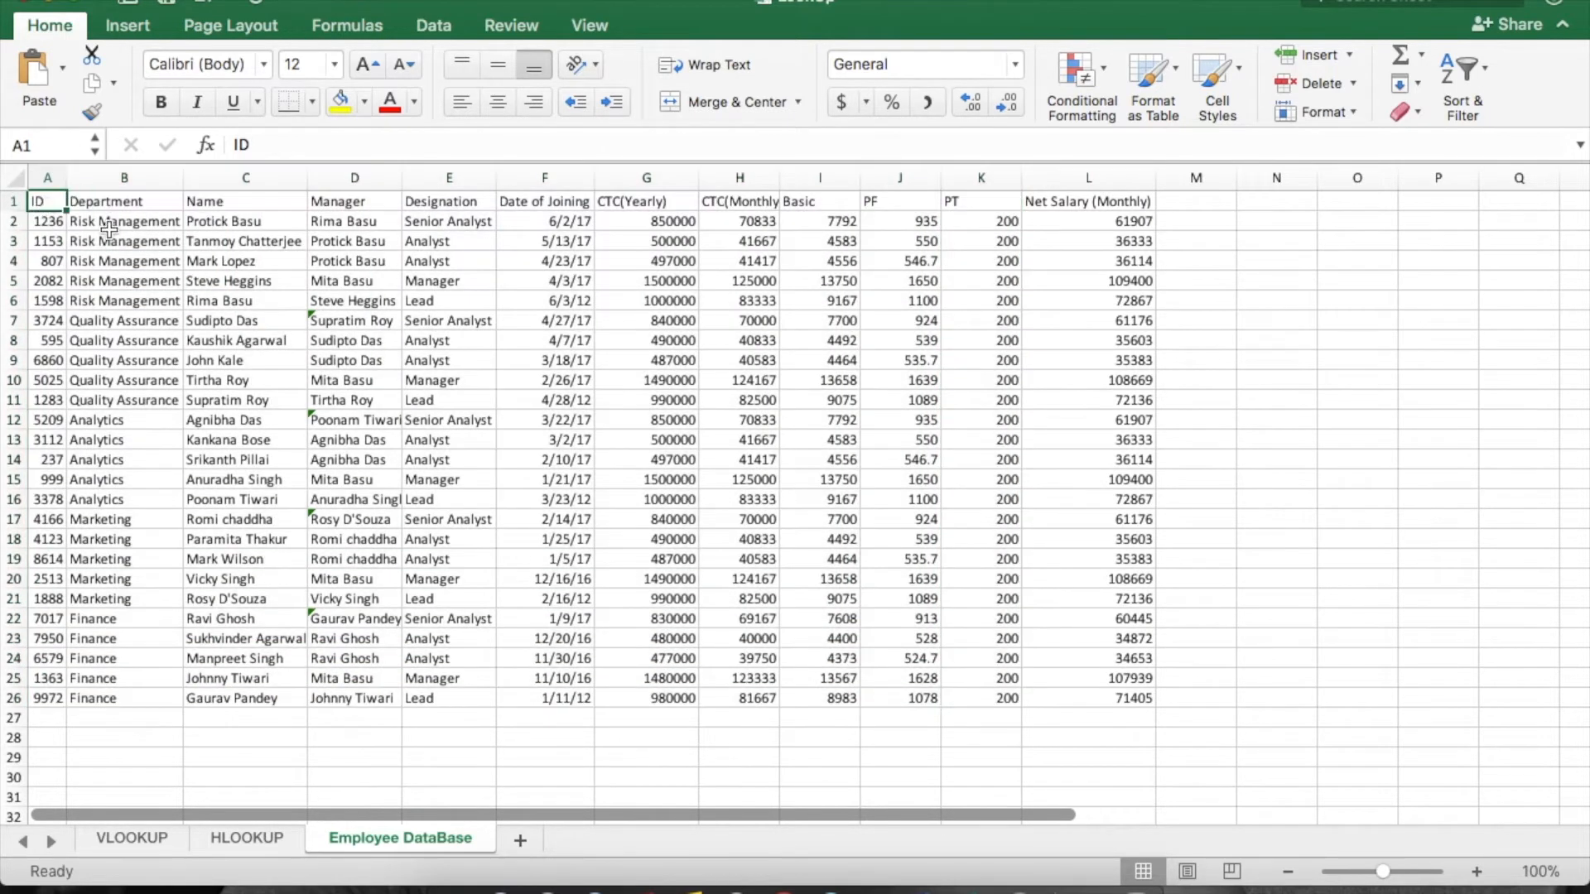
pyautogui.moveTo(43, 200); pyautogui.dragTo(1081, 700)
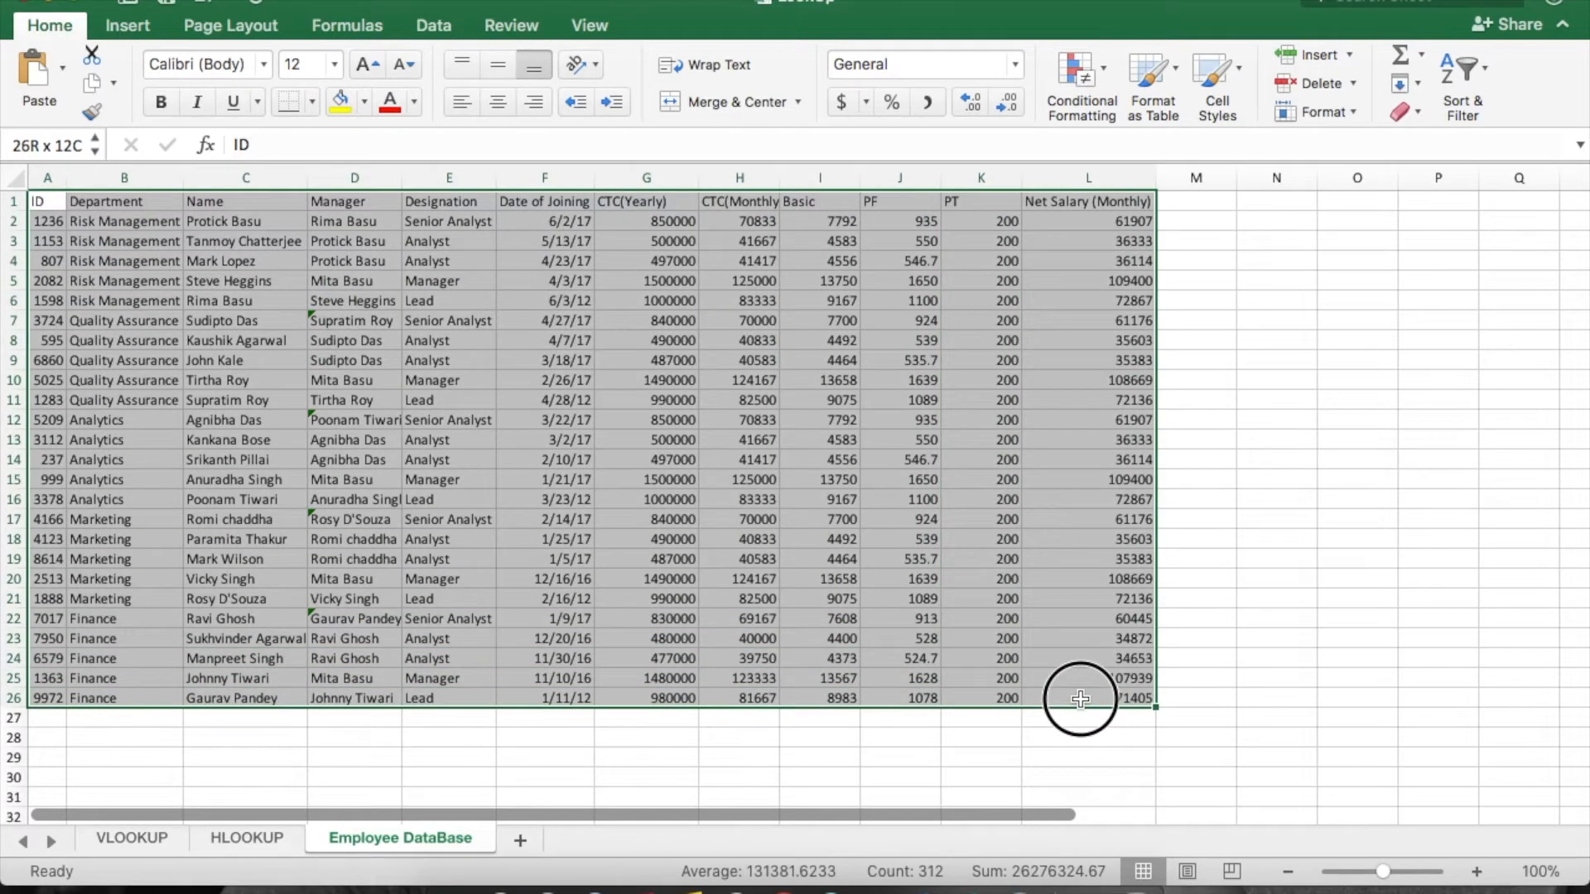
pyautogui.click(51, 207)
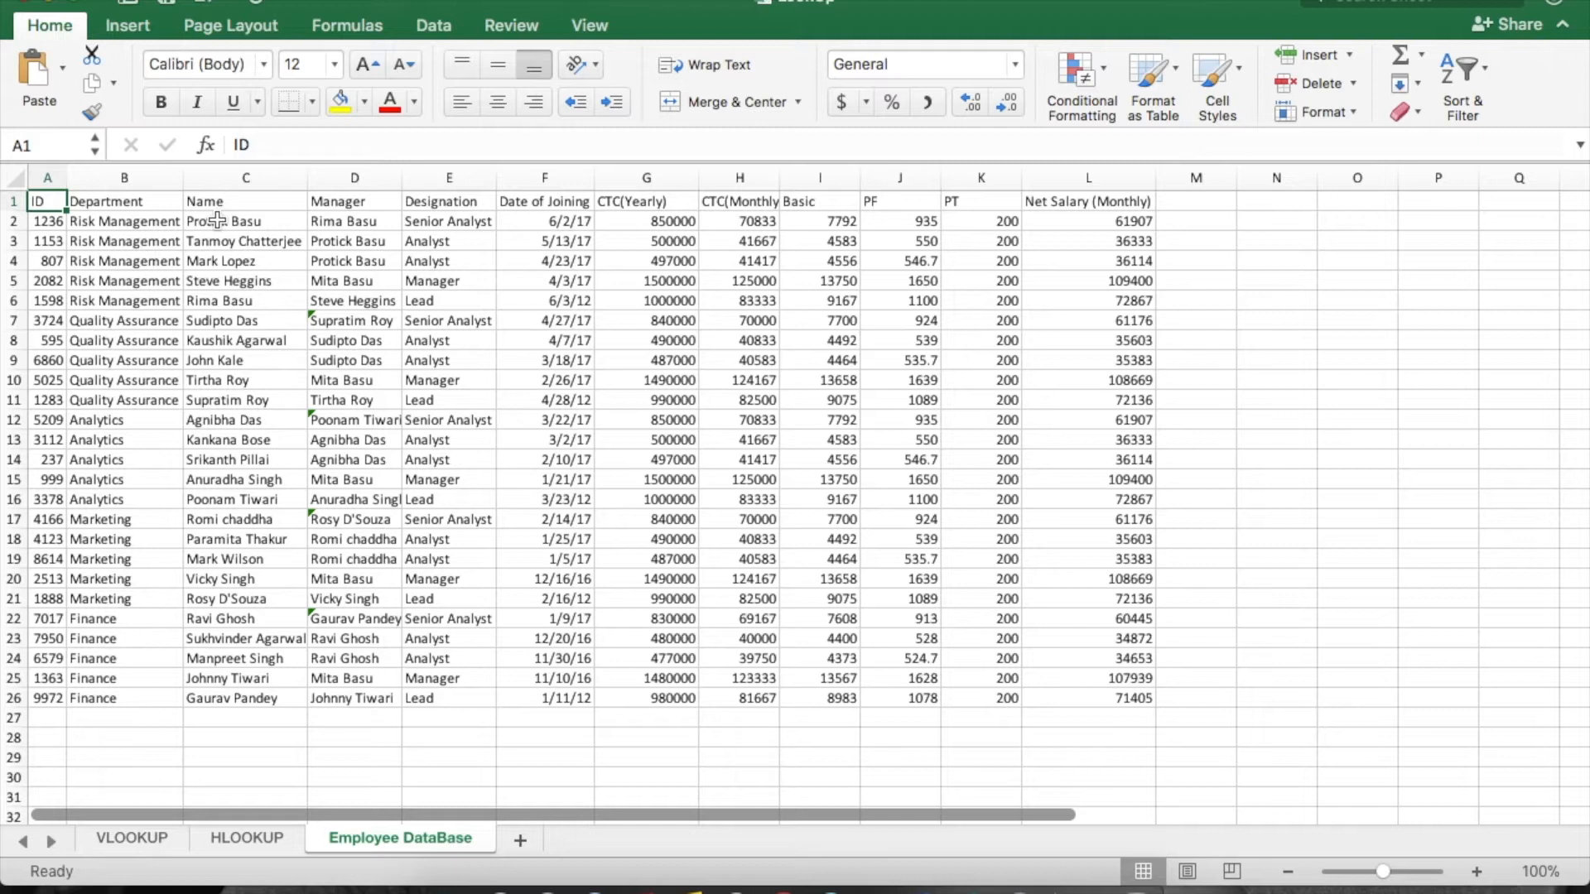
# Complete the argument list on the VLOOKUP sheet with "Colum Ref" in G4 and "0 / 1" in G5.
pyautogui.click(154, 840)
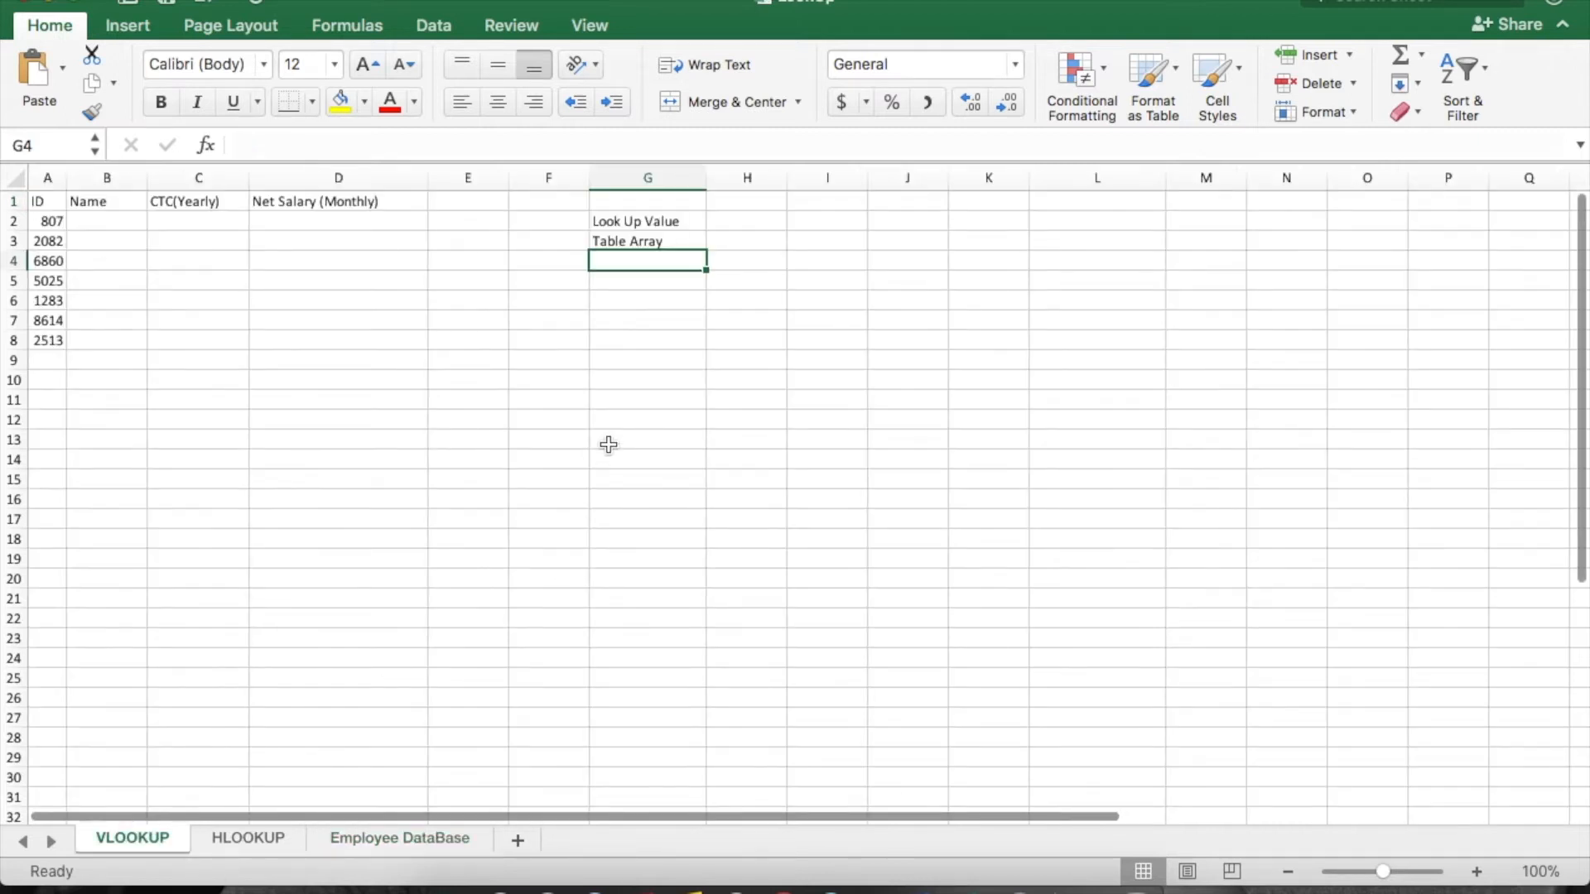
pyautogui.write('Colum Ref')
pyautogui.press('Return')
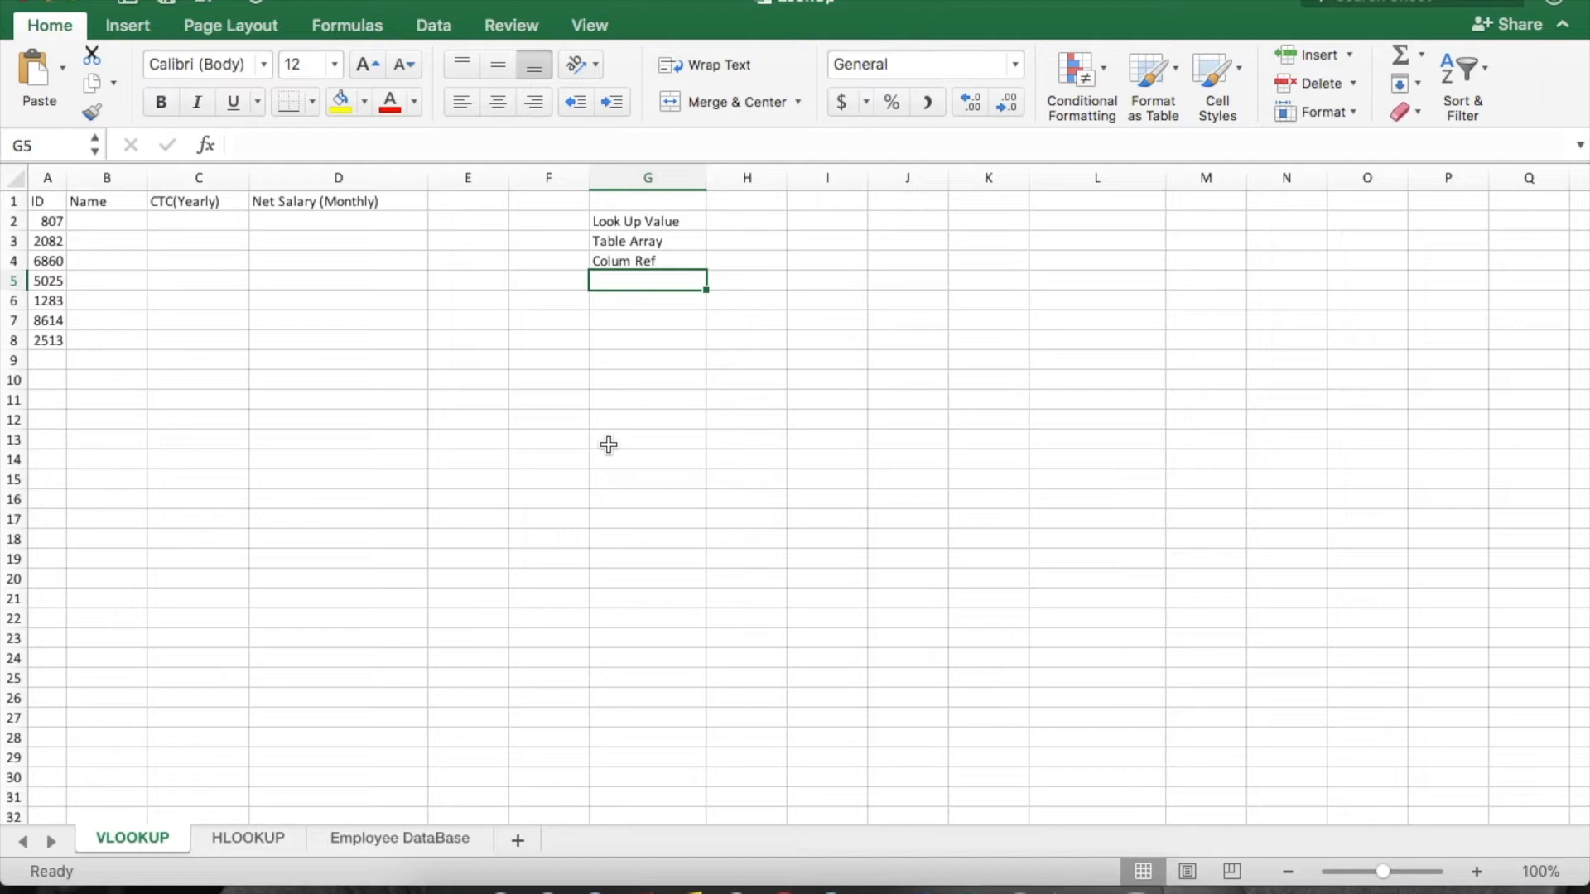
pyautogui.write('0 / 1')
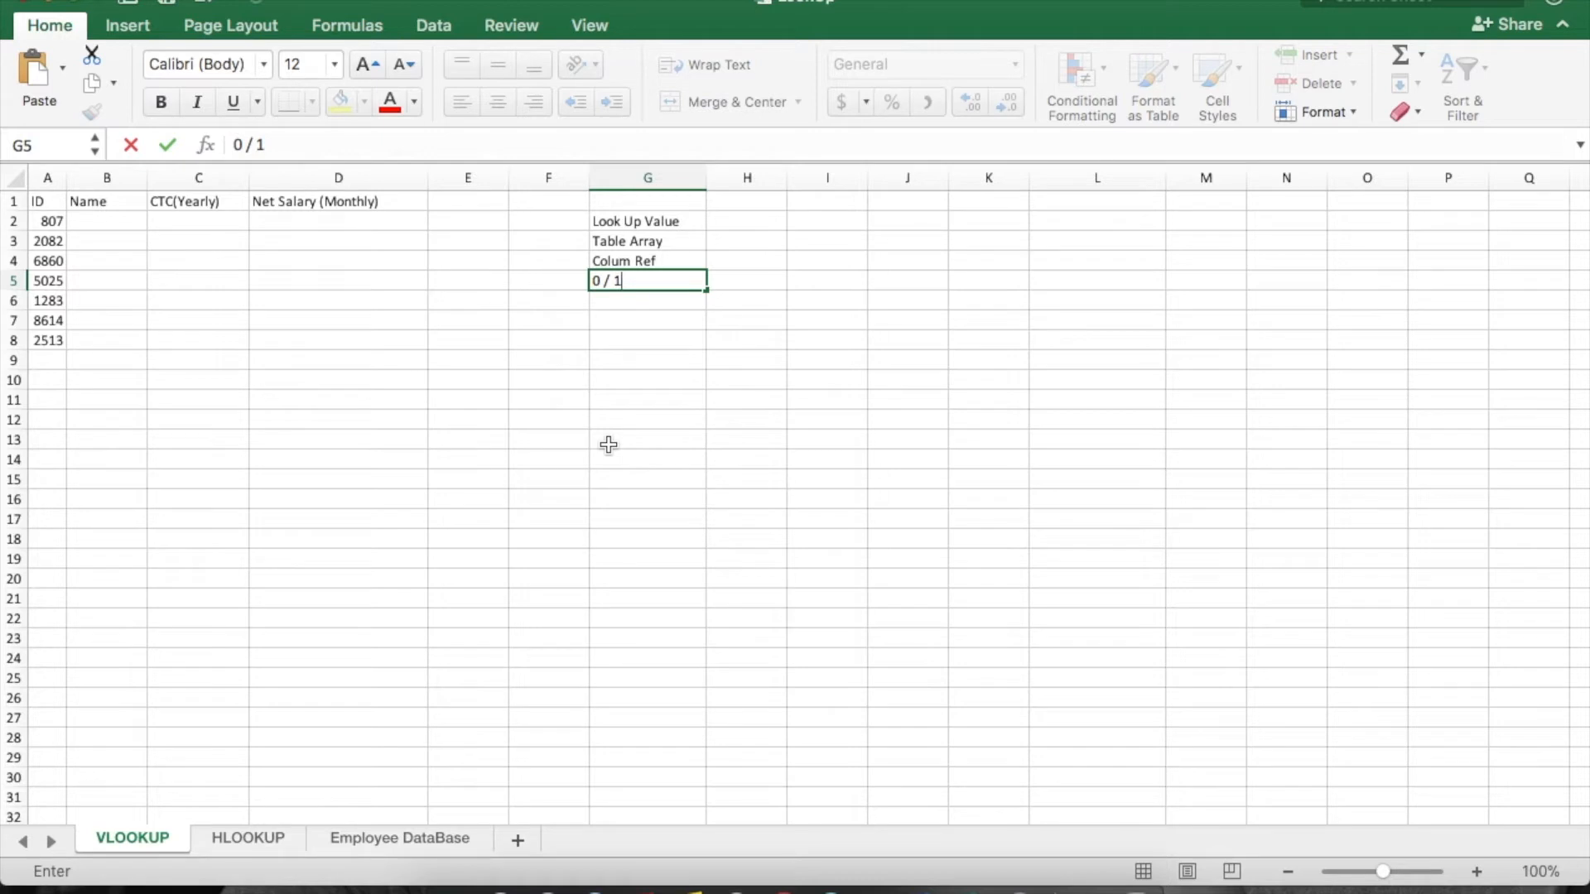
pyautogui.press('Return')
# Review the four VLOOKUP arguments listed in G2:G5.
pyautogui.press('Up')
pyautogui.press('Up')
pyautogui.press('Up')
pyautogui.press('Up')
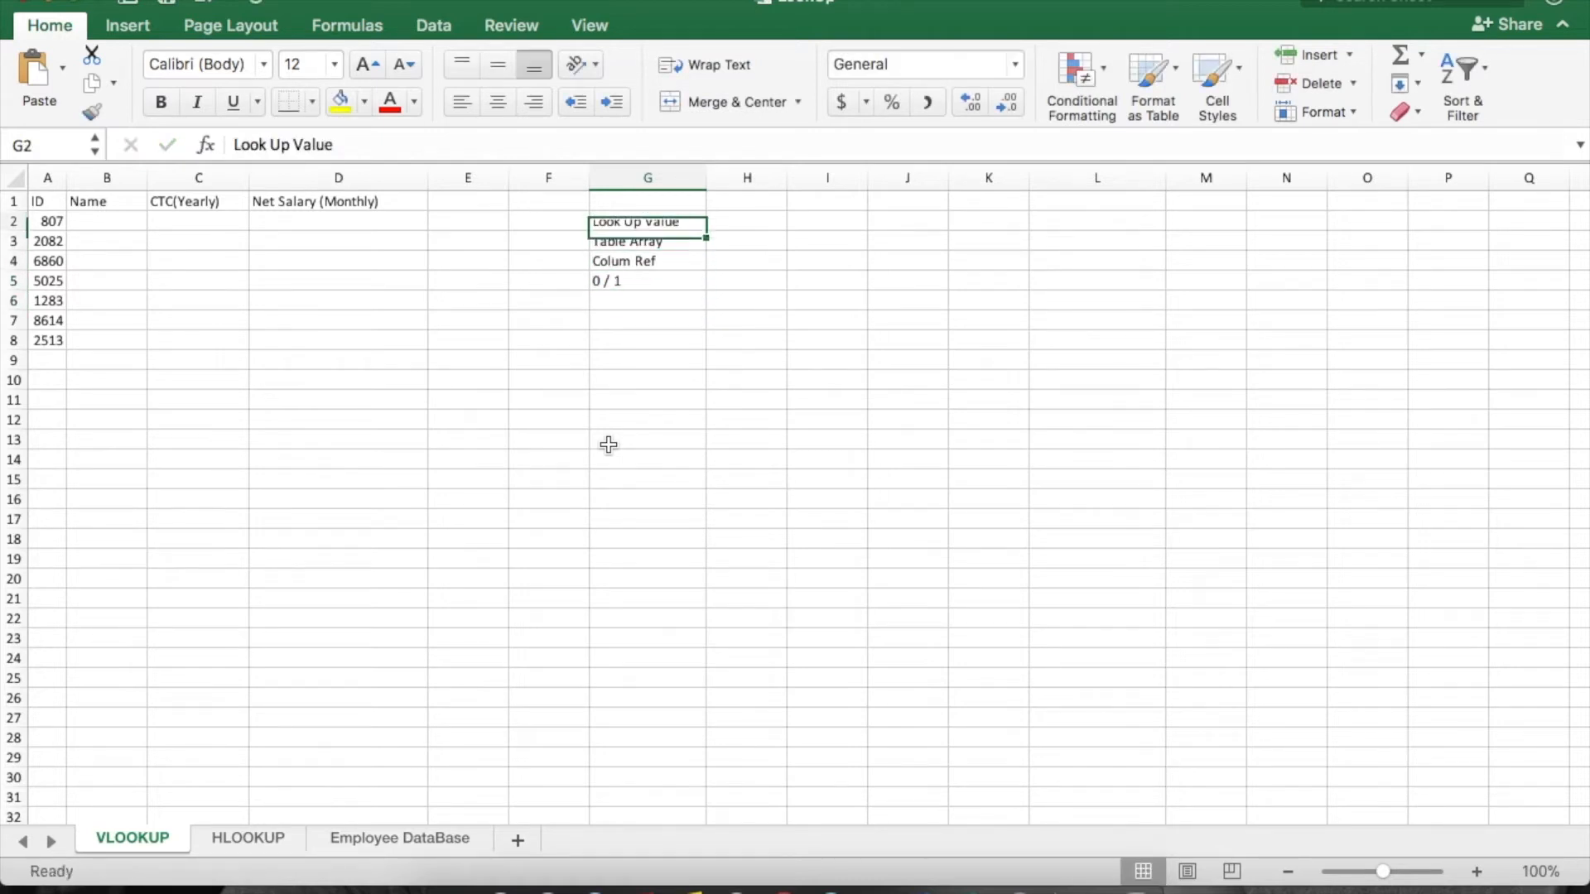
pyautogui.hotkey('shift', 'Down')
pyautogui.hotkey('shift', 'Down')
pyautogui.hotkey('shift', 'Down')
pyautogui.hotkey('shift', 'Up')
pyautogui.hotkey('shift', 'Up')
pyautogui.hotkey('shift', 'Up')
pyautogui.press('Left')
pyautogui.press('Left')
pyautogui.press('Left')
pyautogui.press('Left')
pyautogui.press('Left')
pyautogui.press('Left')
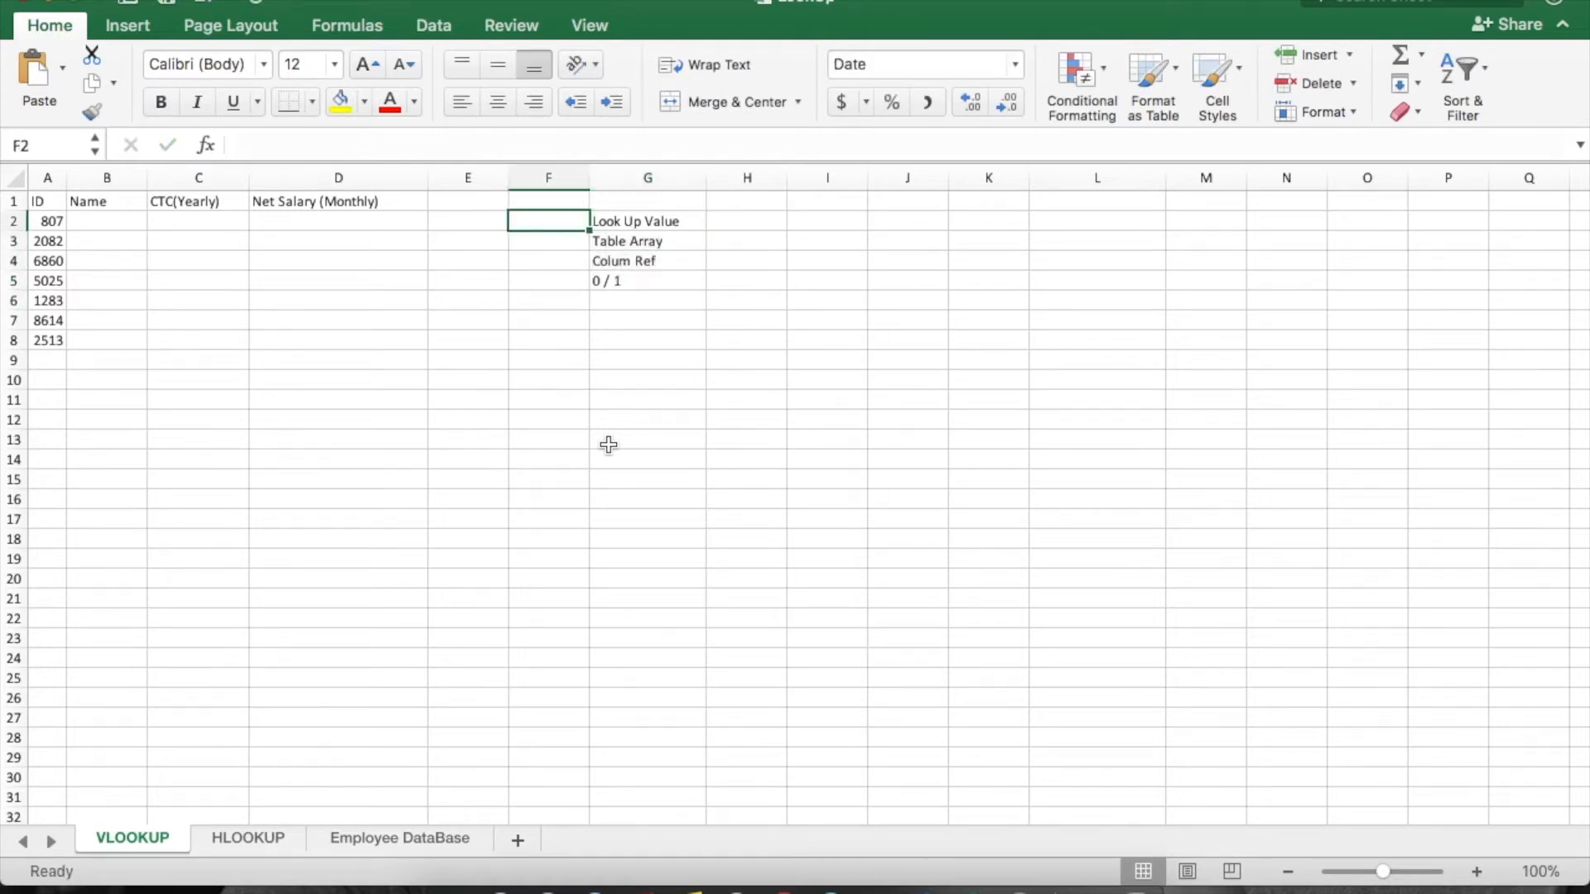
pyautogui.press('Right')
pyautogui.press('Right')
pyautogui.press('Right')
pyautogui.press('Right')
pyautogui.press('Right')
pyautogui.press('Right')
pyautogui.press('Down')
pyautogui.press('Down')
pyautogui.press('Down')
pyautogui.press('Down')
pyautogui.press('Up')
pyautogui.press('Up')
# Review the Name cells B2:B8 and the matching IDs in A2:A8 by selecting them.
pyautogui.press('Left')
pyautogui.press('Left')
pyautogui.press('Left')
pyautogui.press('Left')
pyautogui.press('Left')
pyautogui.press('Left')
pyautogui.press('Up')
pyautogui.press('Right')
pyautogui.press('Up')
pyautogui.hotkey('shift', 'Down')
pyautogui.hotkey('shift', 'Down')
pyautogui.hotkey('shift', 'Down')
pyautogui.hotkey('shift', 'Down')
pyautogui.hotkey('shift', 'Down')
pyautogui.hotkey('shift', 'Down')
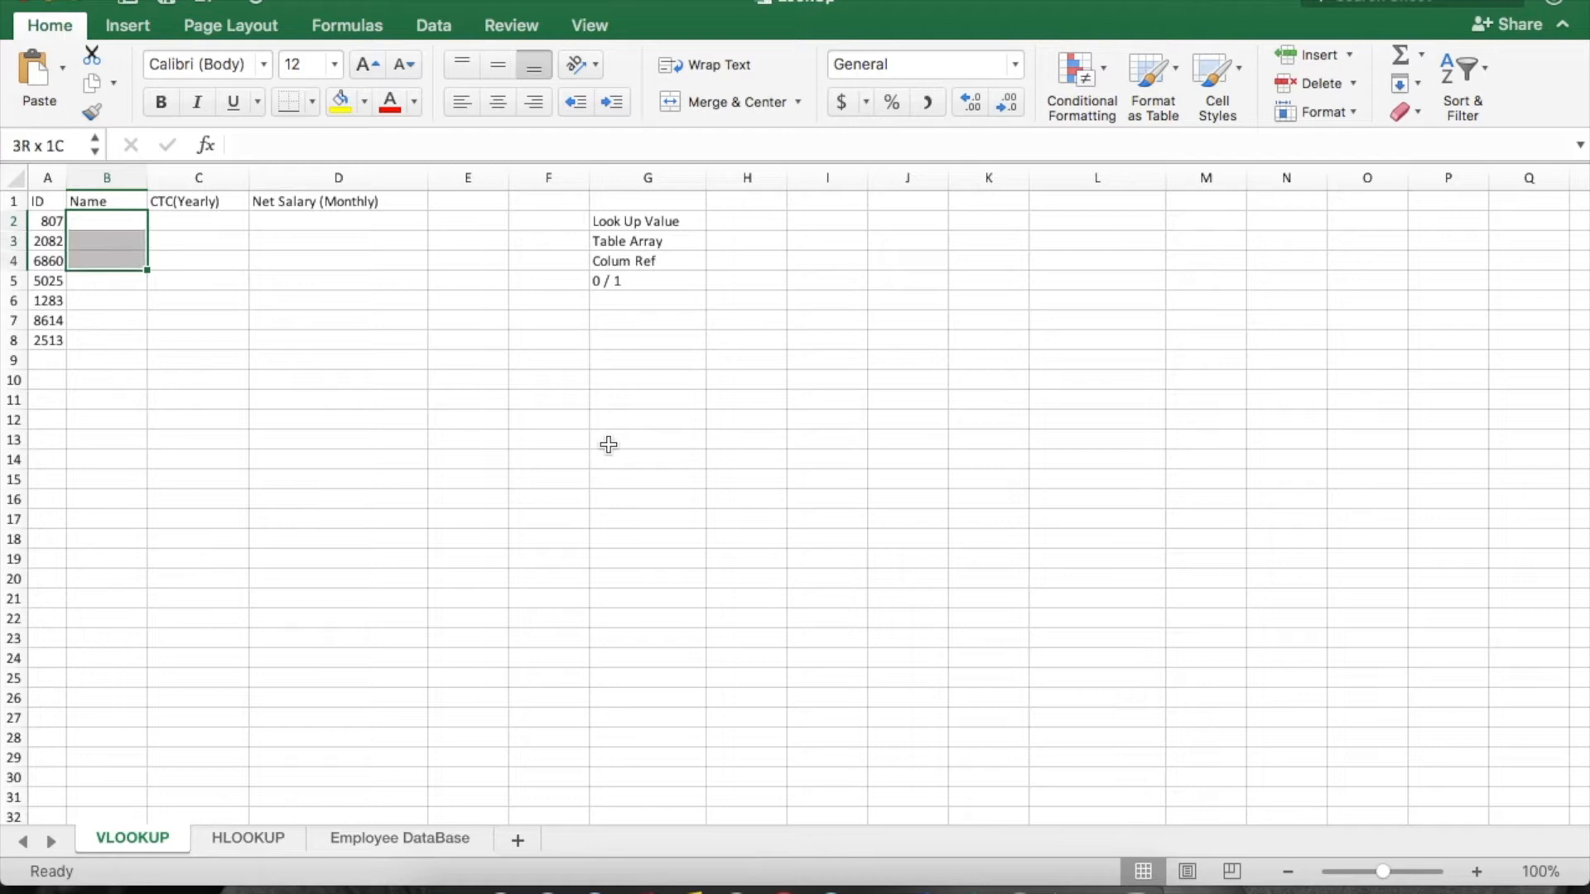
pyautogui.press('Left')
pyautogui.hotkey('shift', 'Down')
pyautogui.hotkey('shift', 'Down')
pyautogui.hotkey('shift', 'Down')
pyautogui.hotkey('shift', 'Down')
pyautogui.hotkey('shift', 'Down')
pyautogui.hotkey('shift', 'Down')
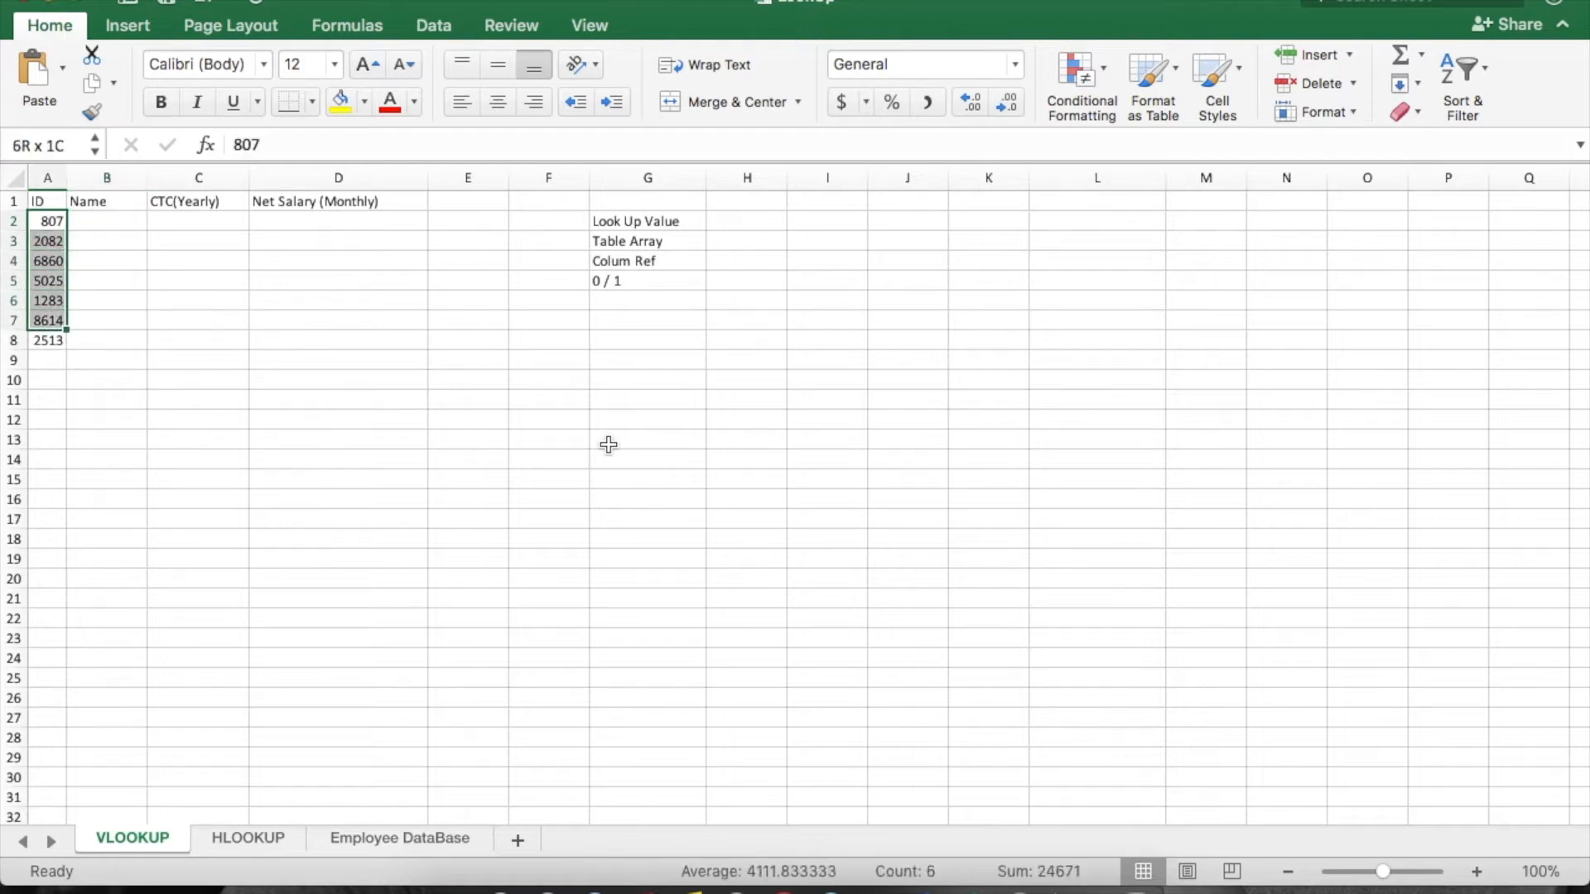
pyautogui.press('Right')
pyautogui.write('=')
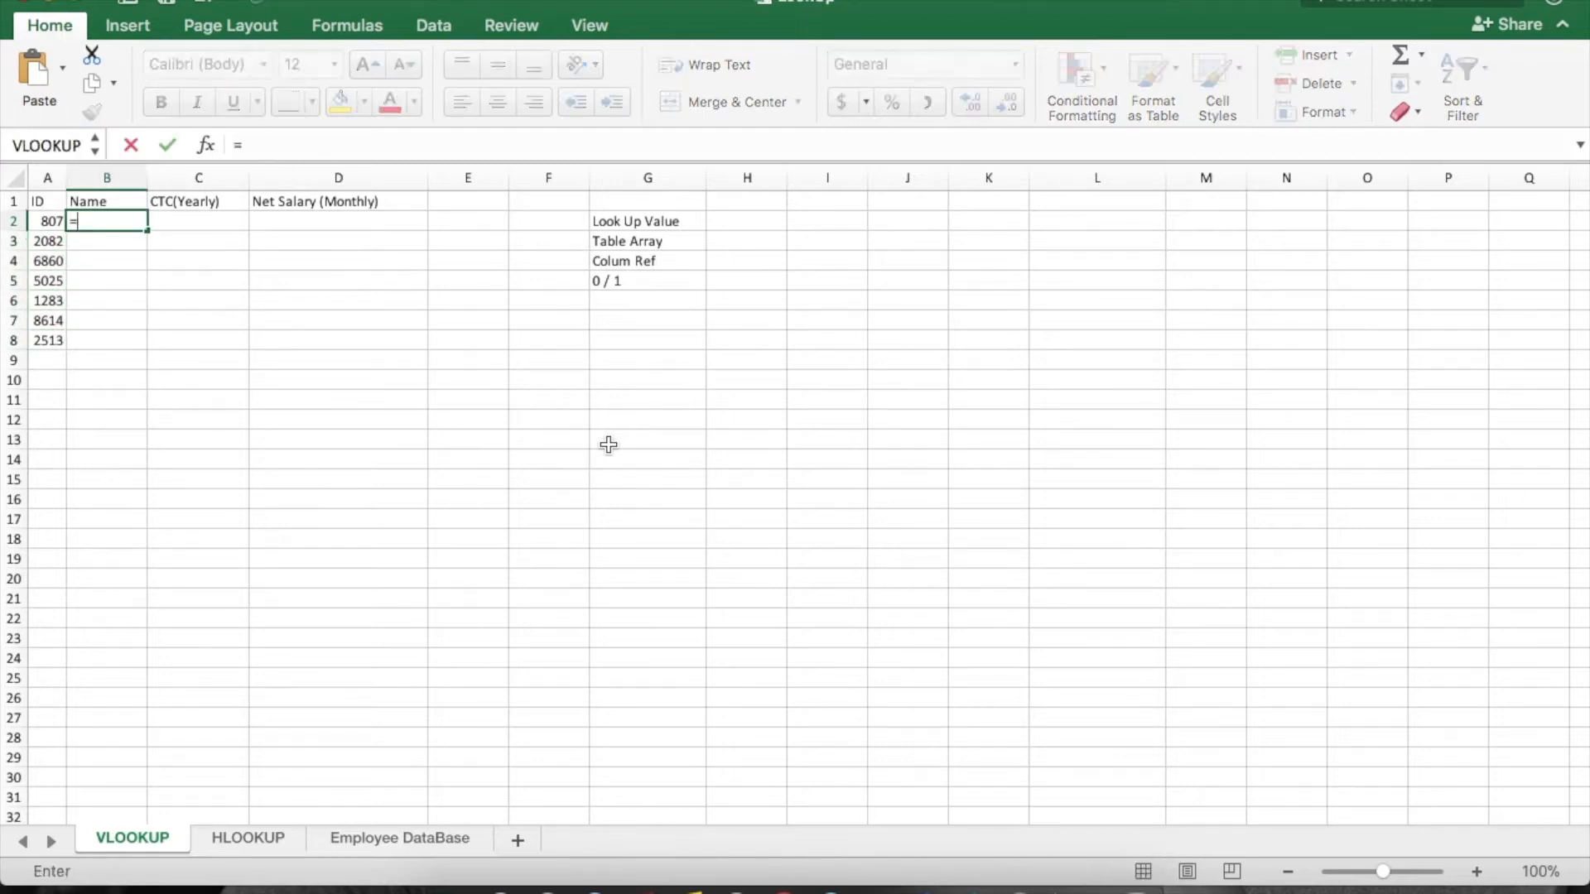
pyautogui.write('vll')
pyautogui.press('BackSpace')
pyautogui.press('Tab')
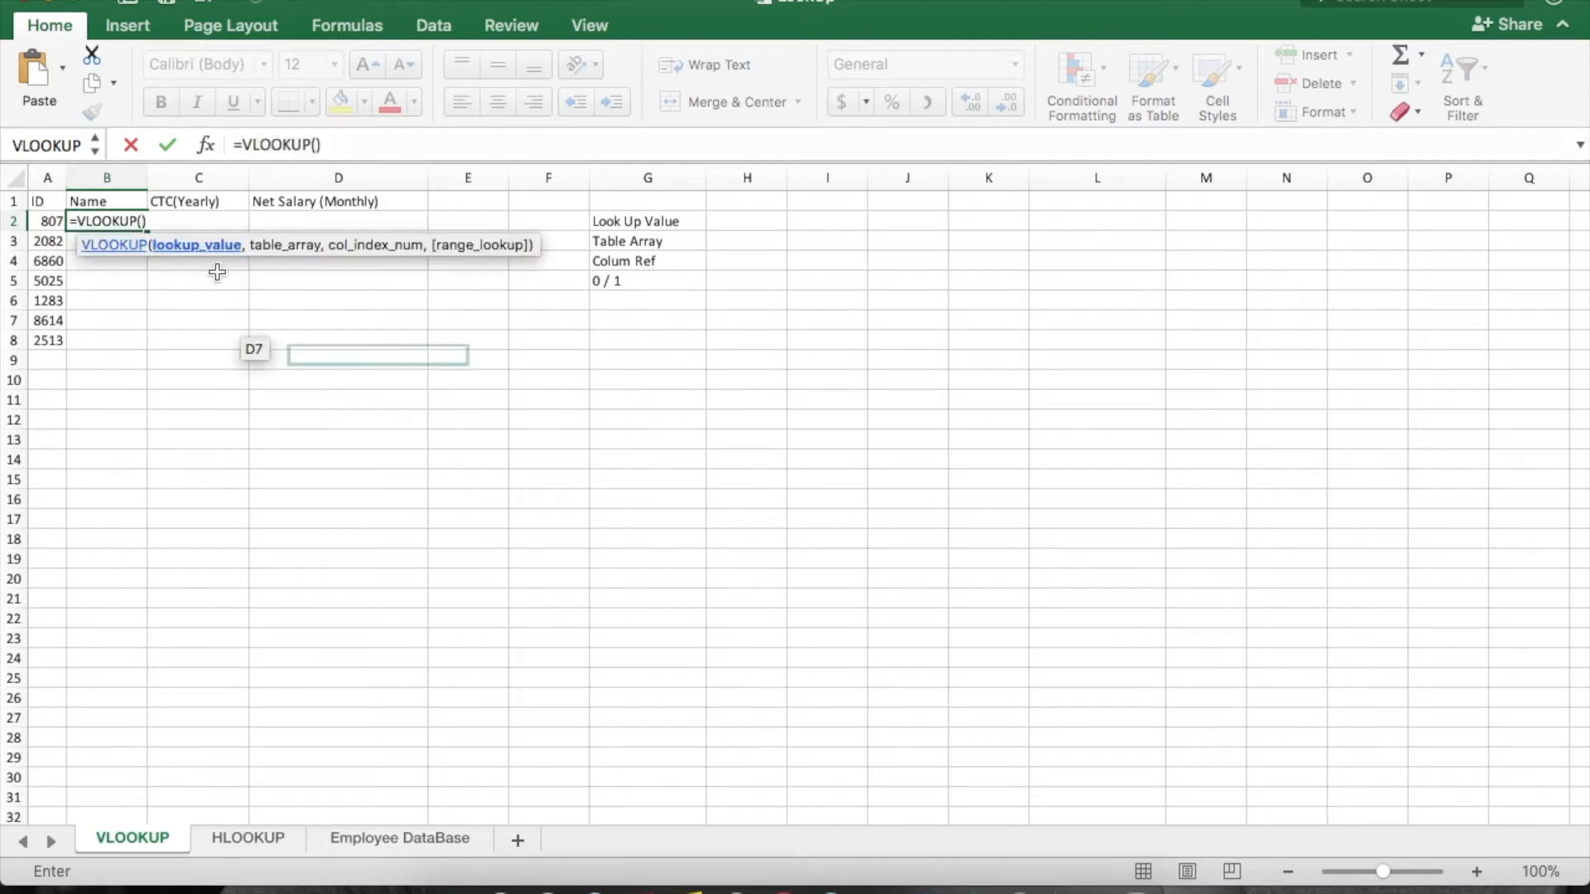
pyautogui.press('Escape')
# Start a VLOOKUP formula in Name cell B2 with the Formula Builder and set Lookup_value to A2.
pyautogui.write('=vl')
pyautogui.press('Tab')
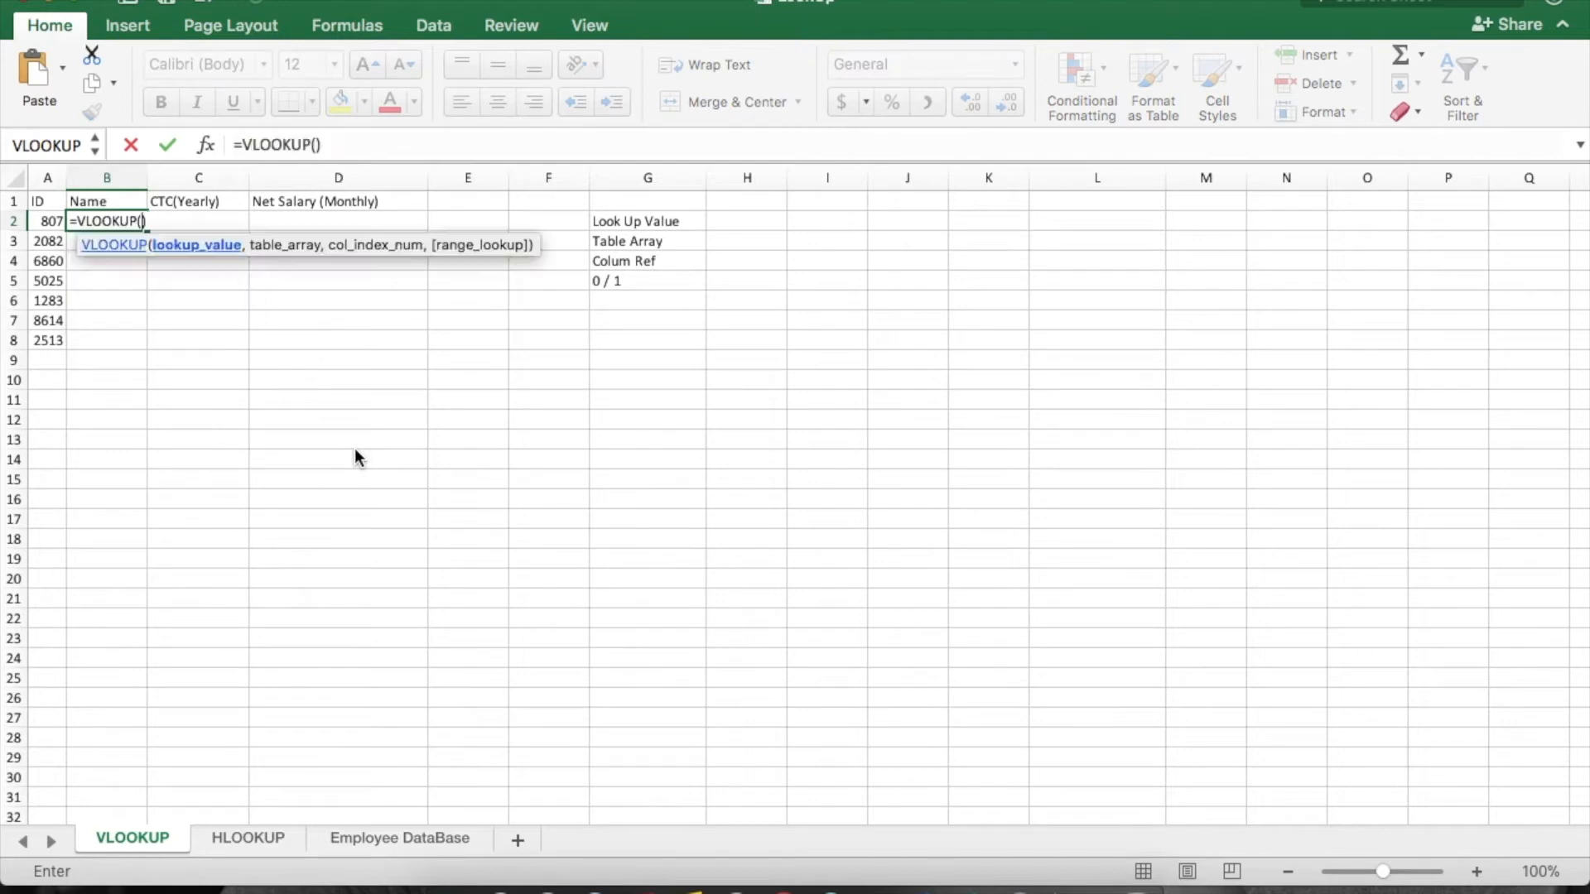
pyautogui.click(210, 147)
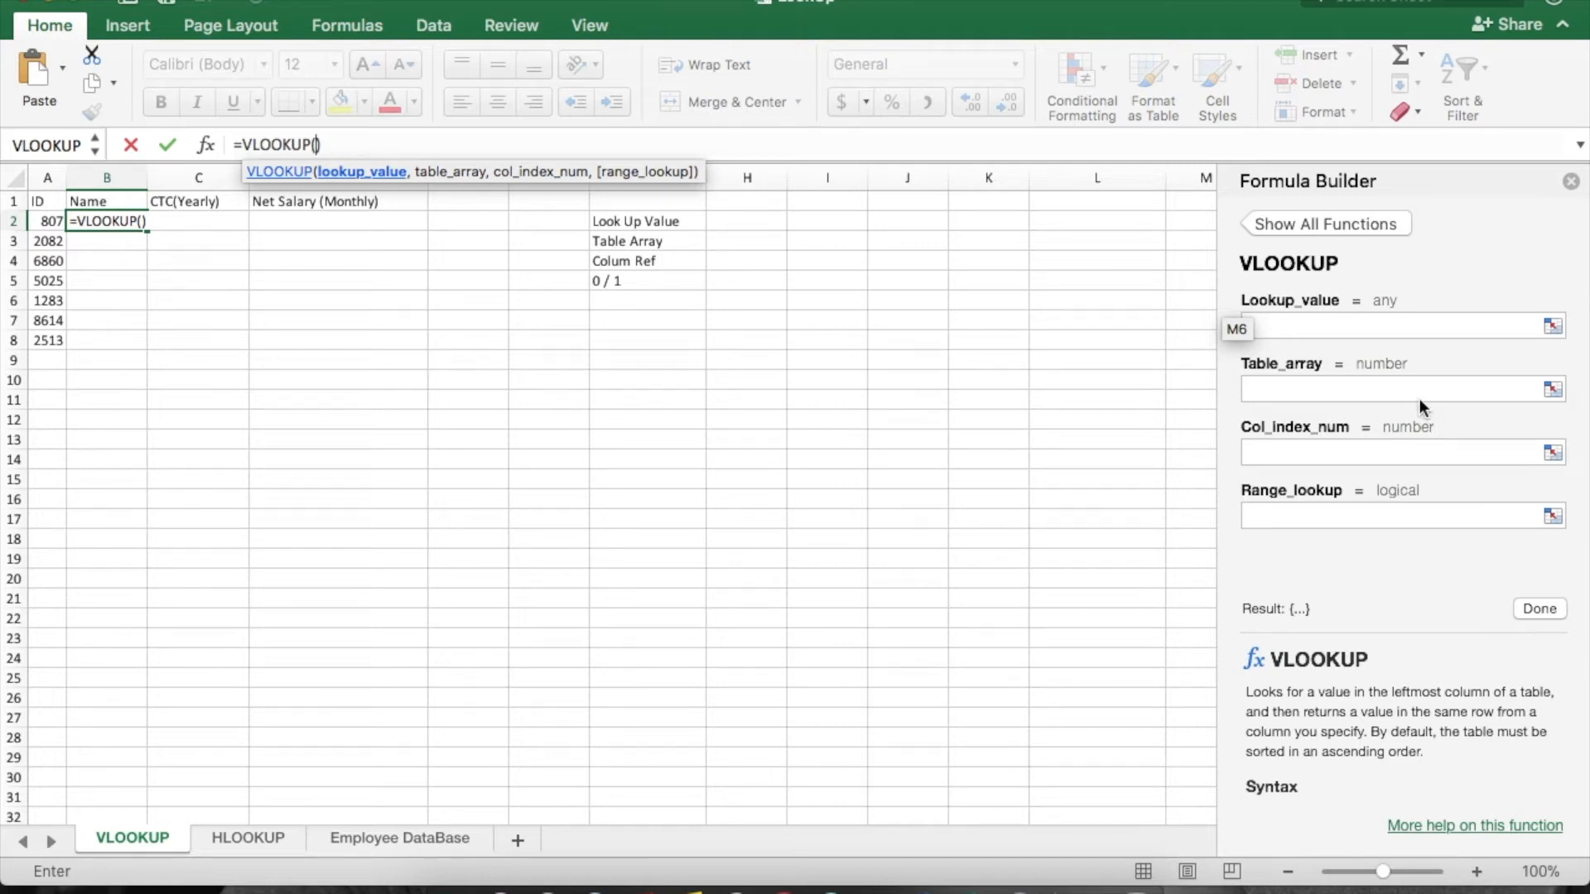
pyautogui.click(1315, 328)
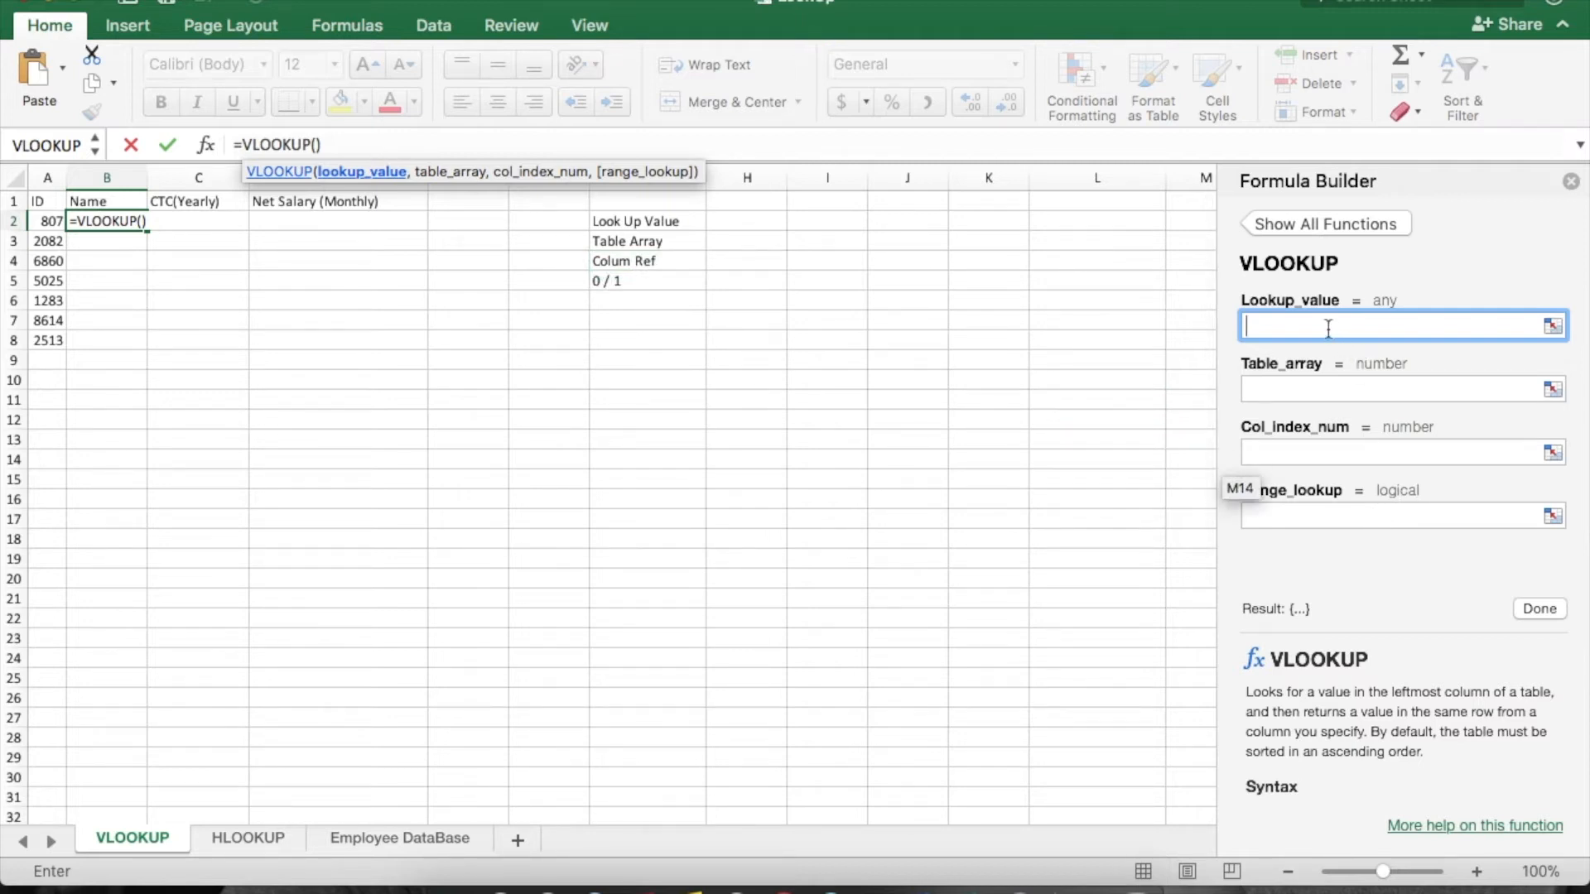
pyautogui.click(45, 222)
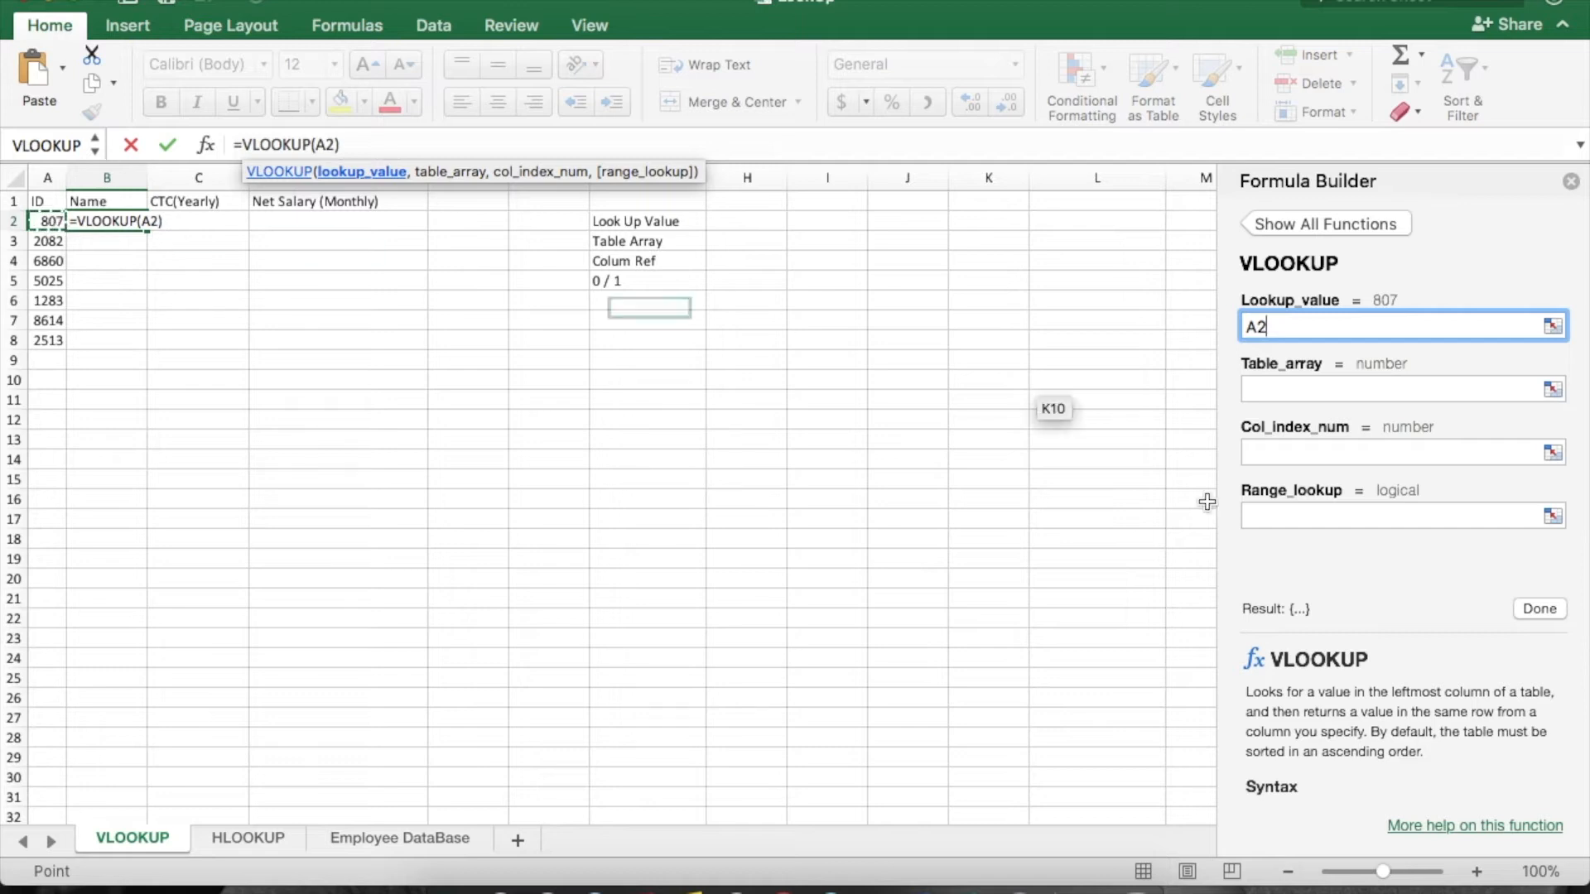
# Set the Table_array argument to the range A1:L26 on the Employee DataBase sheet.
pyautogui.click(1284, 391)
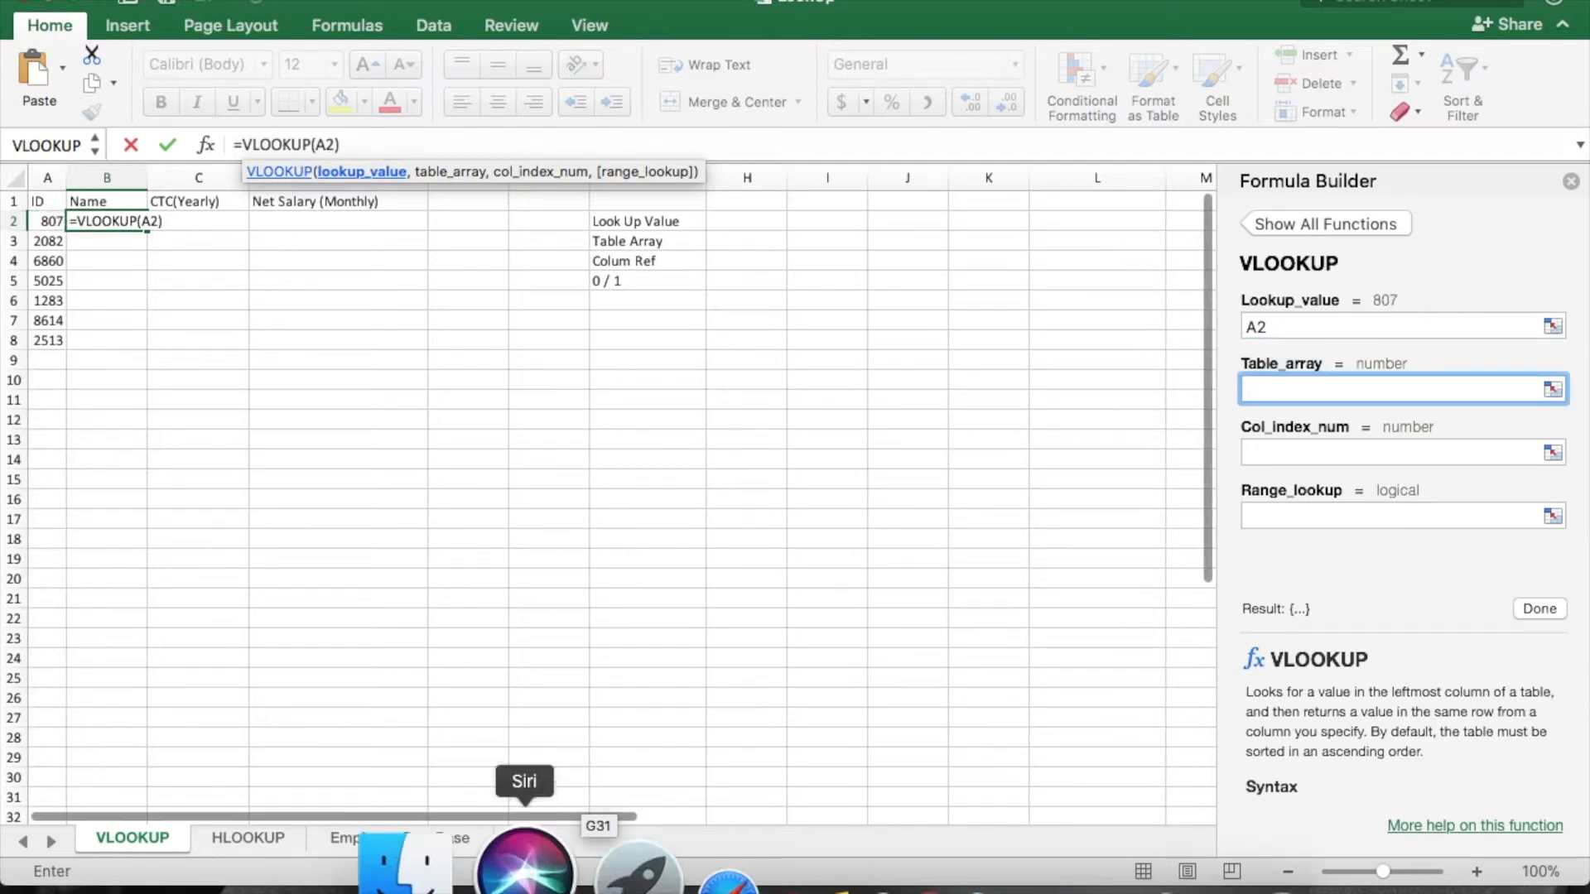
pyautogui.click(376, 839)
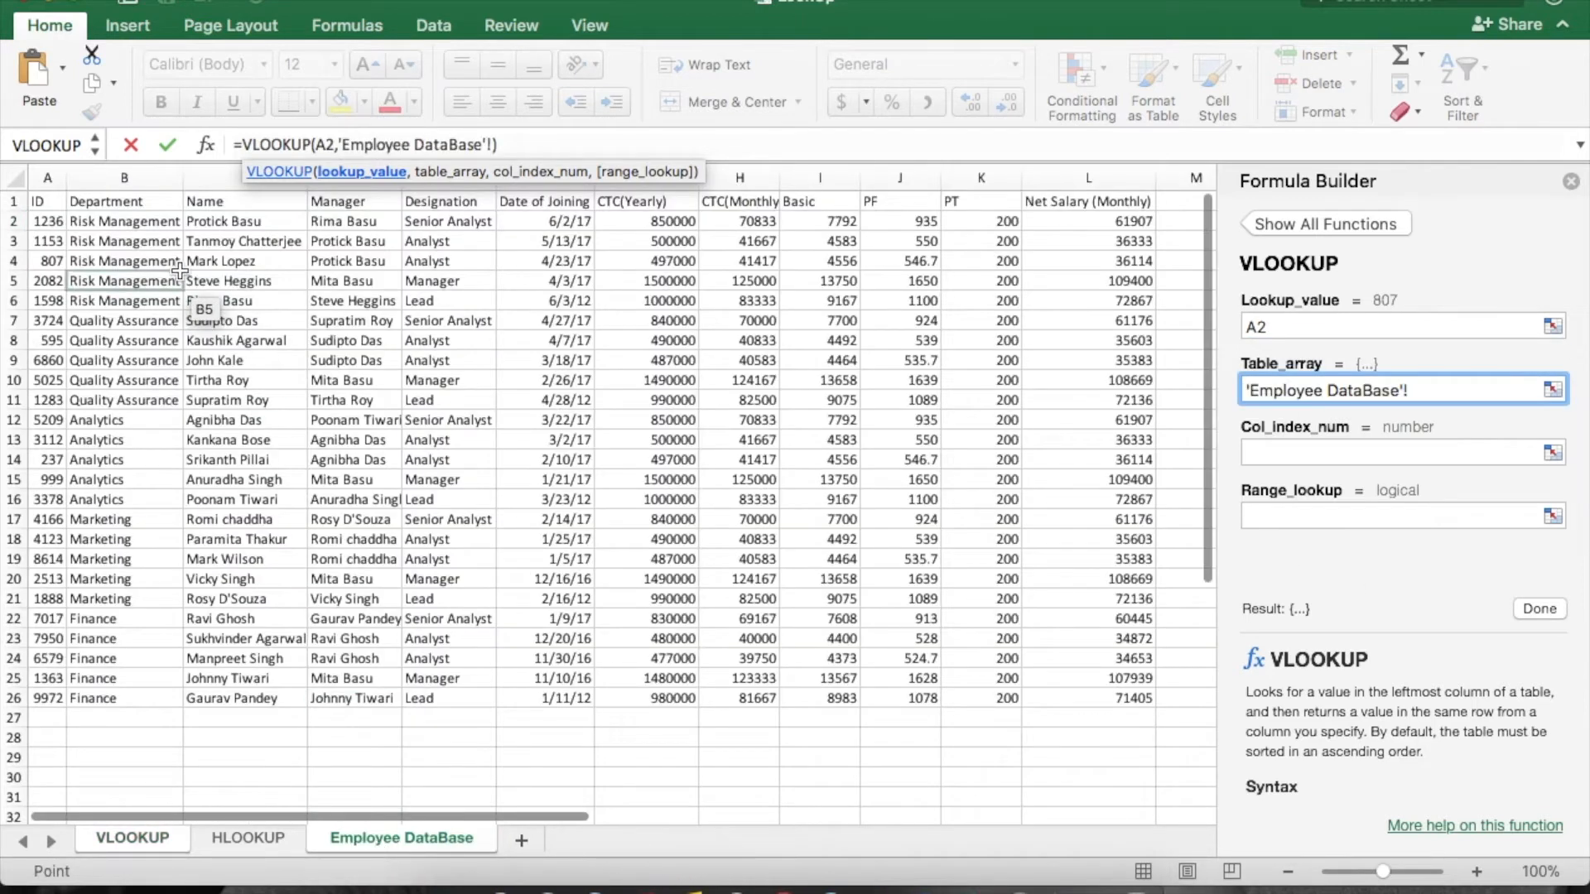
pyautogui.click(45, 202)
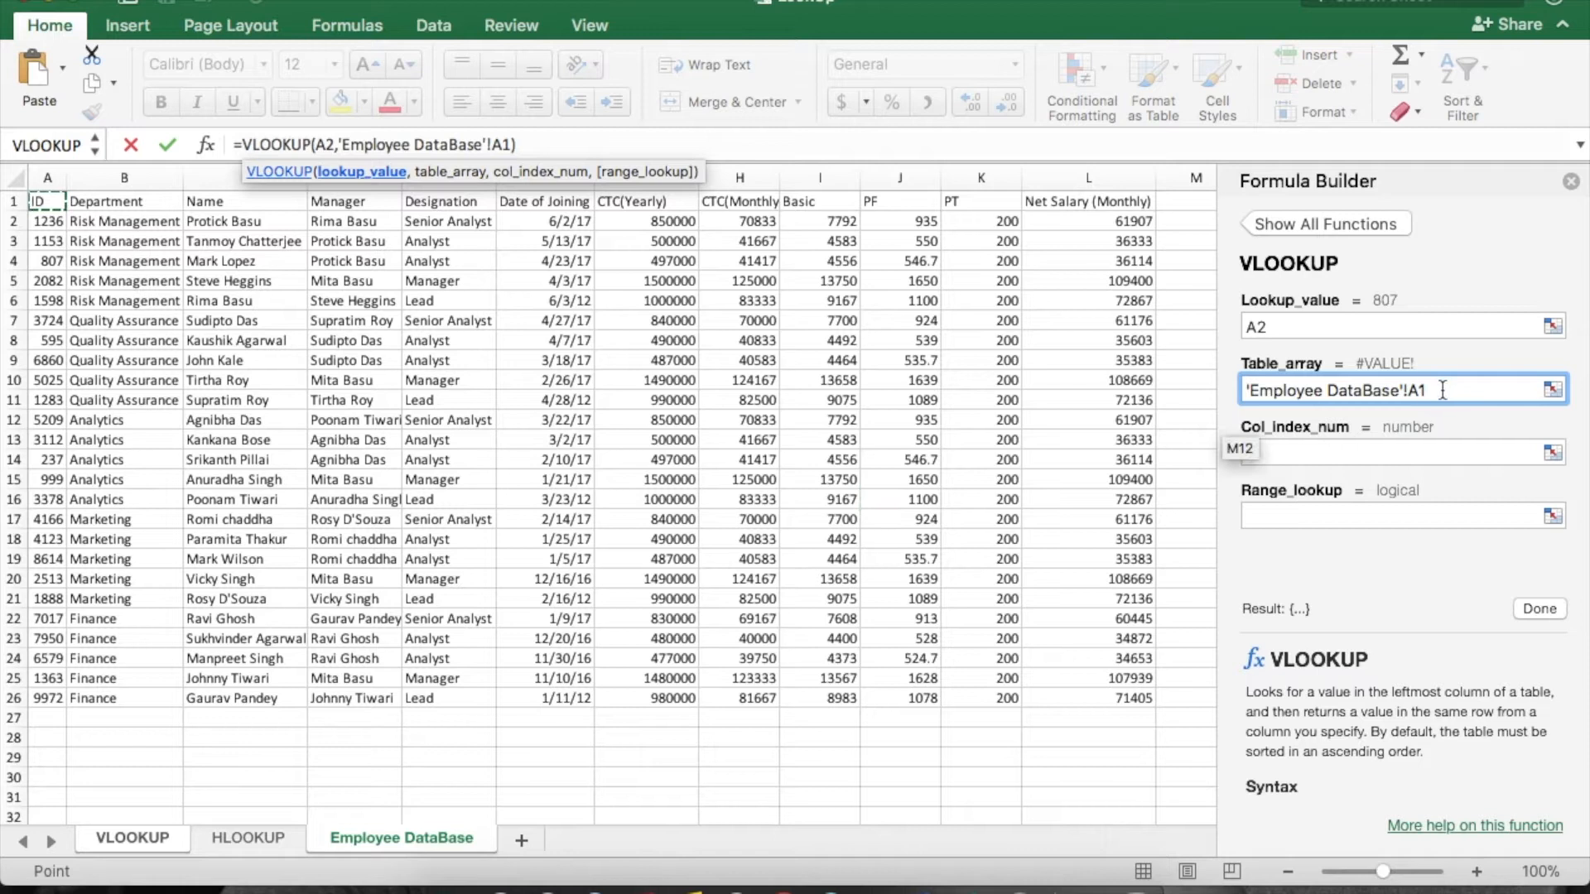
pyautogui.moveTo(1445, 389); pyautogui.dragTo(1270, 401)
pyautogui.press('BackSpace')
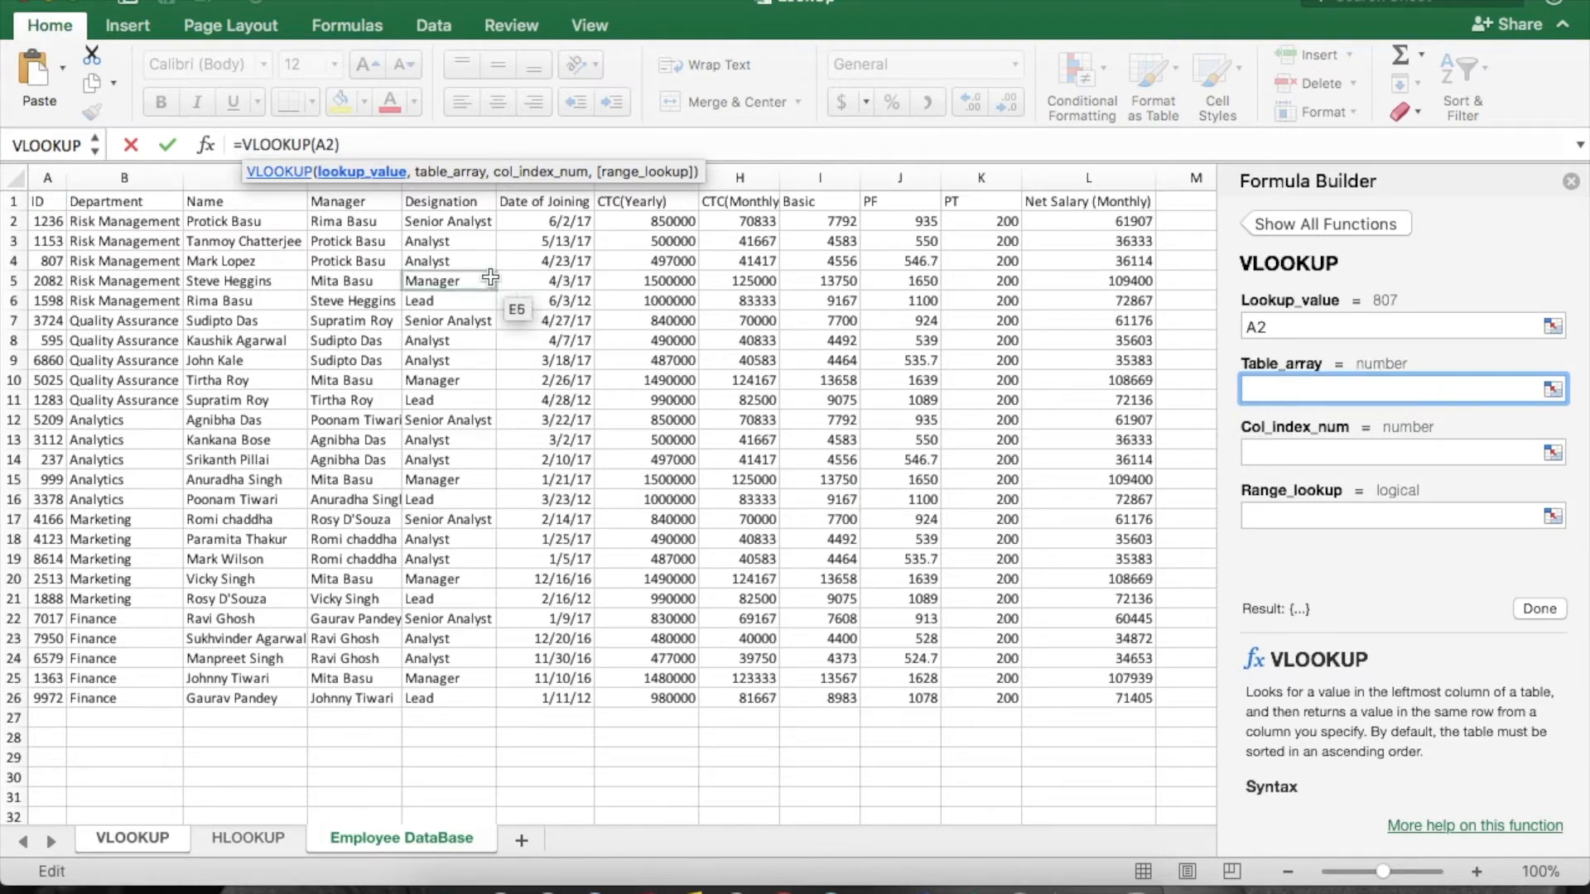
pyautogui.moveTo(45, 202); pyautogui.dragTo(1121, 694)
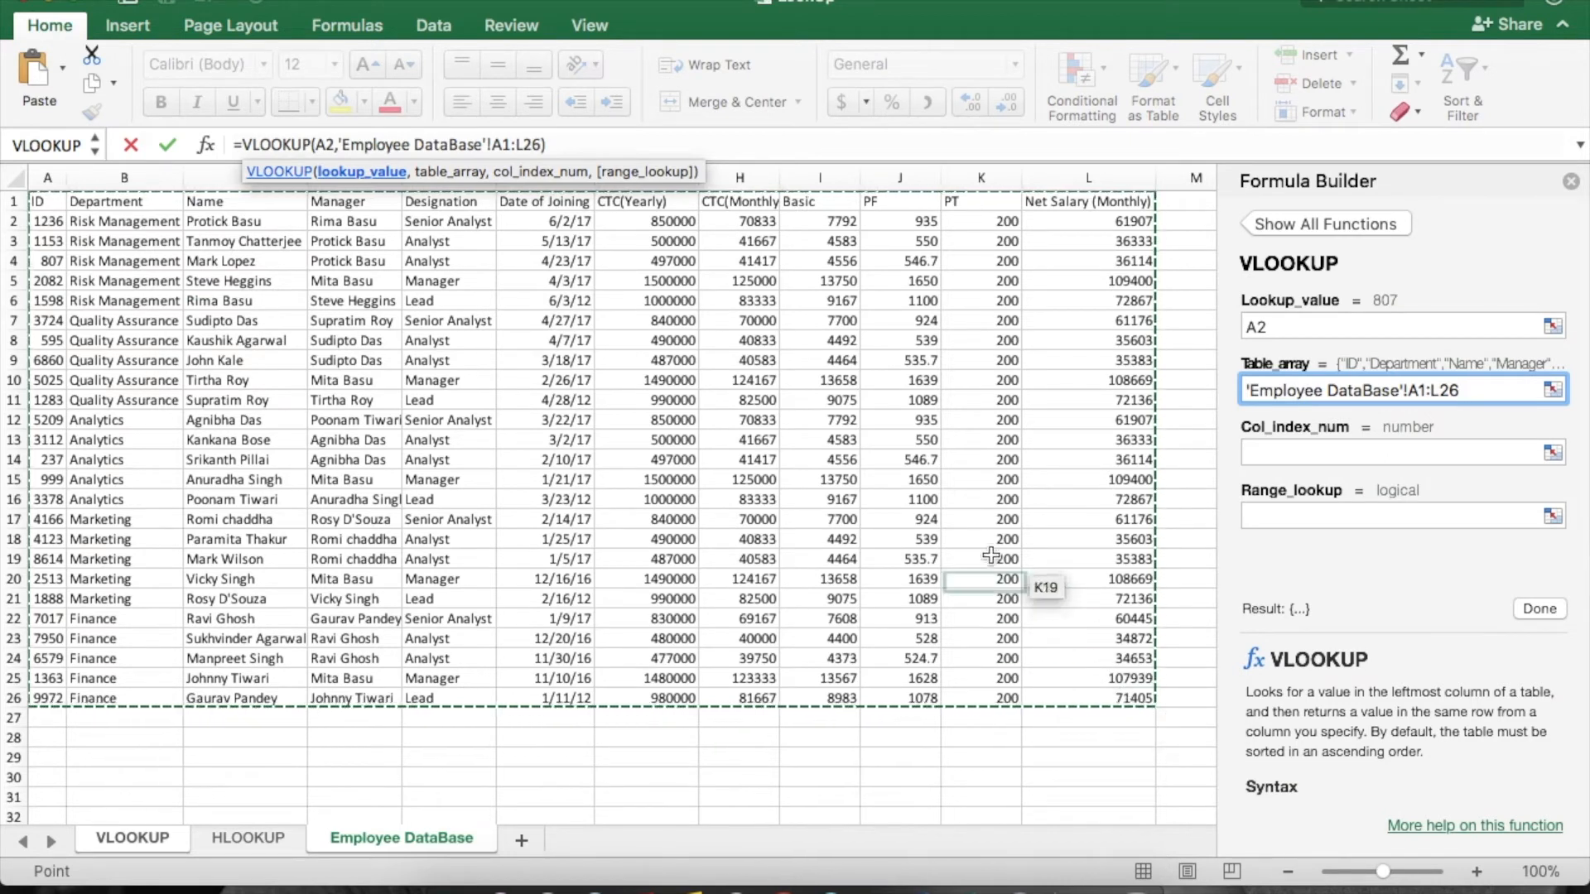
# Set Col_index_num to 3 and Range_lookup to 0, finish the B2 formula and close the Formula Builder.
pyautogui.click(1351, 456)
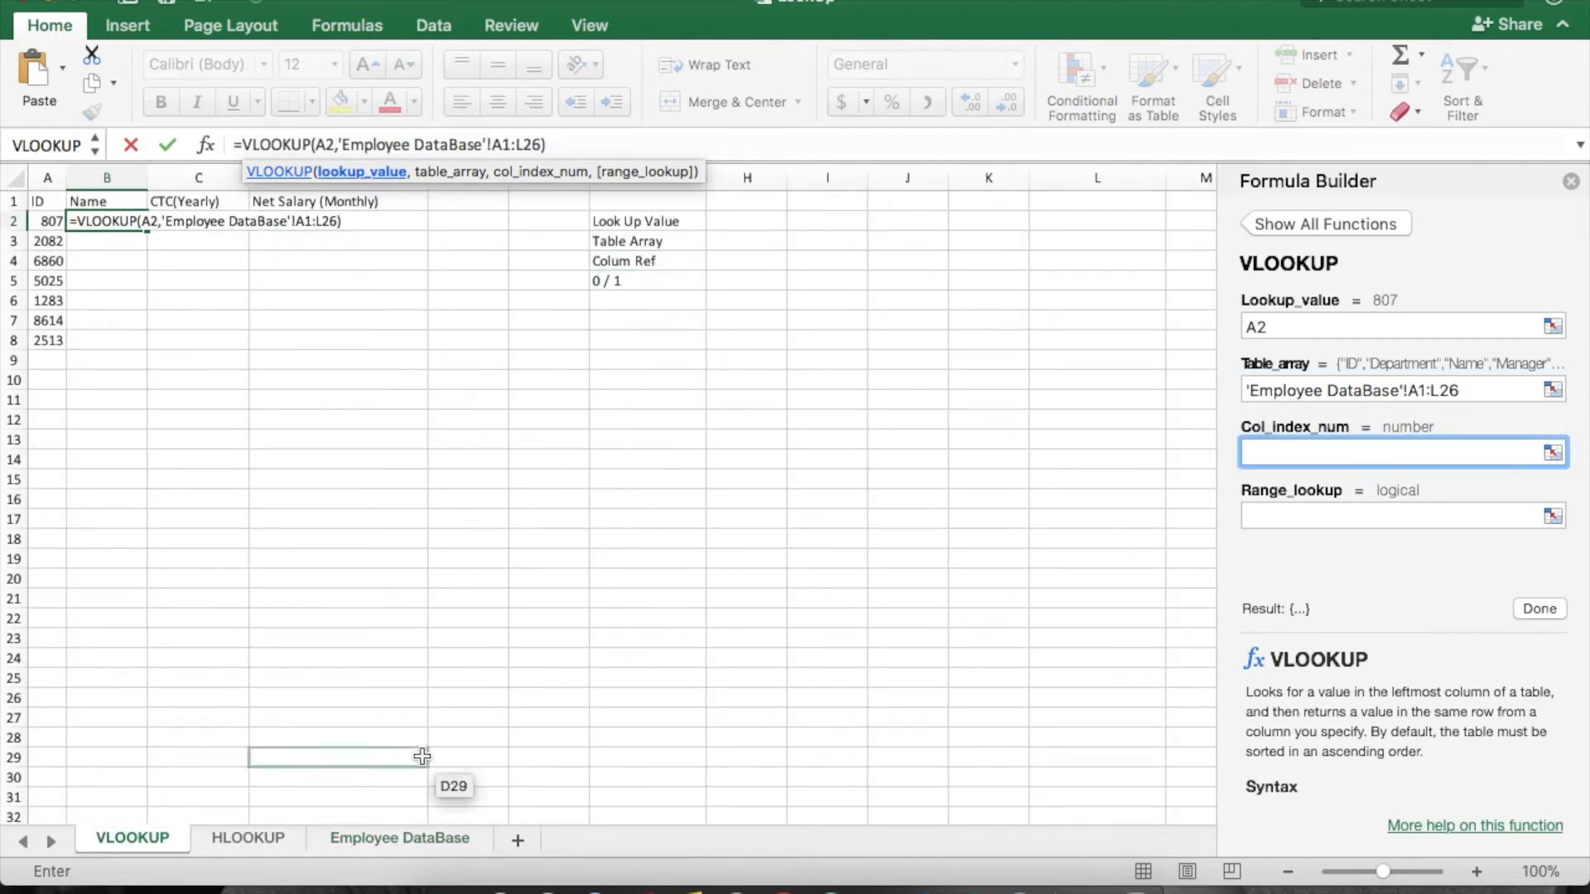
pyautogui.click(397, 837)
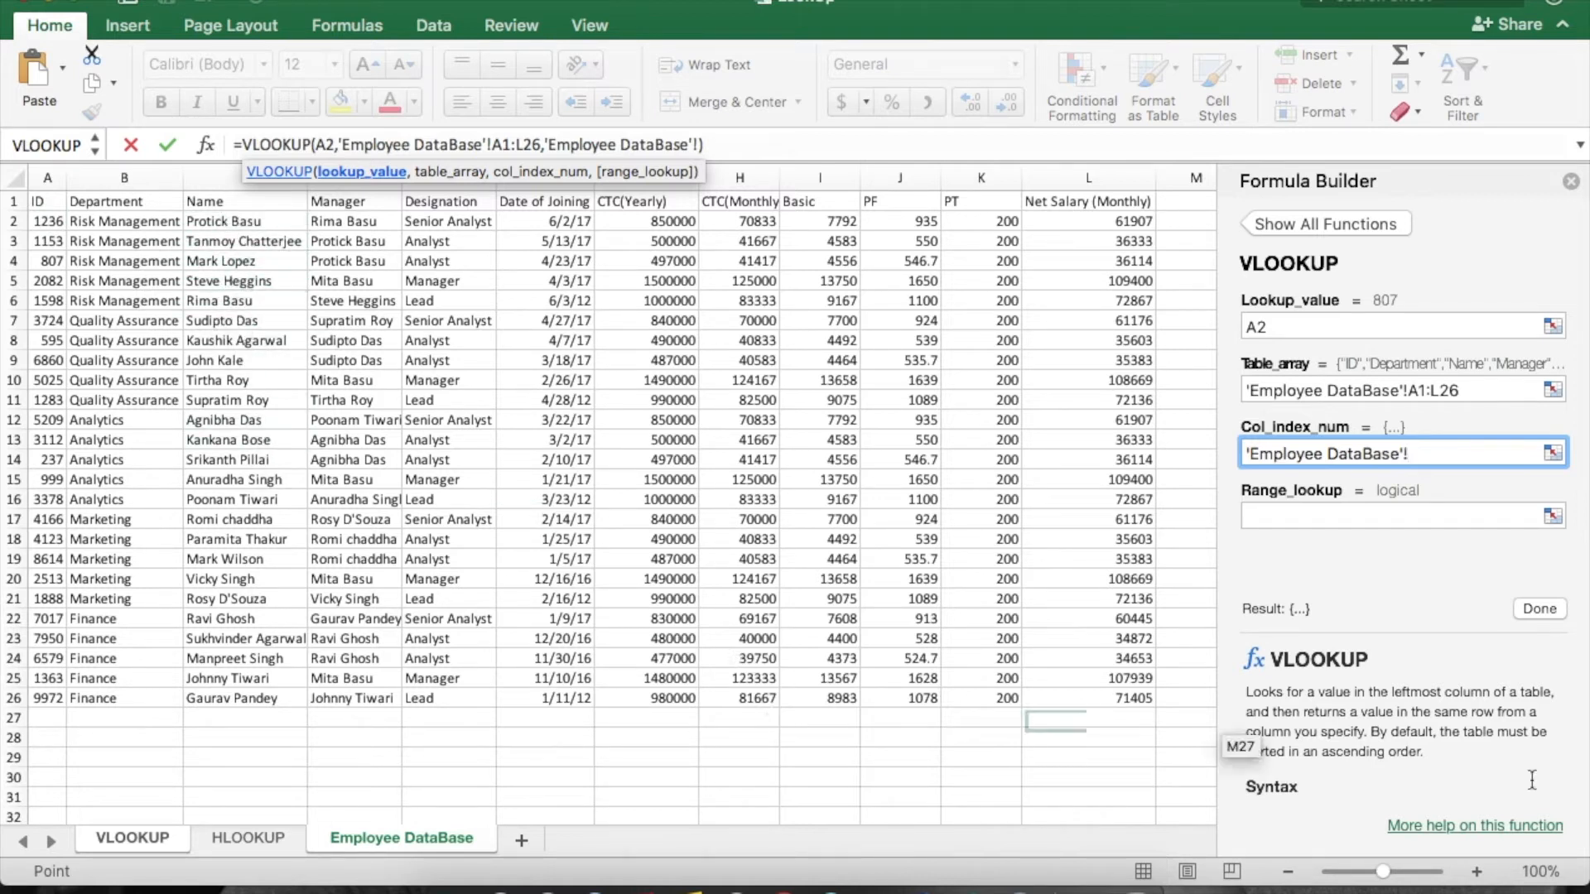
pyautogui.moveTo(1422, 454); pyautogui.dragTo(1204, 462)
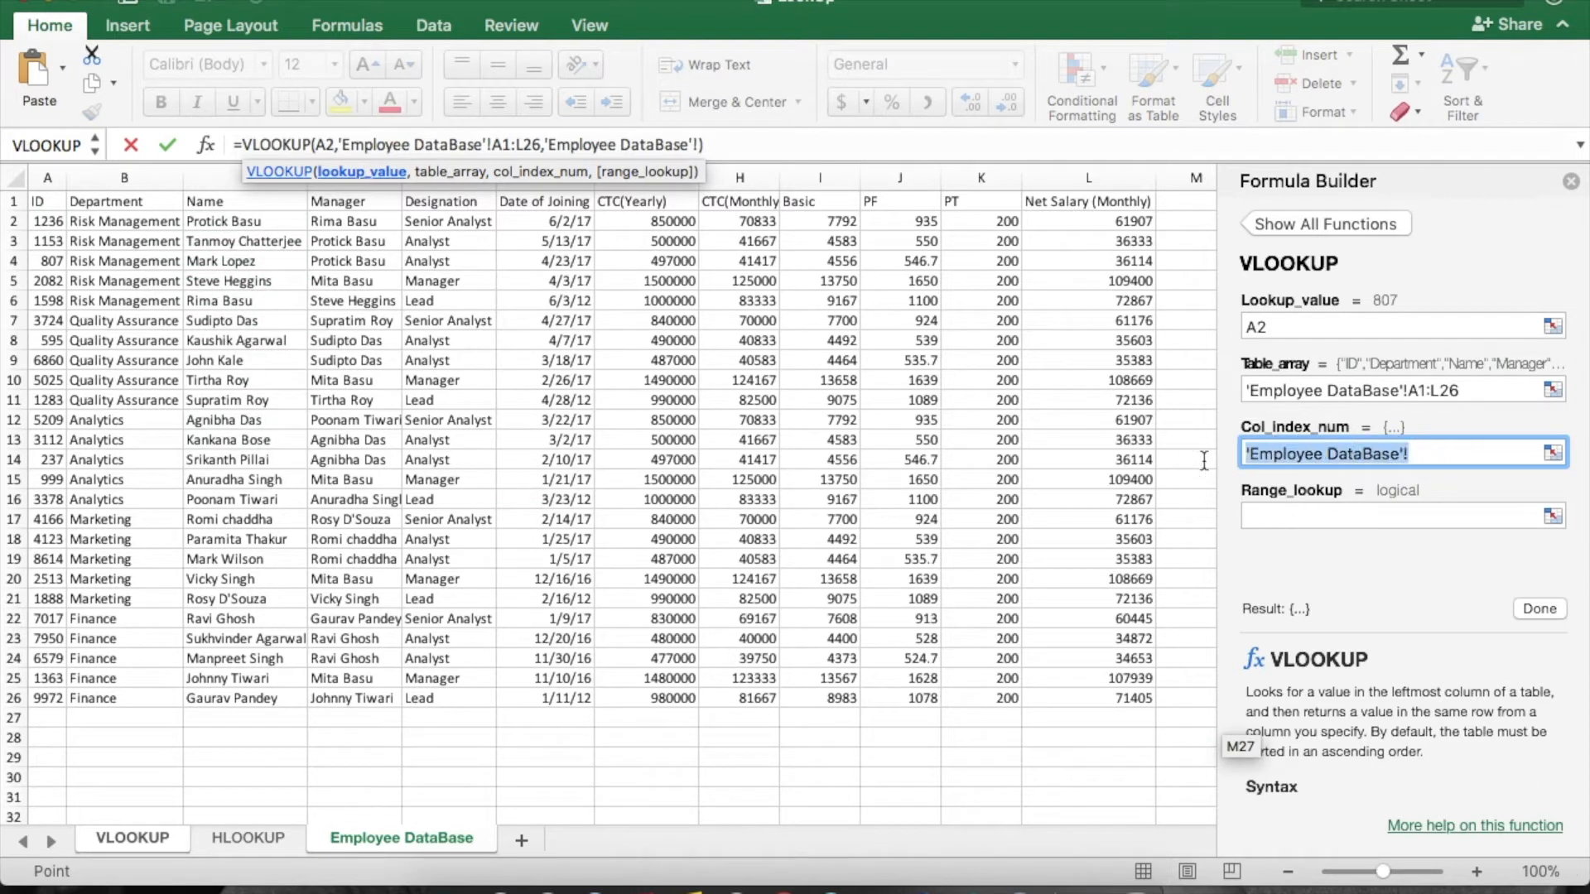
pyautogui.write('3')
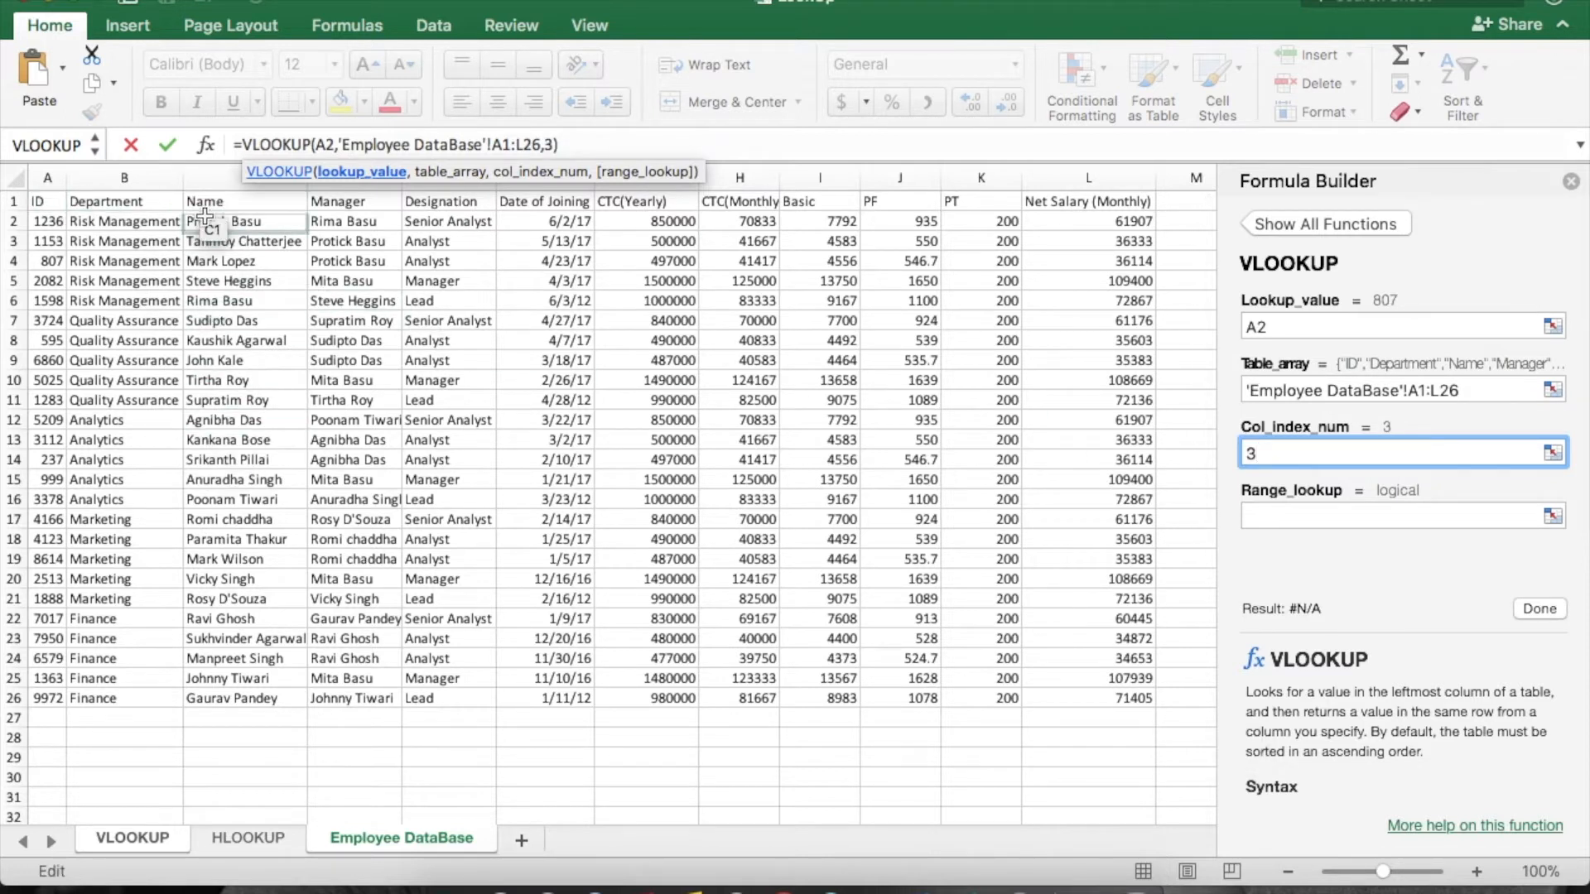
pyautogui.click(1279, 512)
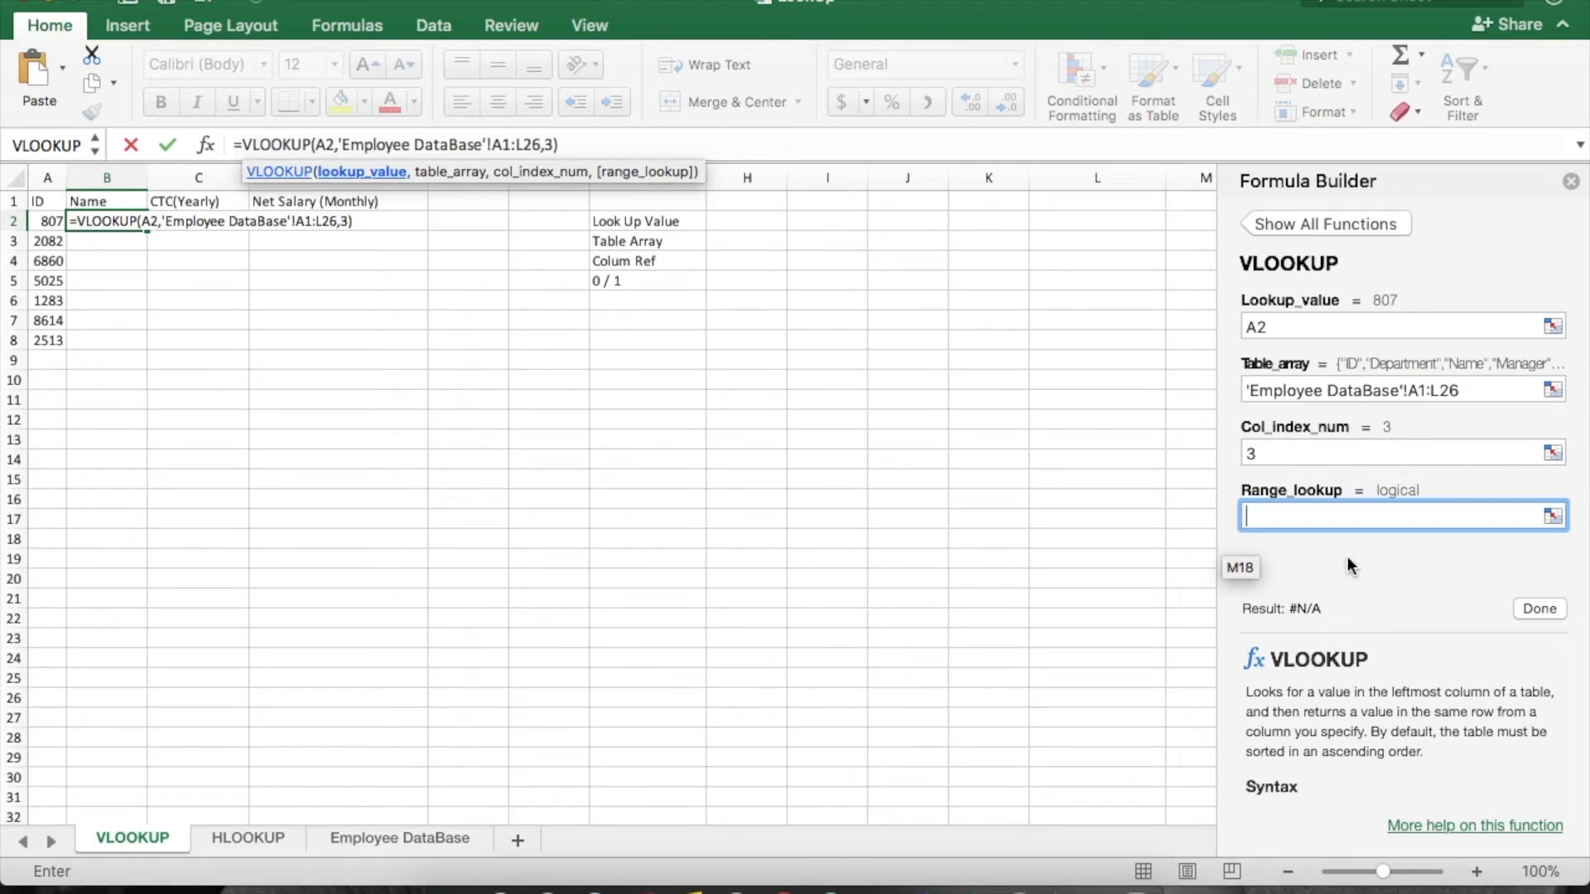
pyautogui.write('0')
pyautogui.click(1540, 611)
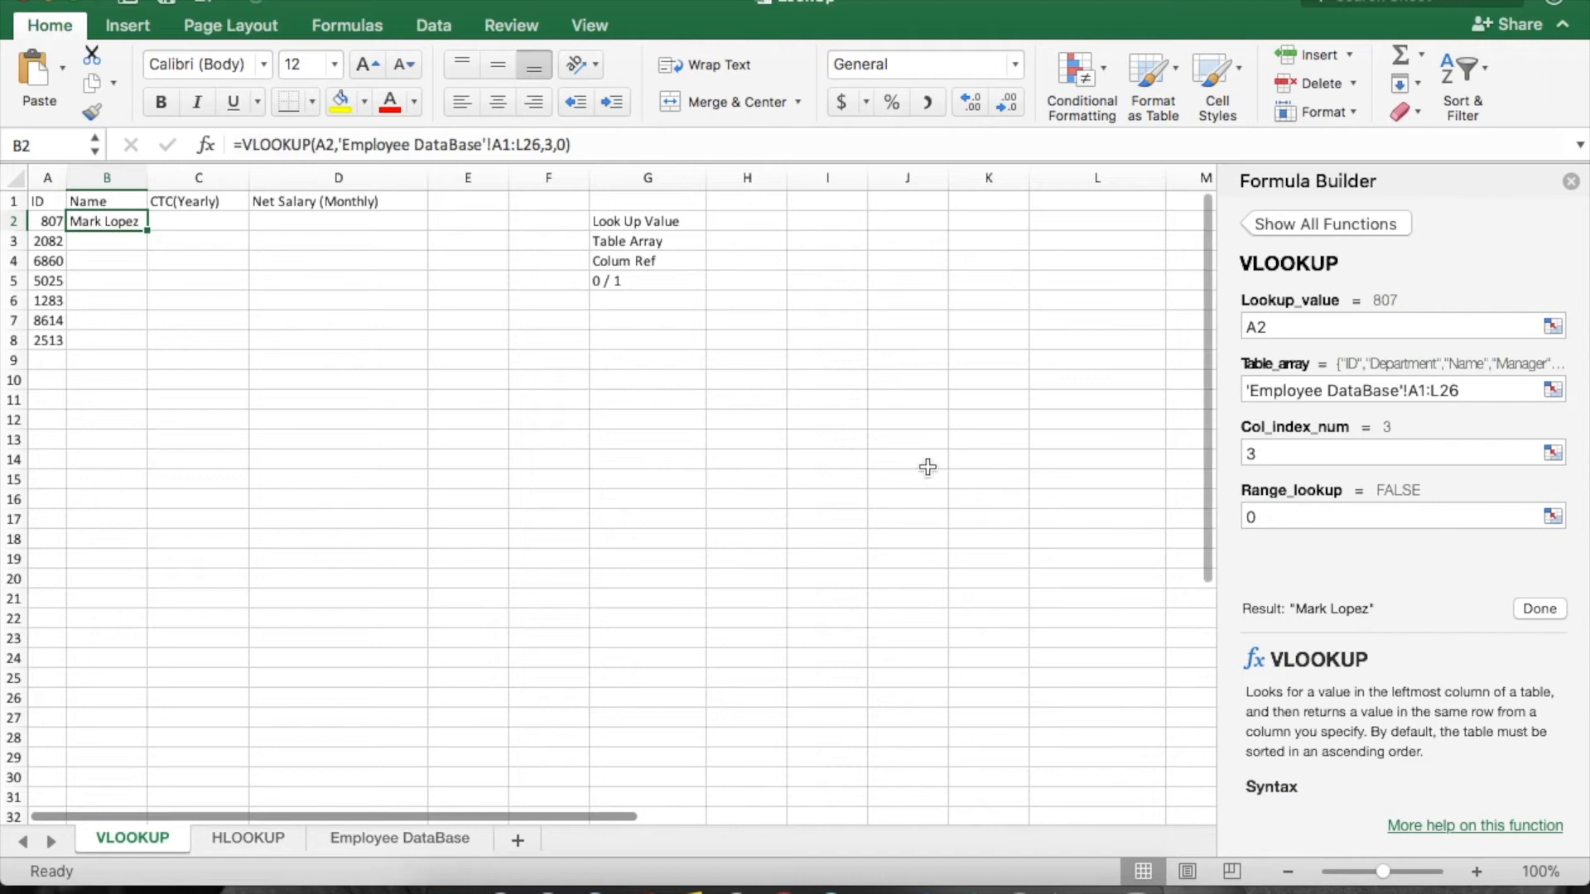
pyautogui.click(1570, 180)
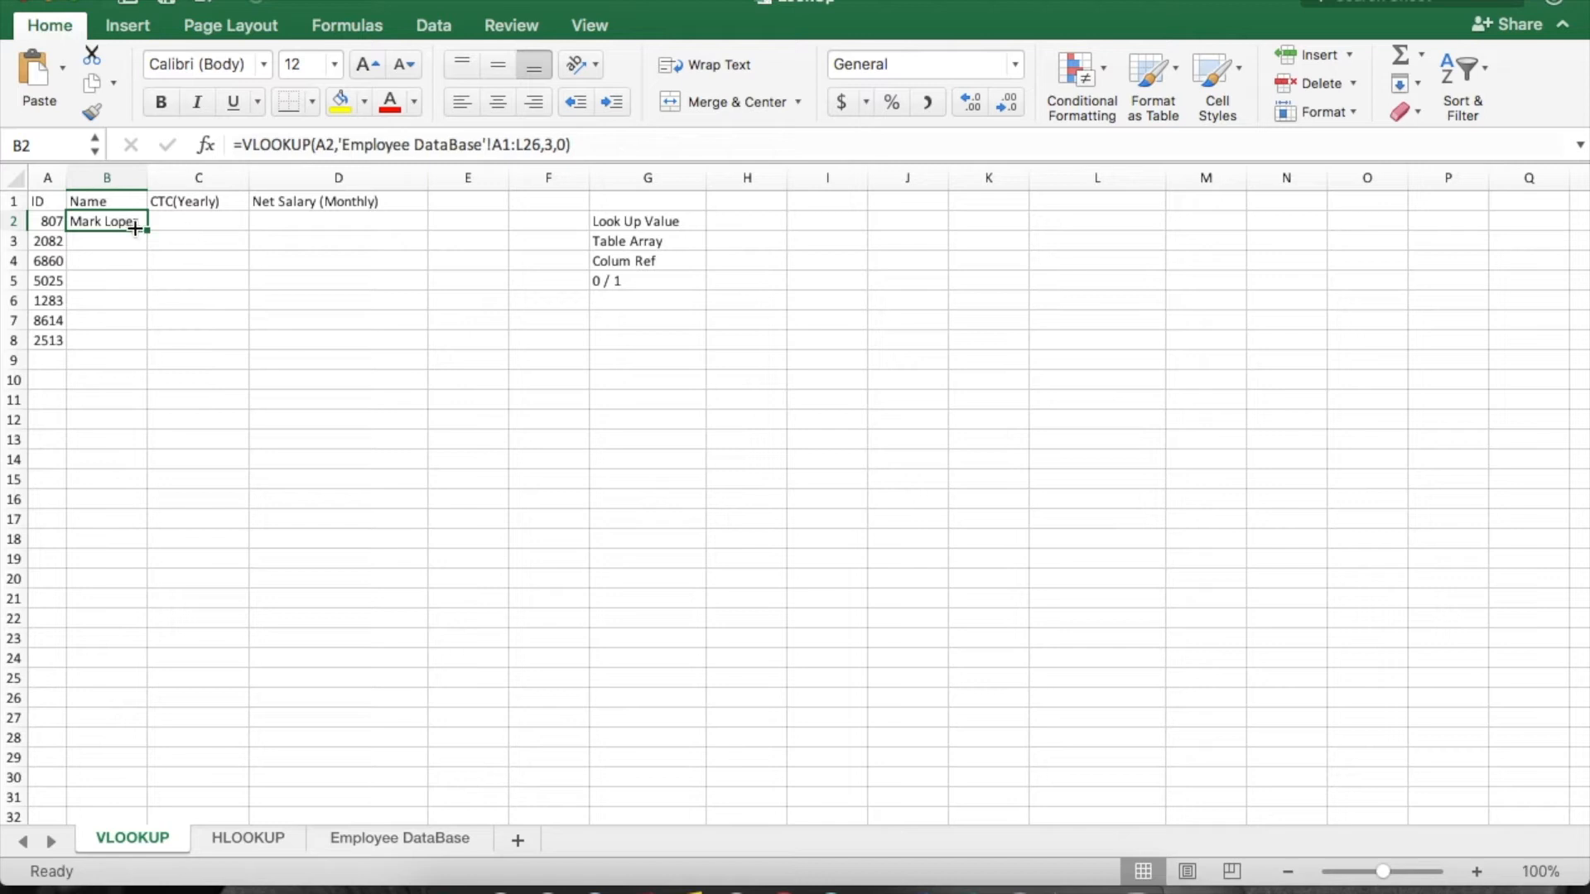
# Start a VLOOKUP formula directly in CTC(Yearly) cell C2 with A2 as the lookup value.
pyautogui.click(213, 220)
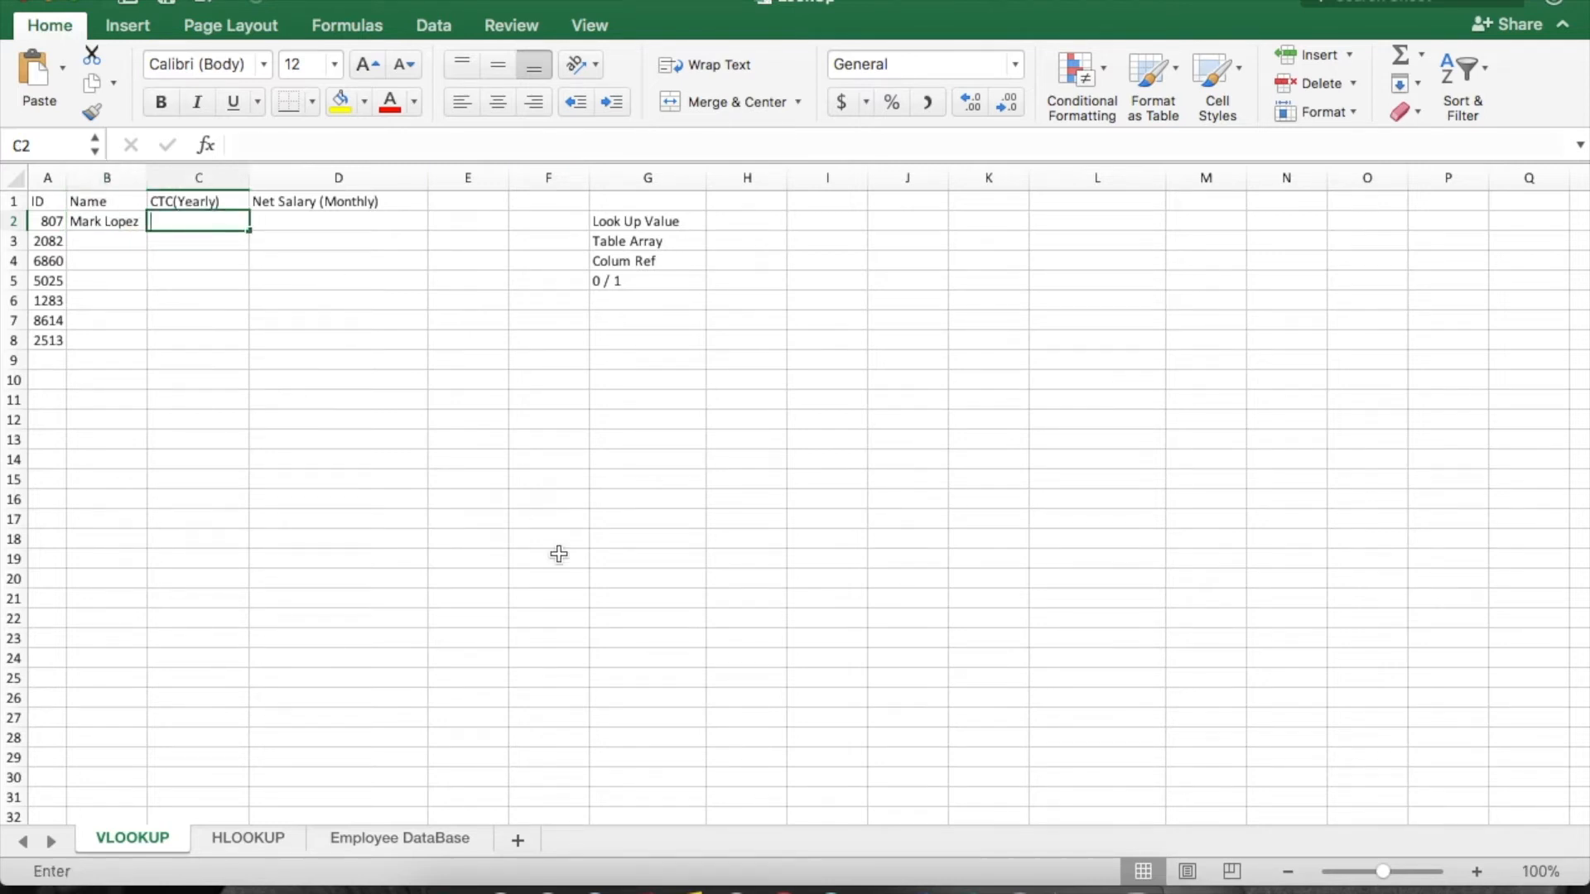
pyautogui.write('=vl')
pyautogui.press('Tab')
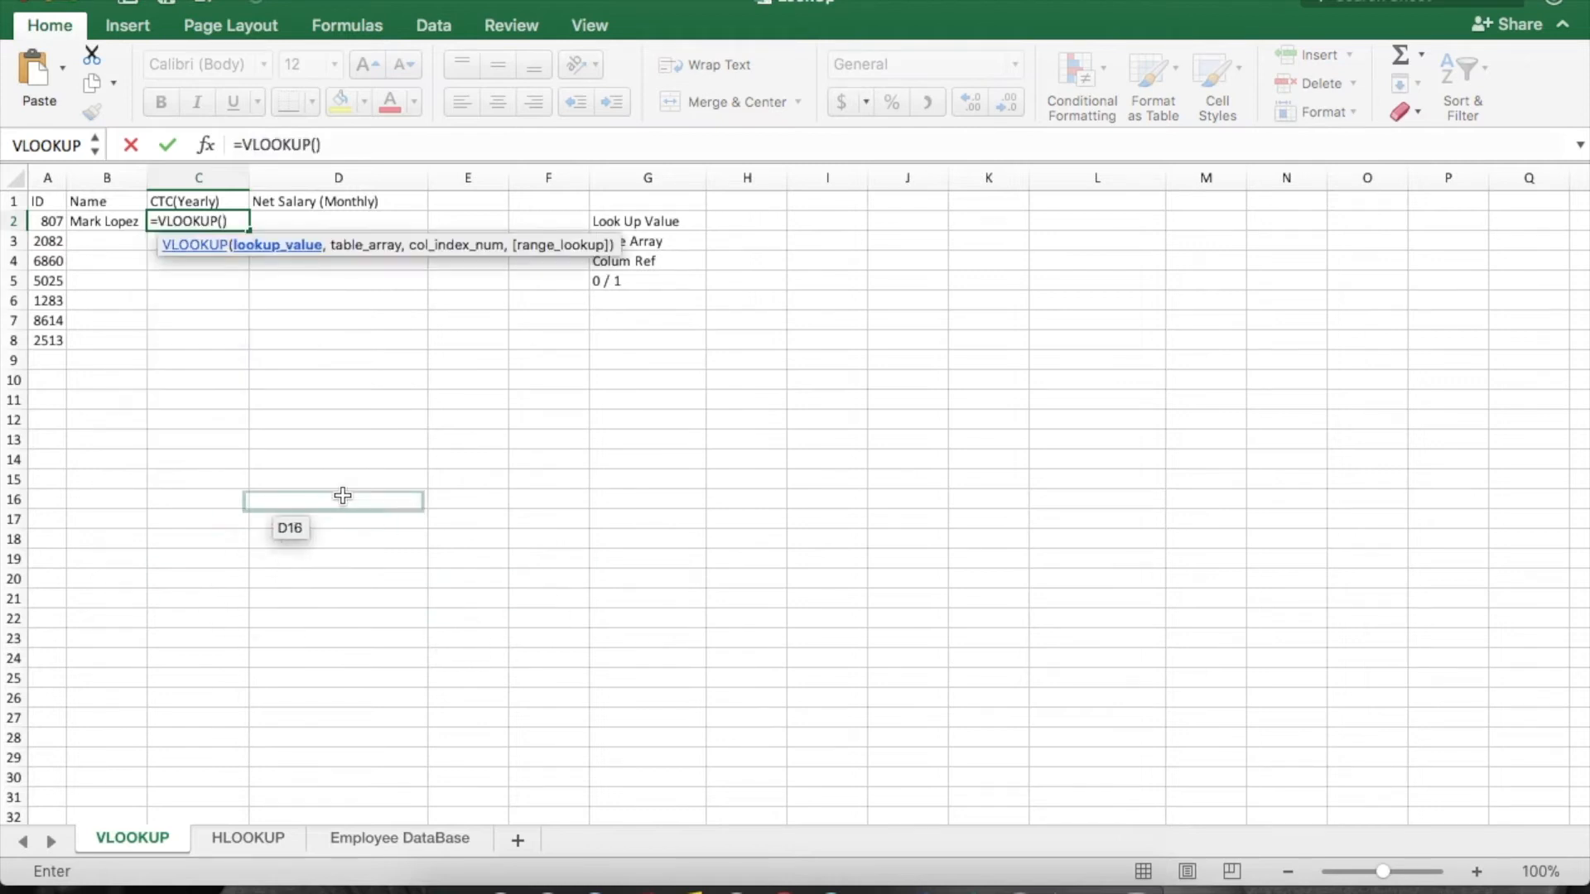
pyautogui.click(51, 225)
pyautogui.write(',')
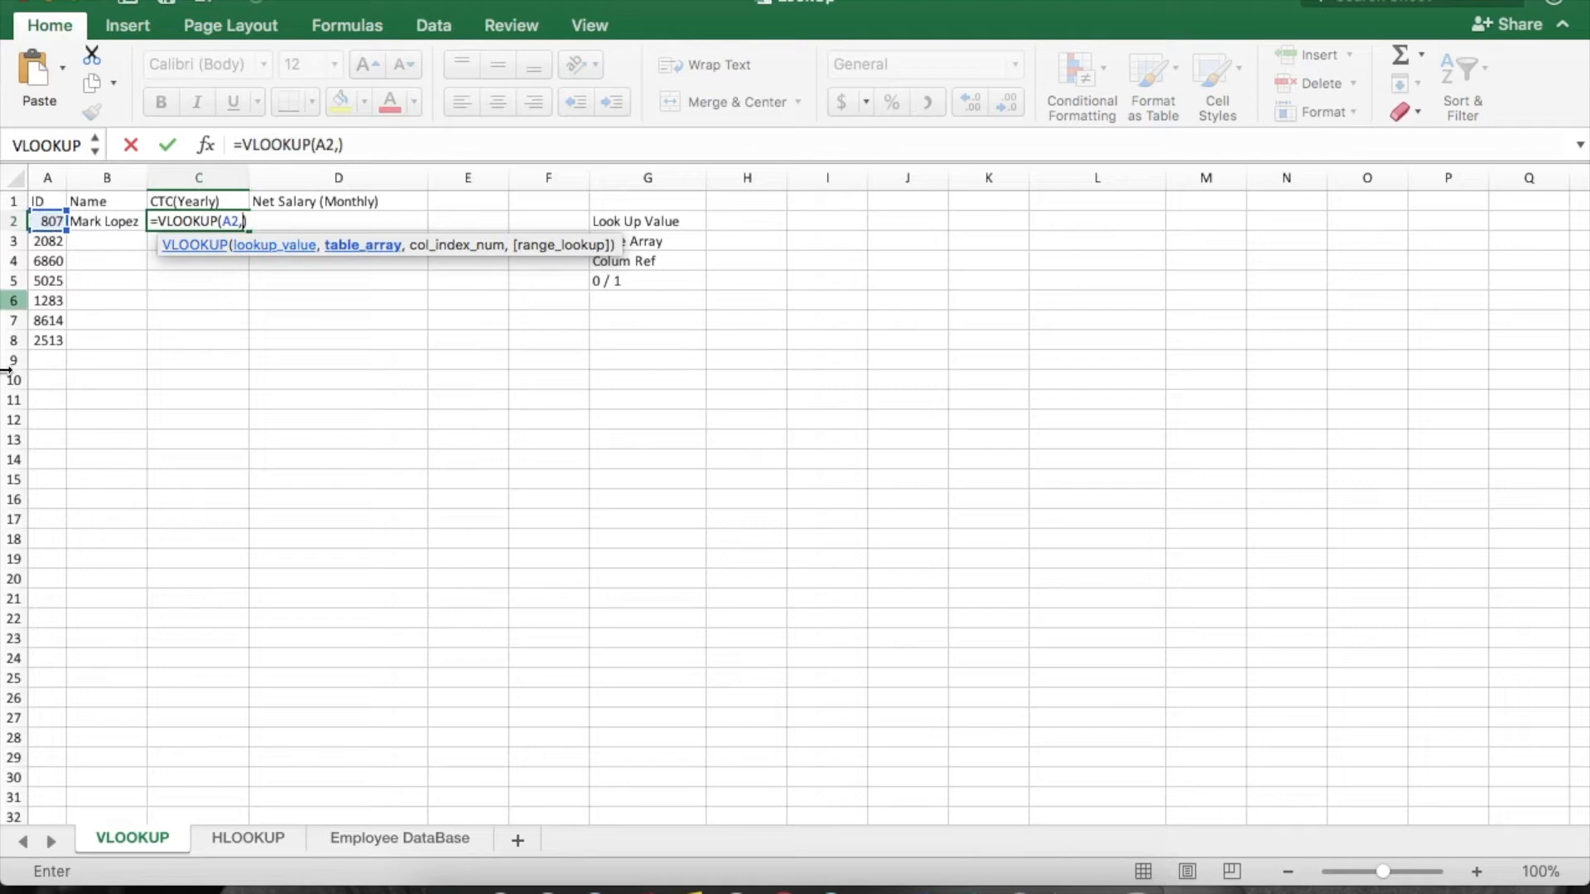
# Set the table array of the C2 formula to 'Employee DataBase'!A1:G26, spanning ID through CTC(Yearly).
pyautogui.click(379, 849)
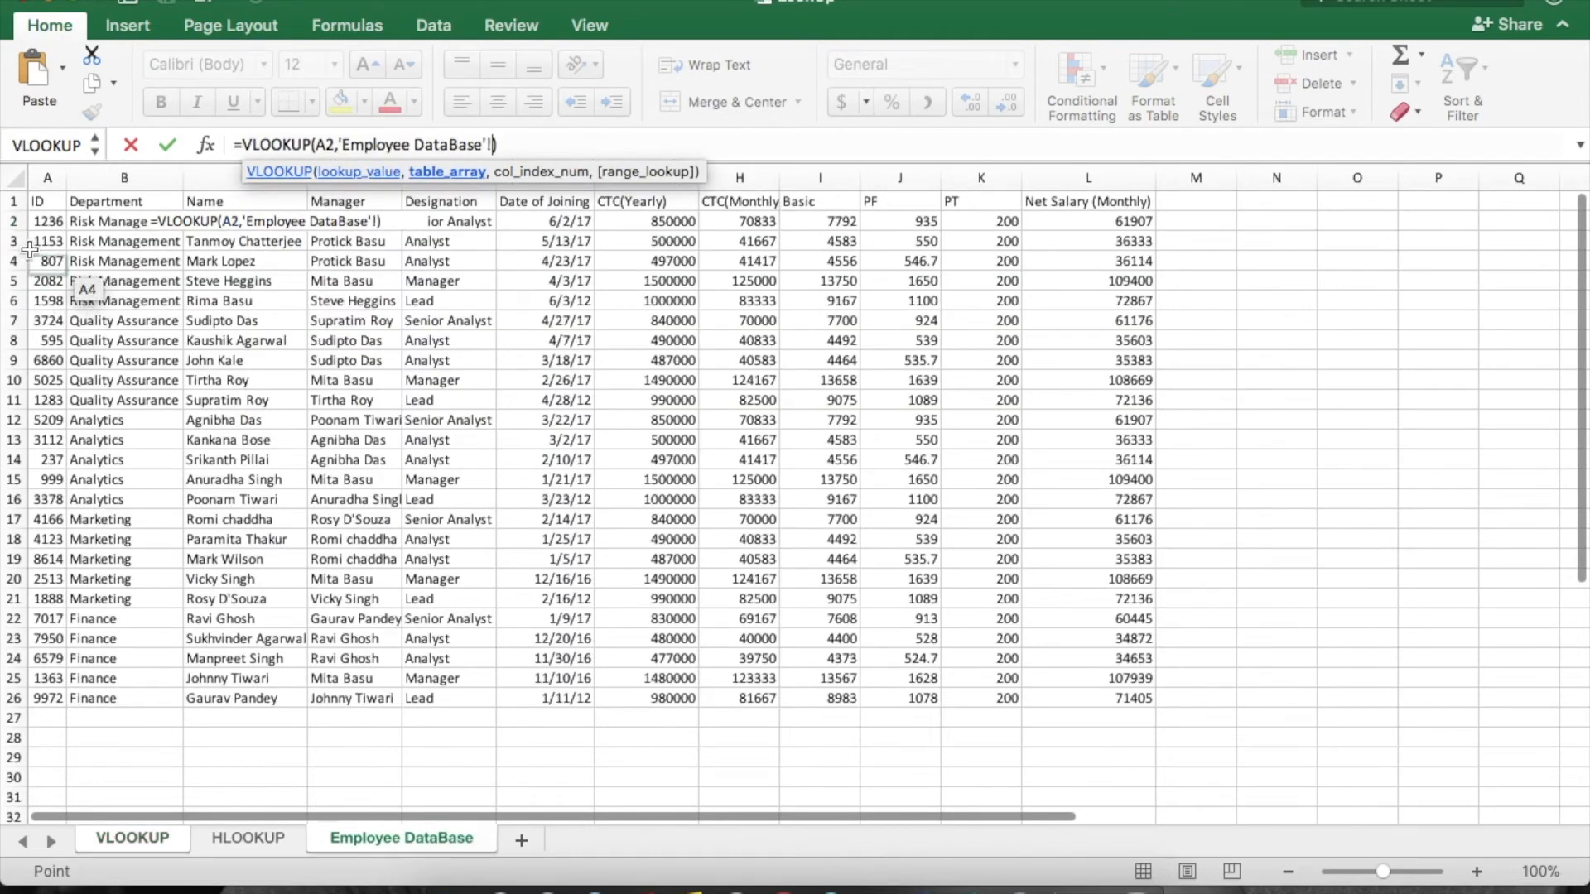
pyautogui.moveTo(40, 206)
pyautogui.mouseDown()
pyautogui.moveTo(128, 227)
pyautogui.moveTo(632, 500)
pyautogui.moveTo(639, 621)
pyautogui.moveTo(673, 697)
pyautogui.mouseUp()
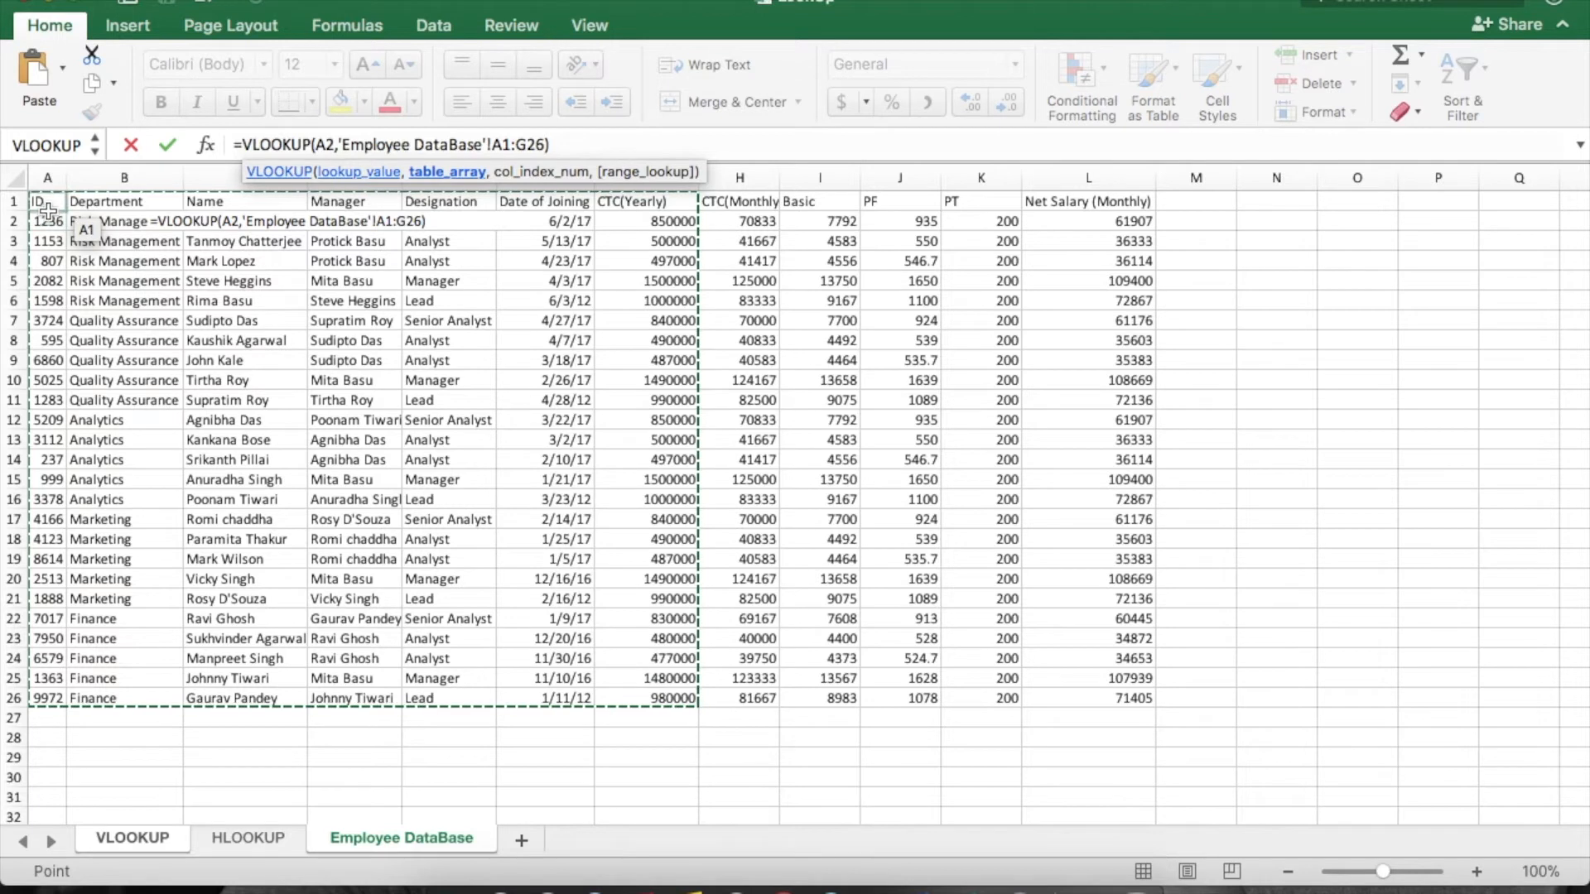
pyautogui.moveTo(44, 202); pyautogui.dragTo(404, 675)
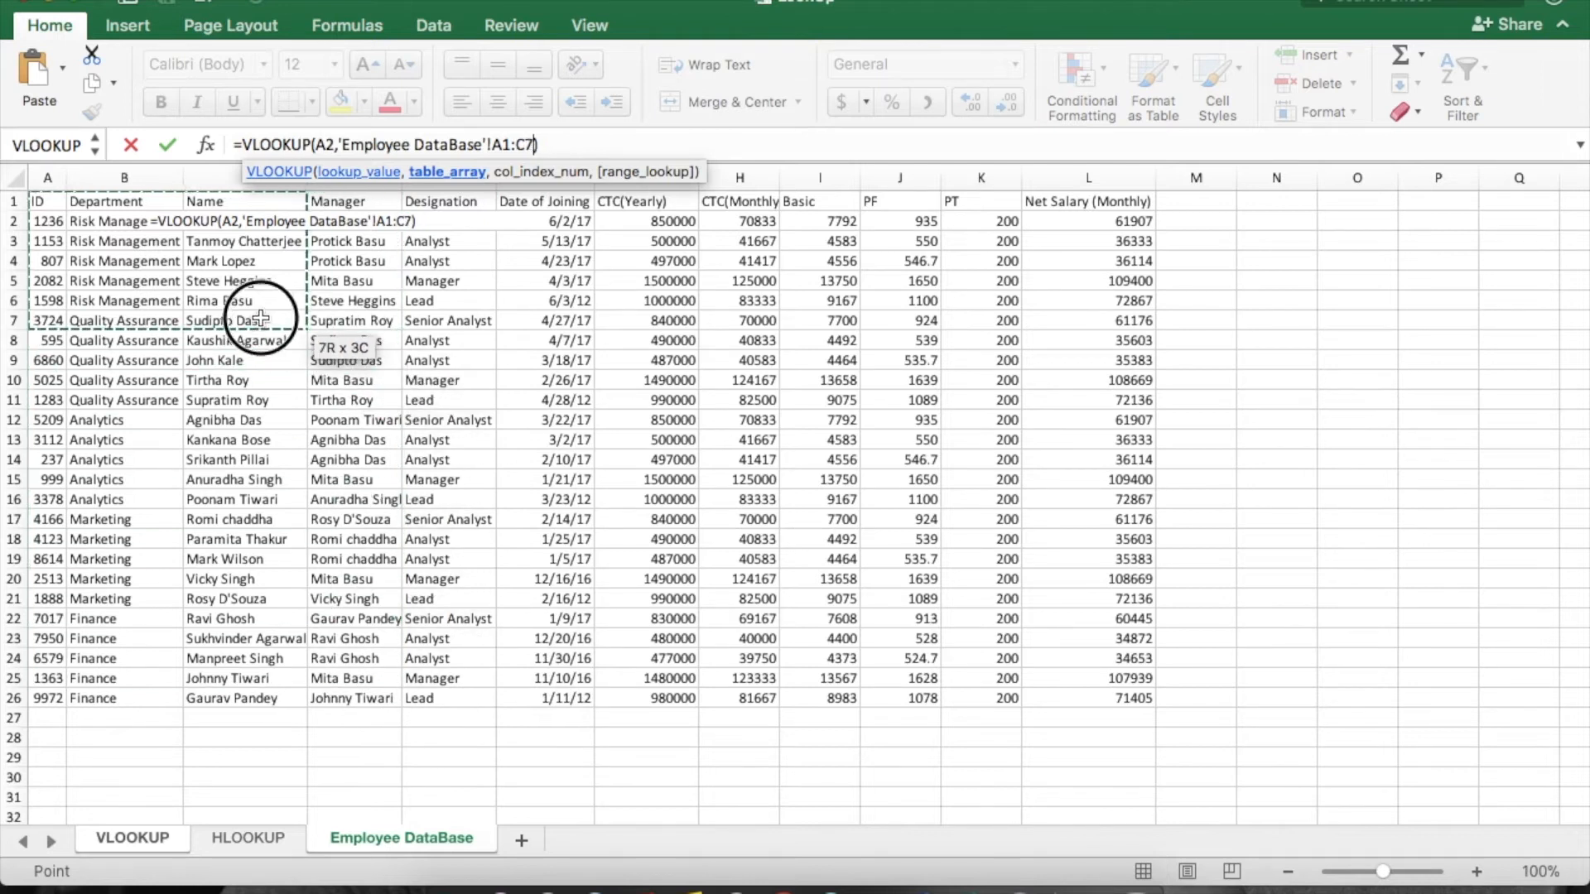
pyautogui.moveTo(577, 597); pyautogui.dragTo(655, 693)
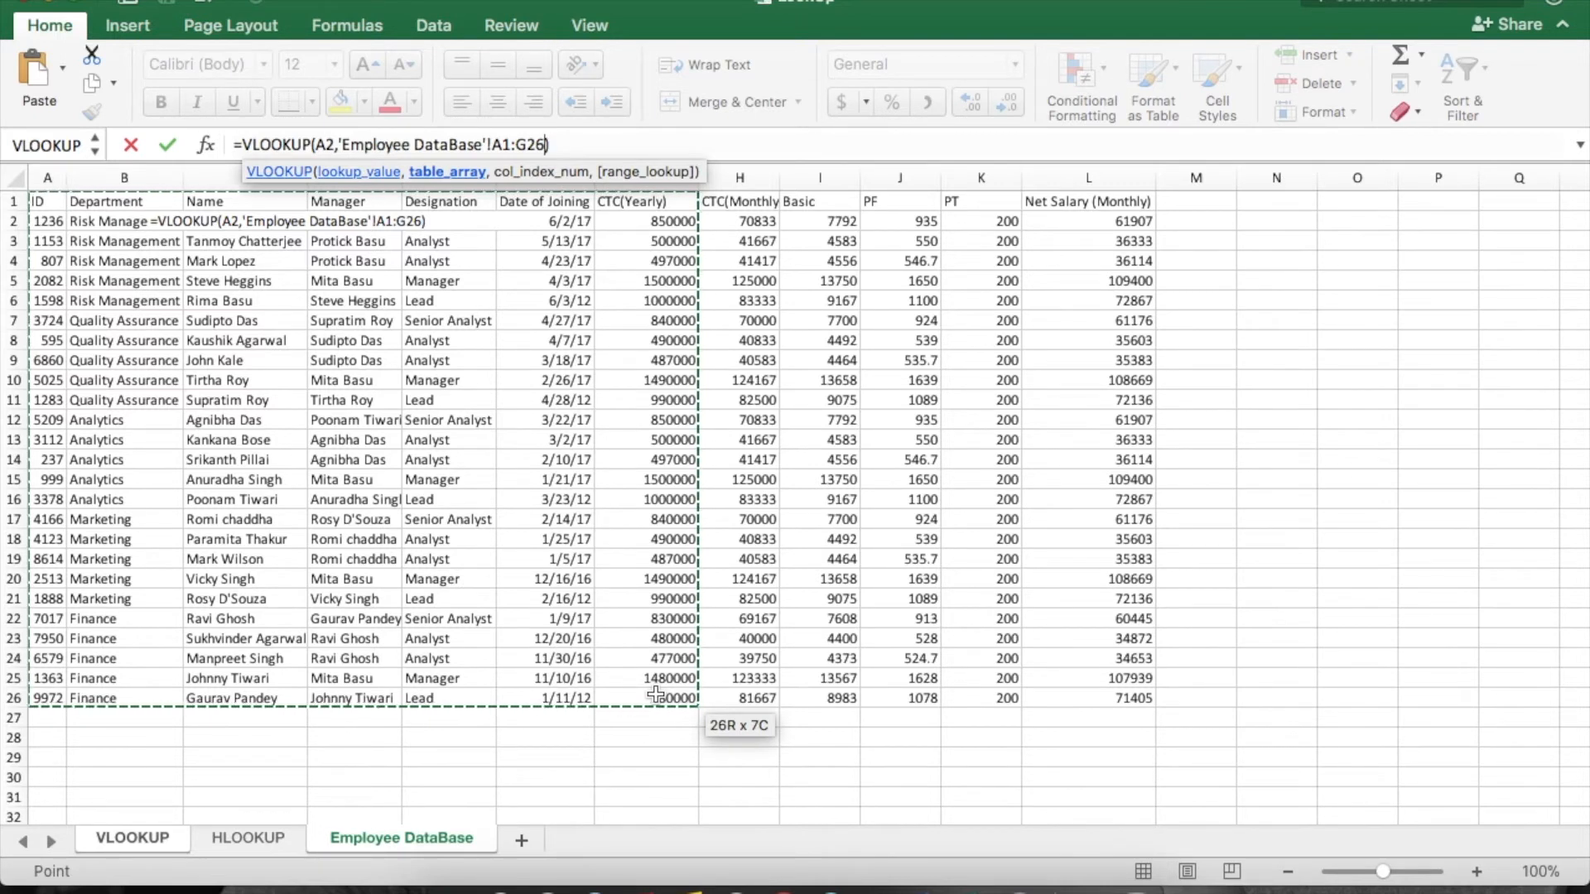
pyautogui.write(',')
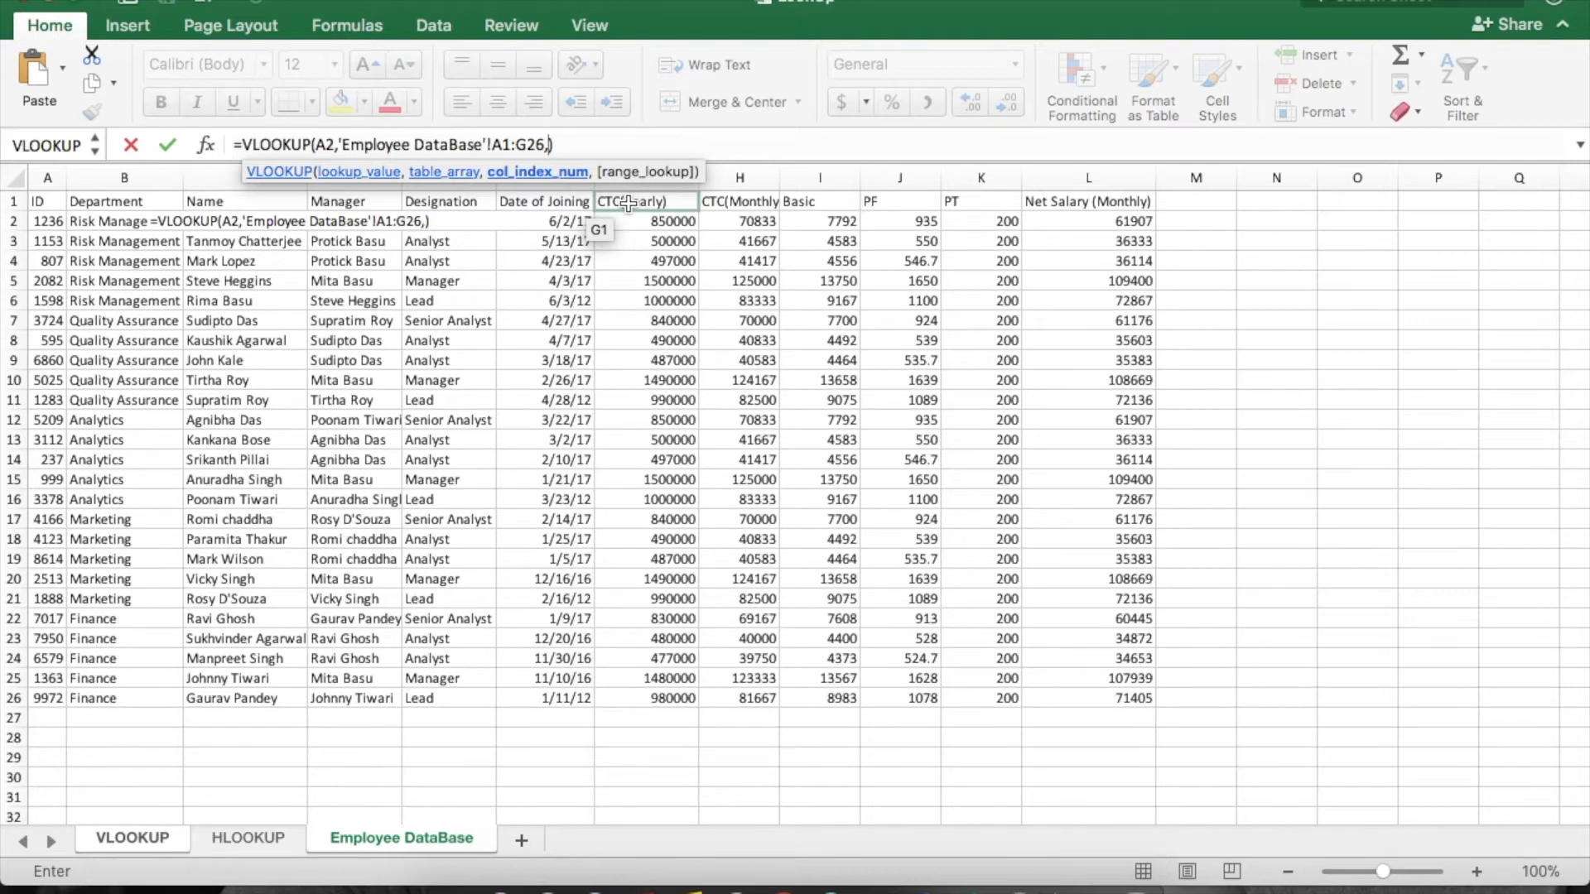
# Complete the C2 formula with column index 7 and range lookup 0, and reselect C2.
pyautogui.write('7,0')
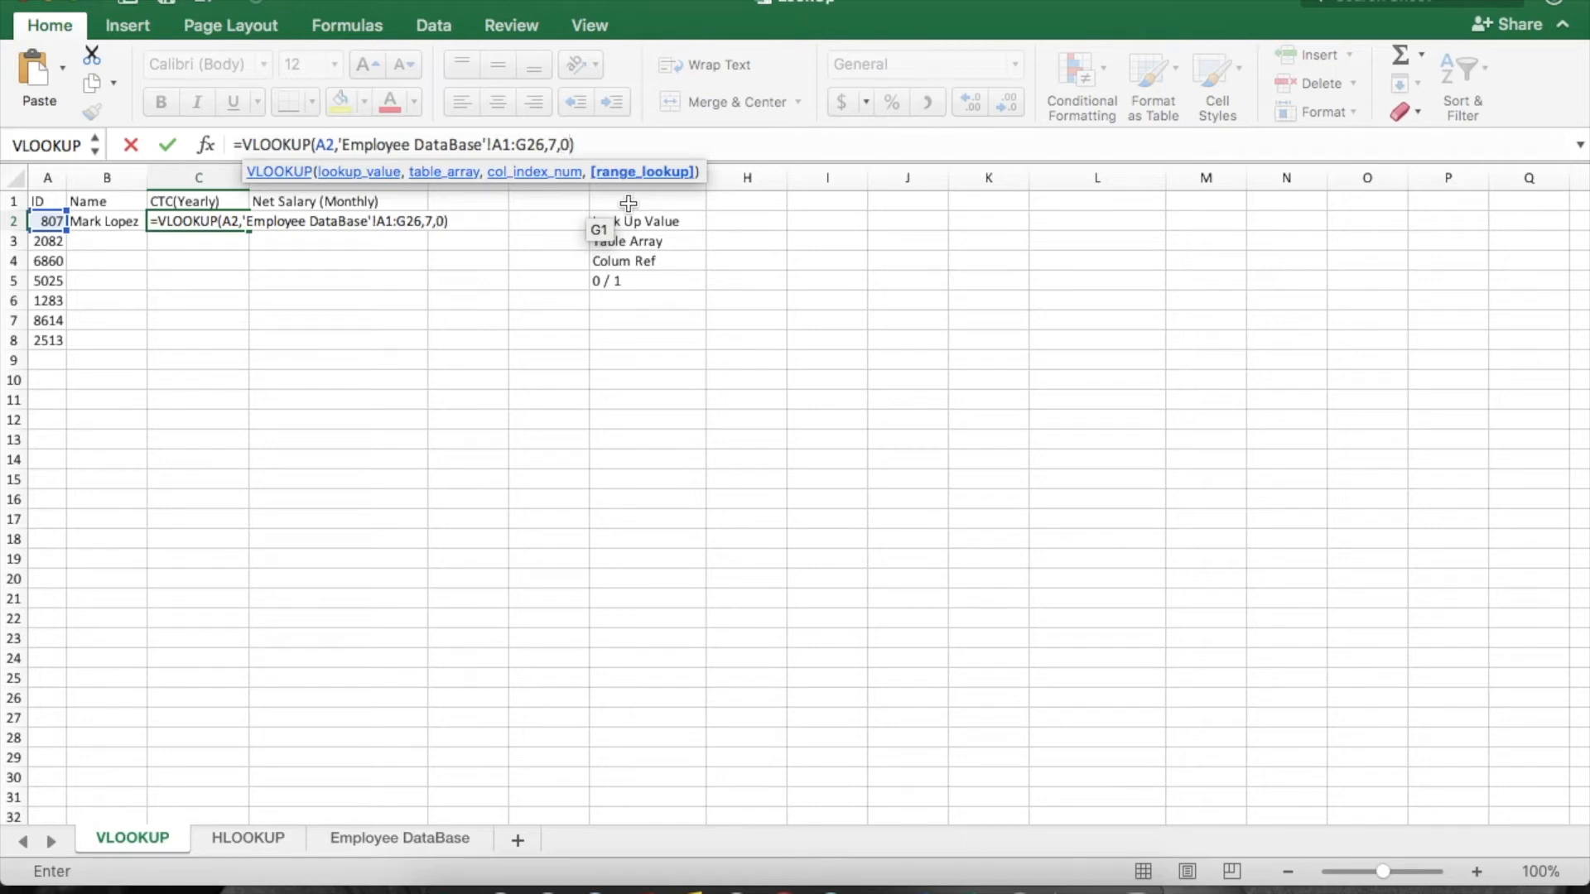
pyautogui.press('Return')
pyautogui.press('Up')
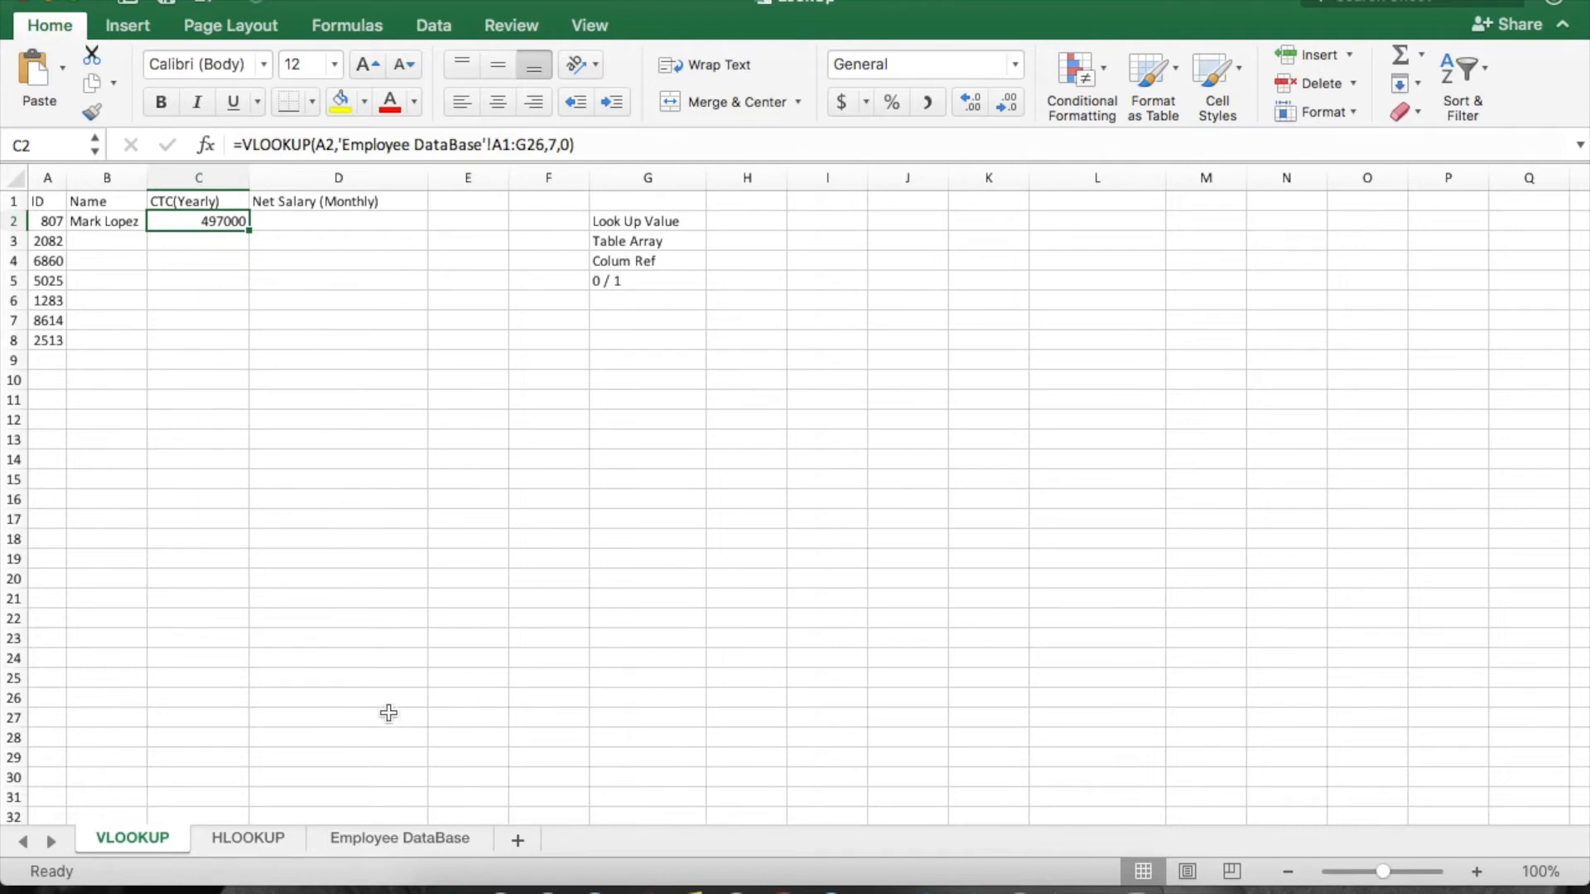
# Check the matching employee record in row 4 of the Employee DataBase sheet, from ID across to CTC(Yearly).
pyautogui.click(397, 838)
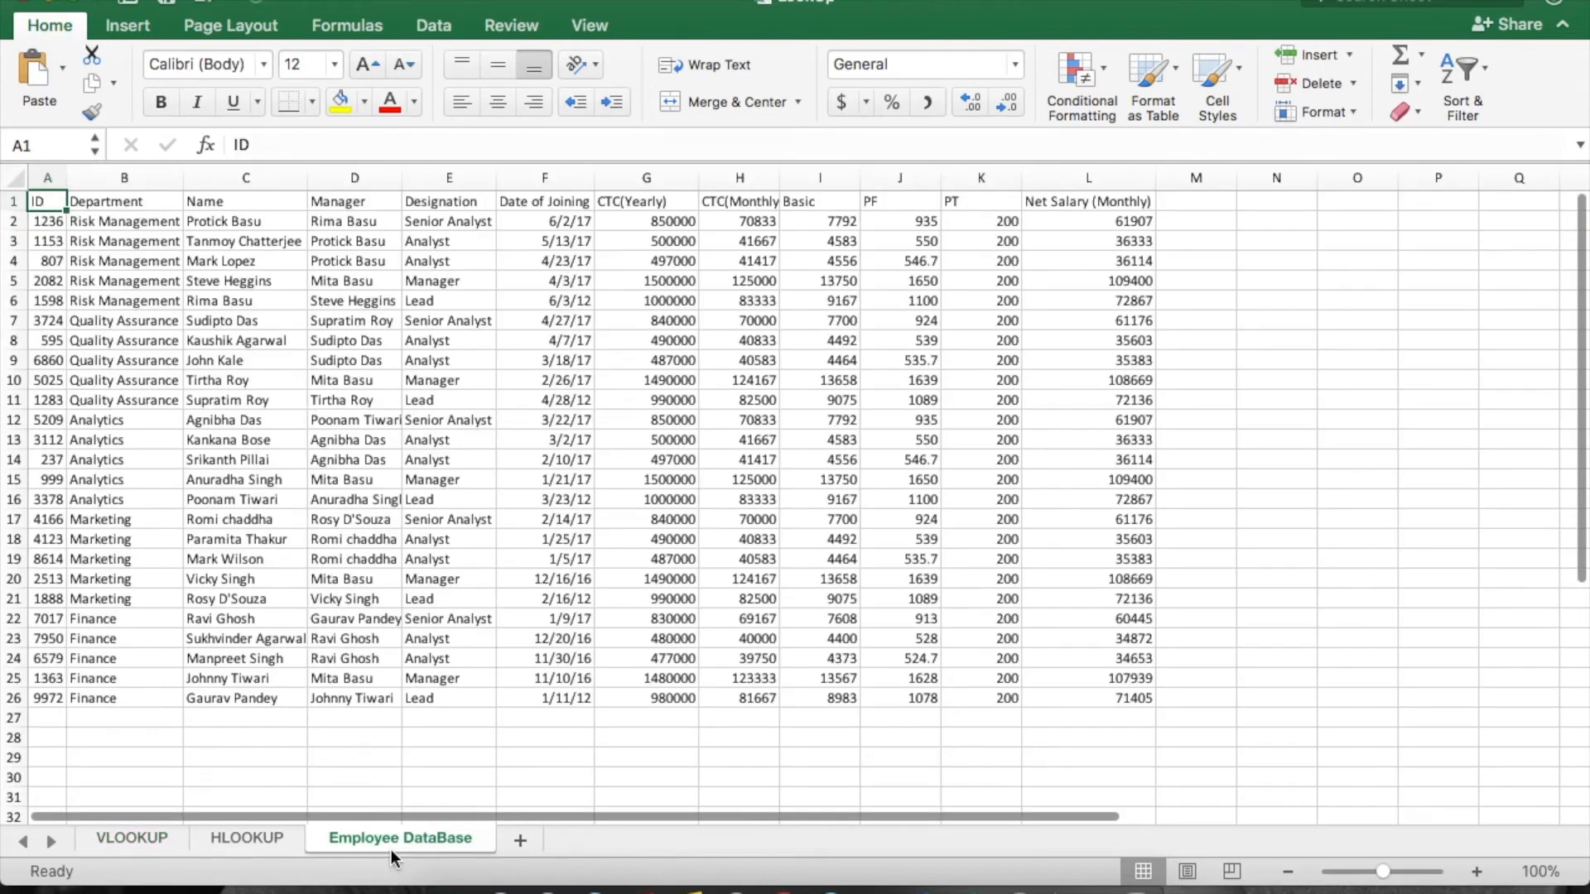
pyautogui.click(37, 267)
pyautogui.press('Right')
pyautogui.press('Right')
pyautogui.press('Right')
pyautogui.press('Right')
pyautogui.press('Right')
pyautogui.press('Right')
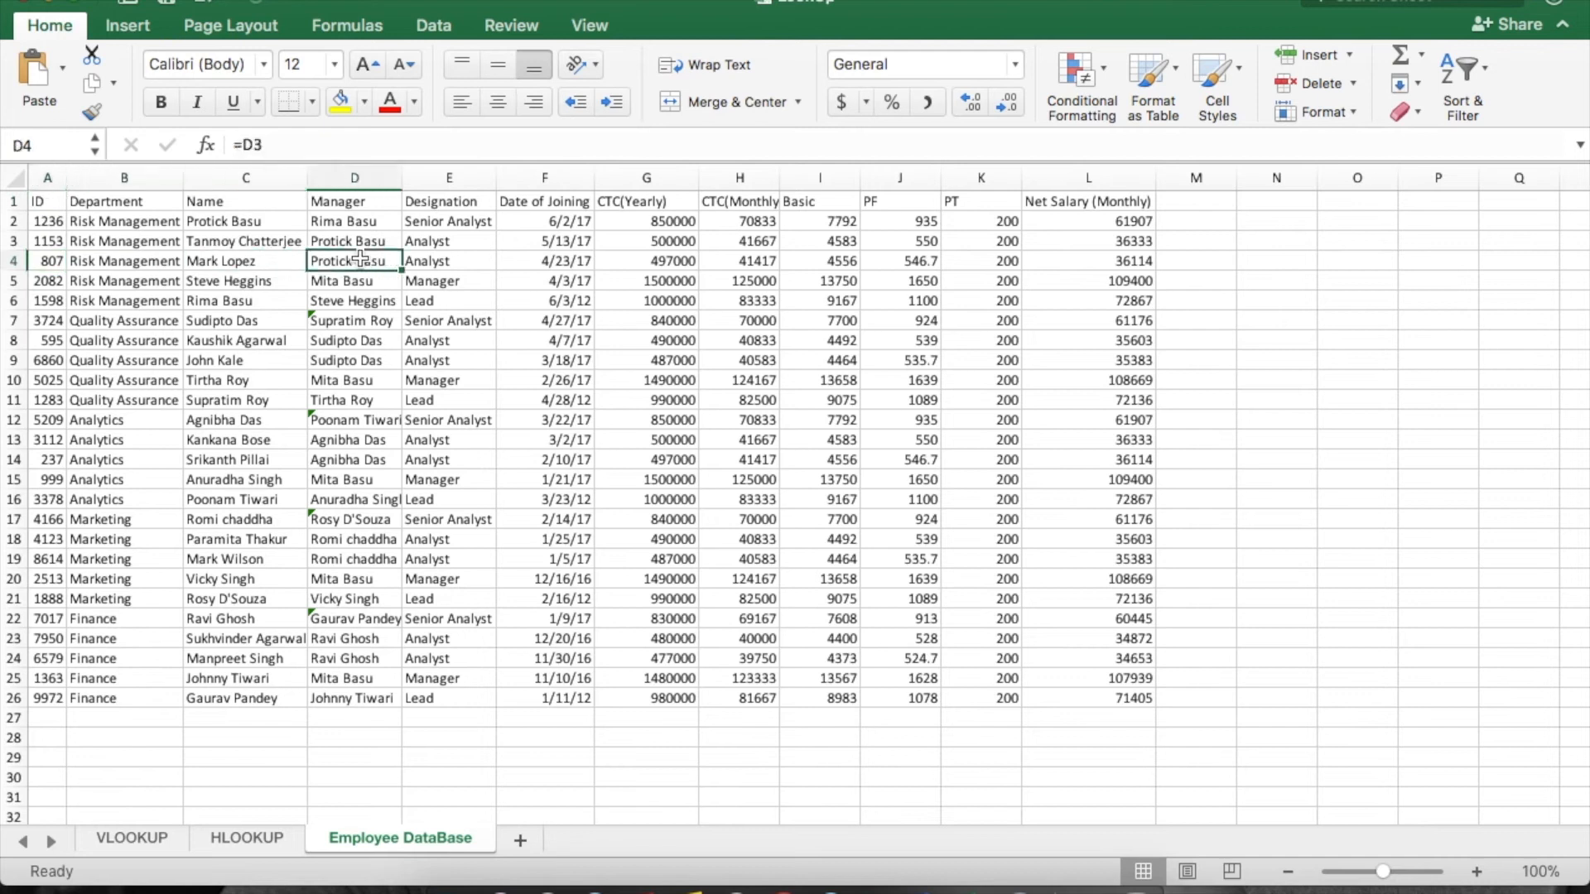
pyautogui.press('Left')
pyautogui.press('Left')
pyautogui.press('Left')
pyautogui.press('Left')
pyautogui.press('Left')
pyautogui.press('Left')
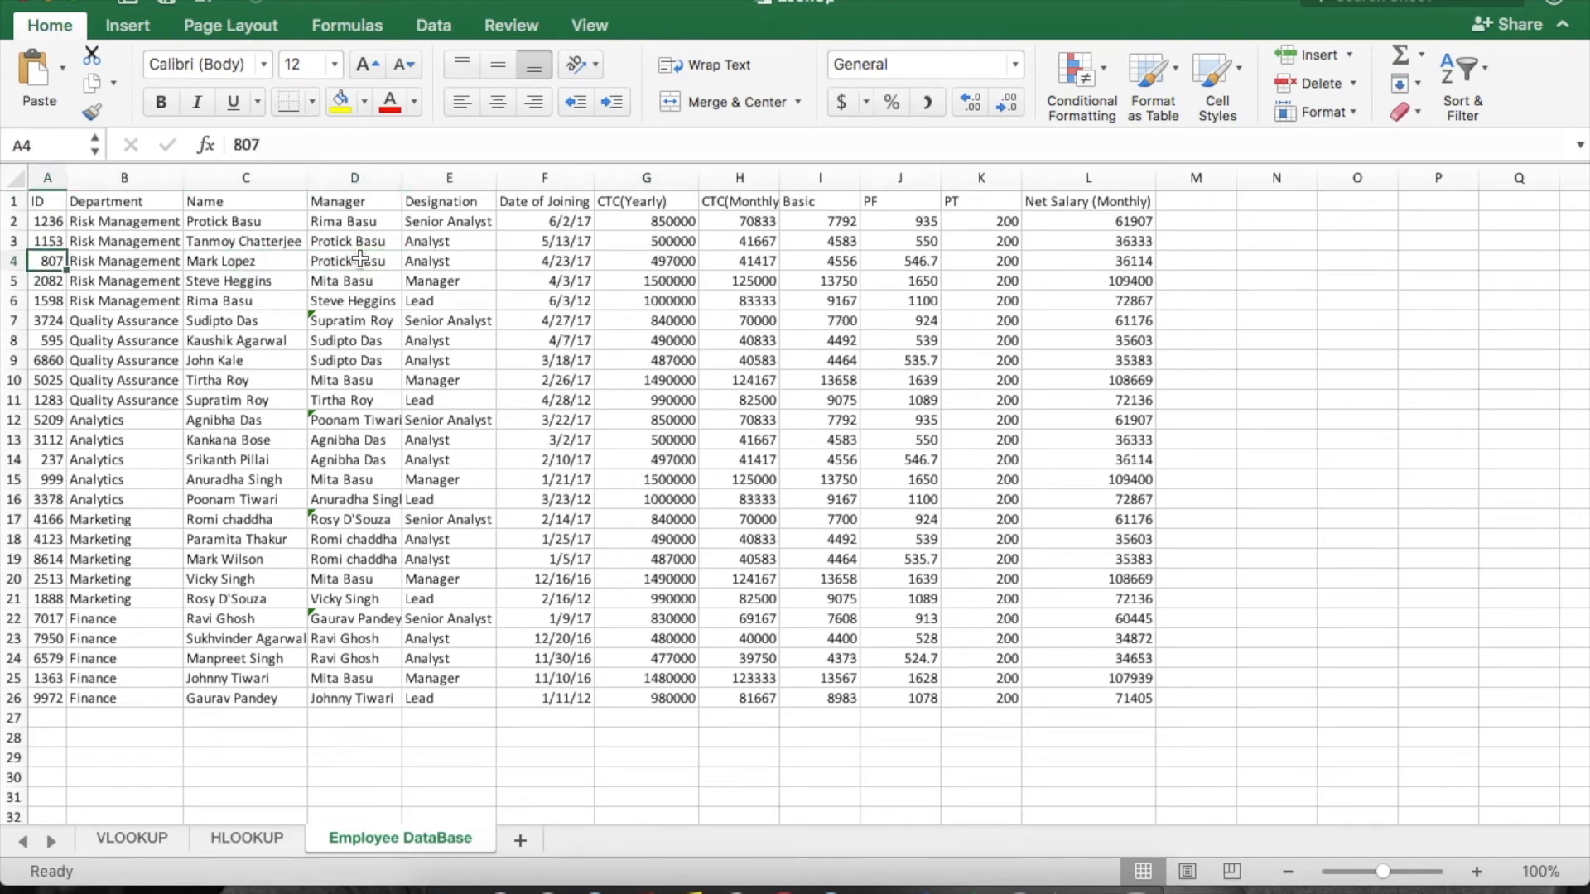
# Start a VLOOKUP formula in Net Salary (Monthly) cell D2 of the VLOOKUP sheet with A2 as the lookup value.
pyautogui.click(150, 834)
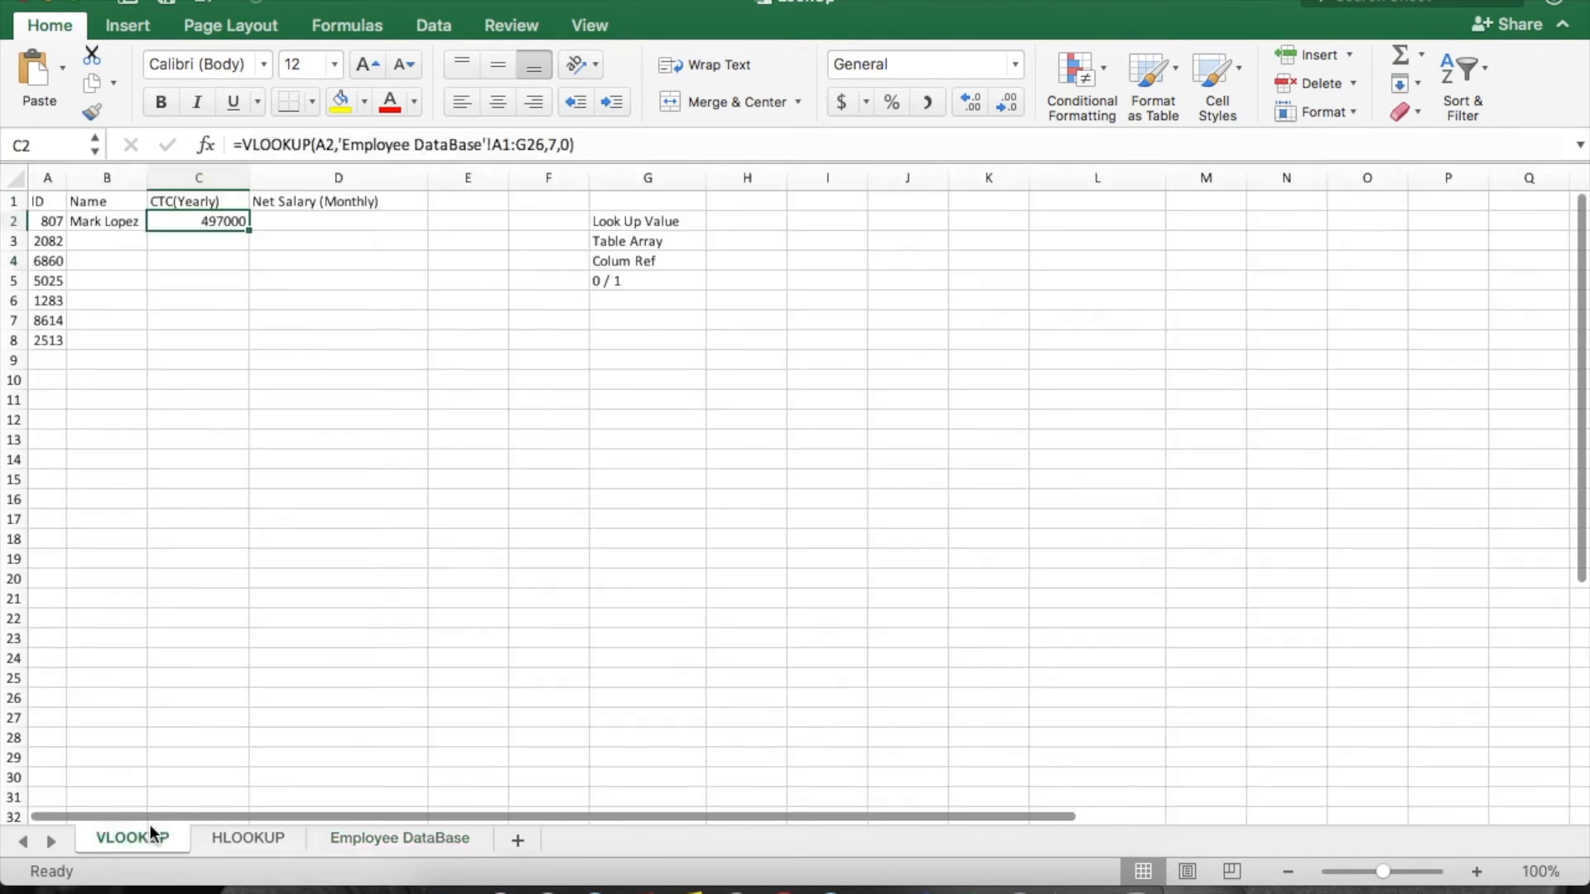
pyautogui.click(324, 222)
pyautogui.write('=v')
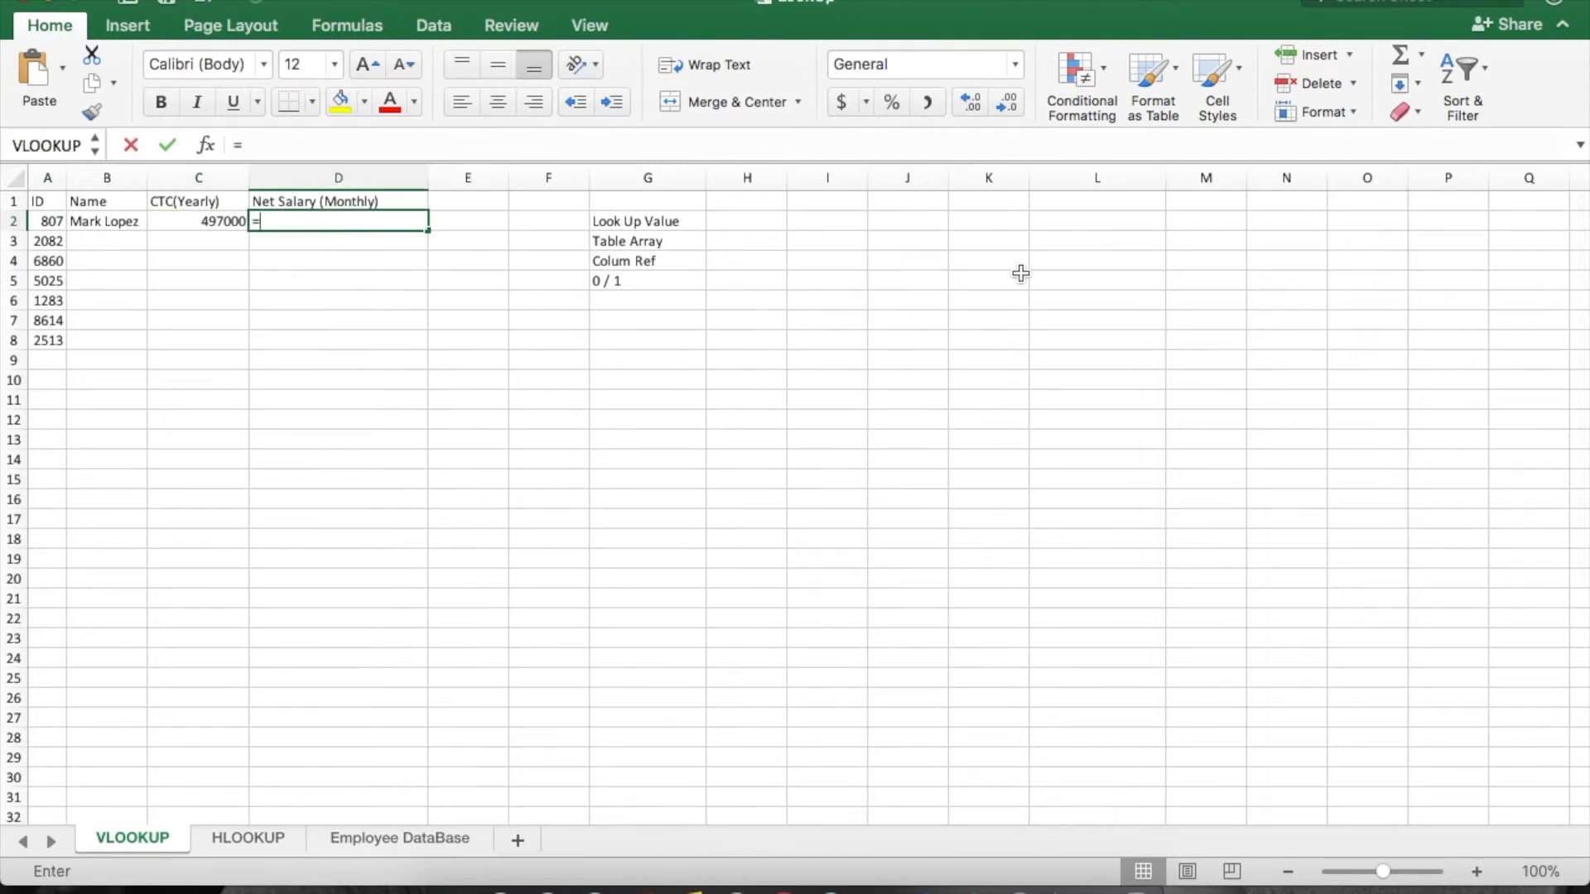
pyautogui.press('Tab')
pyautogui.press('Left')
pyautogui.press('Left')
pyautogui.press('Left')
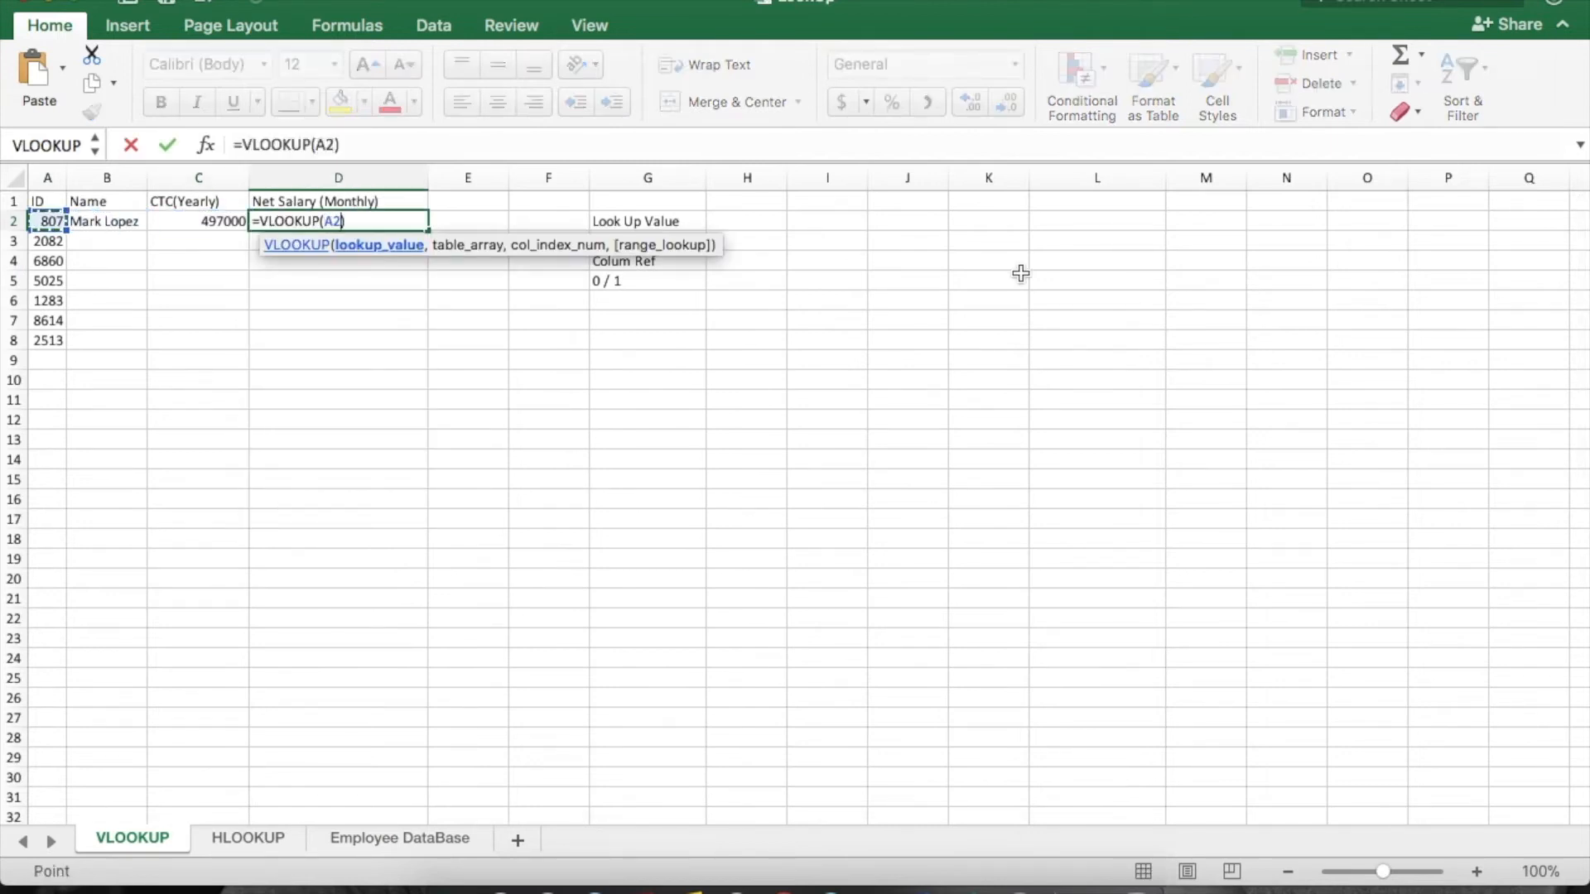
pyautogui.write(',')
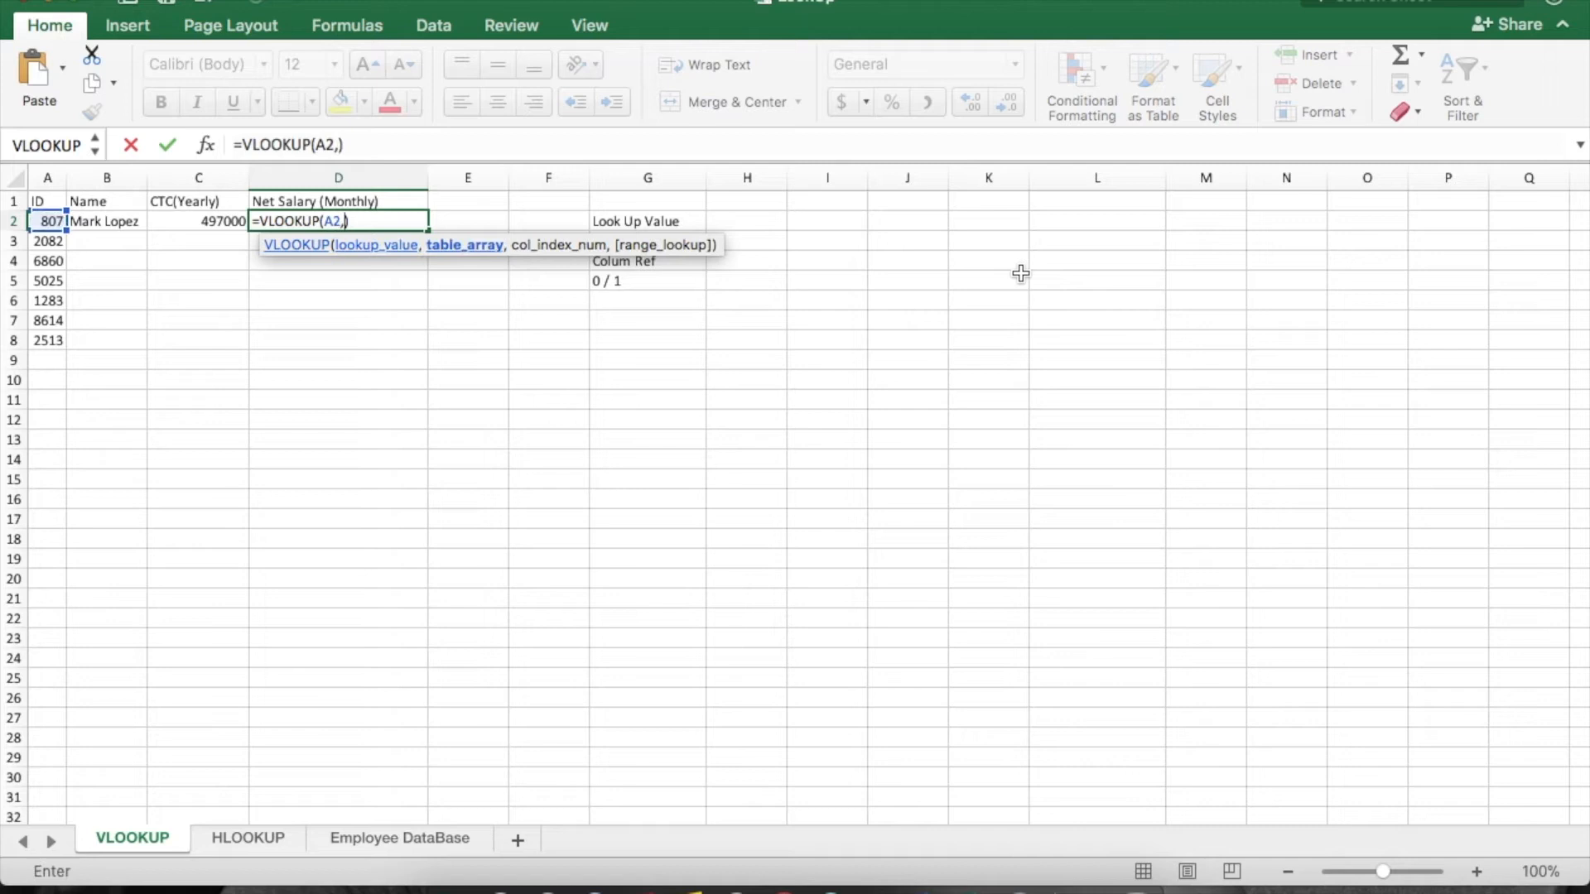
# Set the table array of the D2 formula to 'Employee DataBase'!A1:L26, spanning ID through Net Salary (Monthly).
pyautogui.click(420, 837)
pyautogui.click(49, 201)
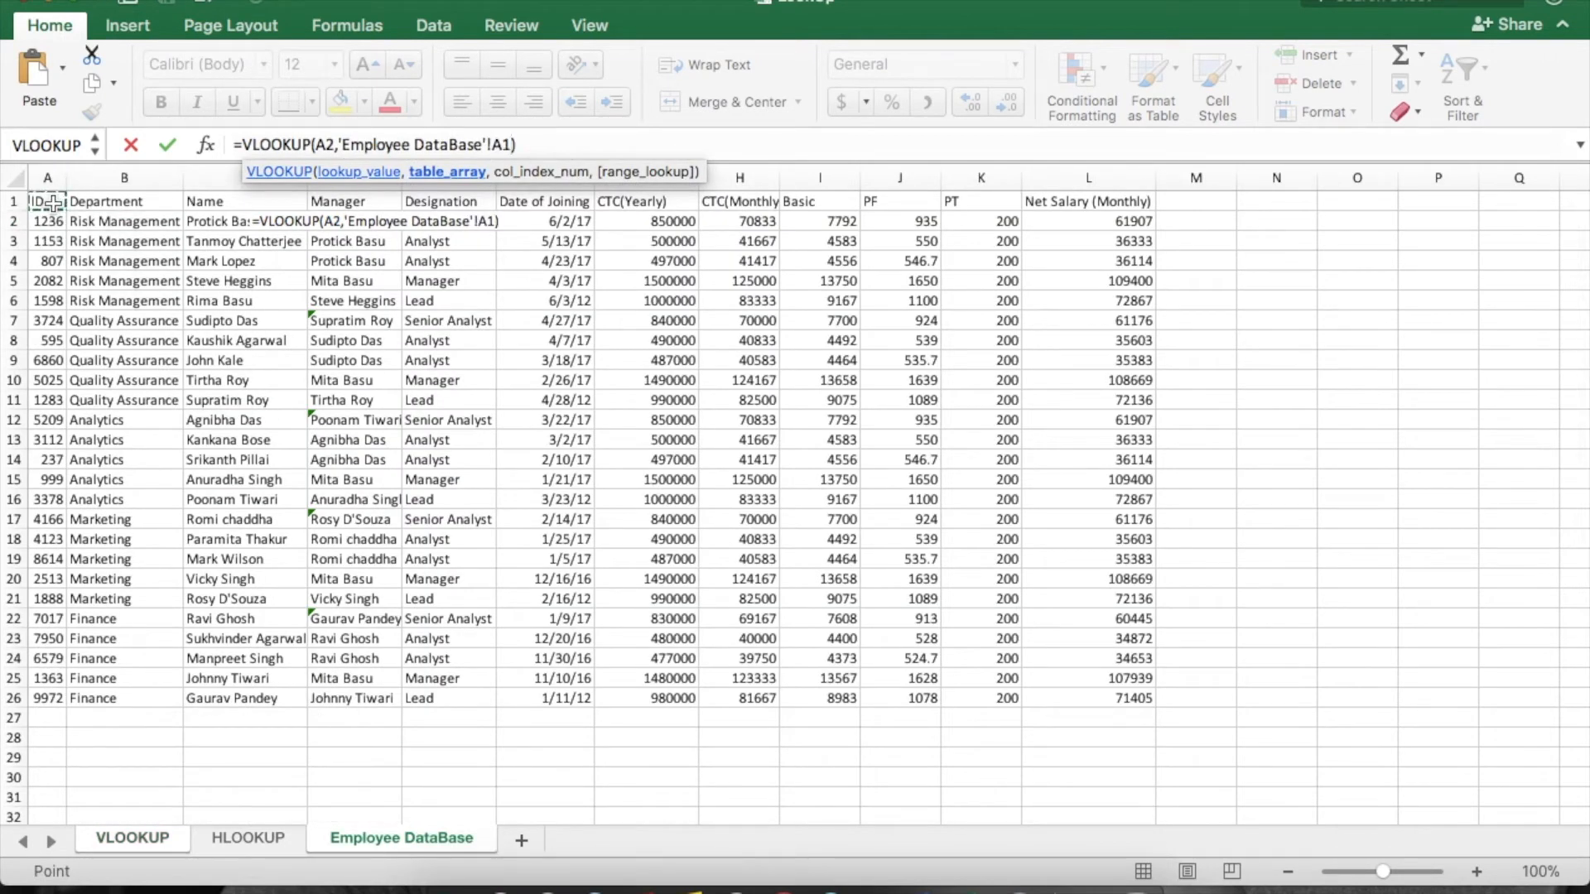
pyautogui.hotkey('shift', 'Right')
pyautogui.hotkey('shift', 'Right')
pyautogui.hotkey('shift', 'Right')
pyautogui.hotkey('shift', 'Right')
pyautogui.hotkey('shift', 'Right')
pyautogui.hotkey('shift', 'Right')
pyautogui.hotkey('shift', 'Right')
pyautogui.hotkey('shift', 'Right')
pyautogui.hotkey('shift', 'Right')
pyautogui.hotkey('shift', 'Right')
pyautogui.hotkey('shift', 'Right')
pyautogui.hotkey('shift', 'Down')
pyautogui.hotkey('shift', 'Down')
pyautogui.hotkey('shift', 'Down')
pyautogui.hotkey('shift', 'Down')
pyautogui.hotkey('shift', 'Down')
pyautogui.hotkey('shift', 'Down')
pyautogui.hotkey('shift', 'Down')
pyautogui.hotkey('shift', 'Down')
pyautogui.hotkey('shift', 'Down')
pyautogui.hotkey('shift', 'Down')
pyautogui.hotkey('shift', 'Down')
pyautogui.hotkey('shift', 'Down')
pyautogui.hotkey('shift', 'Down')
pyautogui.hotkey('shift', 'Down')
pyautogui.hotkey('shift', 'Down')
pyautogui.hotkey('shift', 'Down')
pyautogui.hotkey('shift', 'Down')
pyautogui.hotkey('shift', 'Down')
pyautogui.hotkey('shift', 'Down')
pyautogui.hotkey('shift', 'Down')
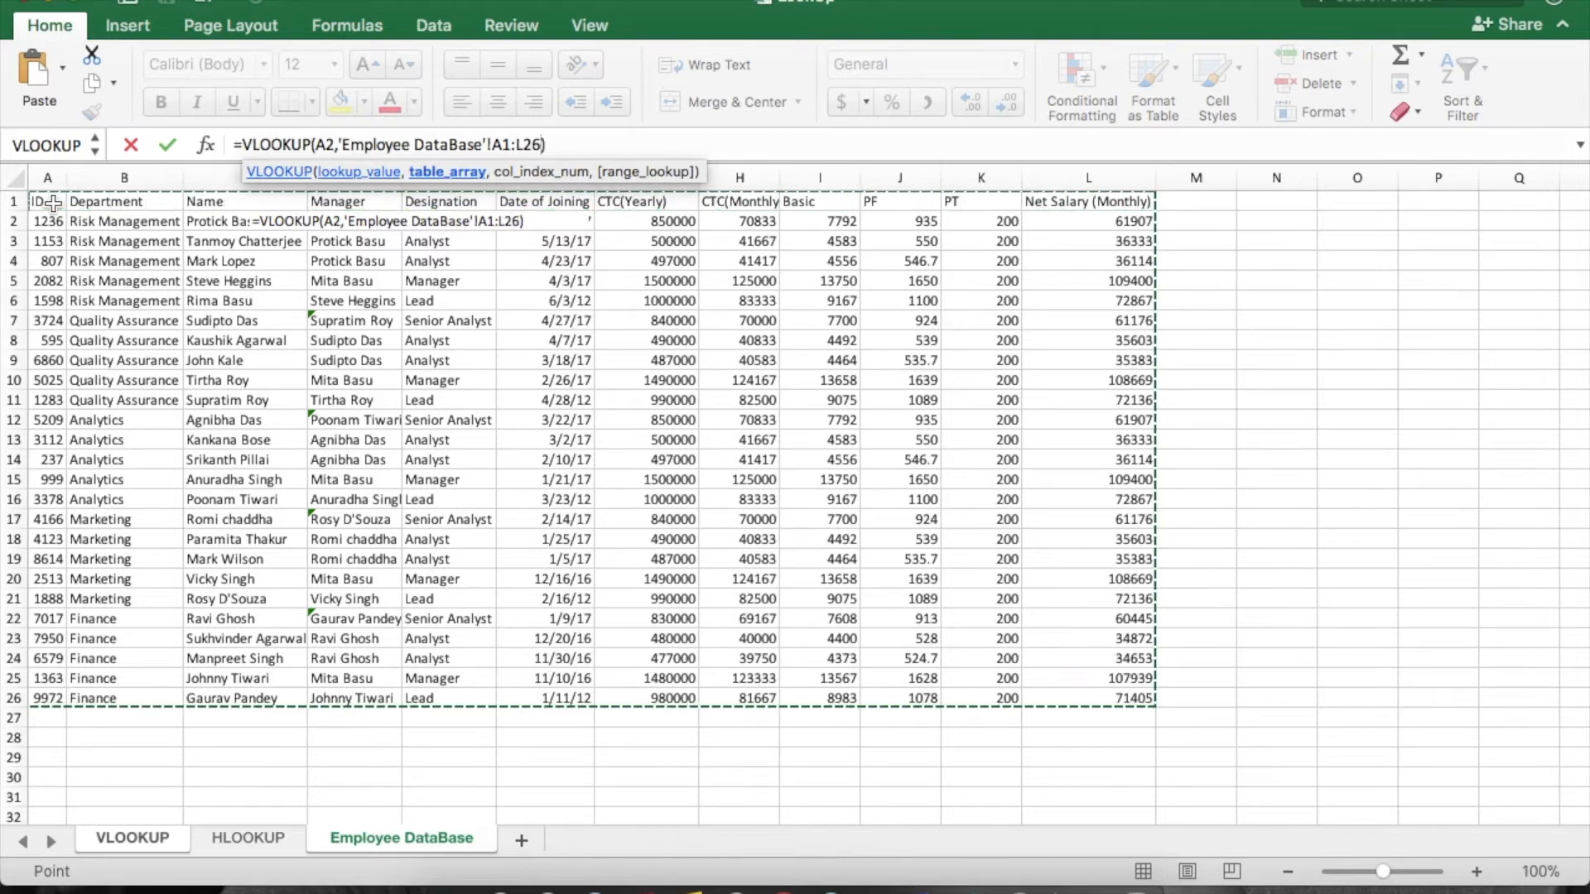
# Complete the D2 formula with column index 12 and range lookup 0, and reselect D2.
pyautogui.write(',')
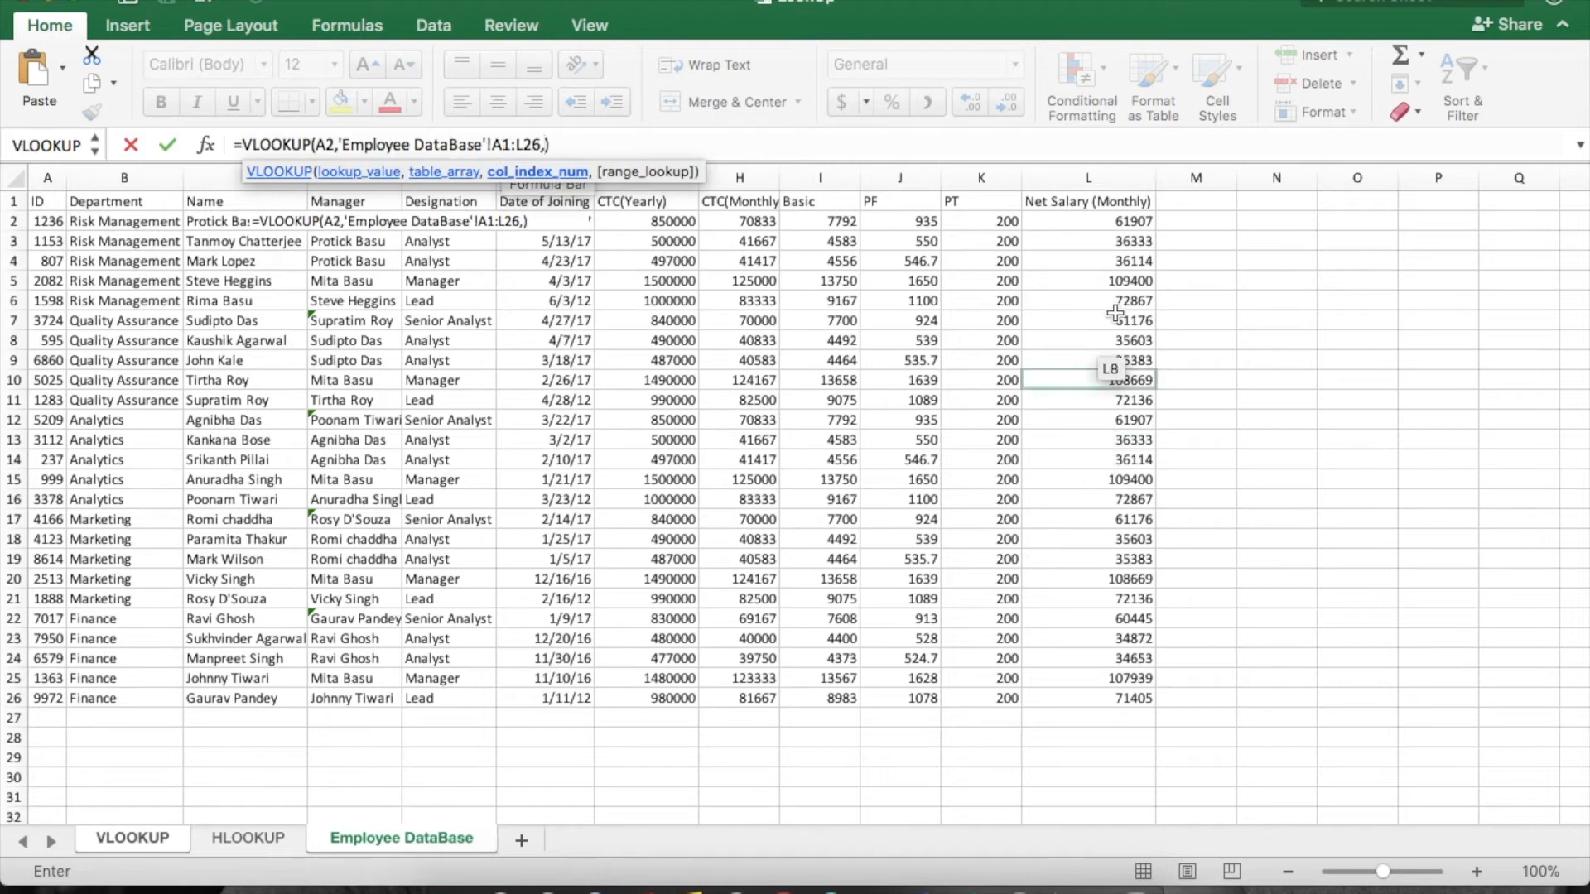
pyautogui.write('12,0')
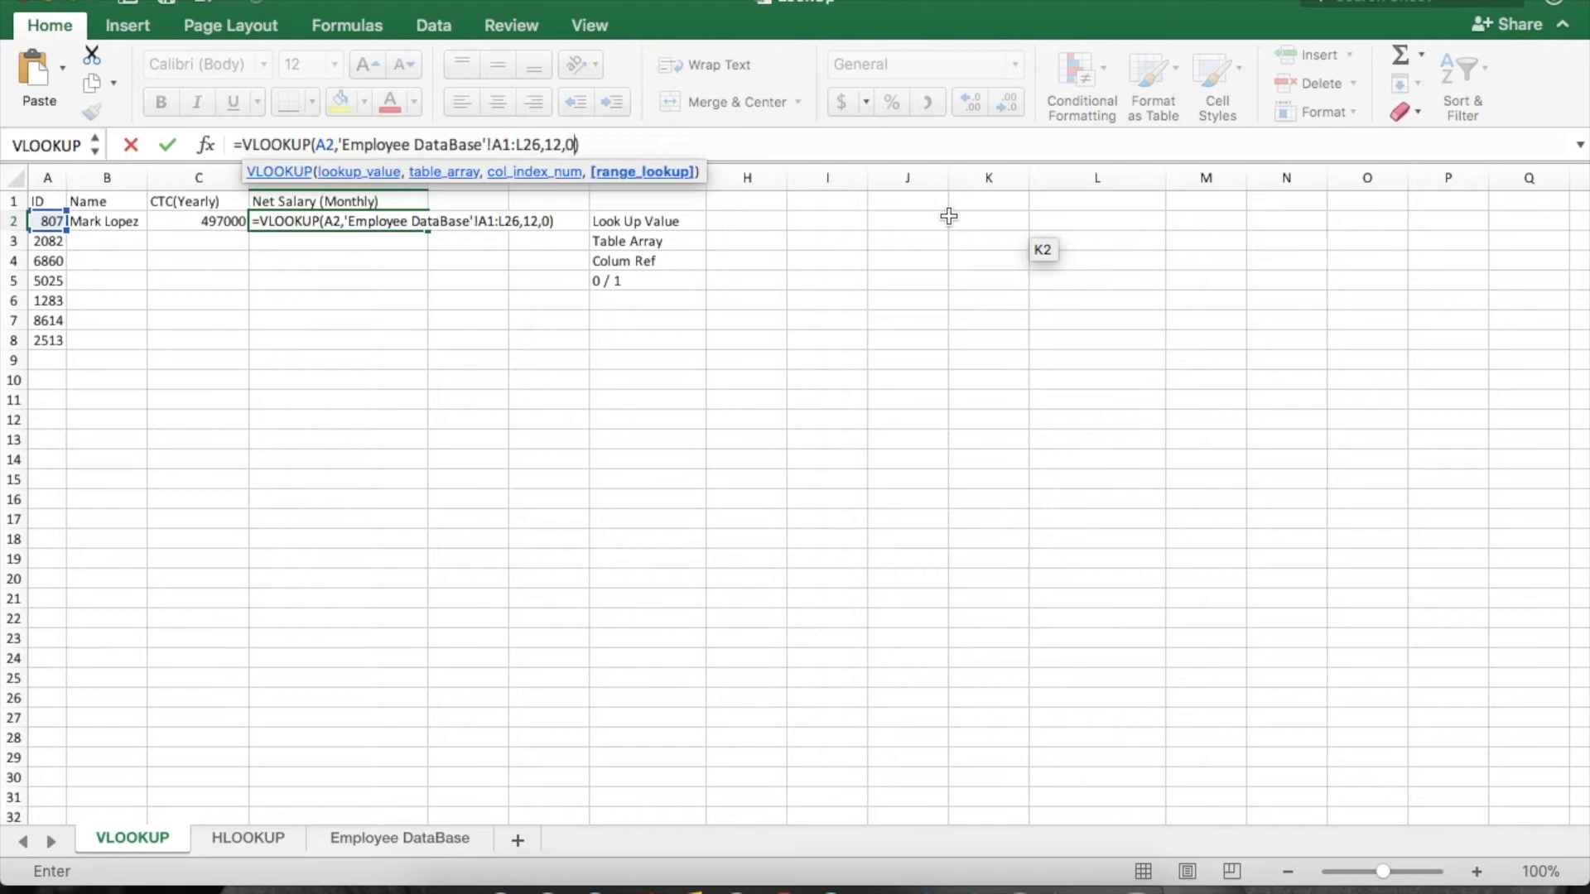
pyautogui.press('Return')
pyautogui.press('Up')
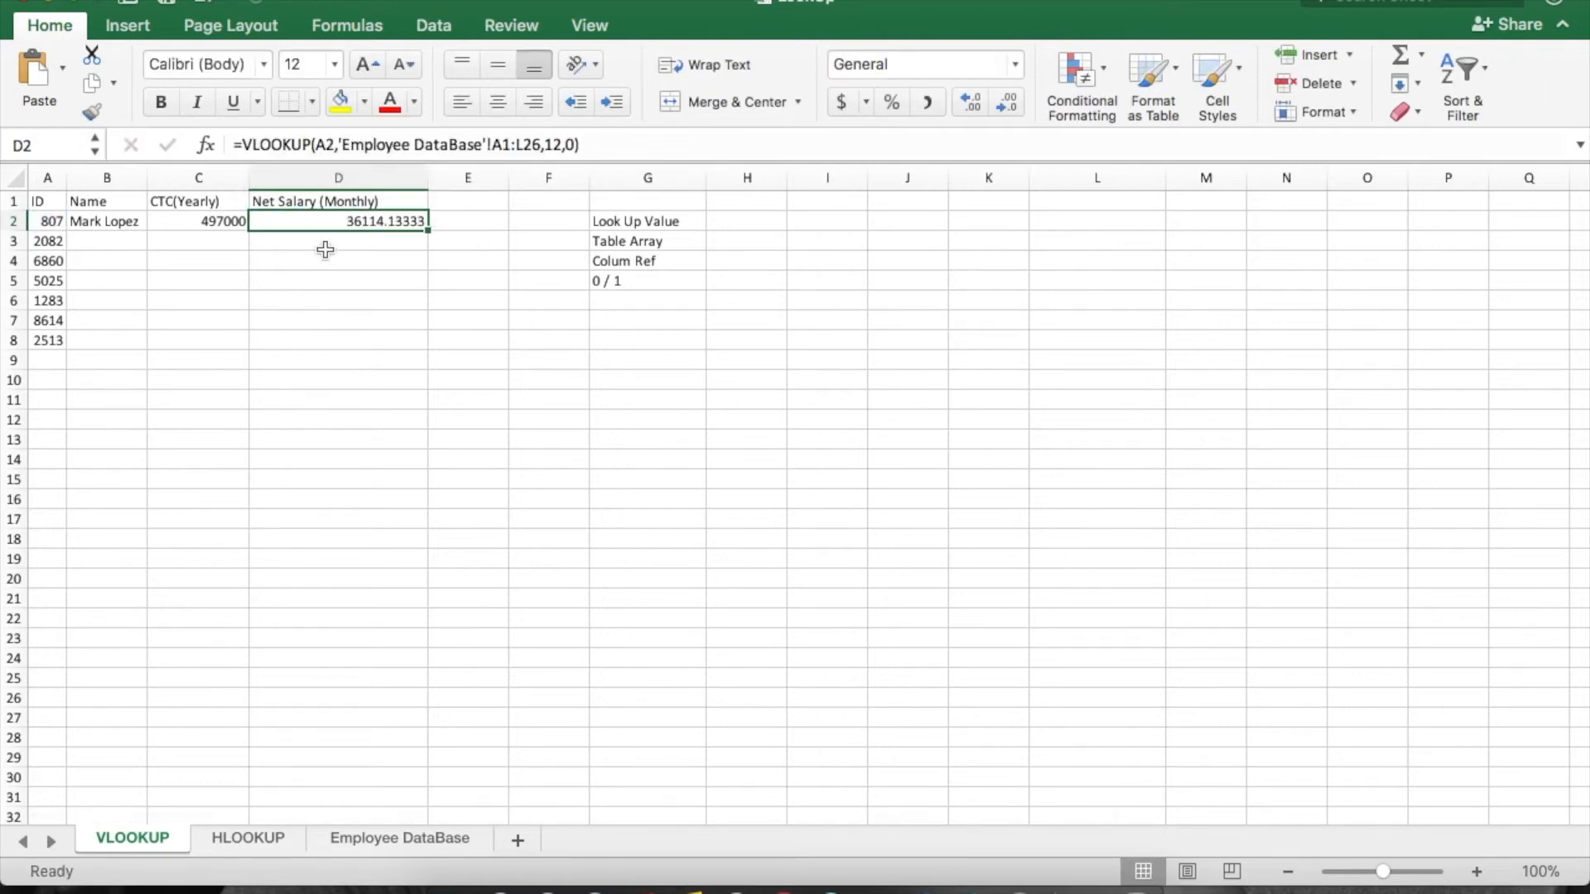
# Check the matching employee's full record in row 4 of the Employee DataBase sheet and return to the VLOOKUP sheet.
pyautogui.click(384, 837)
pyautogui.hotkey('shift', 'space')
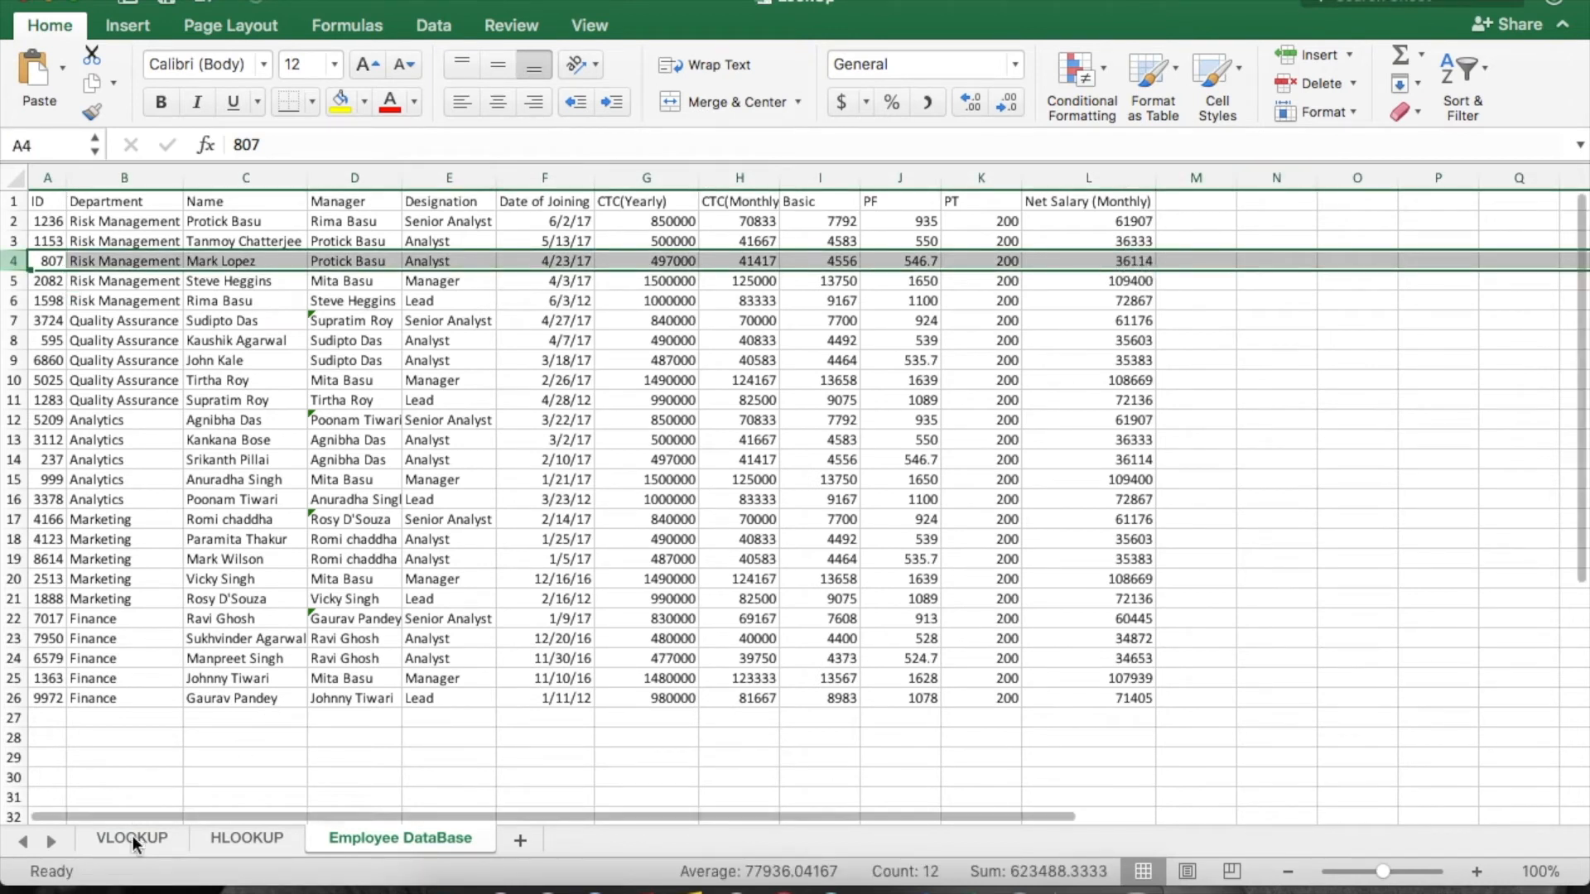
pyautogui.click(107, 838)
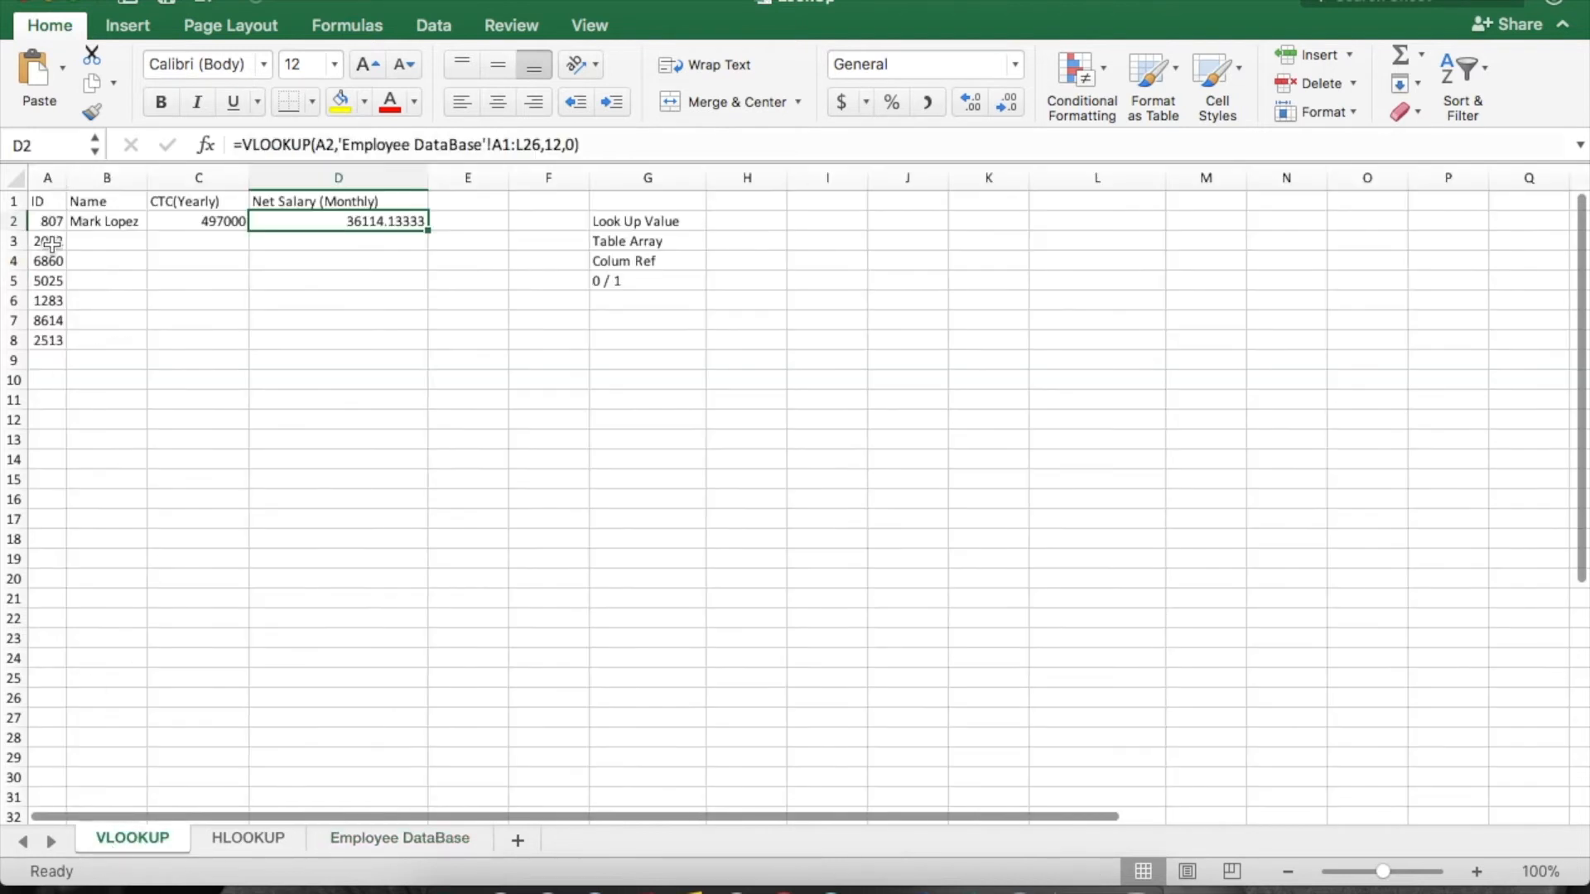
# Increase the employee ID in cell A4 of the Employee DataBase sheet by one and view the VLOOKUP sheet.
pyautogui.click(399, 838)
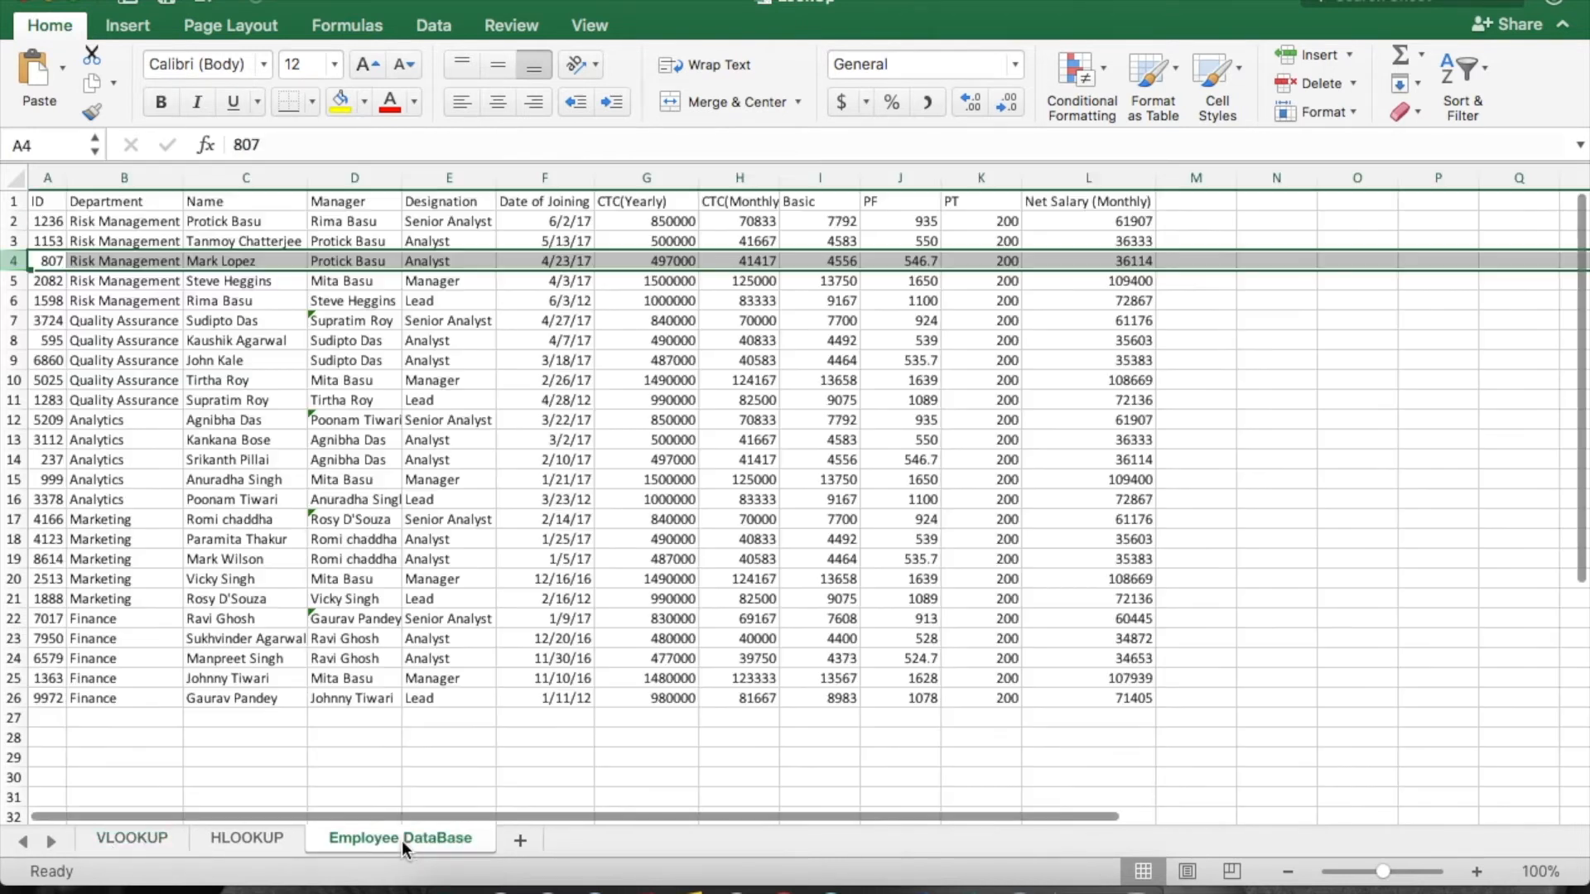
pyautogui.click(46, 261)
pyautogui.write('808')
pyautogui.press('Return')
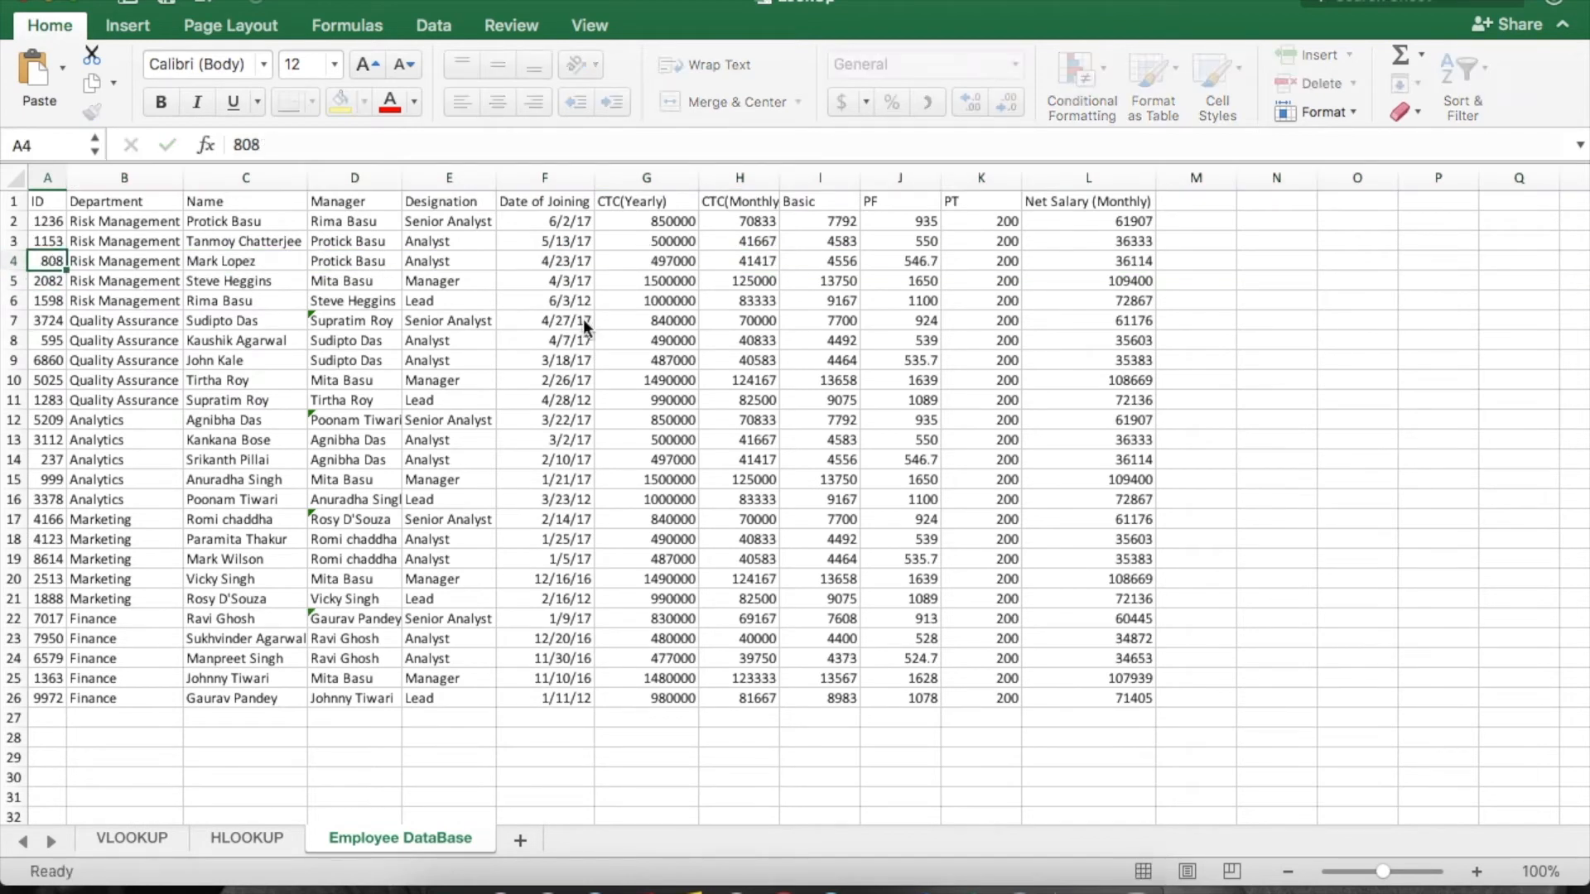
pyautogui.click(153, 837)
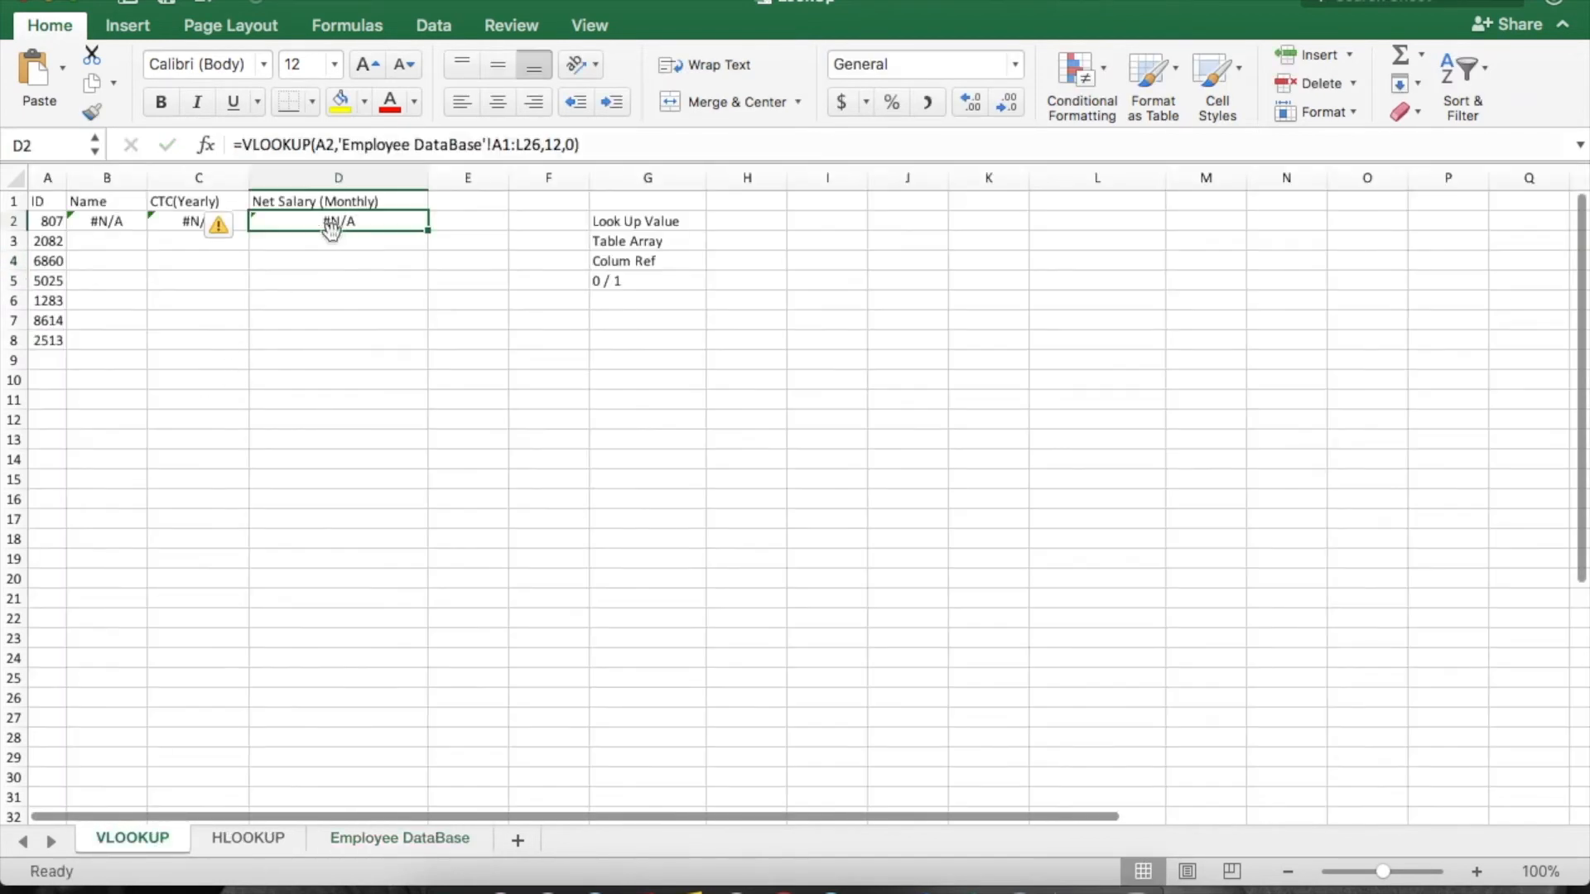
# Compare the lookup ID in A2 of the VLOOKUP sheet with the IDs in A2:A26 of the Employee DataBase sheet.
pyautogui.click(171, 378)
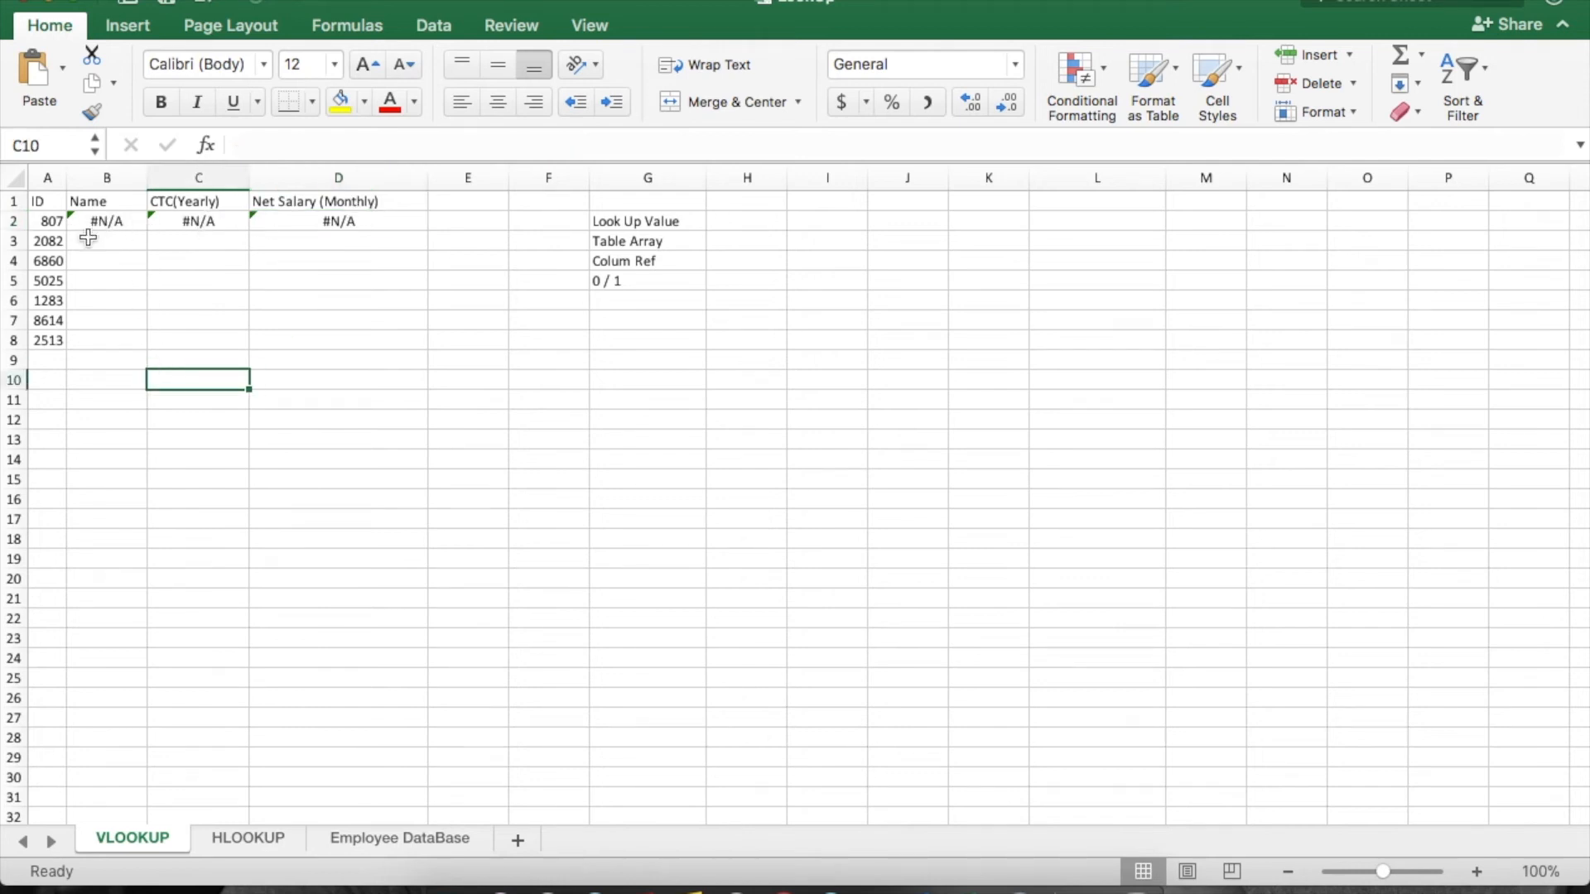
pyautogui.click(40, 223)
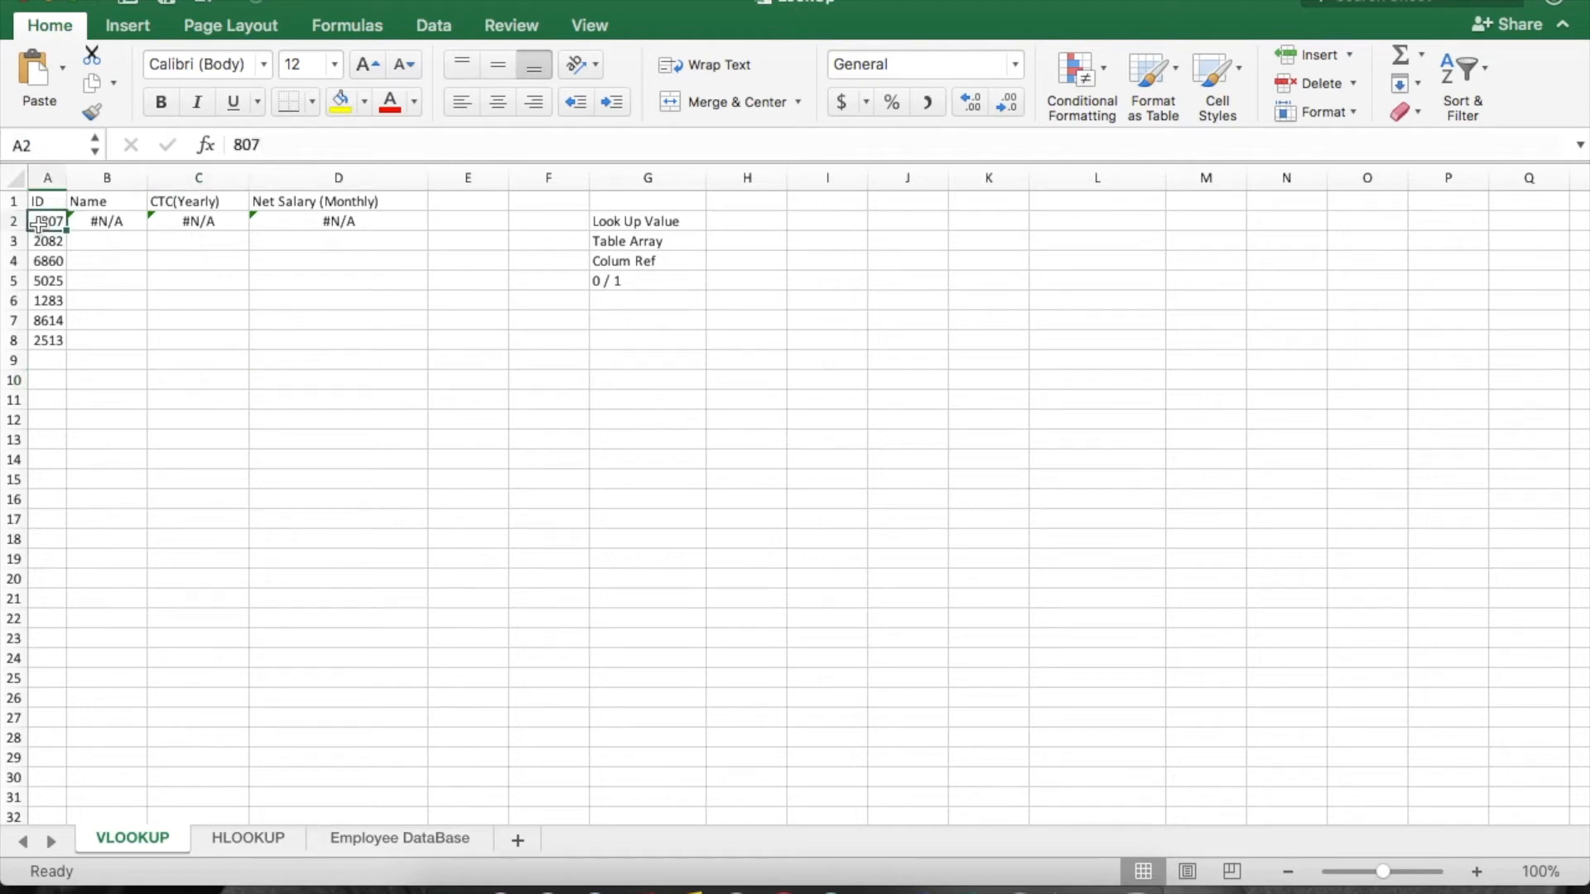
pyautogui.click(342, 838)
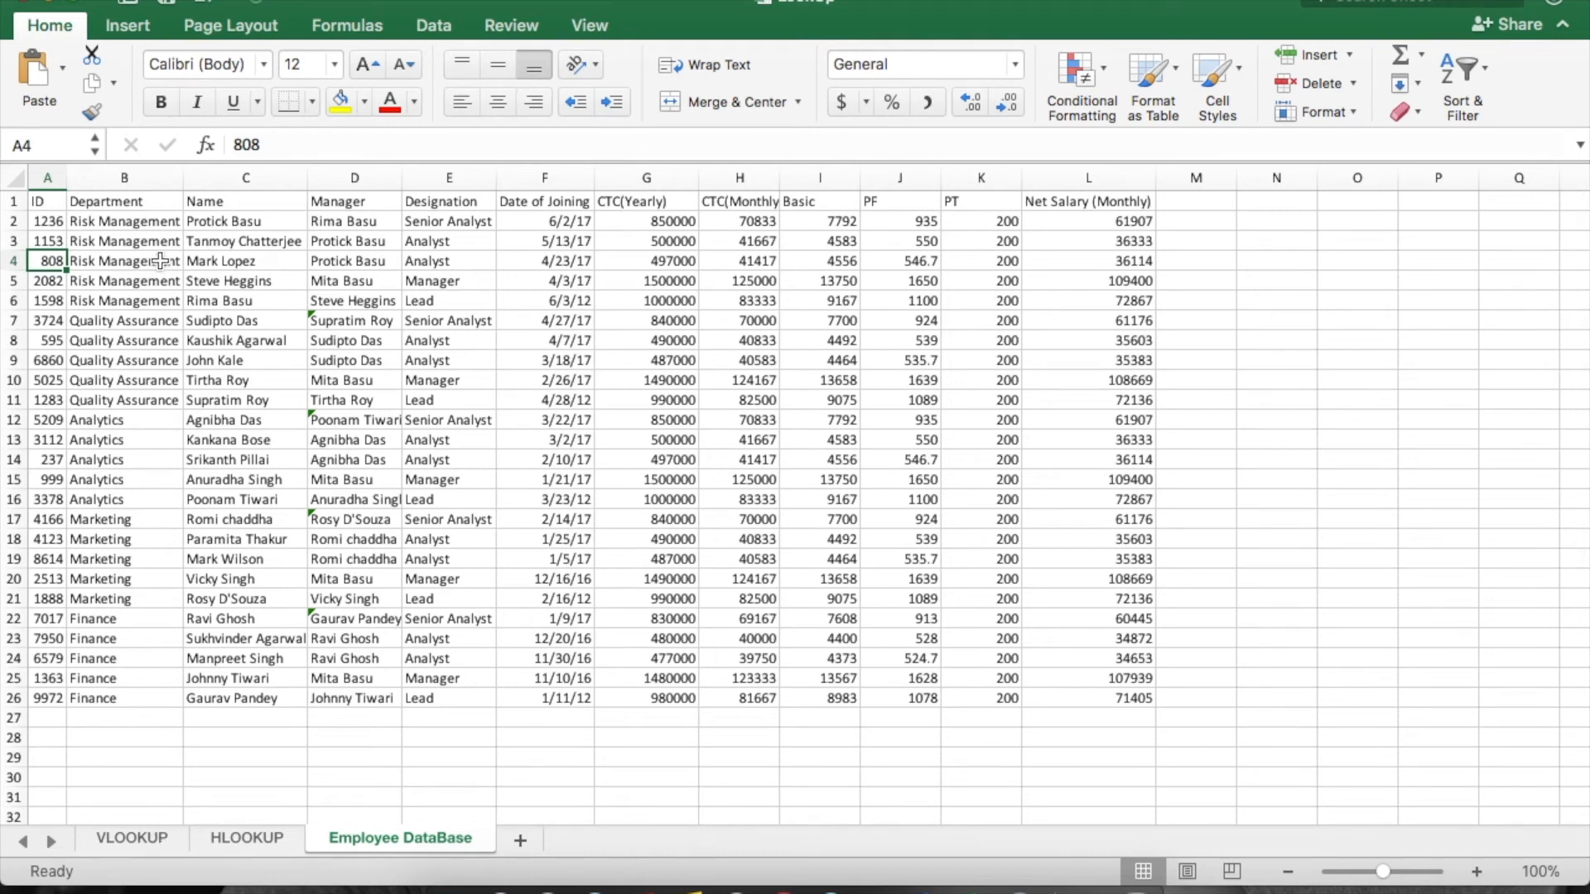
pyautogui.click(157, 839)
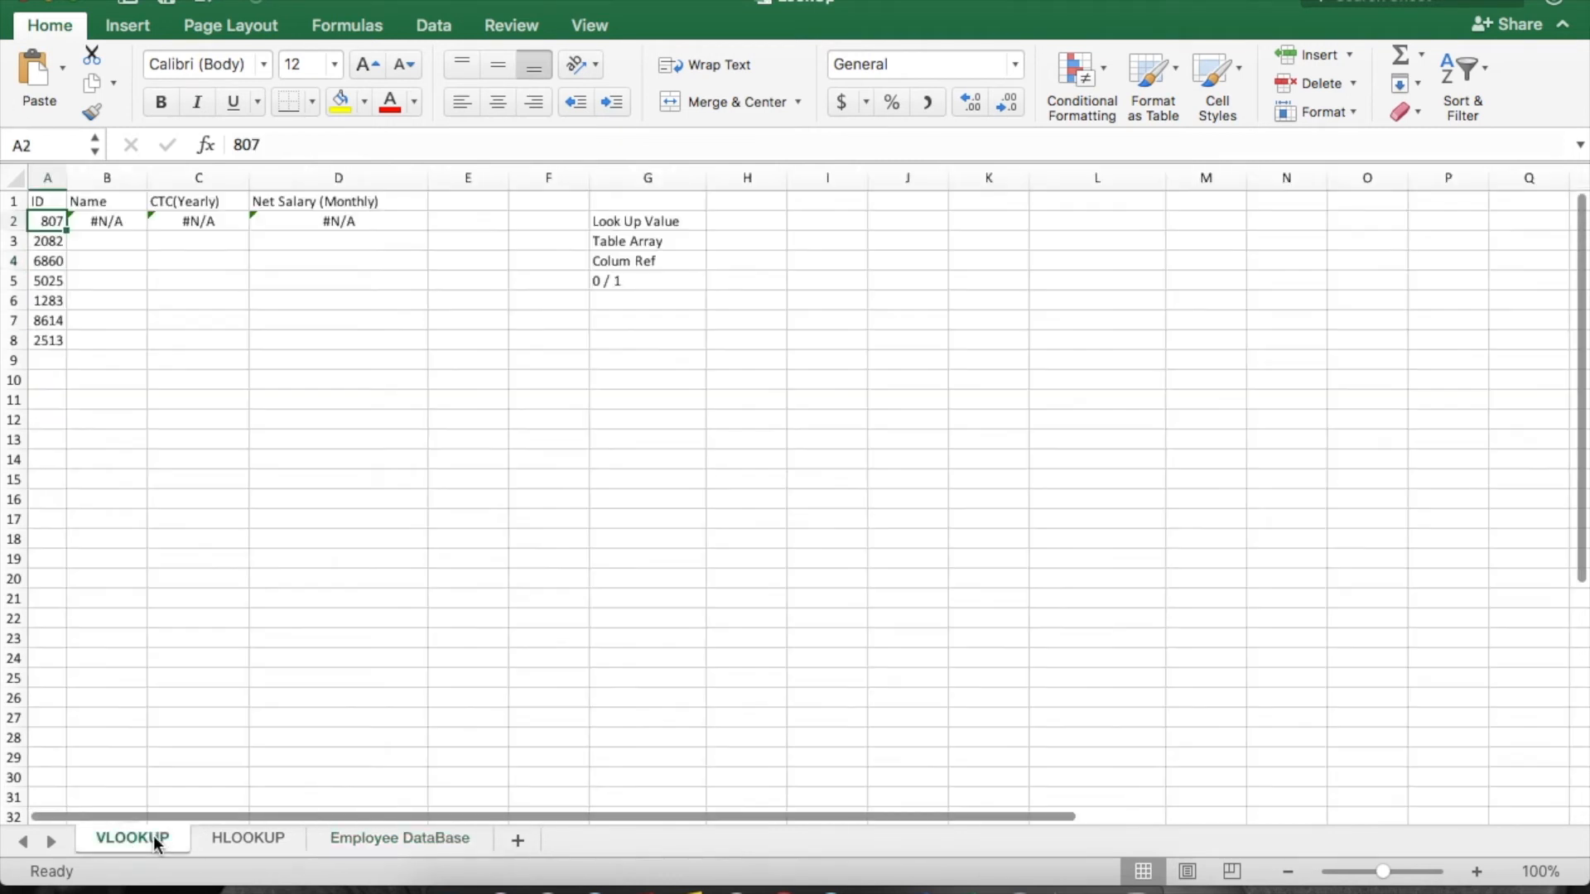
pyautogui.click(384, 837)
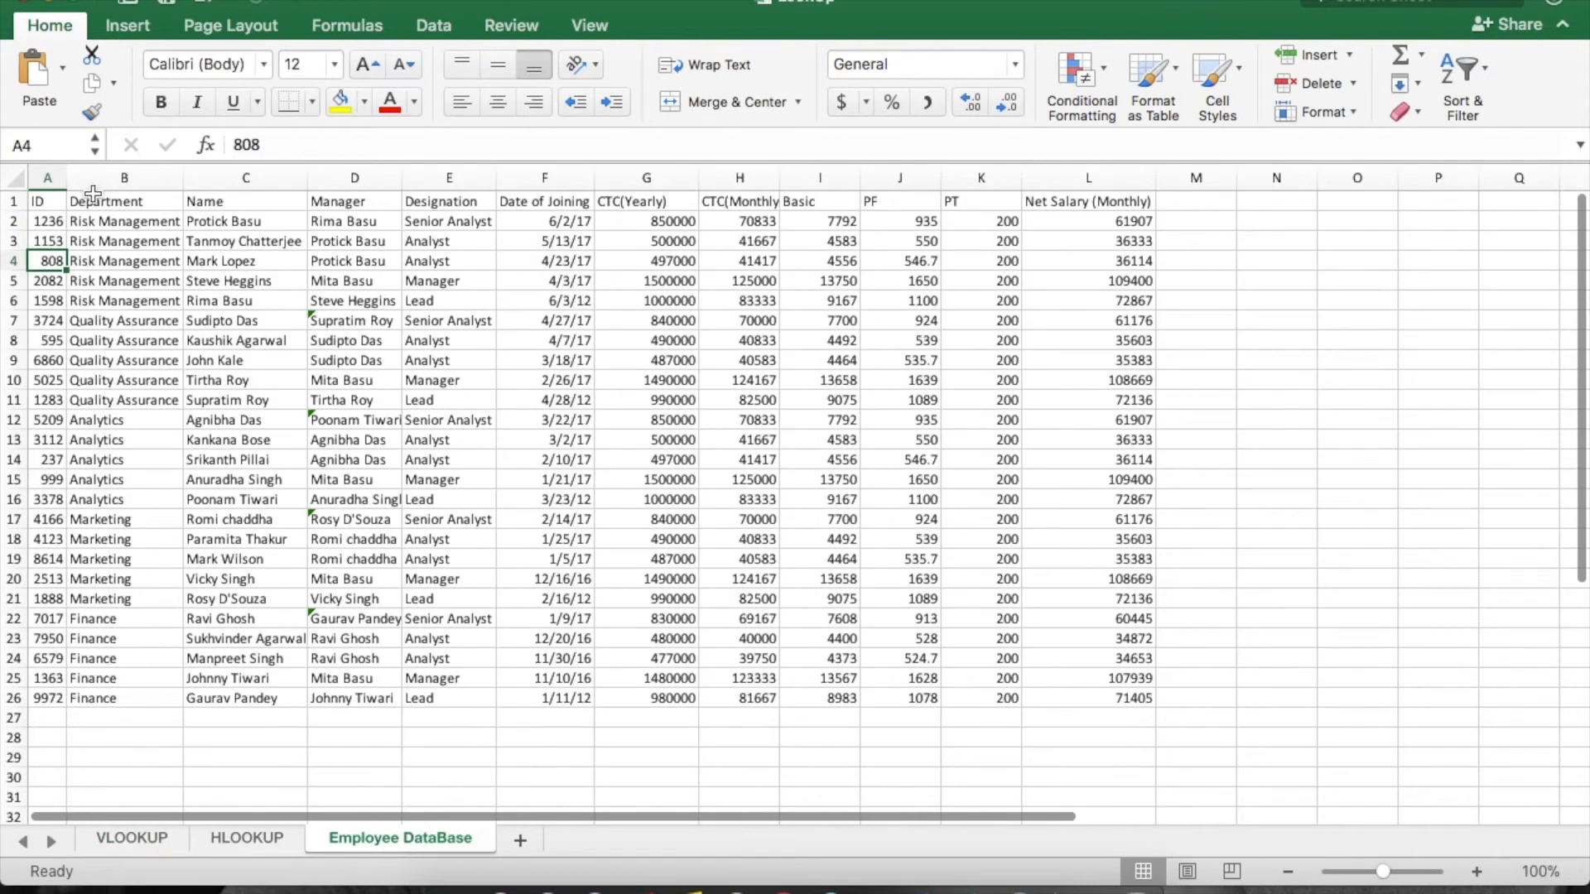
pyautogui.moveTo(54, 215); pyautogui.dragTo(52, 722)
pyautogui.click(128, 839)
pyautogui.write('807')
pyautogui.press('Return')
pyautogui.press('Up')
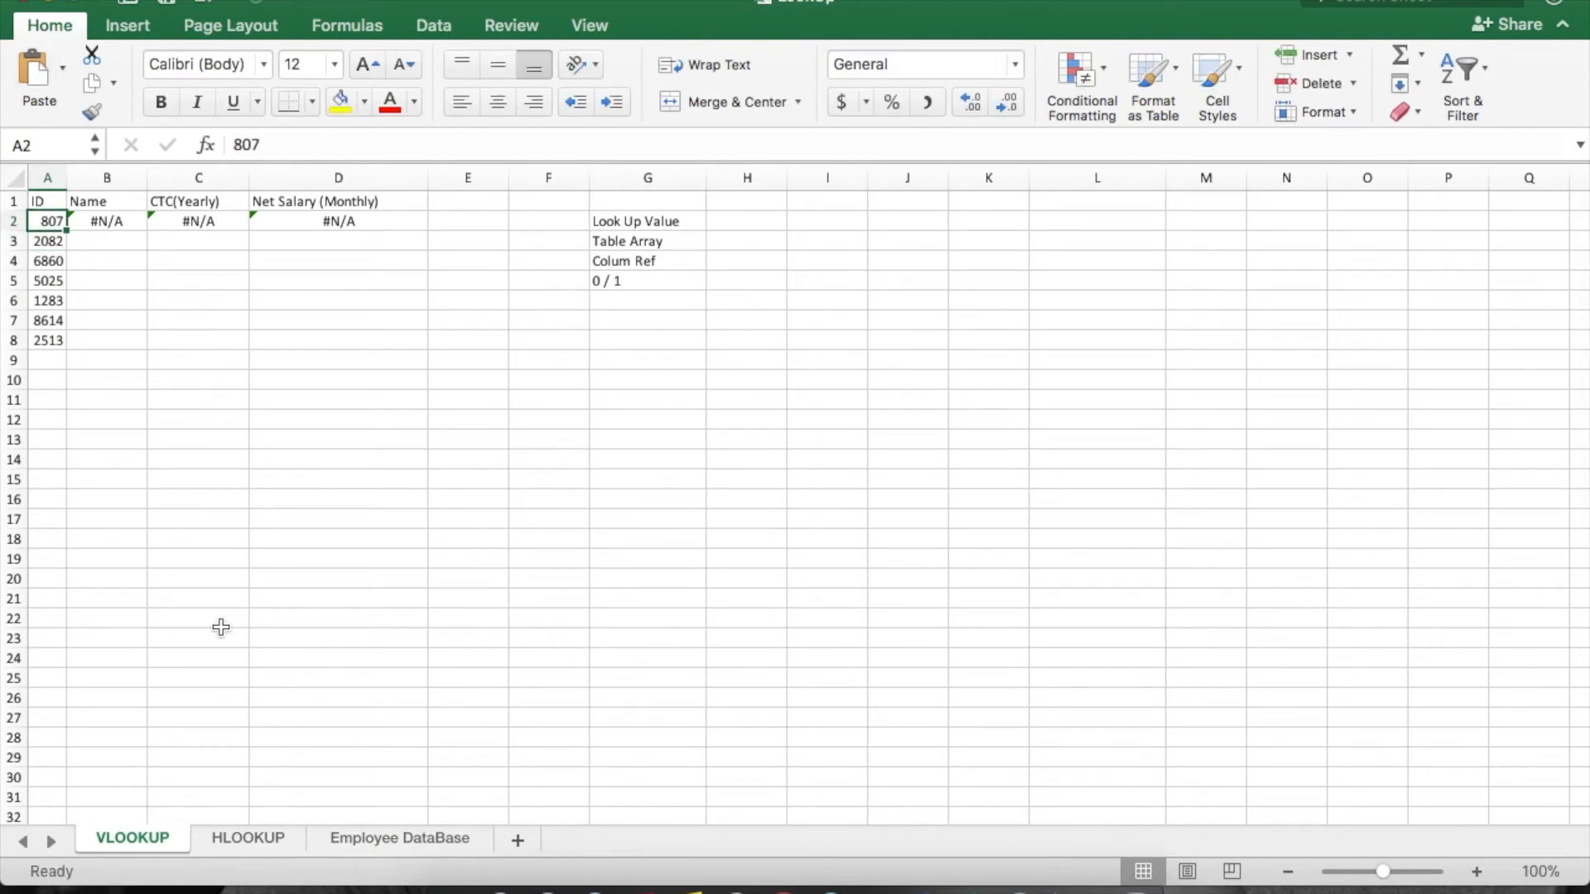
# Restore the original employee ID in cell A4 of the Employee DataBase sheet and return to the VLOOKUP sheet.
pyautogui.click(393, 839)
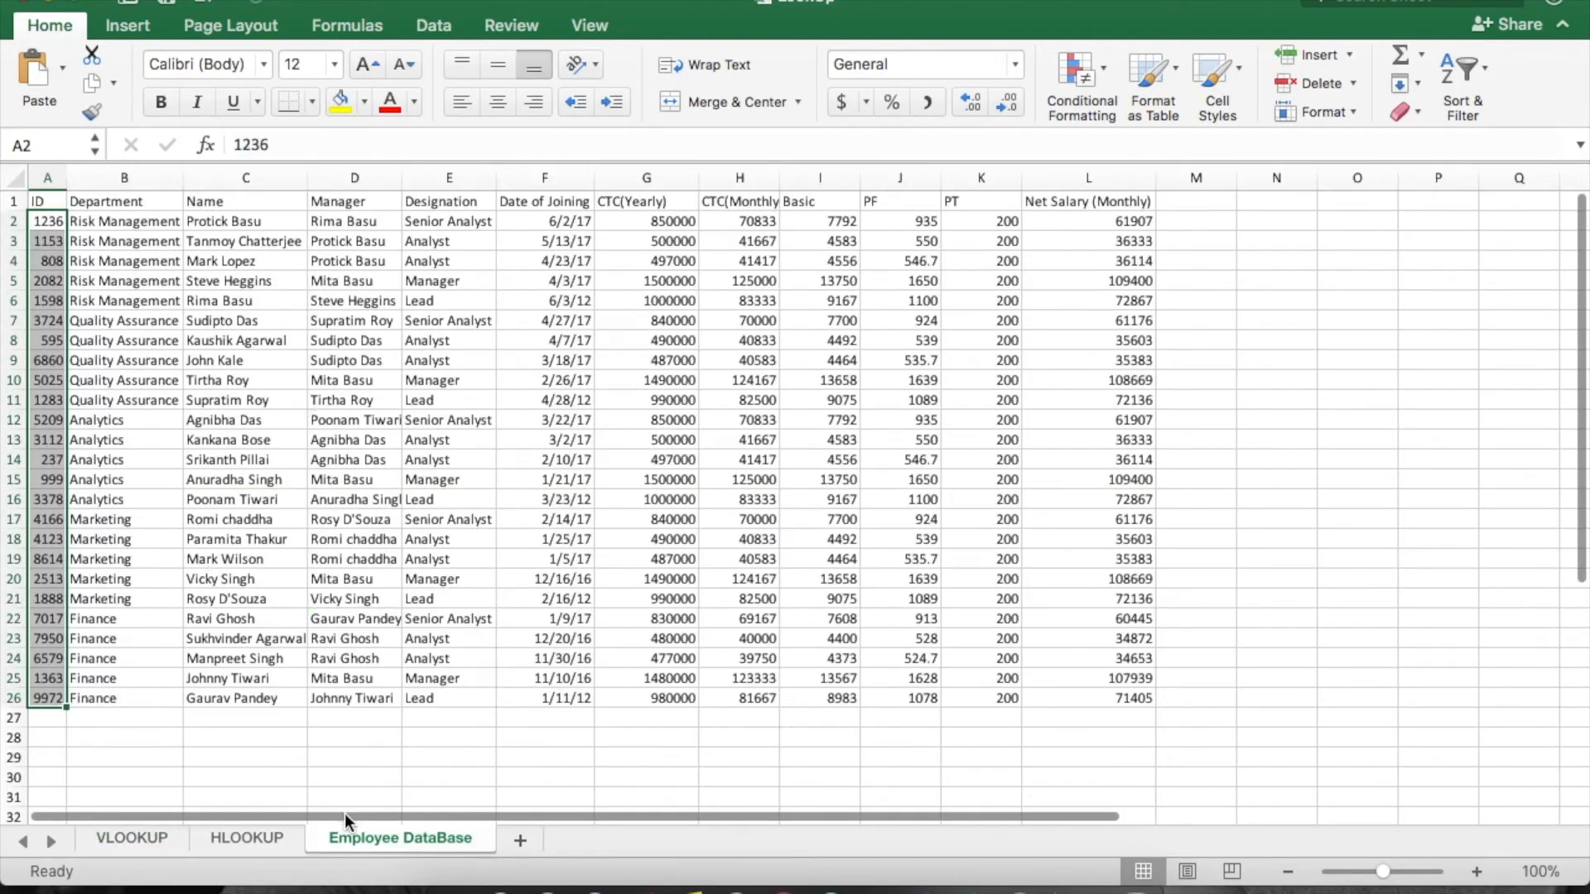
pyautogui.click(48, 259)
pyautogui.write('807')
pyautogui.press('Return')
pyautogui.press('Up')
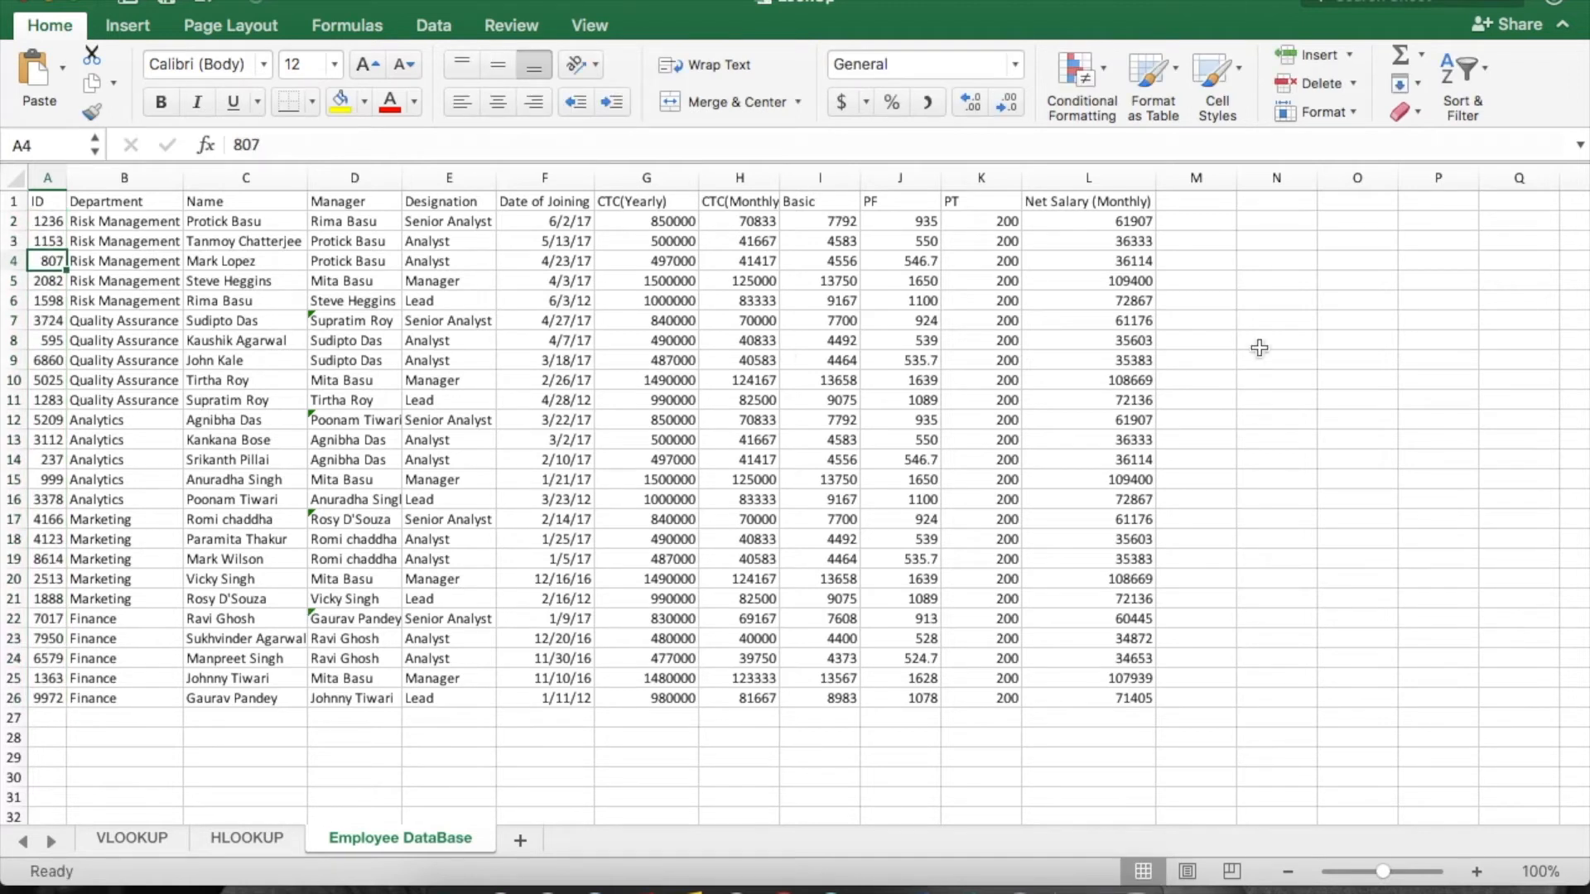
pyautogui.click(110, 838)
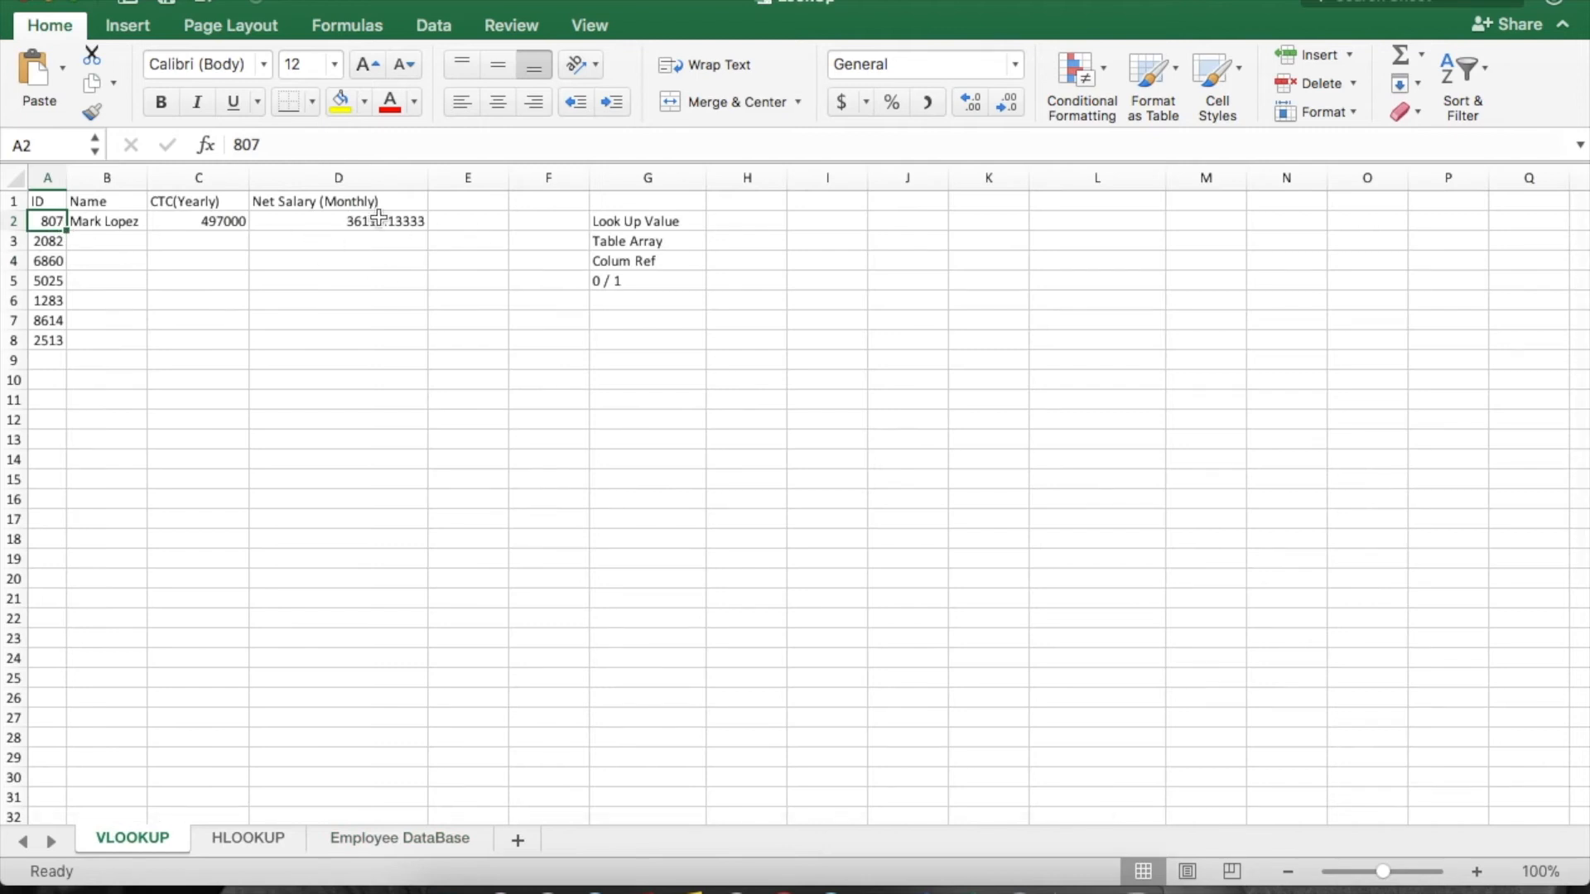
# Clear the VLOOKUP argument notes from range F1:G9 of the VLOOKUP sheet.
pyautogui.click(115, 221)
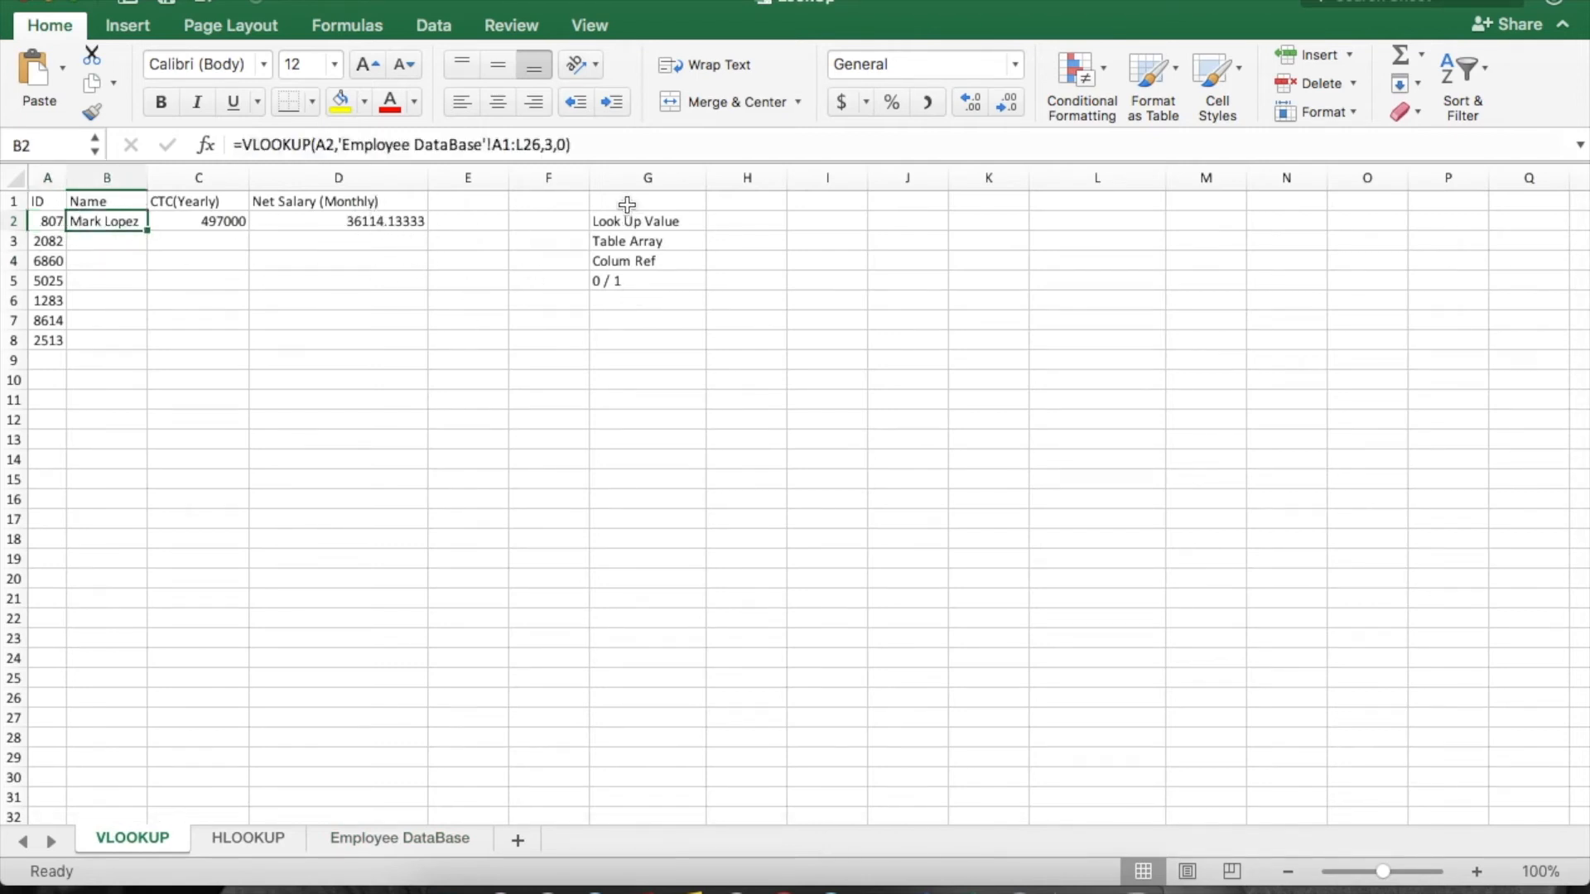
pyautogui.moveTo(568, 198); pyautogui.dragTo(687, 362)
pyautogui.press('Delete')
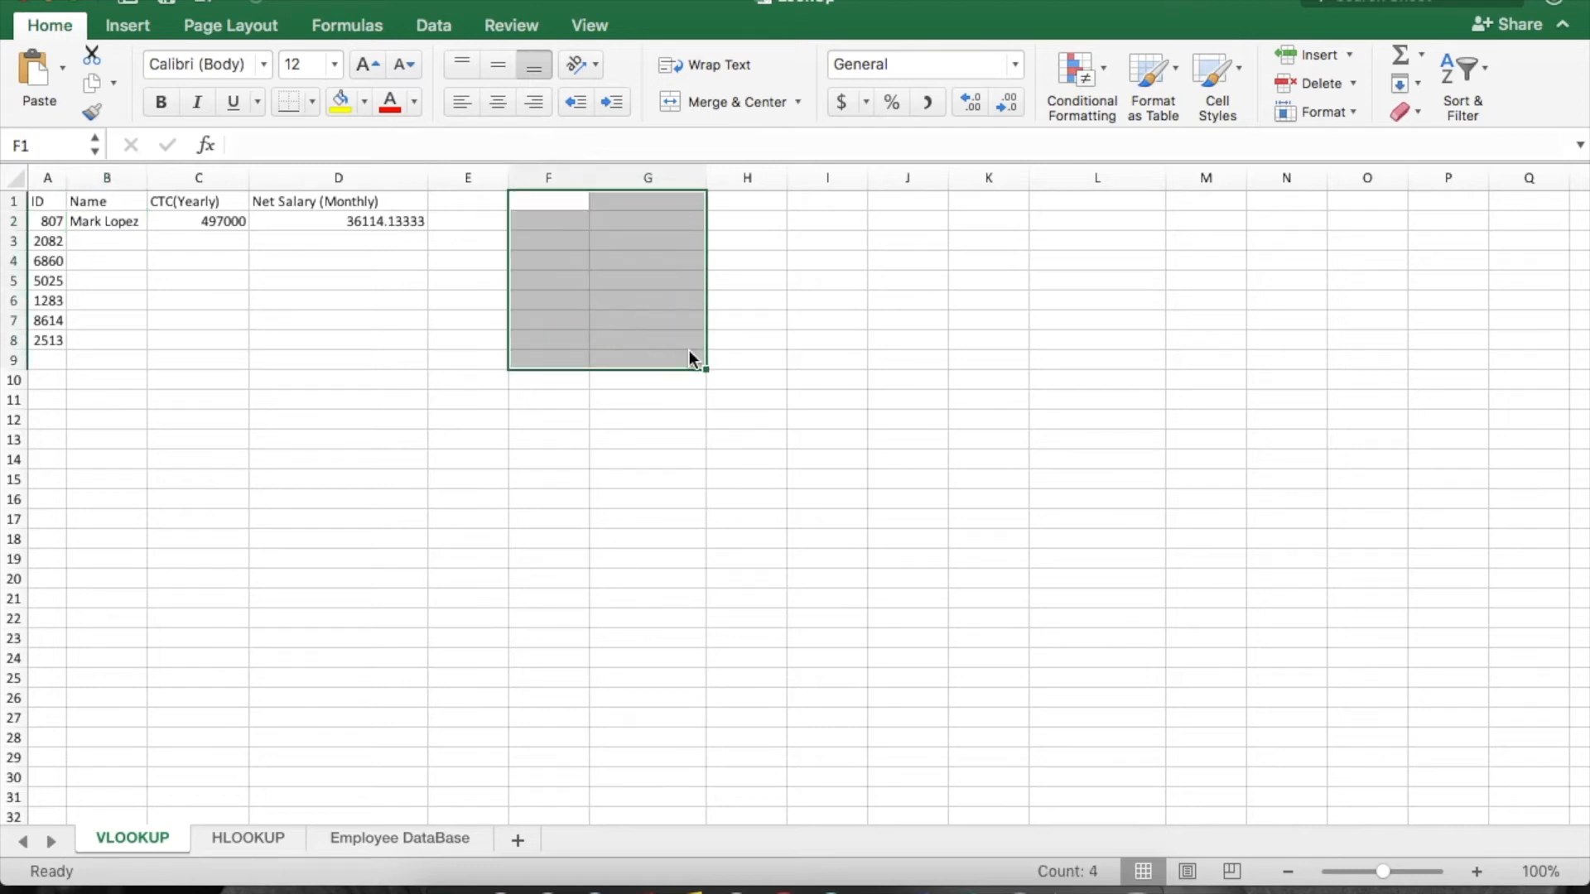
# Fill the Name formula from B2 down through B8.
pyautogui.click(115, 244)
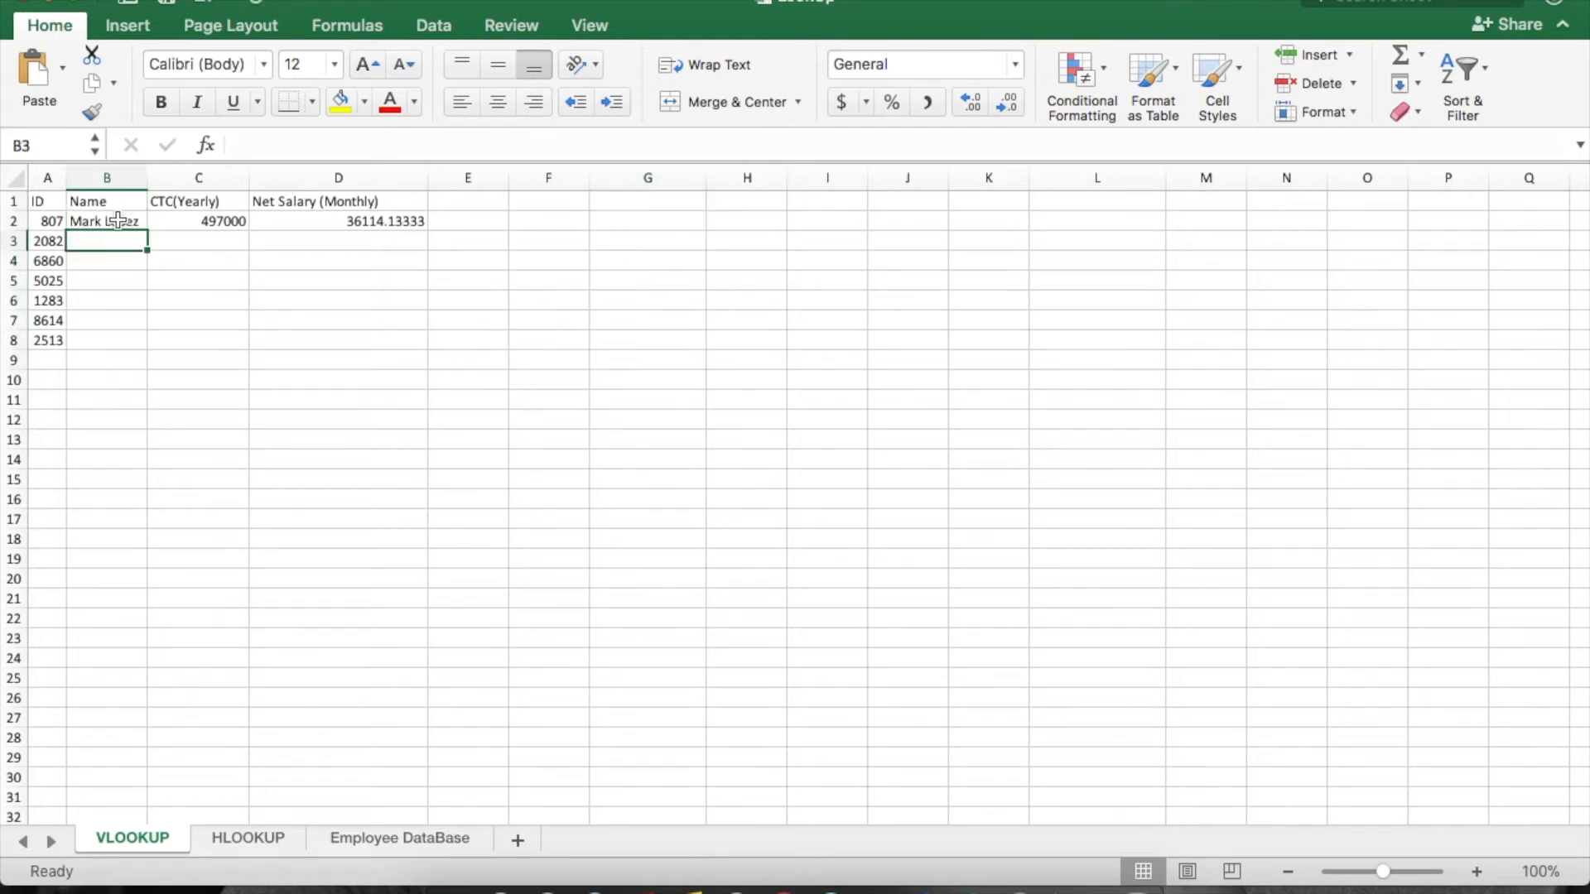
pyautogui.click(114, 221)
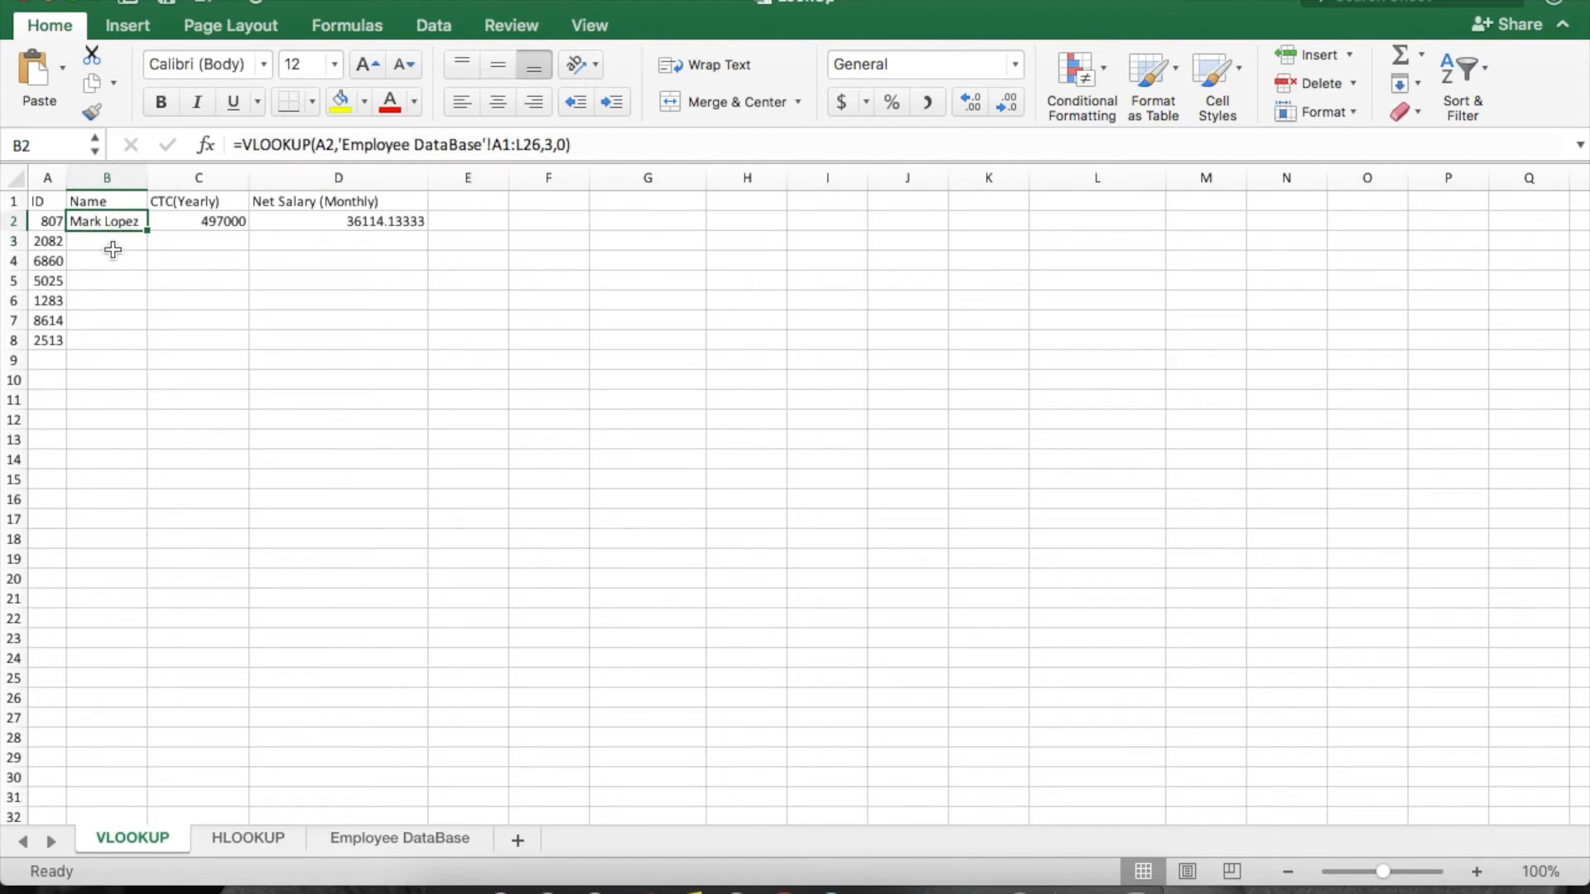
pyautogui.hotkey('shift', 'Down')
pyautogui.hotkey('shift', 'Down')
pyautogui.hotkey('shift', 'Down')
pyautogui.hotkey('shift', 'Down')
pyautogui.hotkey('shift', 'Down')
pyautogui.hotkey('shift', 'Down')
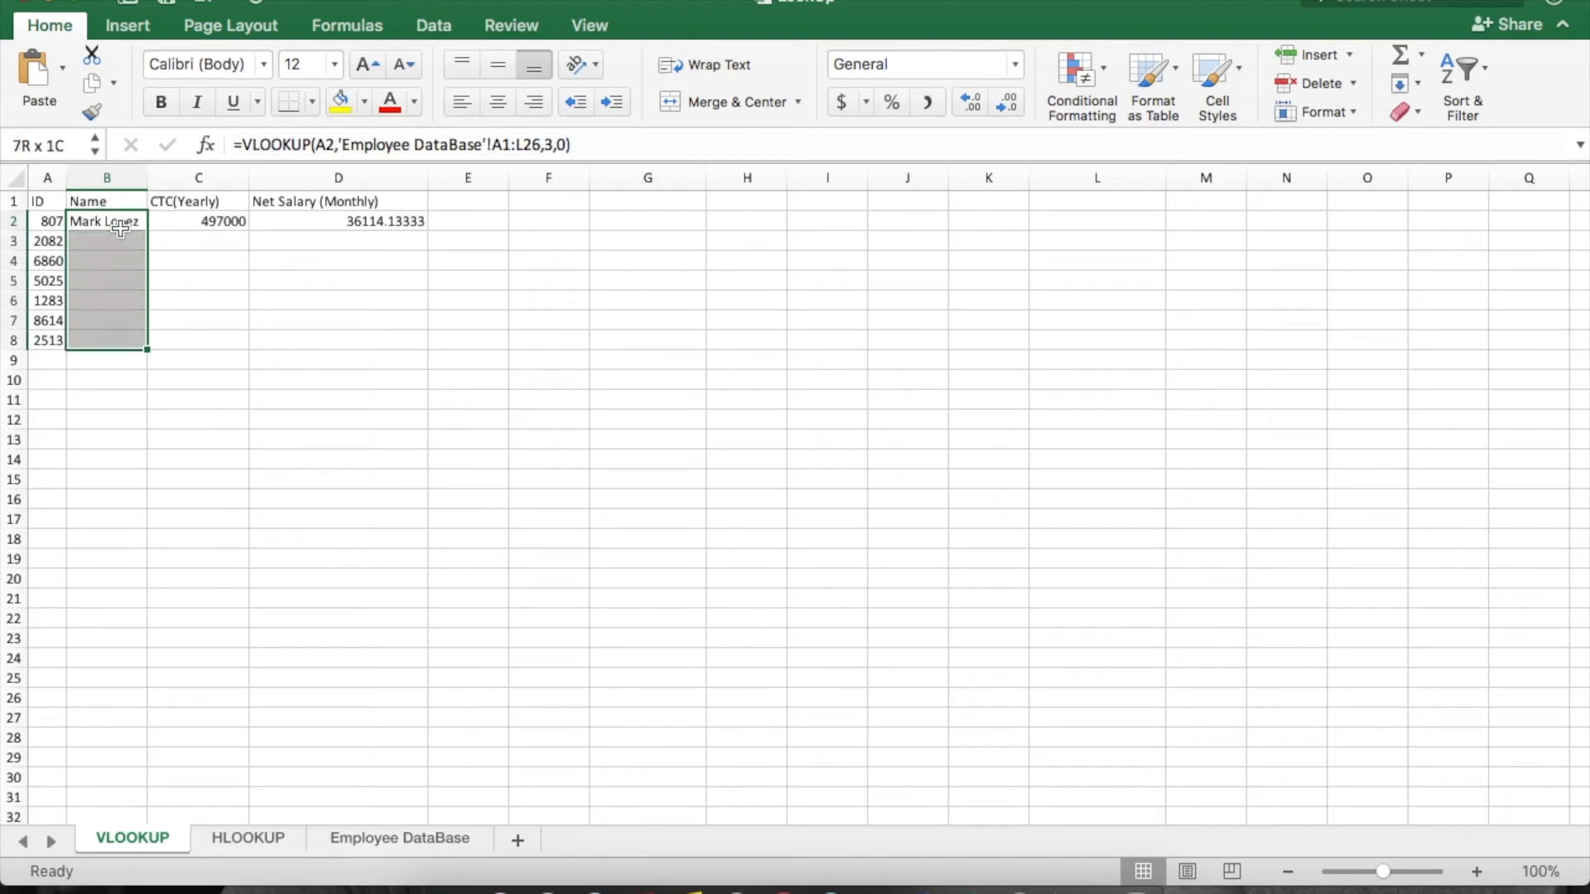
pyautogui.hotkey('ctrl', 'd')
# Step through the filled Name cells B2:B8 to inspect their formulas, finishing on B3.
pyautogui.press('Down')
pyautogui.press('Down')
pyautogui.press('Down')
pyautogui.press('Down')
pyautogui.press('Down')
pyautogui.press('Down')
pyautogui.press('Down')
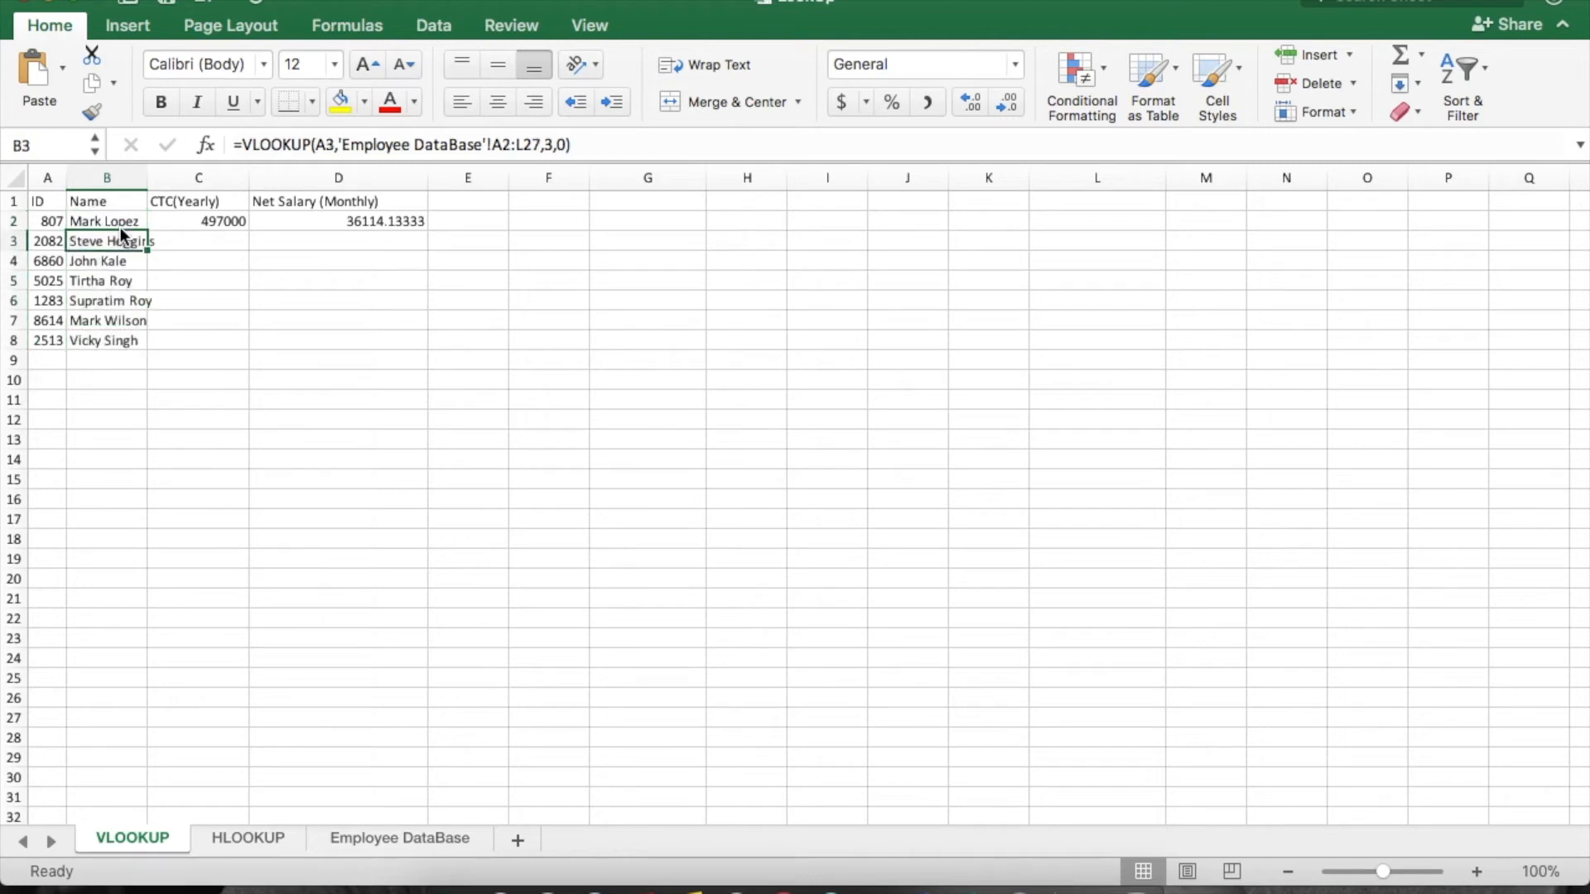
pyautogui.press('Up')
pyautogui.press('Up')
pyautogui.press('Up')
pyautogui.press('Up')
pyautogui.press('Up')
pyautogui.press('Up')
pyautogui.press('Up')
pyautogui.press('Down')
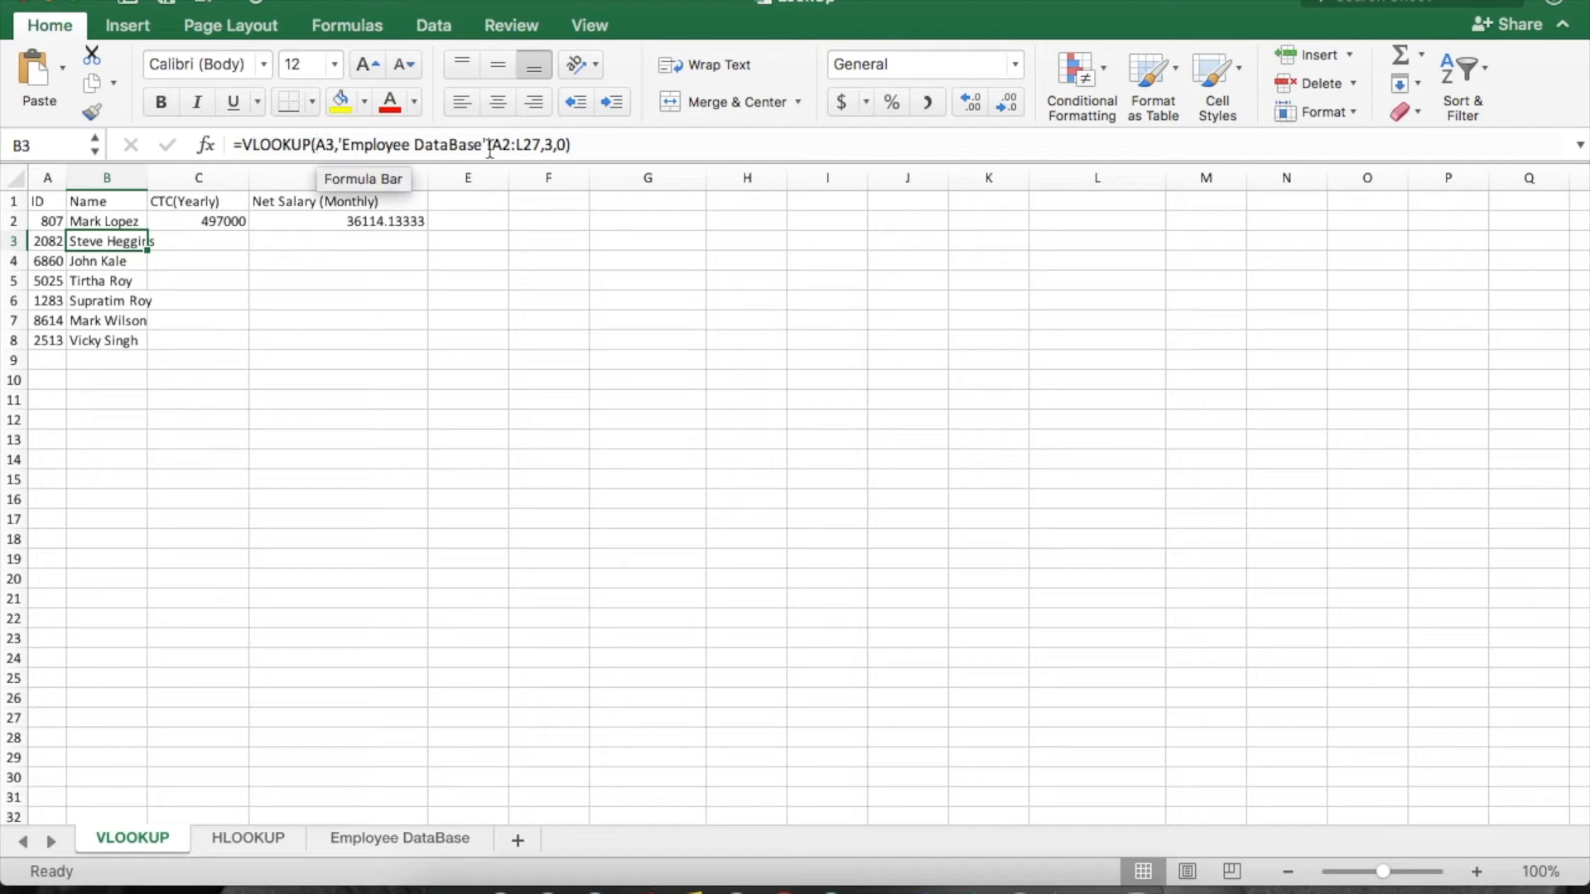
# Compare the table array reference in the B3 formula with the one in B2.
pyautogui.click(541, 146)
pyautogui.moveTo(541, 146); pyautogui.dragTo(497, 146)
pyautogui.press('Escape')
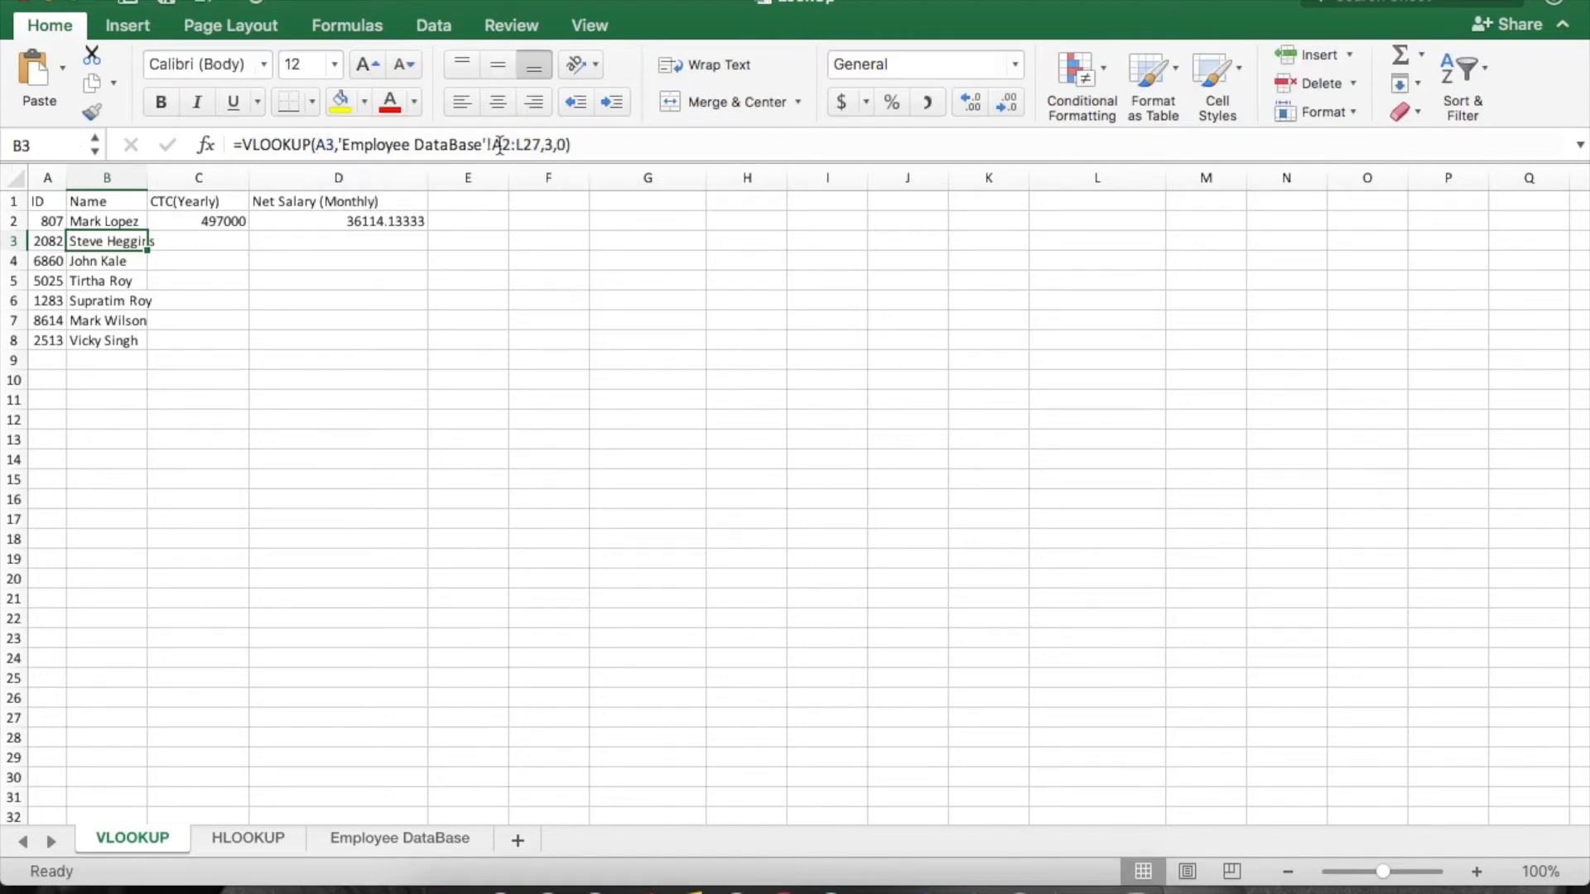
pyautogui.press('Up')
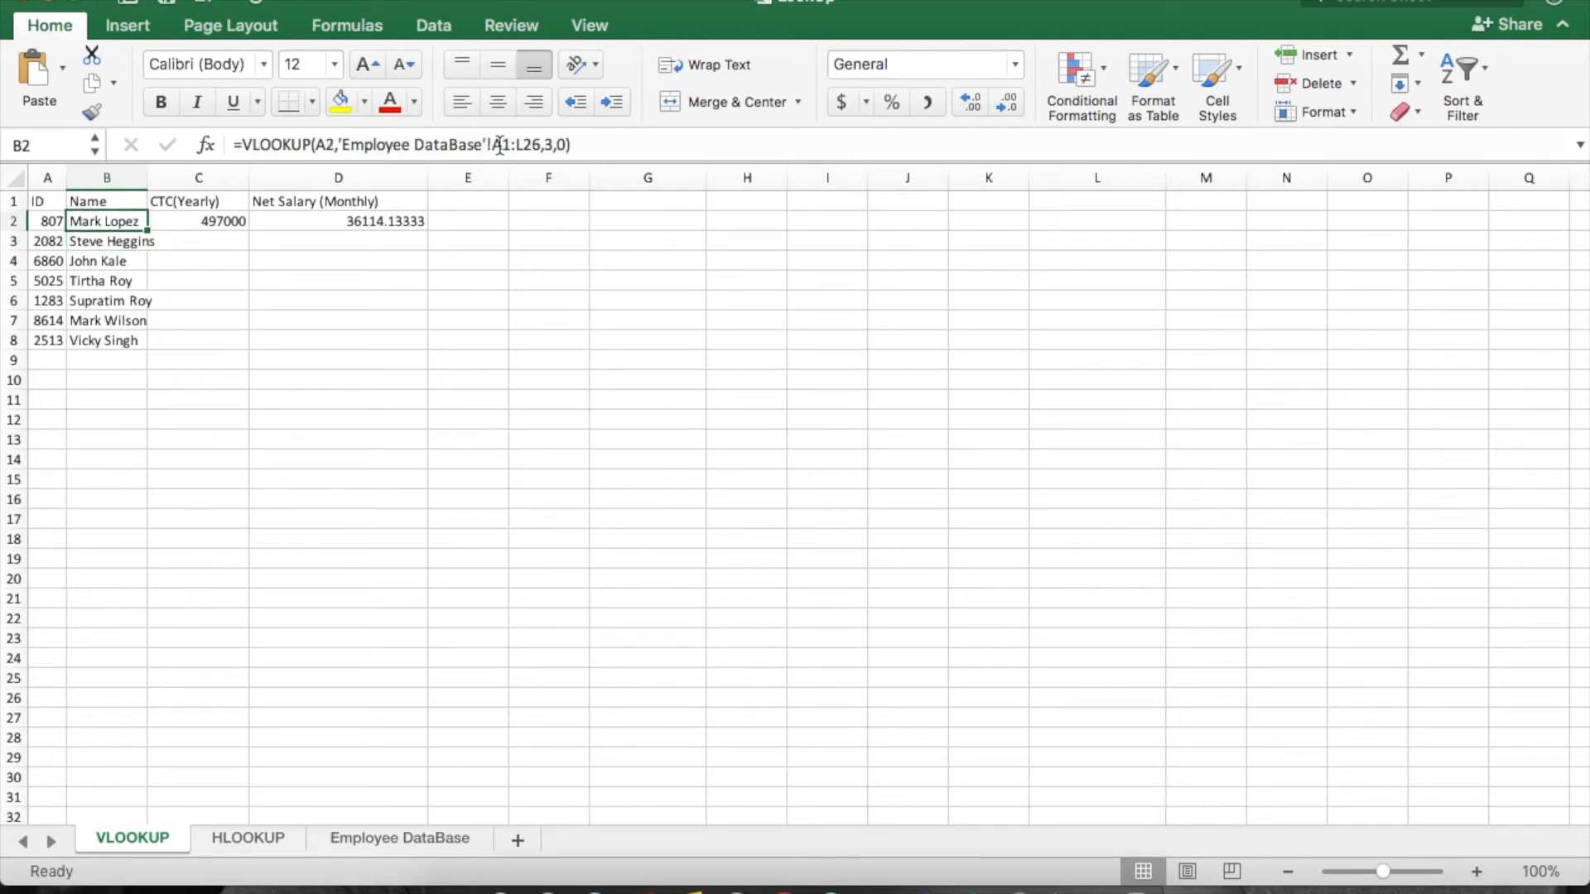
pyautogui.press('Down')
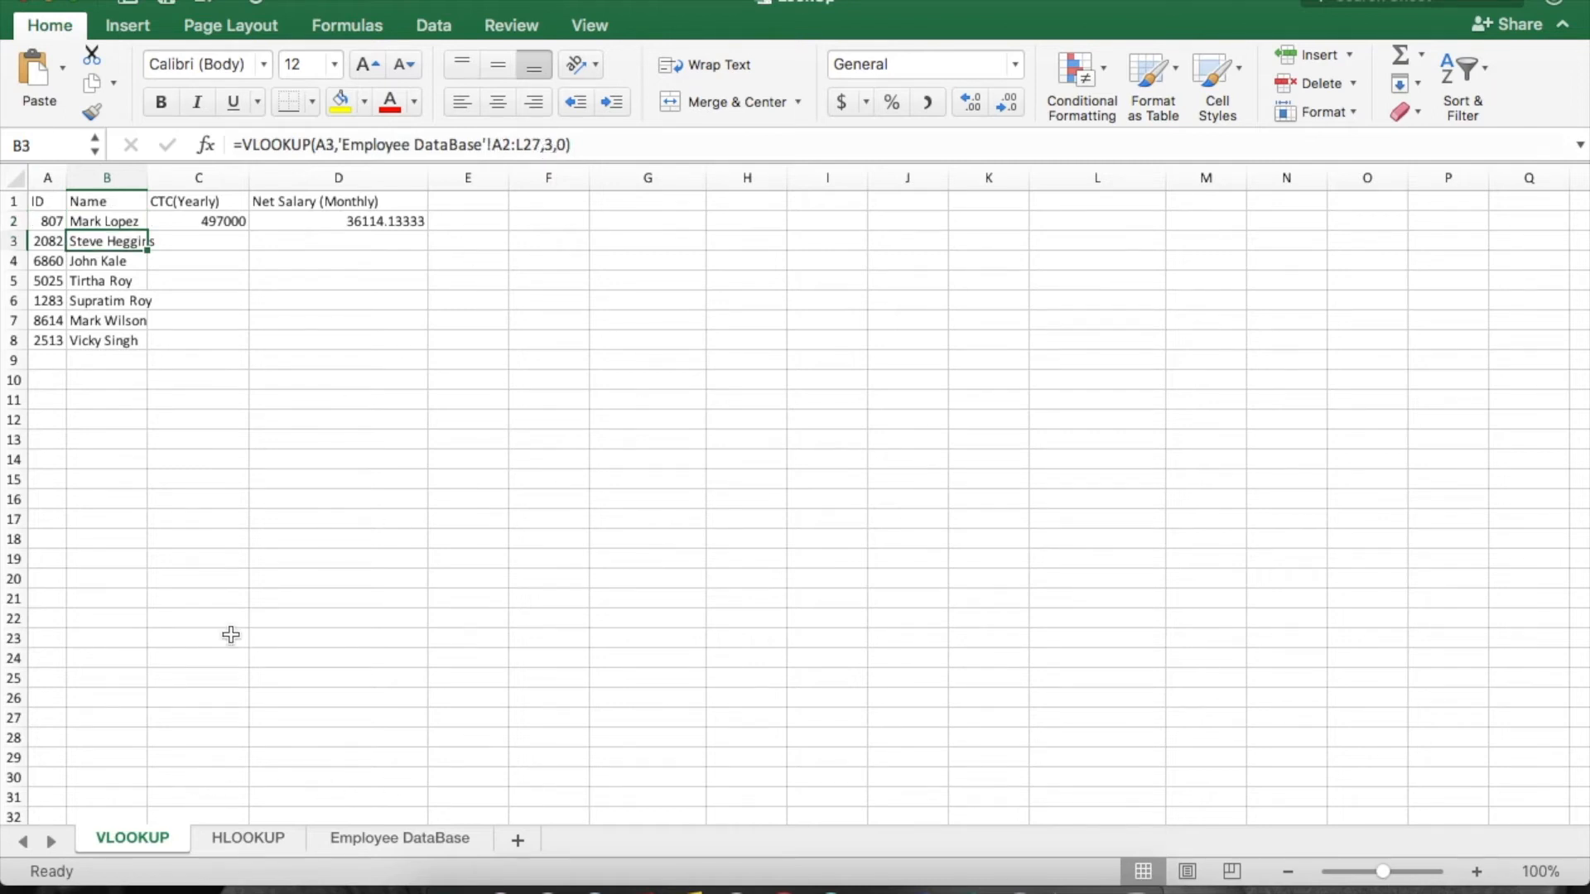
# Highlight the complete table A1:L26 on the Employee DataBase sheet as the table array used by B2.
pyautogui.click(377, 840)
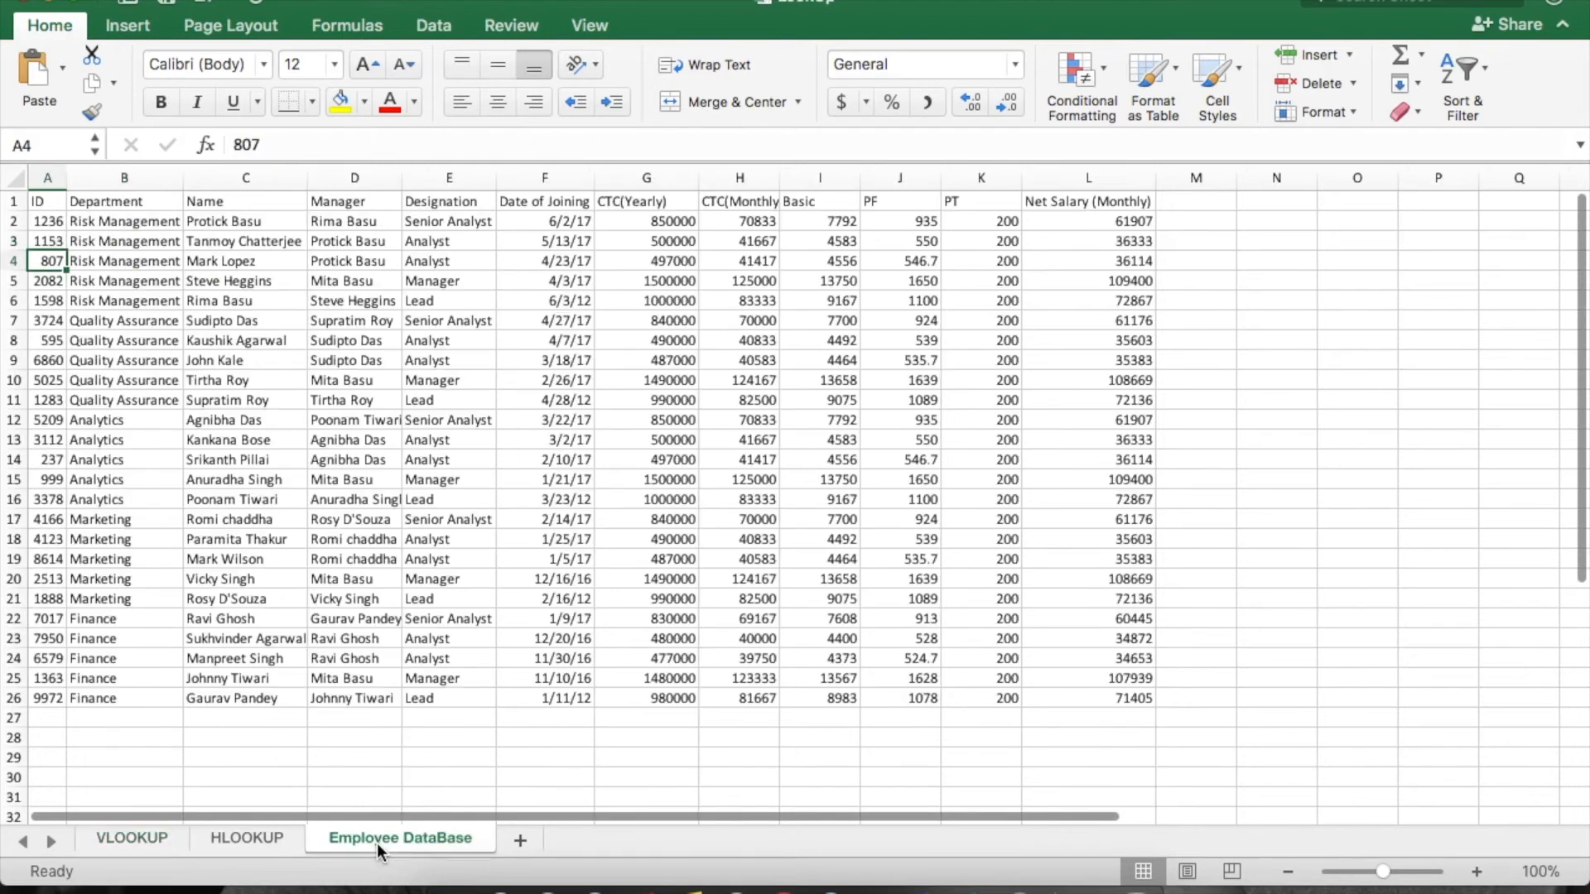
pyautogui.click(48, 219)
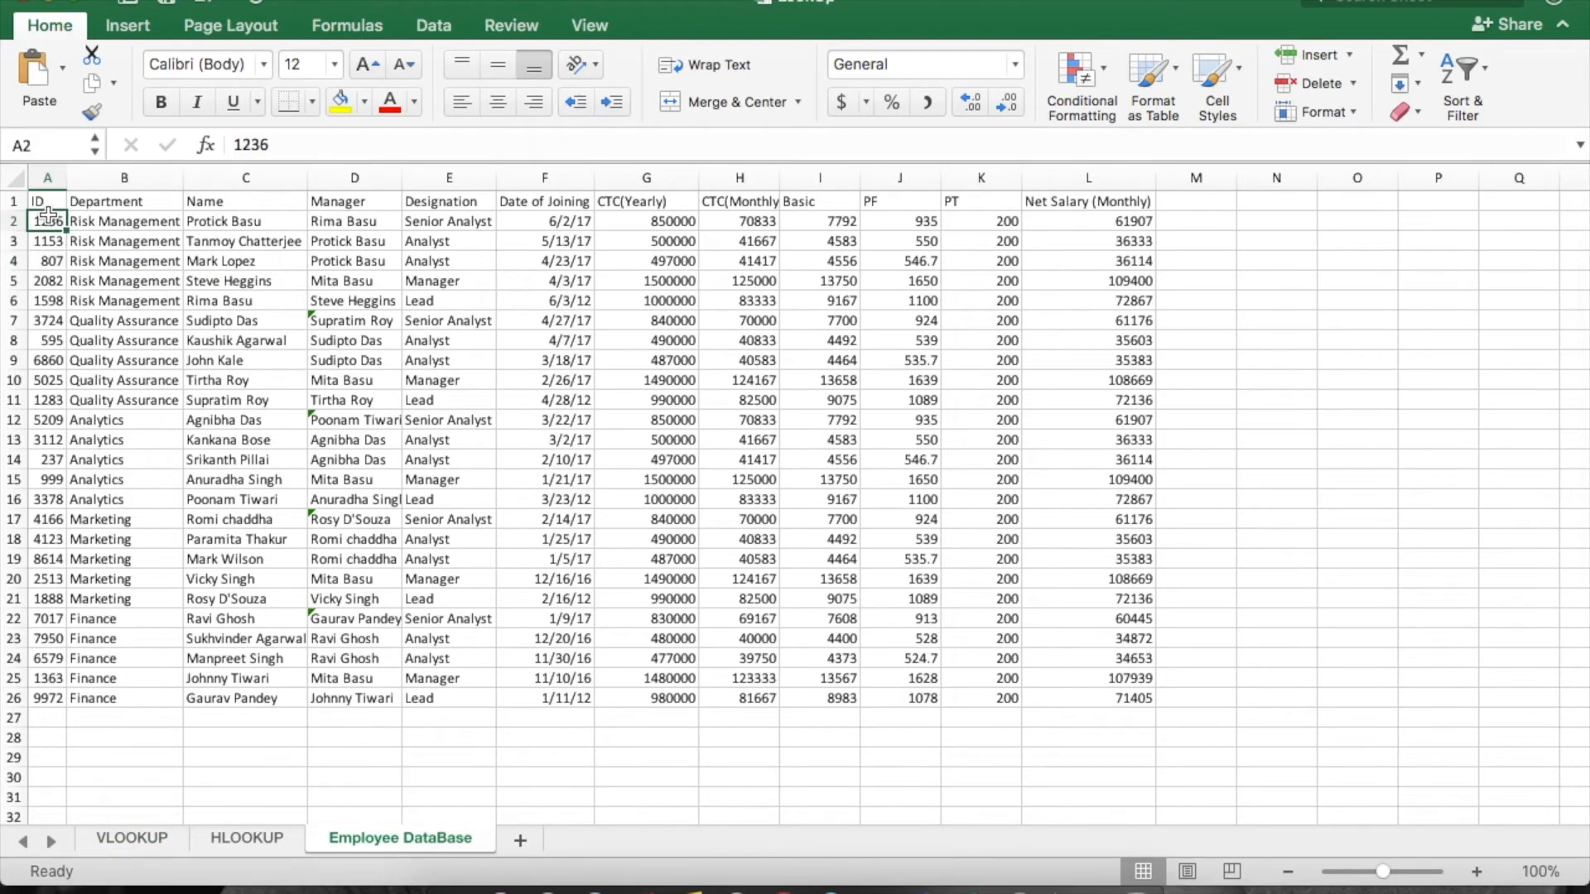
pyautogui.click(44, 197)
pyautogui.hotkey('ctrl', 'shift', 'Right')
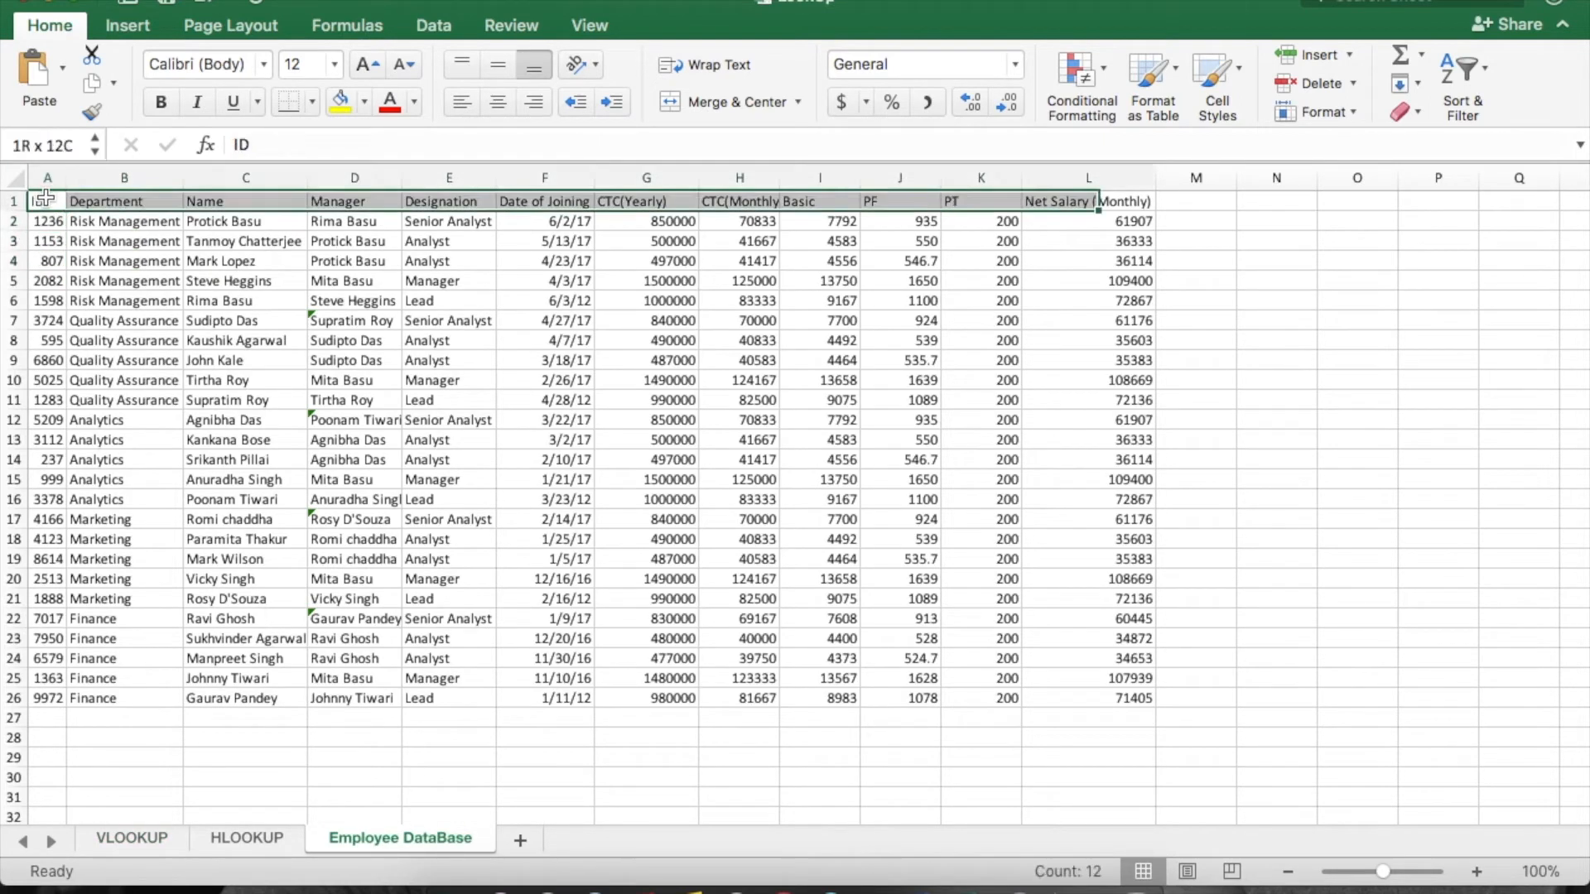
pyautogui.hotkey('ctrl', 'shift', 'Down')
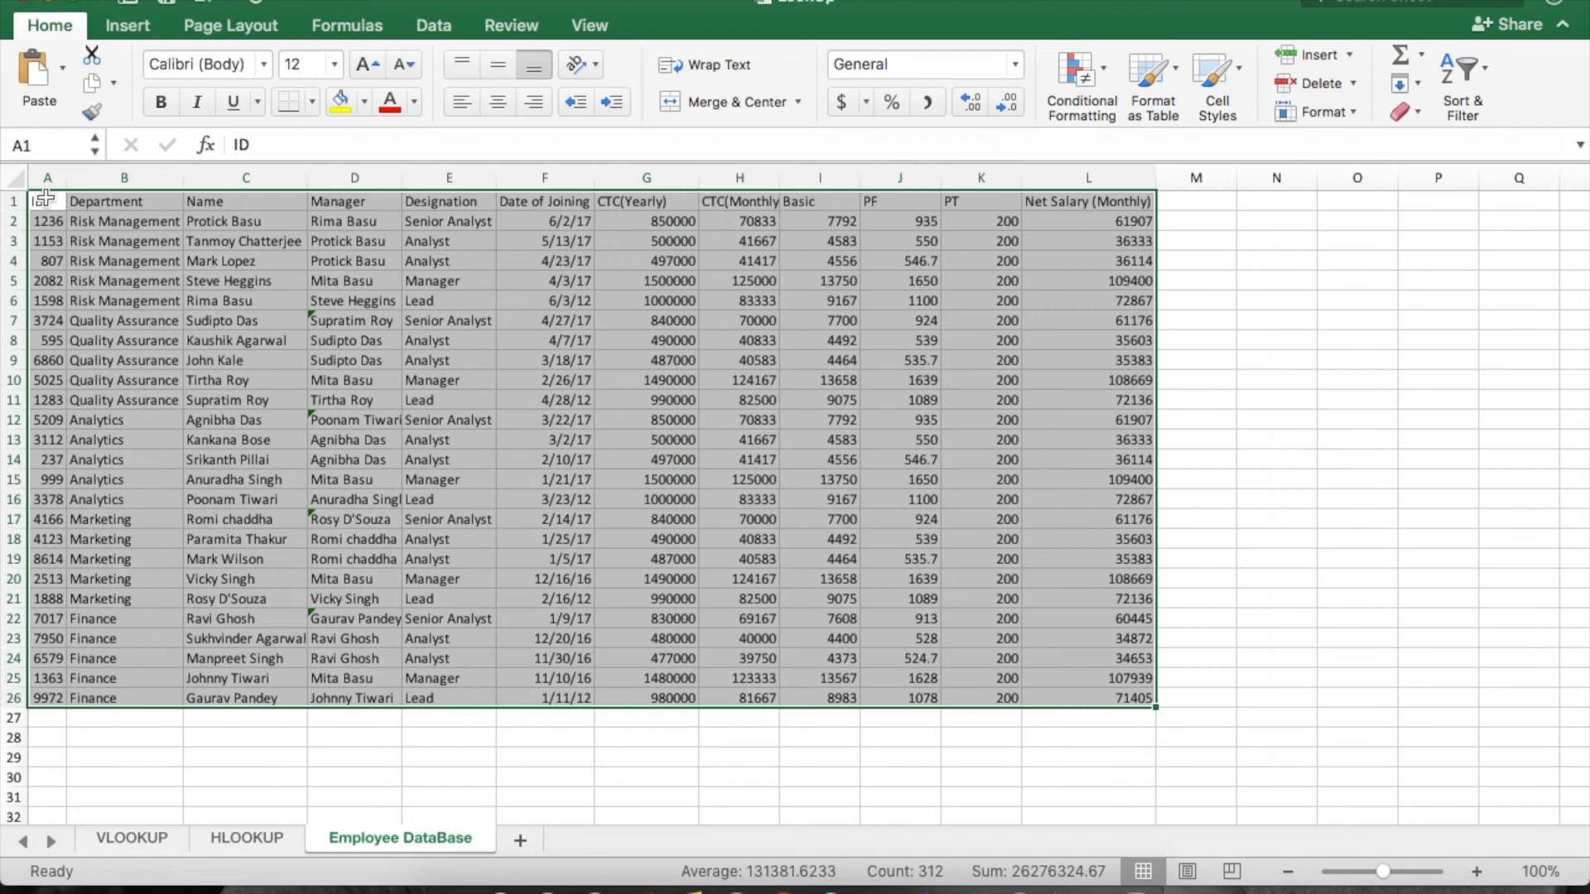
# Illustrate the shifting table array by selecting the data from A2 and from A3 to L28, and reselect B2 on the VLOOKUP sheet.
pyautogui.press('Down')
pyautogui.hotkey('ctrl', 'shift', 'Right')
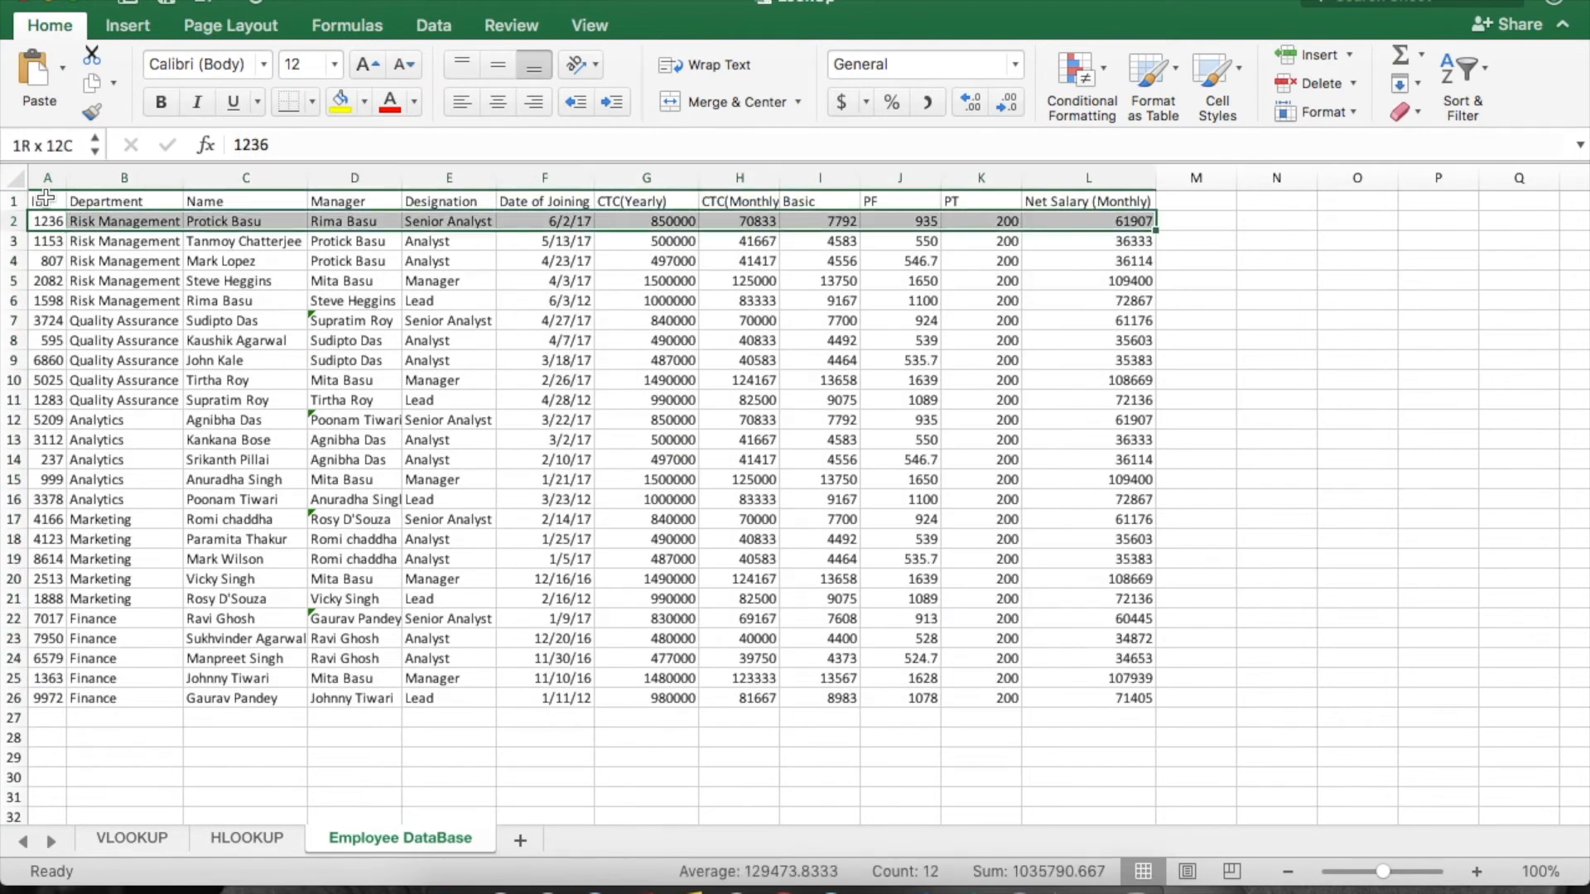
pyautogui.hotkey('ctrl', 'shift', 'Down')
pyautogui.press('Down')
pyautogui.hotkey('ctrl', 'shift', 'Right')
pyautogui.hotkey('ctrl', 'shift', 'Down')
pyautogui.hotkey('shift', 'Down')
pyautogui.hotkey('shift', 'Down')
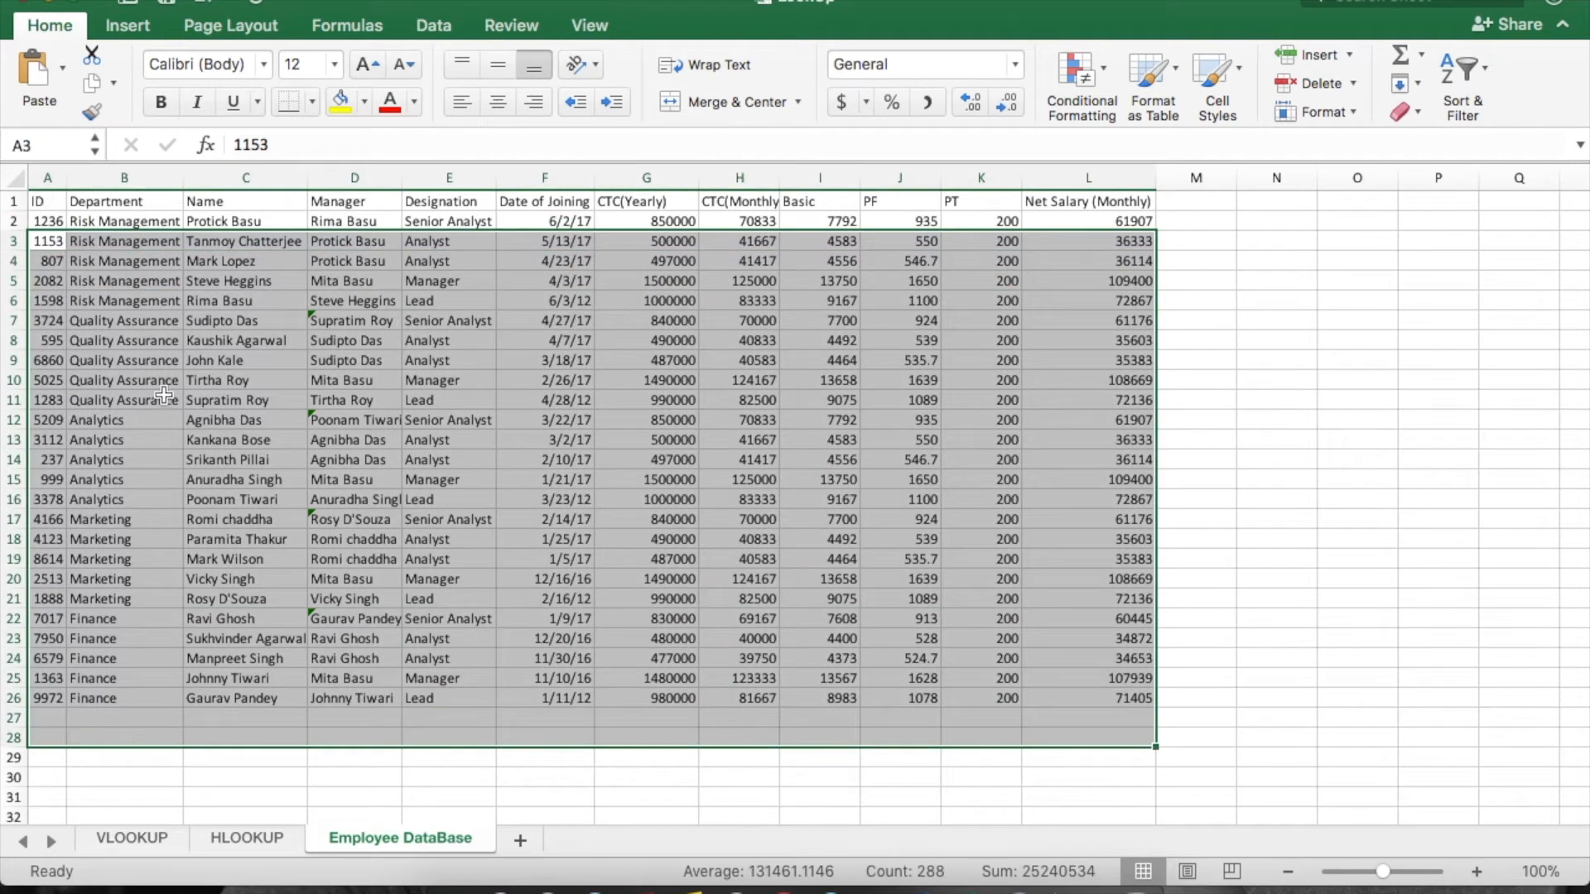
pyautogui.click(136, 836)
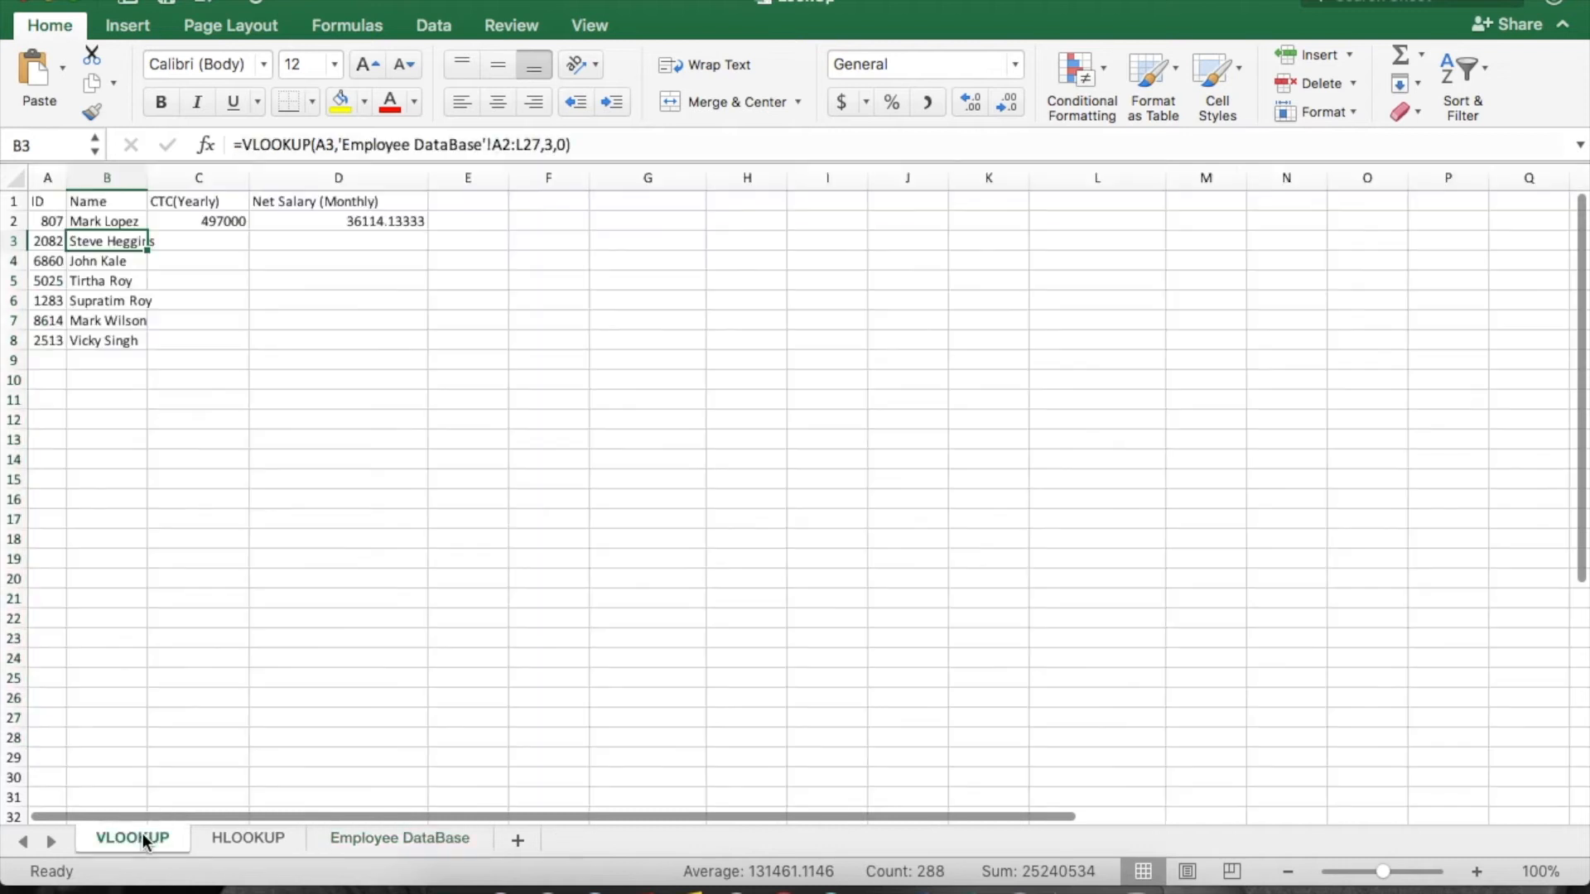
pyautogui.click(120, 223)
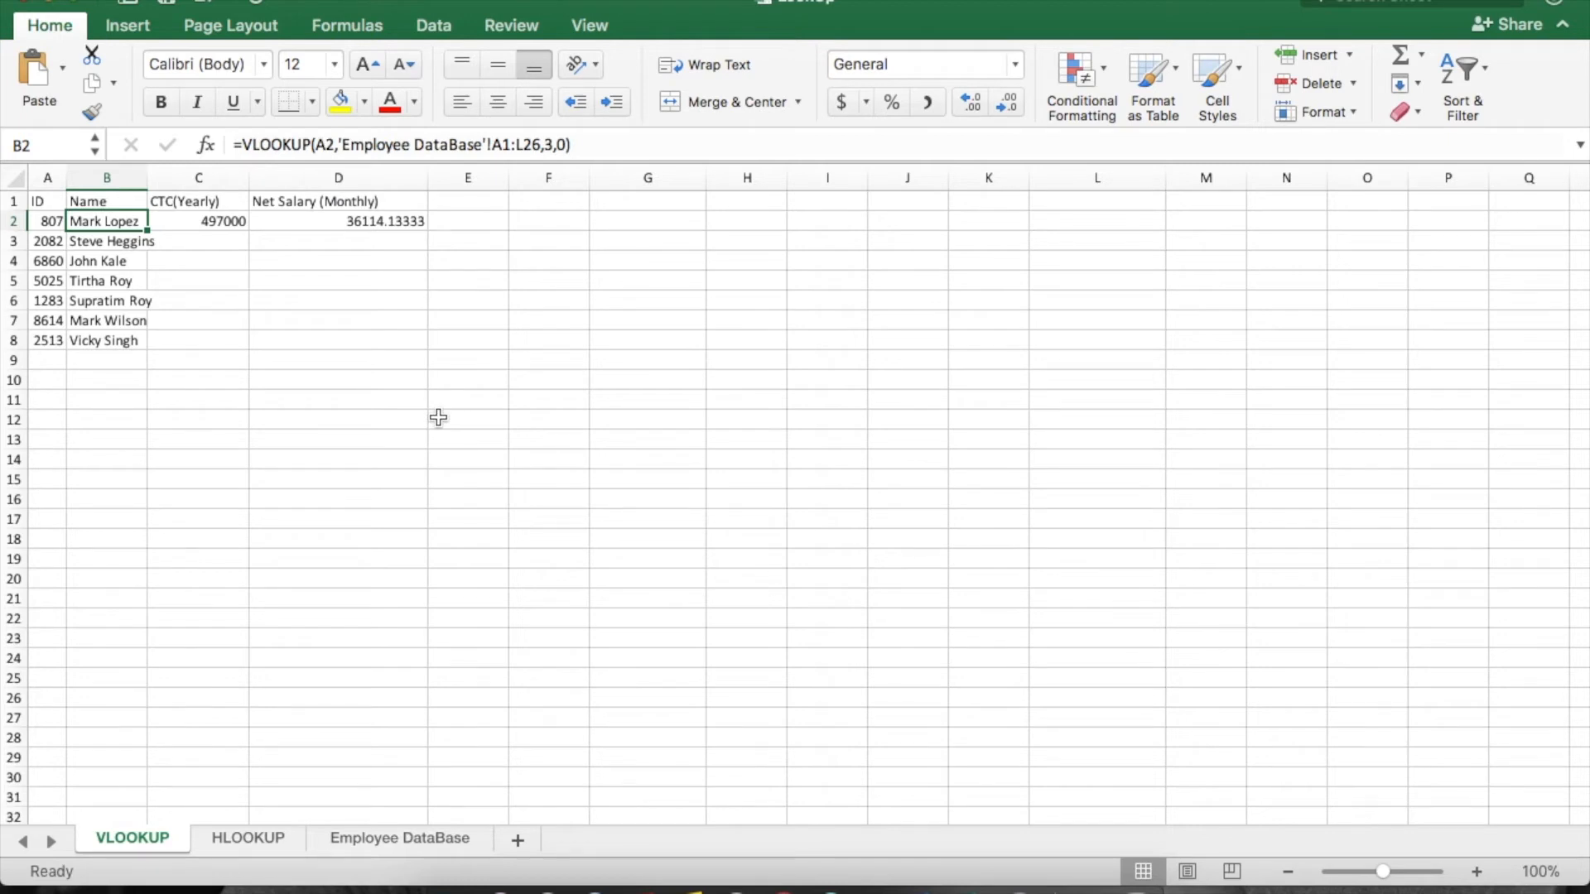
# Highlight the filled Name cells B2:B8 beneath the first formula and reselect B2.
pyautogui.hotkey('shift', 'Down')
pyautogui.hotkey('shift', 'Down')
pyautogui.hotkey('shift', 'Down')
pyautogui.hotkey('shift', 'Down')
pyautogui.hotkey('shift', 'Down')
pyautogui.hotkey('shift', 'Down')
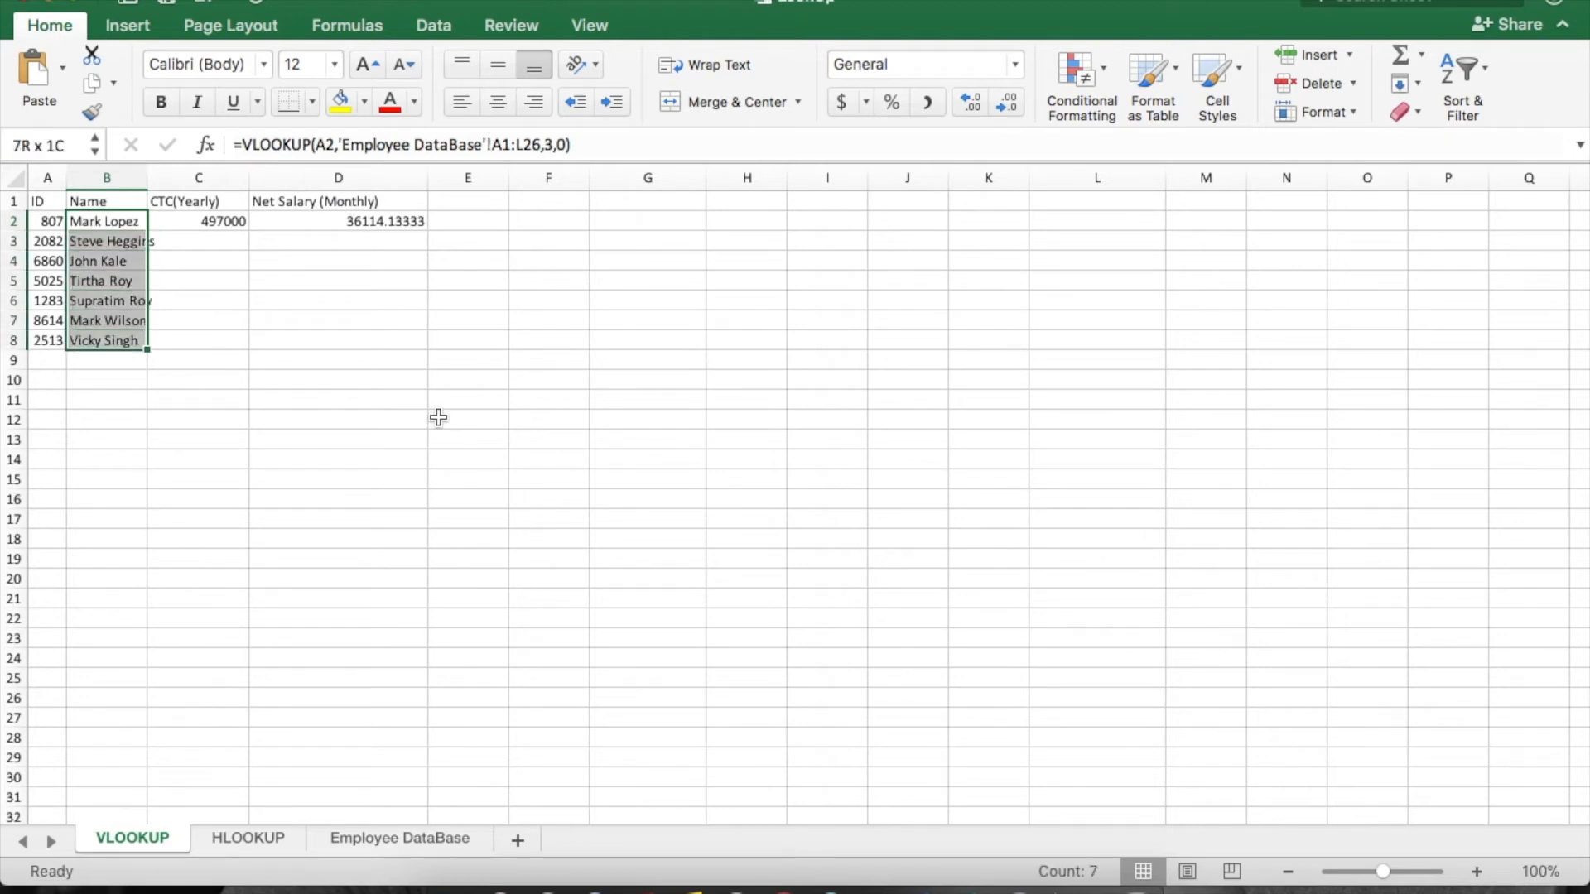
pyautogui.press('super+c')
pyautogui.press('Down')
pyautogui.press('Up')
pyautogui.hotkey('shift', 'Down')
pyautogui.hotkey('shift', 'Down')
pyautogui.hotkey('shift', 'Down')
pyautogui.hotkey('shift', 'Down')
pyautogui.hotkey('shift', 'Down')
pyautogui.hotkey('shift', 'Down')
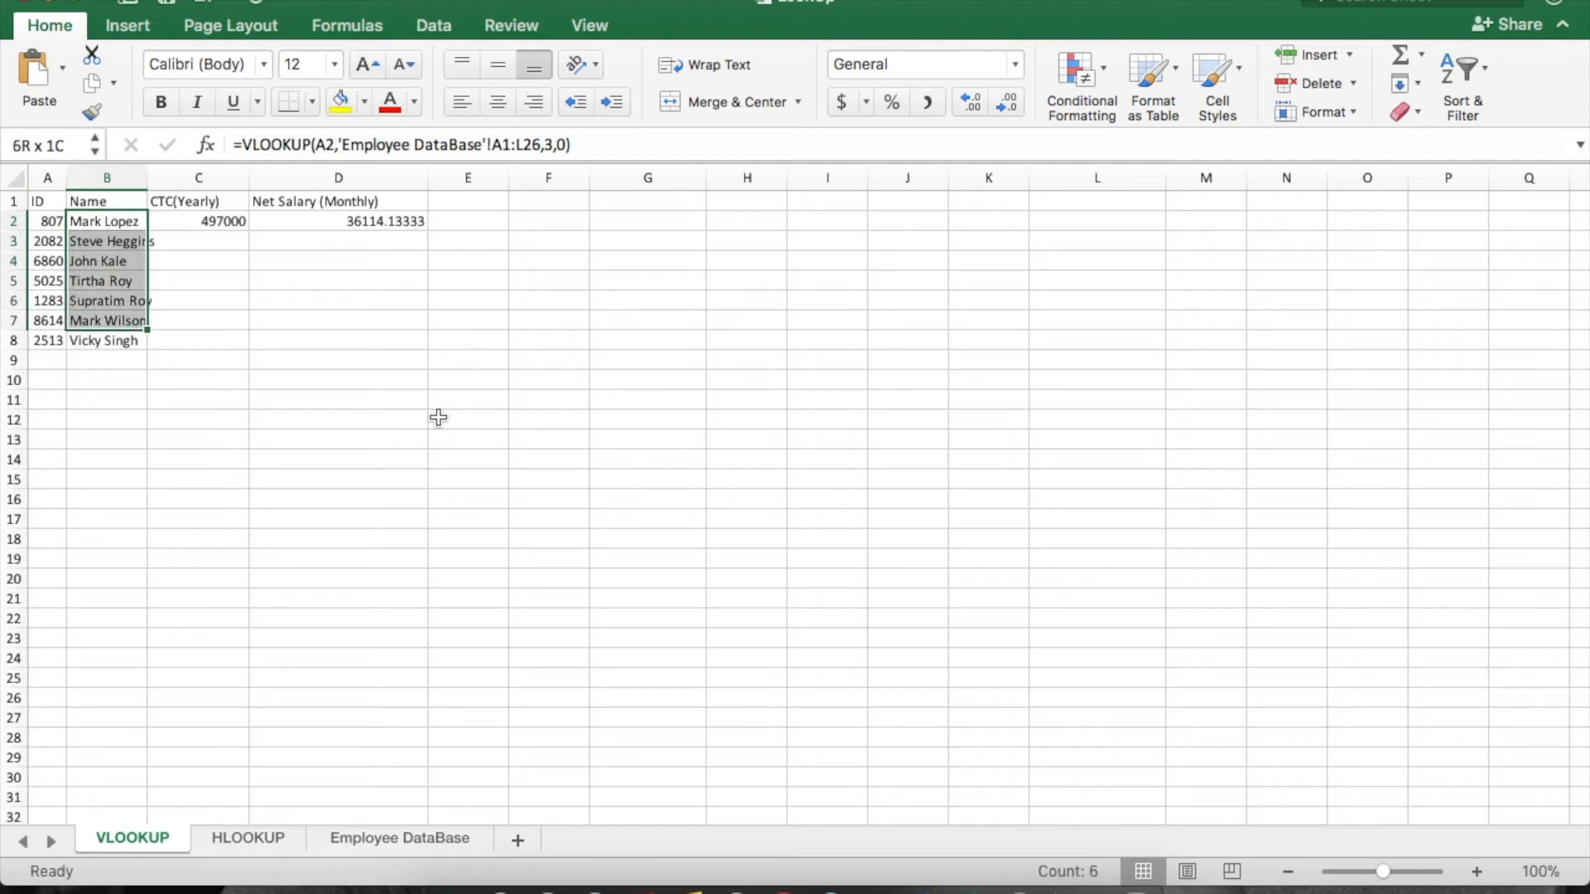
pyautogui.press('Down')
pyautogui.press('Up')
pyautogui.press('Up')
pyautogui.press('Down')
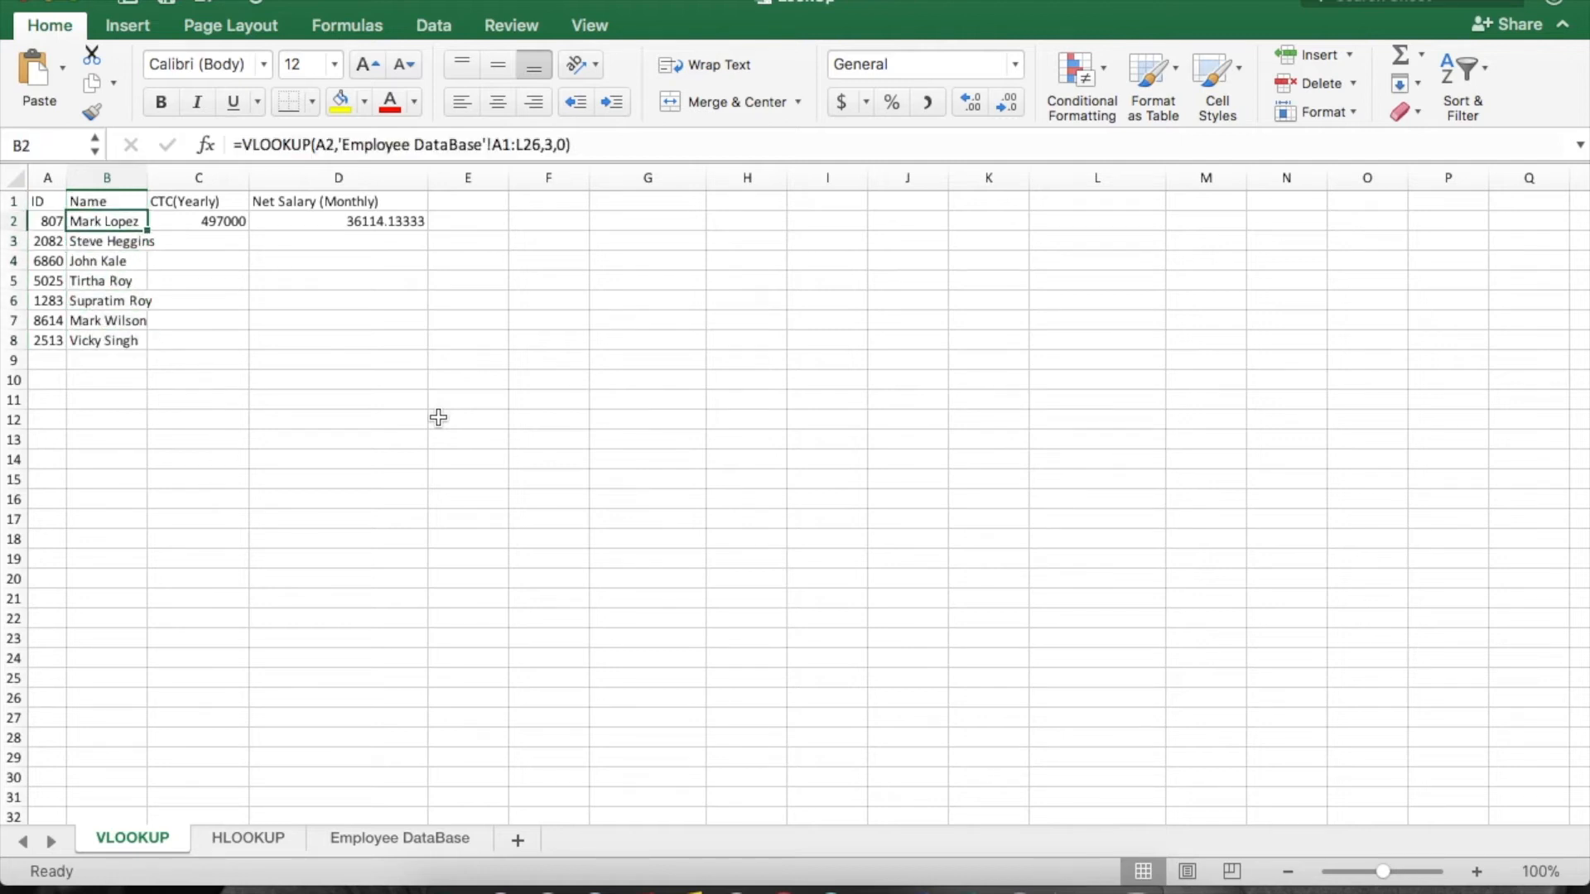
# Check the A2 lookup reference in B2, then fill the B2 formula right across C2:D2.
pyautogui.click(324, 142)
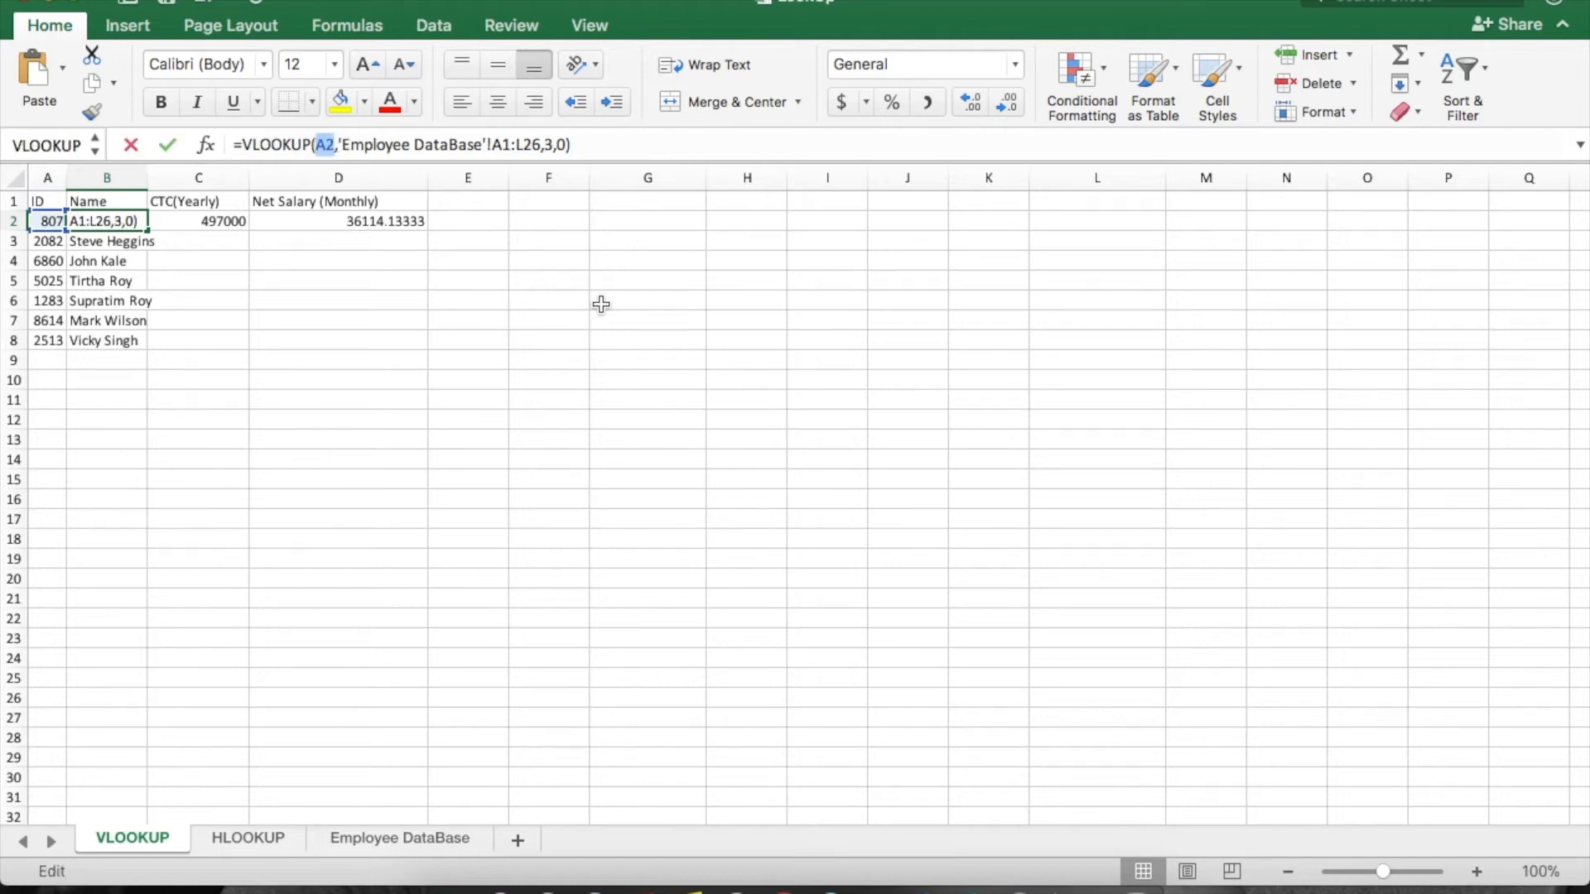
pyautogui.press('Escape')
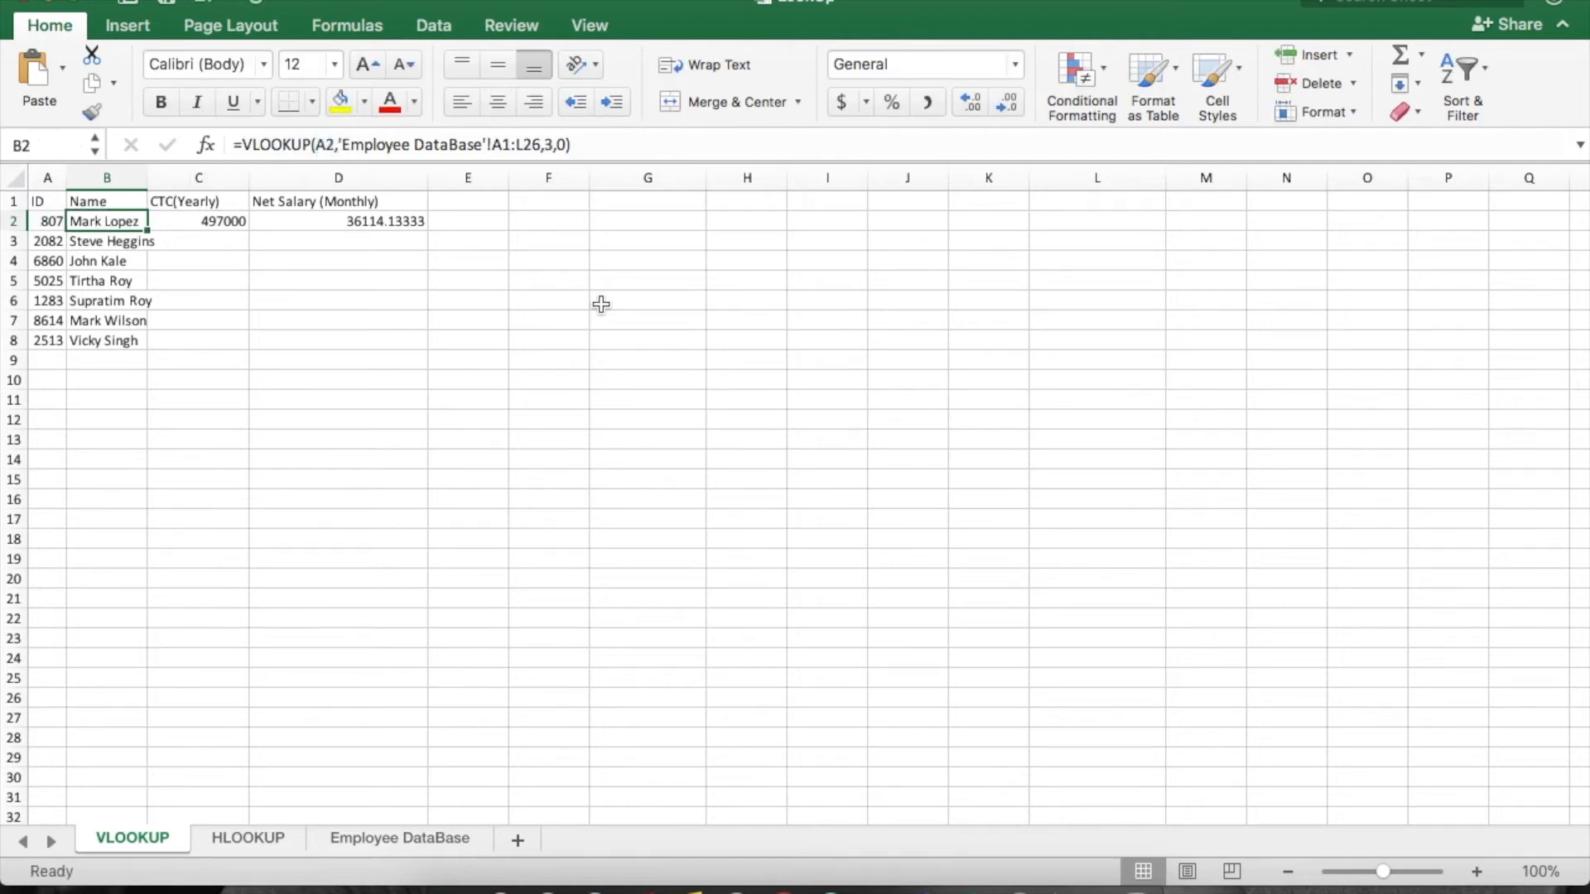
pyautogui.hotkey('shift', 'Right')
pyautogui.hotkey('shift', 'Right')
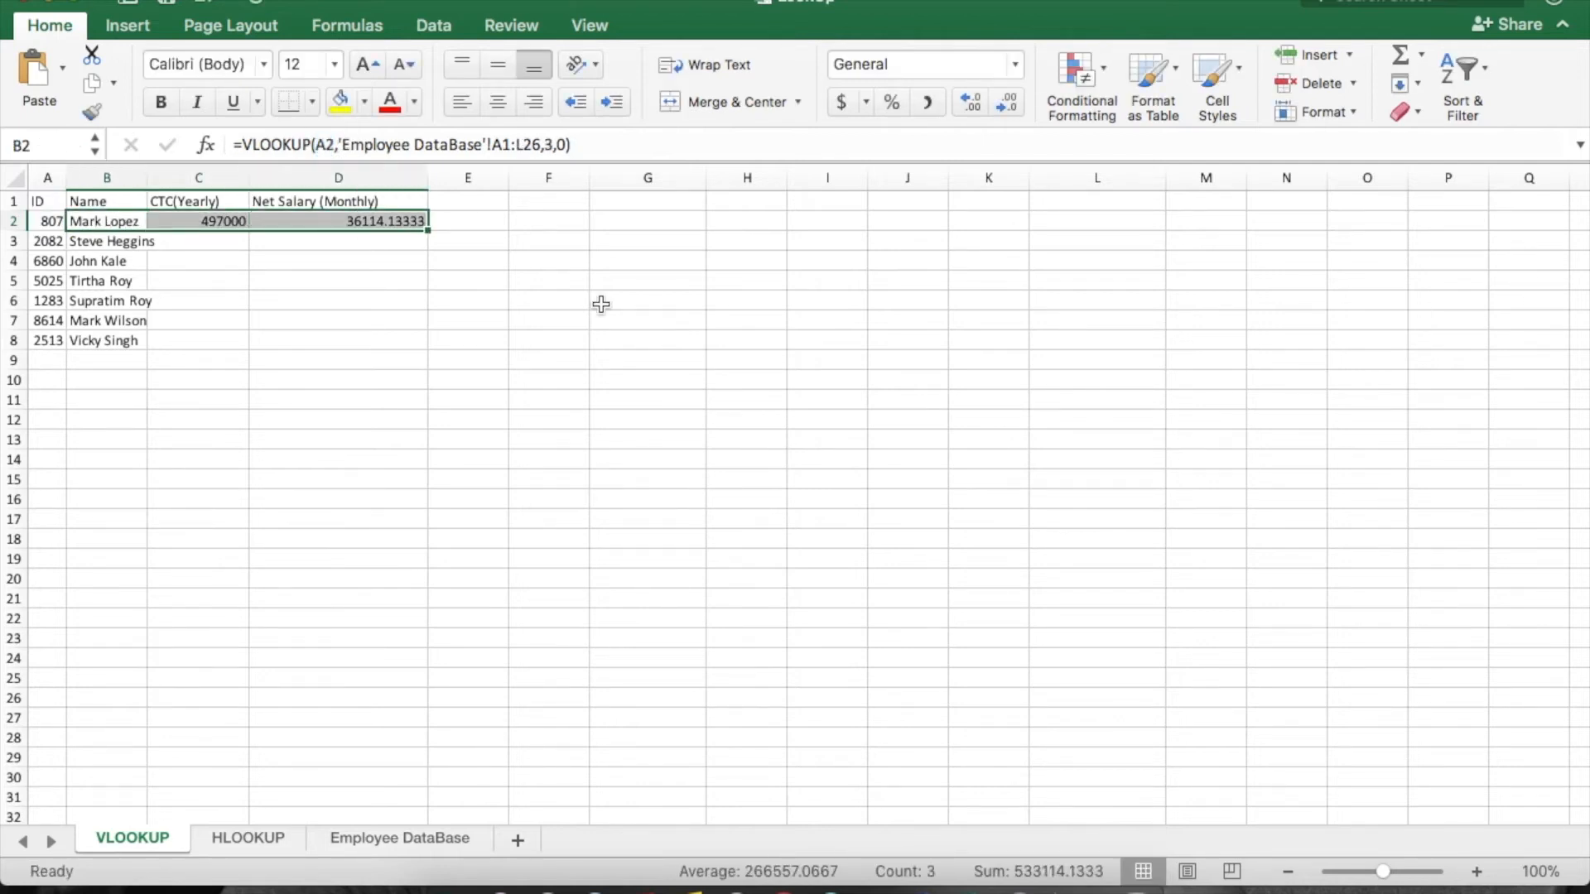
pyautogui.hotkey('ctrl', 'r')
# Compare the lookup value and table array references in the formulas of B2, C2 and D2.
pyautogui.press('Right')
pyautogui.press('Right')
pyautogui.press('Left')
pyautogui.press('Left')
pyautogui.press('Right')
pyautogui.press('Right')
pyautogui.press('Left')
pyautogui.press('Left')
pyautogui.press('Right')
pyautogui.press('Left')
pyautogui.press('Right')
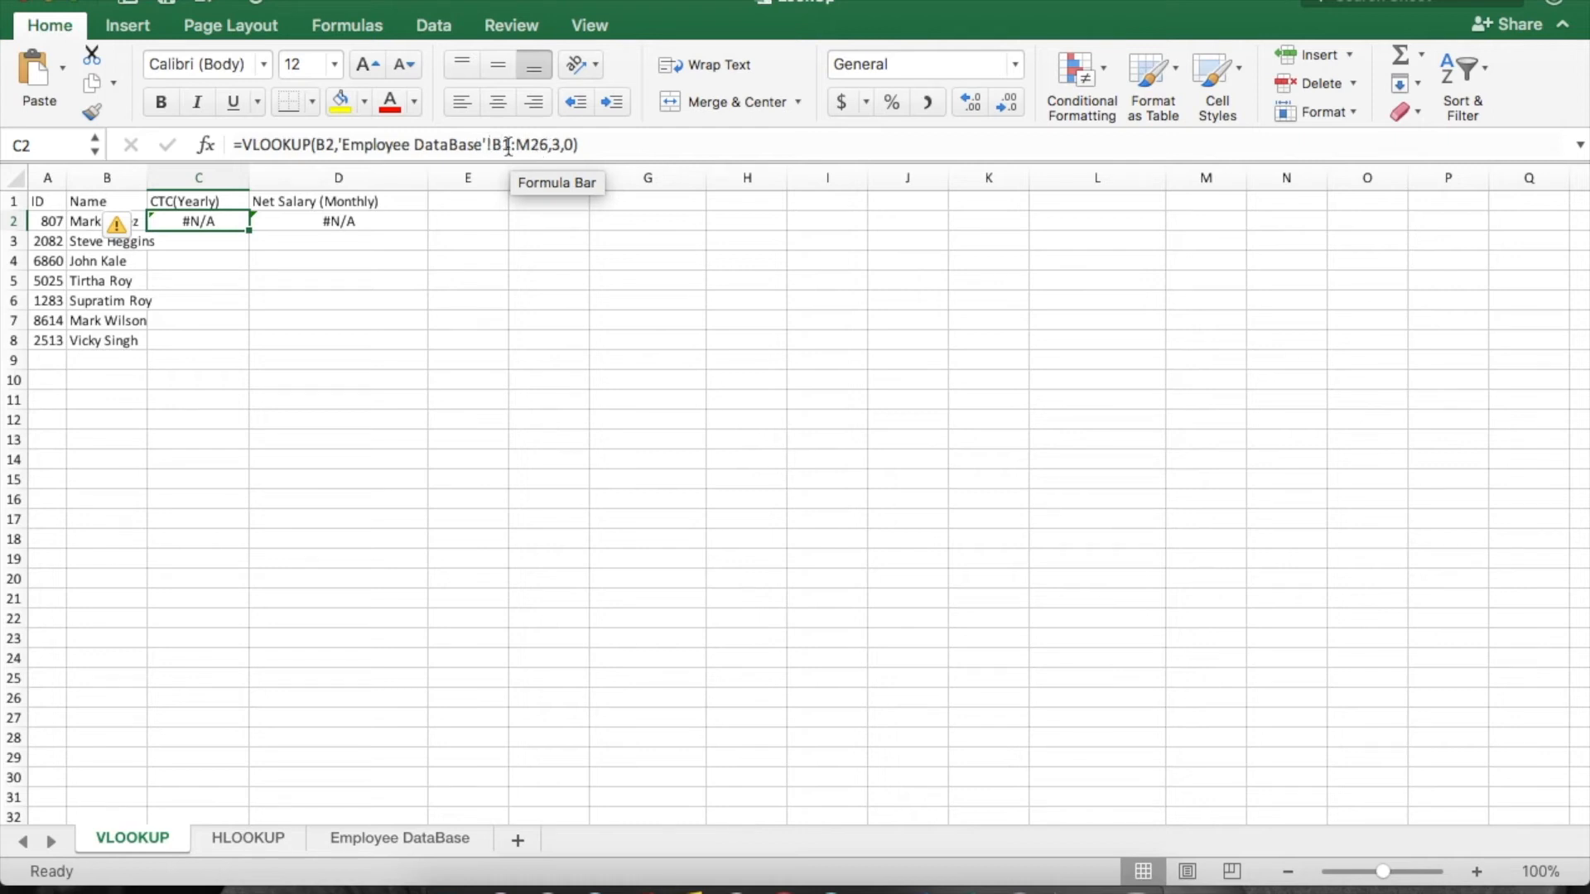
pyautogui.press('Left')
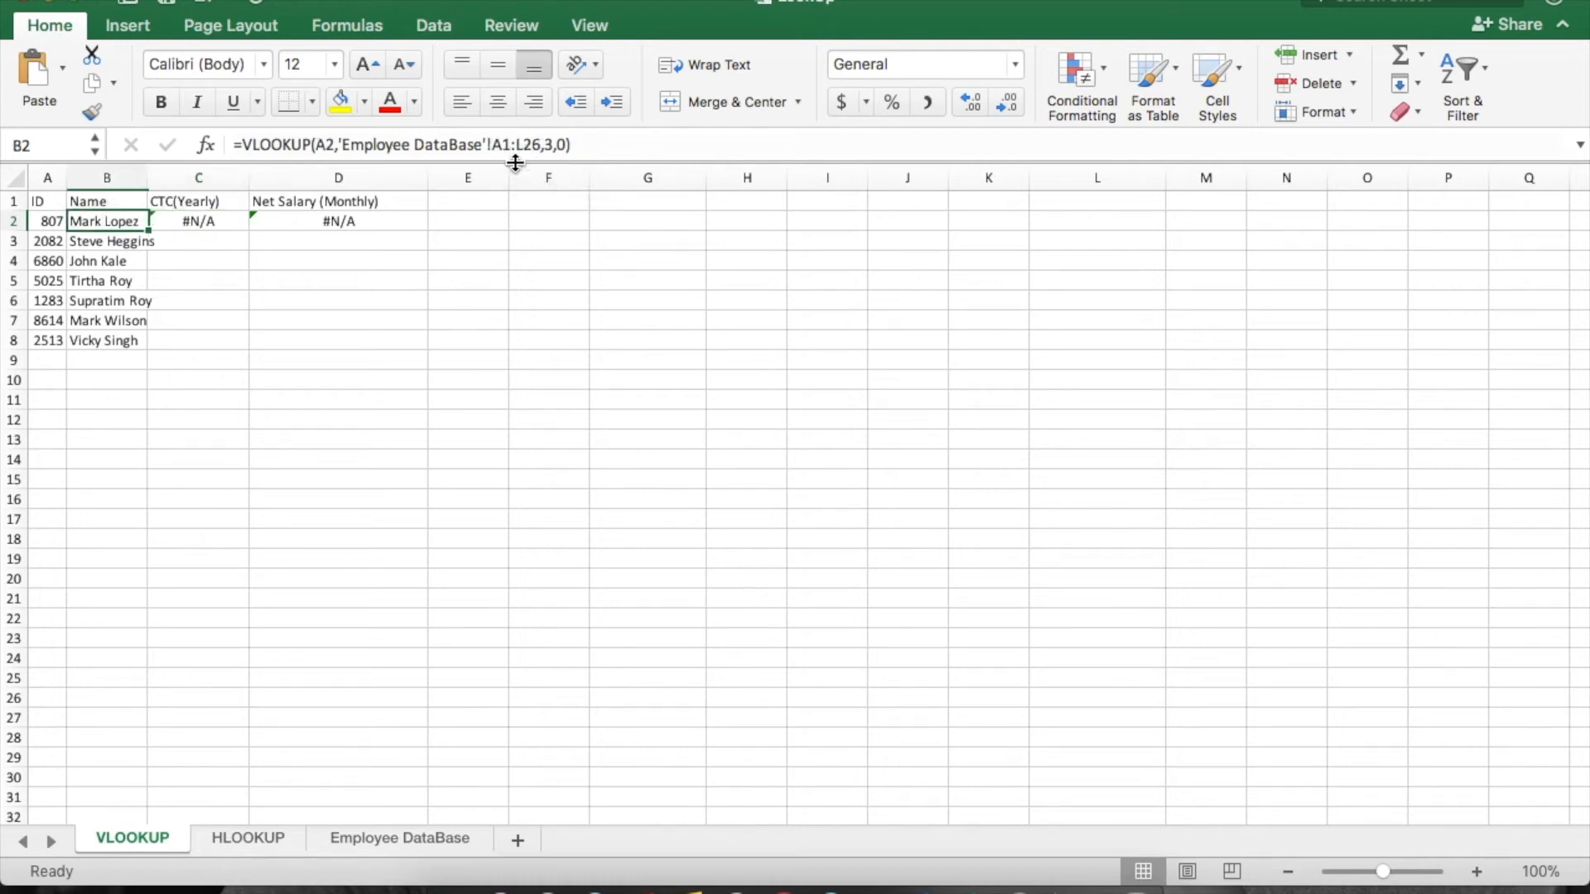
# Examine the lookup value argument in the B2 formula and highlight the IDs A2:A8 it should draw from.
pyautogui.click(319, 145)
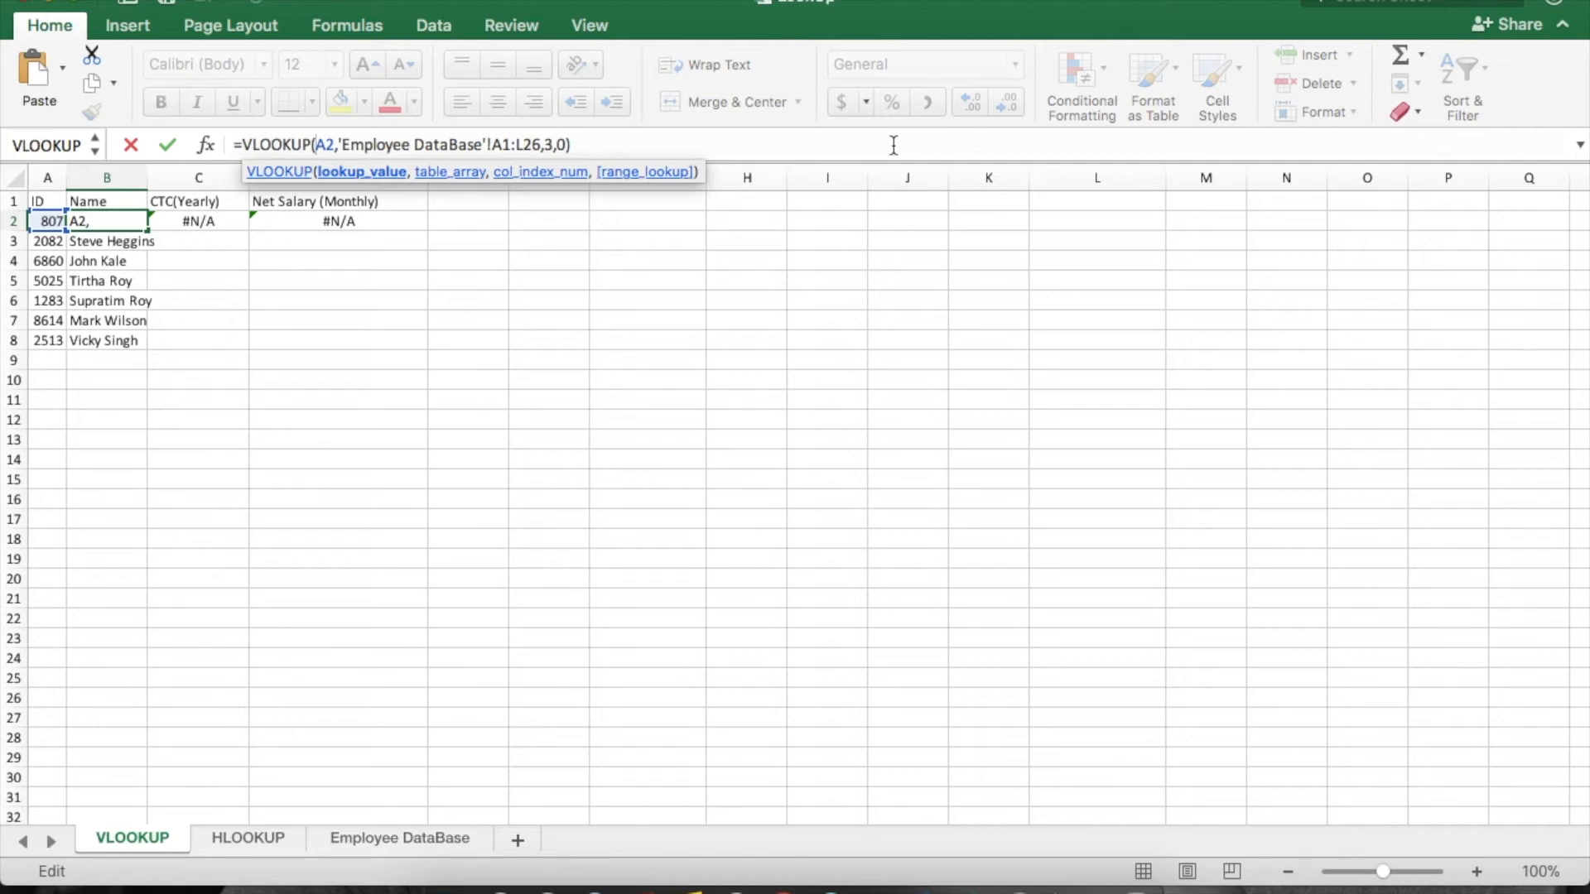
pyautogui.press('Escape')
pyautogui.press('Right')
pyautogui.press('Left')
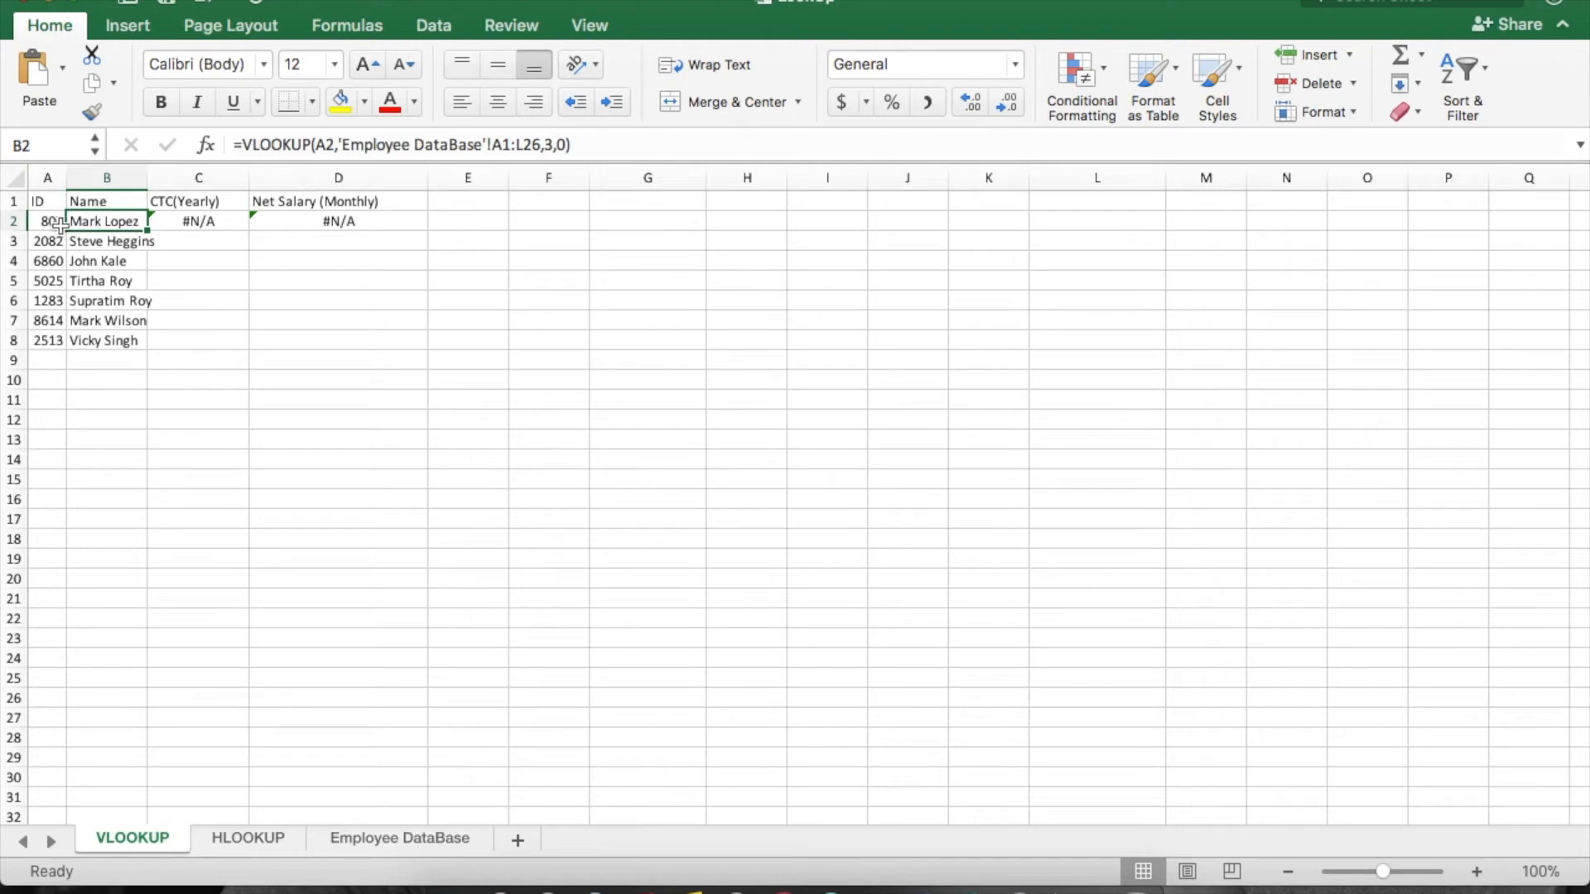
pyautogui.moveTo(53, 221); pyautogui.dragTo(43, 339)
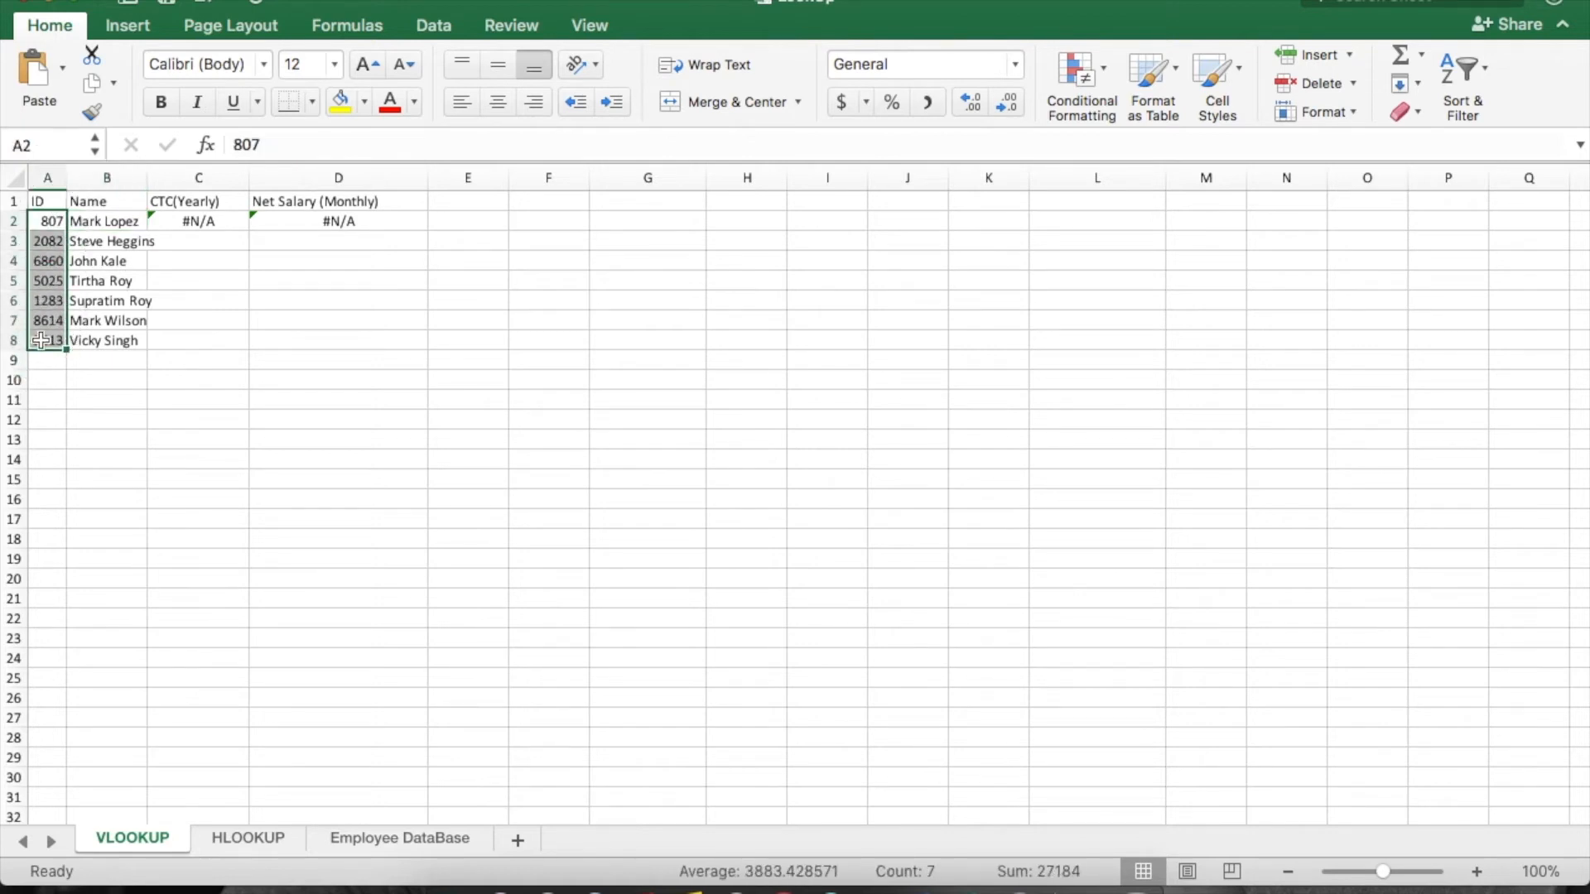
pyautogui.click(78, 223)
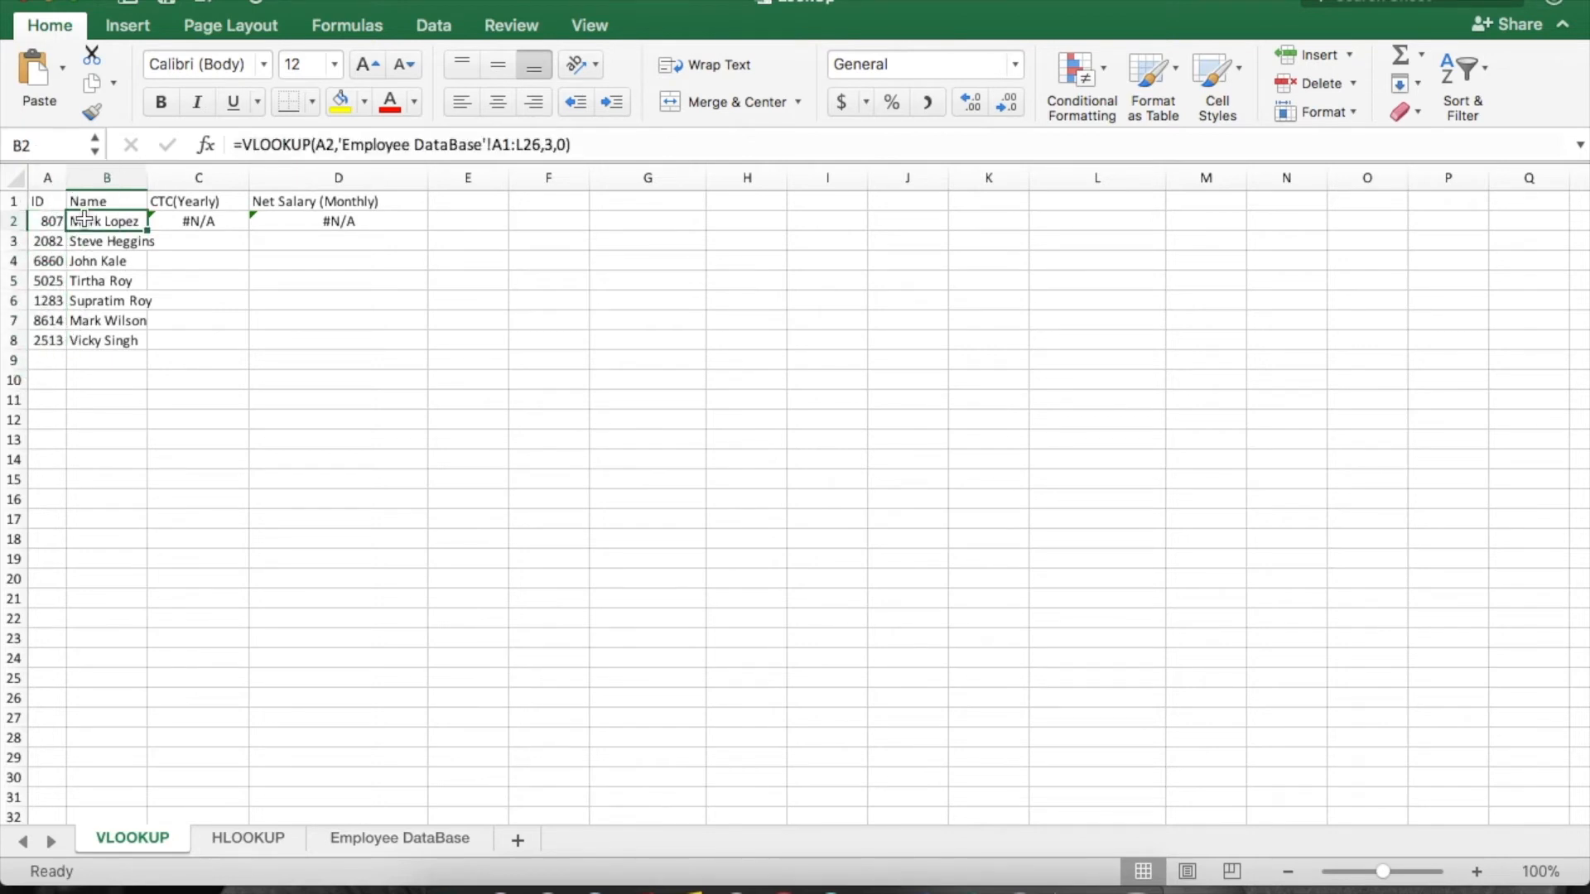
# Lock the lookup value's column in B2 as $A2 and fill the formula right through D2.
pyautogui.click(320, 145)
pyautogui.write('$')
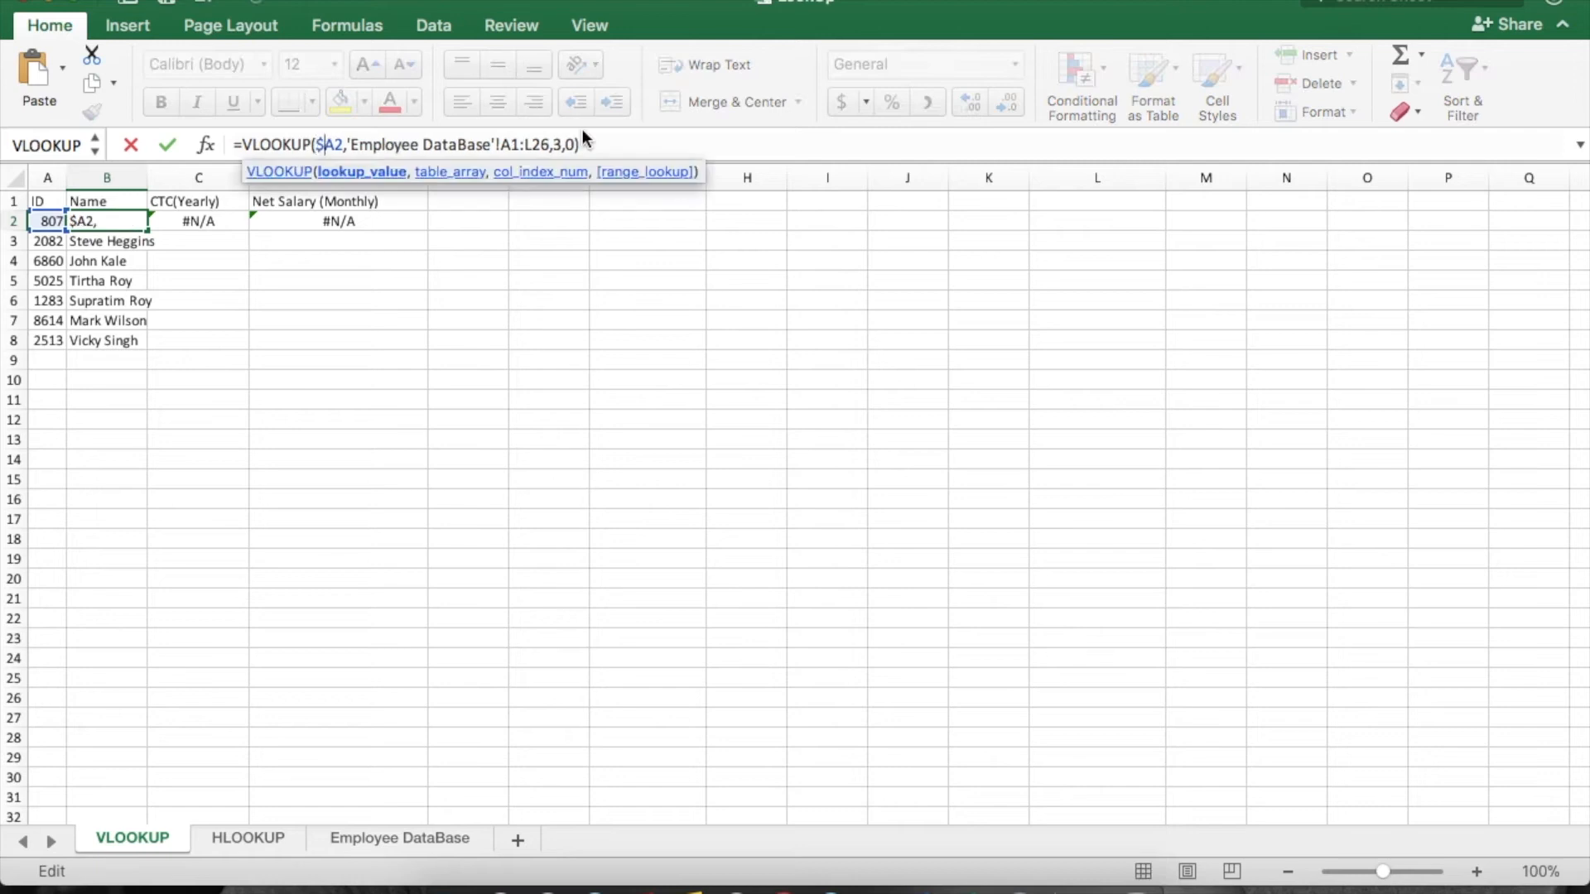
pyautogui.press('Return')
pyautogui.press('Up')
pyautogui.hotkey('shift', 'Right')
pyautogui.hotkey('shift', 'Right')
pyautogui.hotkey('shift', 'Right')
pyautogui.hotkey('shift', 'Left')
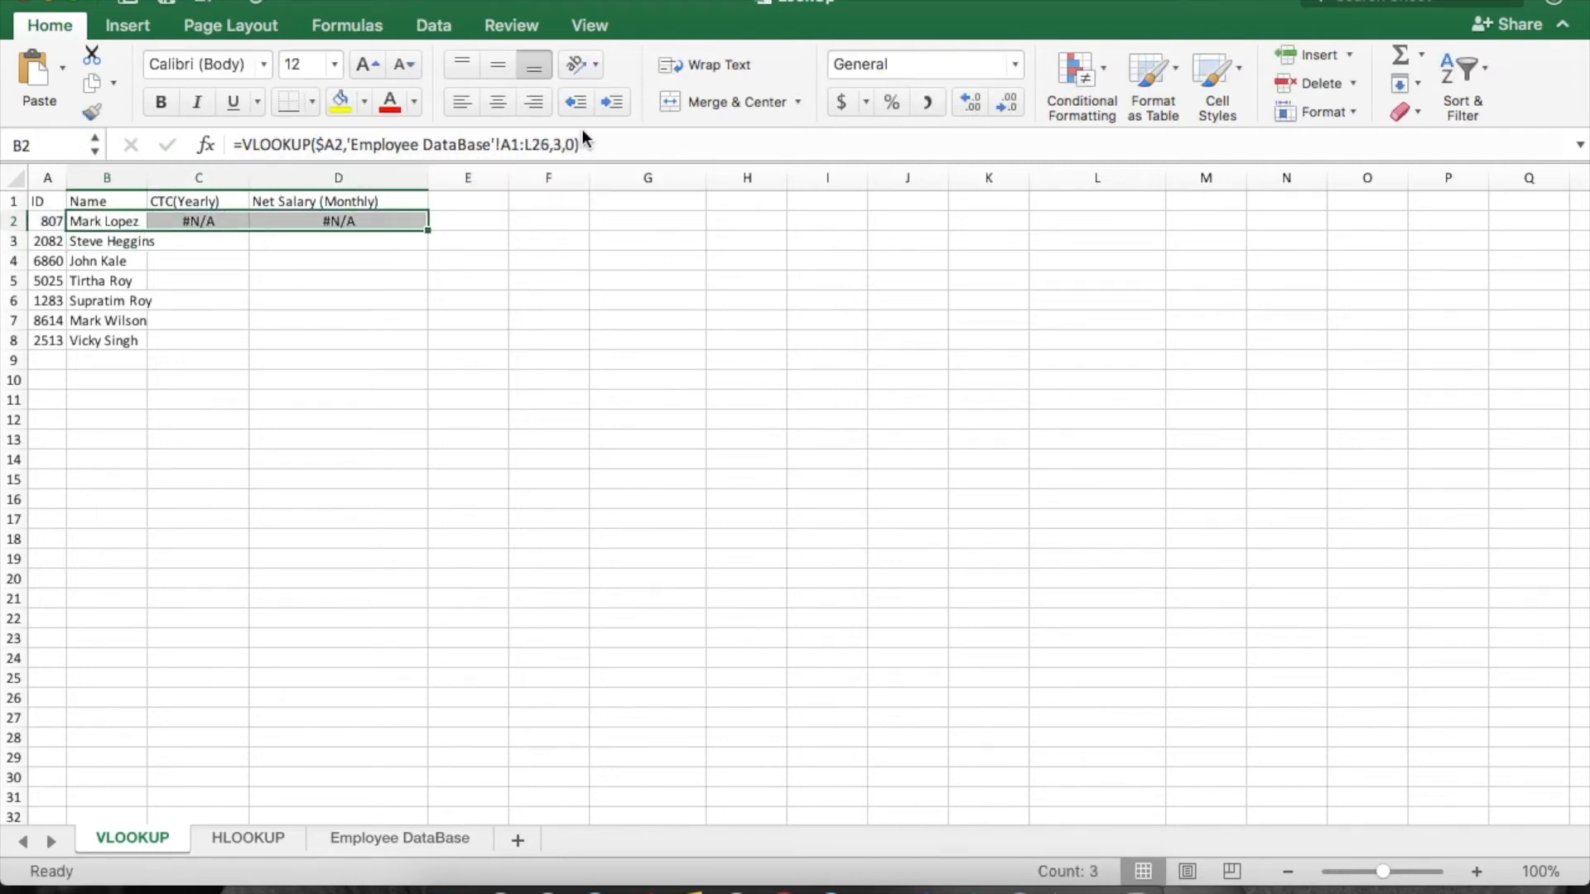
pyautogui.press('Right')
pyautogui.press('Left')
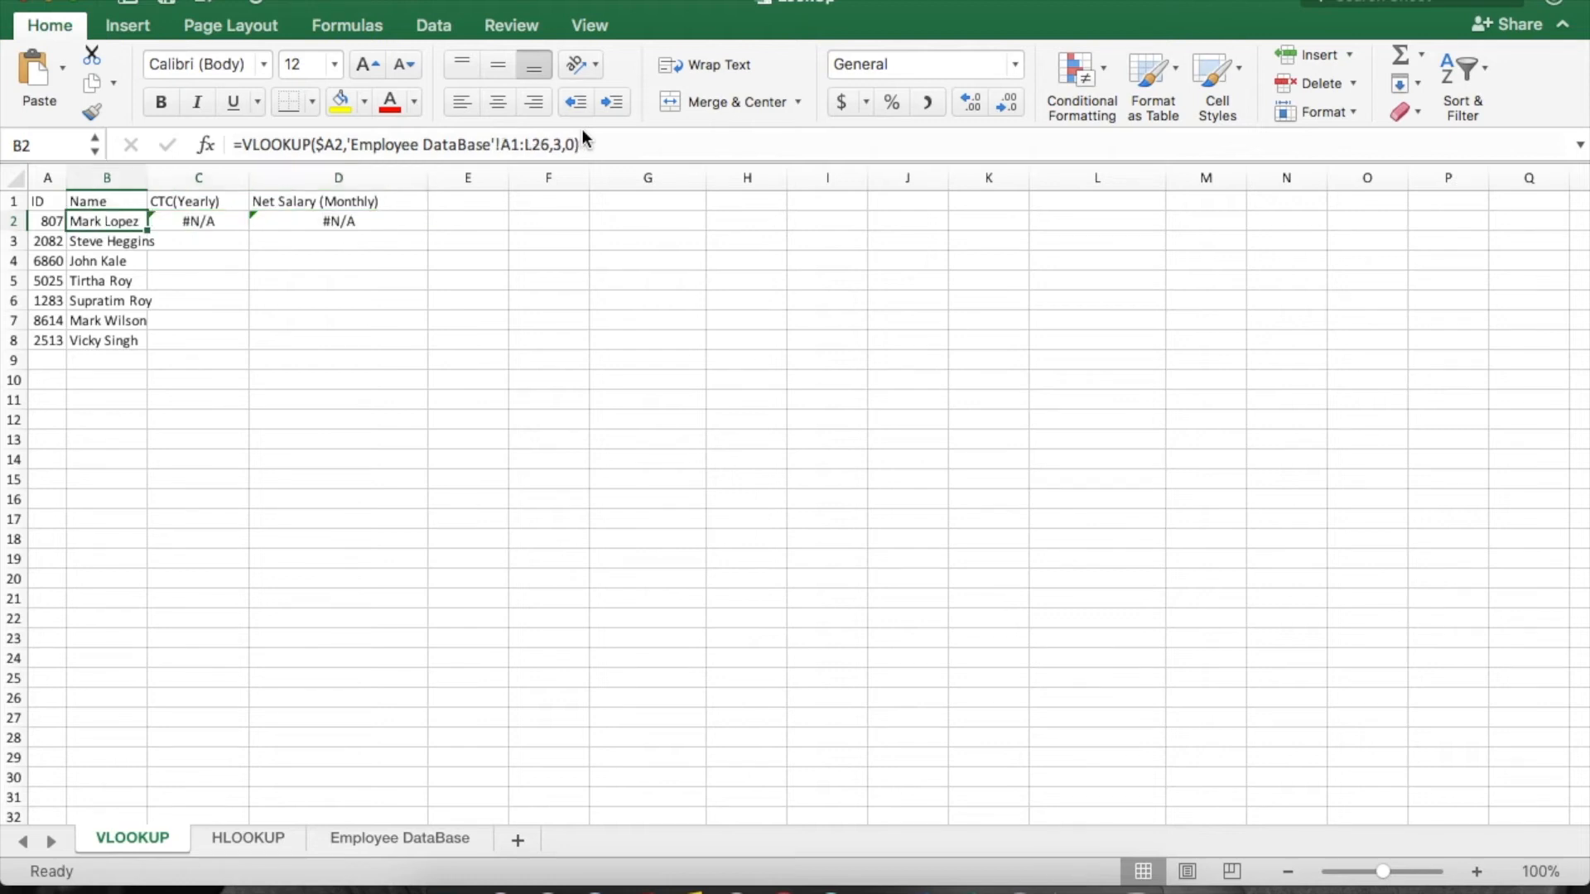
# Compare the lookup value and table array references across B2:D2 now that the column is locked.
pyautogui.press('Right')
pyautogui.press('Right')
pyautogui.press('Left')
pyautogui.press('Left')
pyautogui.press('Right')
pyautogui.press('Left')
pyautogui.press('Right')
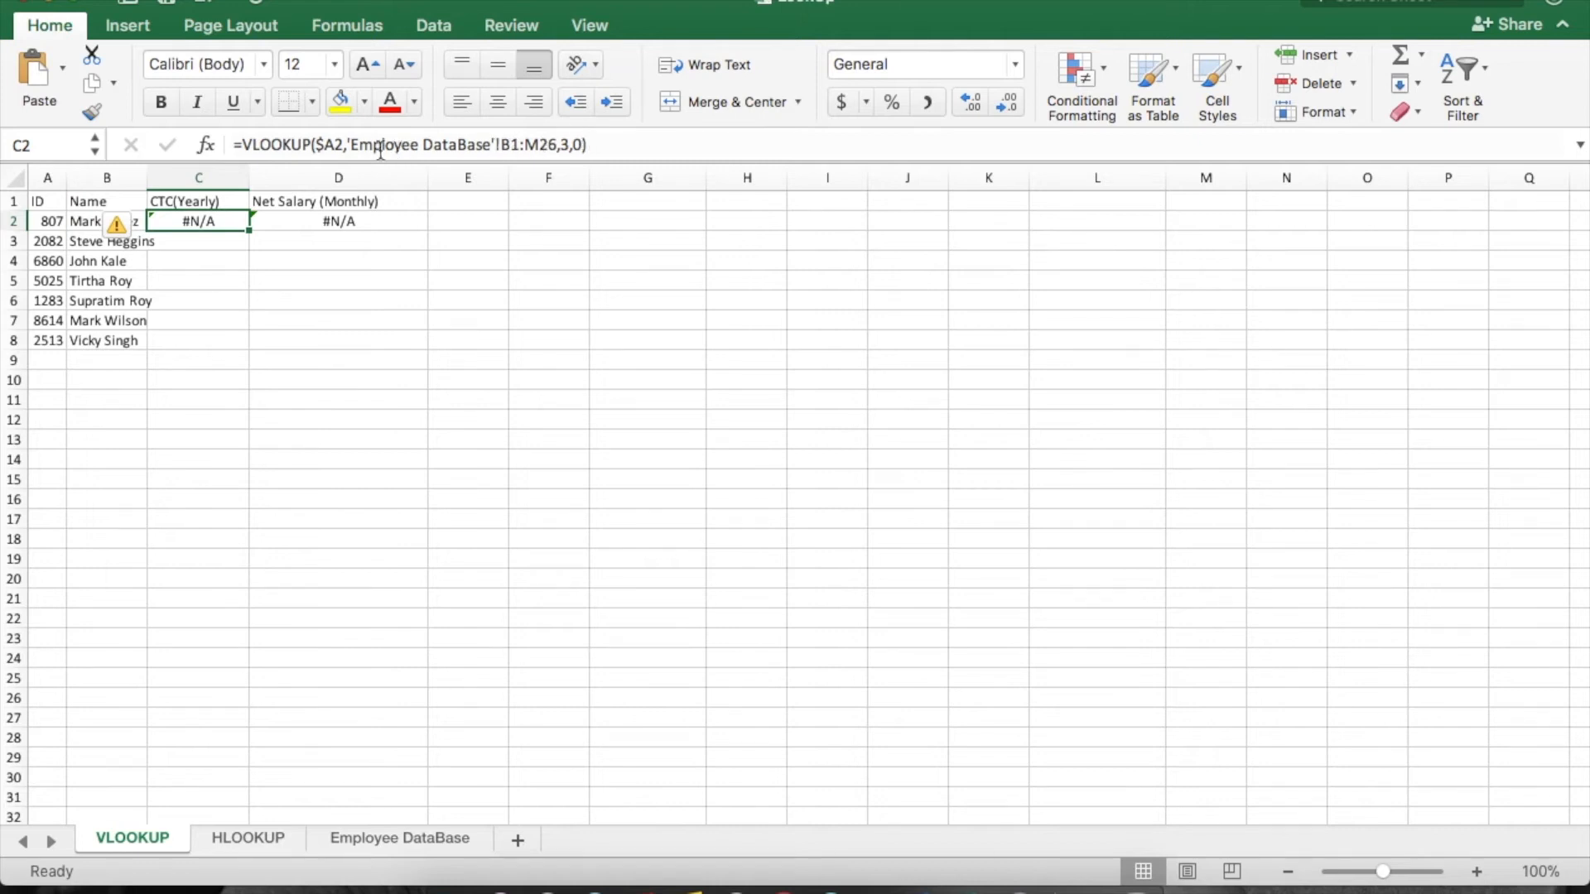
pyautogui.press('Left')
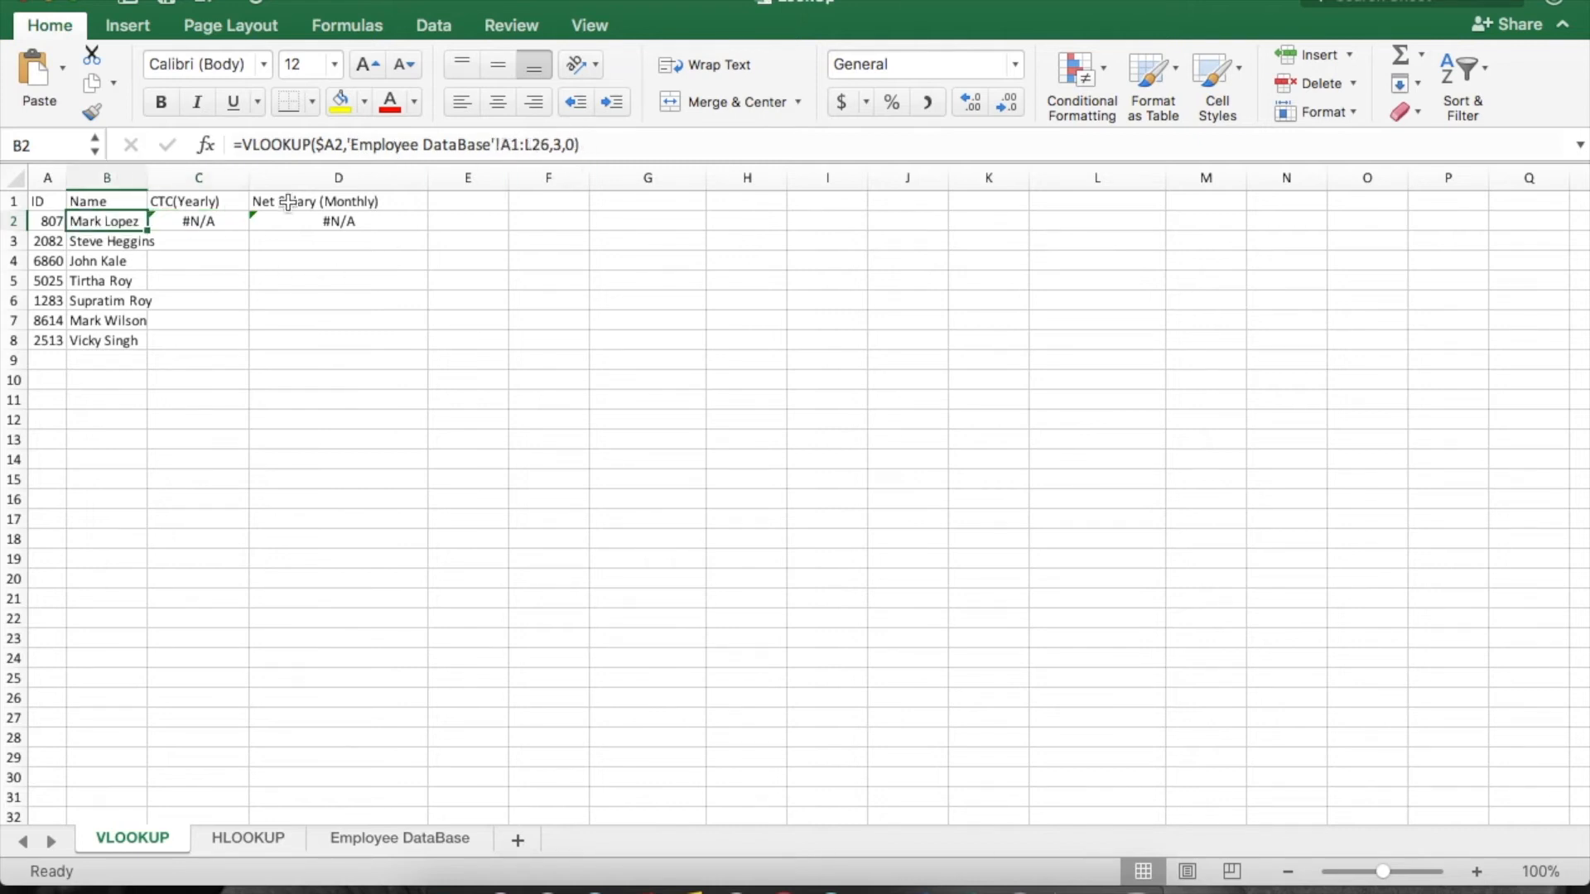
pyautogui.moveTo(502, 144); pyautogui.dragTo(548, 146)
pyautogui.click(501, 145)
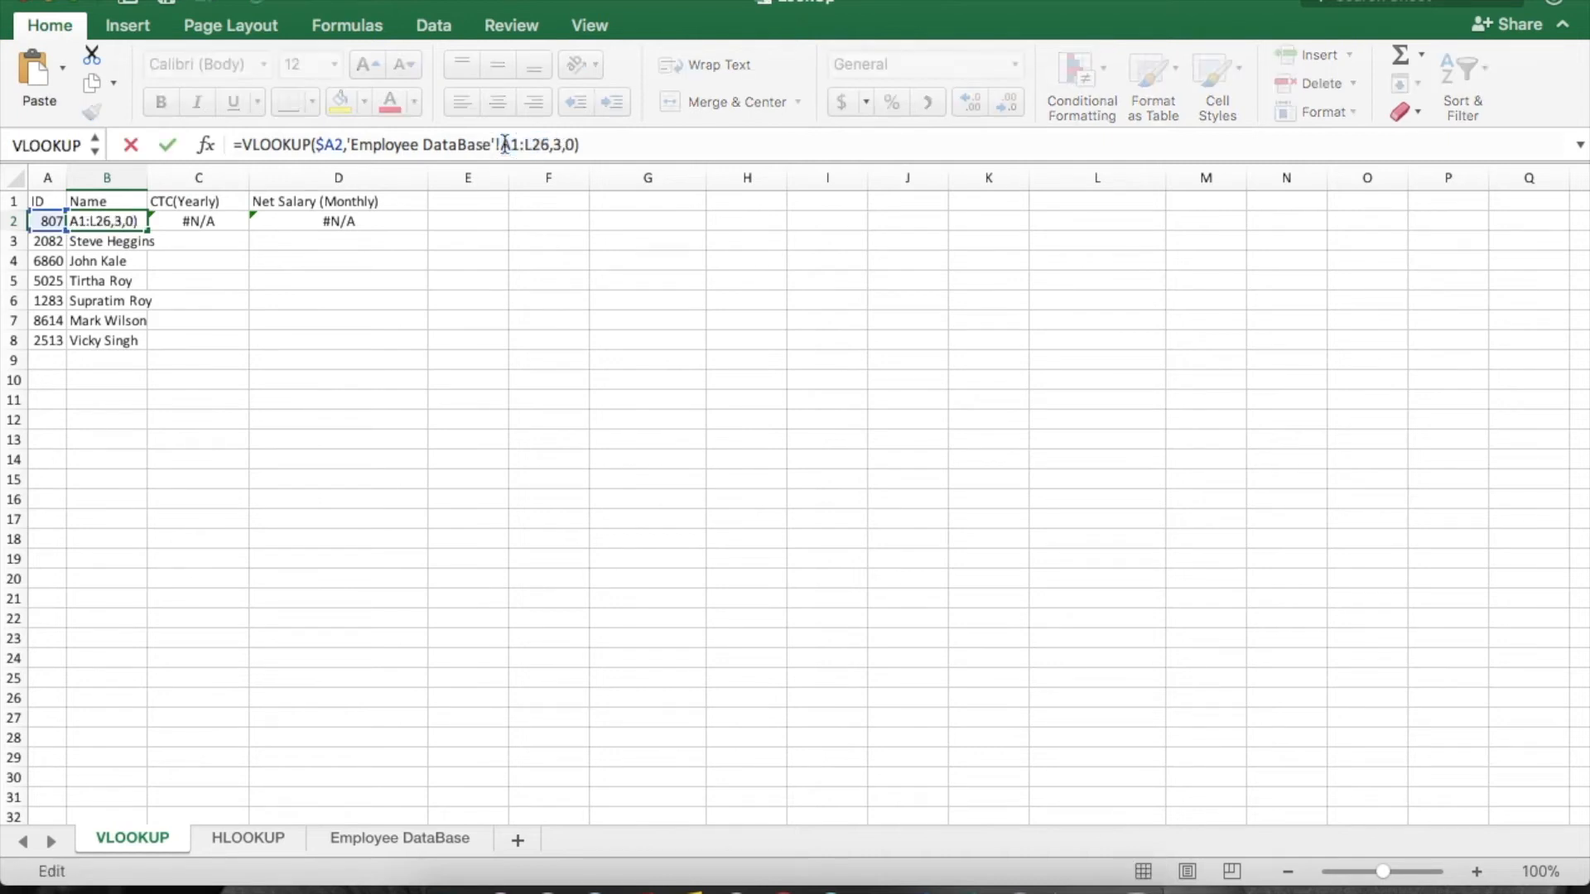
pyautogui.write('$A')
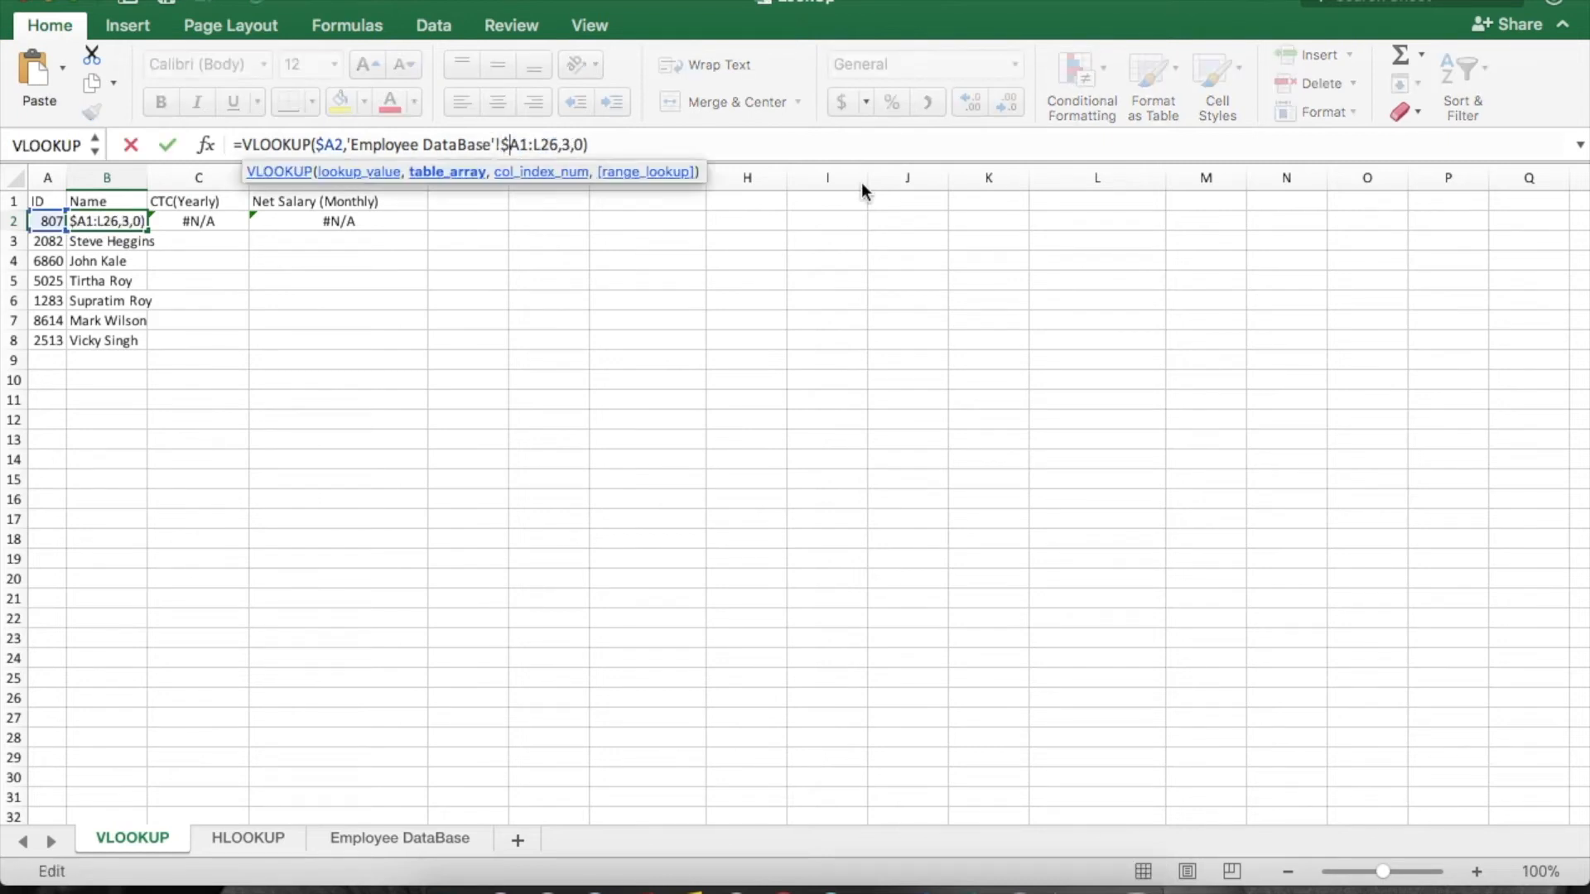
pyautogui.write('$1:$')
pyautogui.press('Right')
pyautogui.write('$')
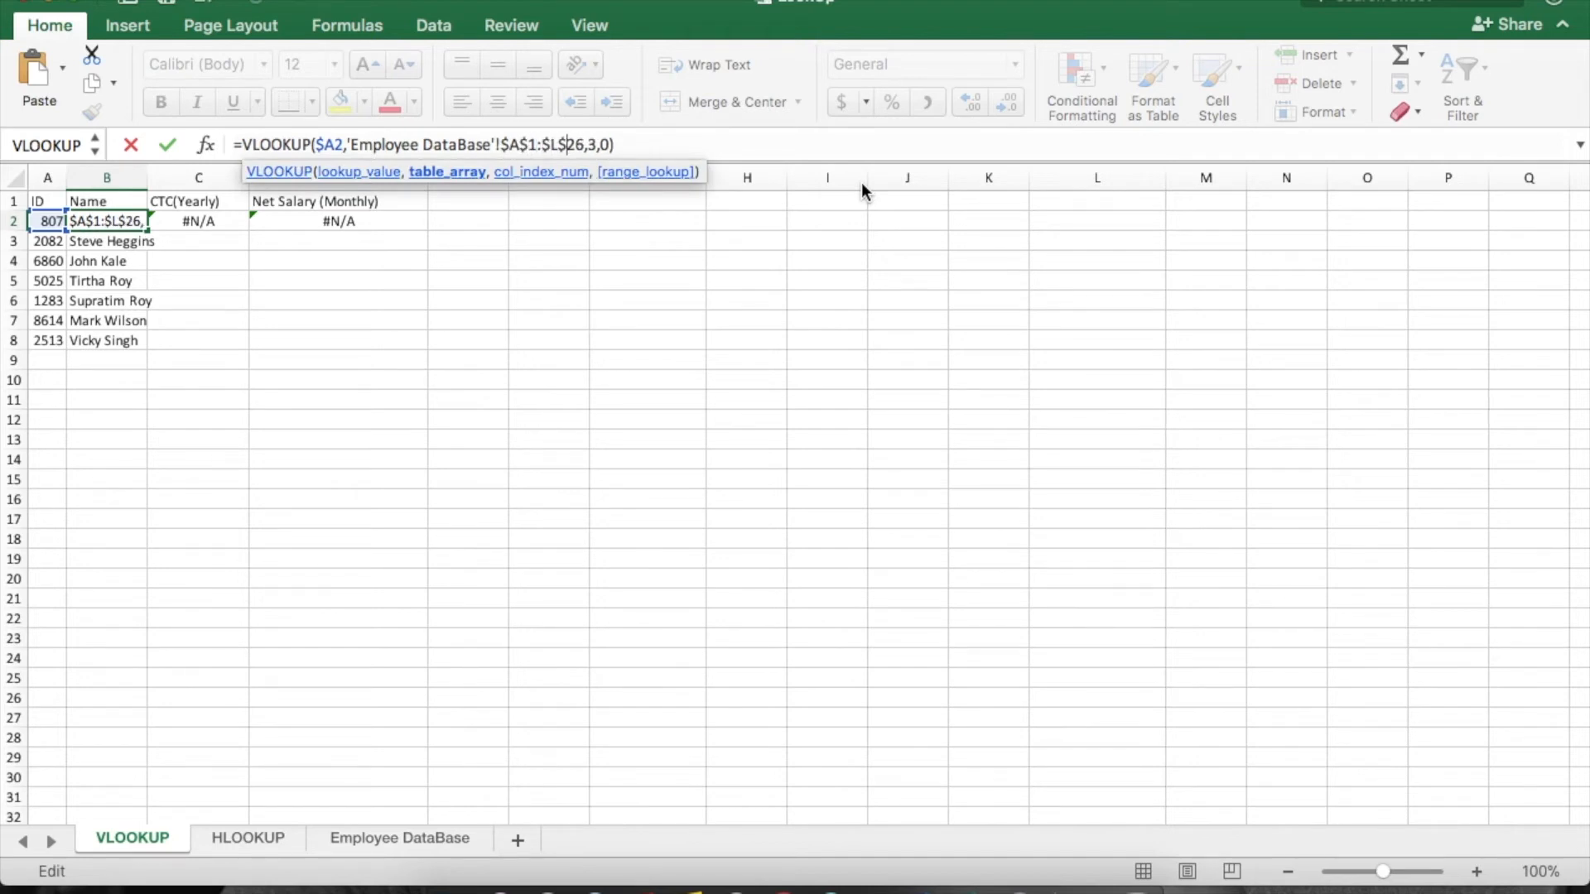
pyautogui.click(332, 144)
pyautogui.click(337, 144)
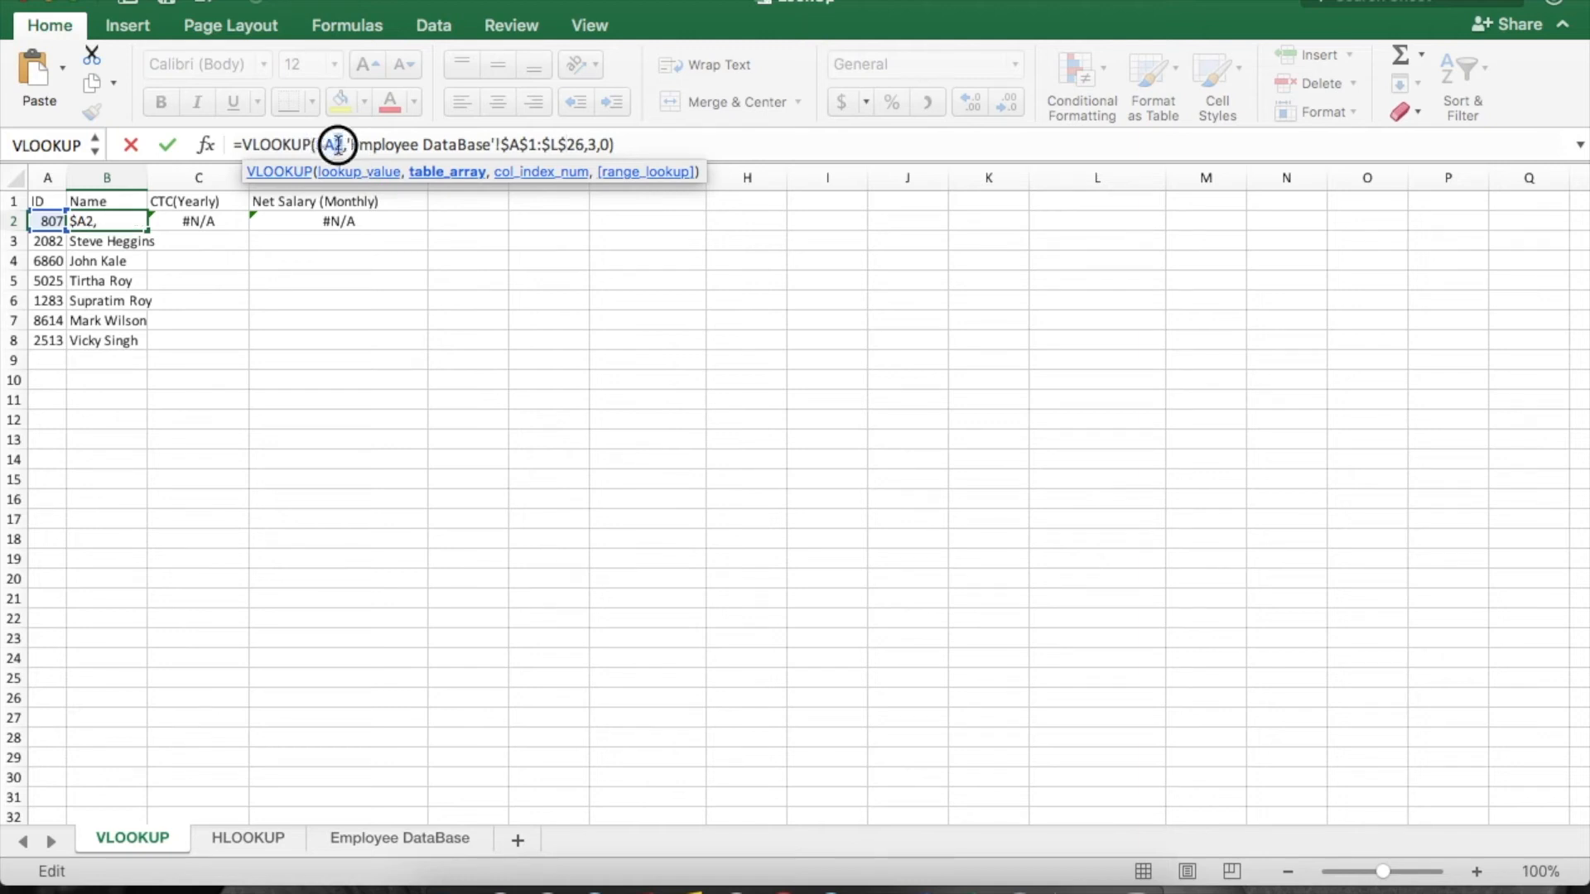
pyautogui.moveTo(335, 144); pyautogui.dragTo(323, 144)
pyautogui.press('Escape')
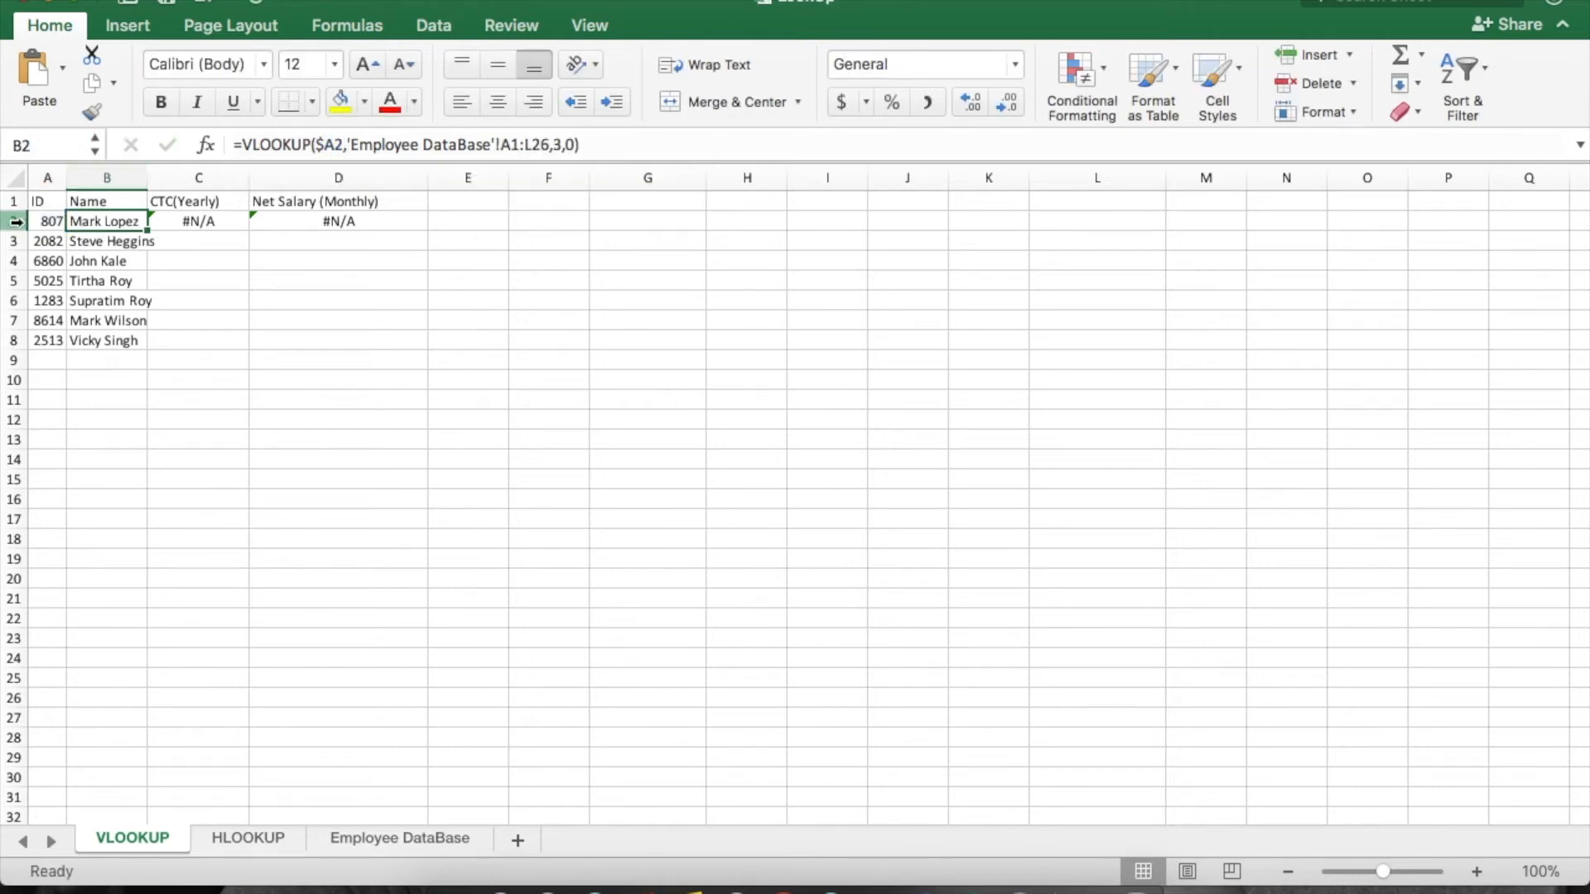
# Examine the $A2 reference in the B2 formula and highlight column A as the locked lookup column.
pyautogui.doubleClick(323, 146)
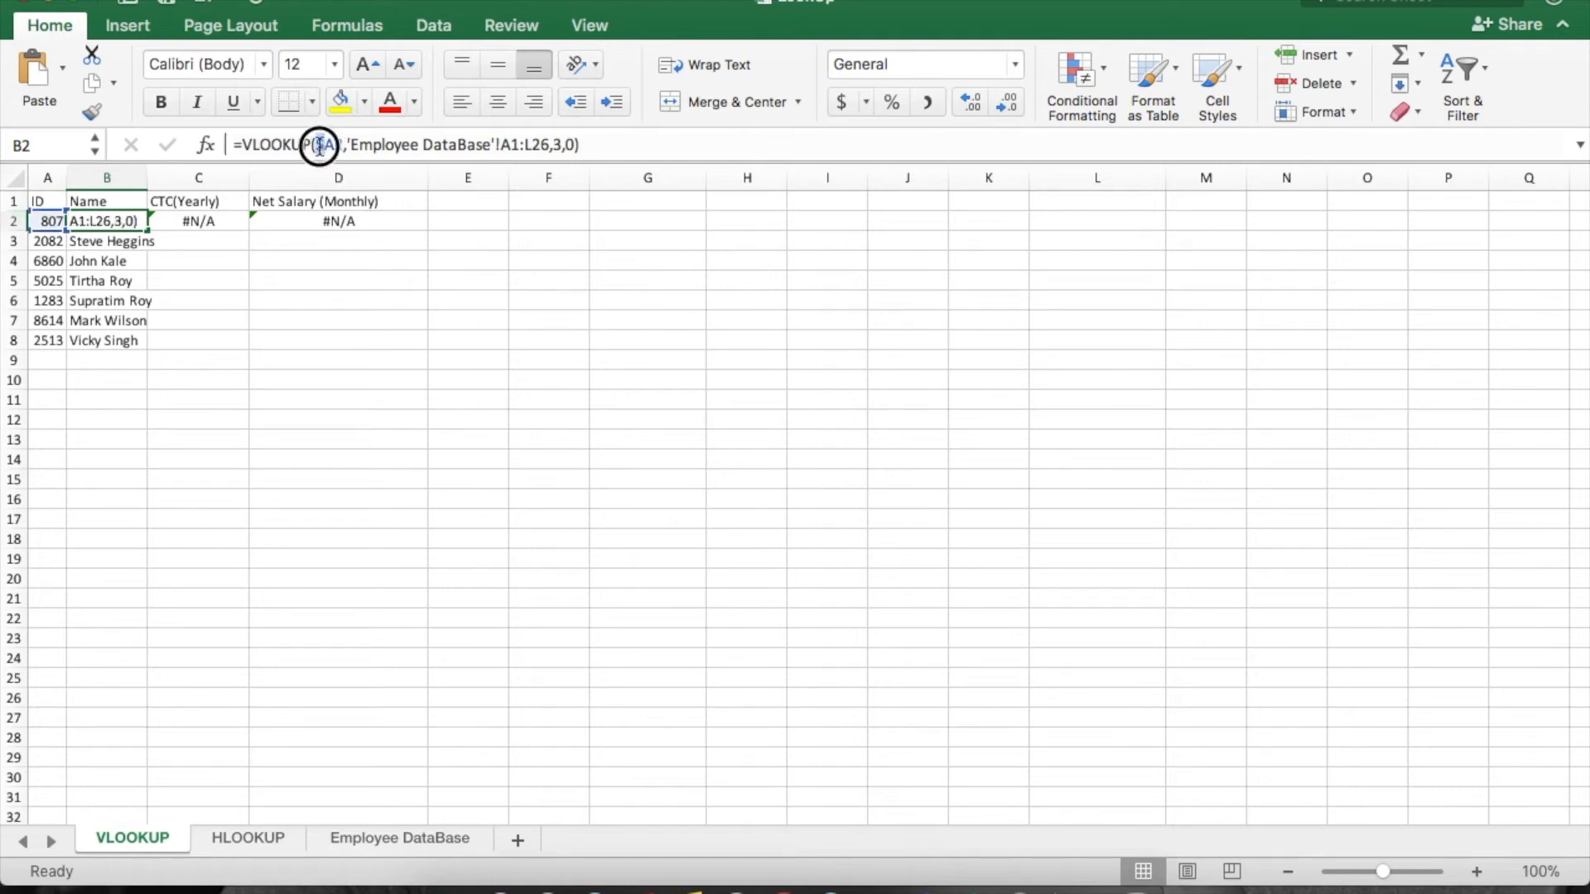
pyautogui.press('Escape')
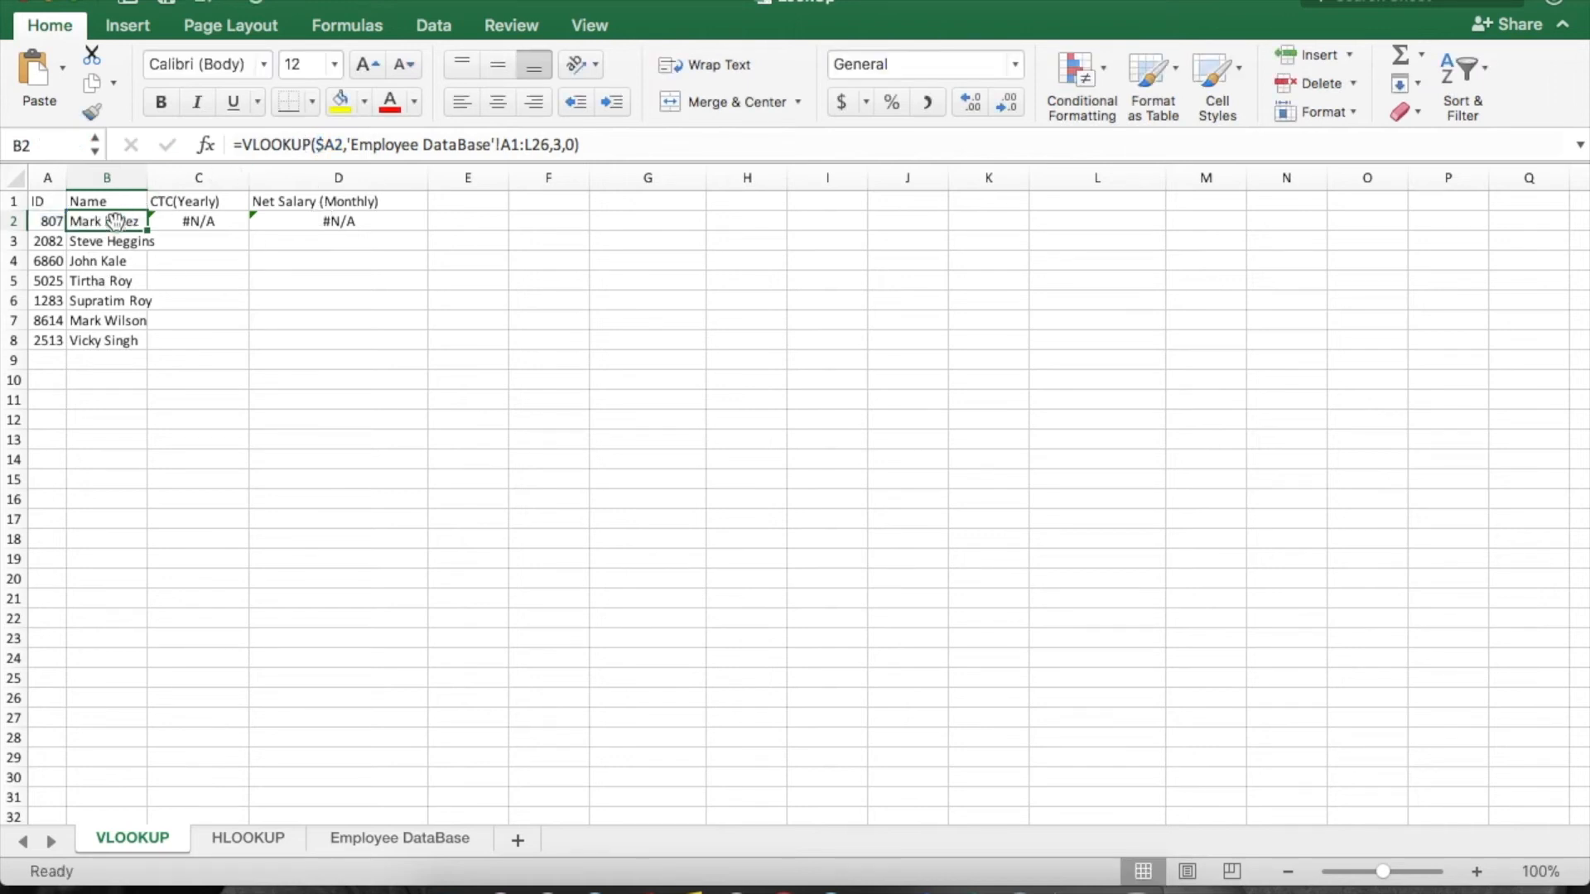
pyautogui.click(50, 219)
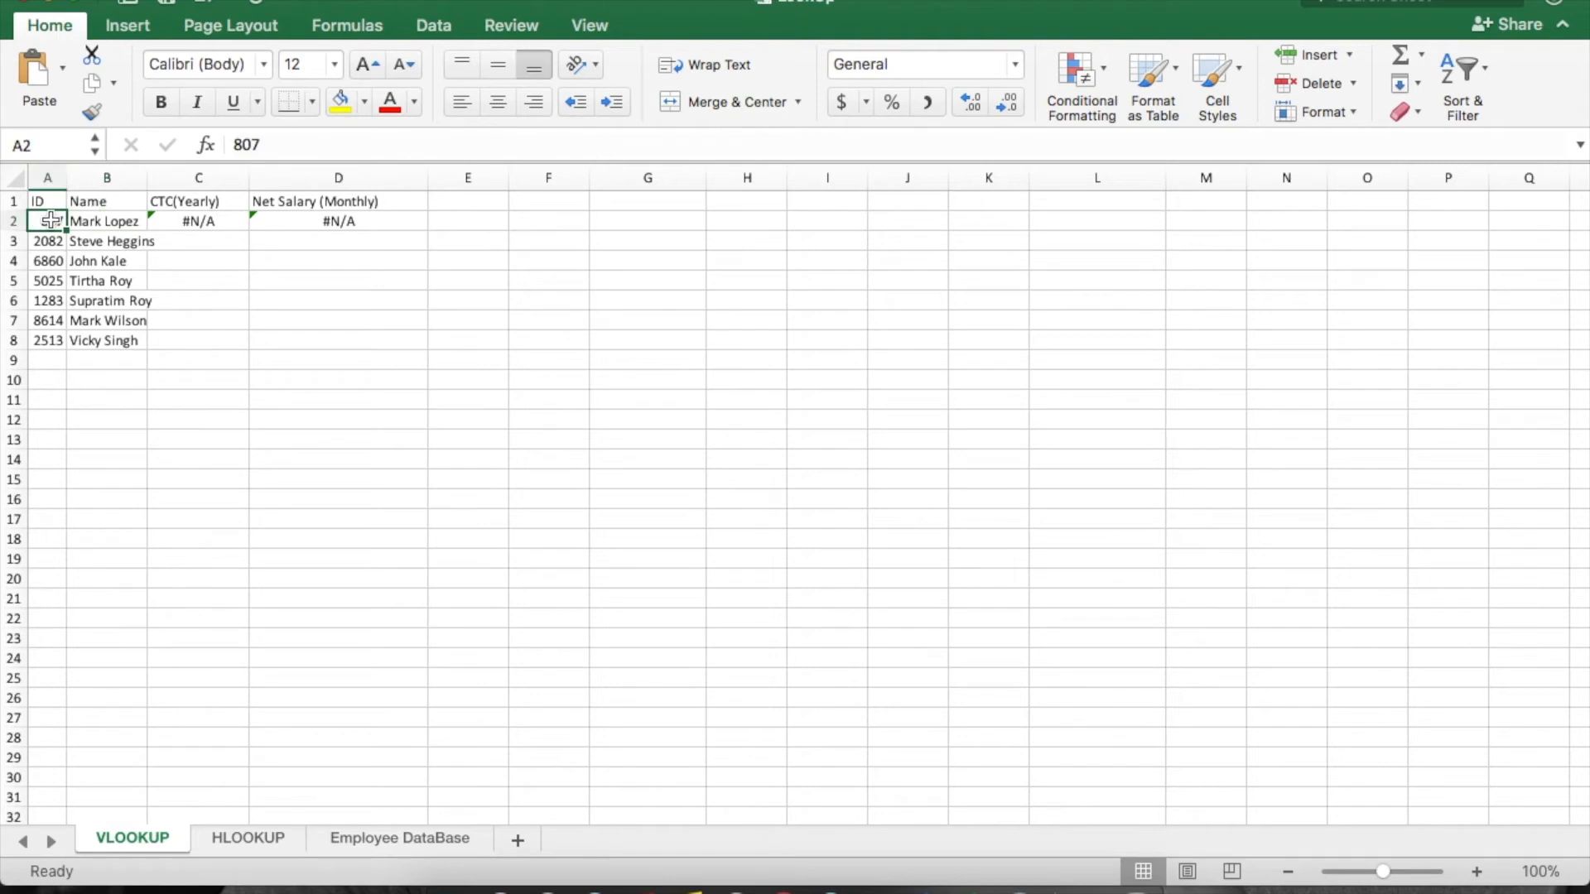
pyautogui.click(47, 177)
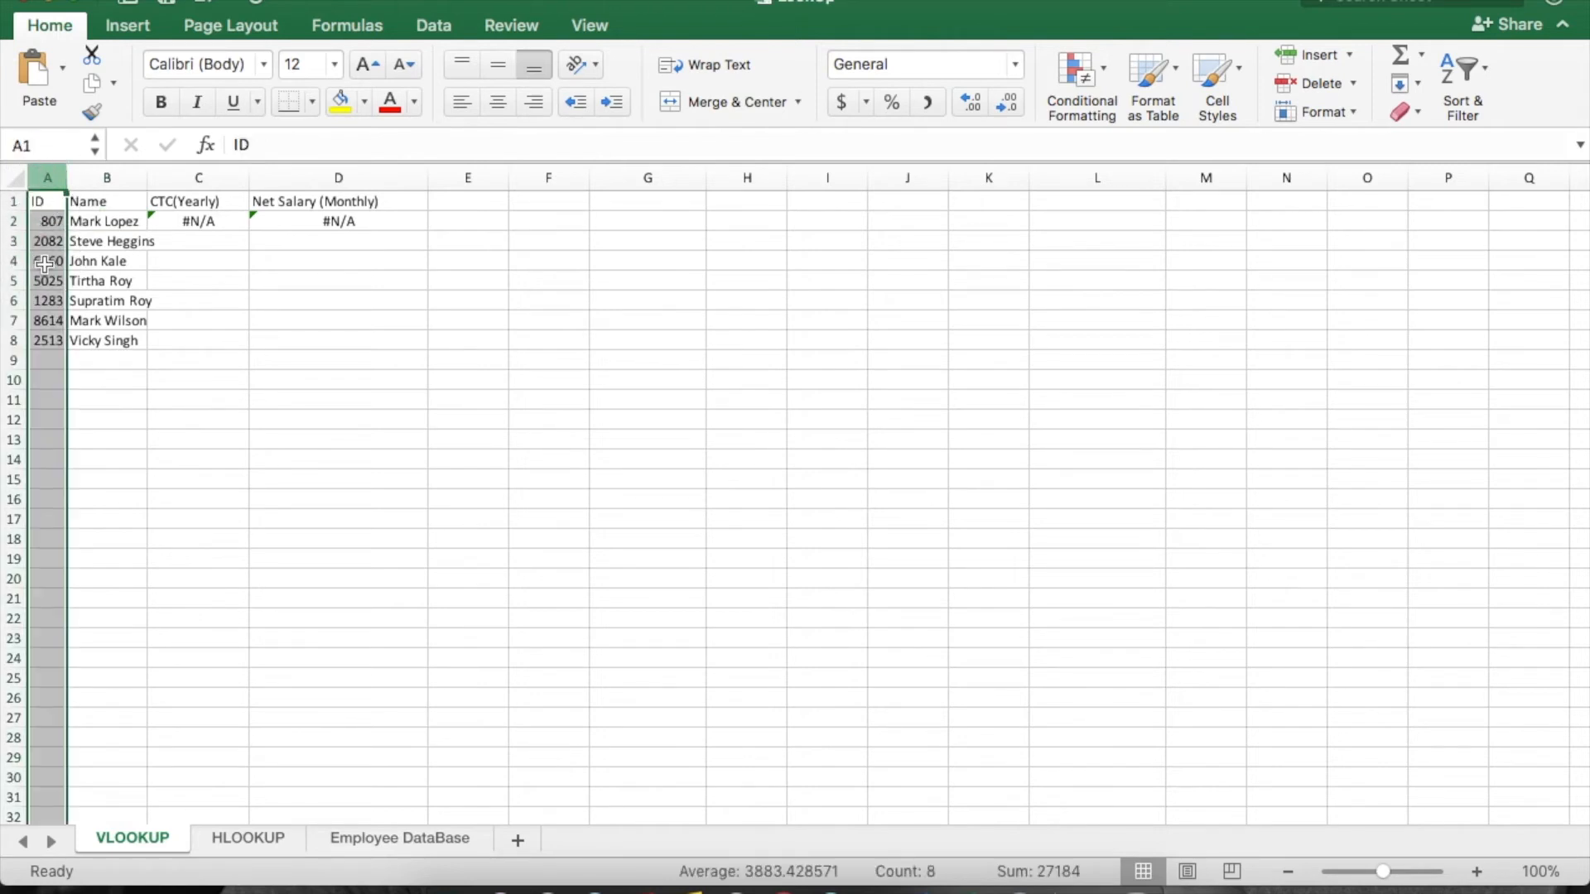
pyautogui.click(95, 223)
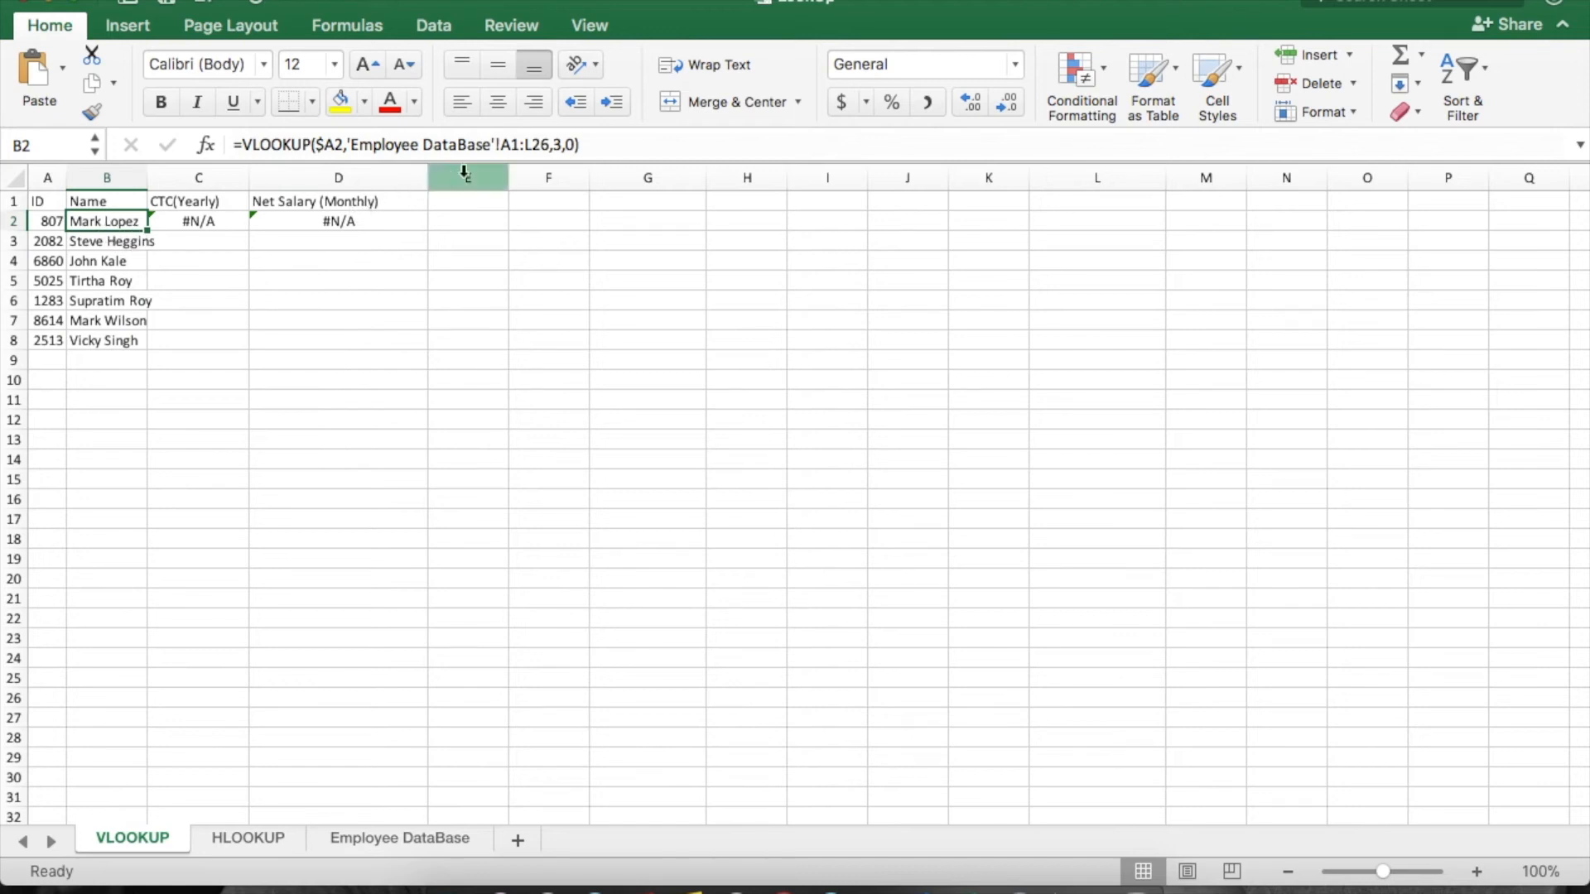
# Make the table array in the B2 formula absolute as $A$1:$L$26 and commit the formula.
pyautogui.moveTo(505, 145); pyautogui.dragTo(549, 145)
pyautogui.click(509, 145)
pyautogui.moveTo(502, 146); pyautogui.dragTo(549, 145)
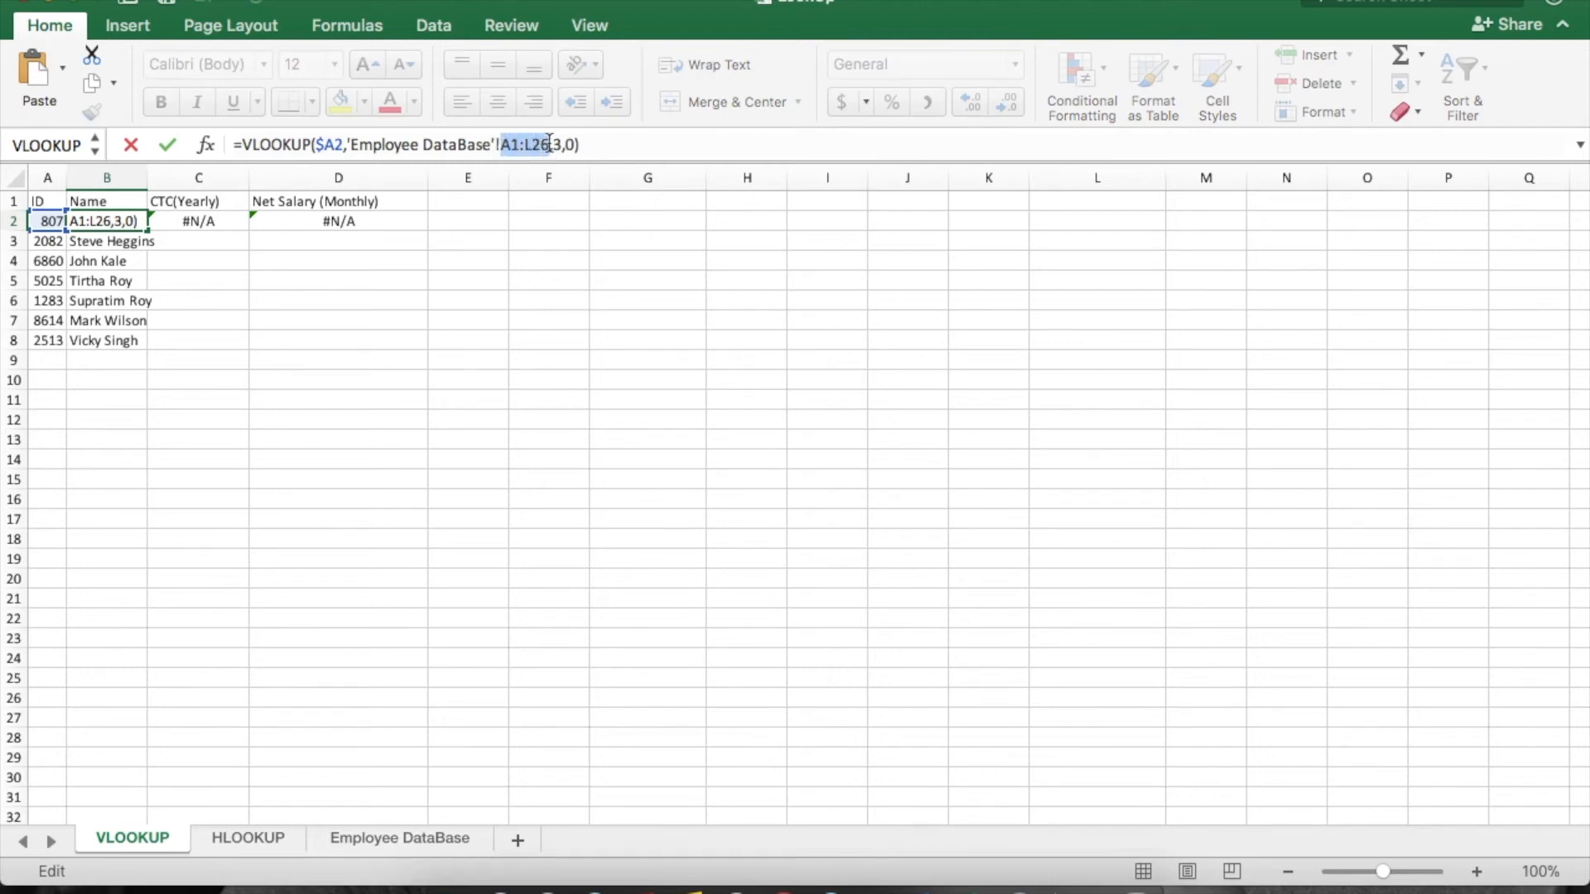
pyautogui.click(549, 145)
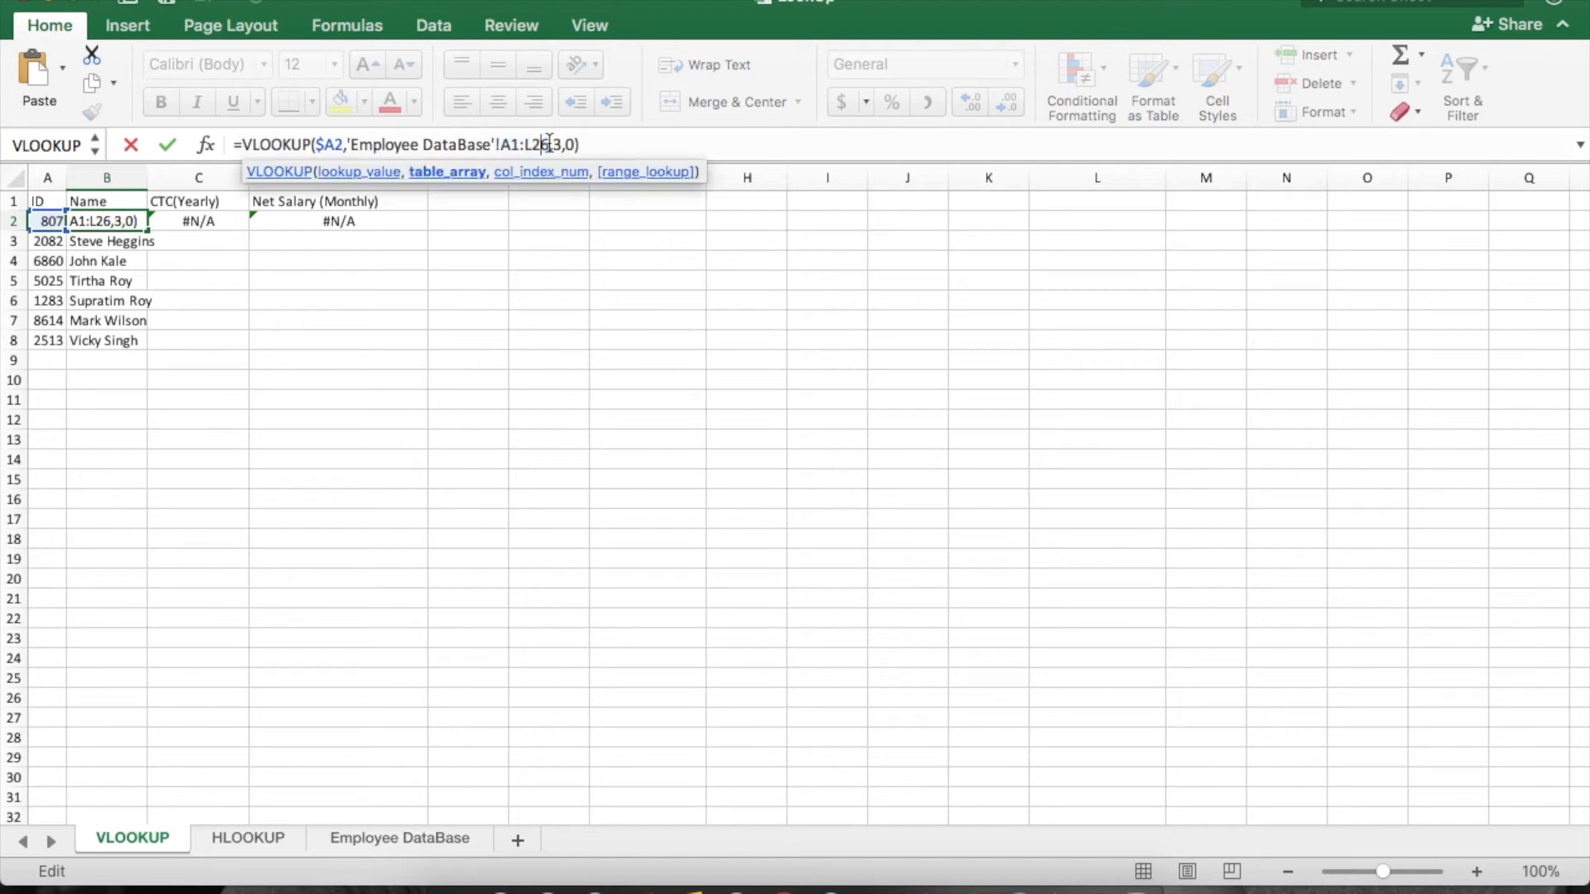
pyautogui.write('$A$')
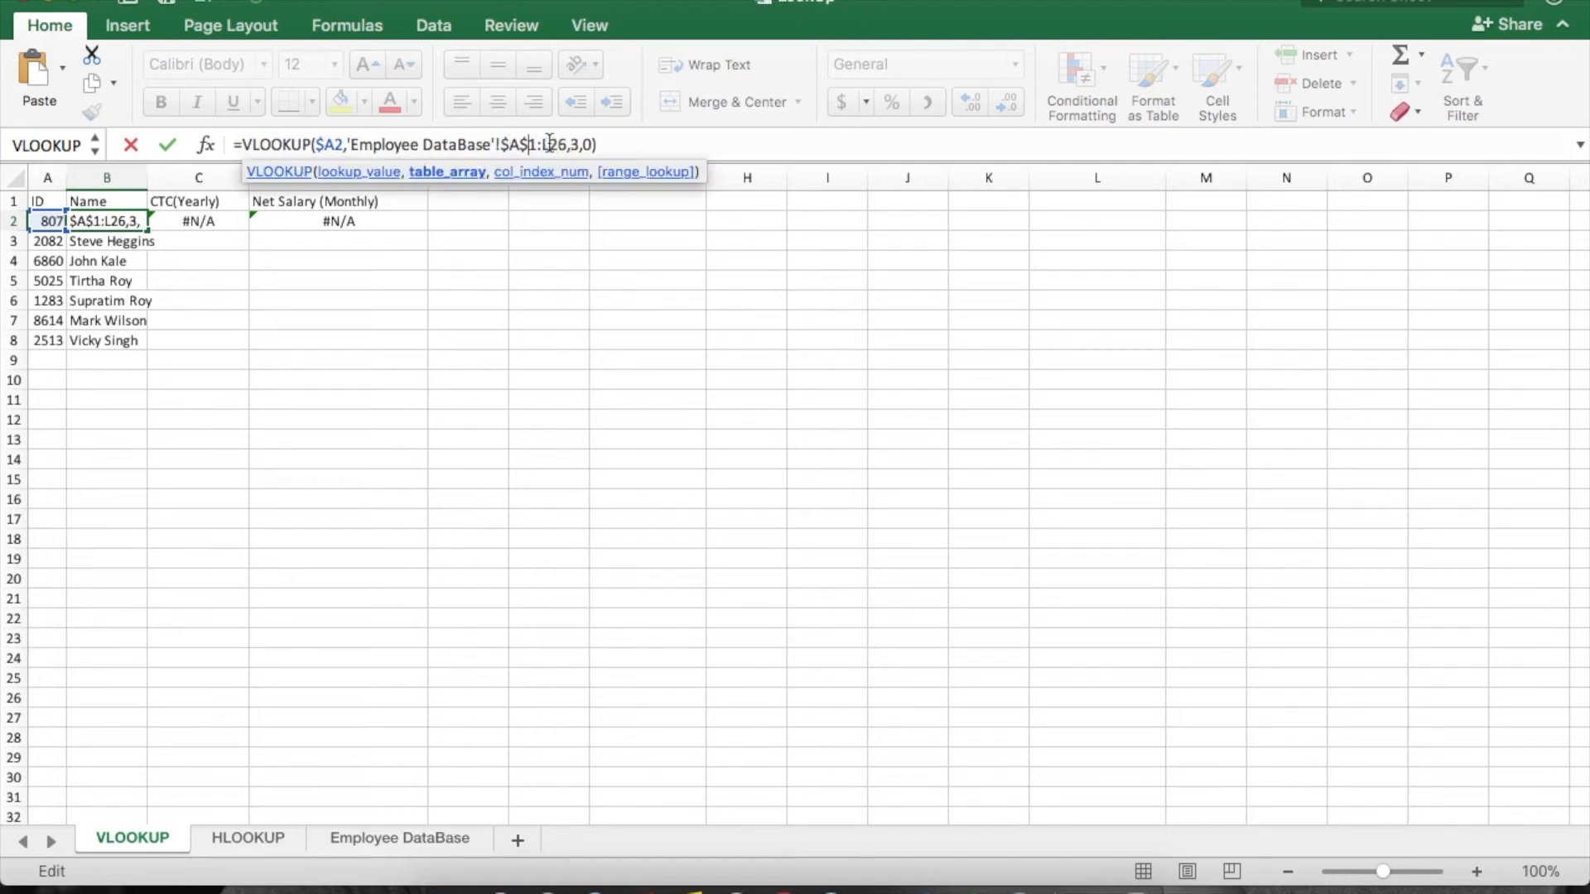
pyautogui.hotkey('shift', 'Left')
pyautogui.press('Right')
pyautogui.press('Right')
pyautogui.hotkey('shift', 'Left')
pyautogui.press('Right')
pyautogui.write('$')
pyautogui.press('Right')
pyautogui.write('$')
pyautogui.press('Return')
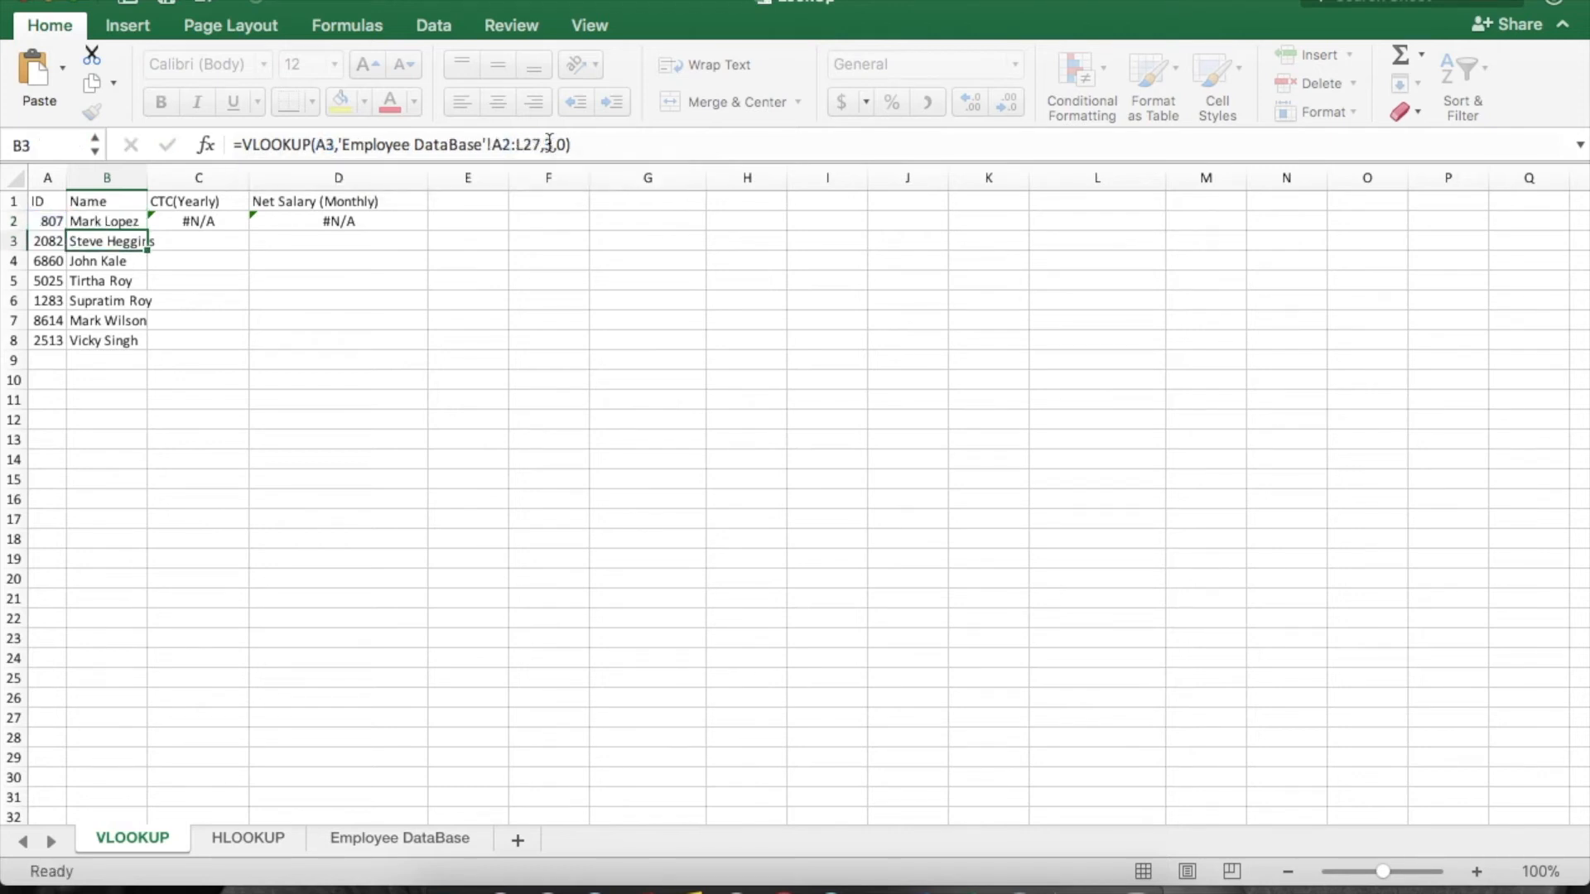
# Fill the B2 formula with the absolute table array right across C2:D2.
pyautogui.press('Up')
pyautogui.hotkey('shift', 'Right')
pyautogui.hotkey('shift', 'Right')
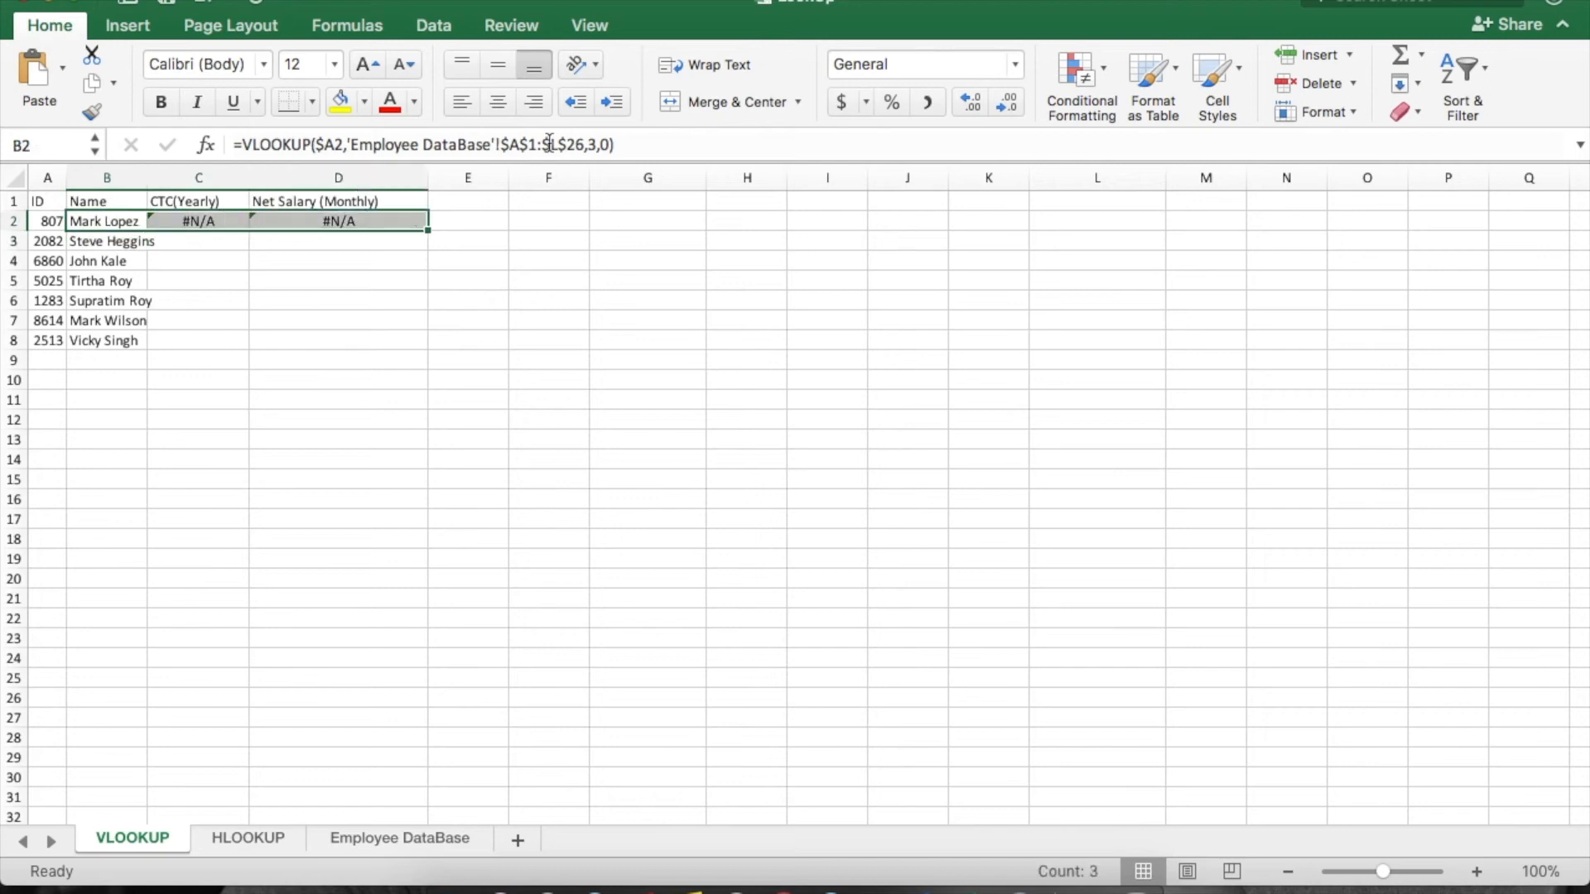
pyautogui.hotkey('ctrl', 'r')
# Inspect the formulas filled across B2:D2 to check their references and column index, finishing on C2.
pyautogui.press('Right')
pyautogui.press('Left')
pyautogui.press('Right')
pyautogui.press('Right')
pyautogui.press('Left')
pyautogui.press('Right')
pyautogui.press('Right')
pyautogui.press('Right')
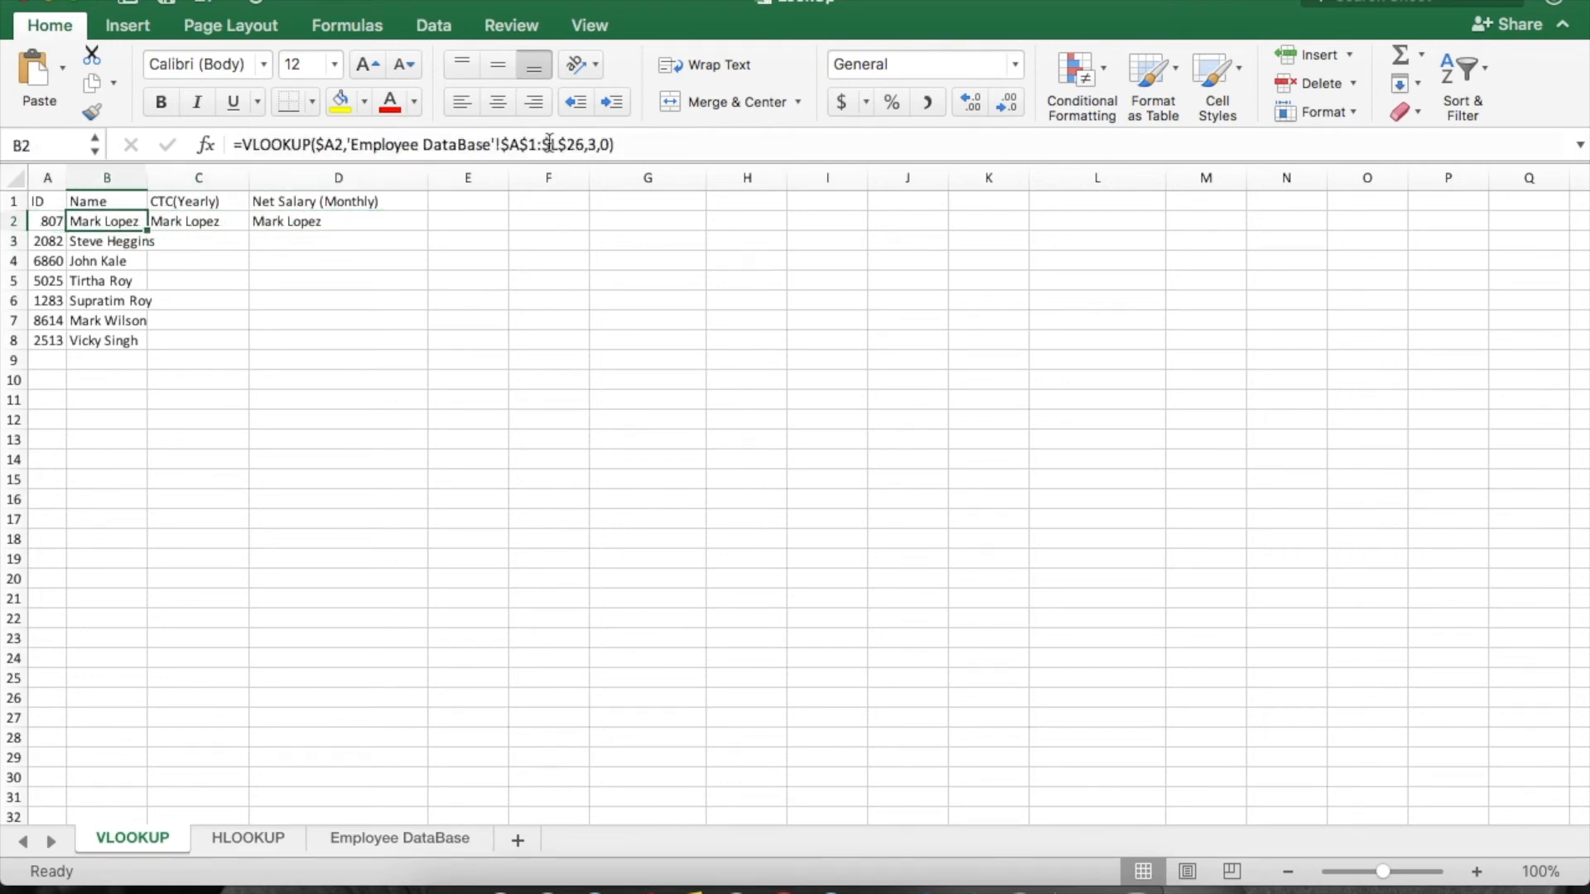
pyautogui.press('Left')
pyautogui.press('Up')
pyautogui.press('Down')
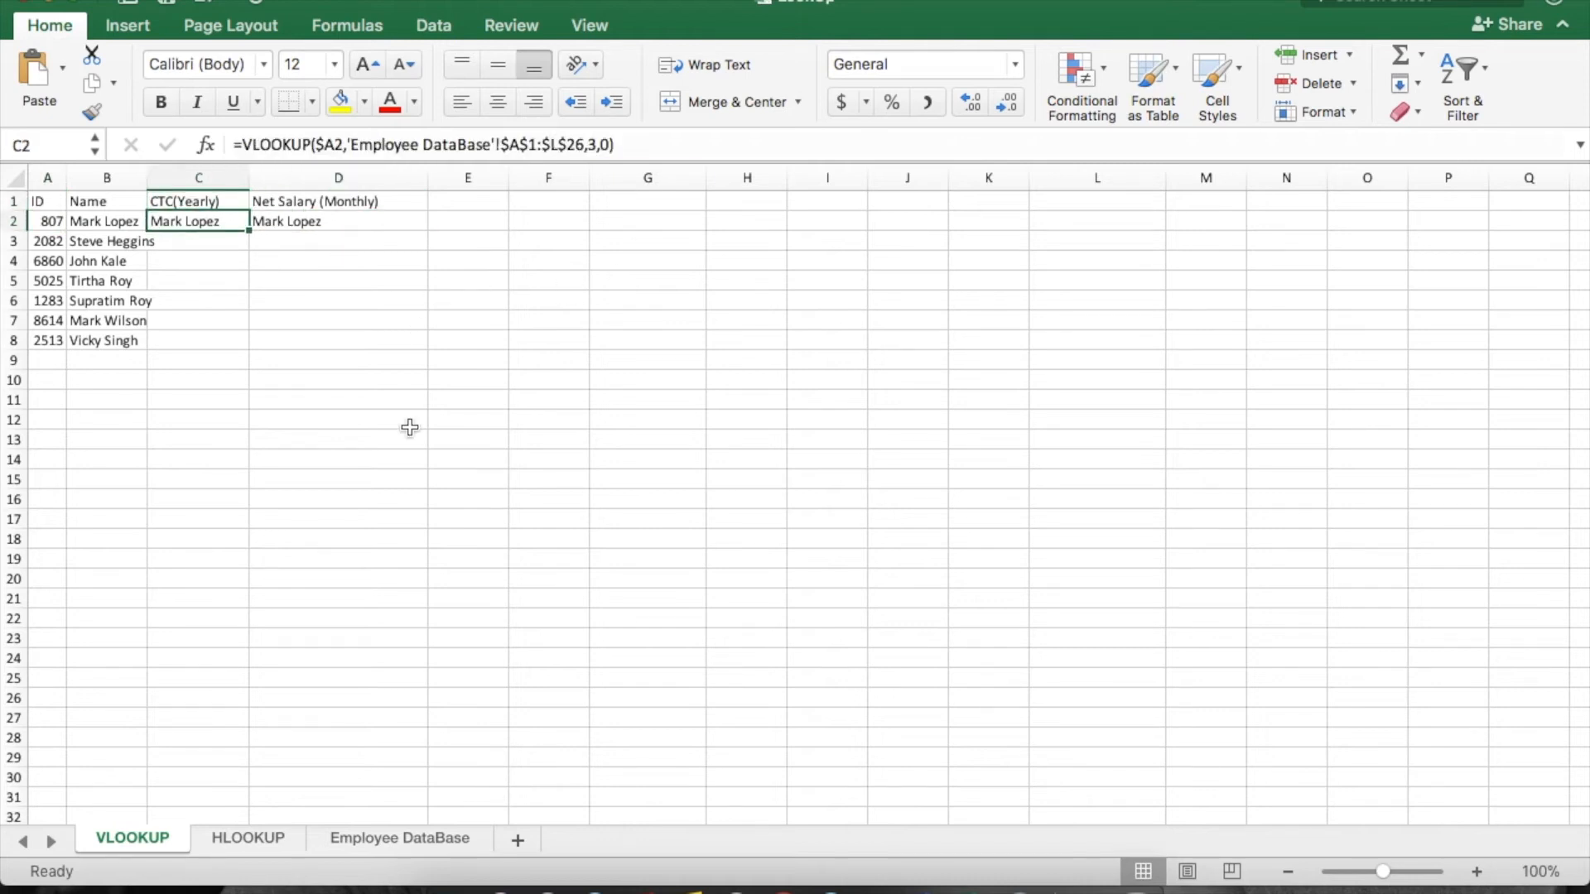
# Select the headers A1:G1 on the Employee DataBase sheet to count the column position of CTC(Yearly).
pyautogui.click(384, 842)
pyautogui.moveTo(46, 202); pyautogui.dragTo(658, 201)
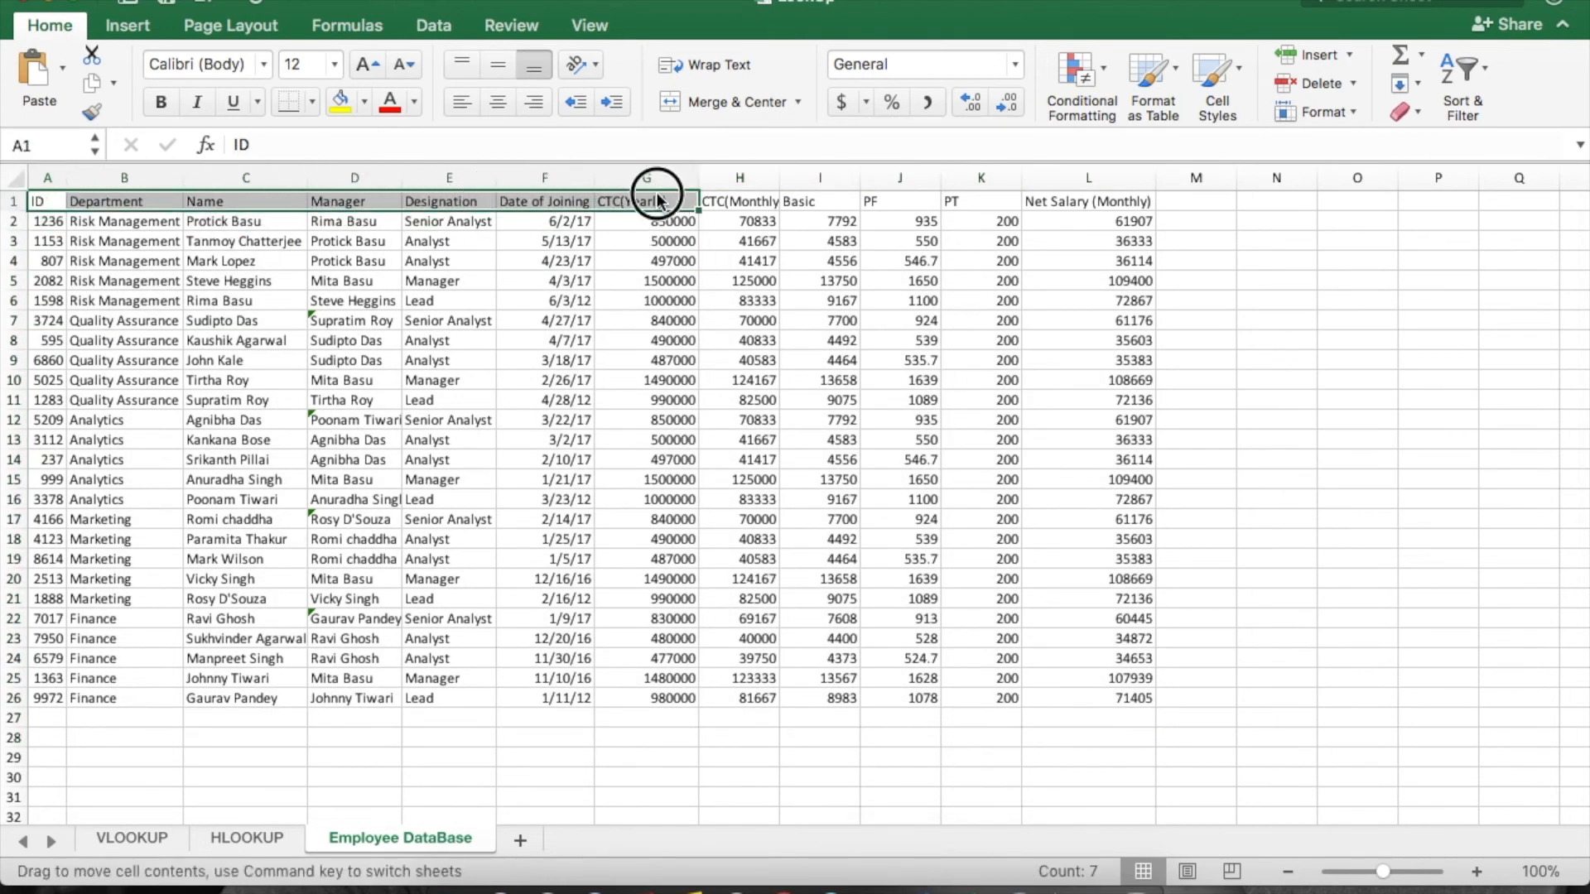
# Step through the Employee DataBase header cells from ID to CTC(Yearly), one column at a time, to count the column position.
pyautogui.click(648, 178)
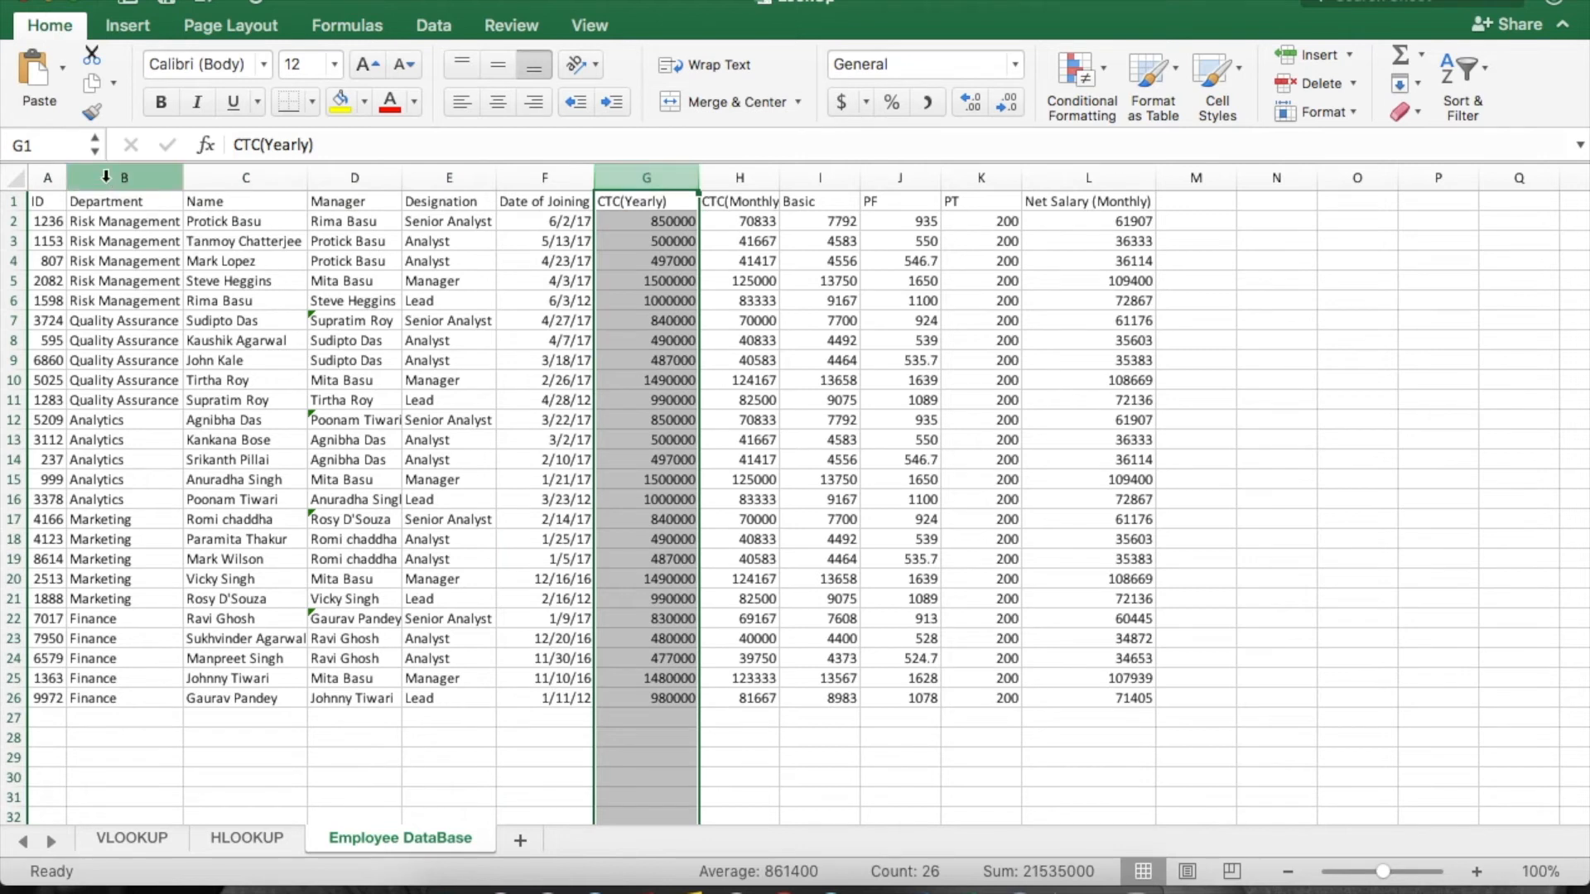
pyautogui.click(38, 202)
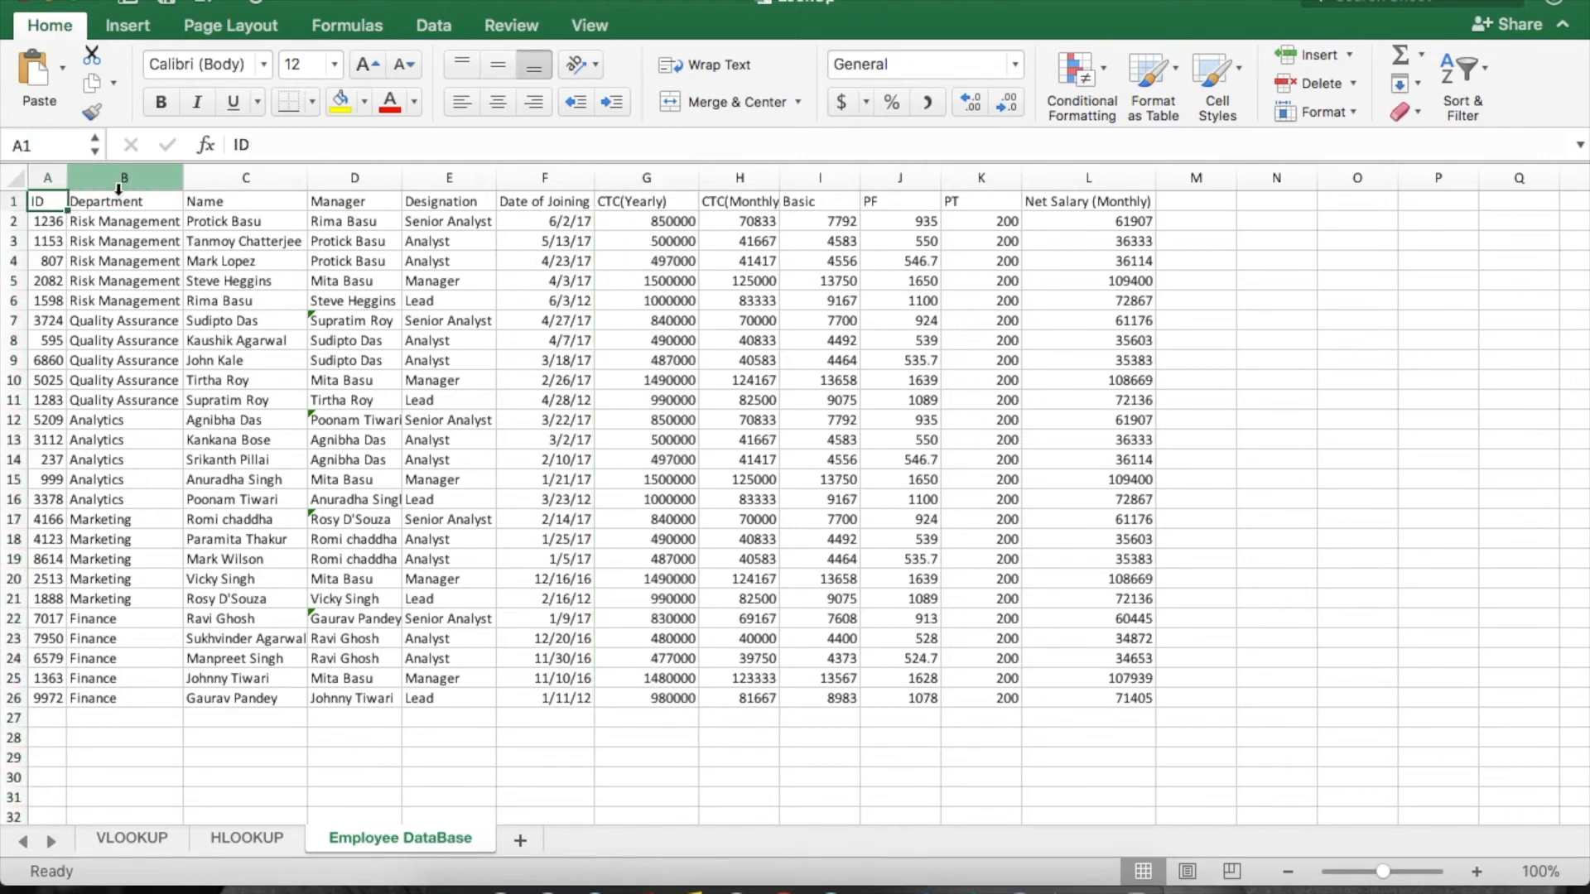
pyautogui.press('Right')
pyautogui.press('Right')
pyautogui.press('Right')
pyautogui.press('Right')
pyautogui.press('Right')
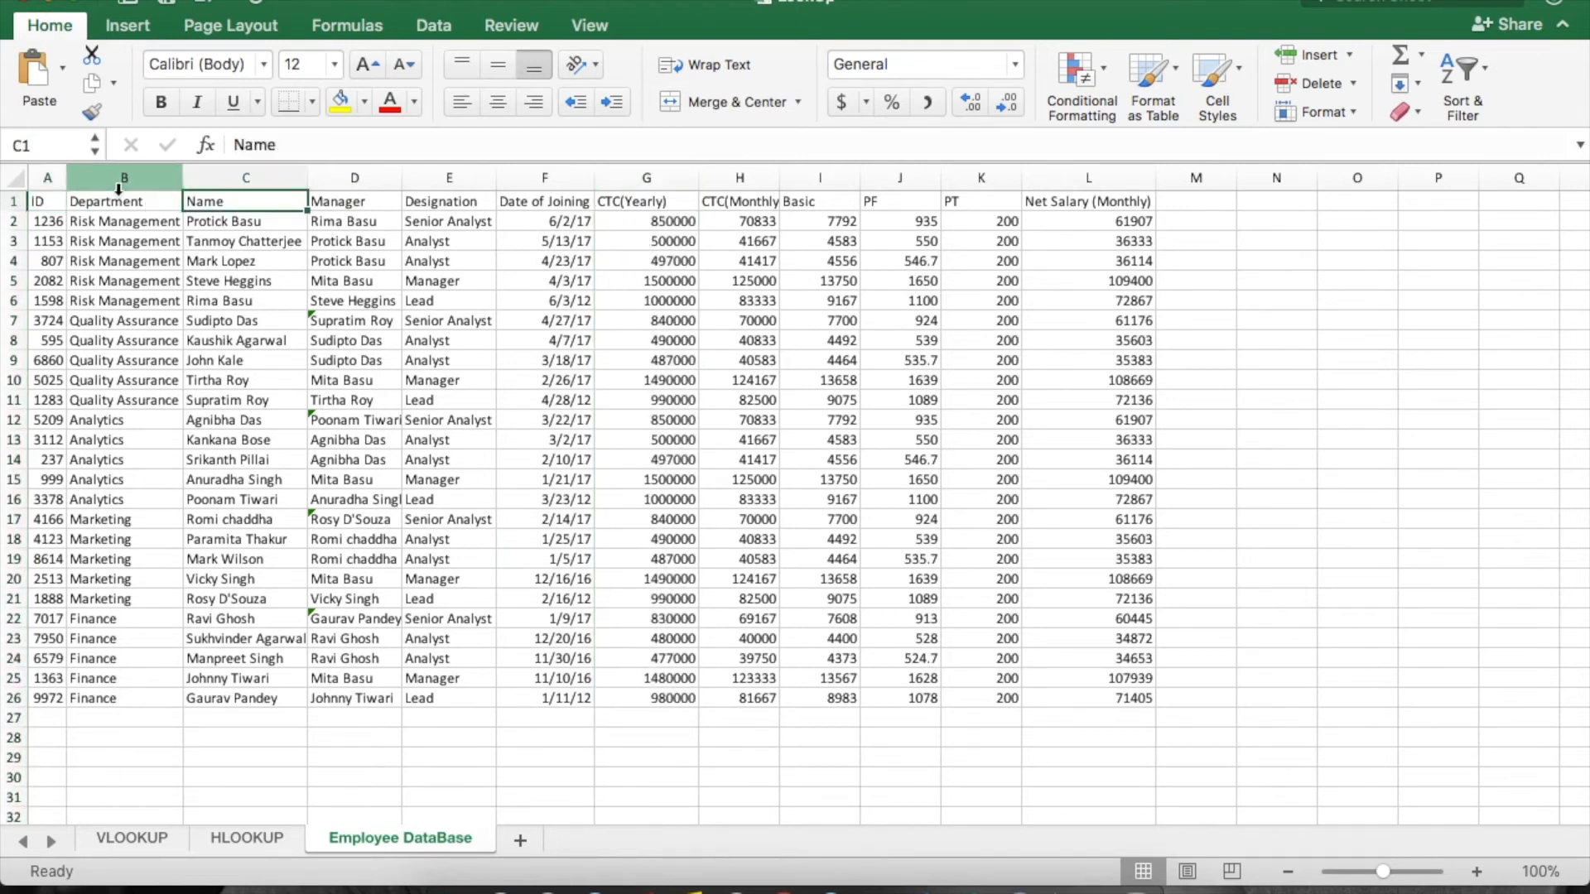
pyautogui.press('Right')
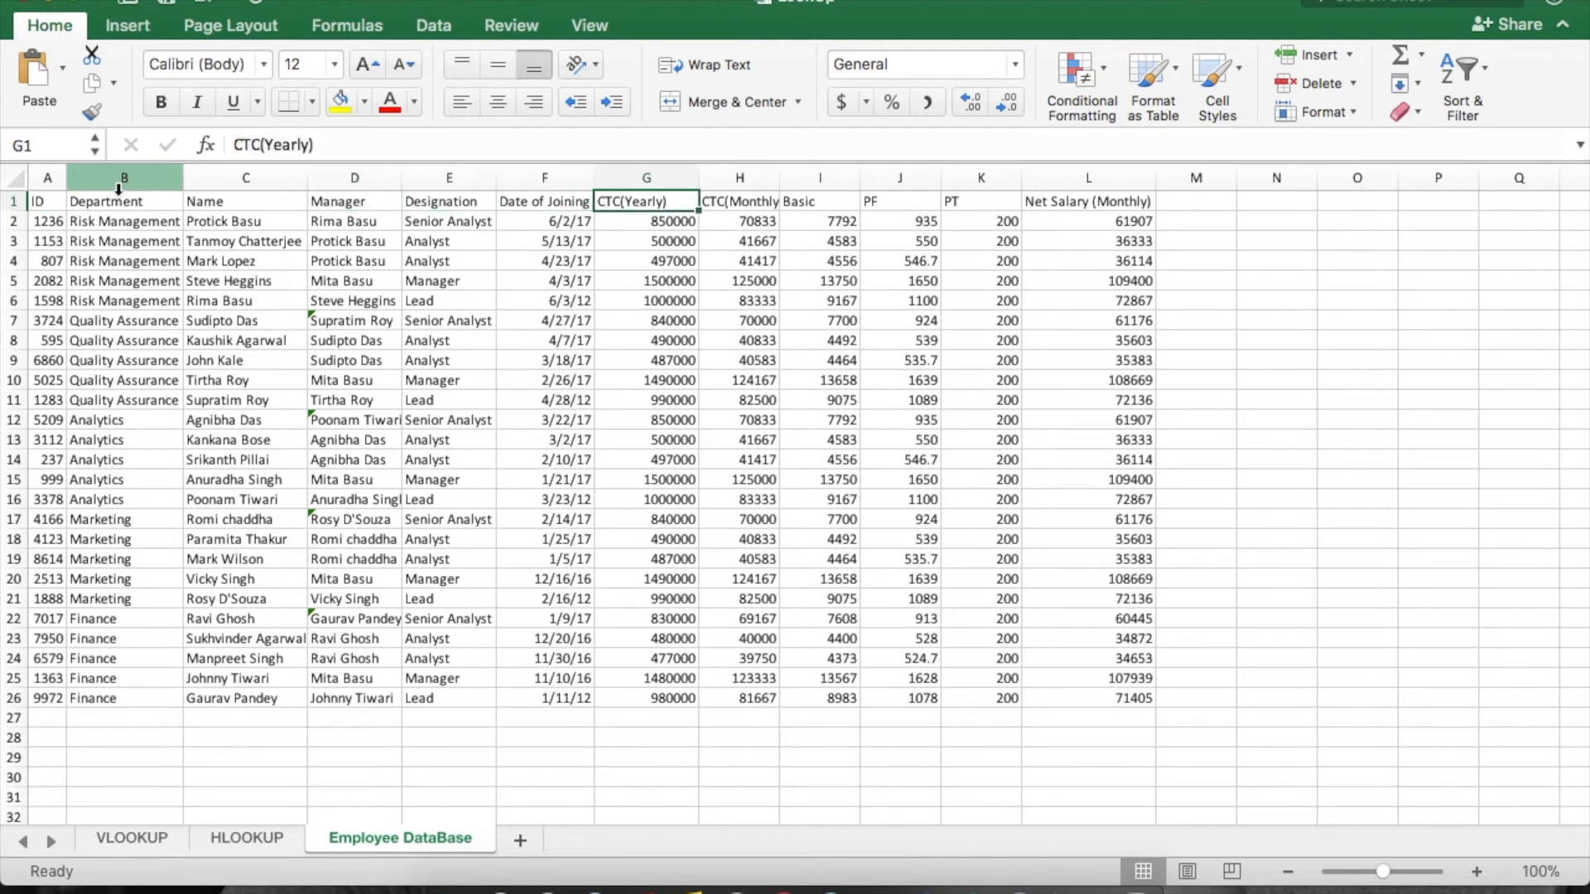
pyautogui.press('BackSpace')
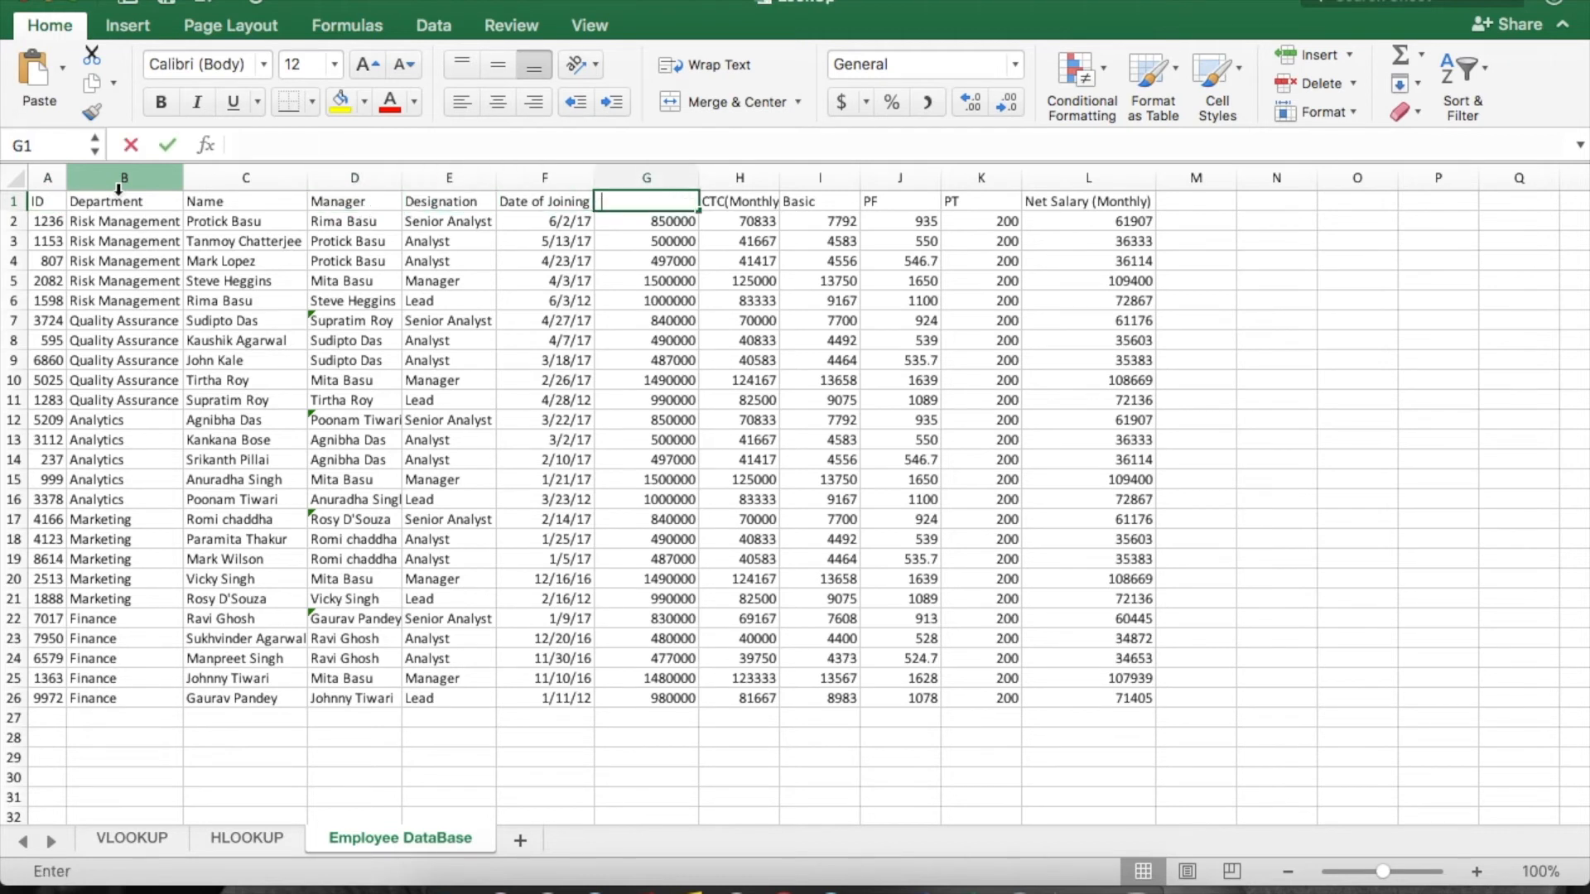
pyautogui.press('Escape')
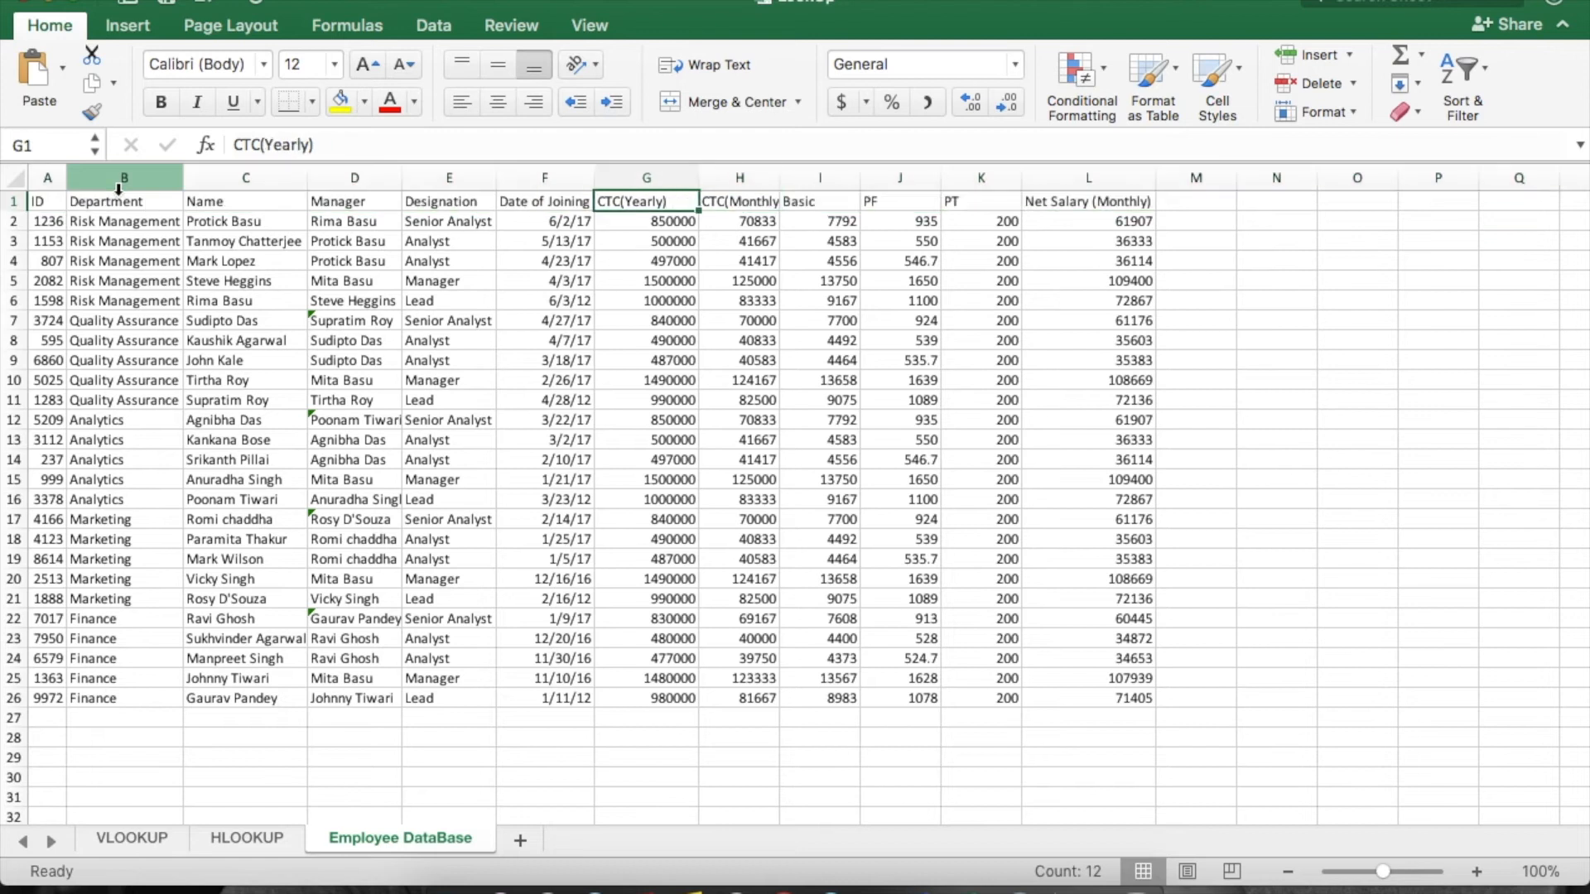
pyautogui.press('BackSpace')
pyautogui.press('Escape')
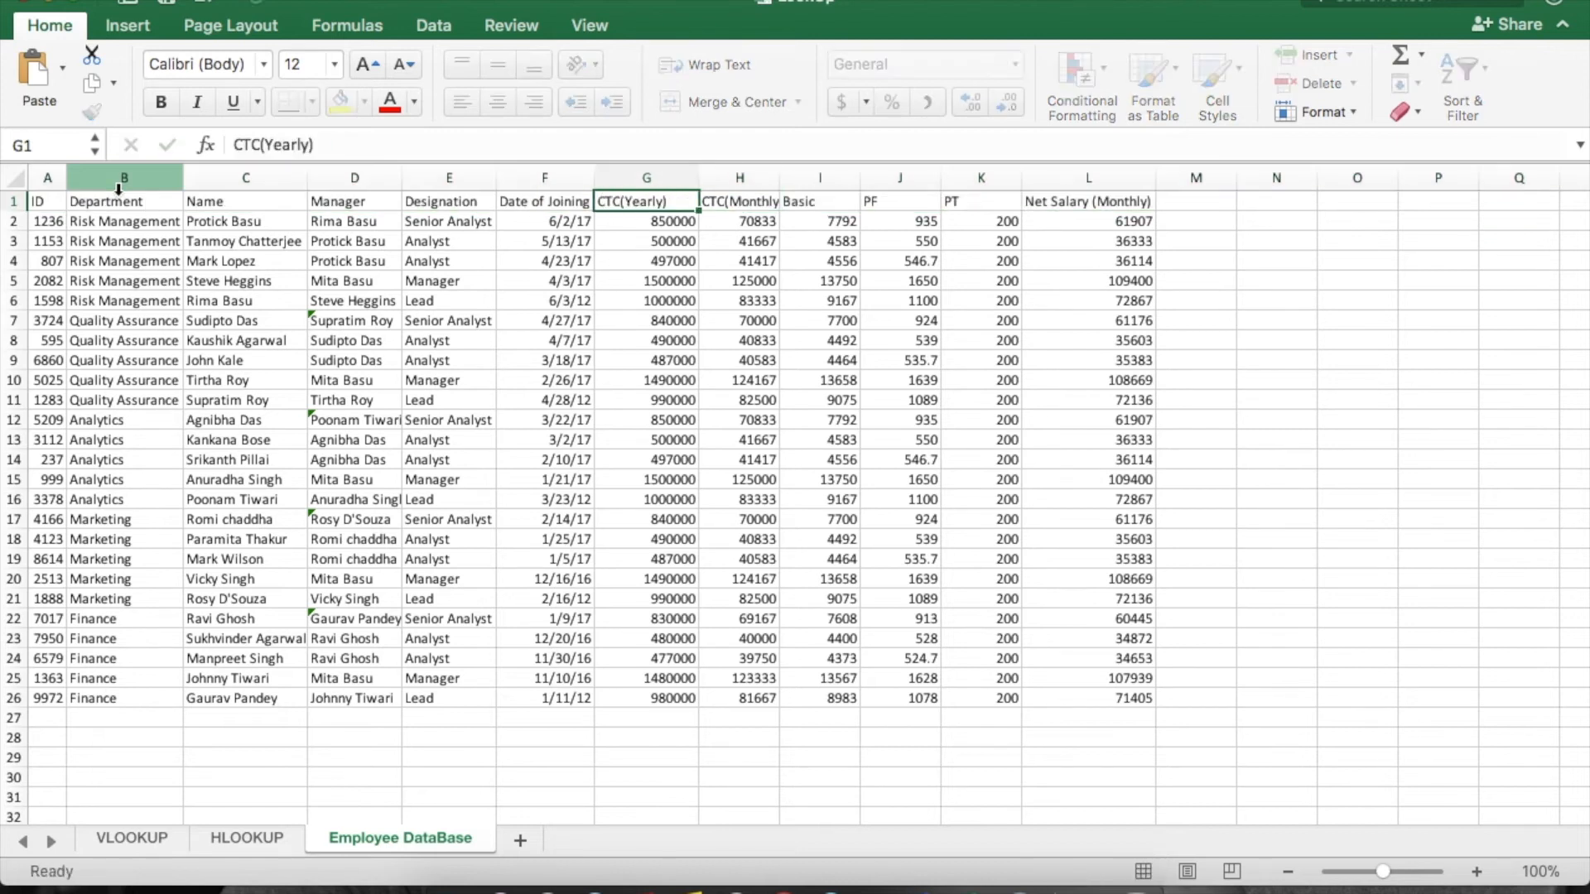
pyautogui.press('Right')
pyautogui.press('Left')
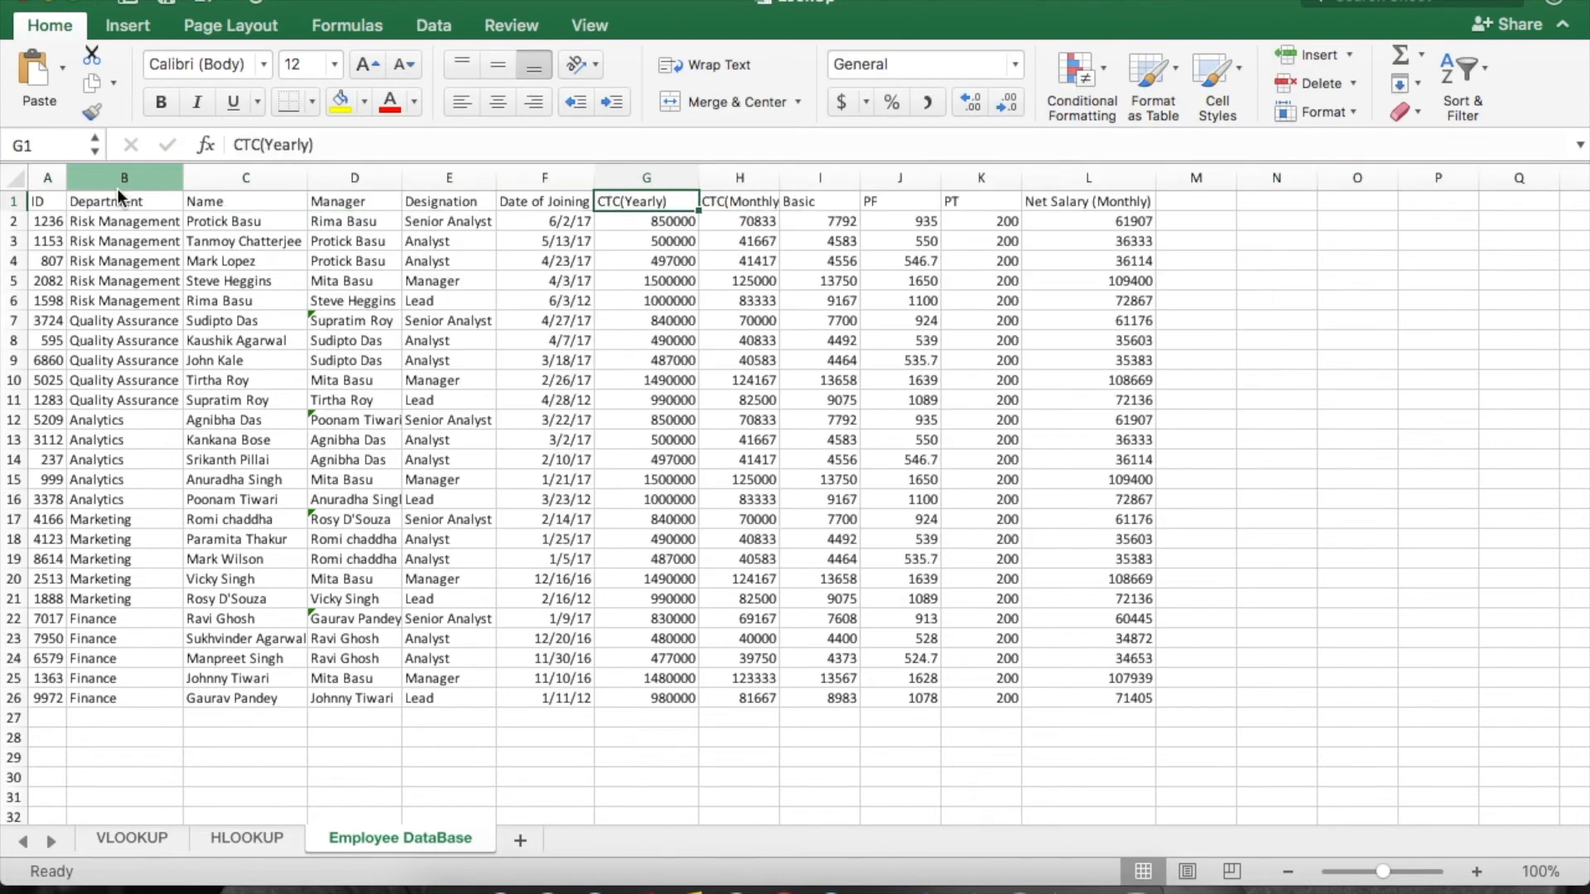
pyautogui.press('super+Tab')
pyautogui.click(117, 189)
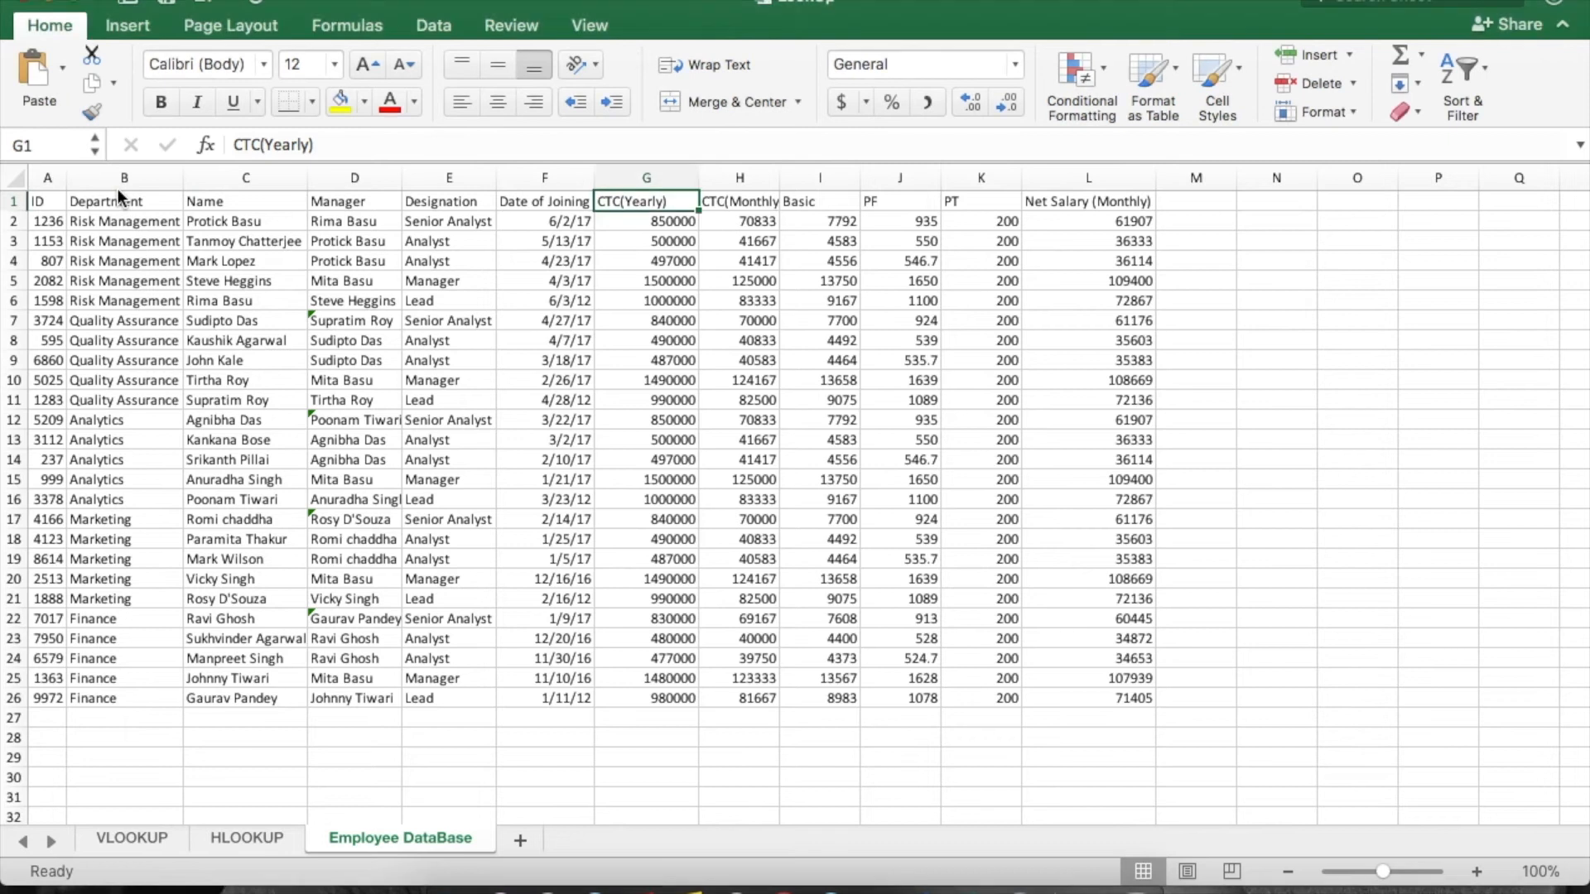
# Change the column index of the CTC(Yearly) VLOOKUP in C2 of the VLOOKUP sheet to 7.
pyautogui.click(143, 837)
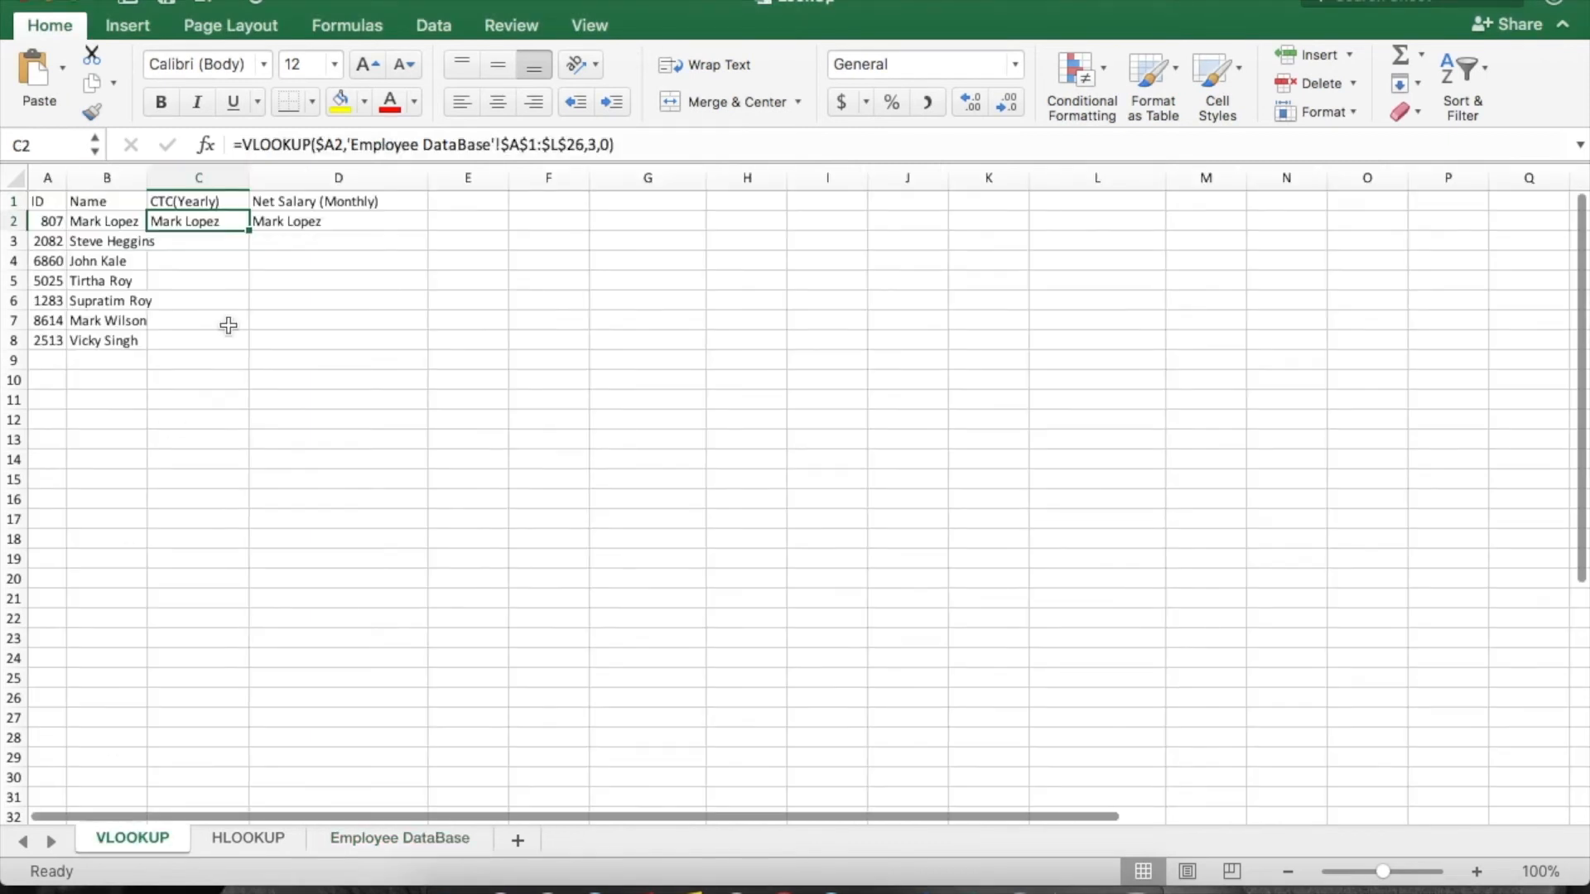
pyautogui.click(598, 145)
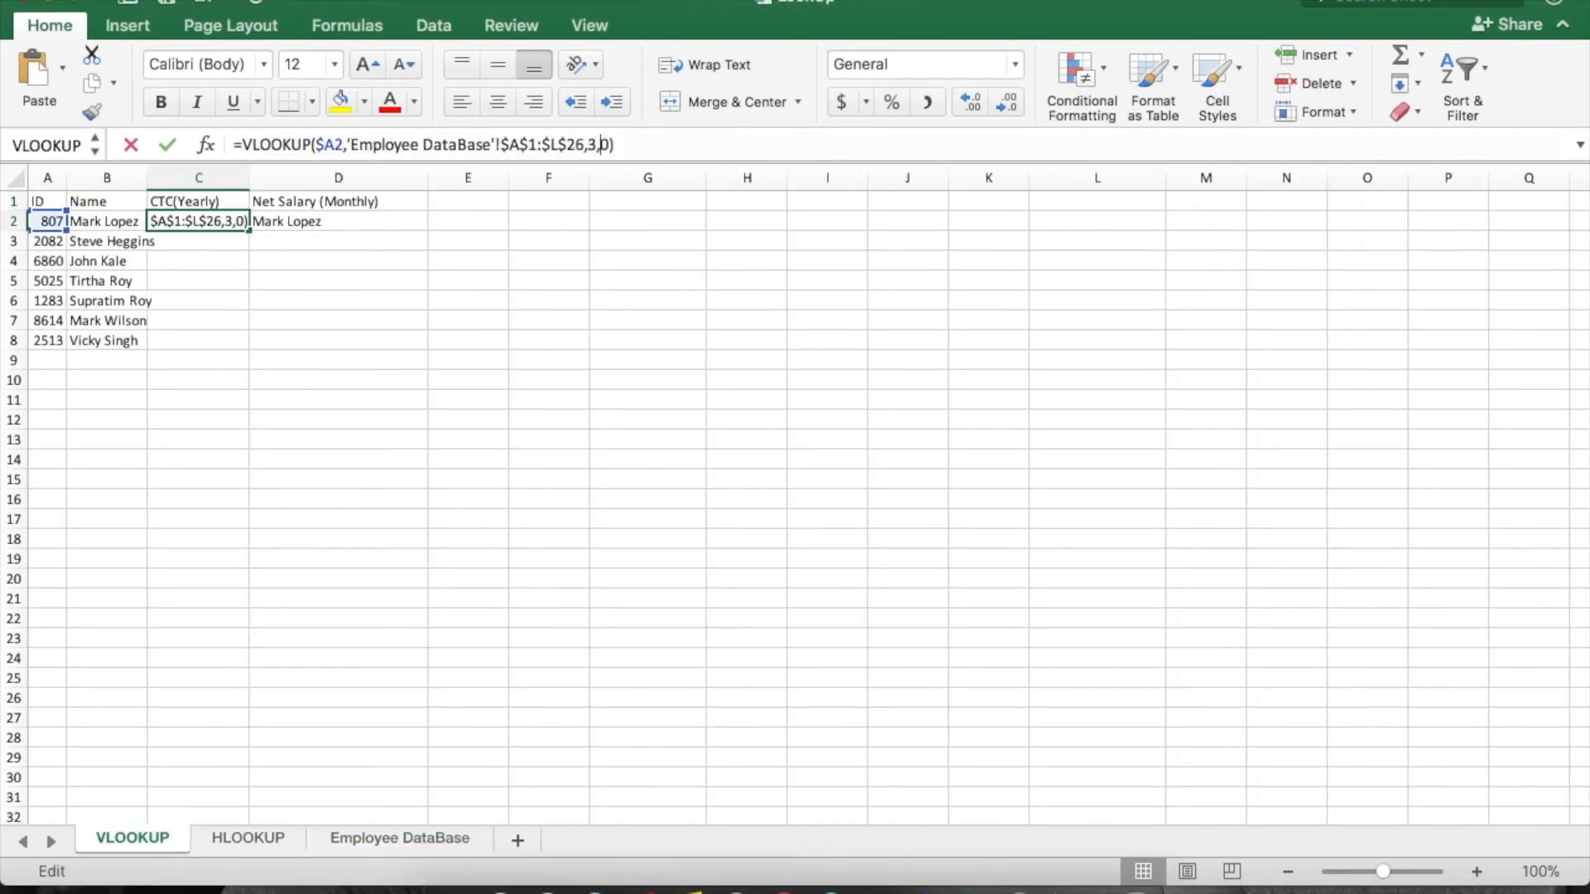
pyautogui.press('Left')
pyautogui.press('BackSpace')
pyautogui.write('7')
pyautogui.press('Return')
pyautogui.click(198, 222)
# Count the column position of Net Salary (Monthly) on the Employee DataBase sheet and set the VLOOKUP column index in D2 to 12.
pyautogui.click(338, 221)
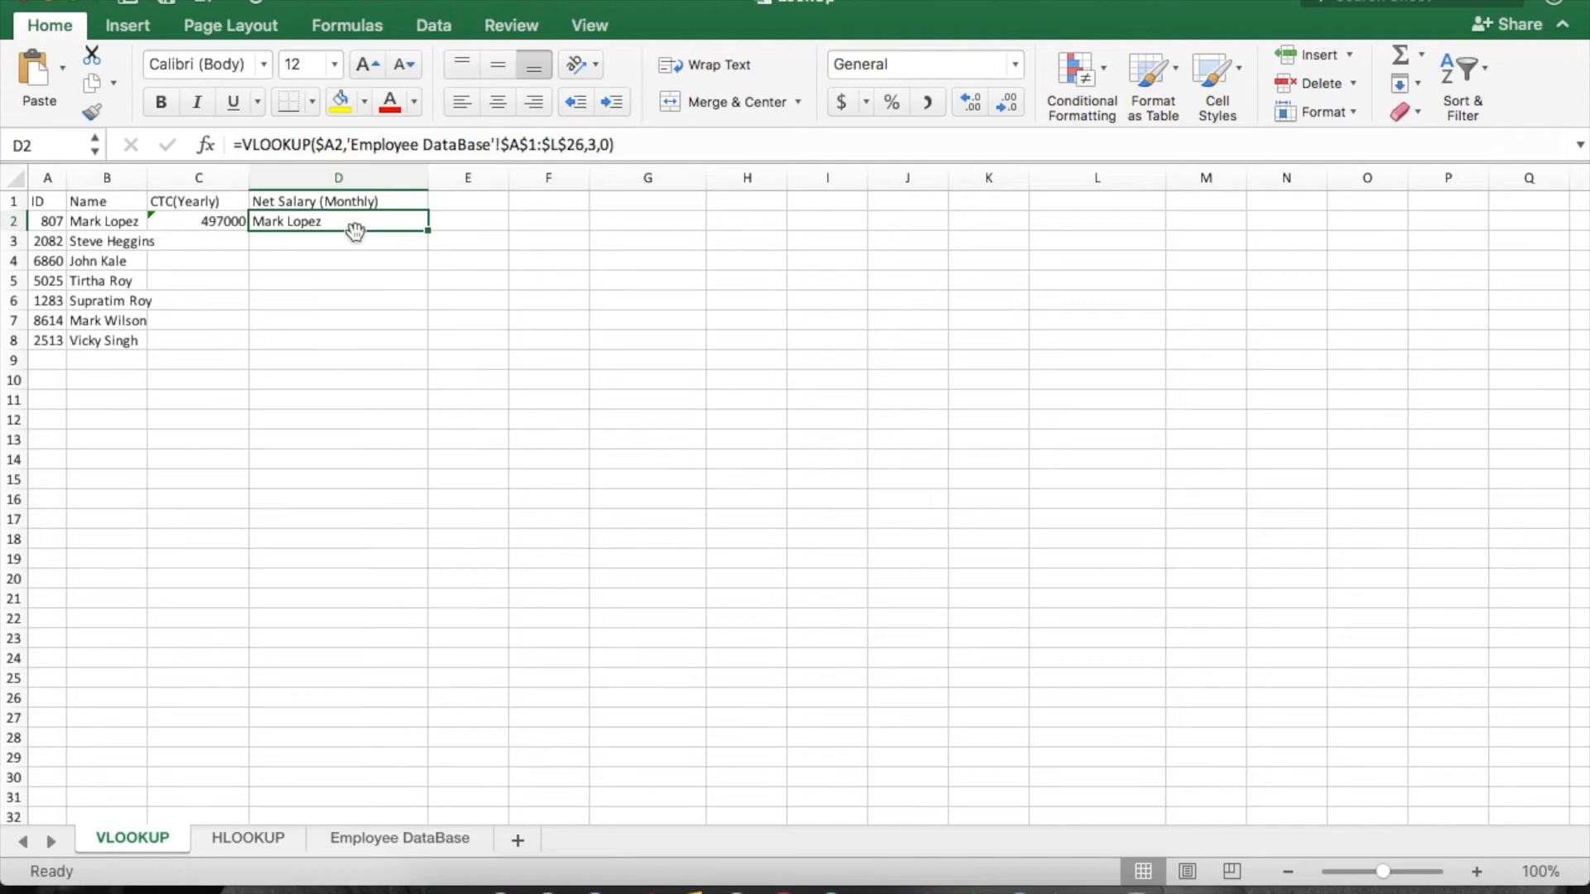
pyautogui.click(396, 836)
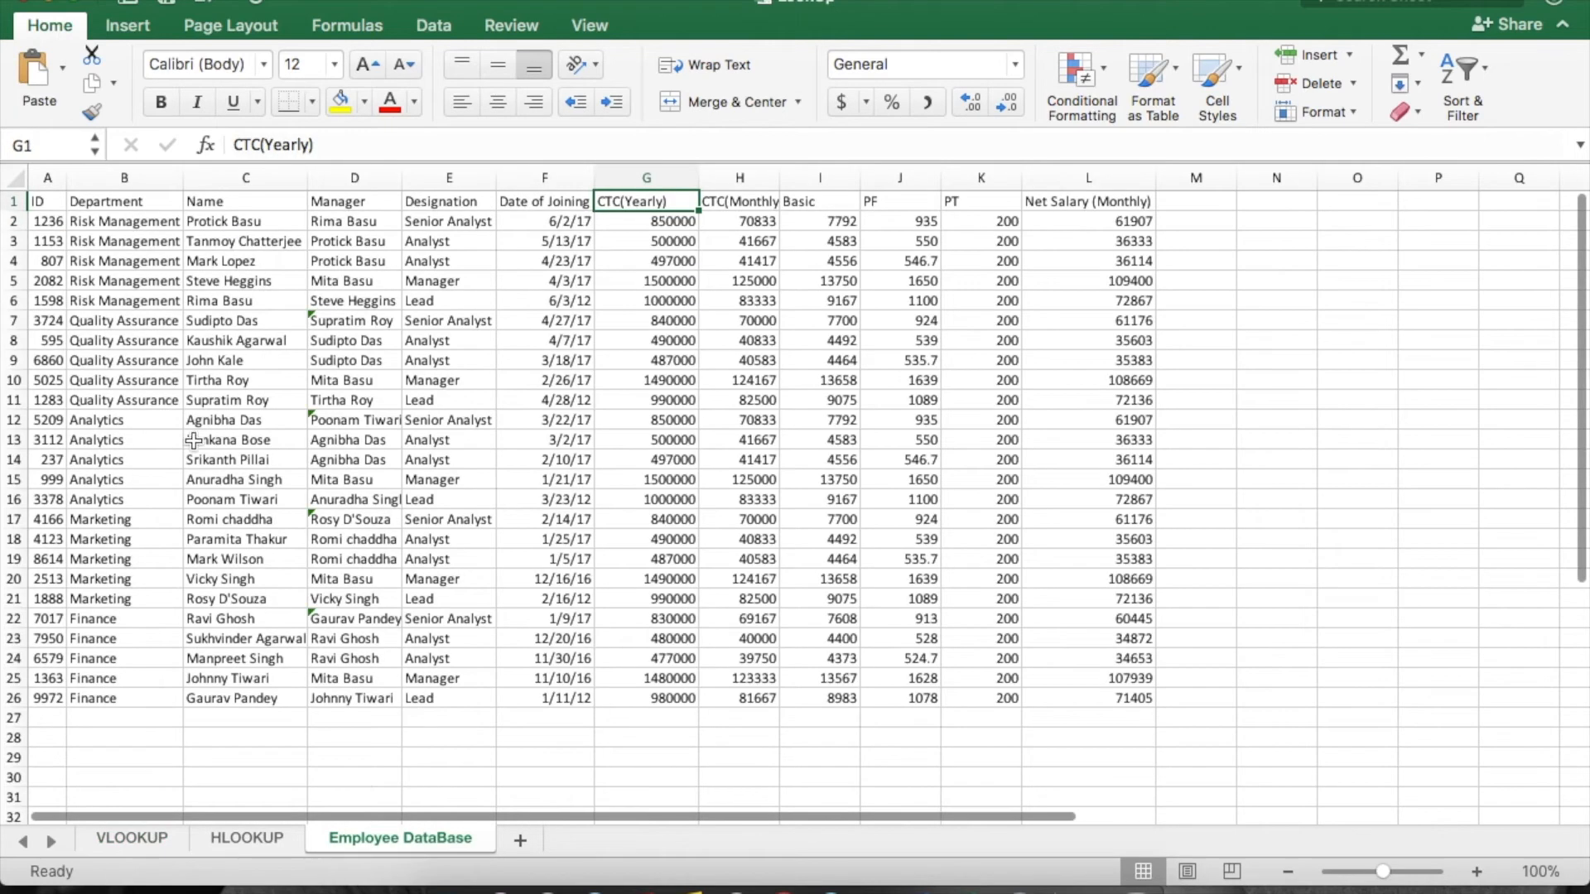
pyautogui.click(44, 178)
pyautogui.moveTo(43, 175); pyautogui.dragTo(1095, 209)
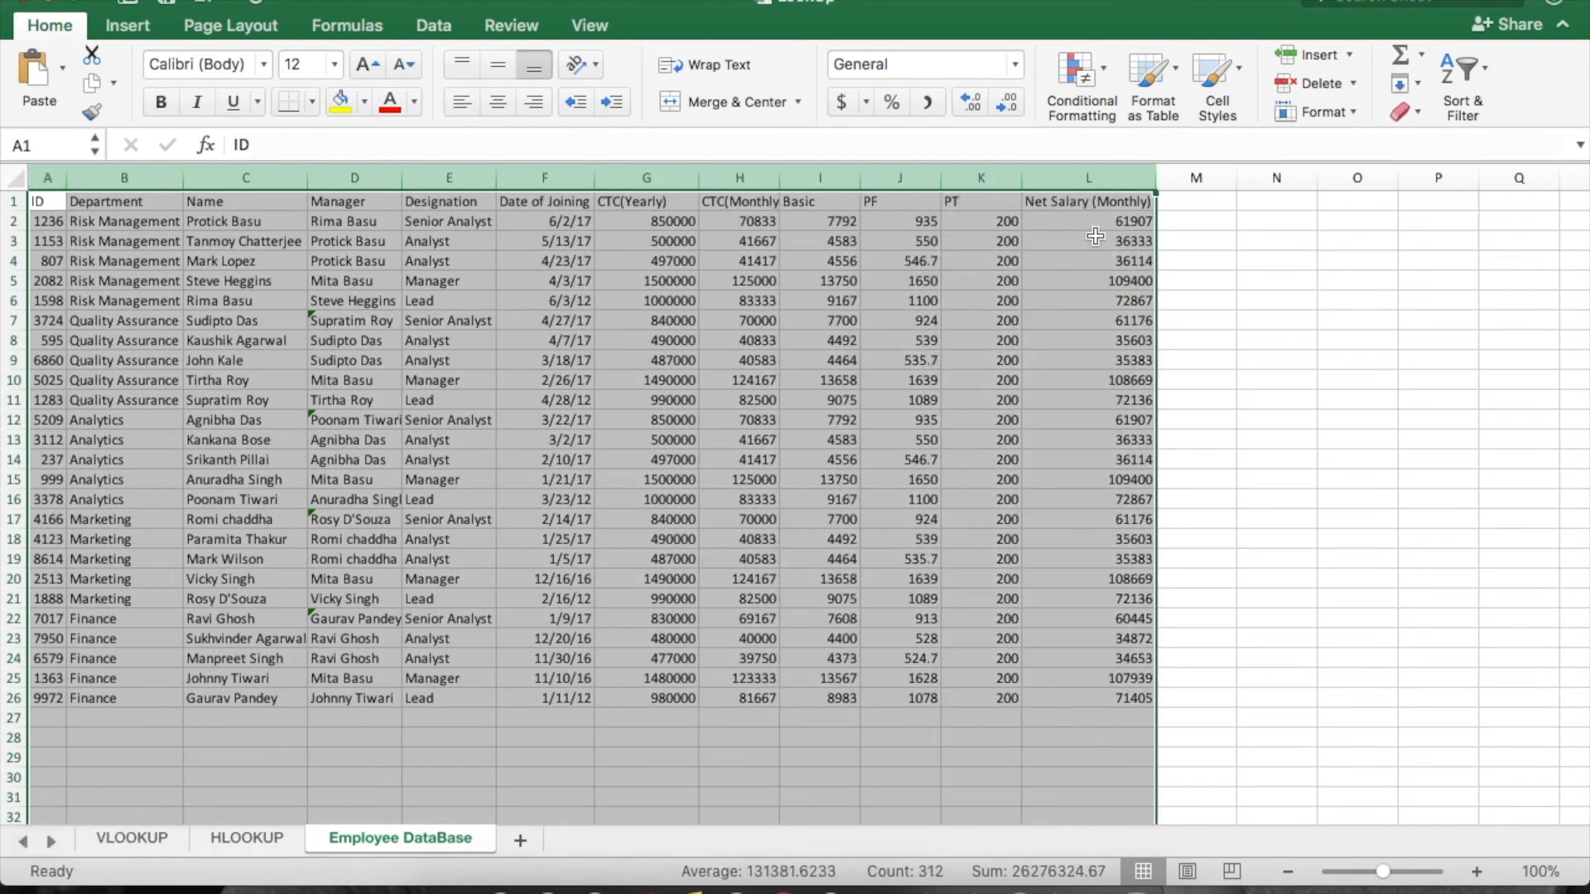
pyautogui.click(112, 842)
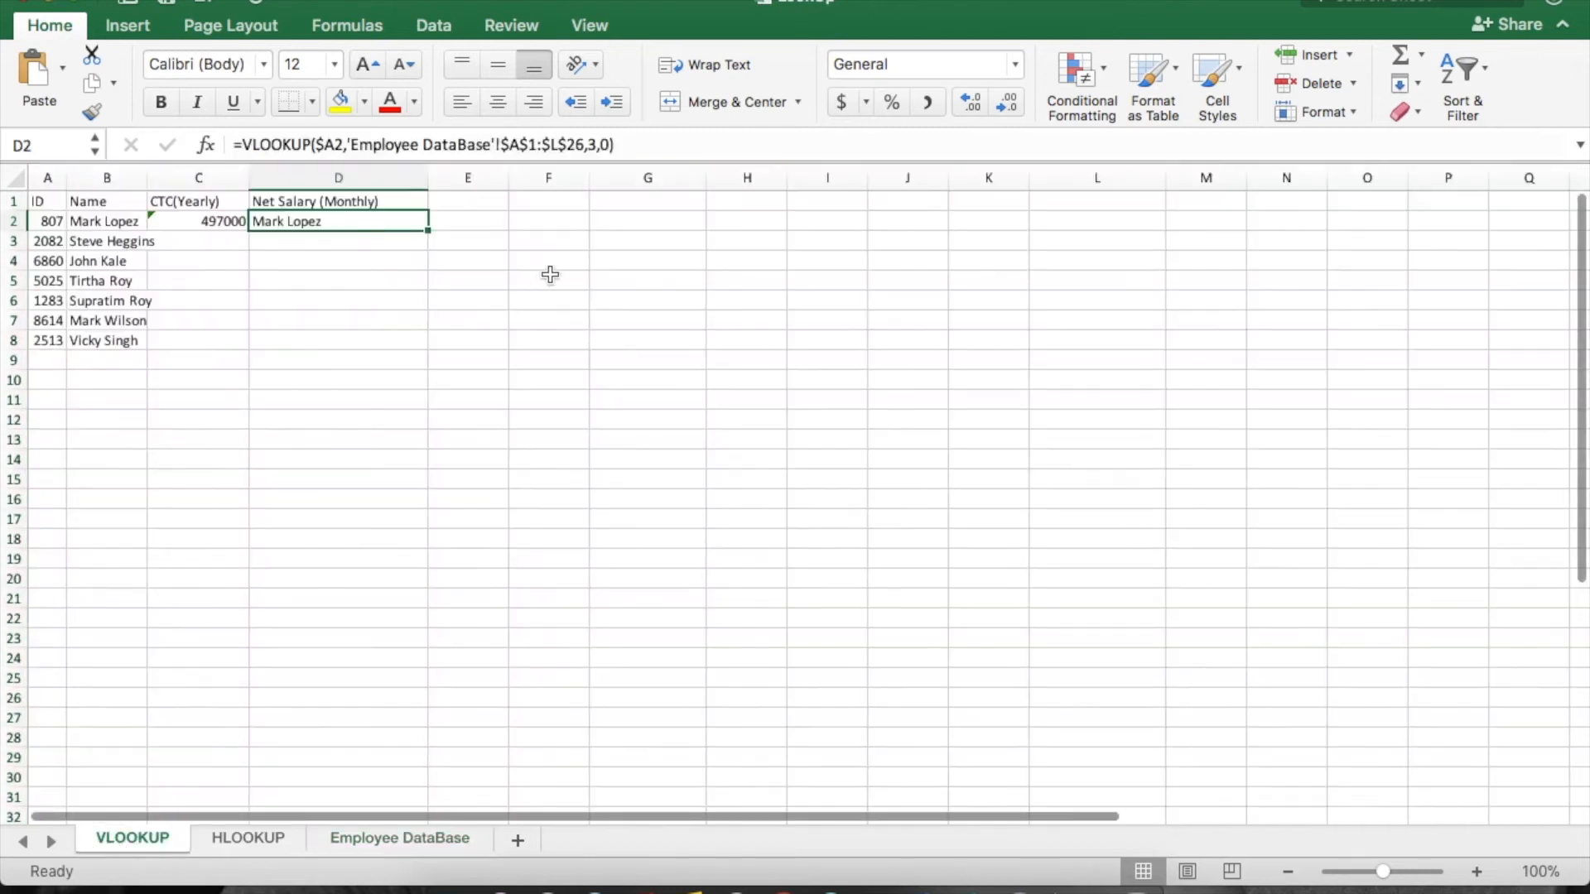
pyautogui.click(599, 144)
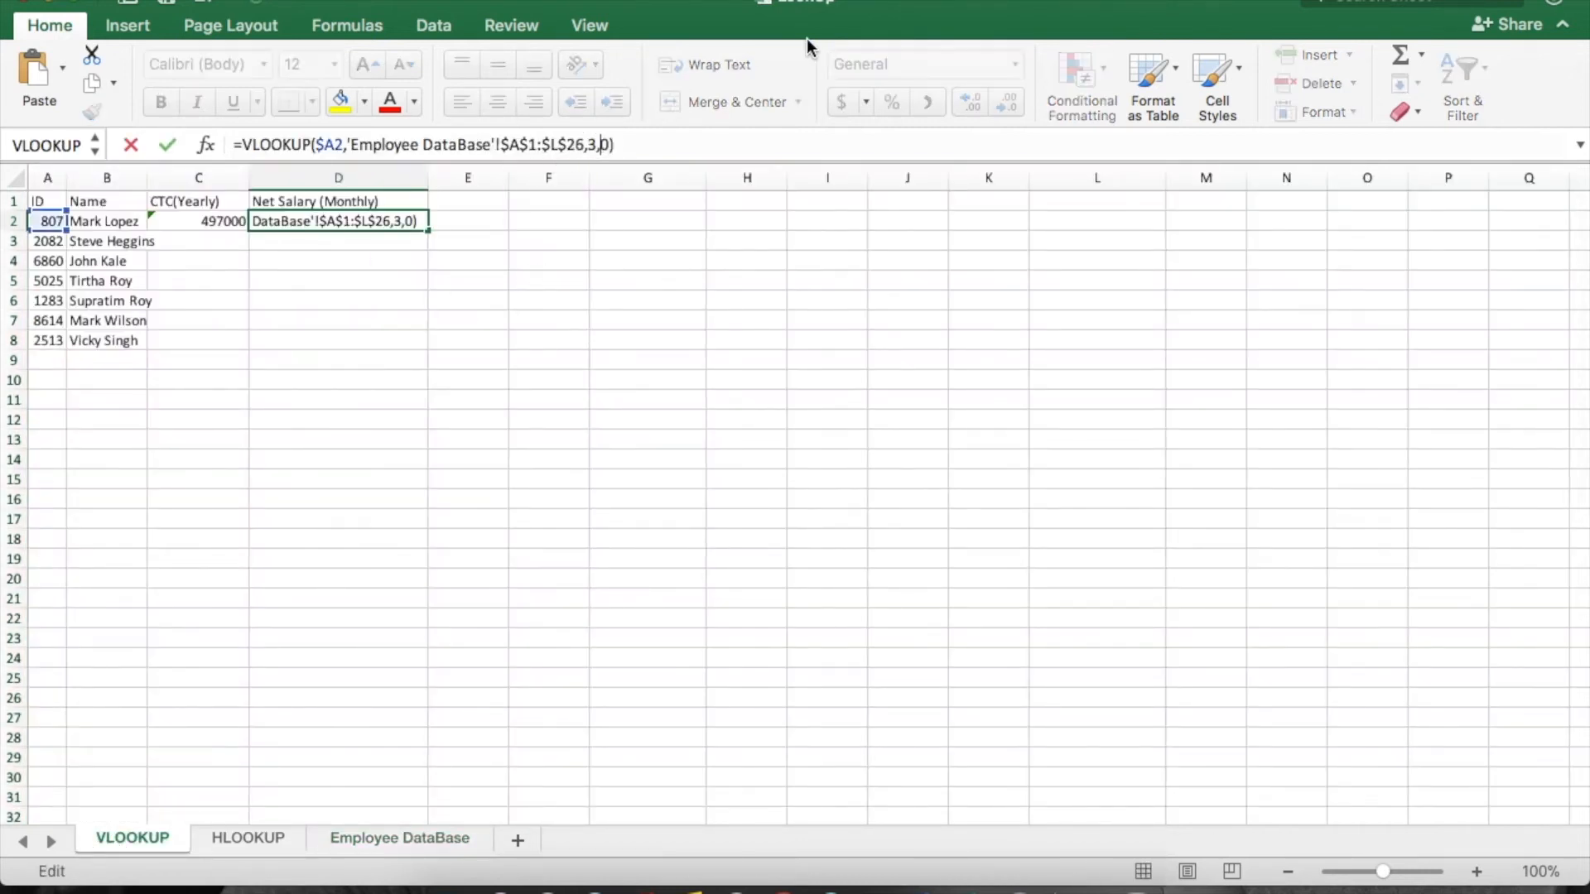
pyautogui.press('BackSpace')
pyautogui.write('12')
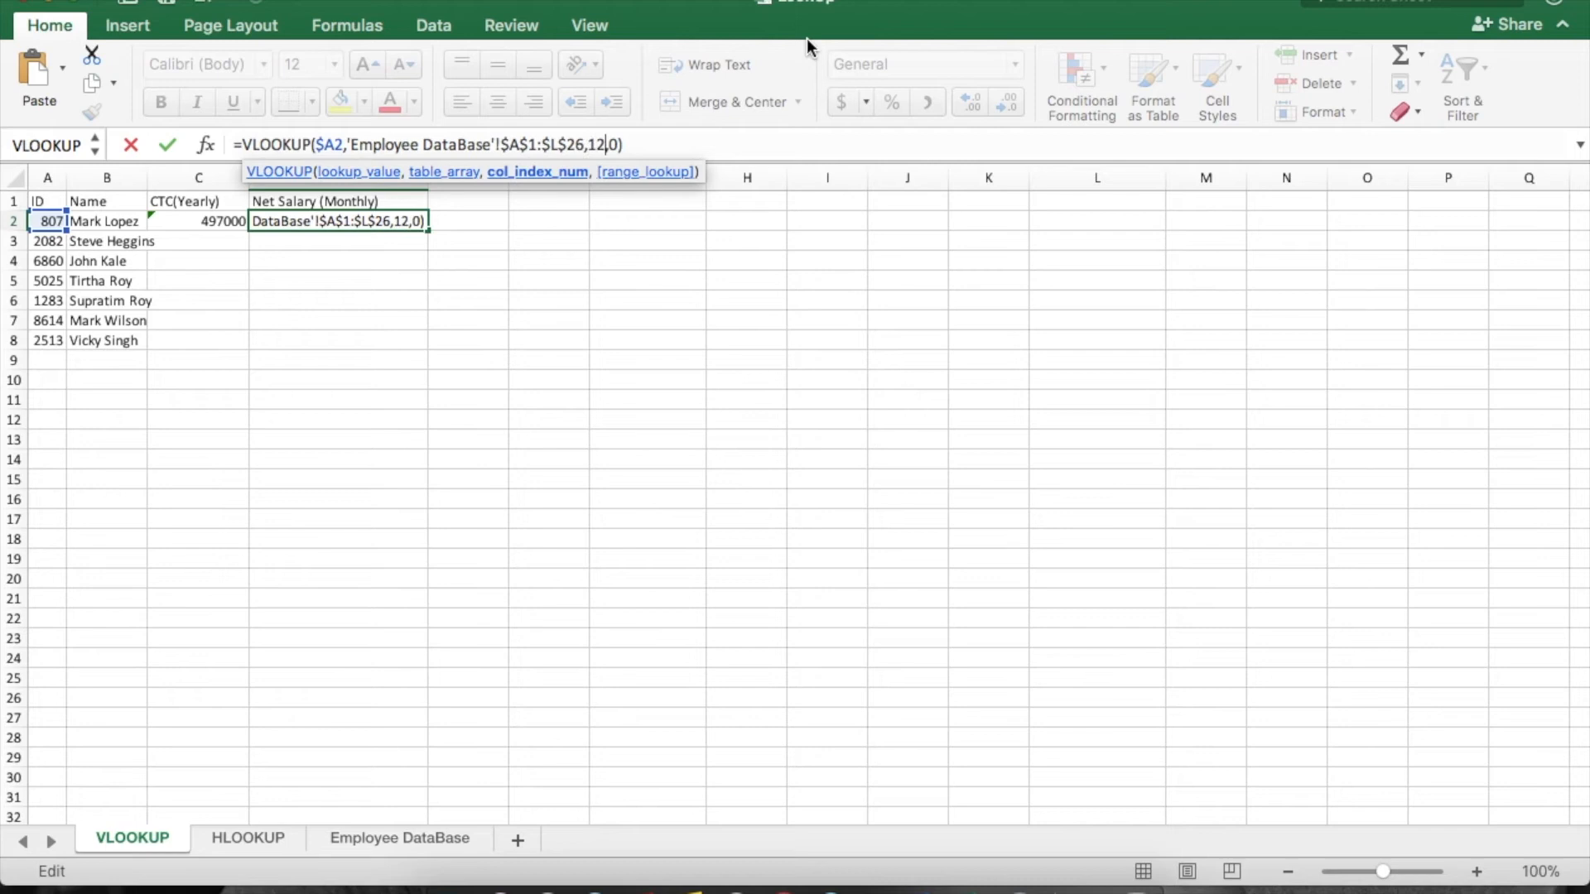
pyautogui.press('Return')
pyautogui.press('Up')
# Delete the old VLOOKUP formulas from the Name cells B3:B8.
pyautogui.press('Left')
pyautogui.press('Left')
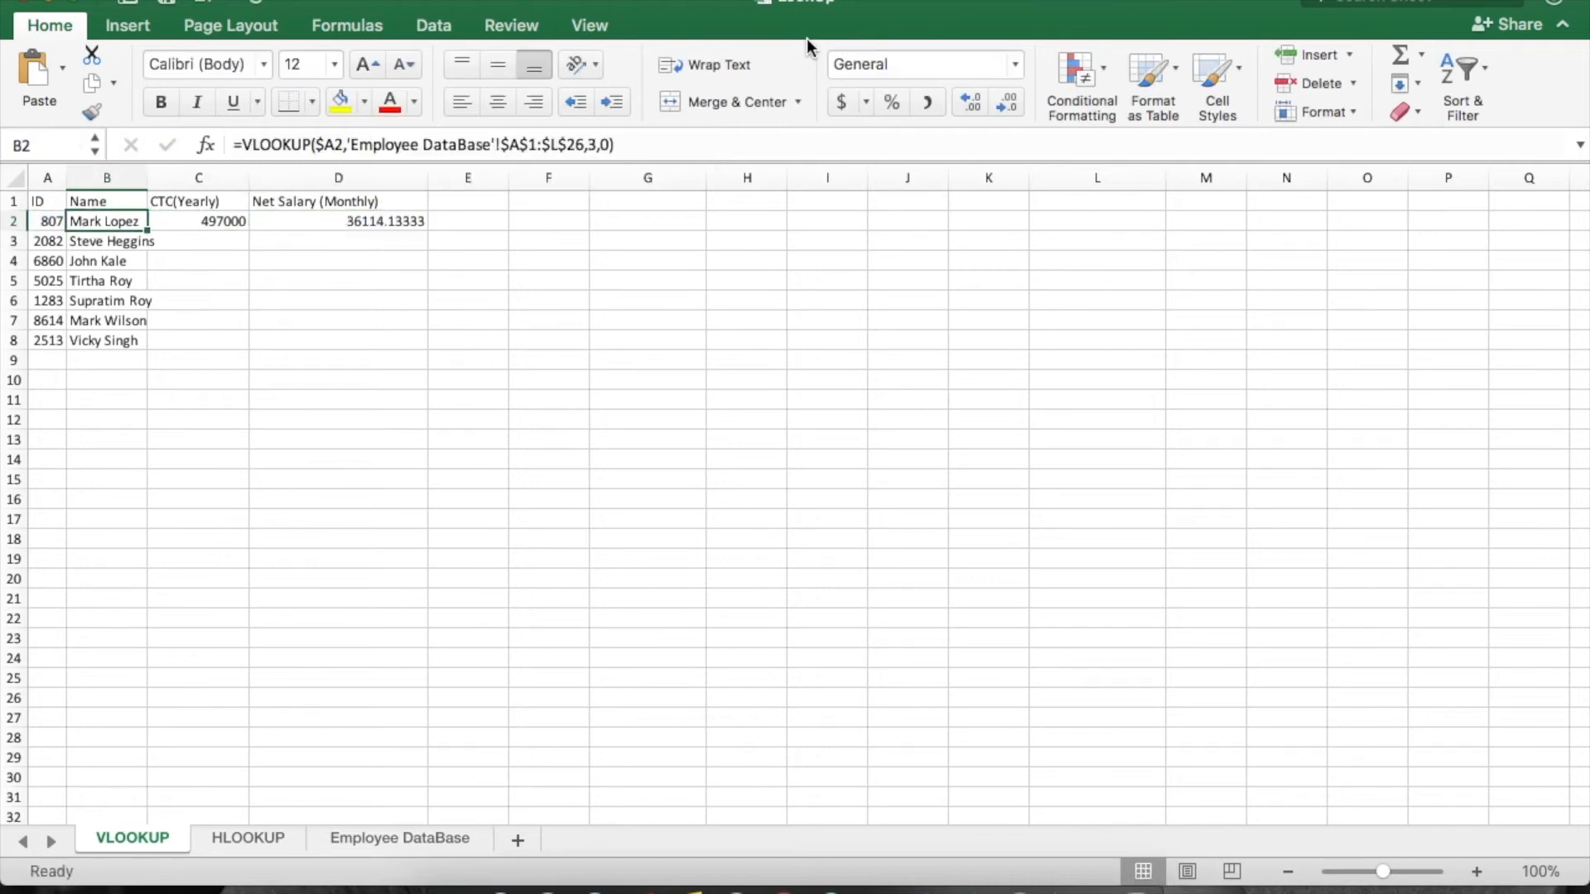
pyautogui.hotkey('shift', 'Right')
pyautogui.hotkey('shift', 'Right')
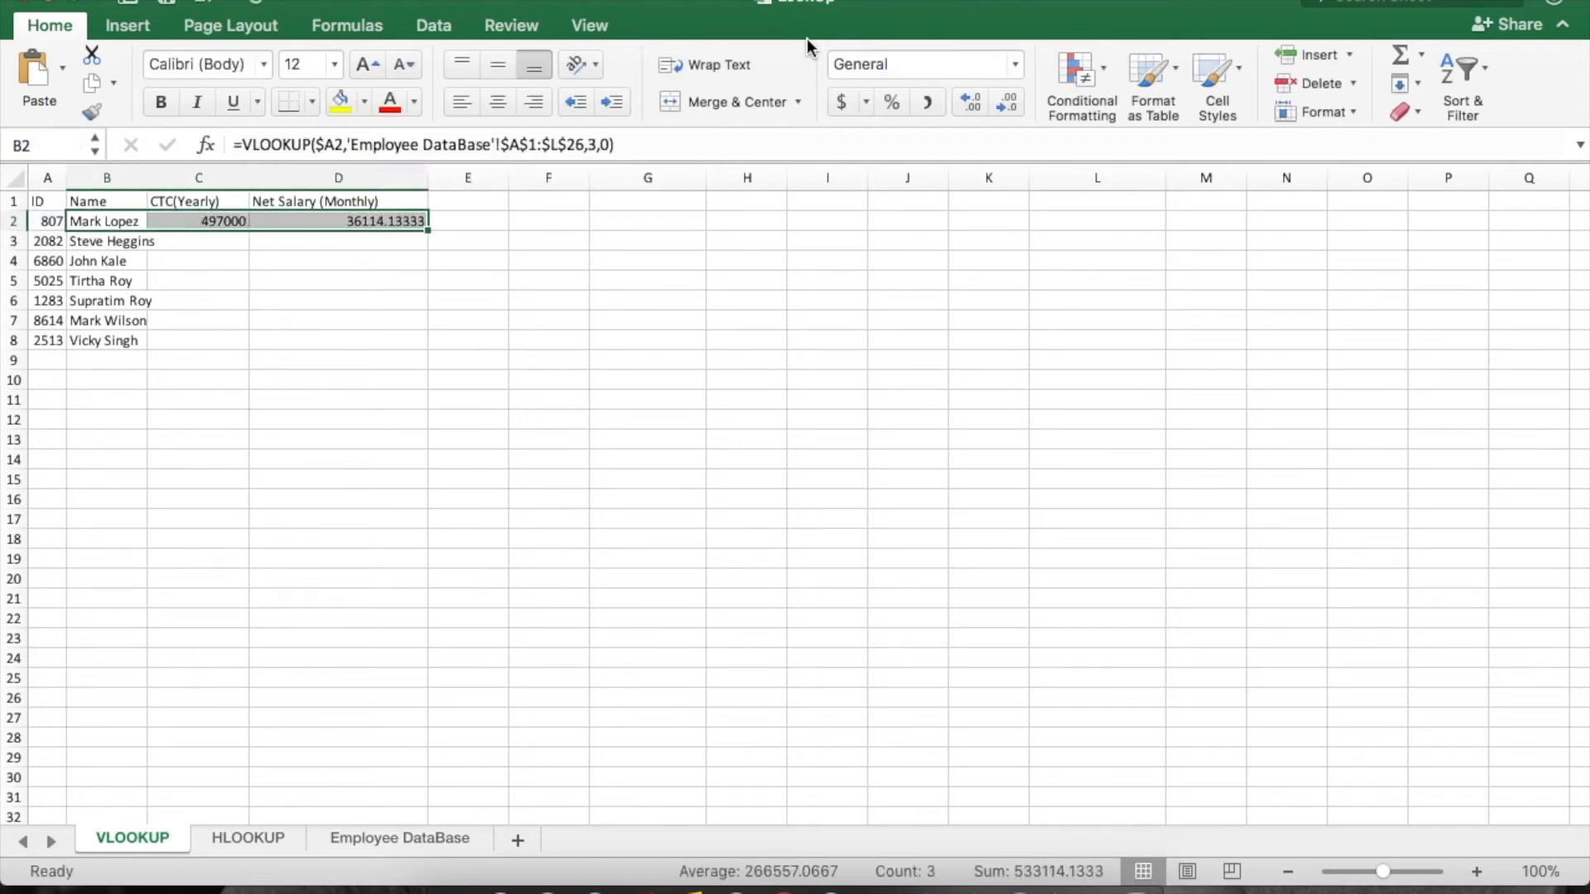
pyautogui.press('Down')
pyautogui.hotkey('shift', 'Down')
pyautogui.hotkey('shift', 'Down')
pyautogui.hotkey('shift', 'Down')
pyautogui.hotkey('shift', 'Down')
pyautogui.hotkey('shift', 'Down')
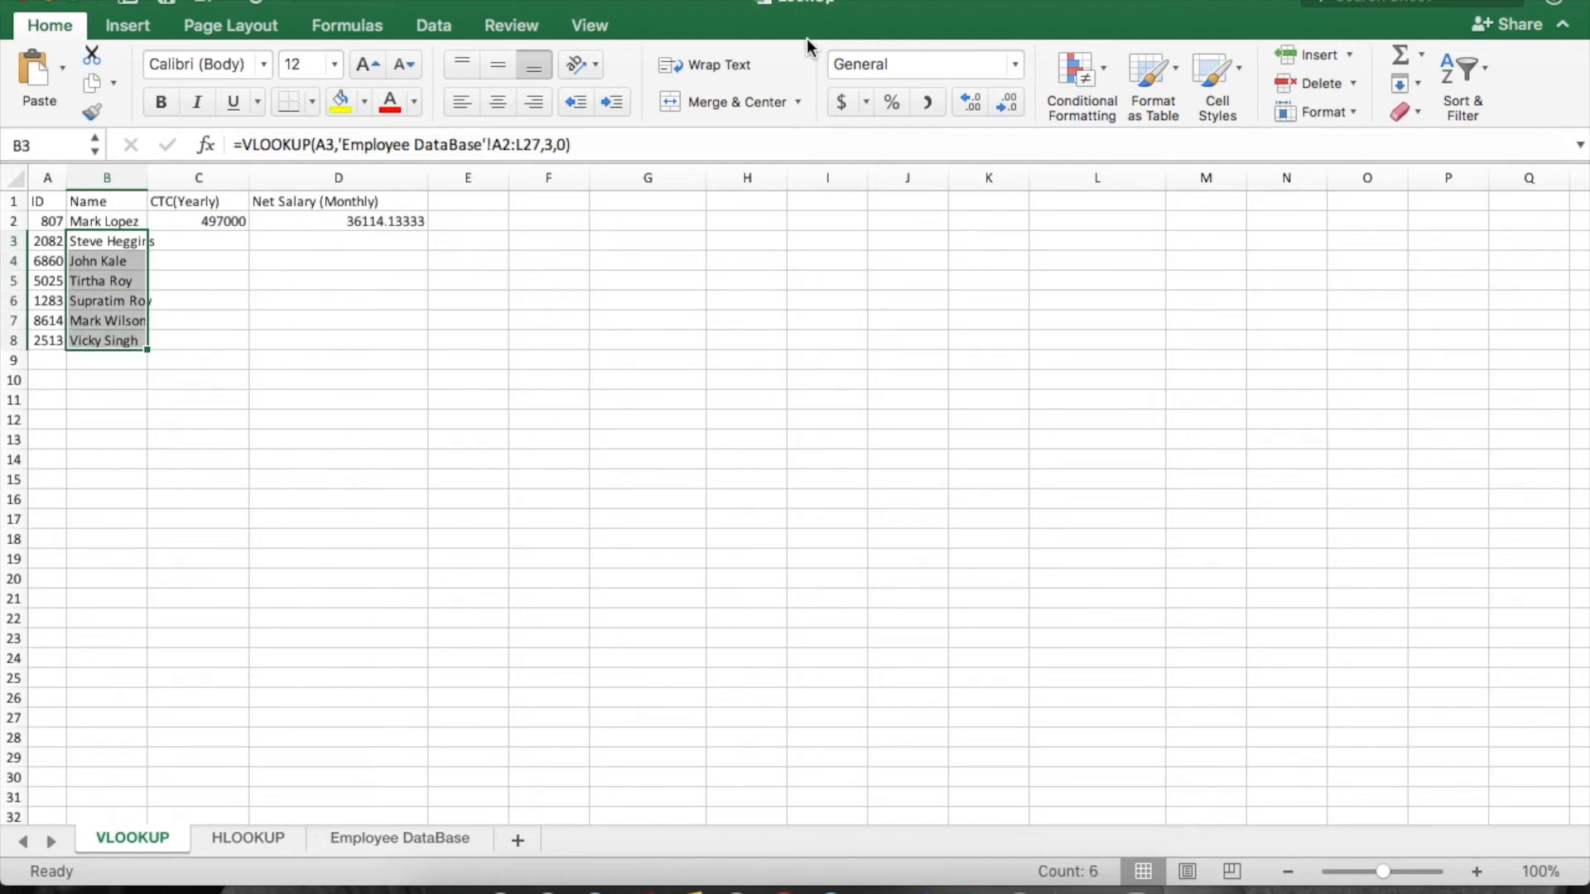
pyautogui.press('Delete')
# Fill the B2:D2 formulas down through row 8 and check the references in B3 and B2.
pyautogui.press('Left')
pyautogui.press('Up')
pyautogui.press('Right')
pyautogui.hotkey('shift', 'Right')
pyautogui.hotkey('shift', 'Right')
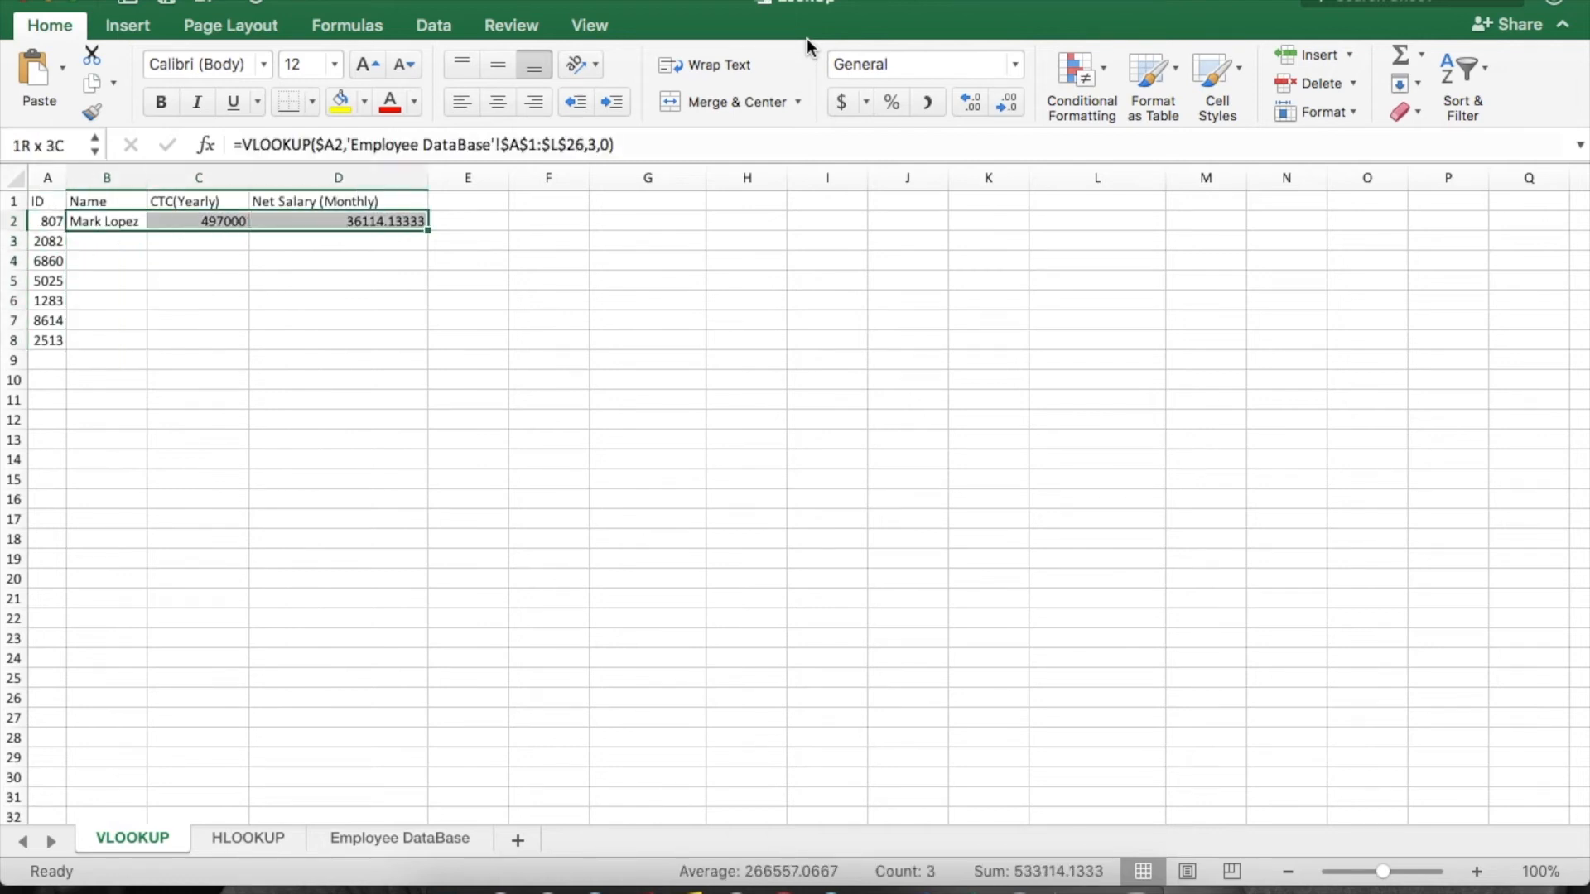
pyautogui.hotkey('shift', 'Down')
pyautogui.hotkey('shift', 'Down')
pyautogui.hotkey('shift', 'Down')
pyautogui.hotkey('shift', 'Down')
pyautogui.hotkey('shift', 'Down')
pyautogui.hotkey('shift', 'Down')
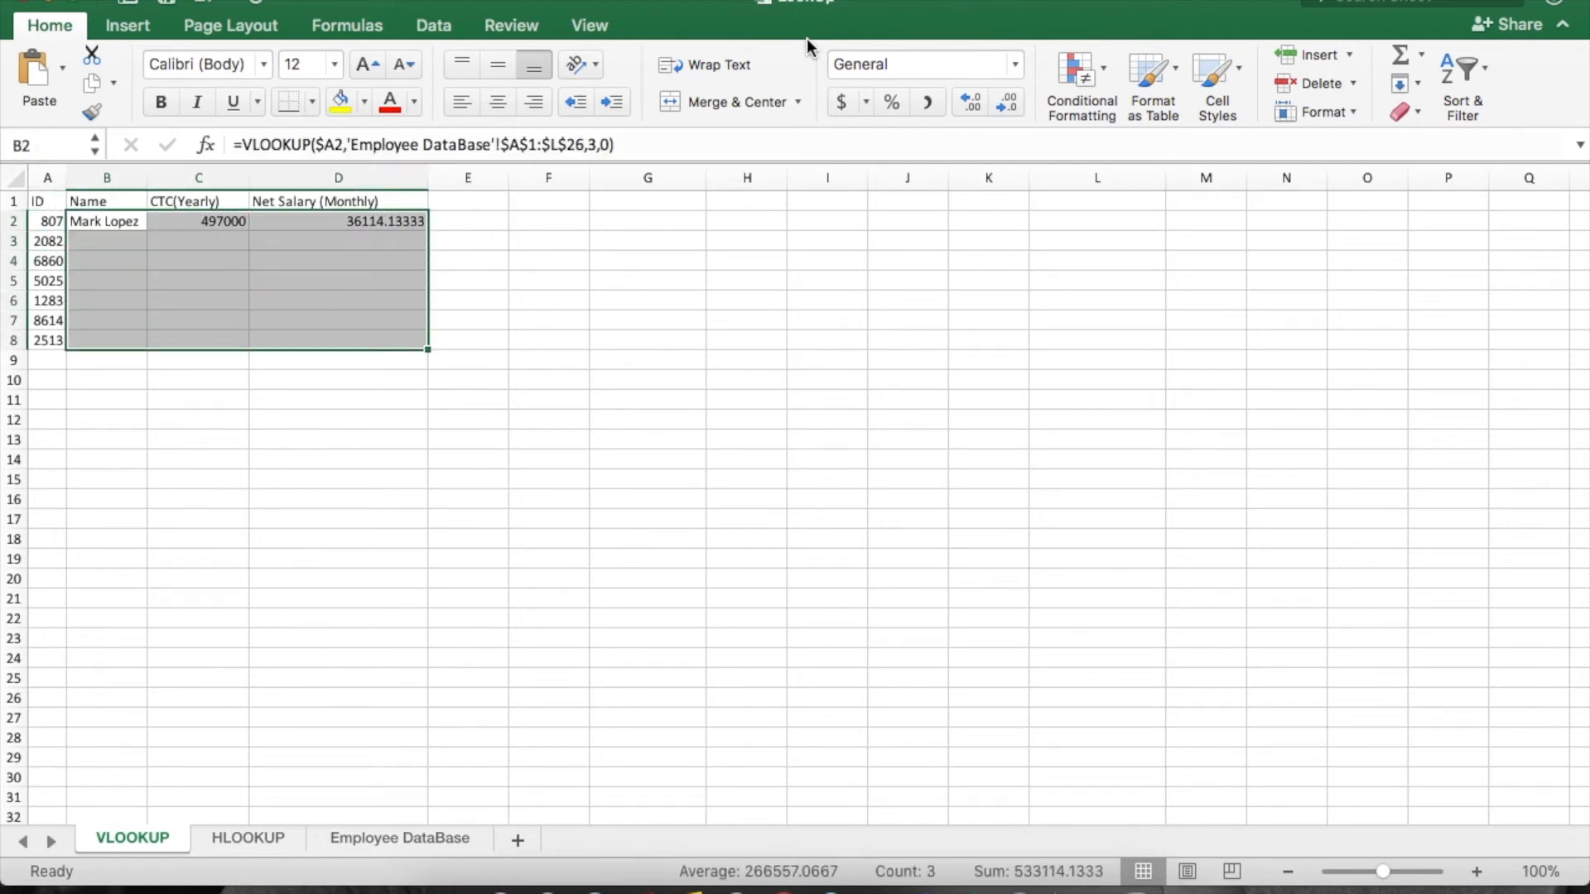
pyautogui.hotkey('ctrl', 'd')
pyautogui.press('Down')
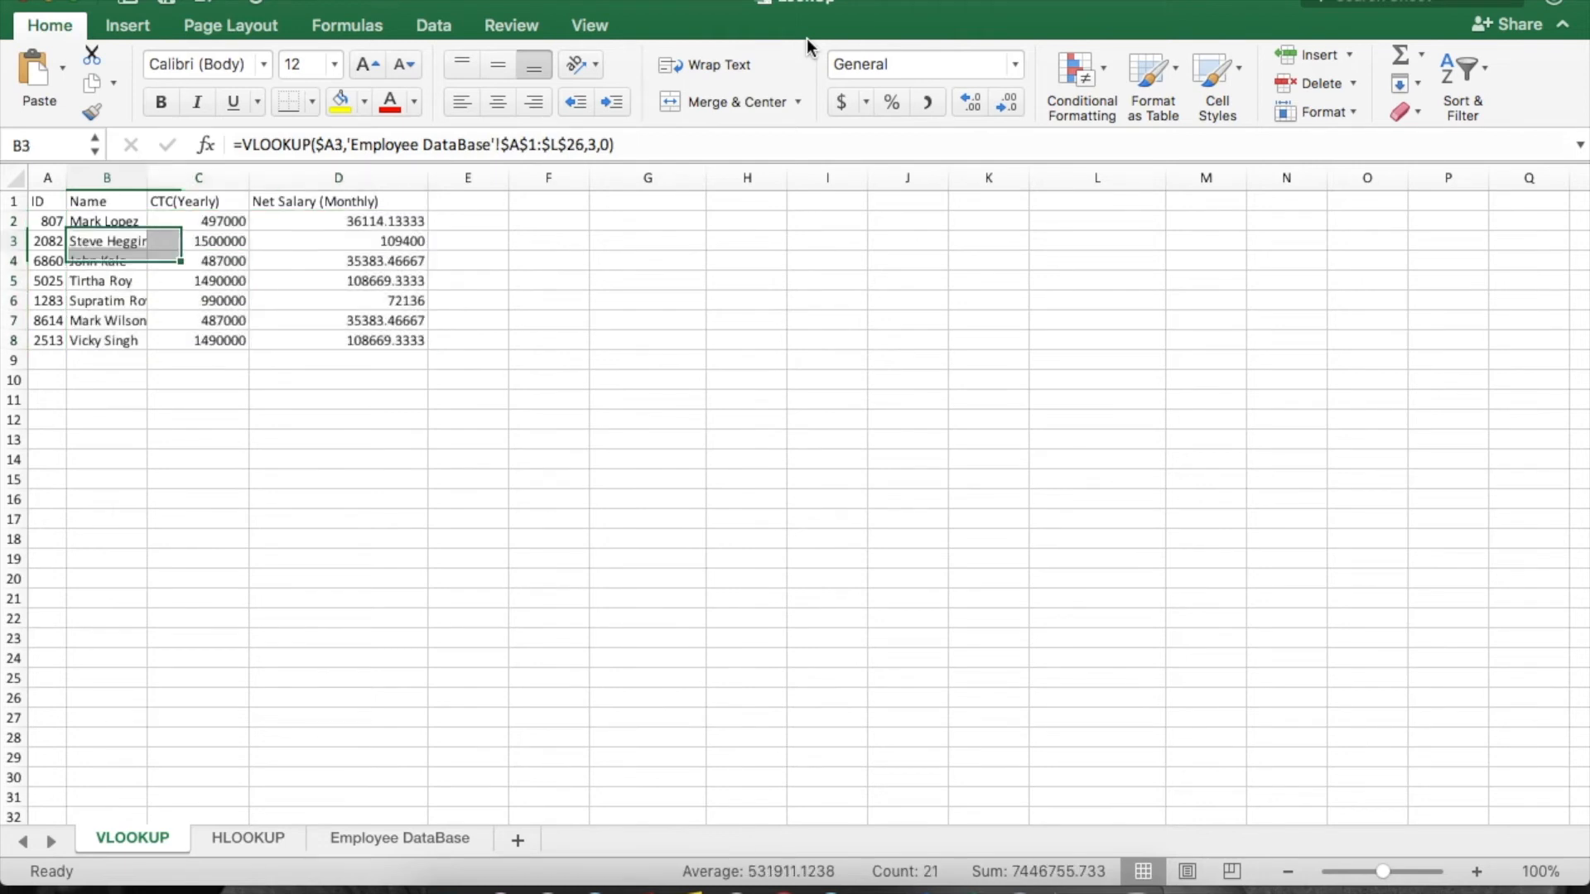
pyautogui.press('Up')
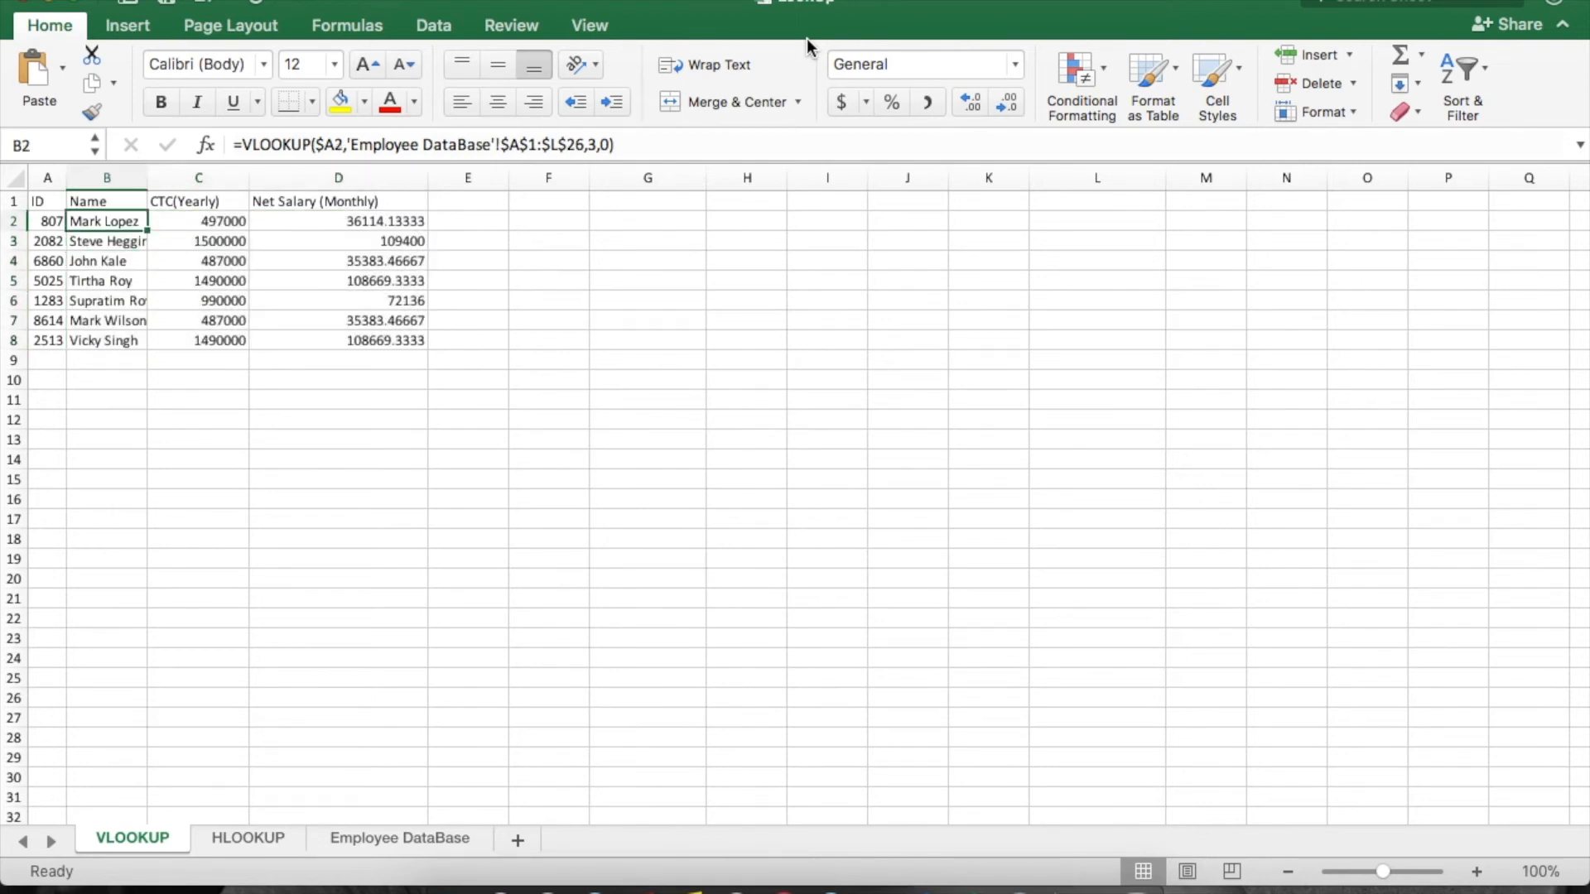
# Undo the fill of the formulas into B3:D8 and return to B2.
pyautogui.hotkey('ctrl', 'z')
pyautogui.press('Down')
pyautogui.press('Up')
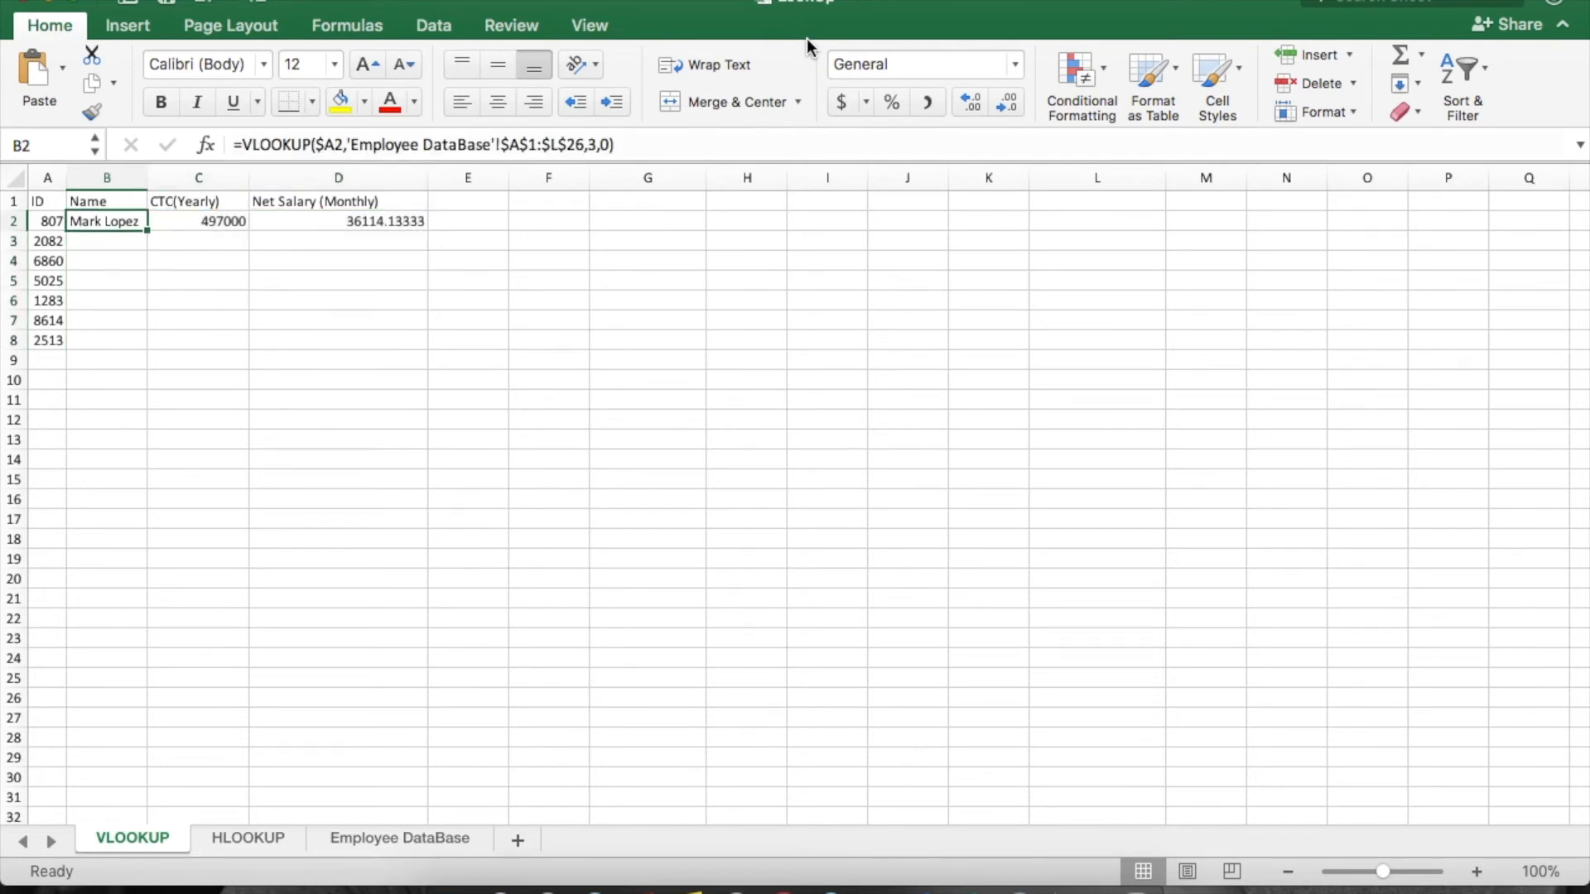
# Copy the three VLOOKUP formulas in B2:D2.
pyautogui.hotkey('shift', 'Right')
pyautogui.hotkey('shift', 'Right')
pyautogui.hotkey('shift', 'Right')
pyautogui.press('Left')
pyautogui.press('Right')
pyautogui.hotkey('shift', 'Right')
pyautogui.hotkey('shift', 'Right')
pyautogui.hotkey('shift', 'Right')
pyautogui.hotkey('shift', 'Left')
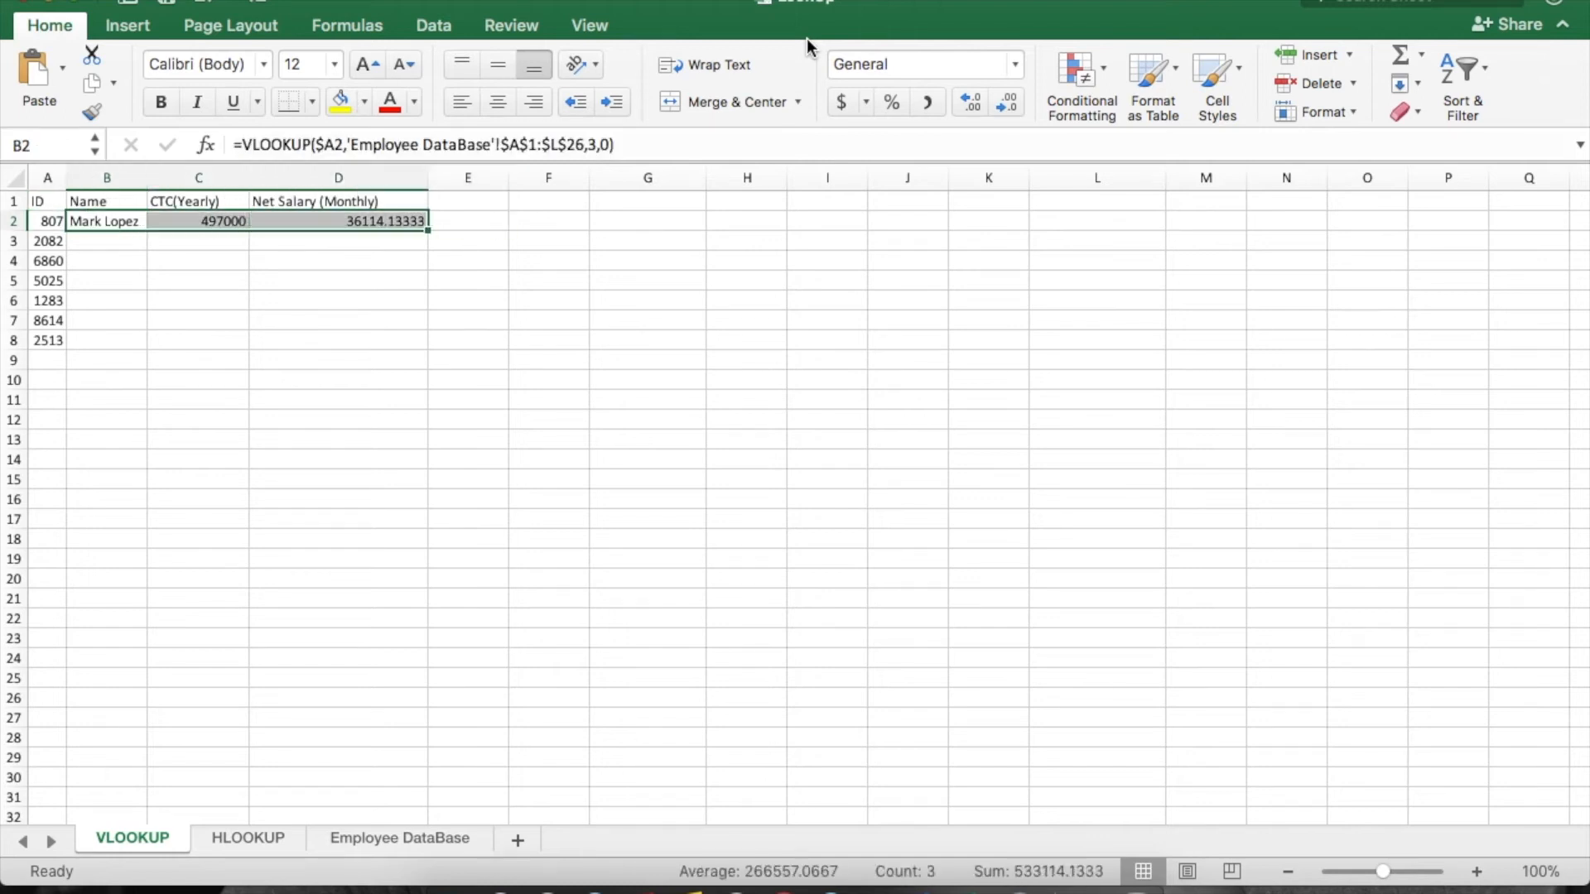
pyautogui.press('cmd+c')
# Paste the copied formulas row by row into B3:D8, starting at B3.
pyautogui.press('Down')
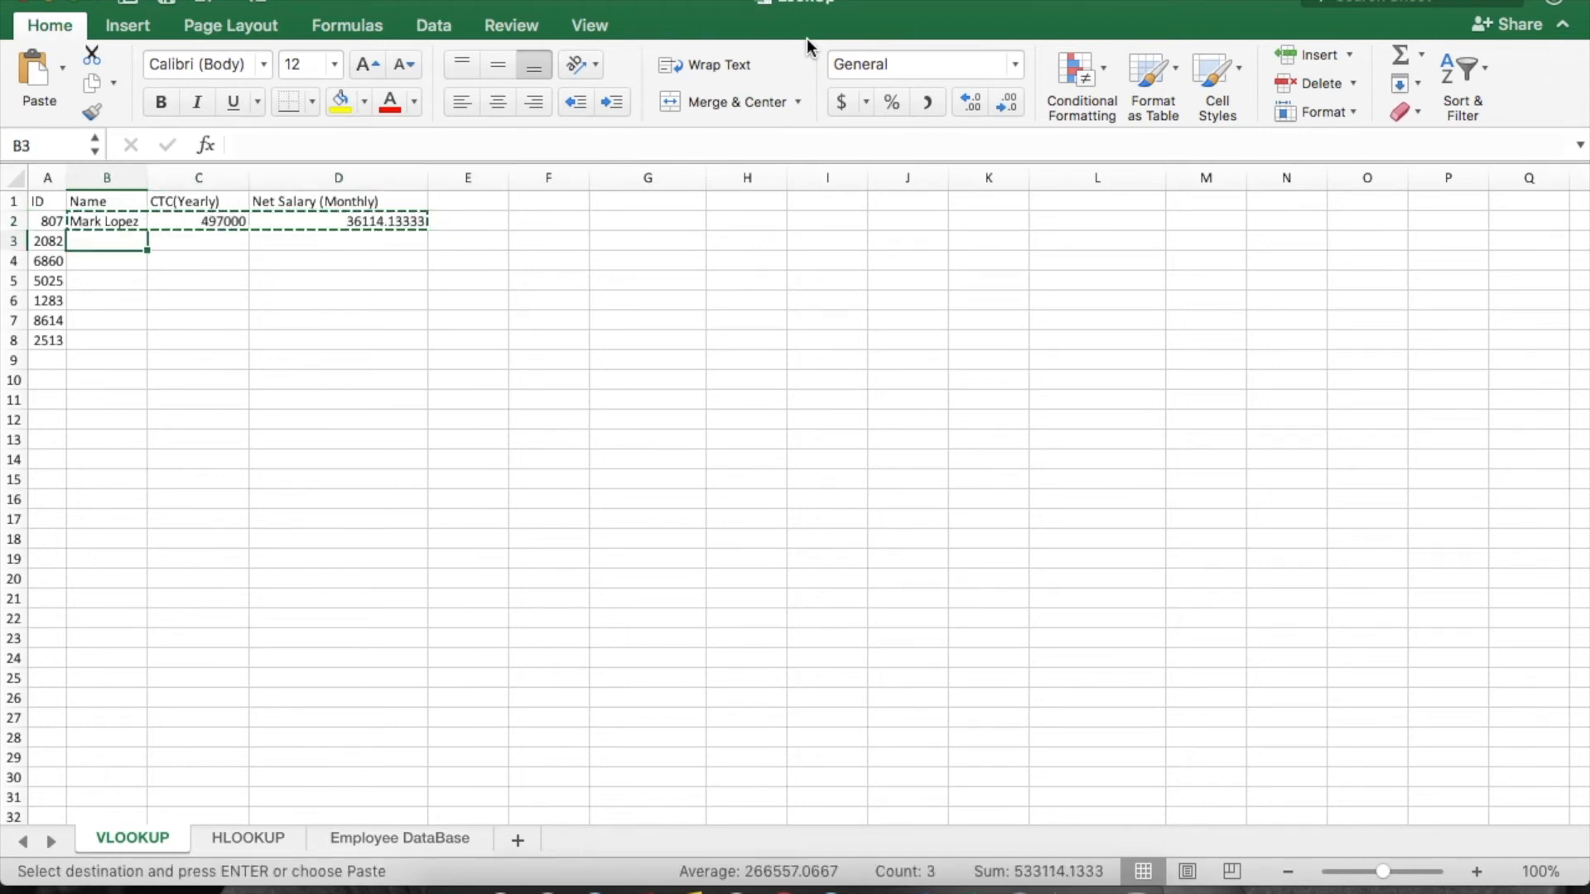
pyautogui.press('cmd+v')
pyautogui.press('Down')
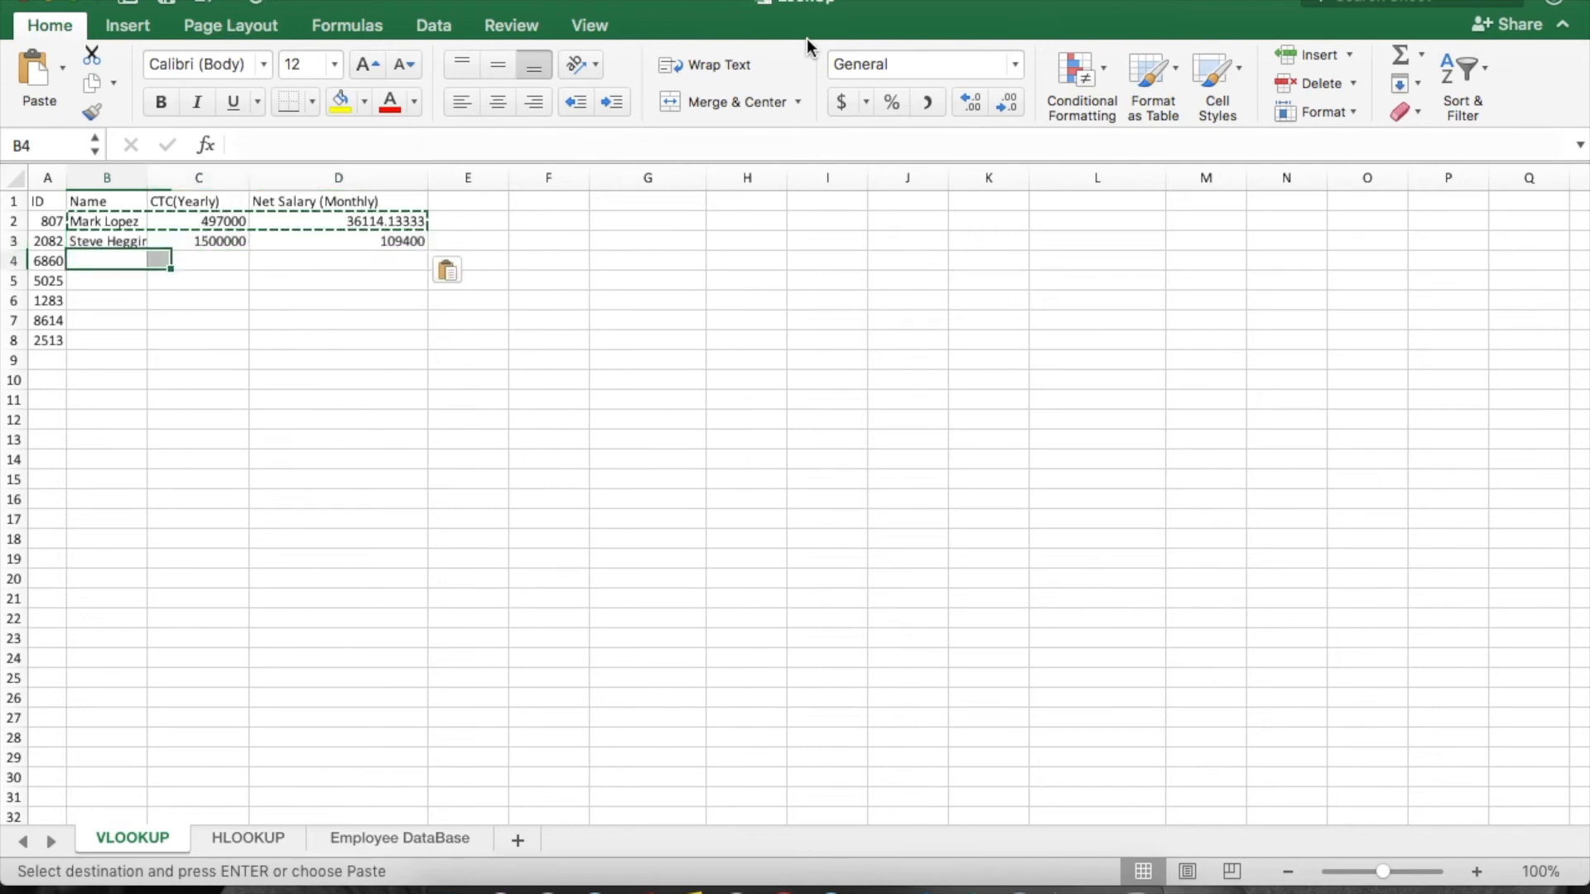
pyautogui.press('cmd+v')
pyautogui.press('Down')
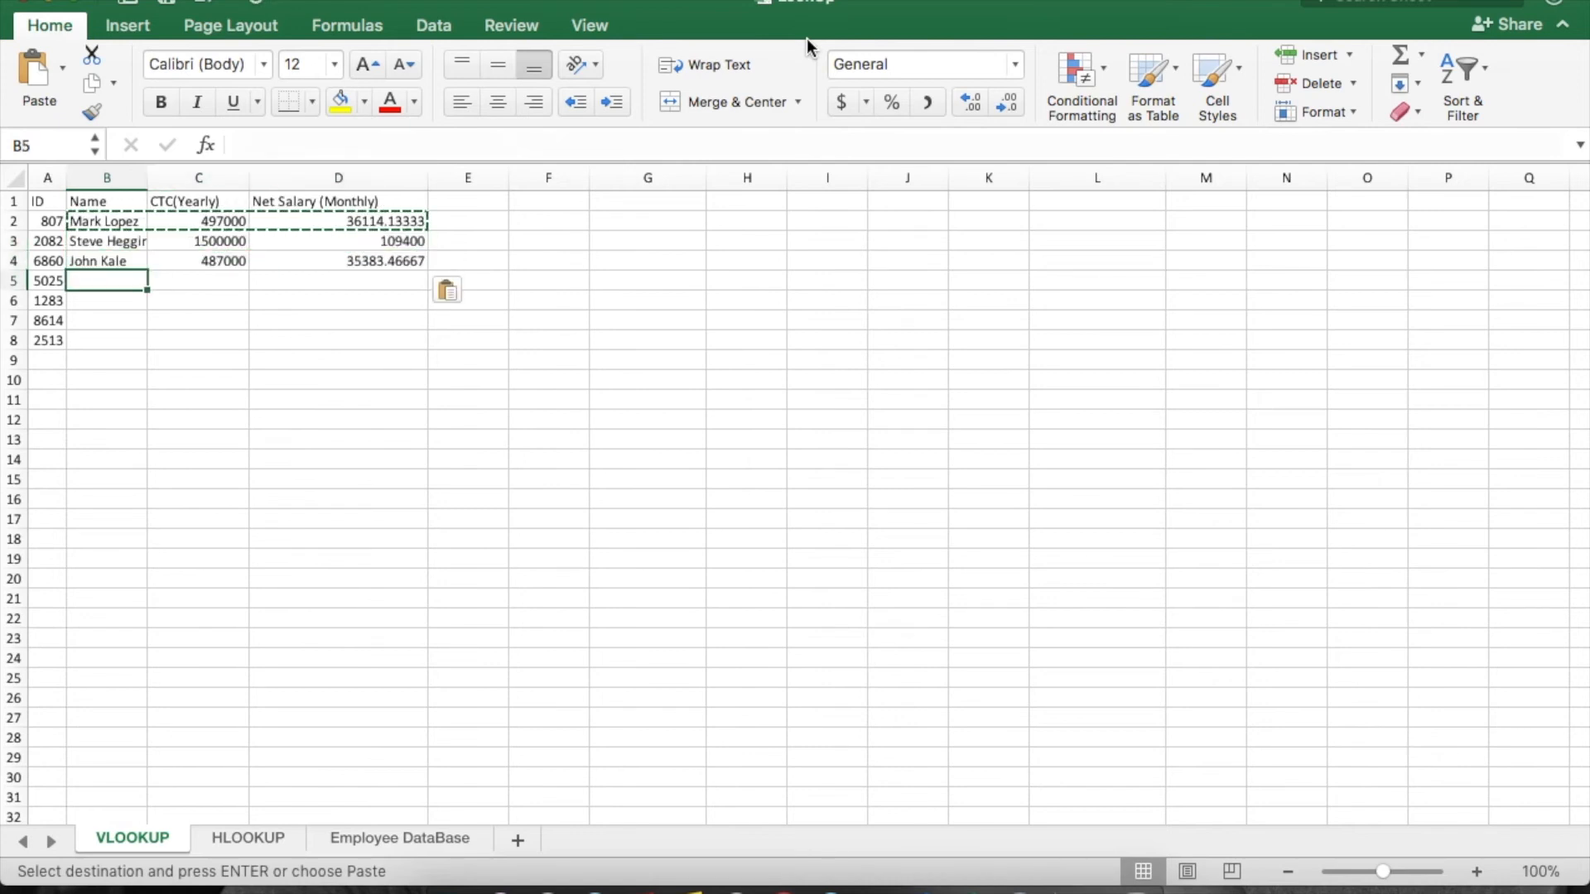
pyautogui.press('cmd+v')
pyautogui.press('Down')
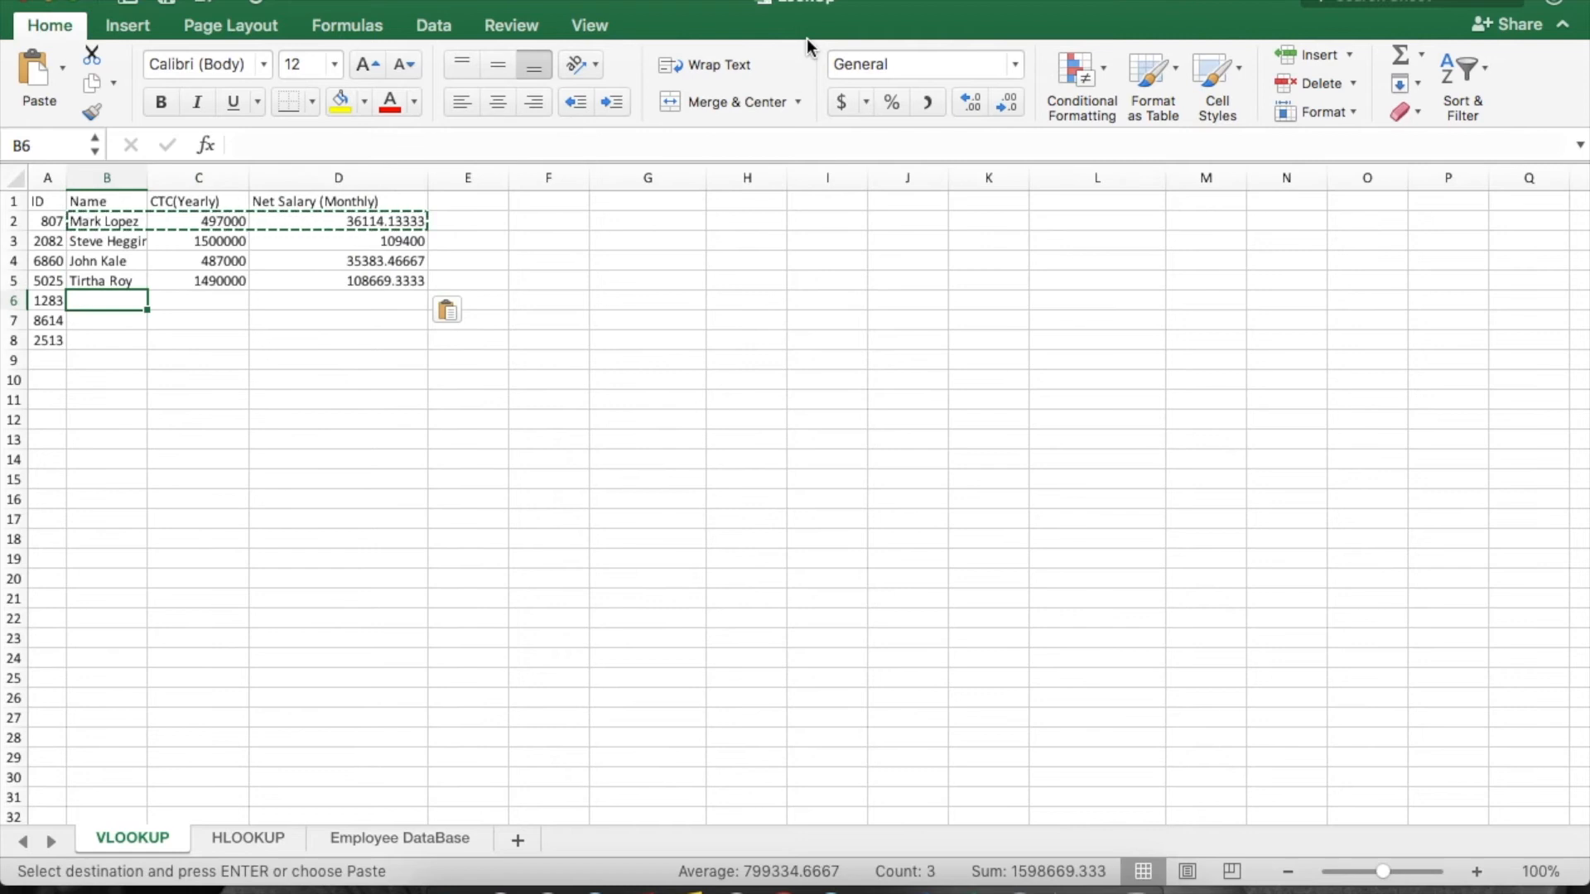
pyautogui.press('cmd+v')
pyautogui.press('Down')
pyautogui.press('cmd+v')
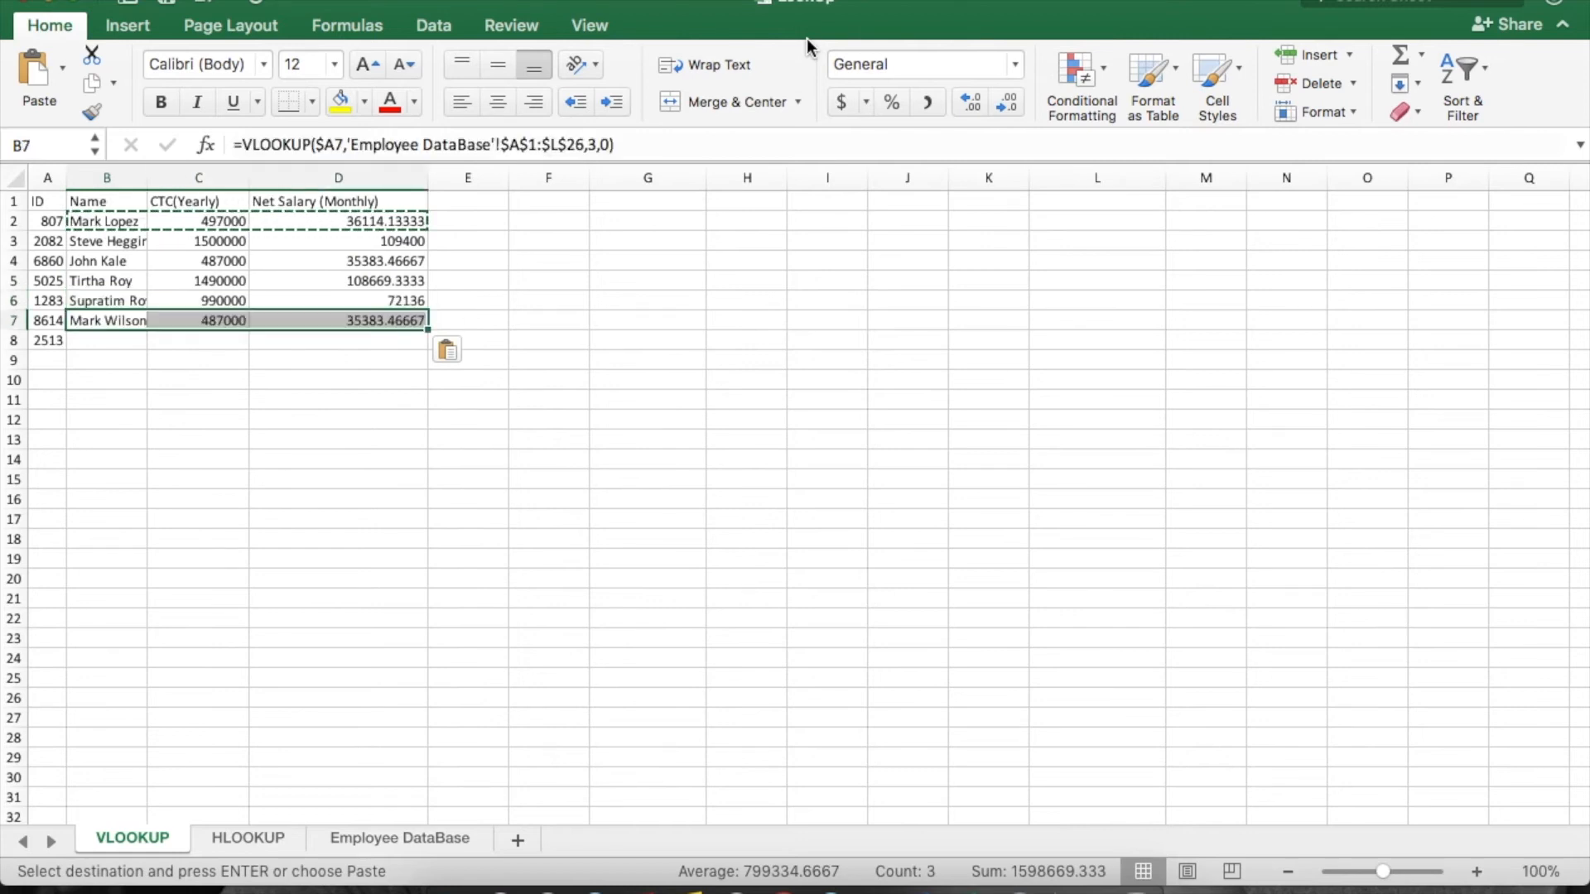
pyautogui.press('Down')
pyautogui.press('Up')
pyautogui.press('Down')
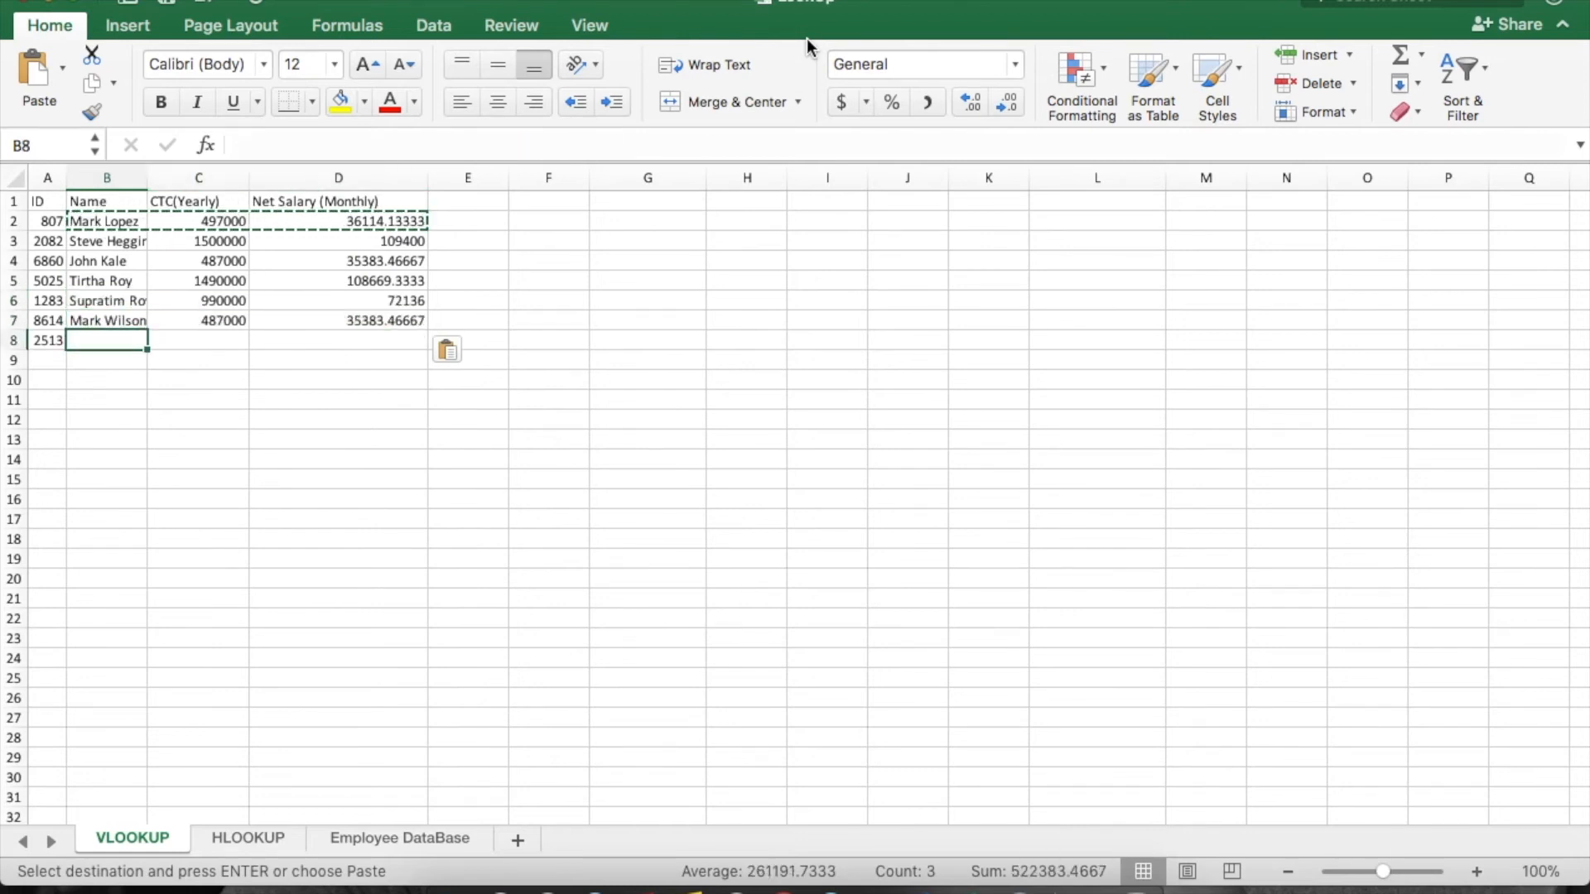
pyautogui.press('cmd+v')
# Select the lookup range B2:D8 to review it and end copy mode.
pyautogui.press('Up')
pyautogui.press('Up')
pyautogui.press('Up')
pyautogui.press('Up')
pyautogui.press('Up')
pyautogui.press('Up')
pyautogui.hotkey('shift', 'Right')
pyautogui.hotkey('shift', 'Right')
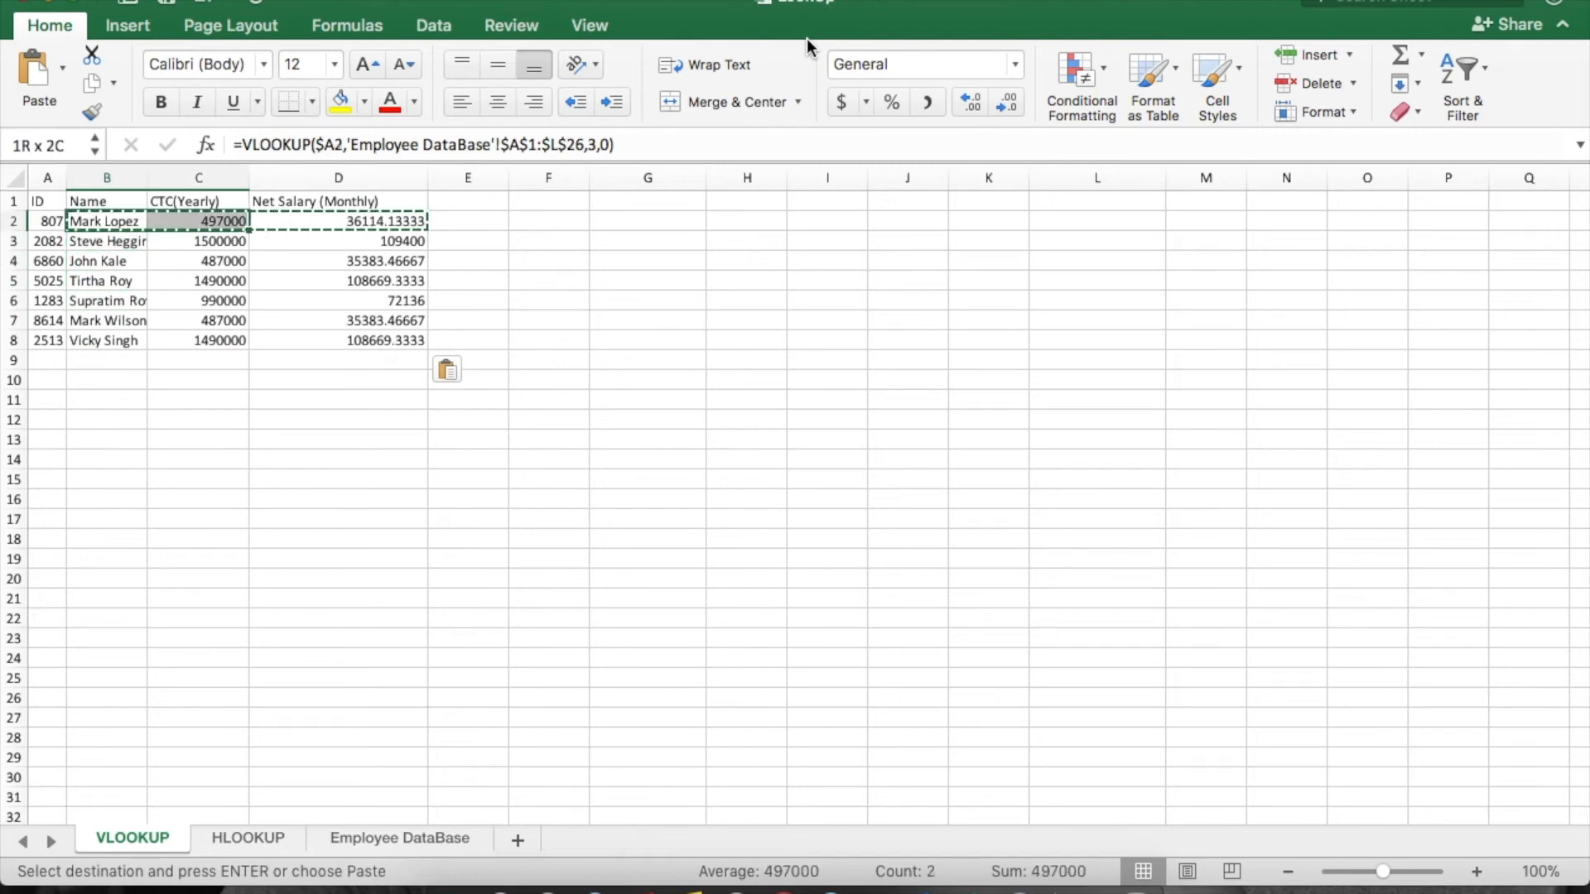
pyautogui.hotkey('shift', 'Down')
pyautogui.hotkey('shift', 'Down')
pyautogui.hotkey('shift', 'Down')
pyautogui.hotkey('shift', 'Down')
pyautogui.hotkey('shift', 'Down')
pyautogui.hotkey('shift', 'Down')
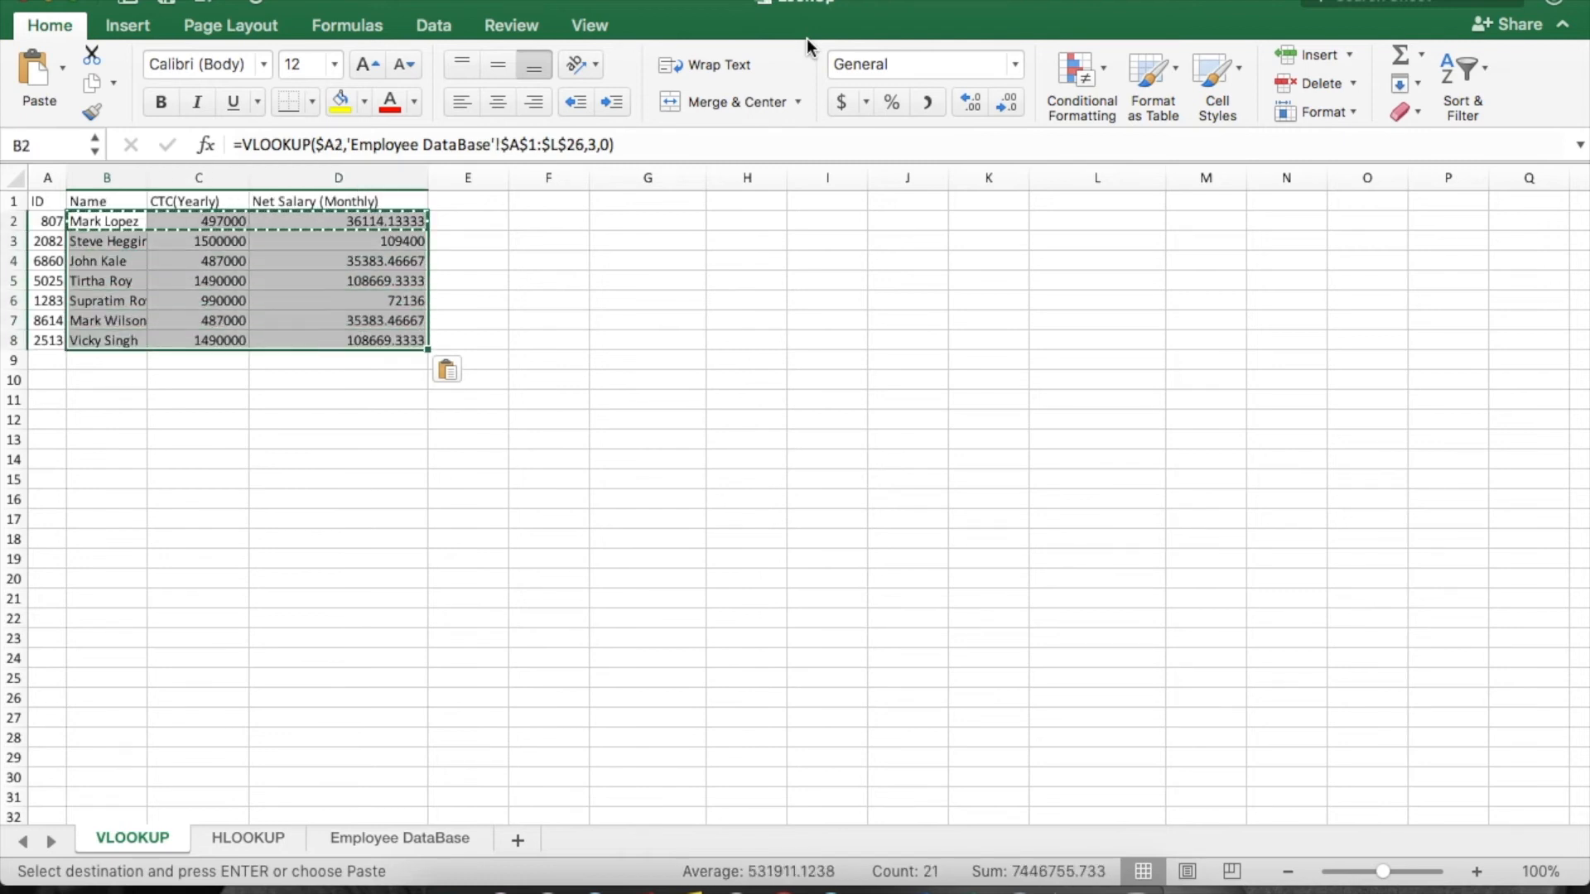
pyautogui.press('Escape')
# Examine the pasted lookup results in B2:D8 and the VLOOKUP formulas across B2:D2.
pyautogui.press('Right')
pyautogui.press('Left')
pyautogui.hotkey('shift', 'Right')
pyautogui.hotkey('shift', 'Right')
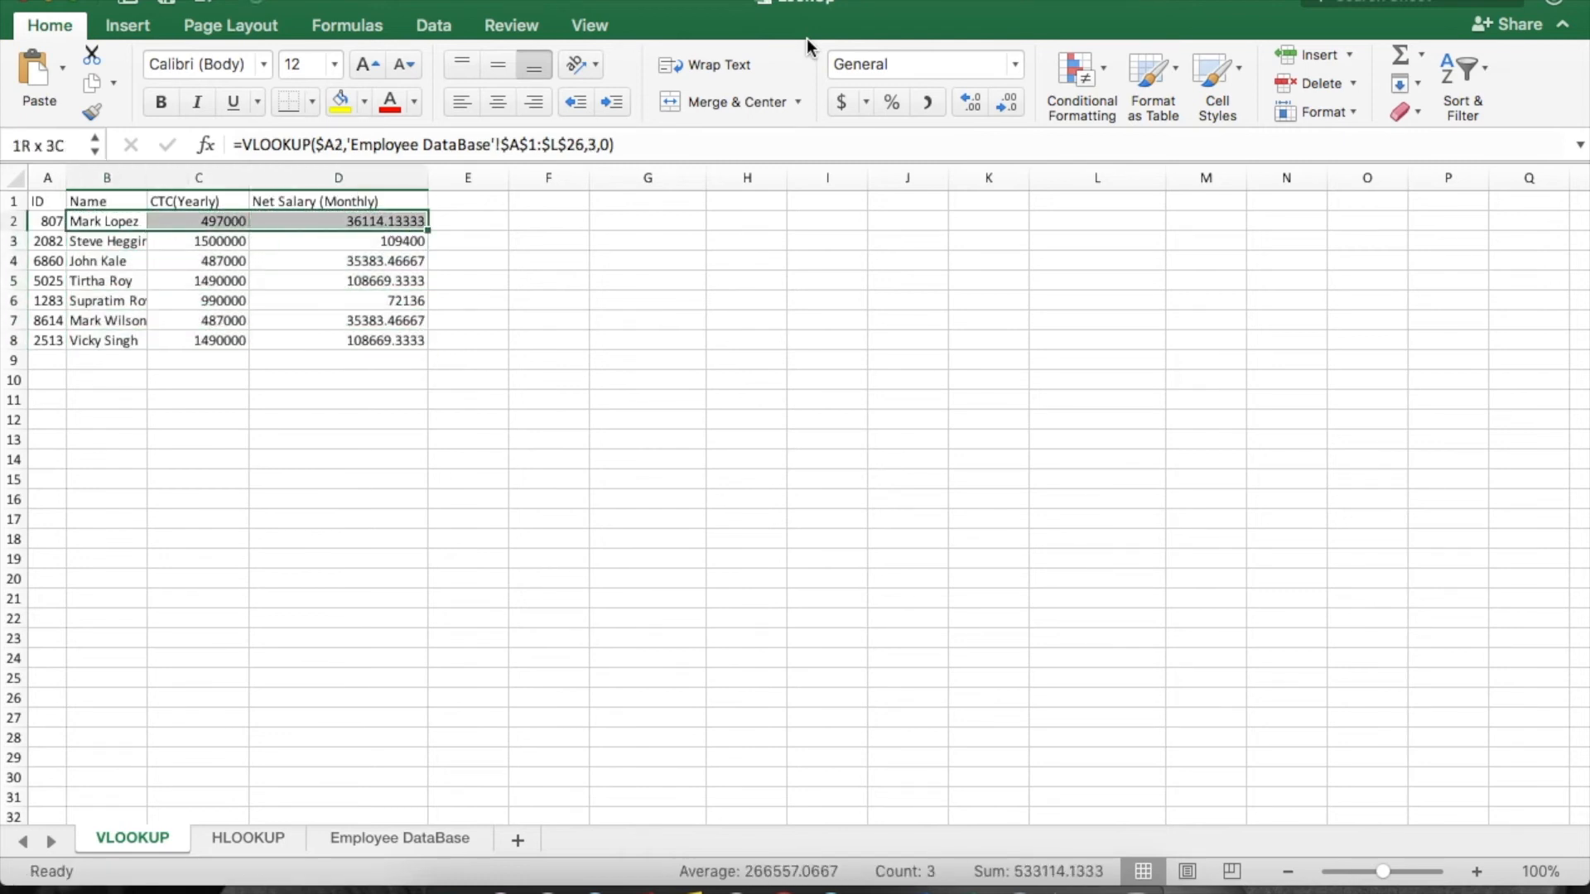
pyautogui.hotkey('shift', 'Down')
pyautogui.hotkey('shift', 'Down')
pyautogui.hotkey('shift', 'Down')
pyautogui.hotkey('shift', 'Down')
pyautogui.hotkey('shift', 'Down')
pyautogui.hotkey('shift', 'Down')
pyautogui.press('Right')
pyautogui.press('Left')
pyautogui.press('Right')
pyautogui.press('Right')
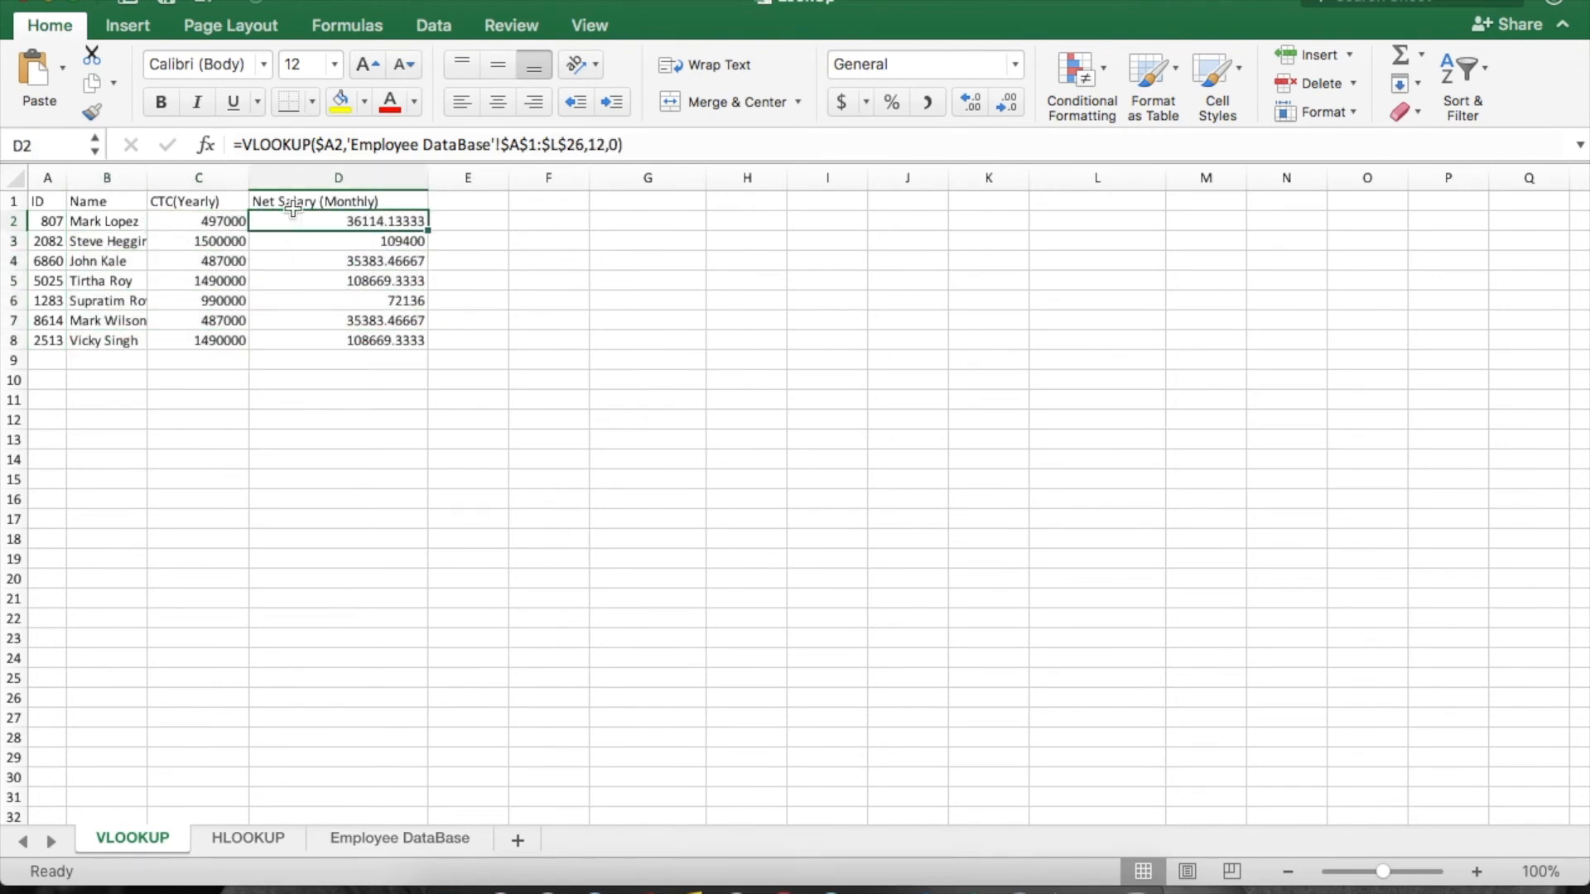
# Compare the ID in A2 of the VLOOKUP sheet with the Employee DataBase table, including its data range C2:L26.
pyautogui.click(47, 222)
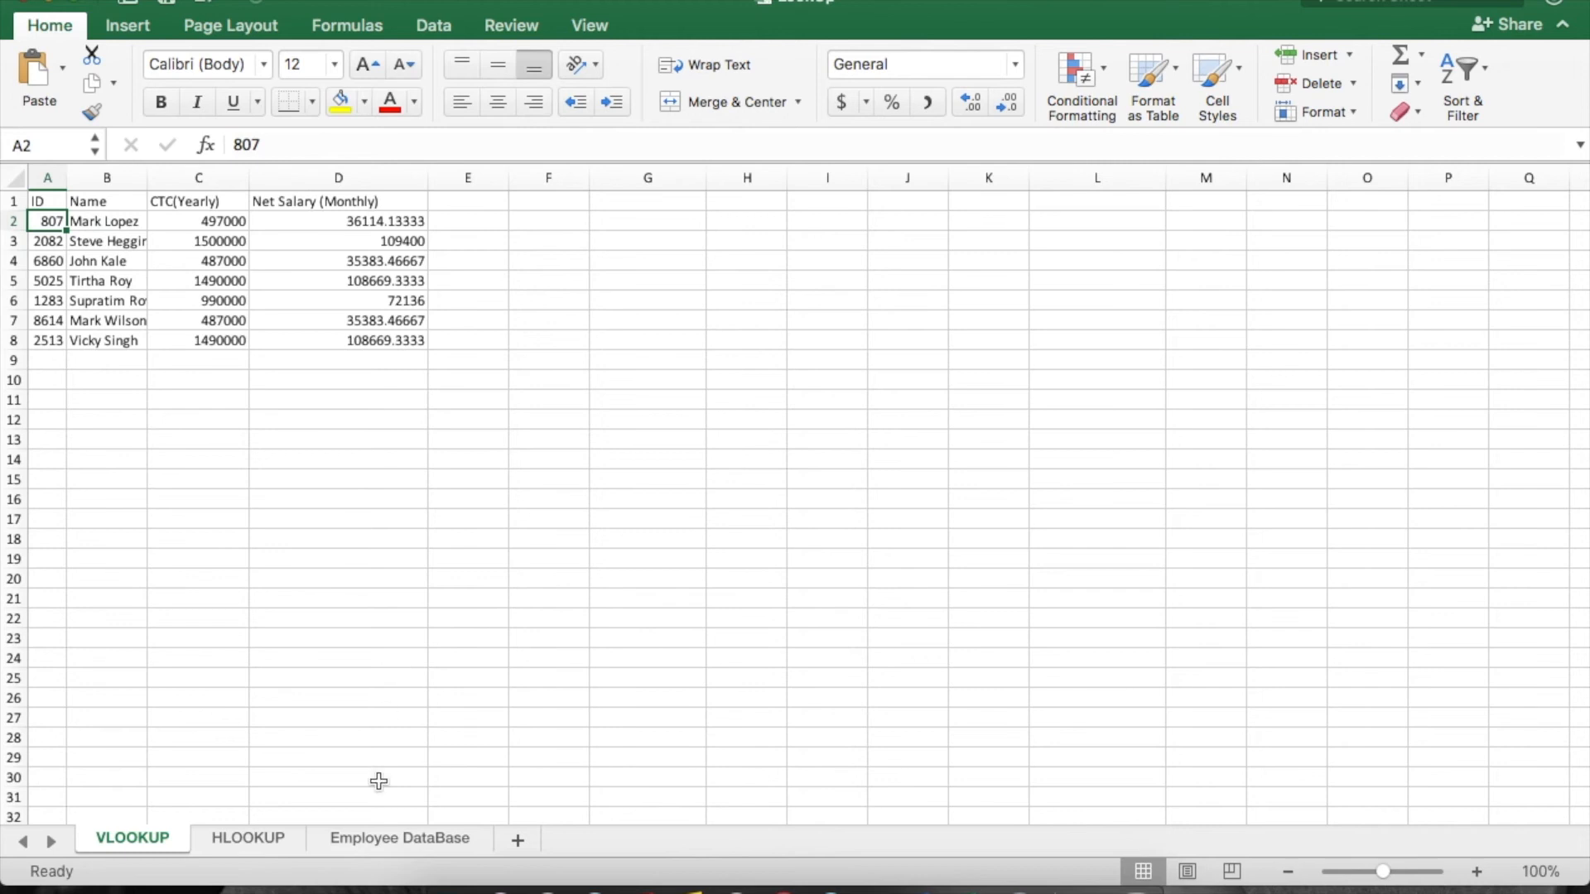
pyautogui.click(379, 840)
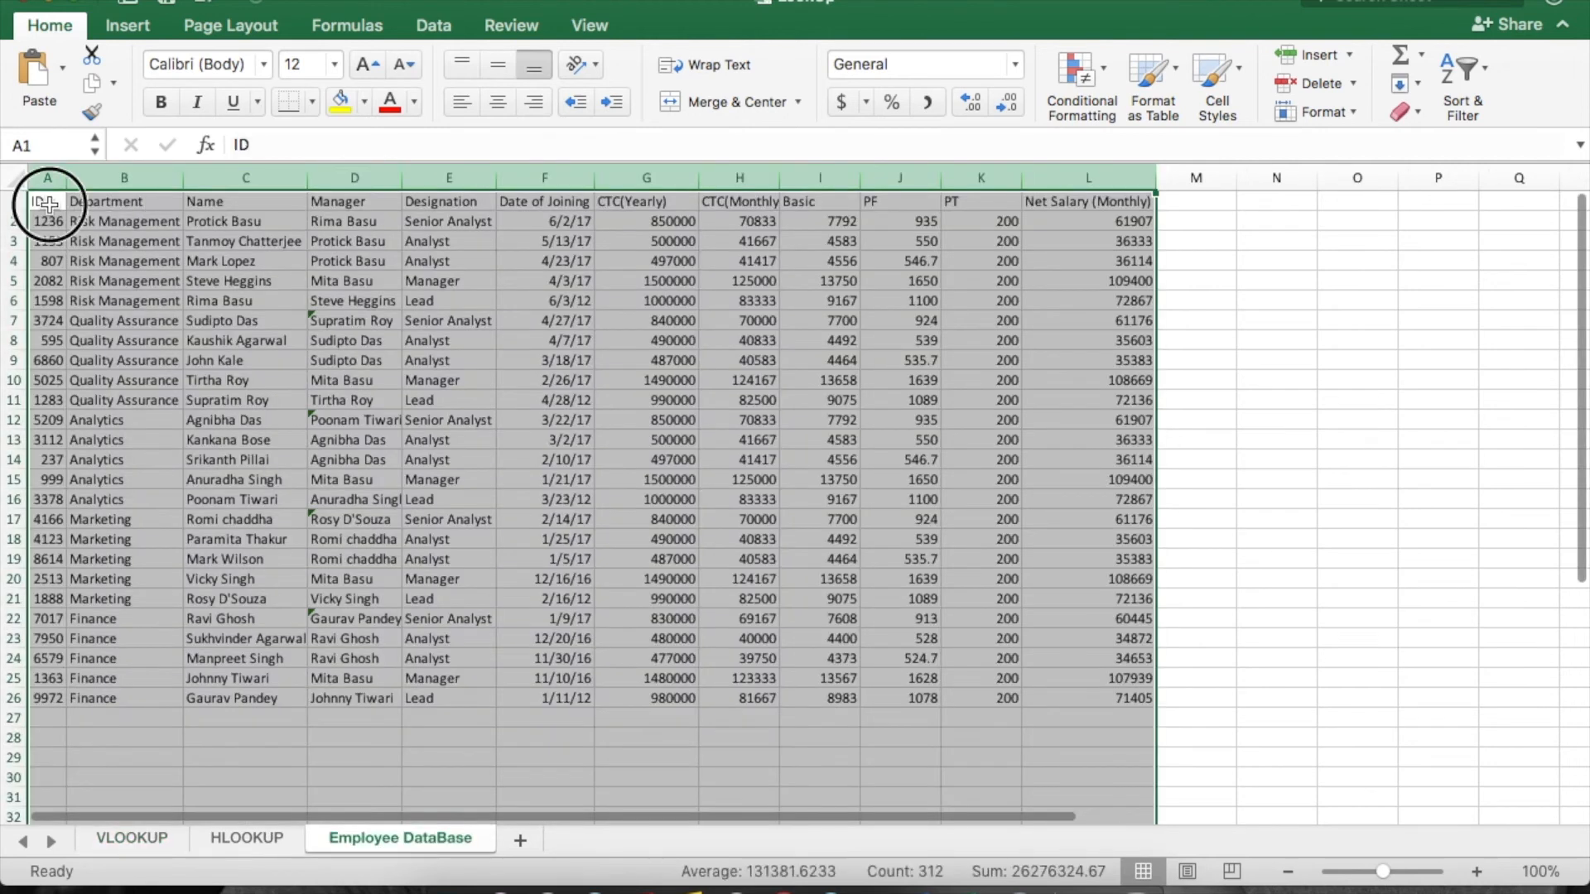
pyautogui.click(45, 201)
pyautogui.moveTo(50, 200); pyautogui.dragTo(1041, 665)
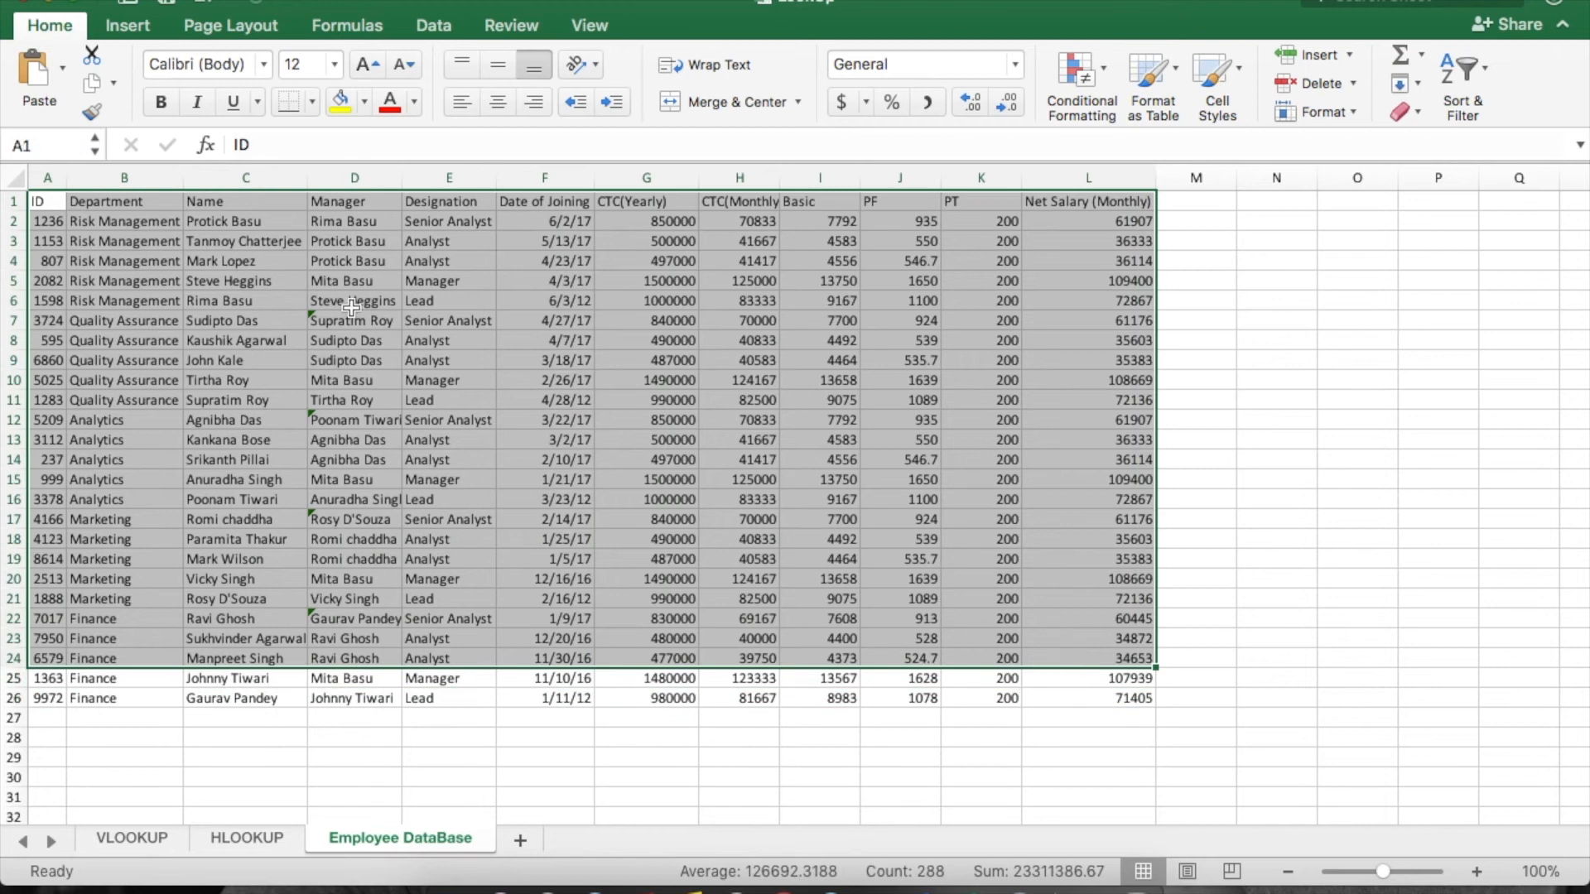
pyautogui.click(45, 220)
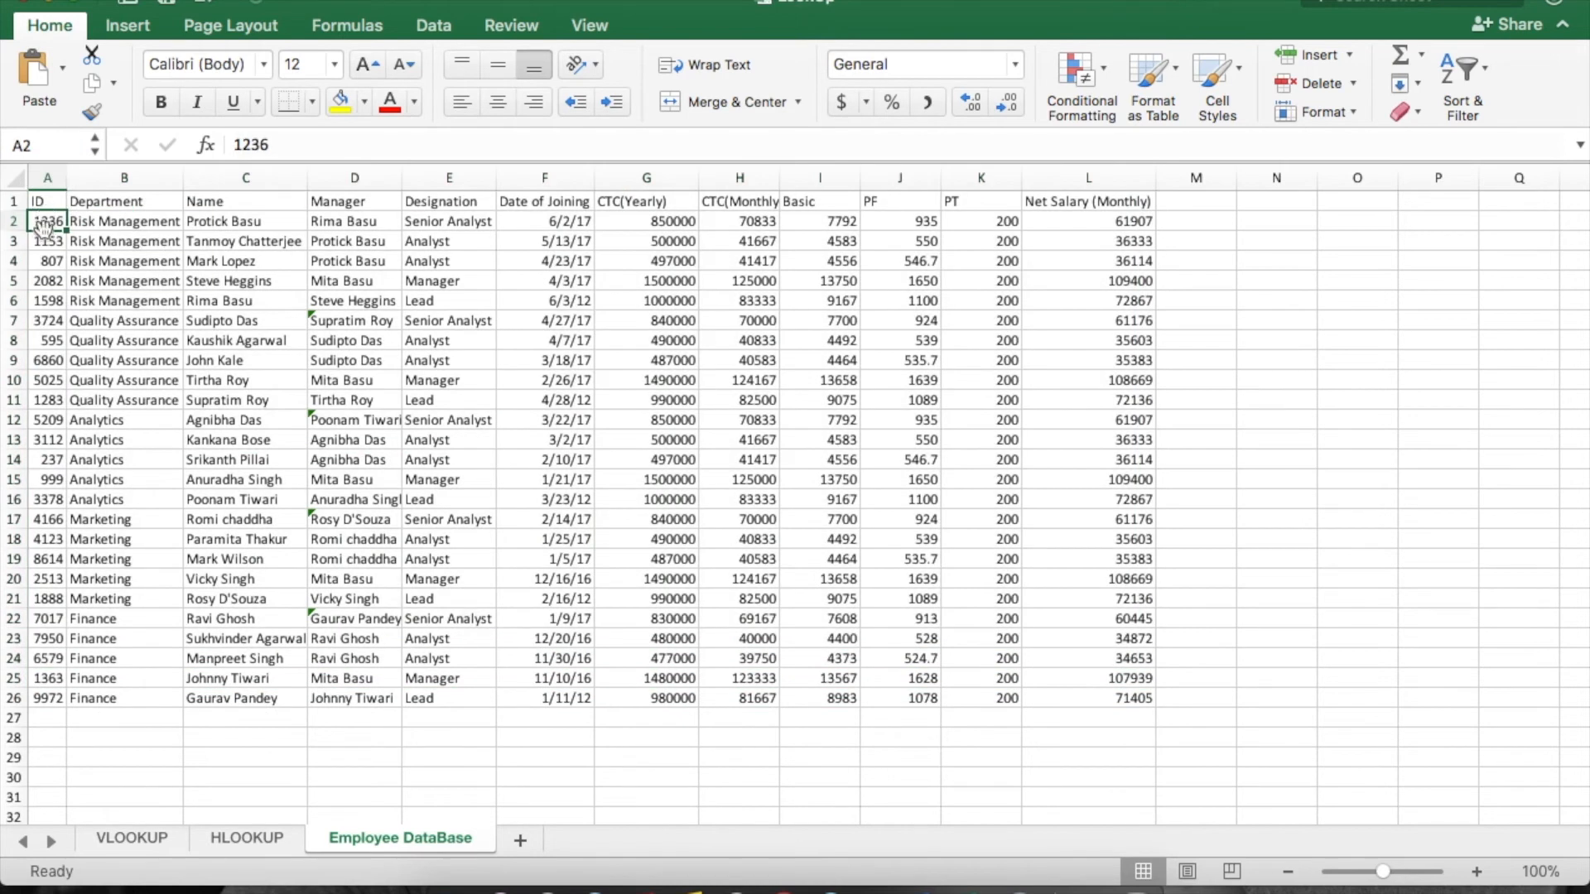
pyautogui.moveTo(237, 220); pyautogui.dragTo(1047, 701)
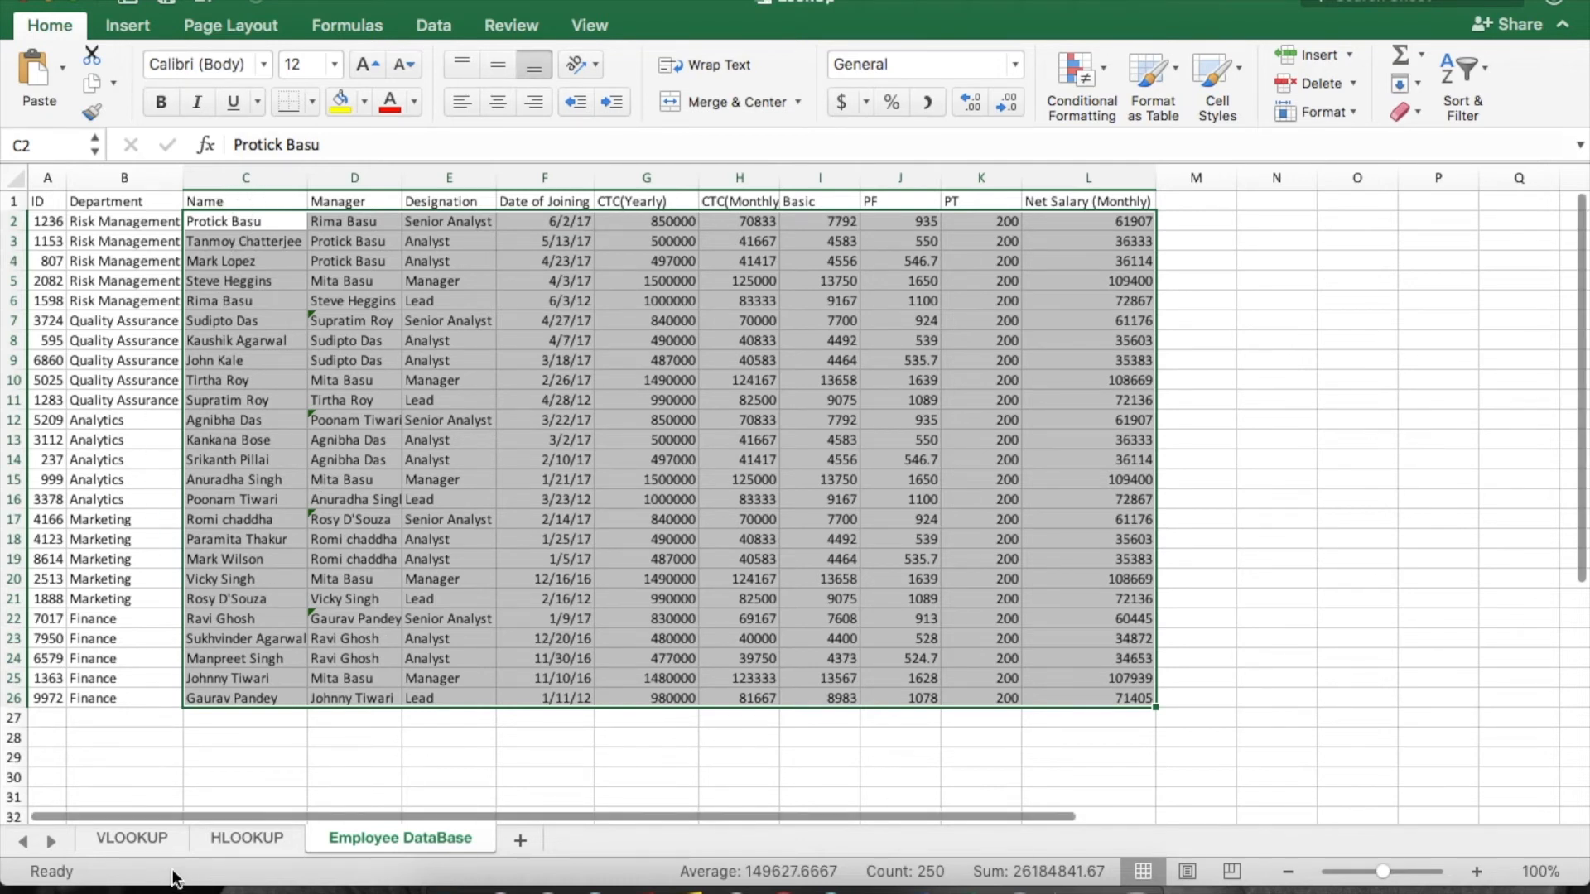
pyautogui.click(138, 842)
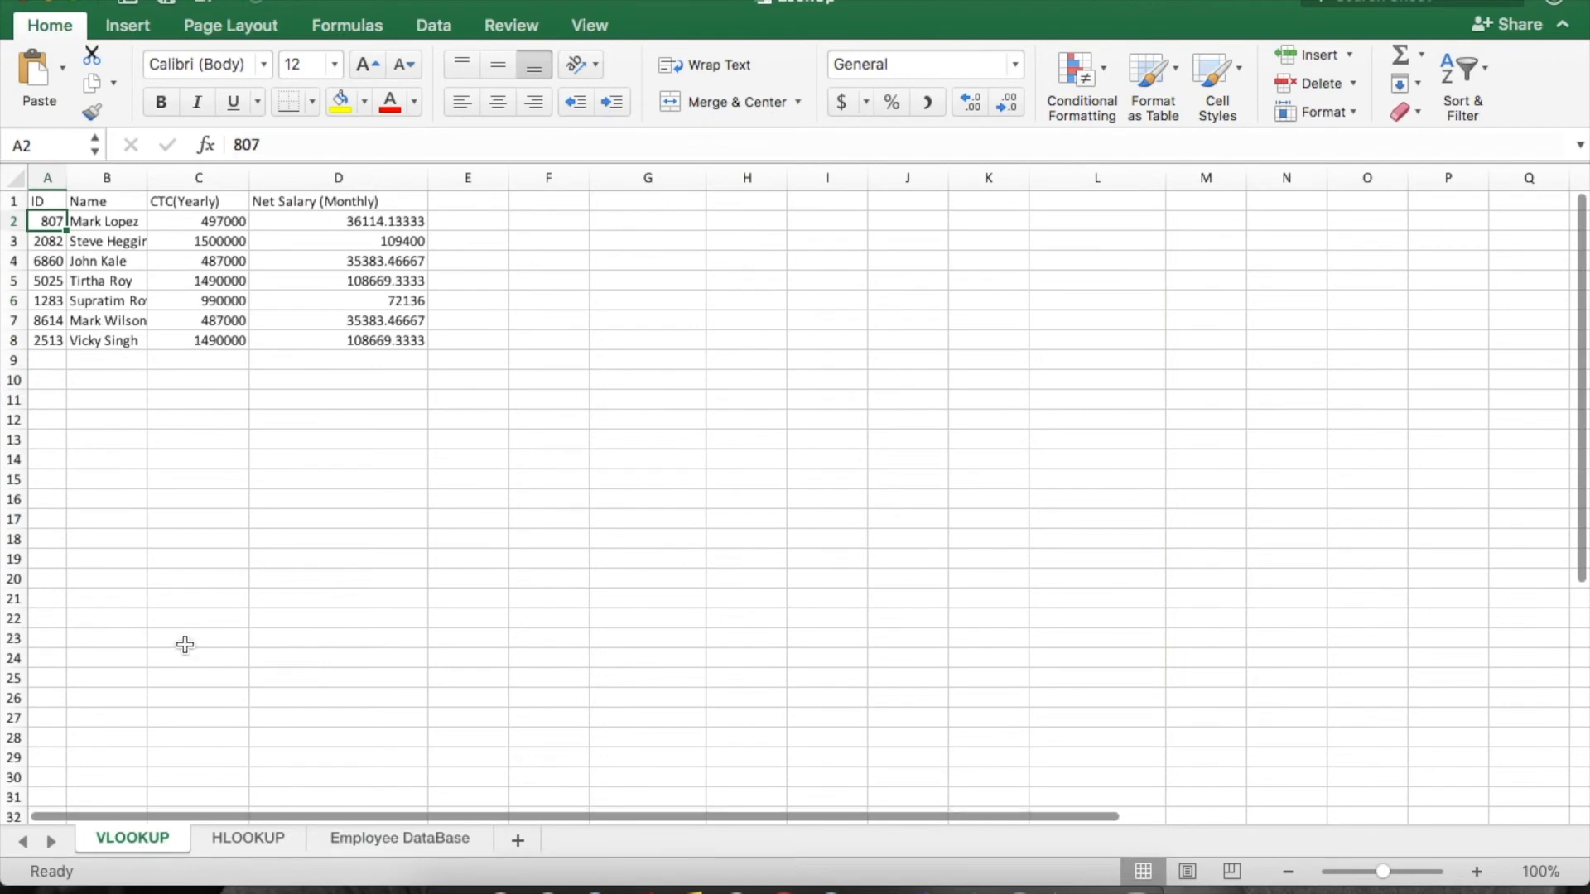
# Examine where the ID column sits in Employee DataBase relative to columns C:F and the full table A:L.
pyautogui.click(361, 842)
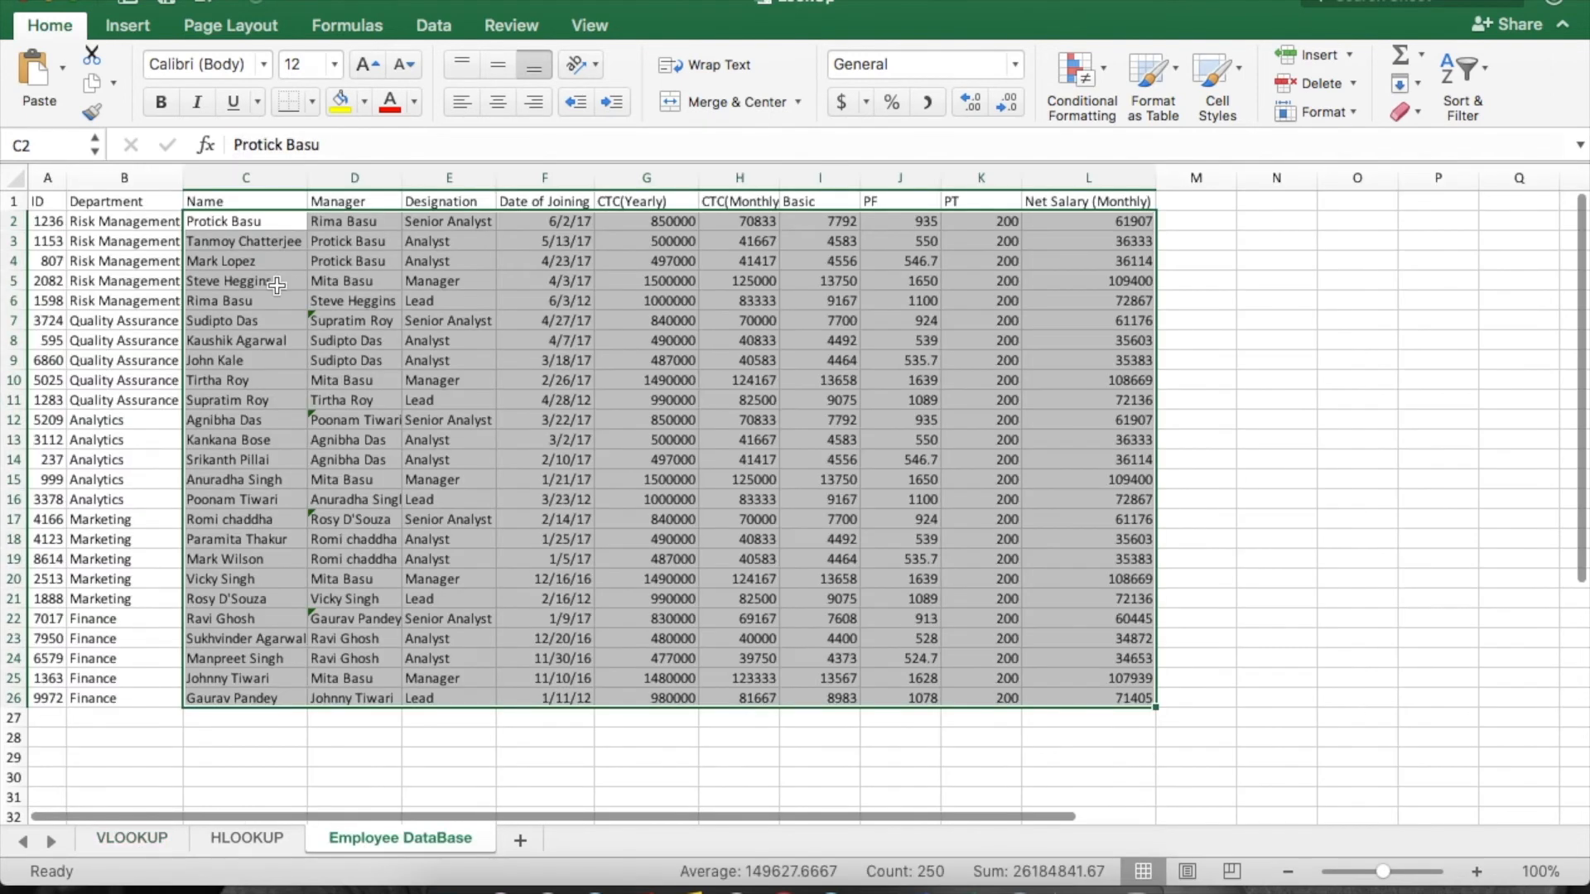
pyautogui.click(199, 220)
pyautogui.moveTo(199, 221); pyautogui.dragTo(552, 698)
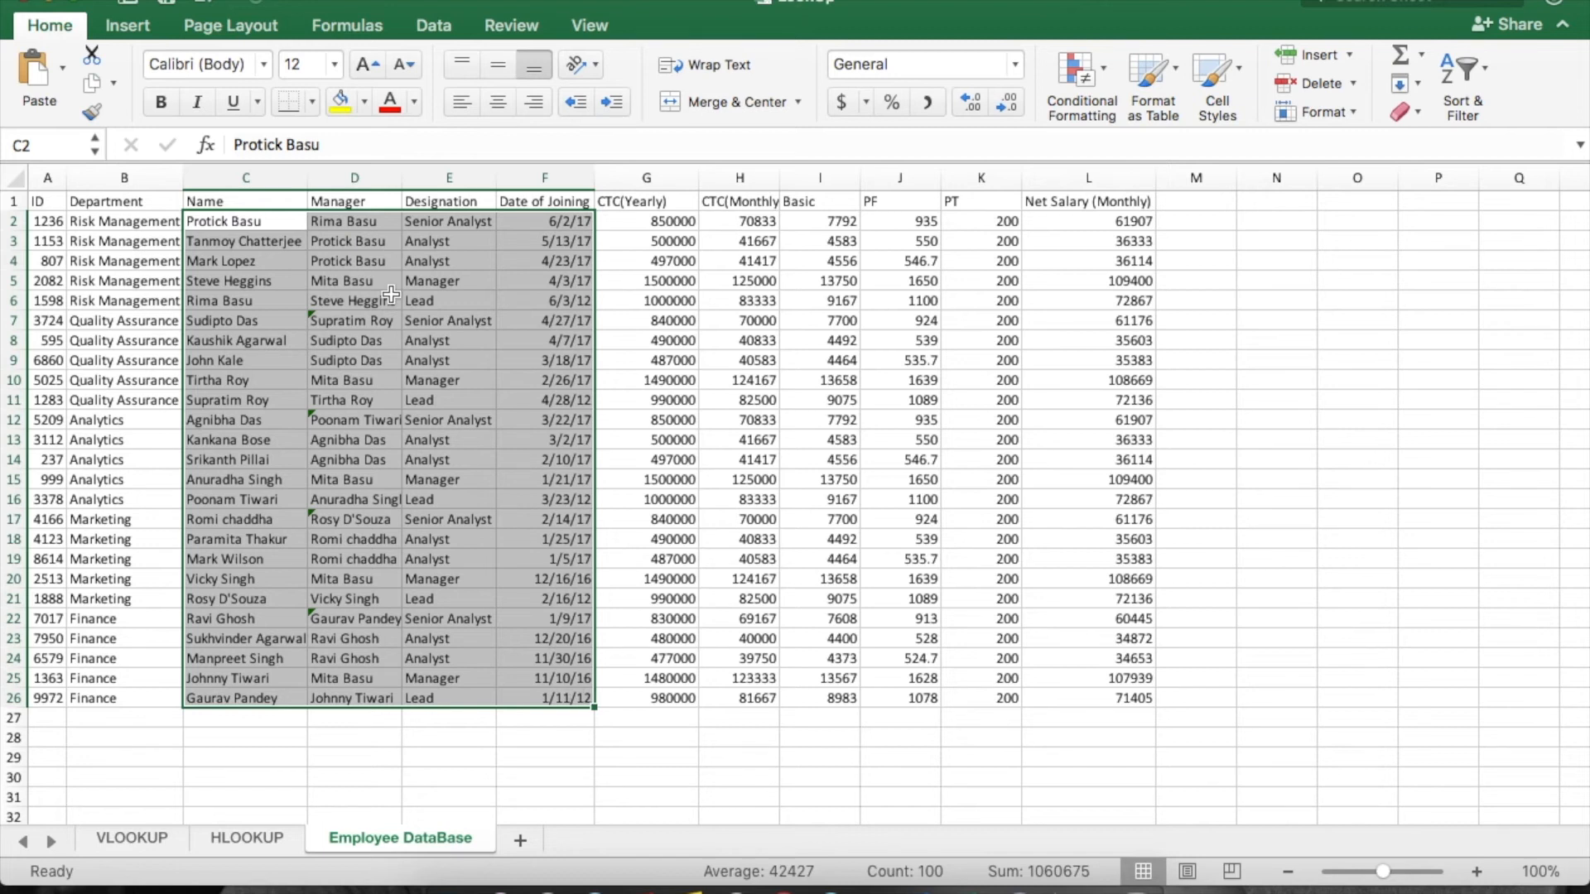
pyautogui.moveTo(236, 179); pyautogui.dragTo(546, 178)
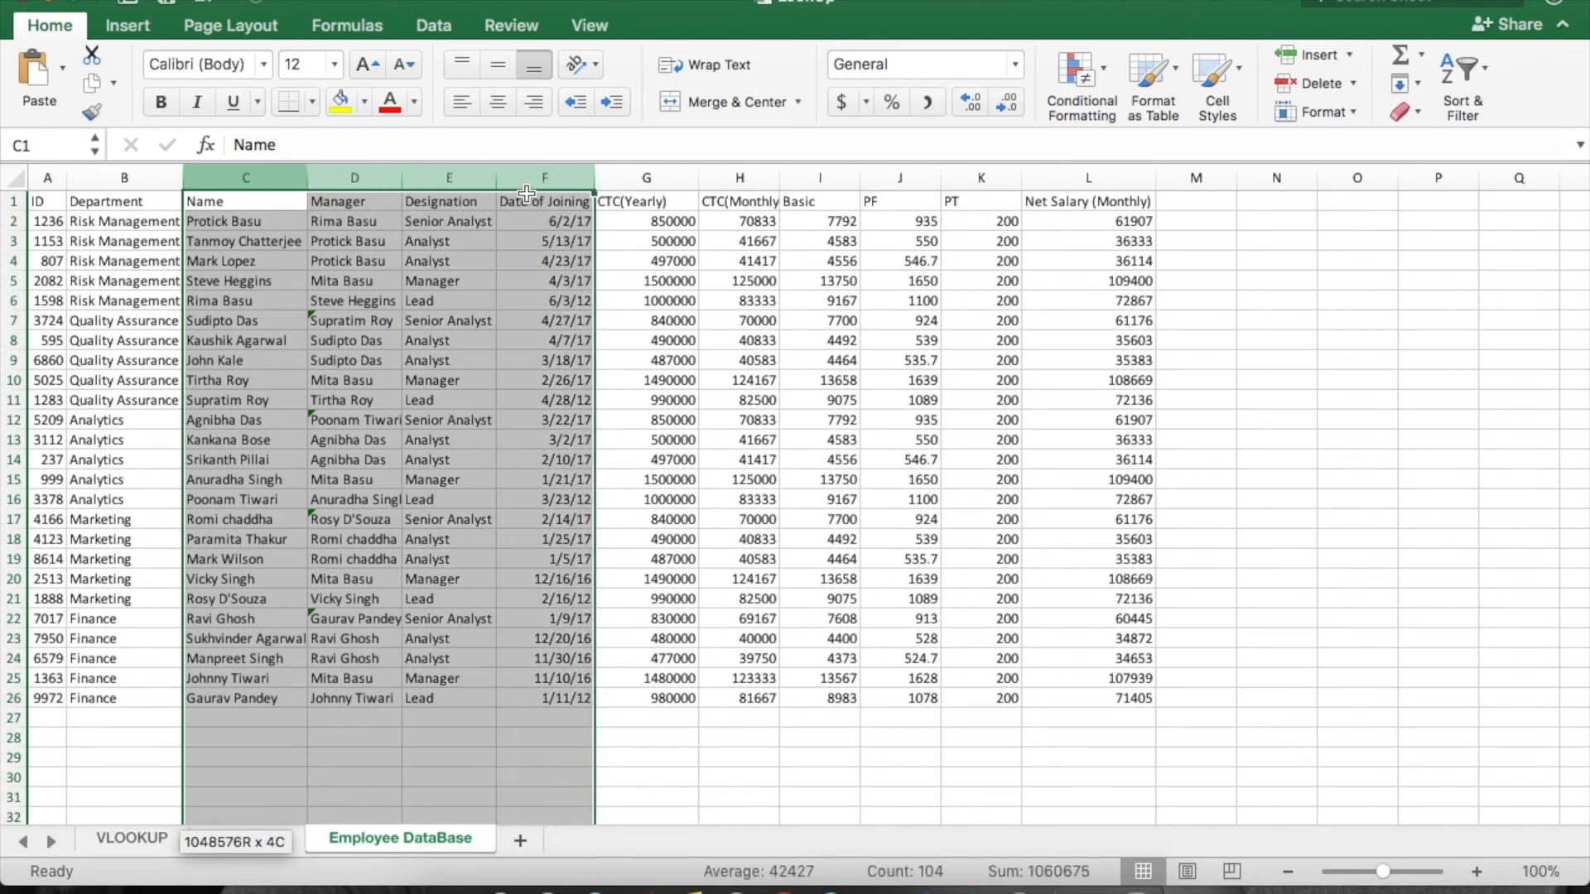
pyautogui.click(50, 180)
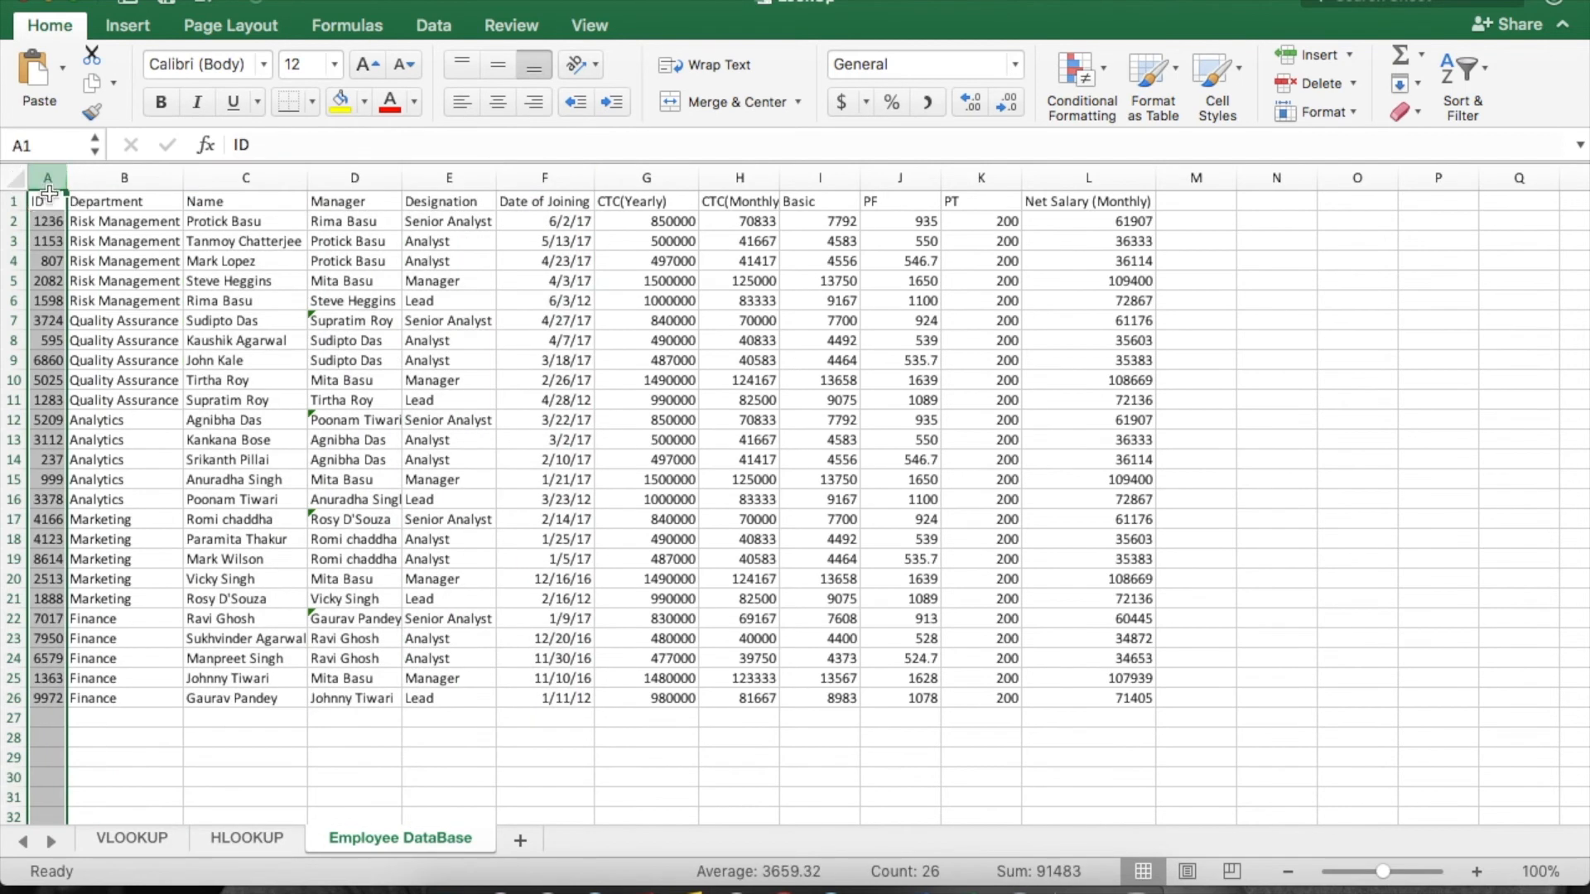
pyautogui.click(47, 205)
pyautogui.moveTo(46, 203); pyautogui.dragTo(53, 699)
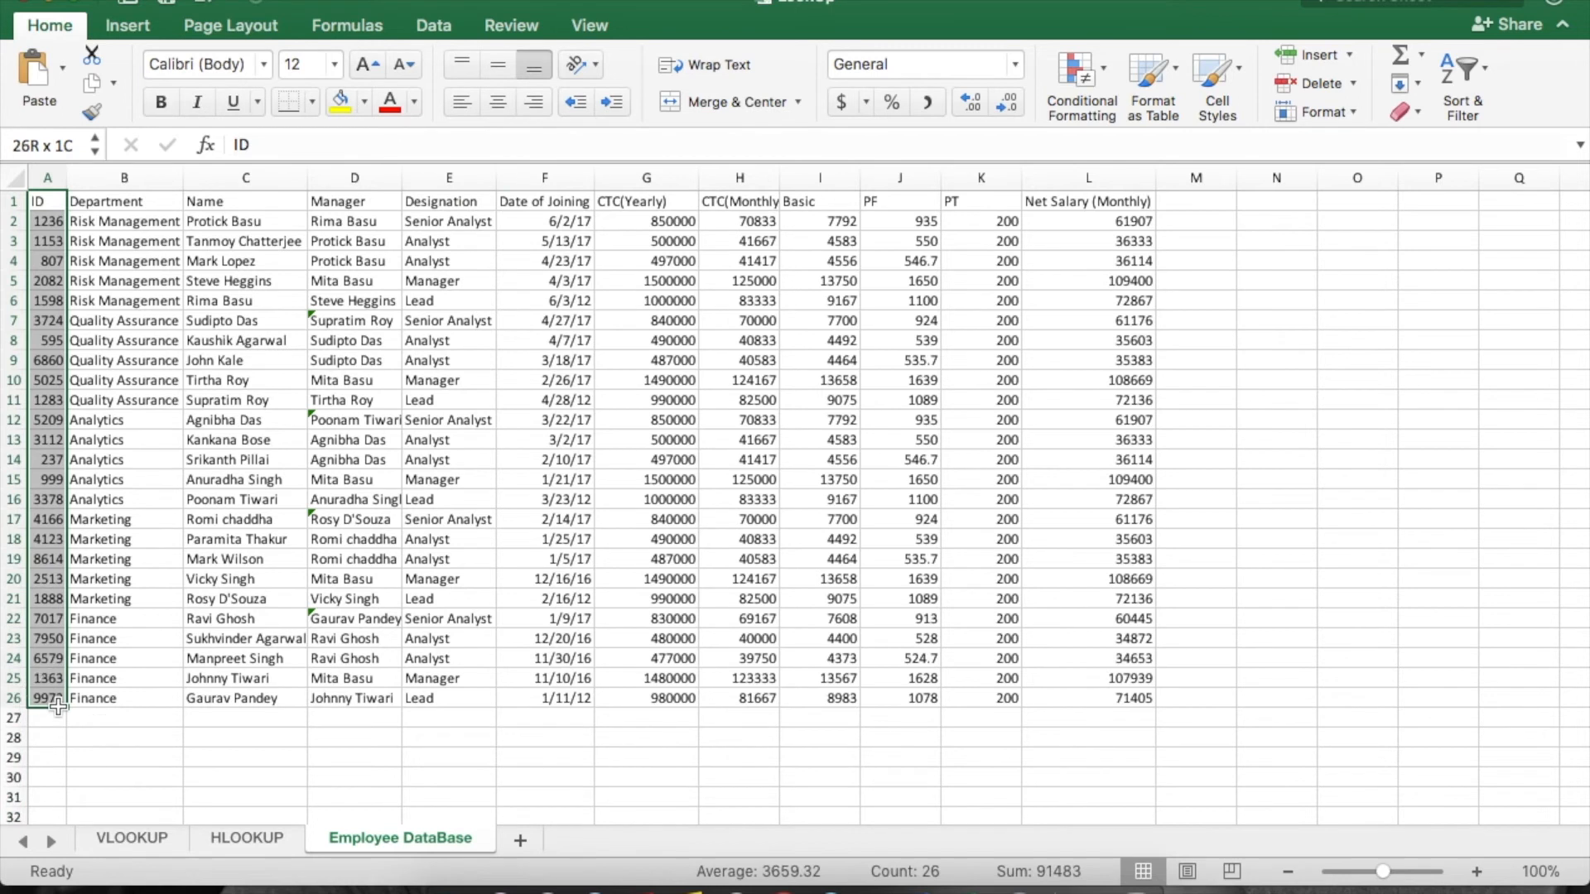
pyautogui.moveTo(47, 178); pyautogui.dragTo(1095, 433)
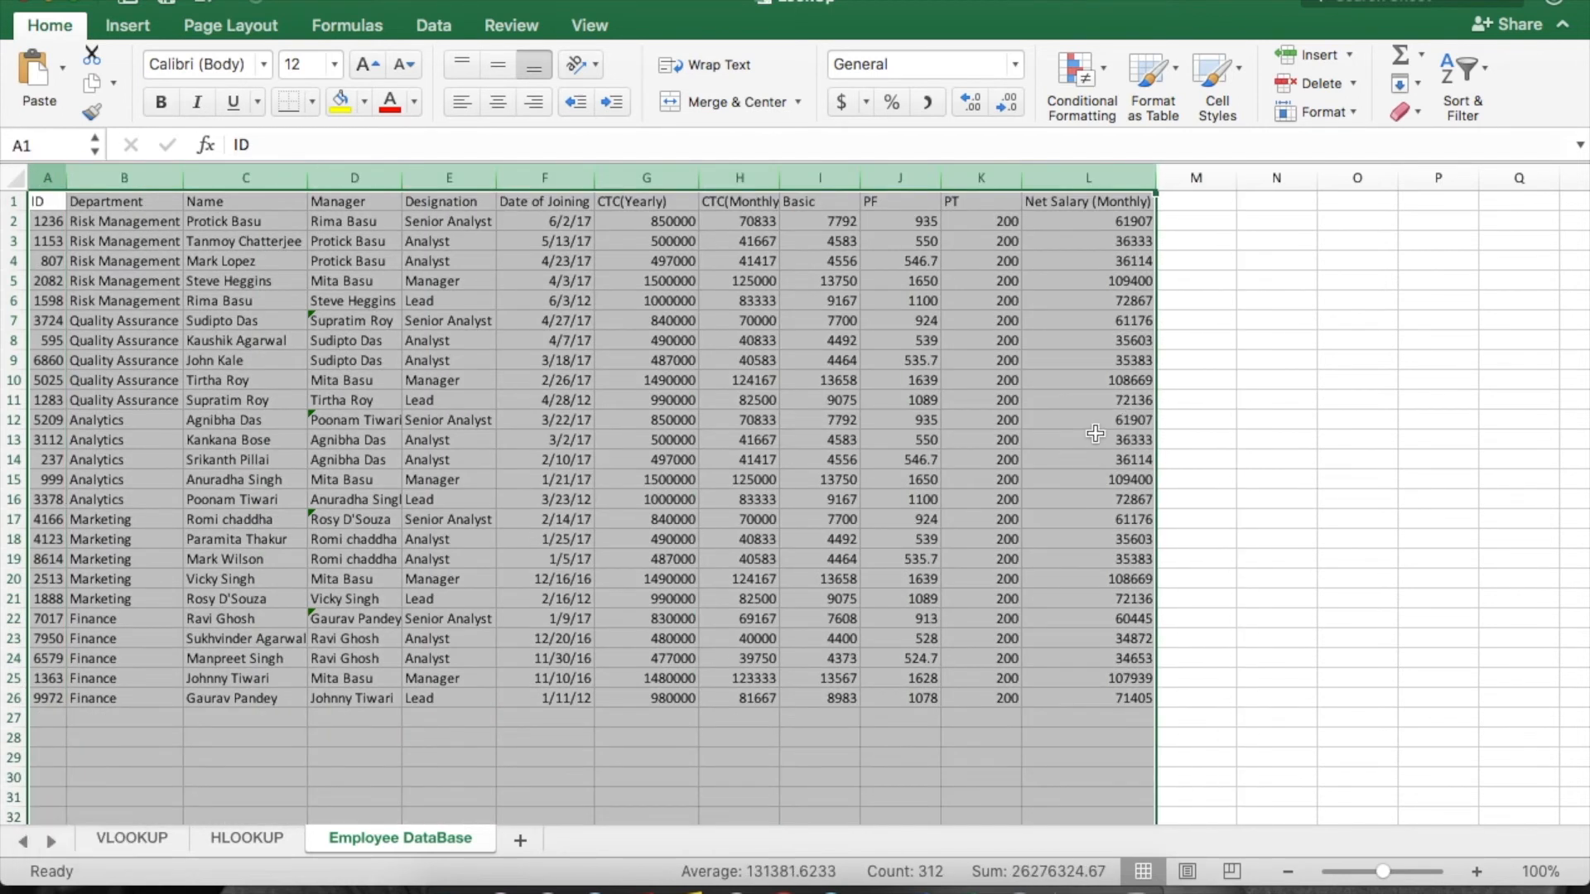
# Enter the note "Left To Right" in cell G3 of the VLOOKUP sheet.
pyautogui.click(125, 843)
pyautogui.click(639, 296)
pyautogui.click(624, 242)
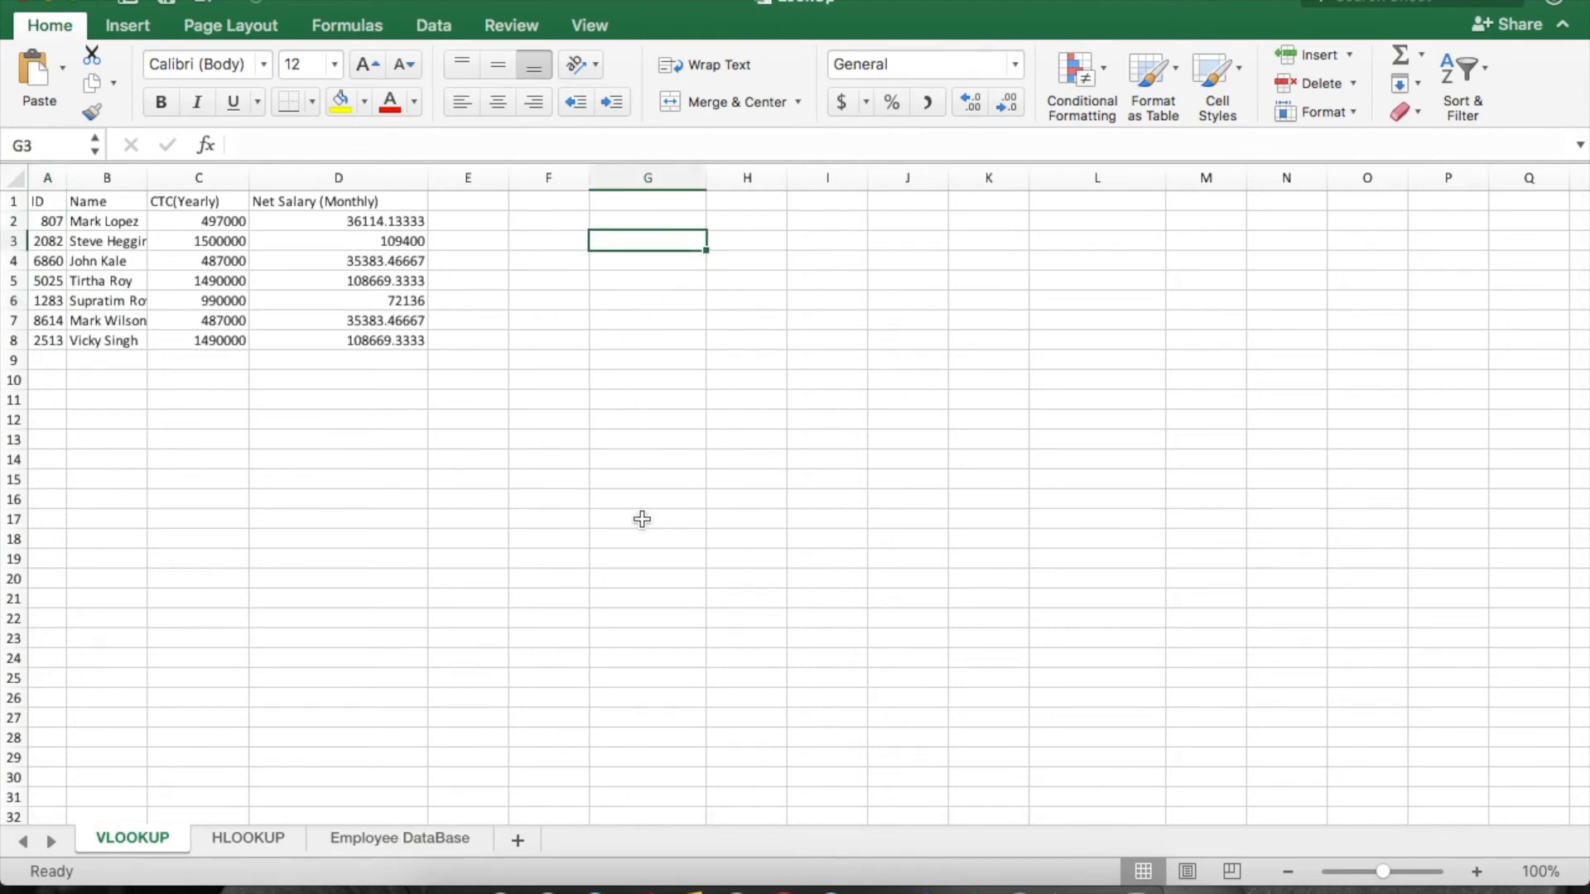
pyautogui.write('Left ')
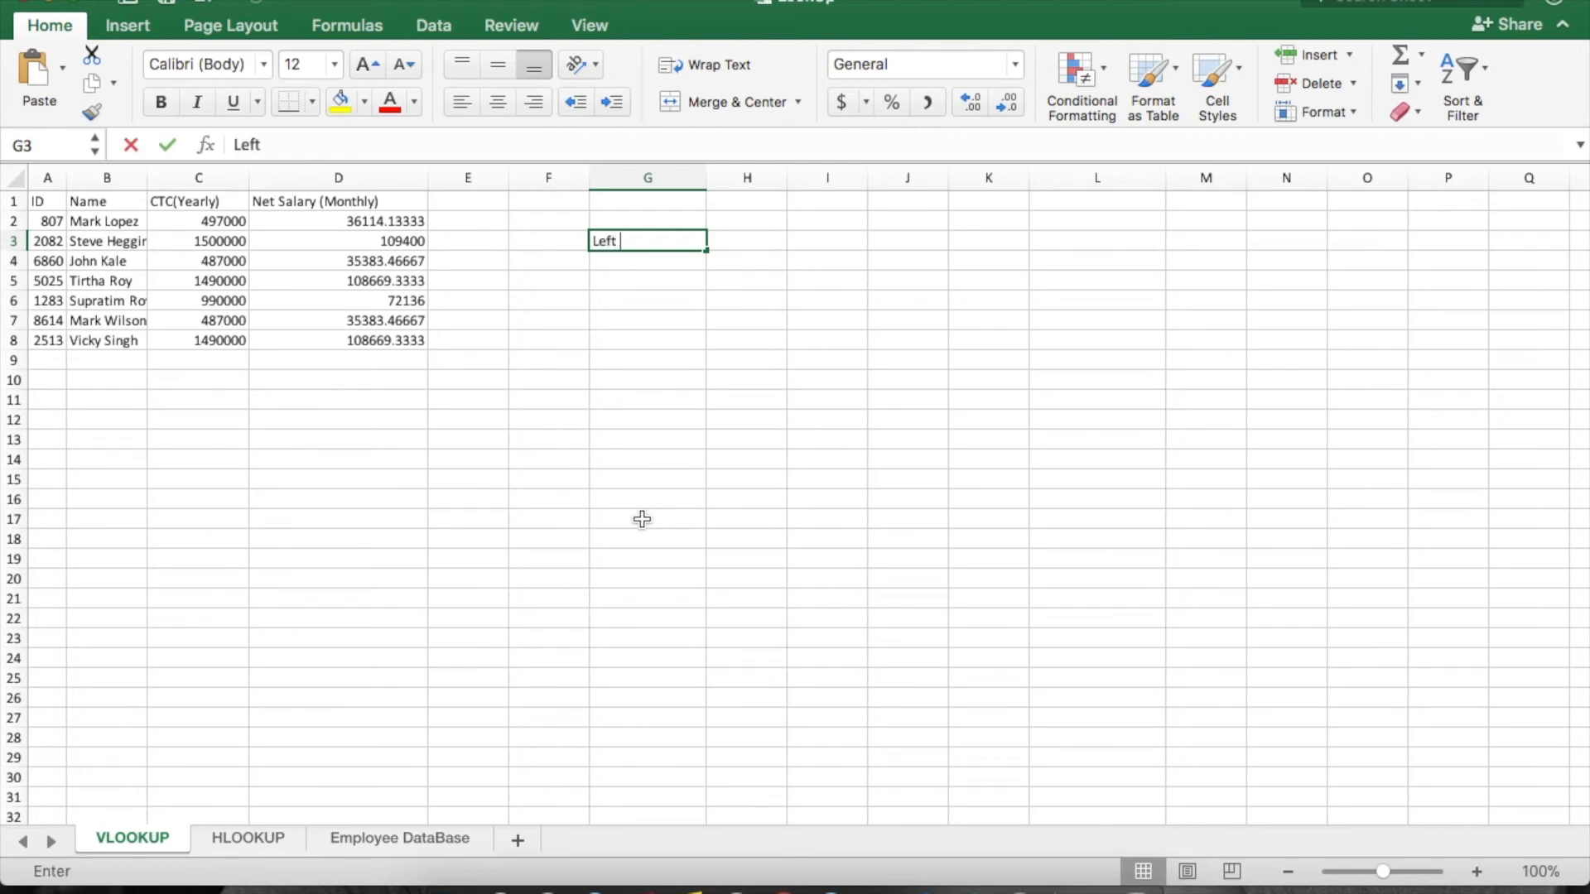
pyautogui.write('To Right')
pyautogui.press('Return')
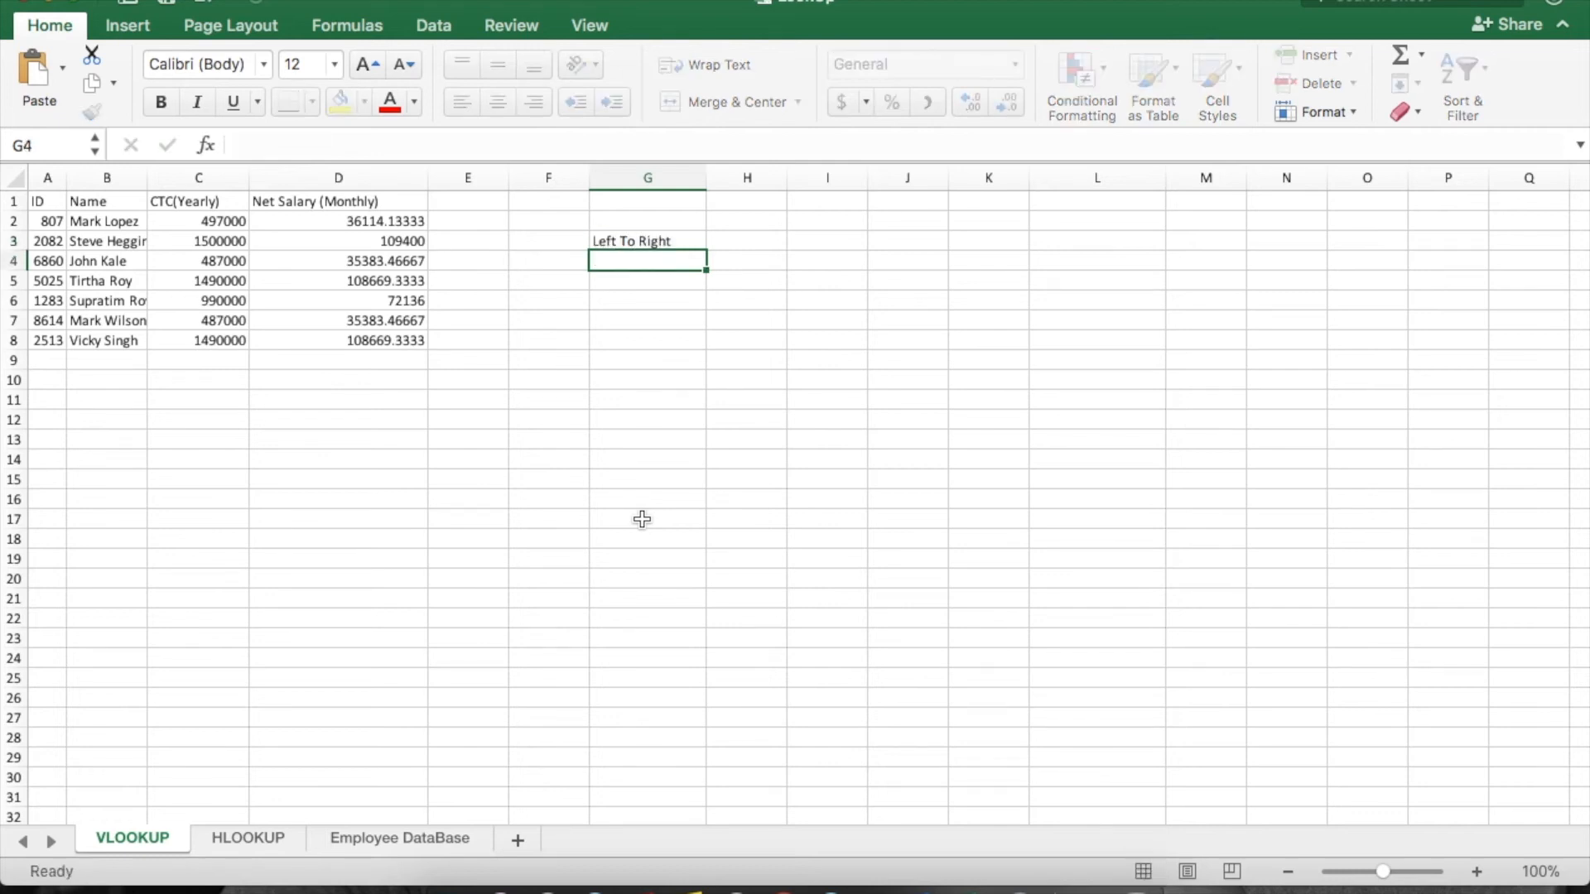
# Enter the note "Right to Left" in G4, directly below the "Left To Right" note.
pyautogui.press('Up')
pyautogui.hotkey('shift', 'Right')
pyautogui.hotkey('shift', 'Right')
pyautogui.press('Right')
pyautogui.press('Left')
pyautogui.press('Down')
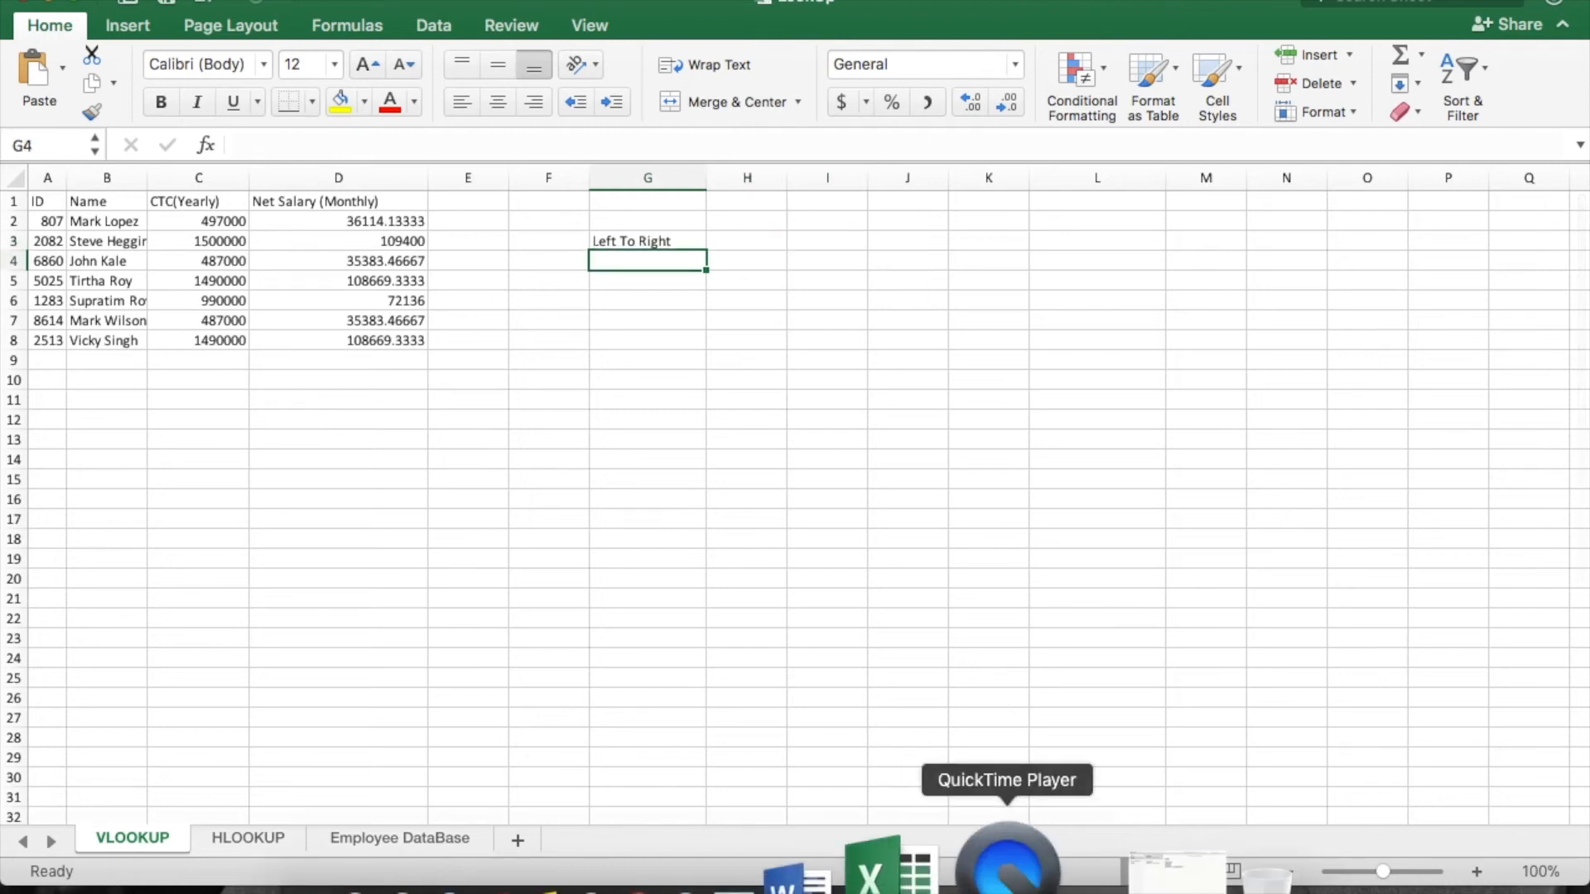
pyautogui.write('Right to Left')
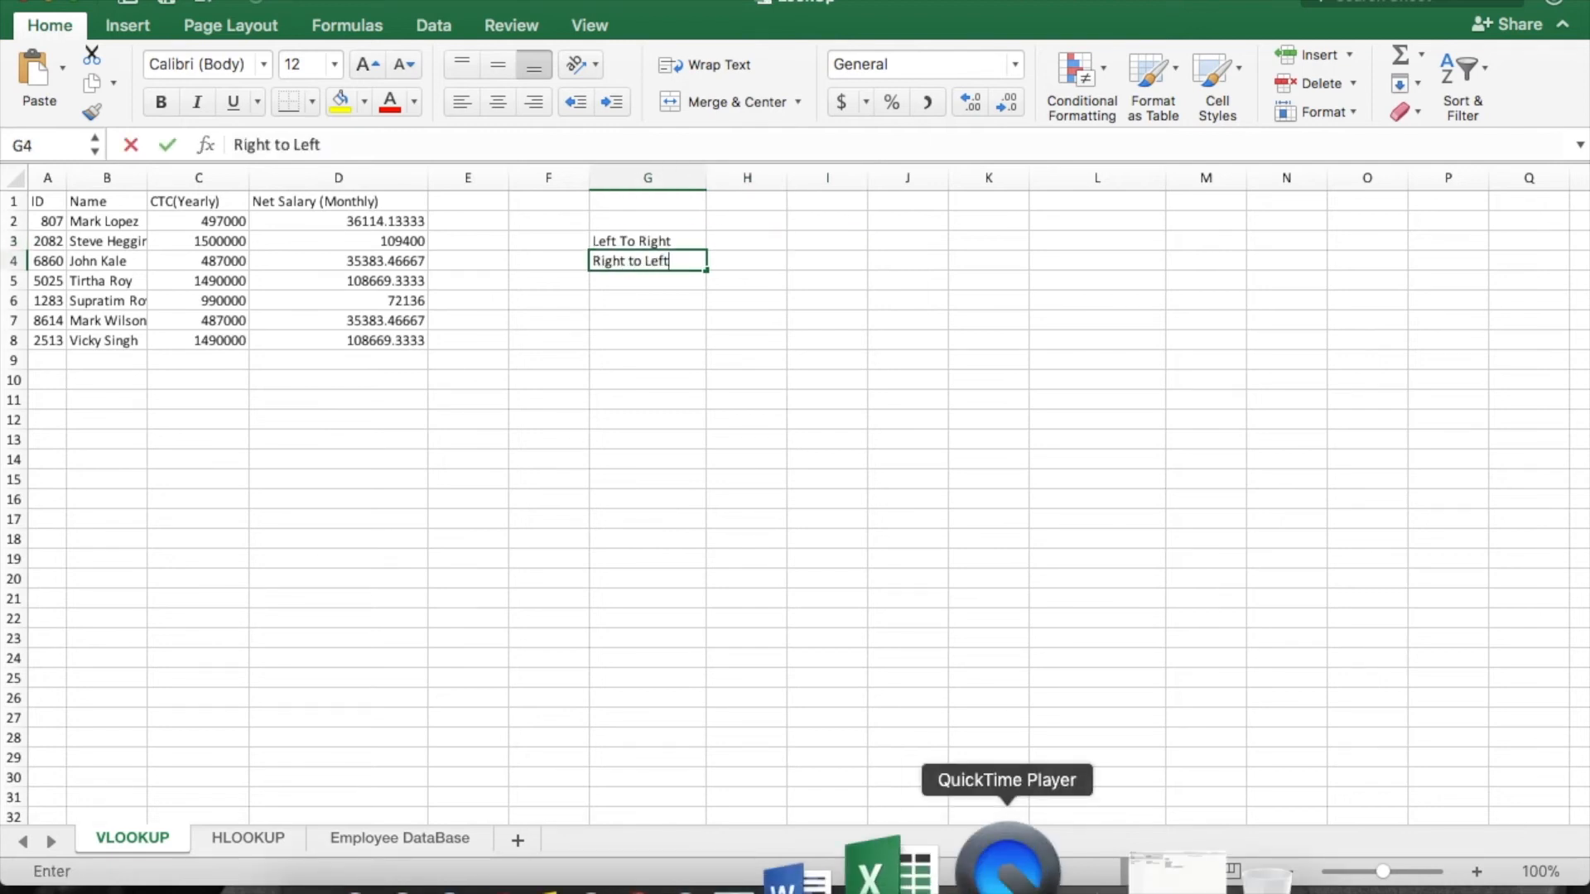
pyautogui.press('Return')
# Enter "No" in F4 beside "Right to Left" and "Yes" in F3 beside "Left To Right".
pyautogui.press('Up')
pyautogui.press('Left')
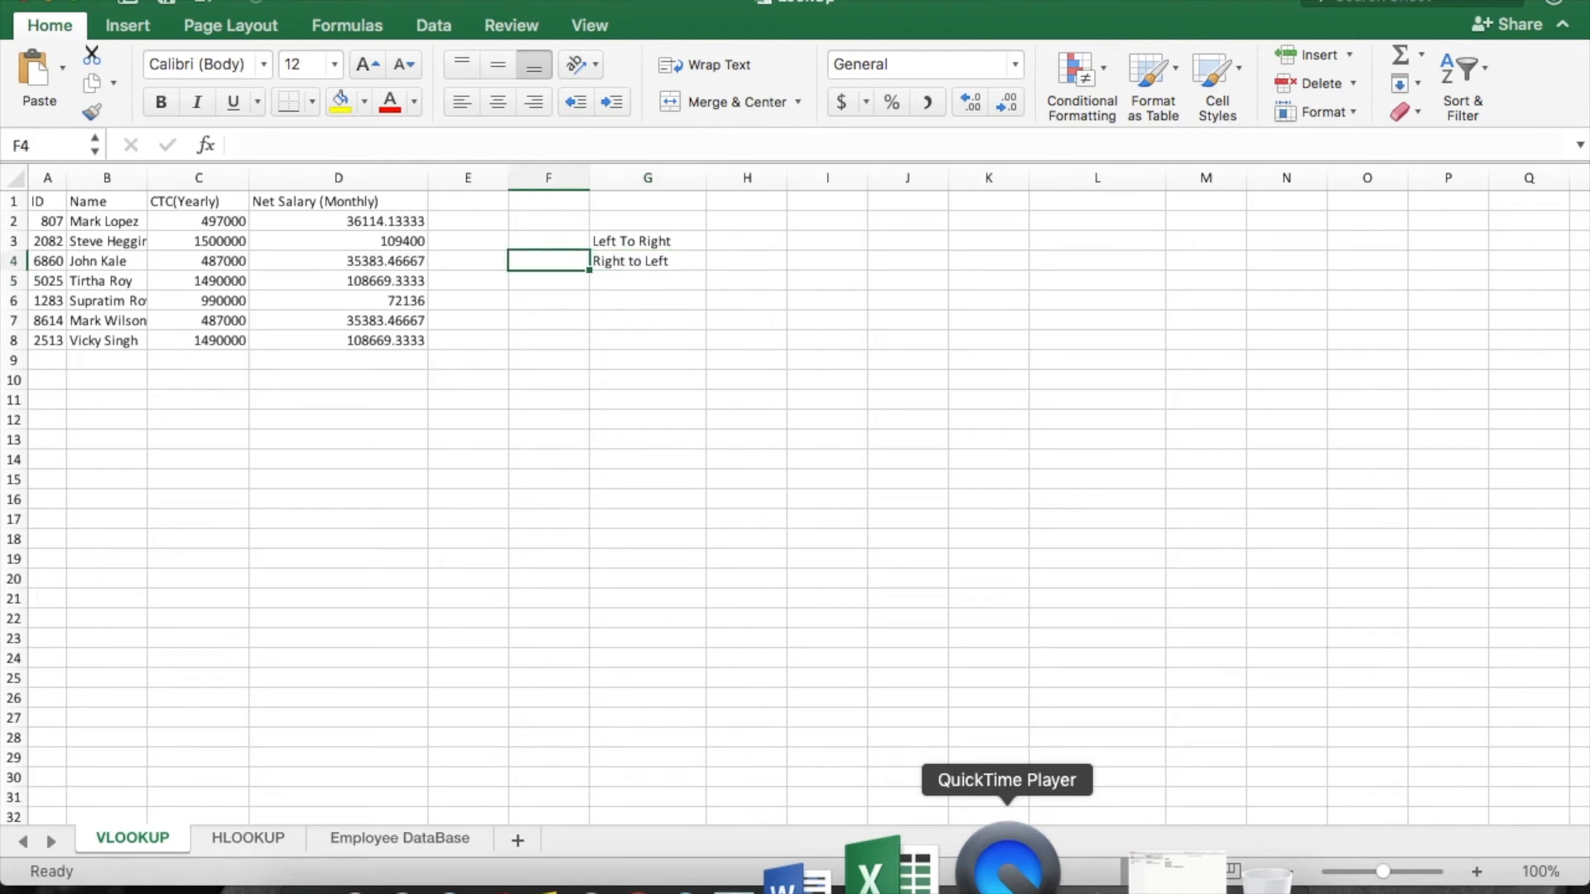
pyautogui.write('No')
pyautogui.press('Return')
pyautogui.press('Up')
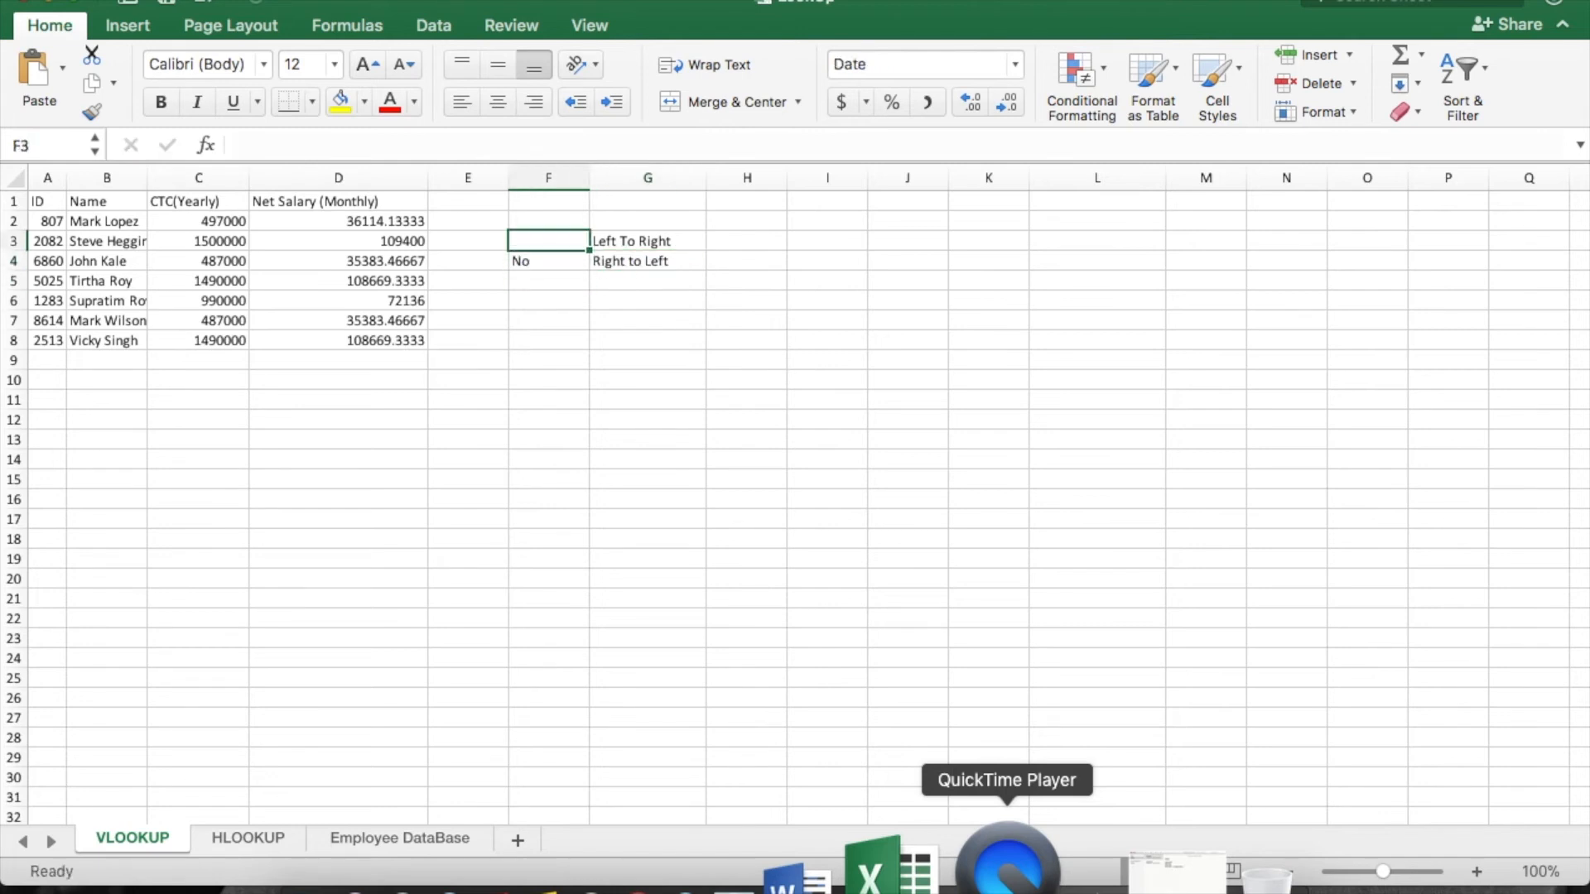
pyautogui.write('yes')
pyautogui.press('Return')
pyautogui.press('Up')
pyautogui.write('Yes')
pyautogui.press('Return')
pyautogui.press('Up')
# Review the Yes and No entries against the lookup direction notes in F3:G4.
pyautogui.hotkey('shift', 'Right')
pyautogui.press('Down')
pyautogui.press('Up')
pyautogui.hotkey('shift', 'Right')
pyautogui.press('Right')
pyautogui.press('Left')
pyautogui.press('Down')
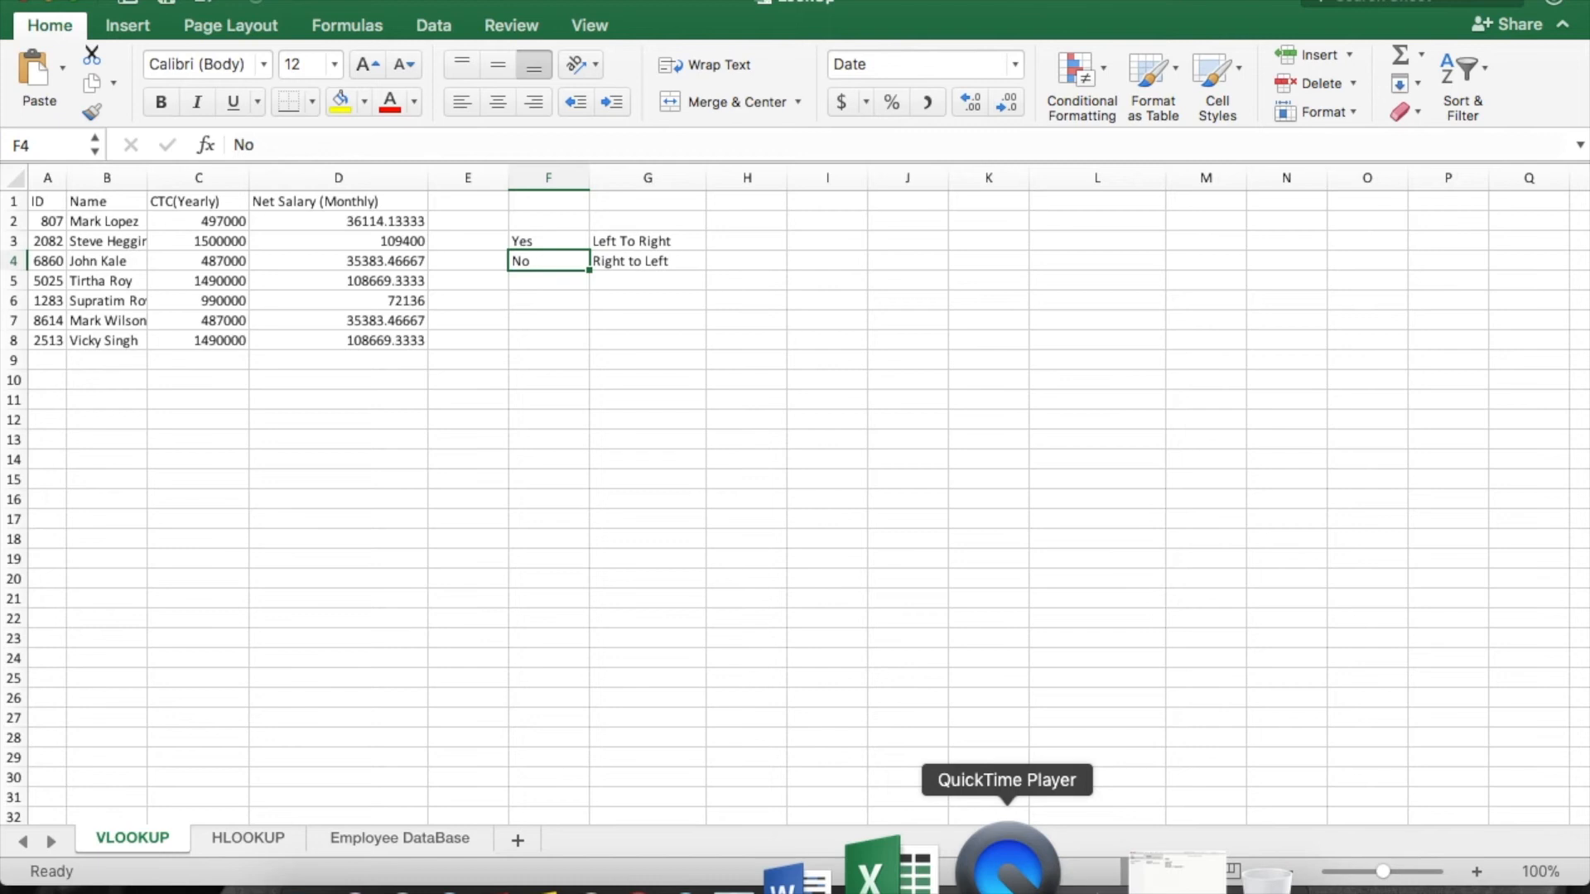
pyautogui.press('Right')
pyautogui.press('Left')
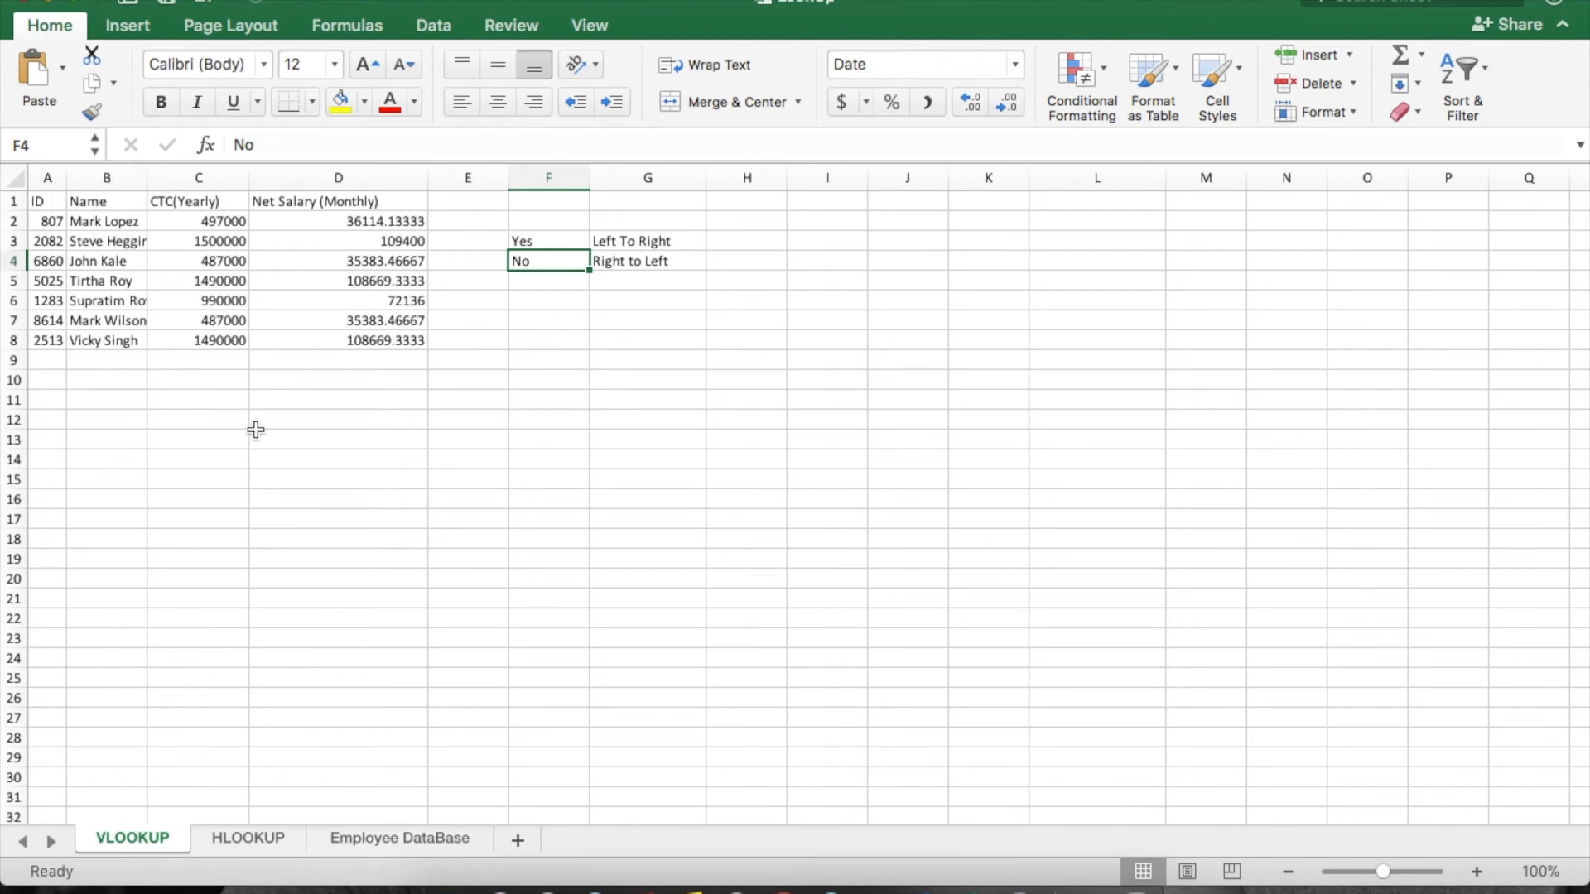
# Copy the ID column of Employee DataBase and insert the copy before the Date of Joining column.
pyautogui.moveTo(42, 202); pyautogui.dragTo(51, 339)
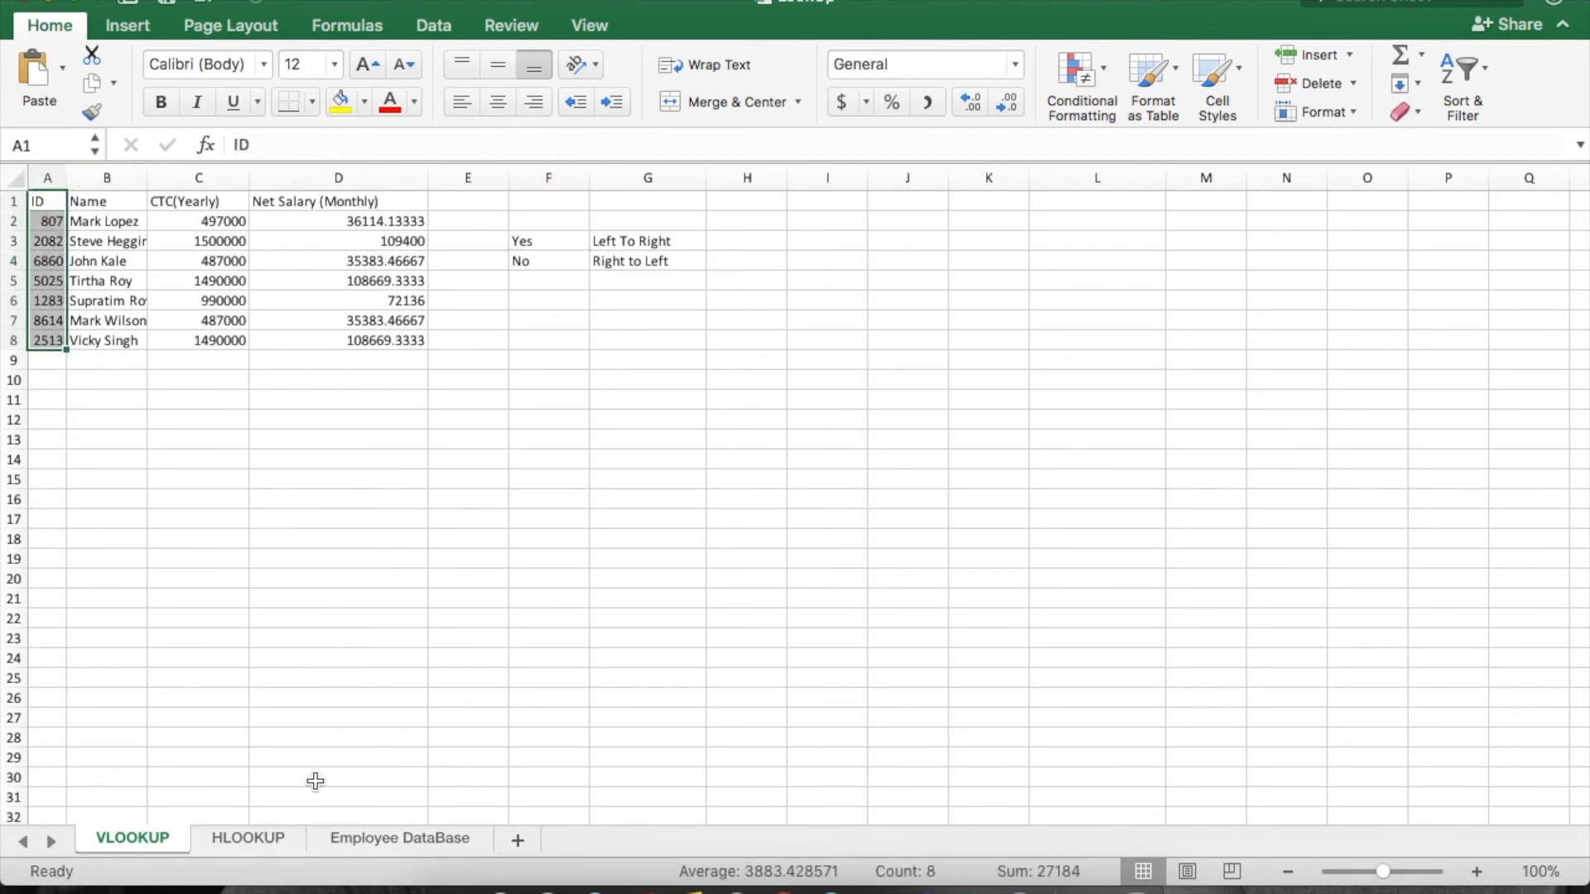
pyautogui.click(389, 838)
pyautogui.click(48, 177)
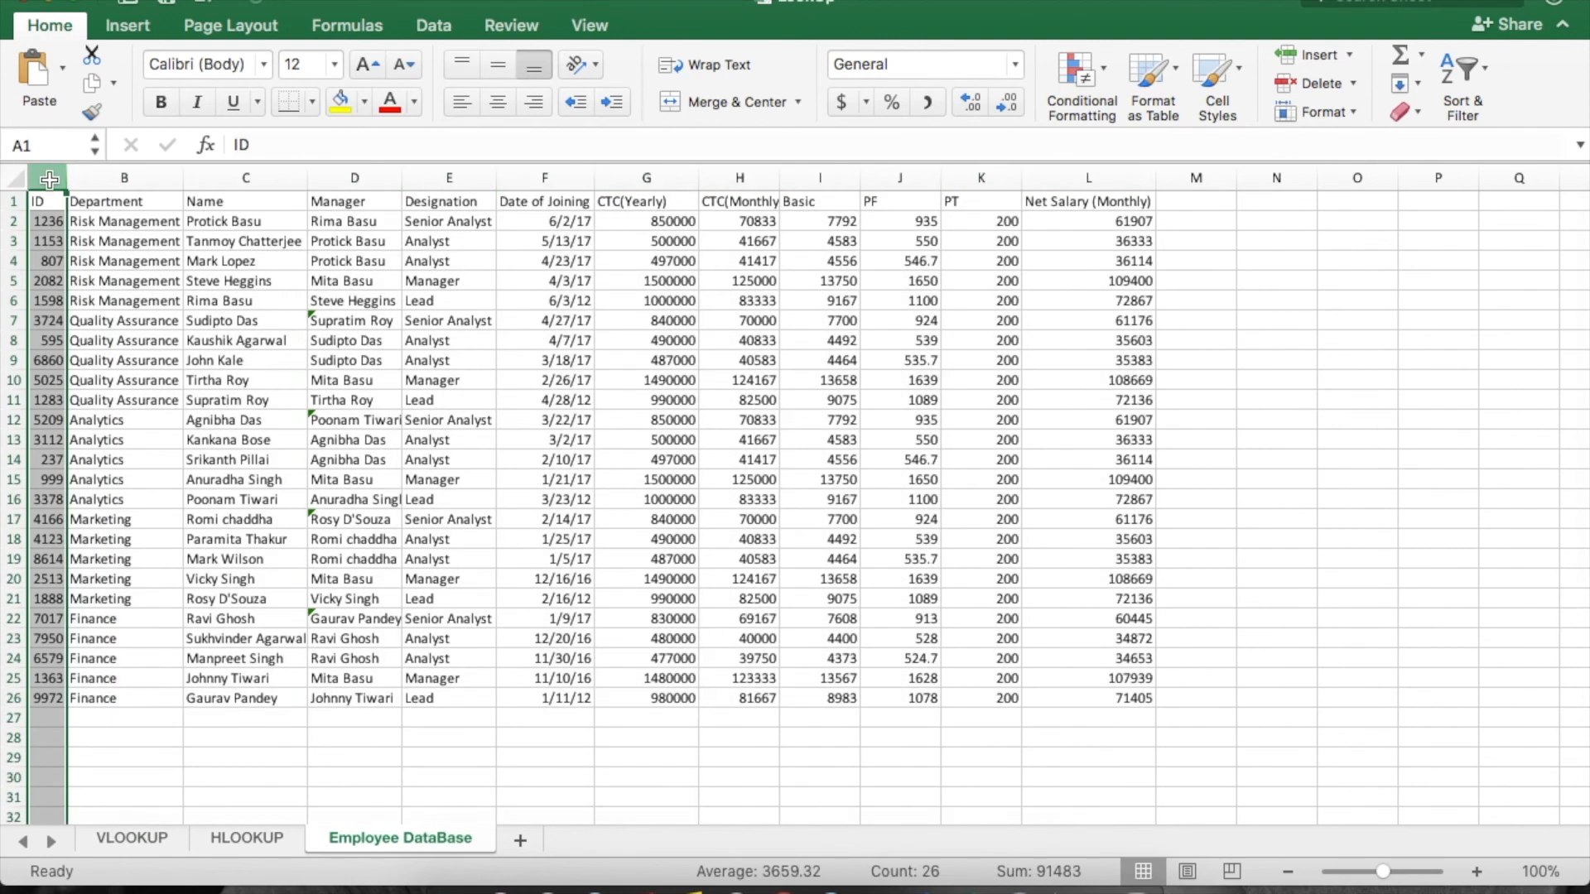
pyautogui.press('super+c')
pyautogui.click(546, 177)
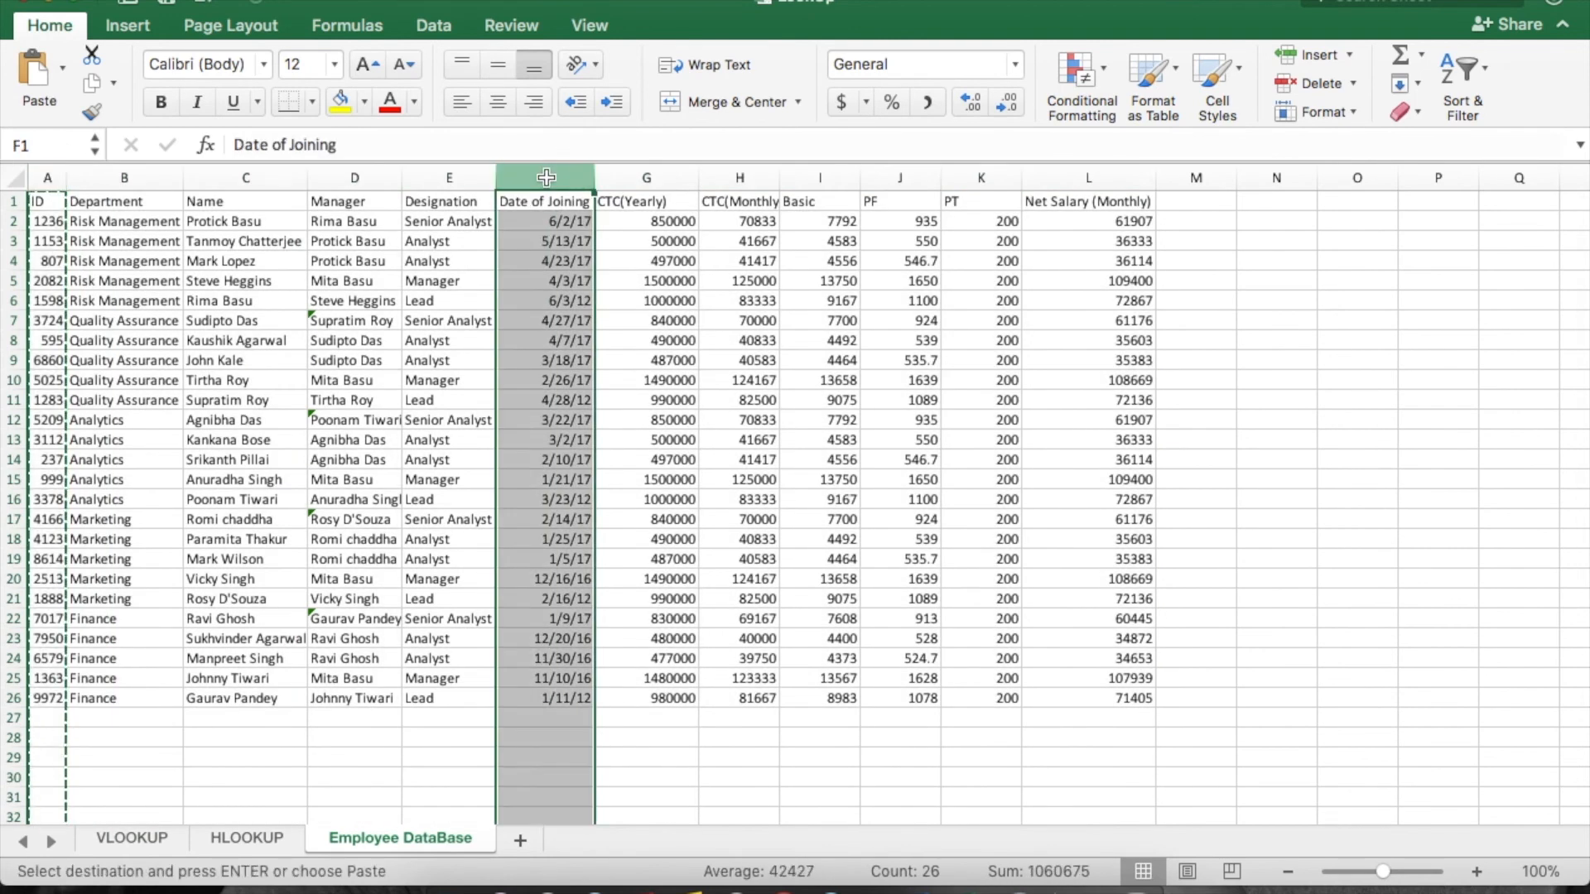
pyautogui.rightClick(545, 178)
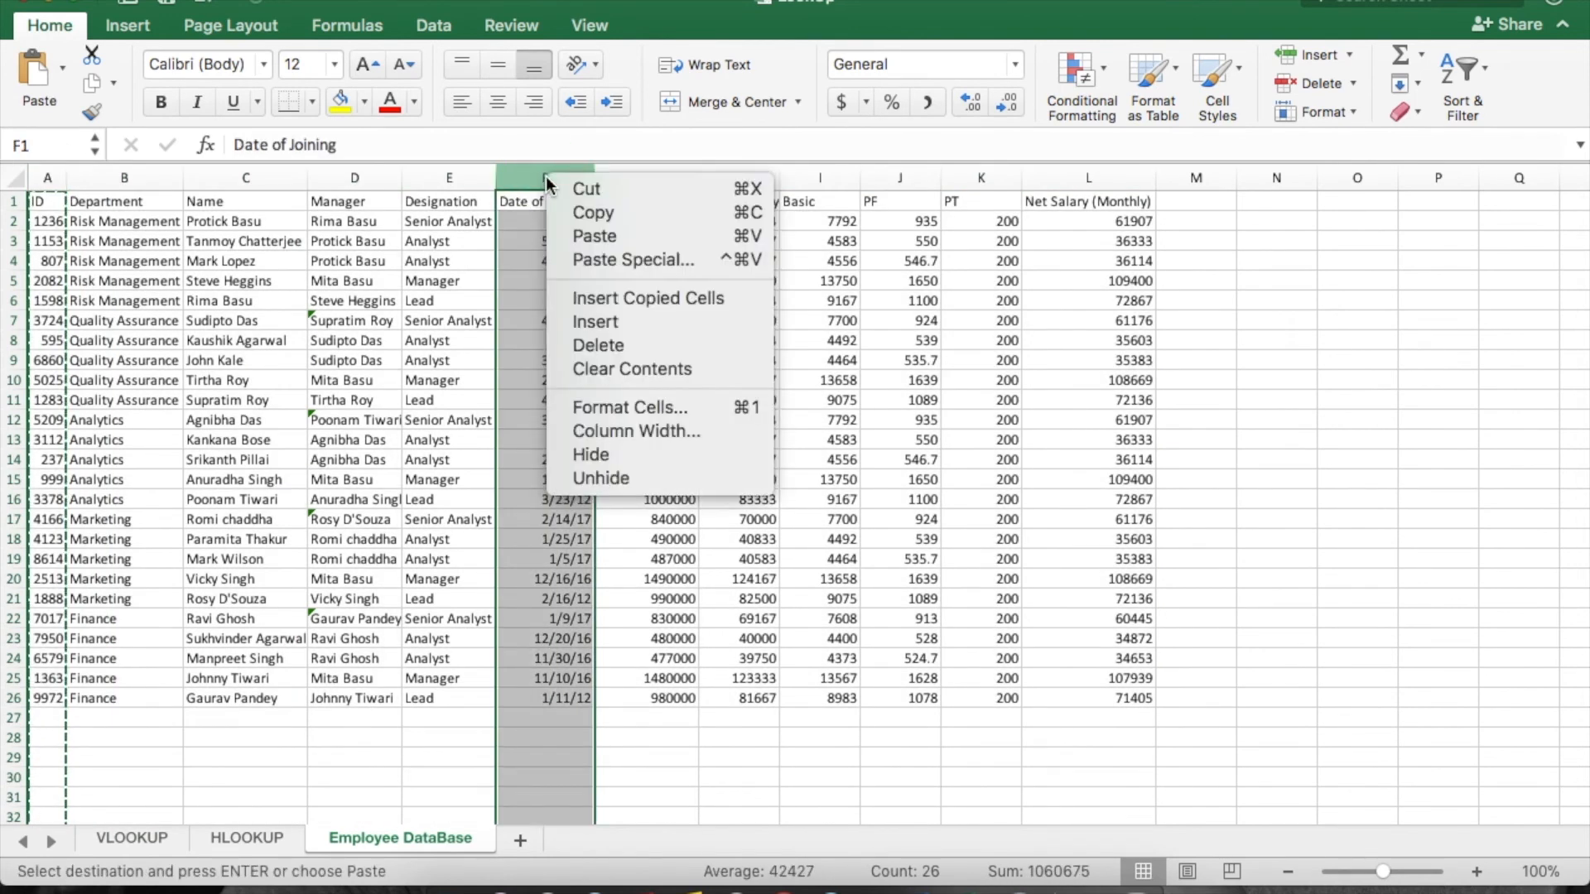
pyautogui.click(614, 299)
pyautogui.press('super+shift+equal')
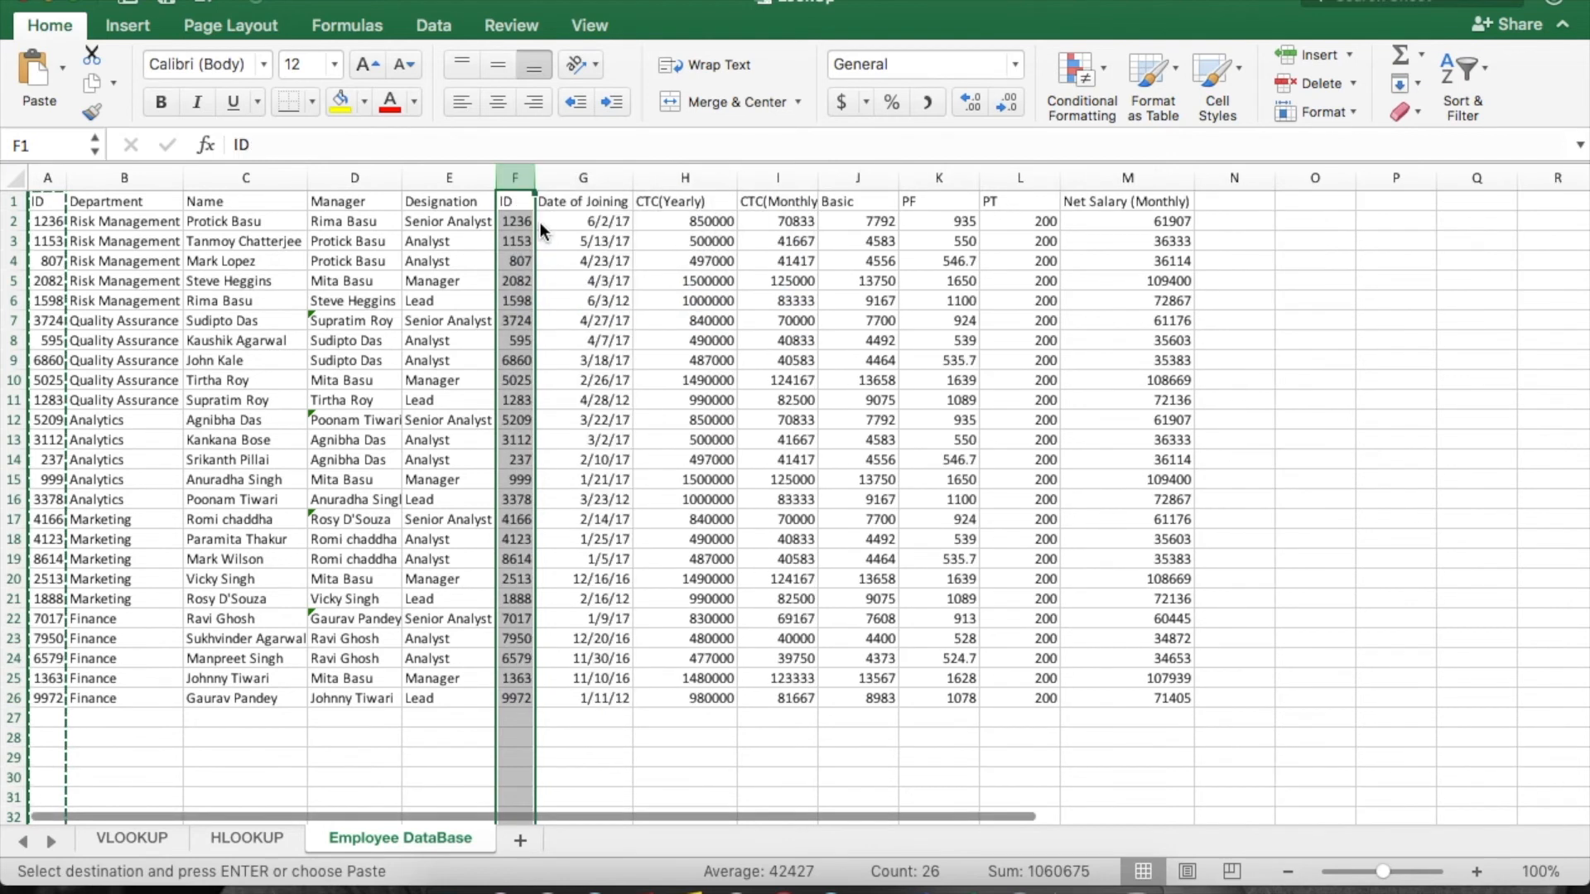
# Examine which Employee DataBase columns lie after the duplicate ID column in F and which lie before it.
pyautogui.click(518, 222)
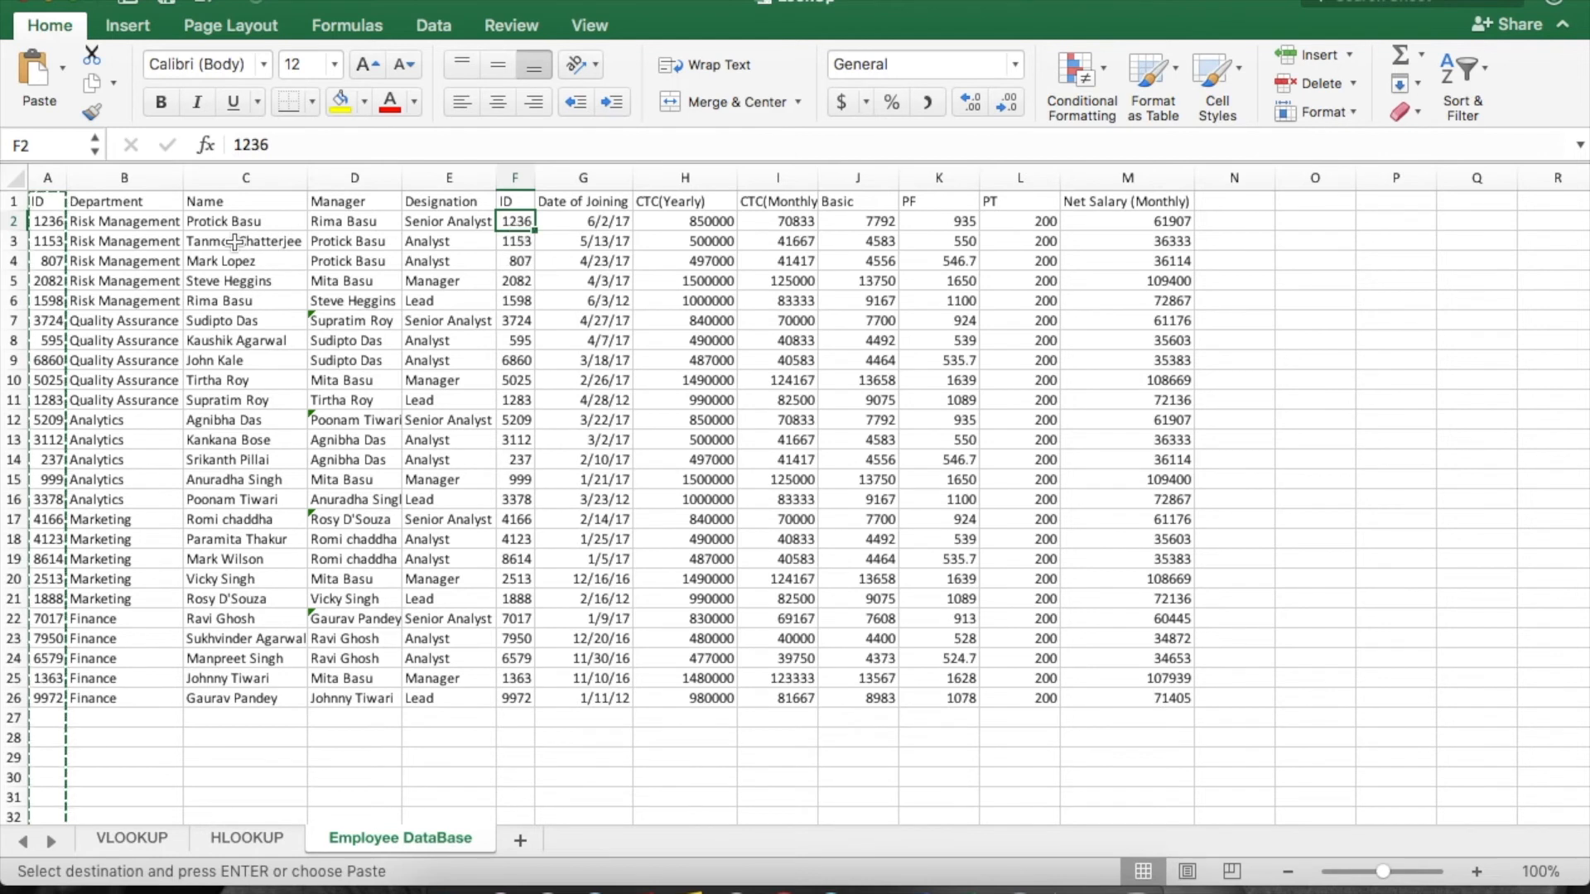
pyautogui.moveTo(514, 177); pyautogui.dragTo(1114, 207)
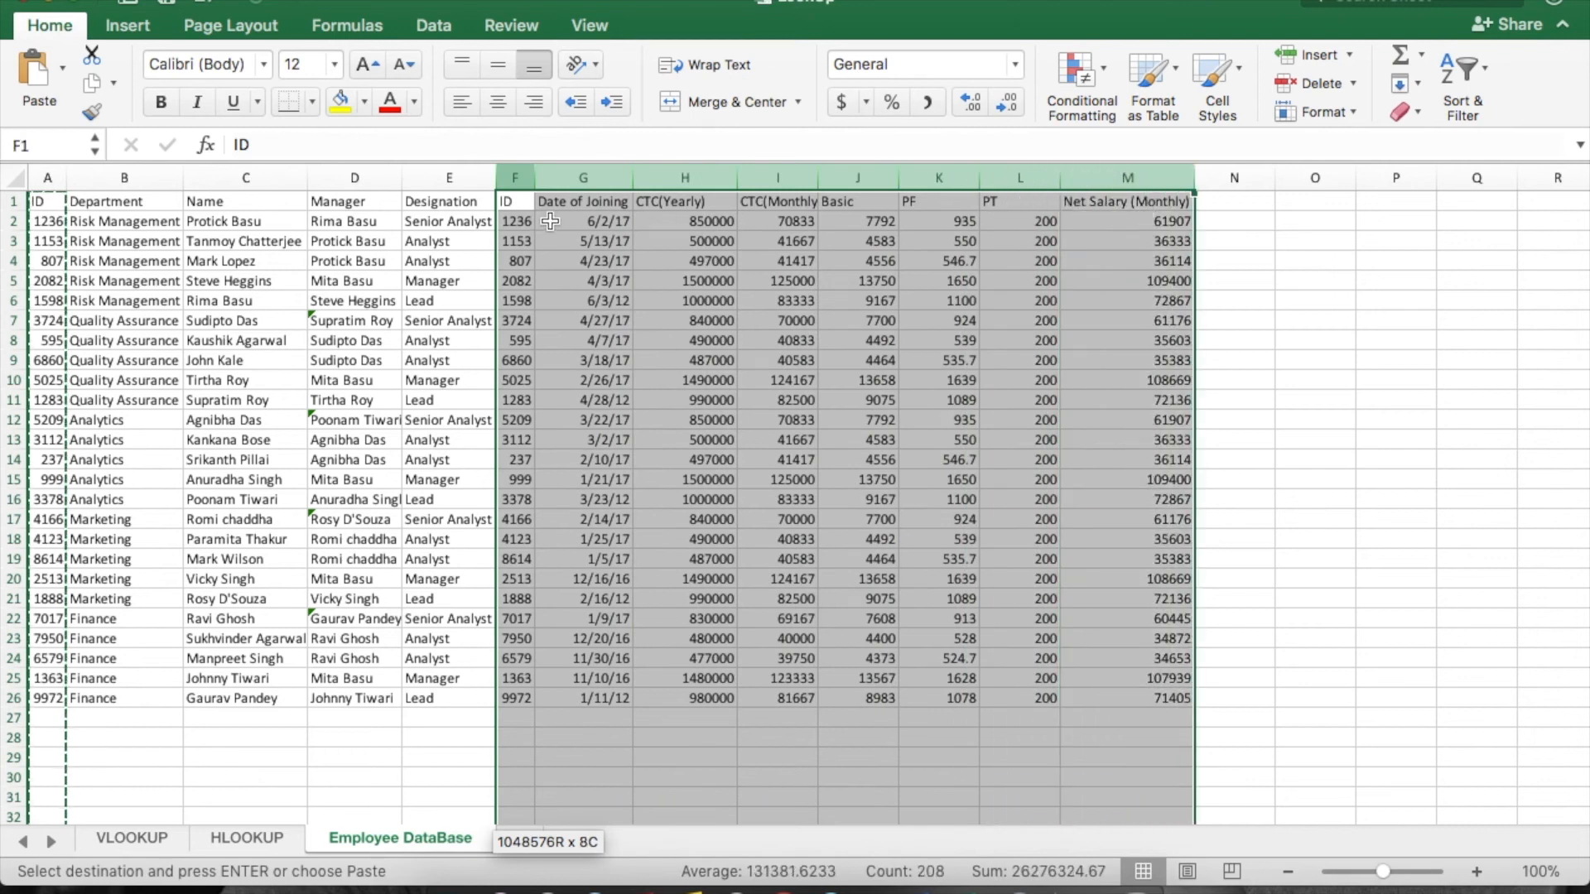
pyautogui.moveTo(566, 198); pyautogui.dragTo(1131, 705)
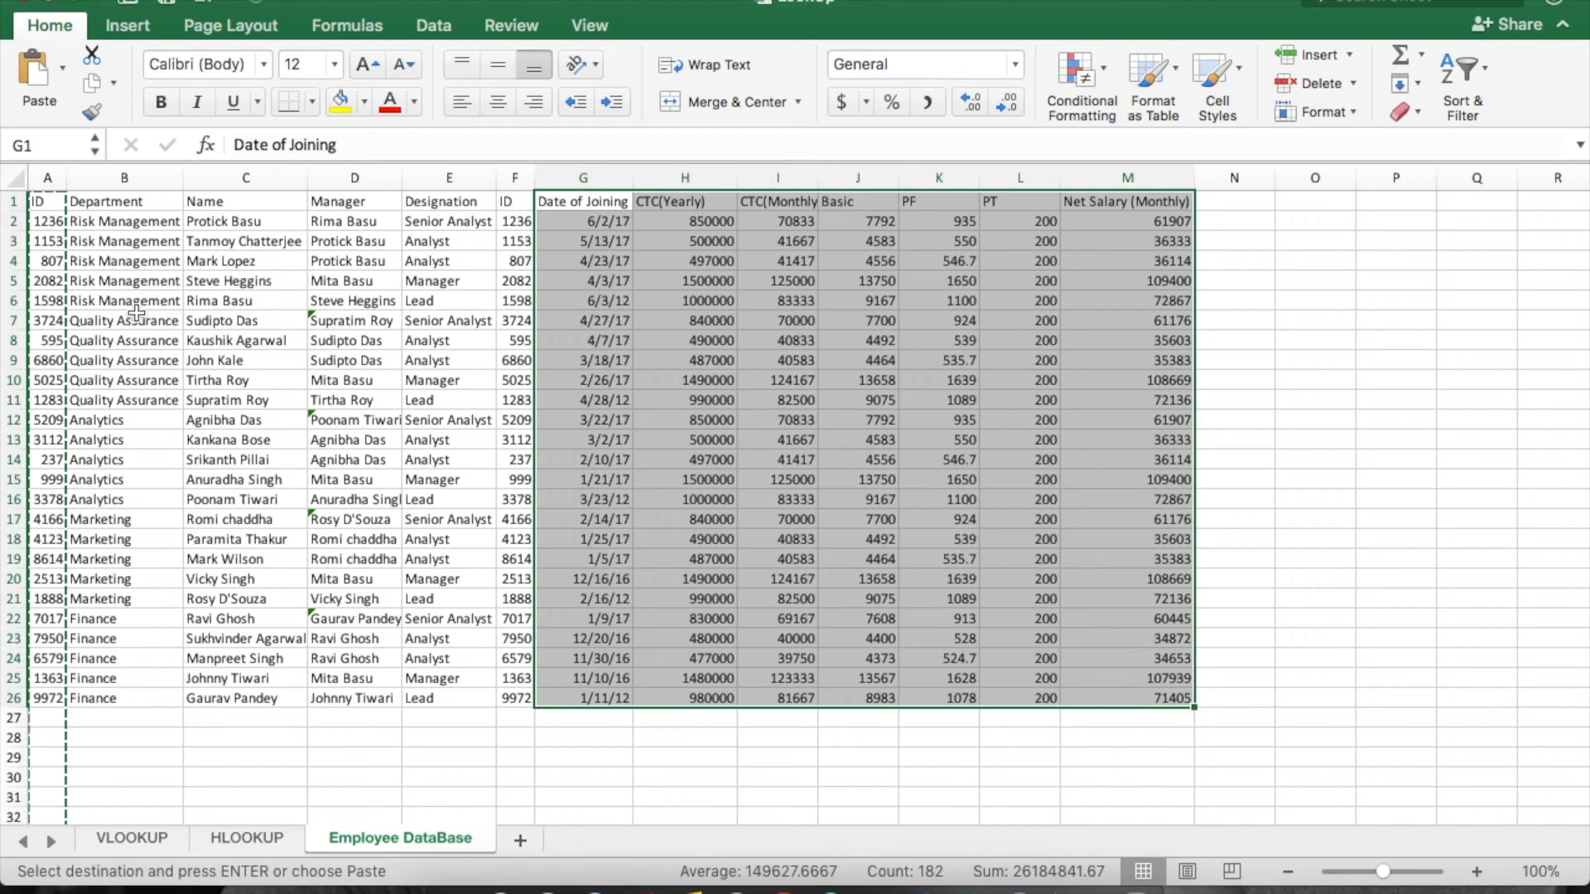
pyautogui.click(45, 189)
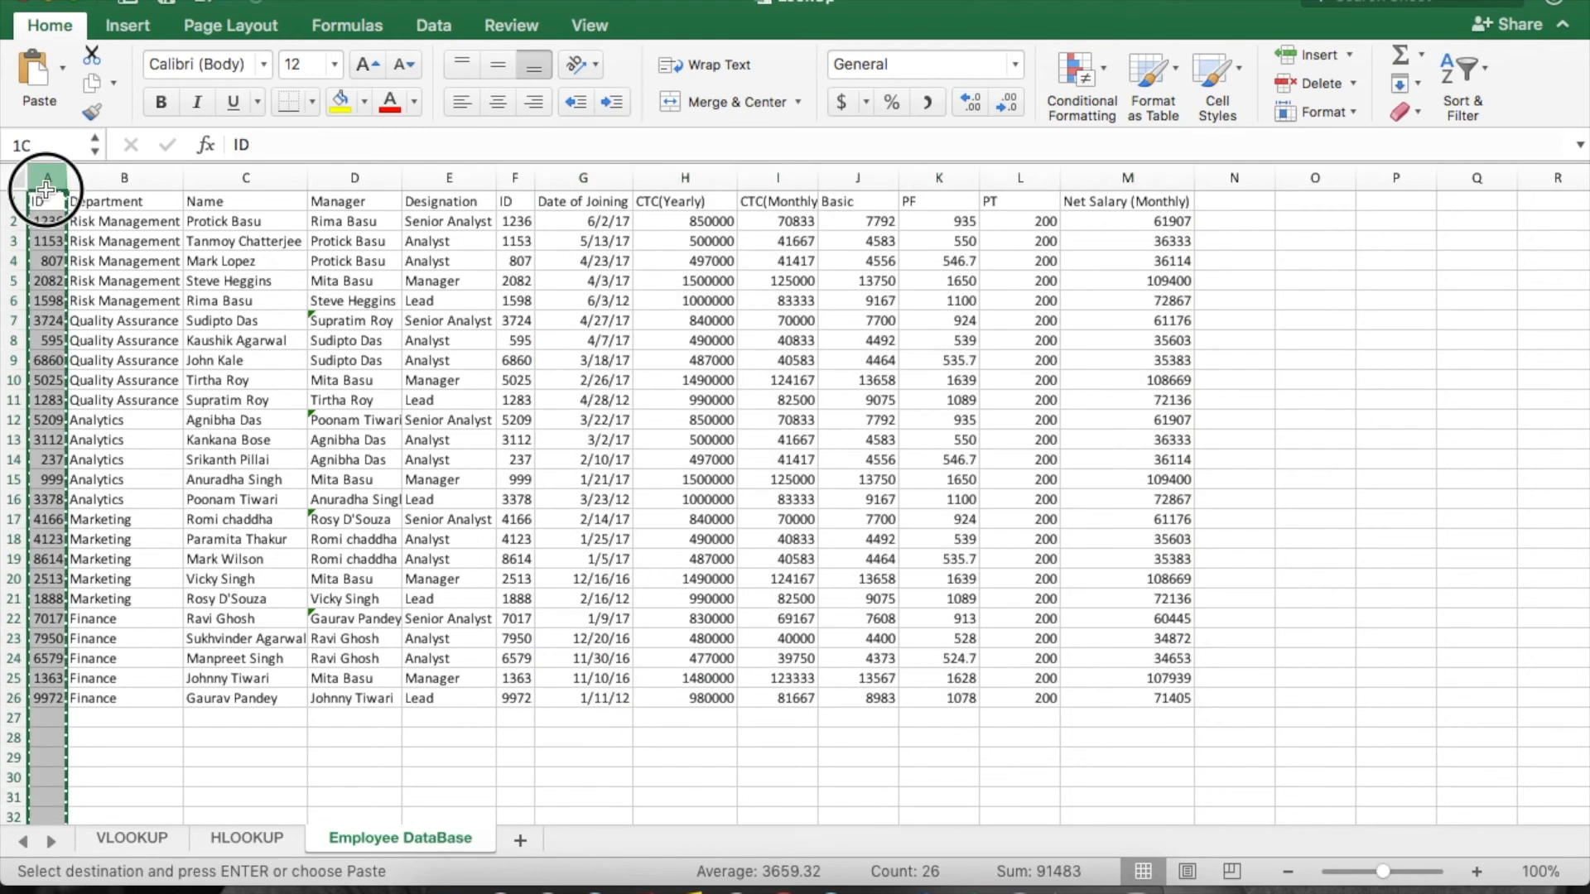
pyautogui.click(444, 172)
pyautogui.moveTo(444, 172); pyautogui.dragTo(42, 176)
# Delete the duplicate ID column F from Employee DataBase.
pyautogui.click(518, 178)
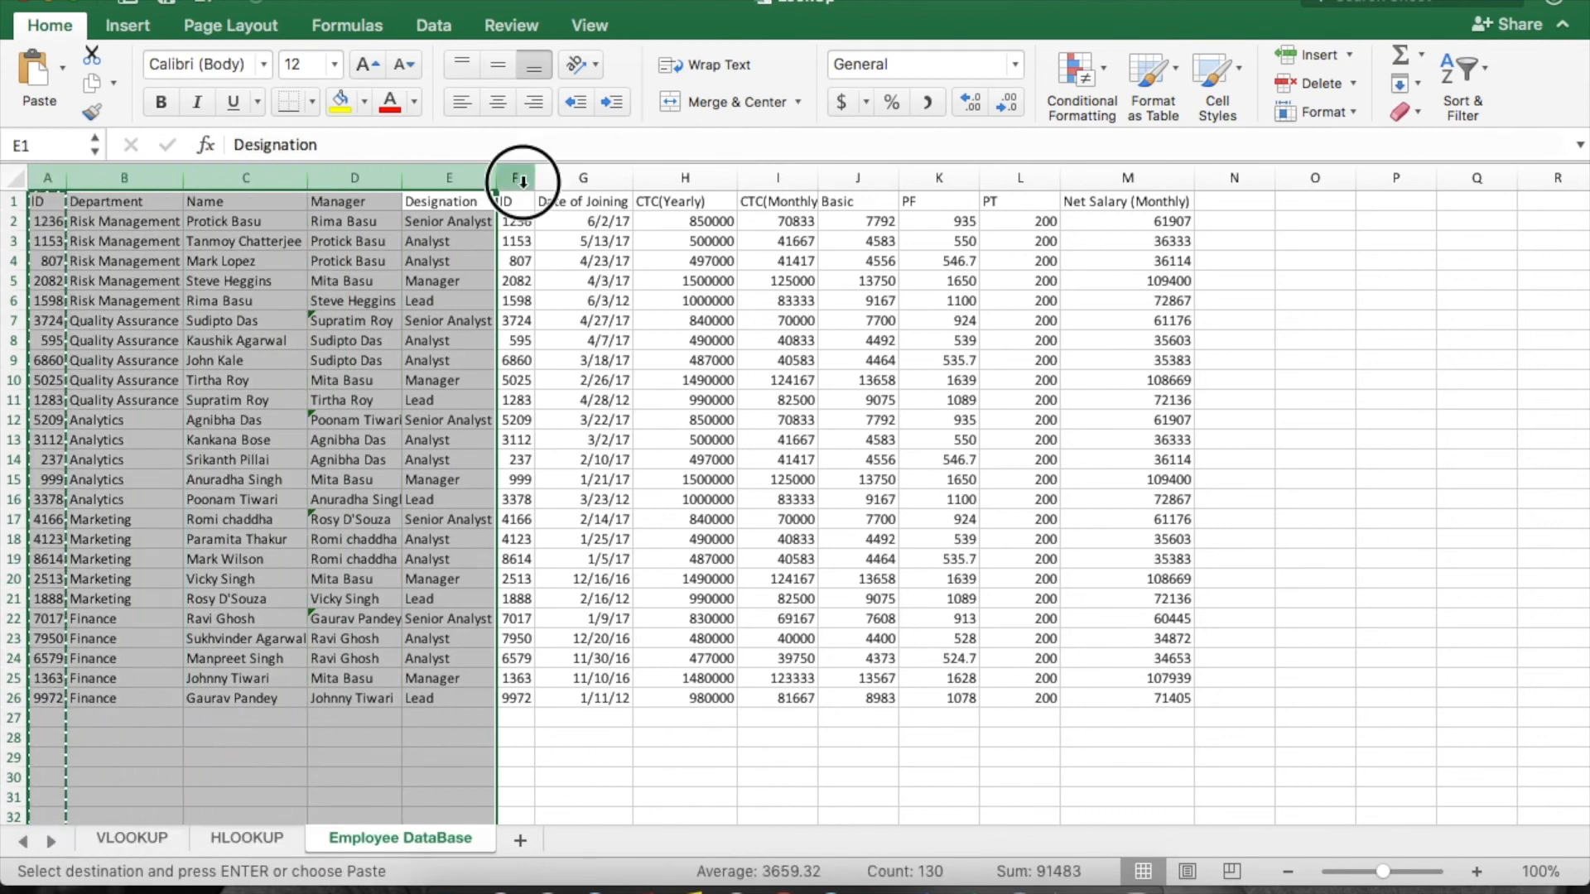
pyautogui.rightClick(523, 181)
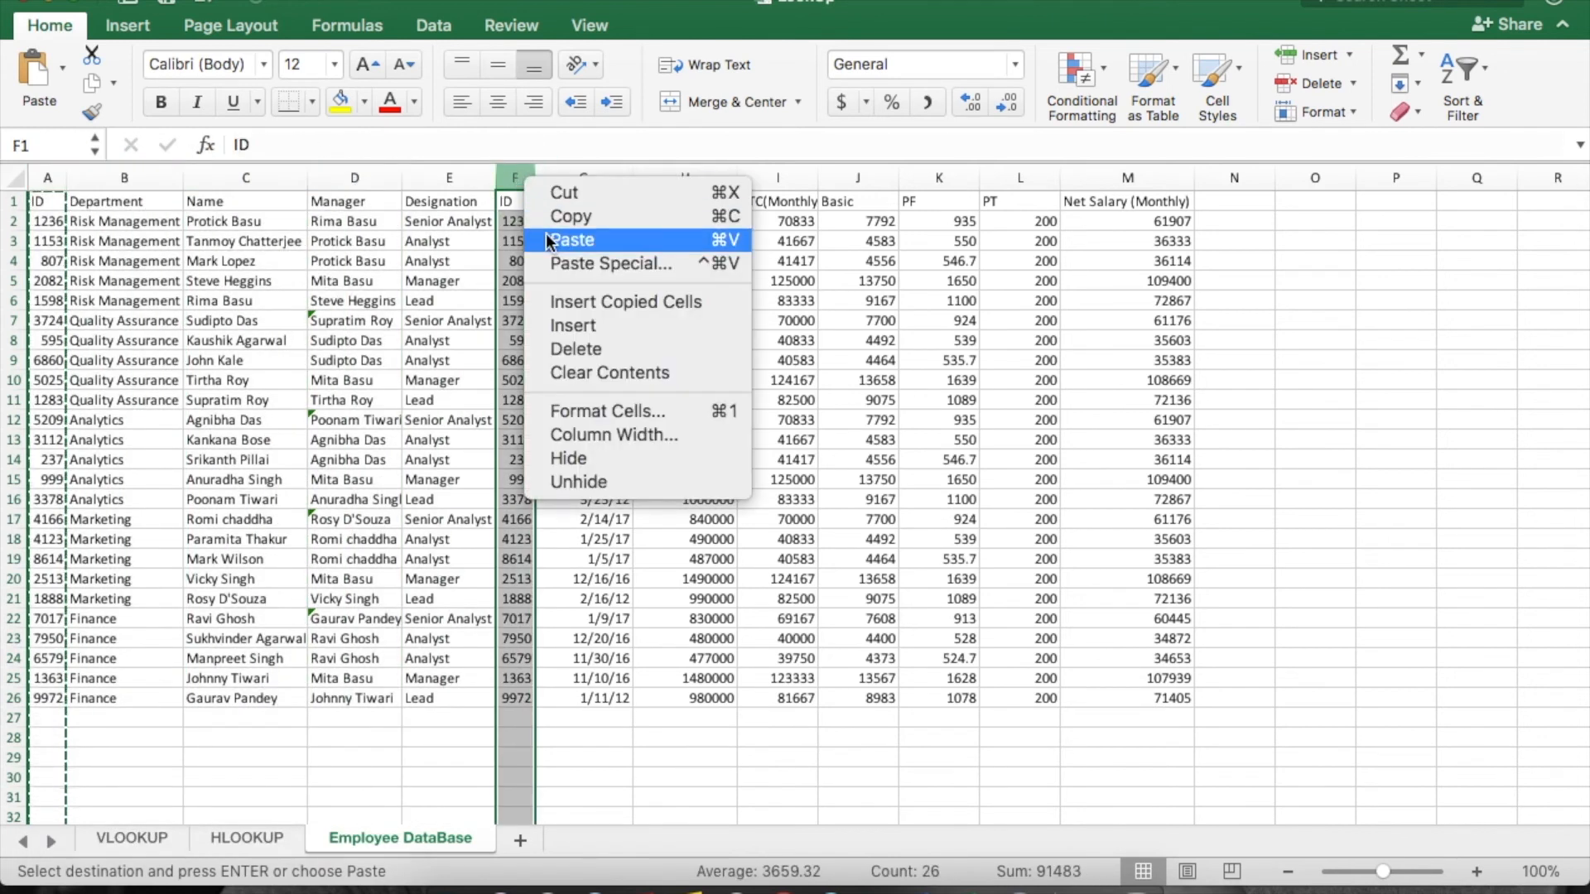
pyautogui.click(576, 349)
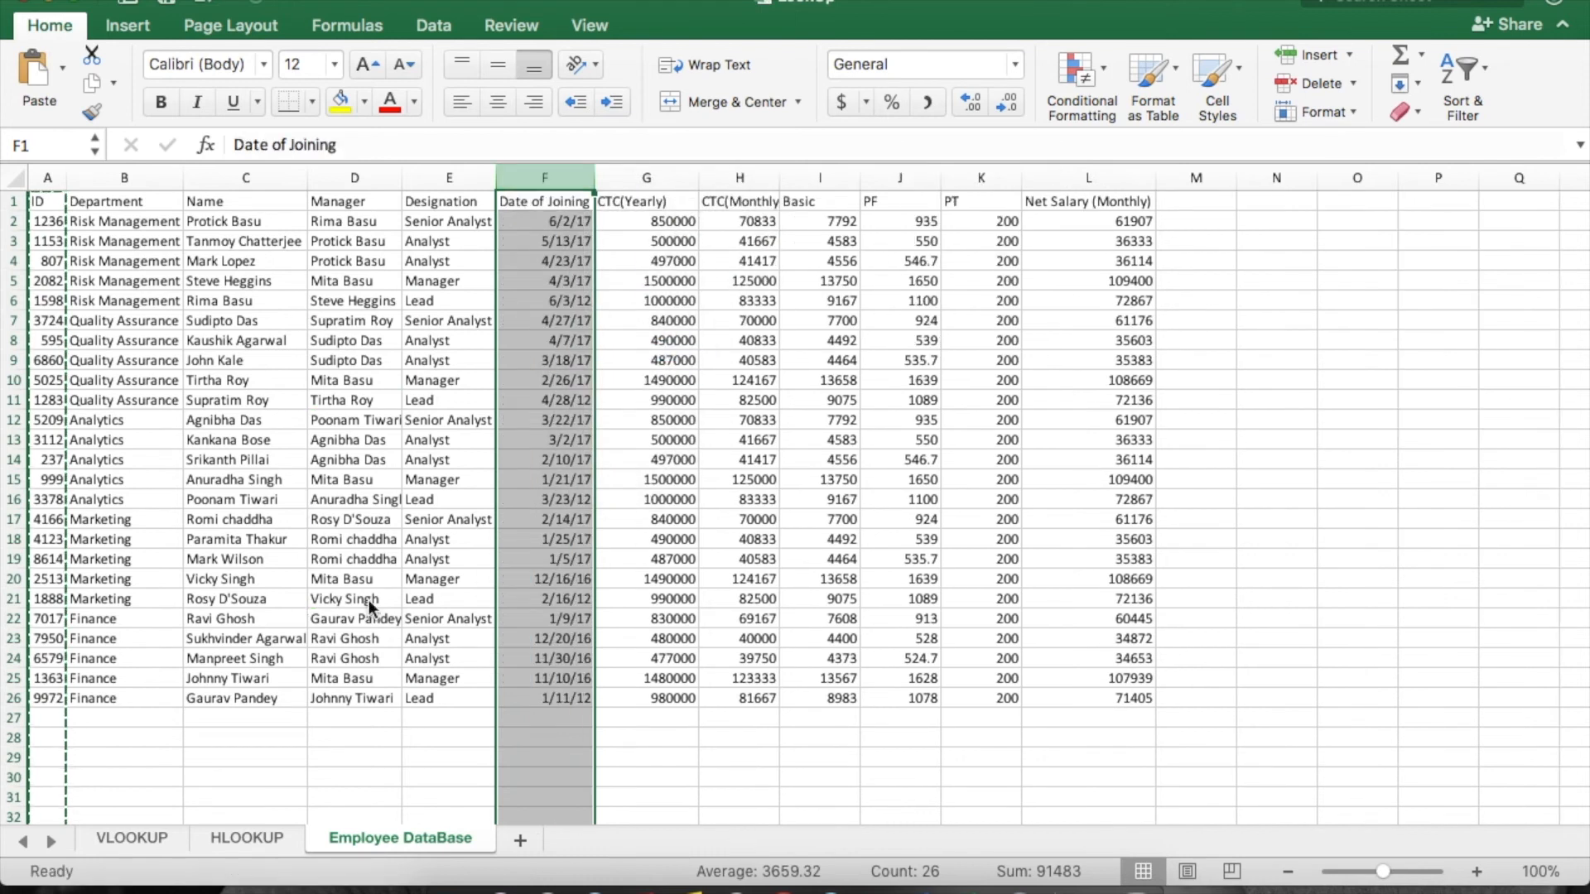
# Cancel the pending copy of the ID column on the Employee DataBase sheet.
pyautogui.moveTo(455, 202); pyautogui.dragTo(39, 577)
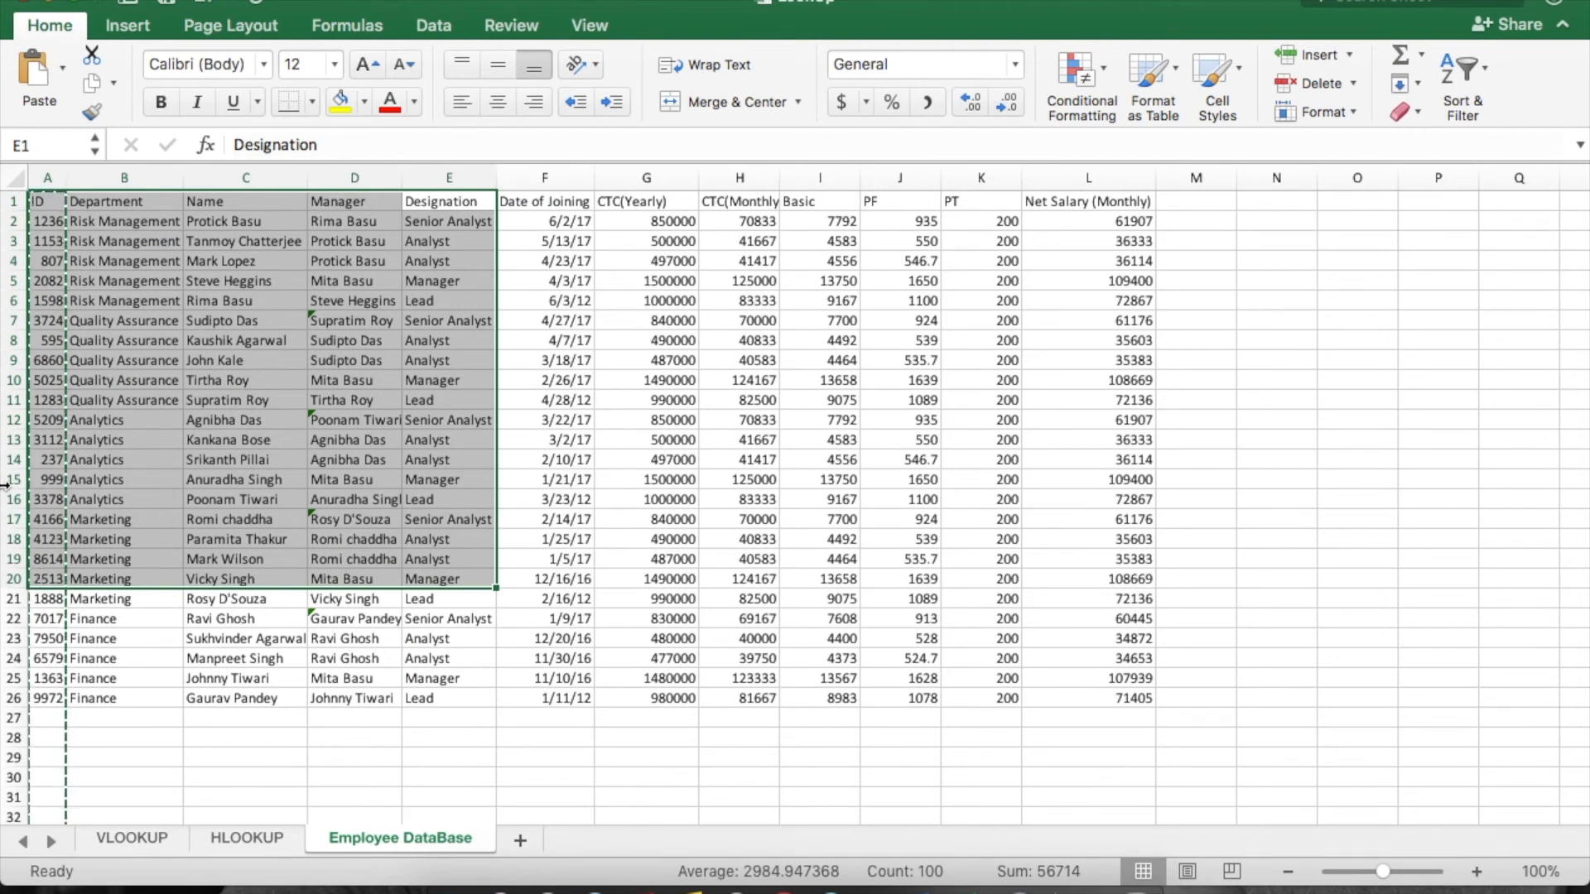
pyautogui.press('Escape')
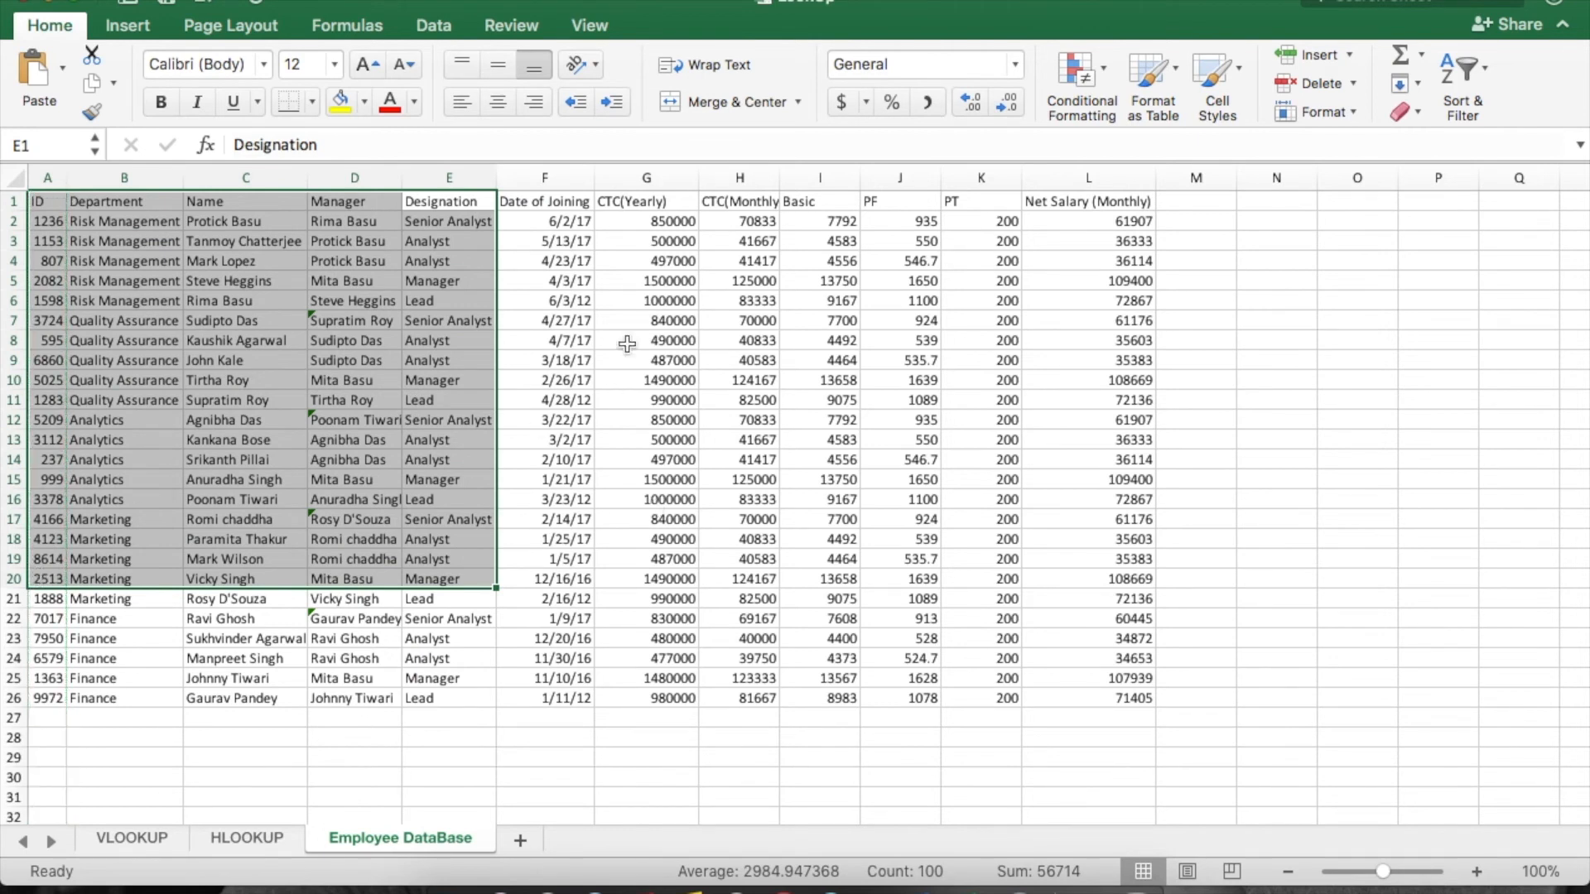
pyautogui.click(326, 416)
# Clear the lookup direction notes from the range E2:H5 on the VLOOKUP sheet.
pyautogui.click(136, 839)
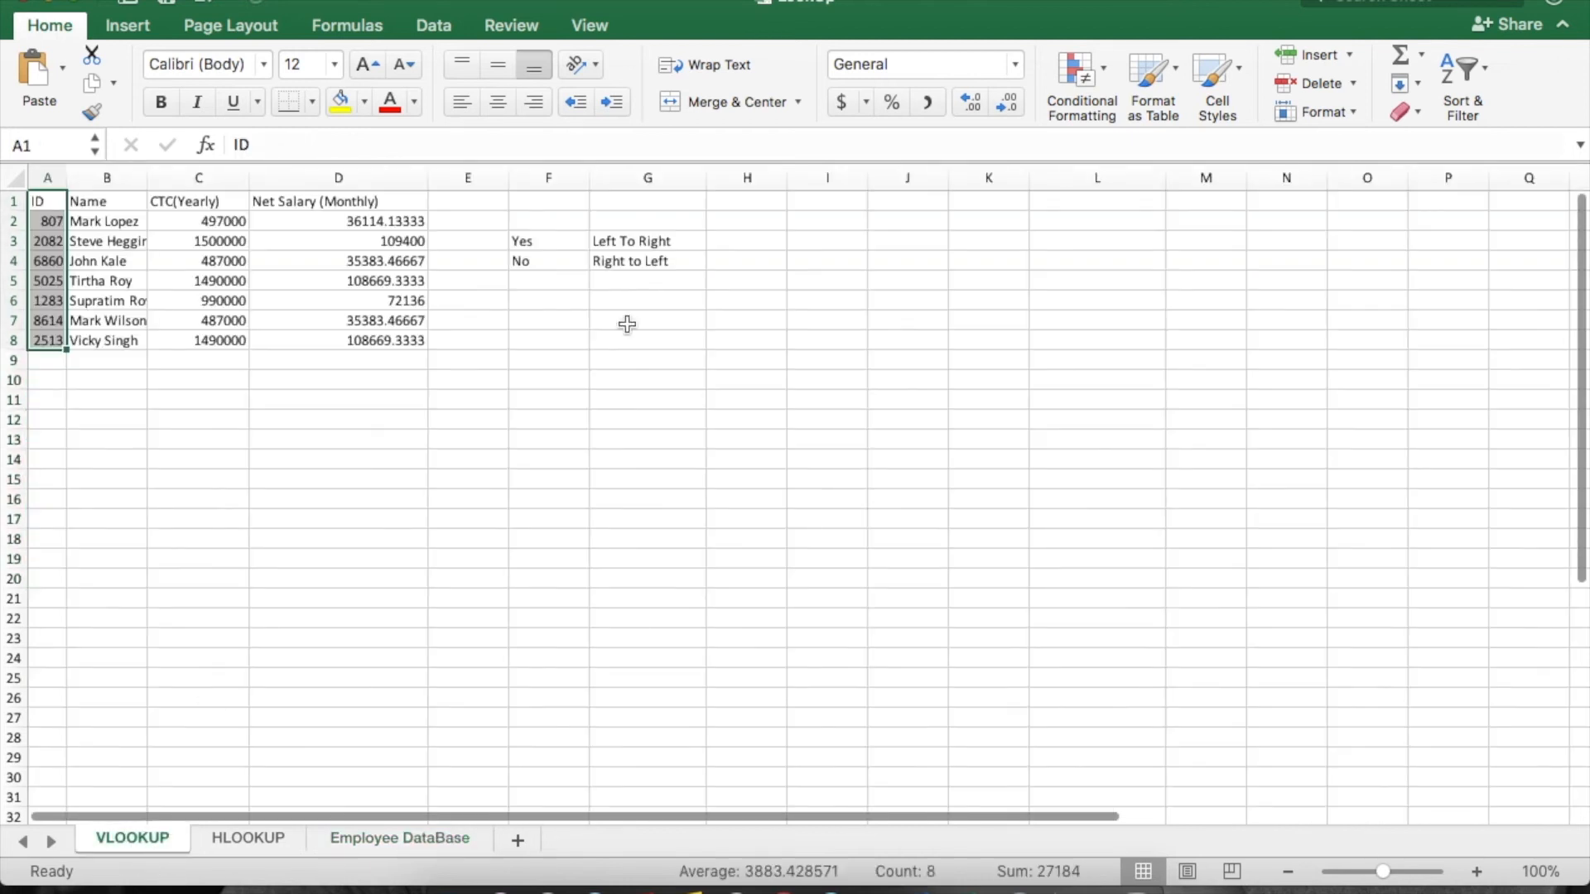
pyautogui.click(515, 225)
pyautogui.moveTo(497, 224); pyautogui.dragTo(745, 282)
pyautogui.press('Delete')
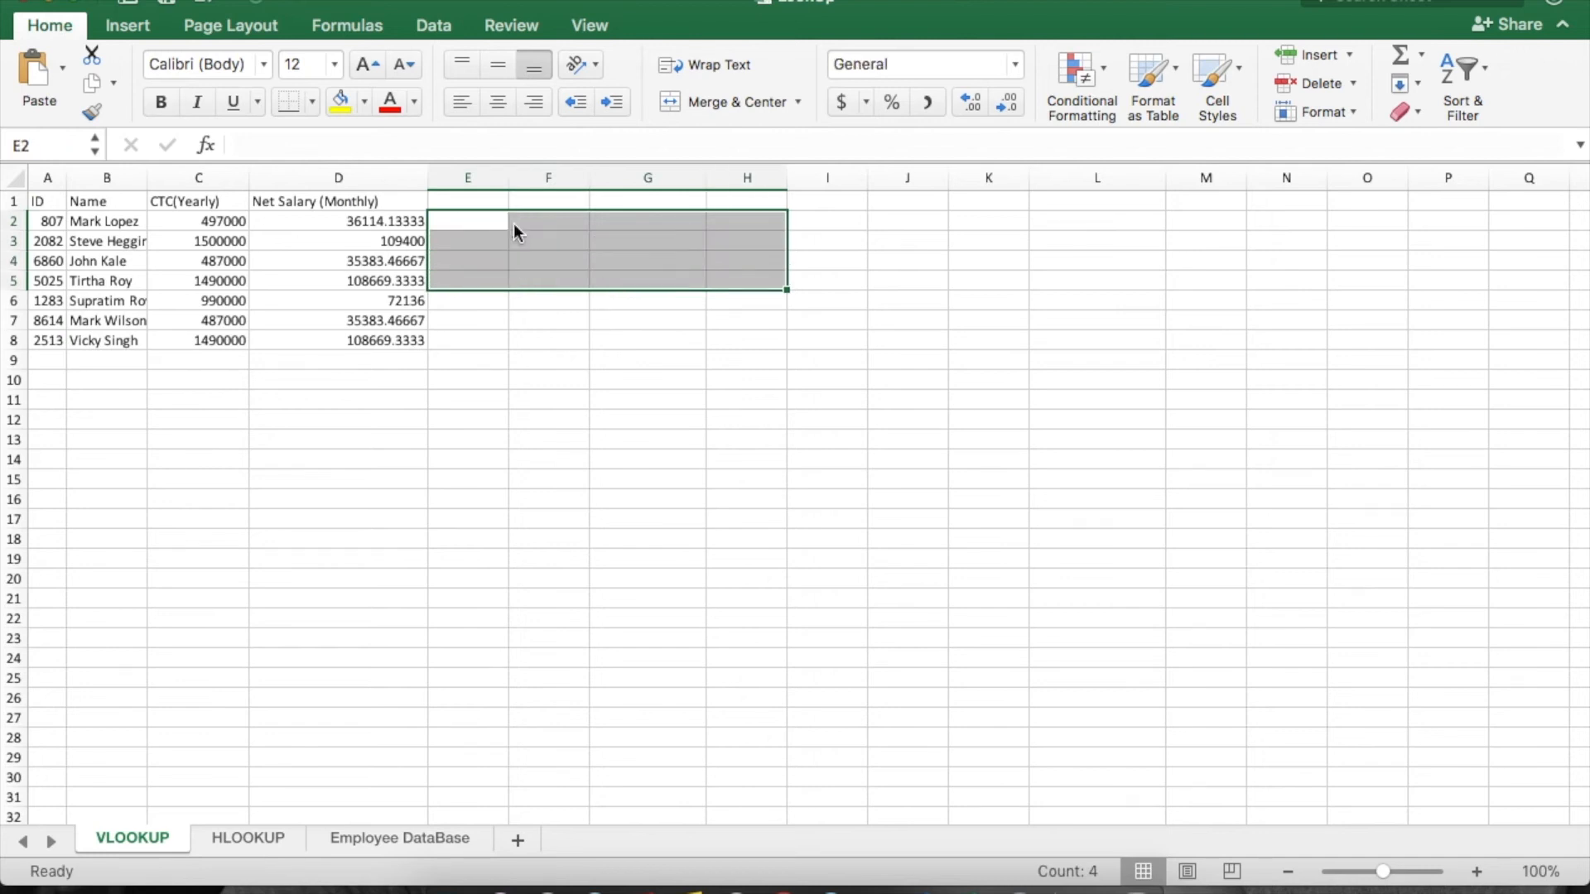
pyautogui.click(514, 228)
pyautogui.click(517, 235)
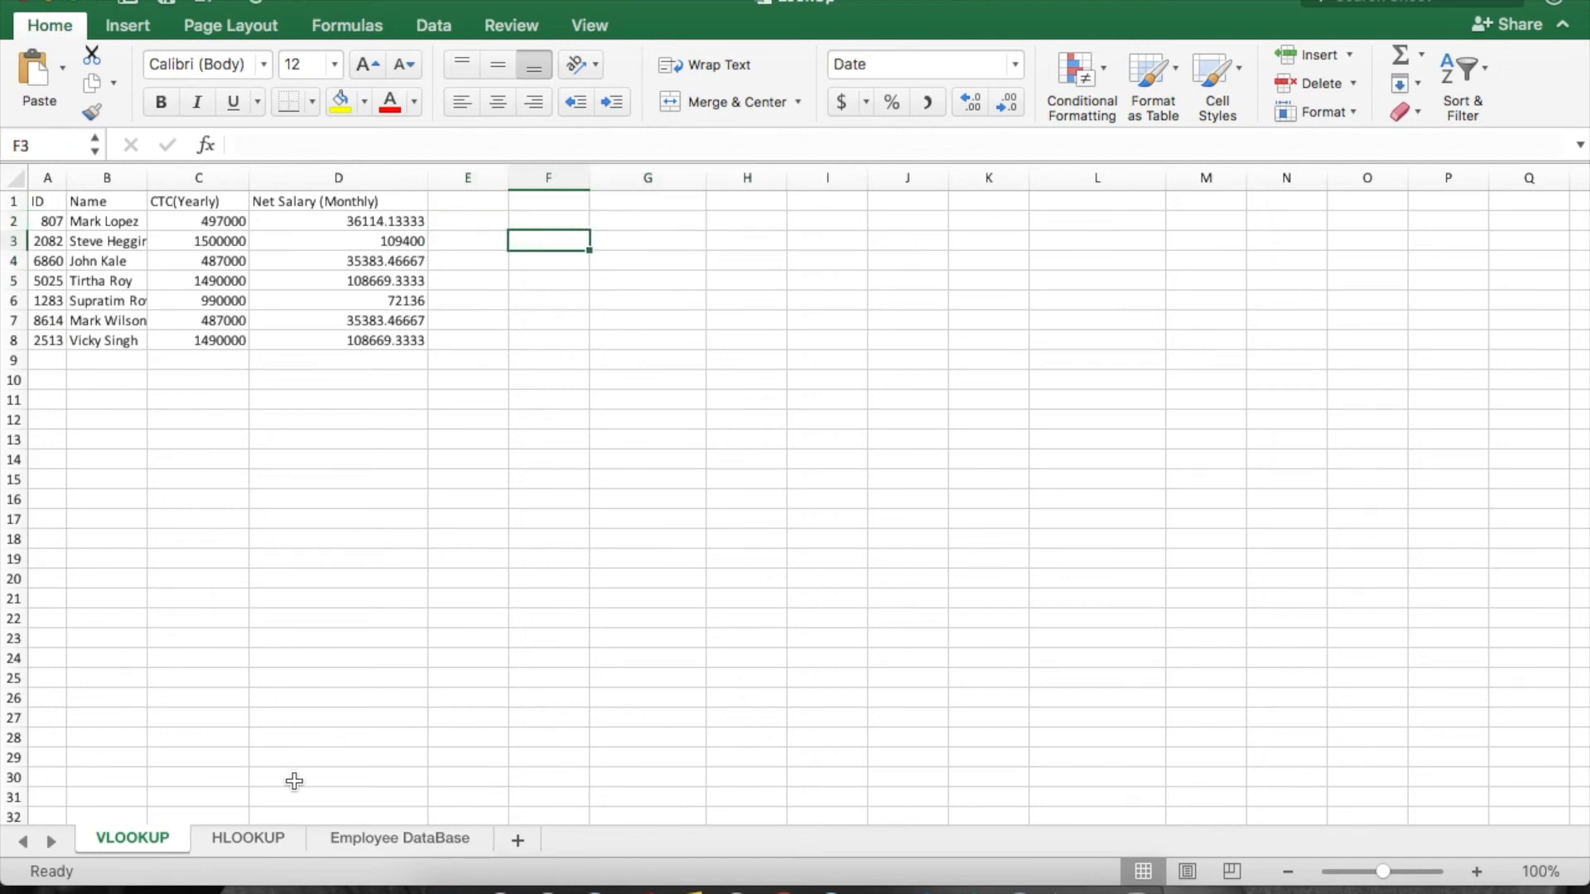
# Open the HLOOKUP sheet and examine its header row across columns A to L and the rows beneath.
pyautogui.click(255, 839)
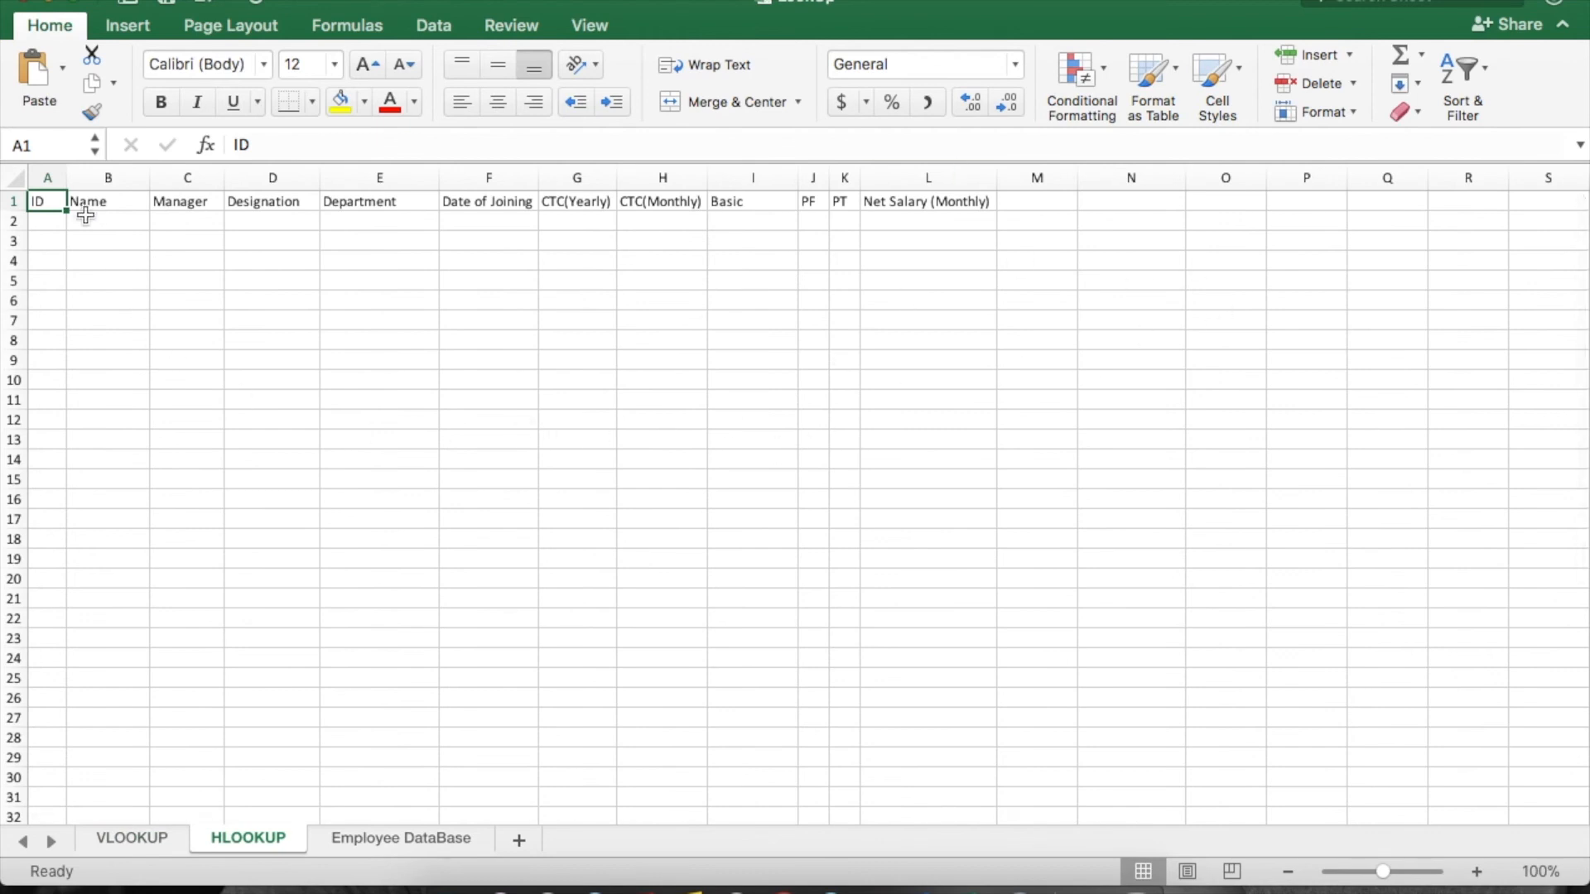
pyautogui.click(47, 222)
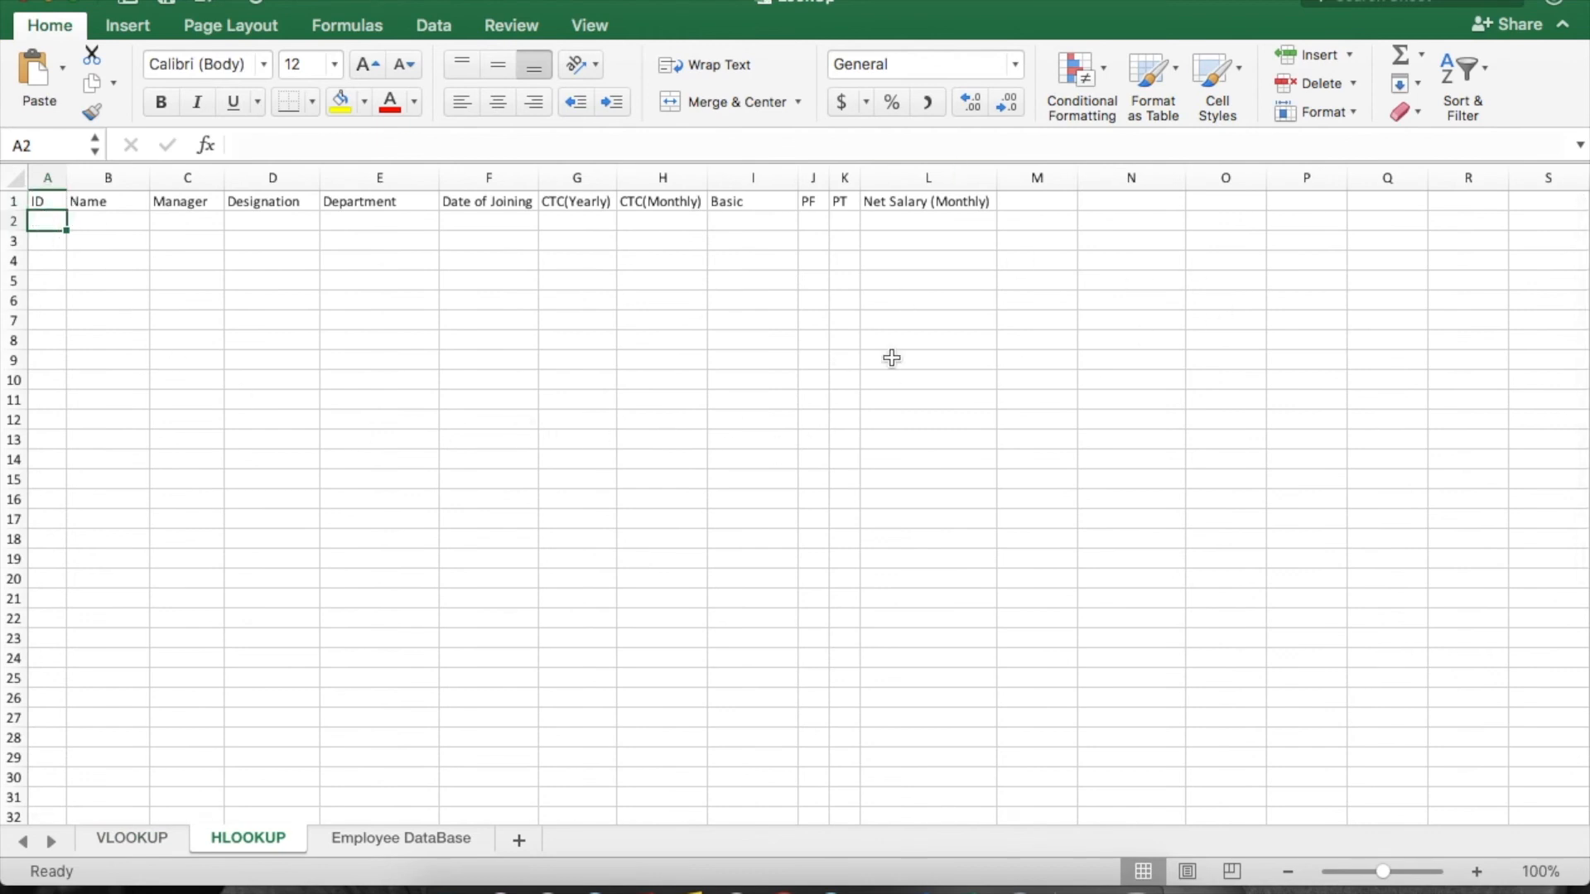
pyautogui.moveTo(47, 178); pyautogui.dragTo(965, 185)
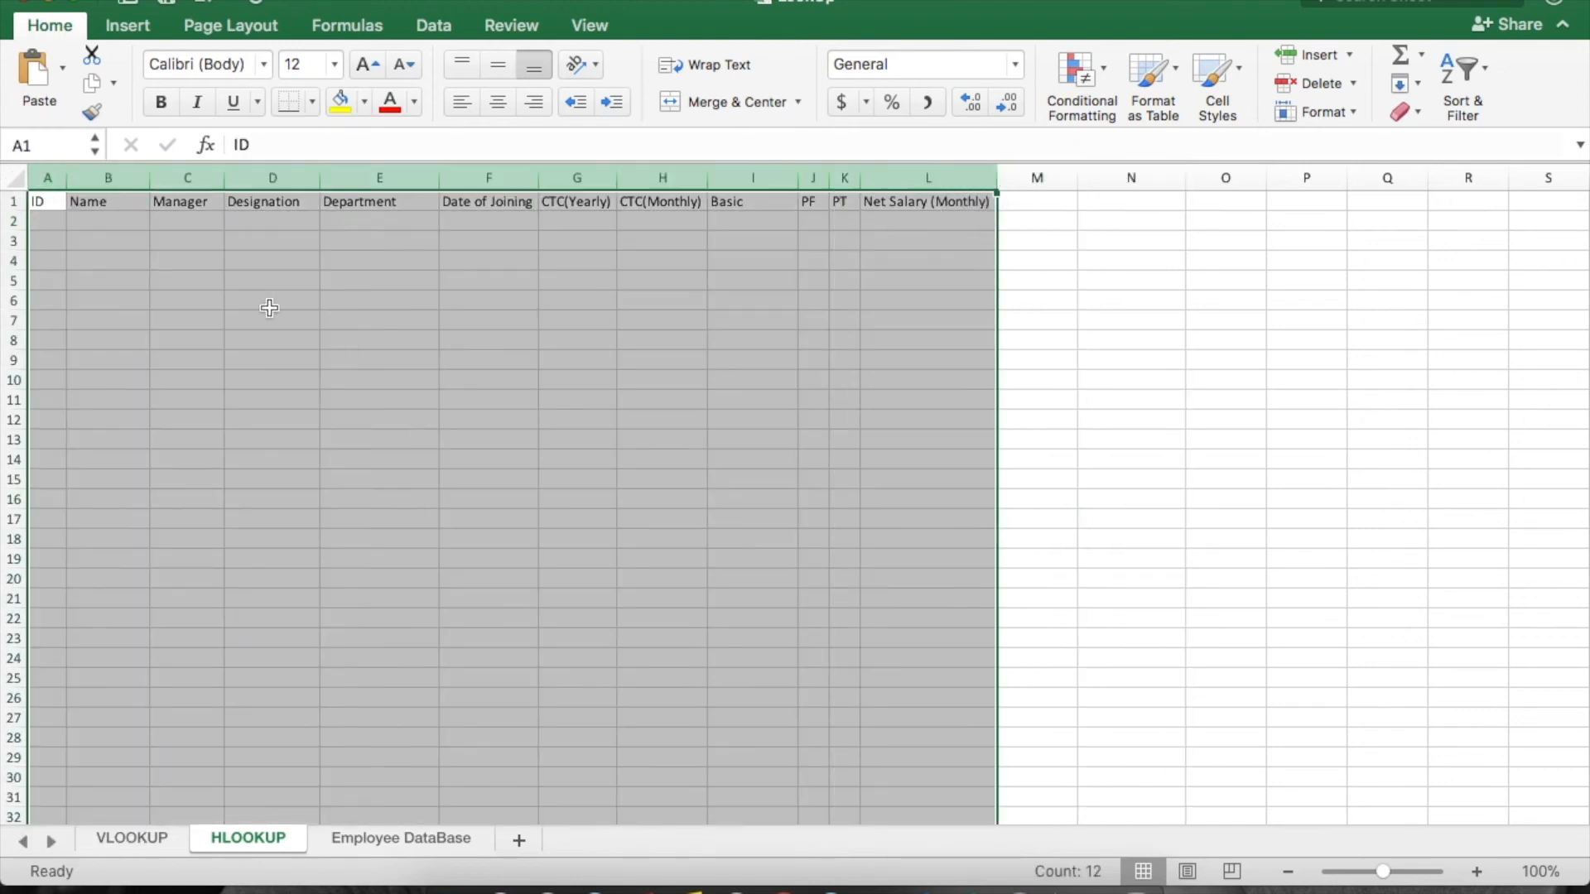
pyautogui.click(10, 207)
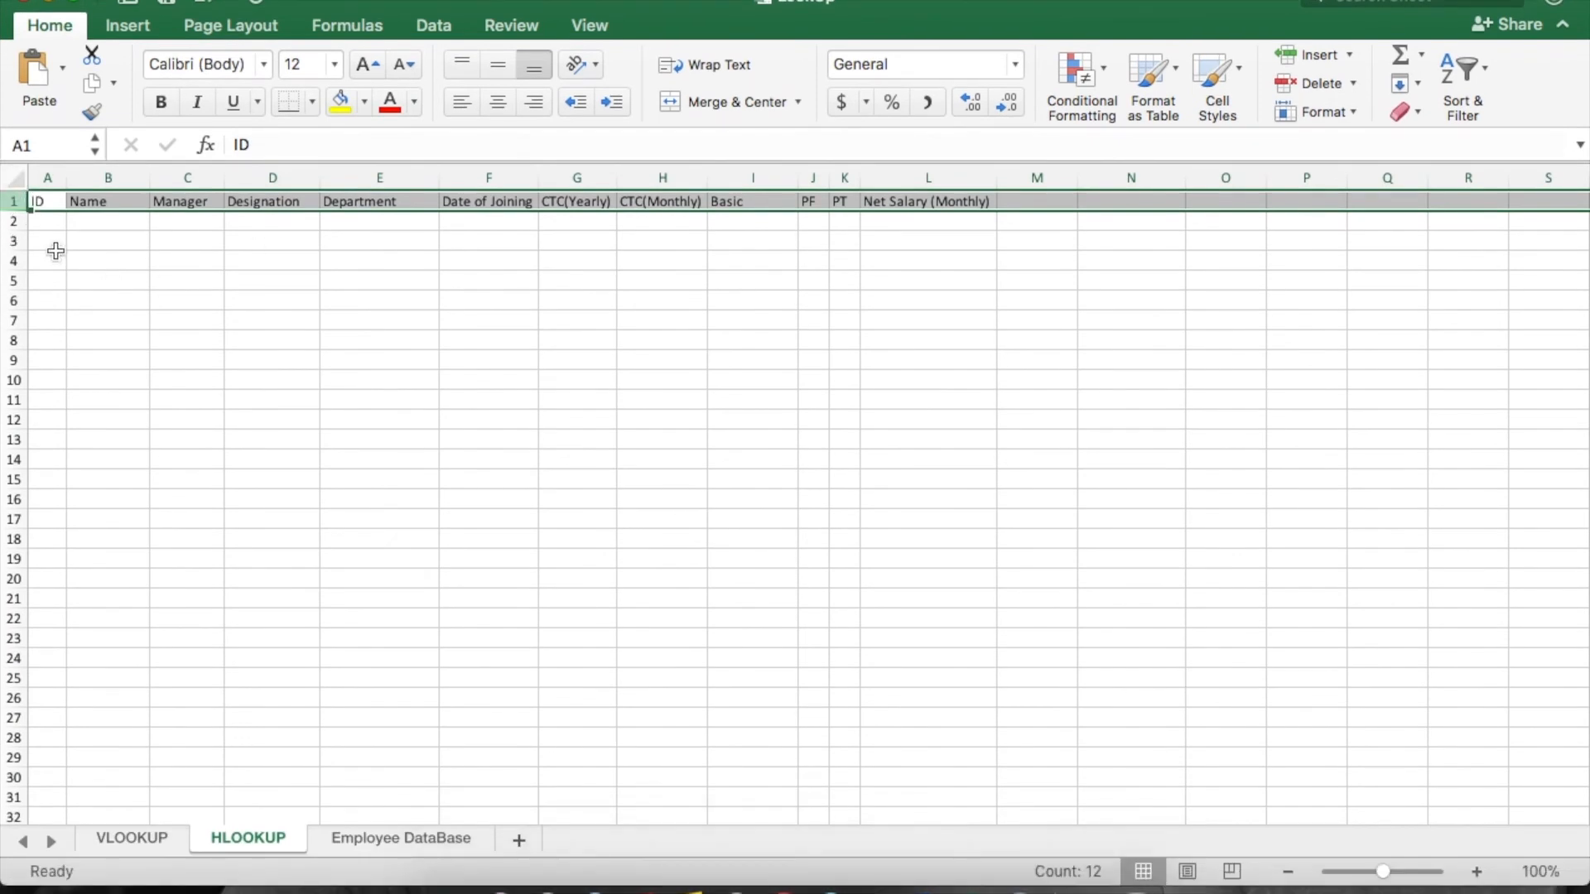
pyautogui.moveTo(18, 202); pyautogui.dragTo(21, 338)
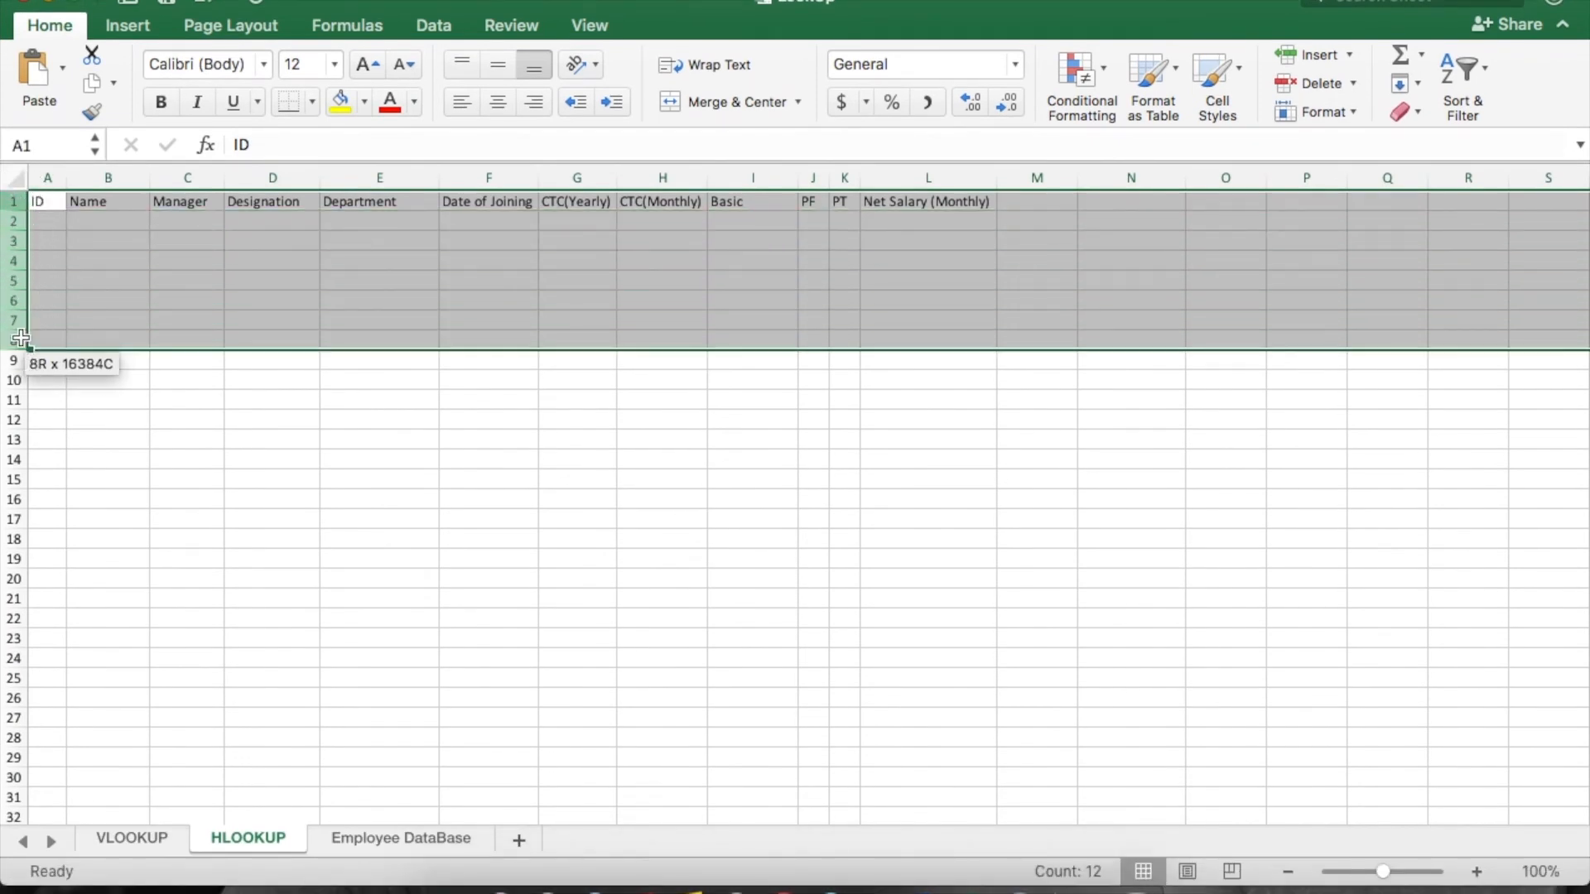
pyautogui.click(47, 224)
pyautogui.write('=hl')
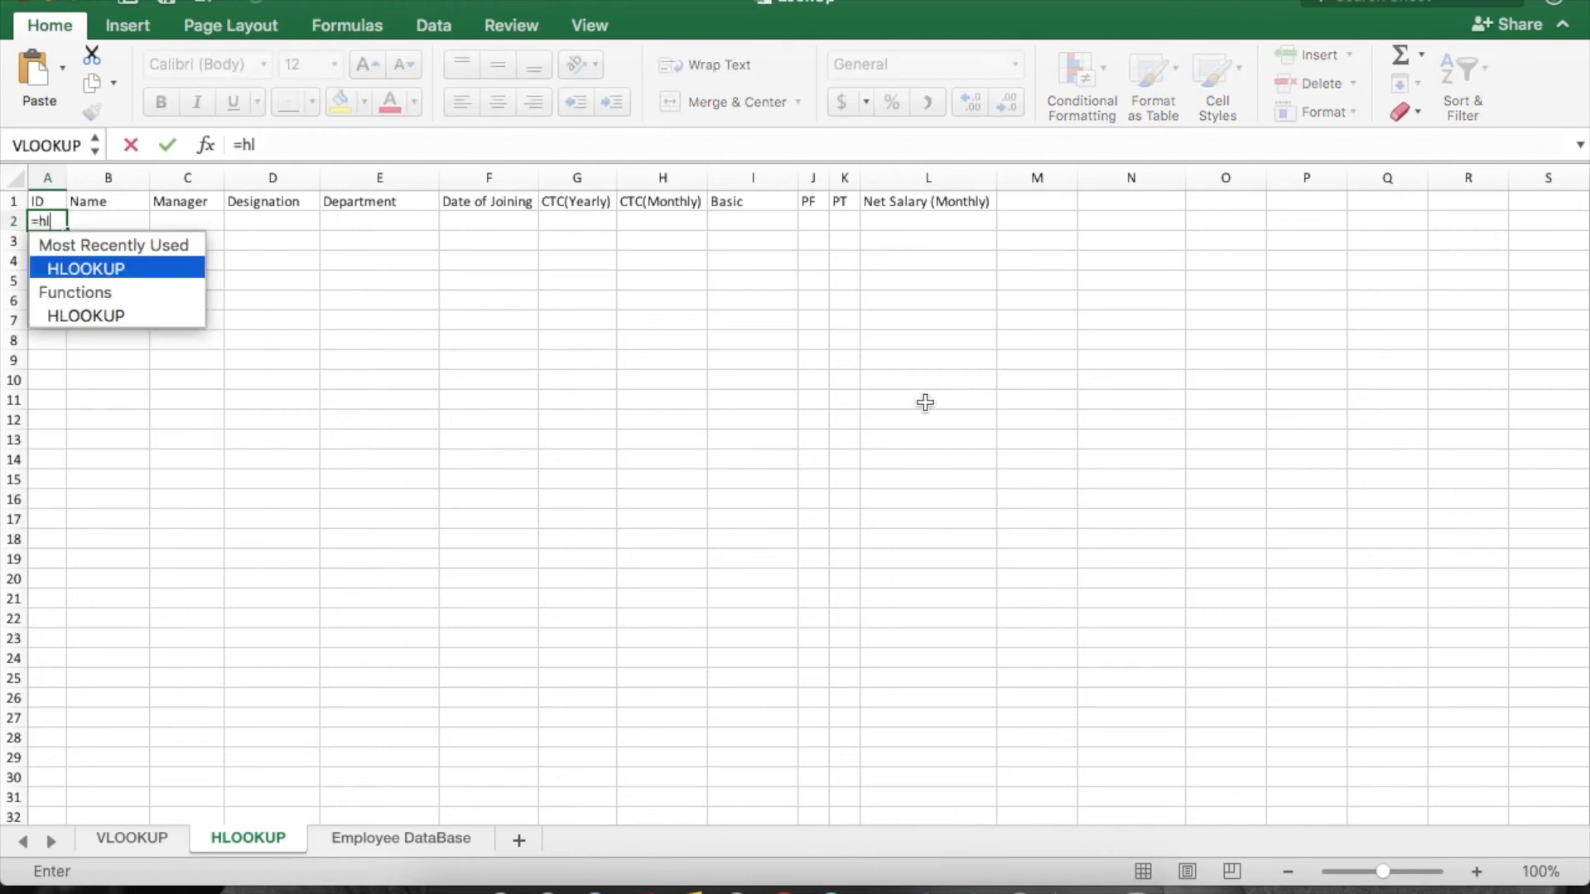
pyautogui.press('Tab')
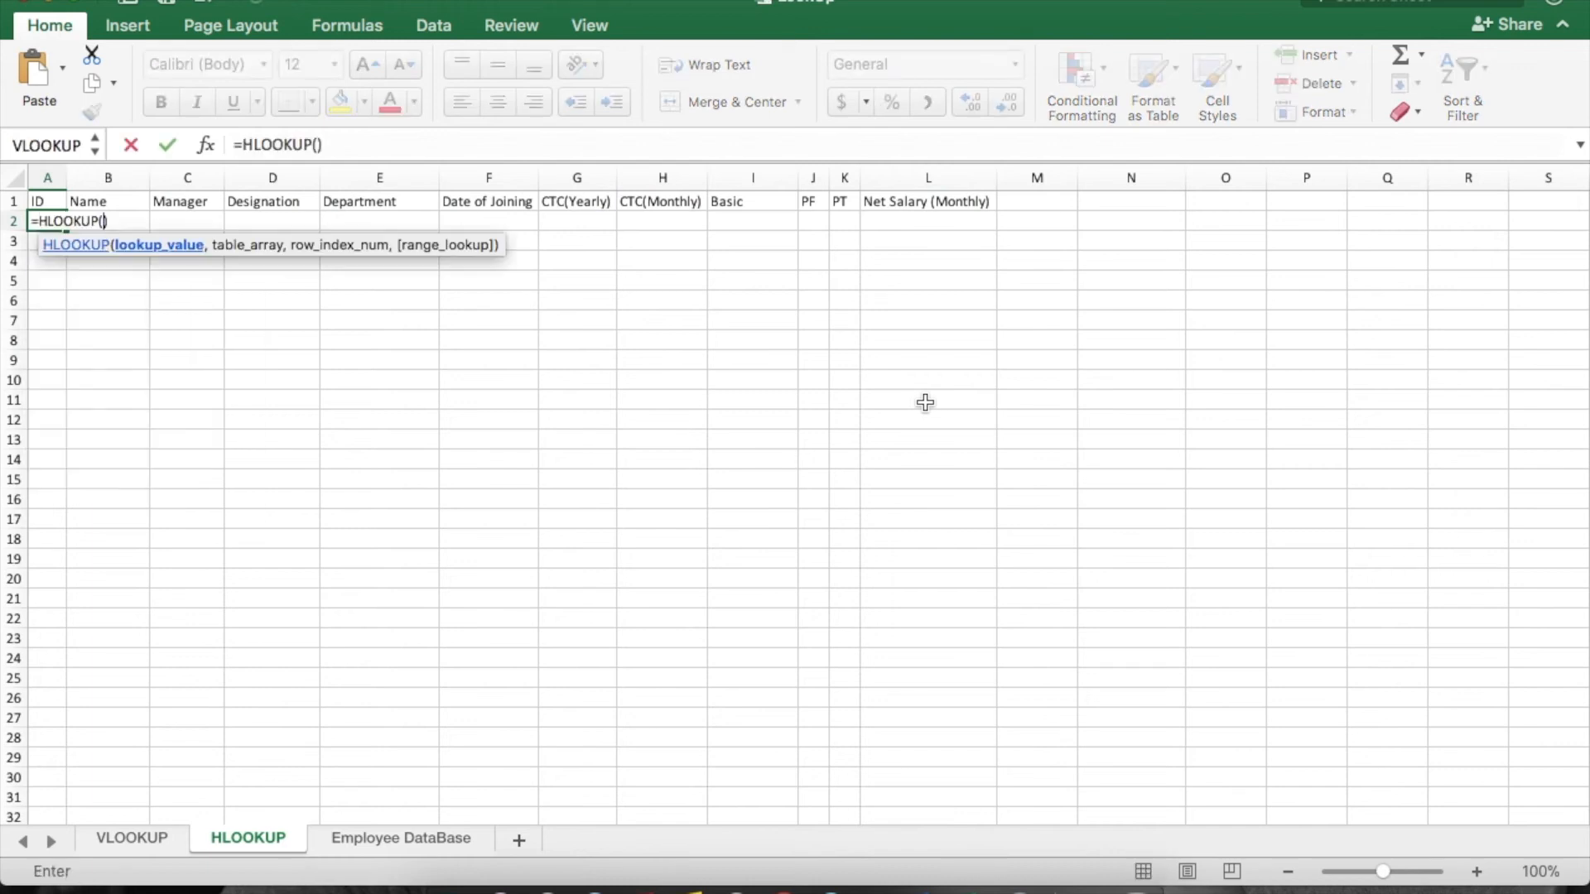
pyautogui.click(209, 147)
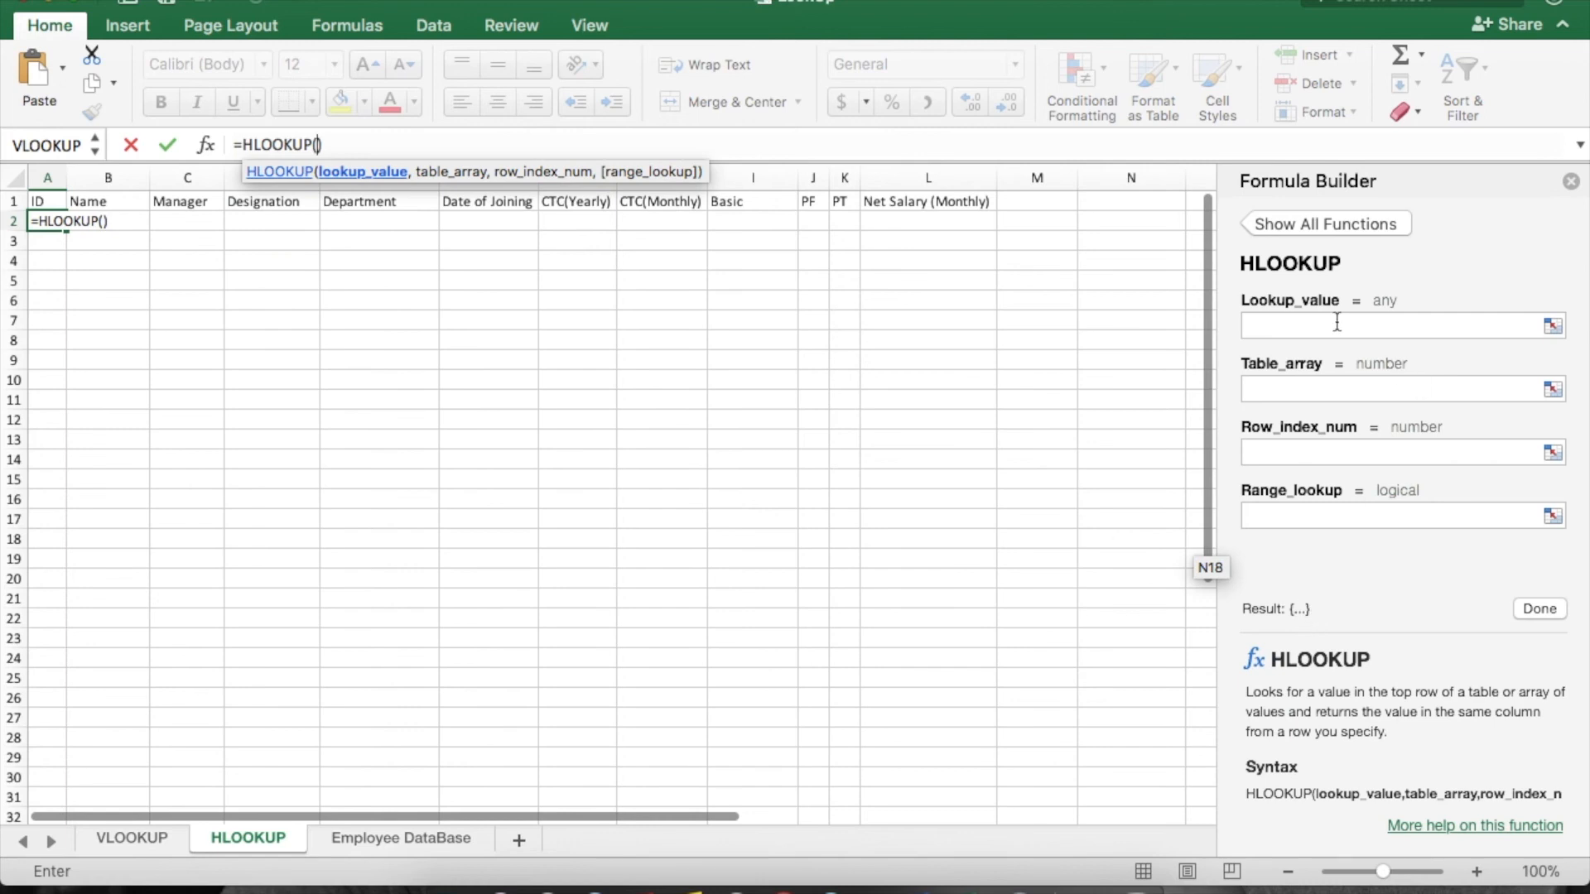
pyautogui.click(47, 201)
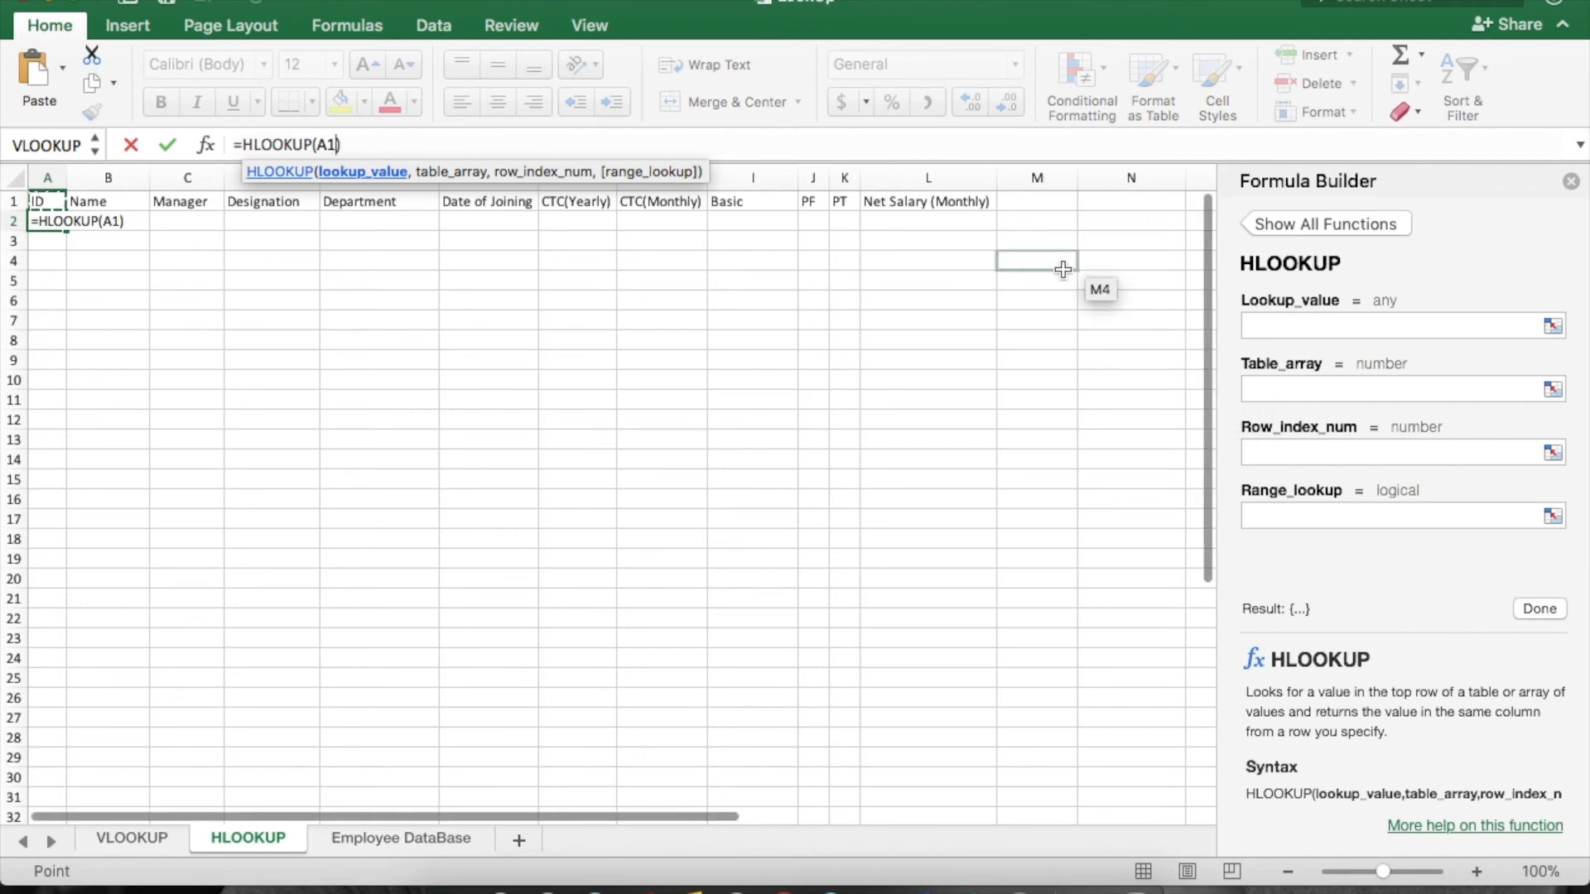
pyautogui.press('Escape')
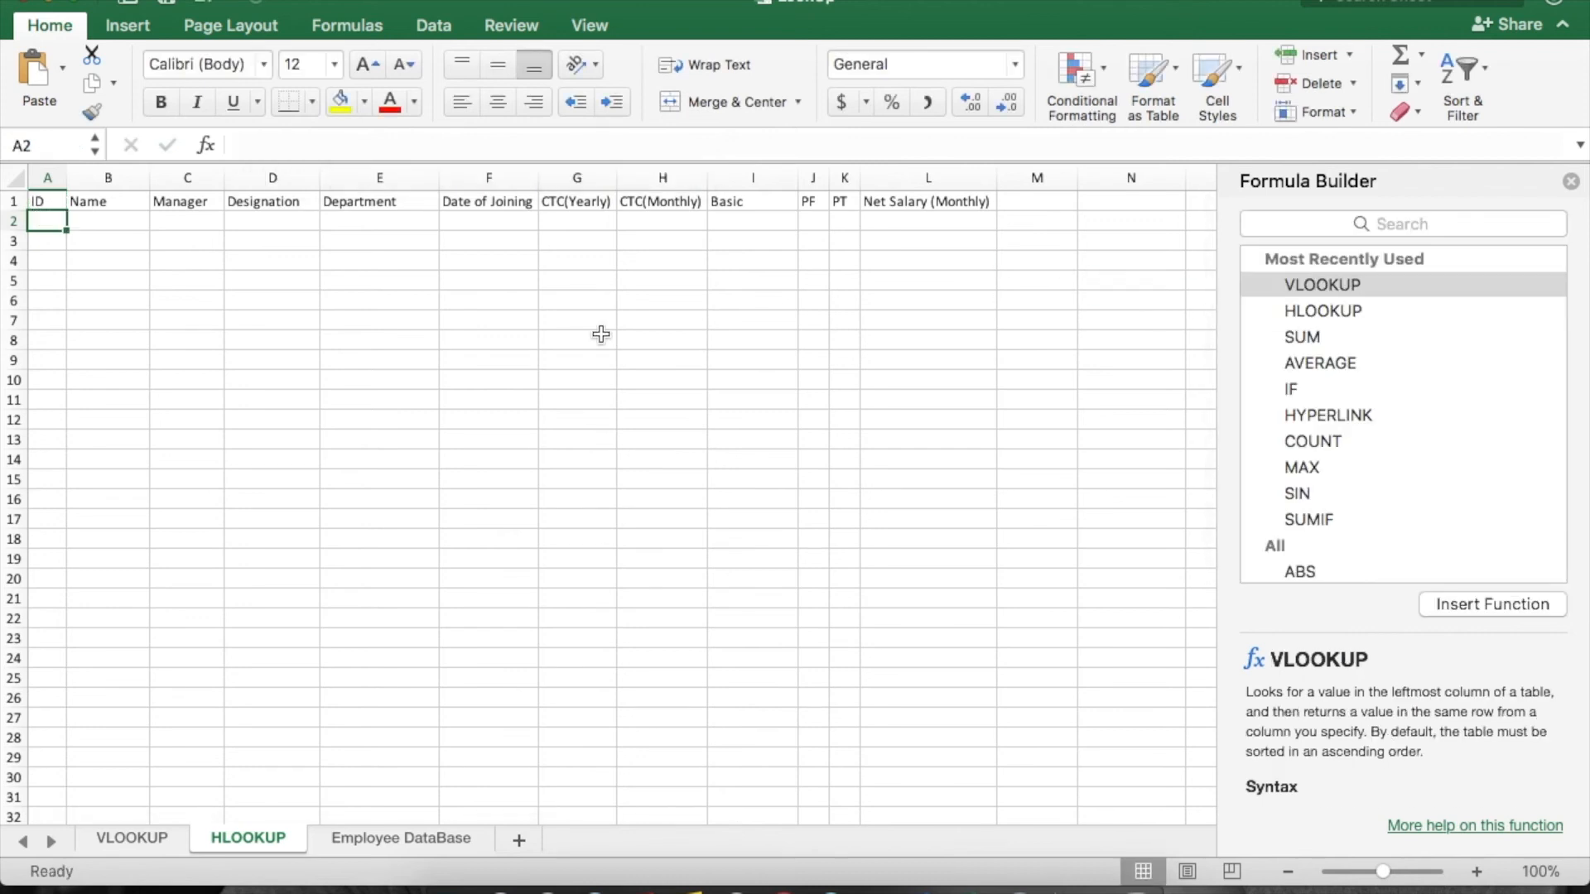
# Insert HLOOKUP in A2 with A1 as lookup value and 'Employee DataBase'!A1:L26 as table array.
pyautogui.click(1315, 313)
pyautogui.doubleClick(1315, 311)
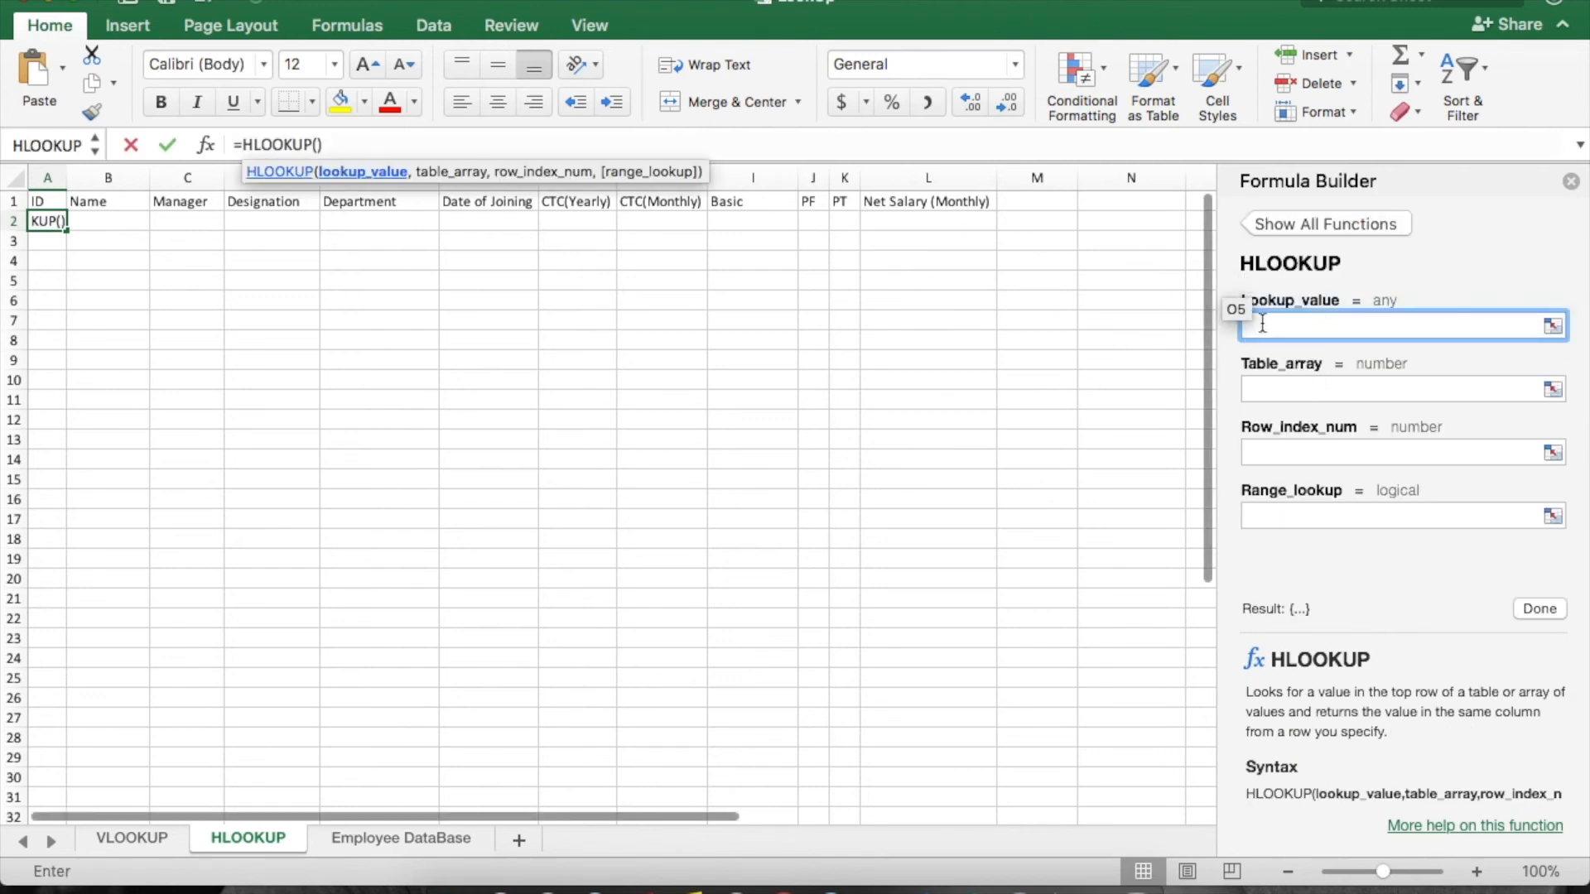
pyautogui.click(46, 201)
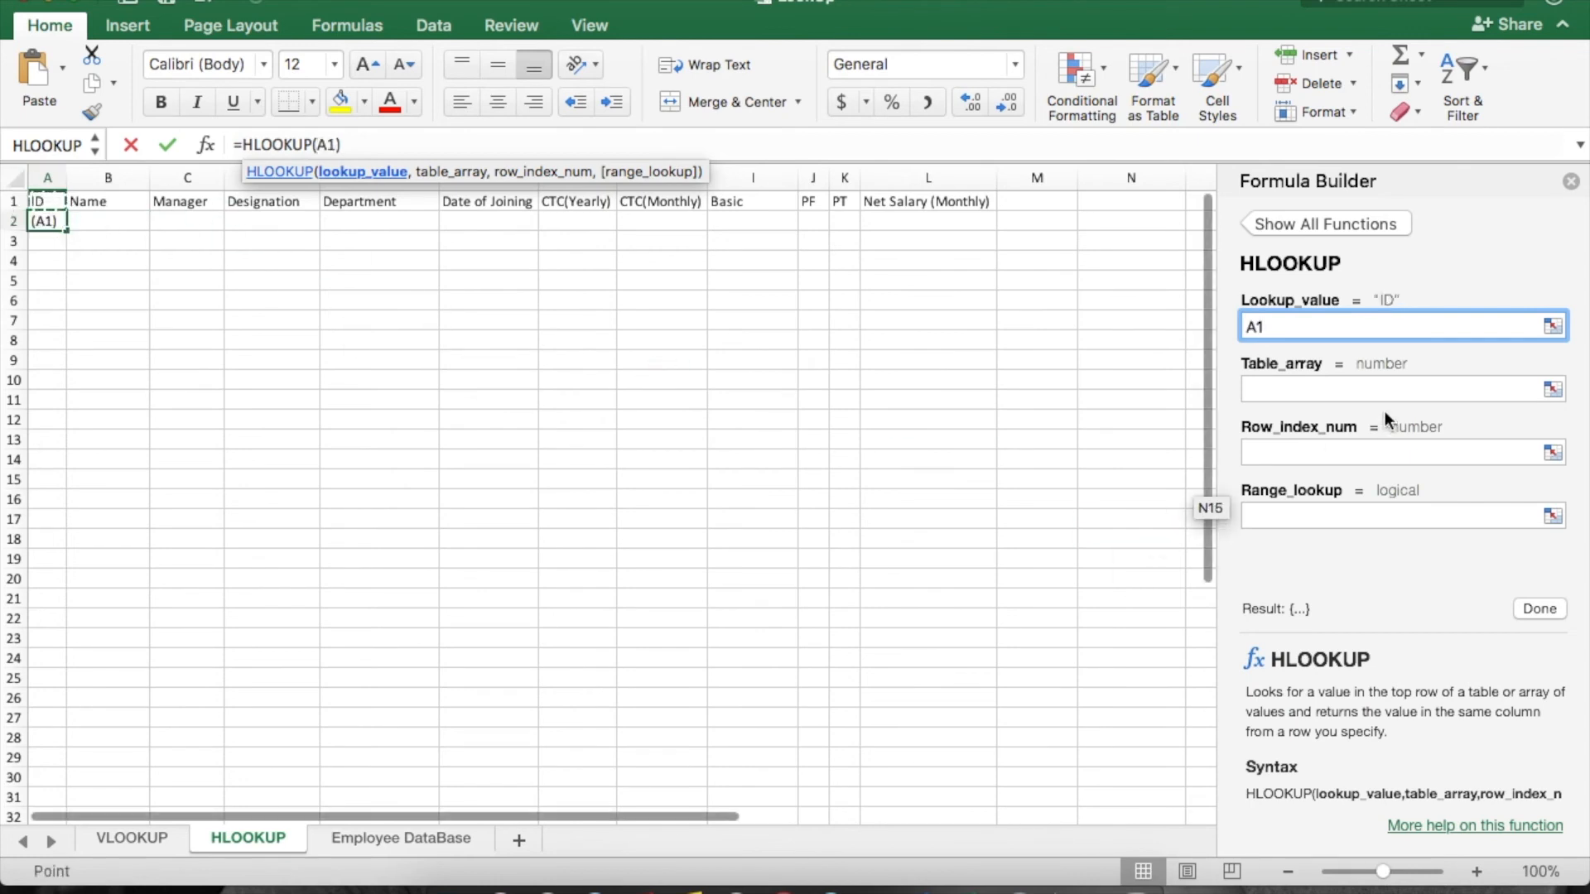
pyautogui.click(1288, 392)
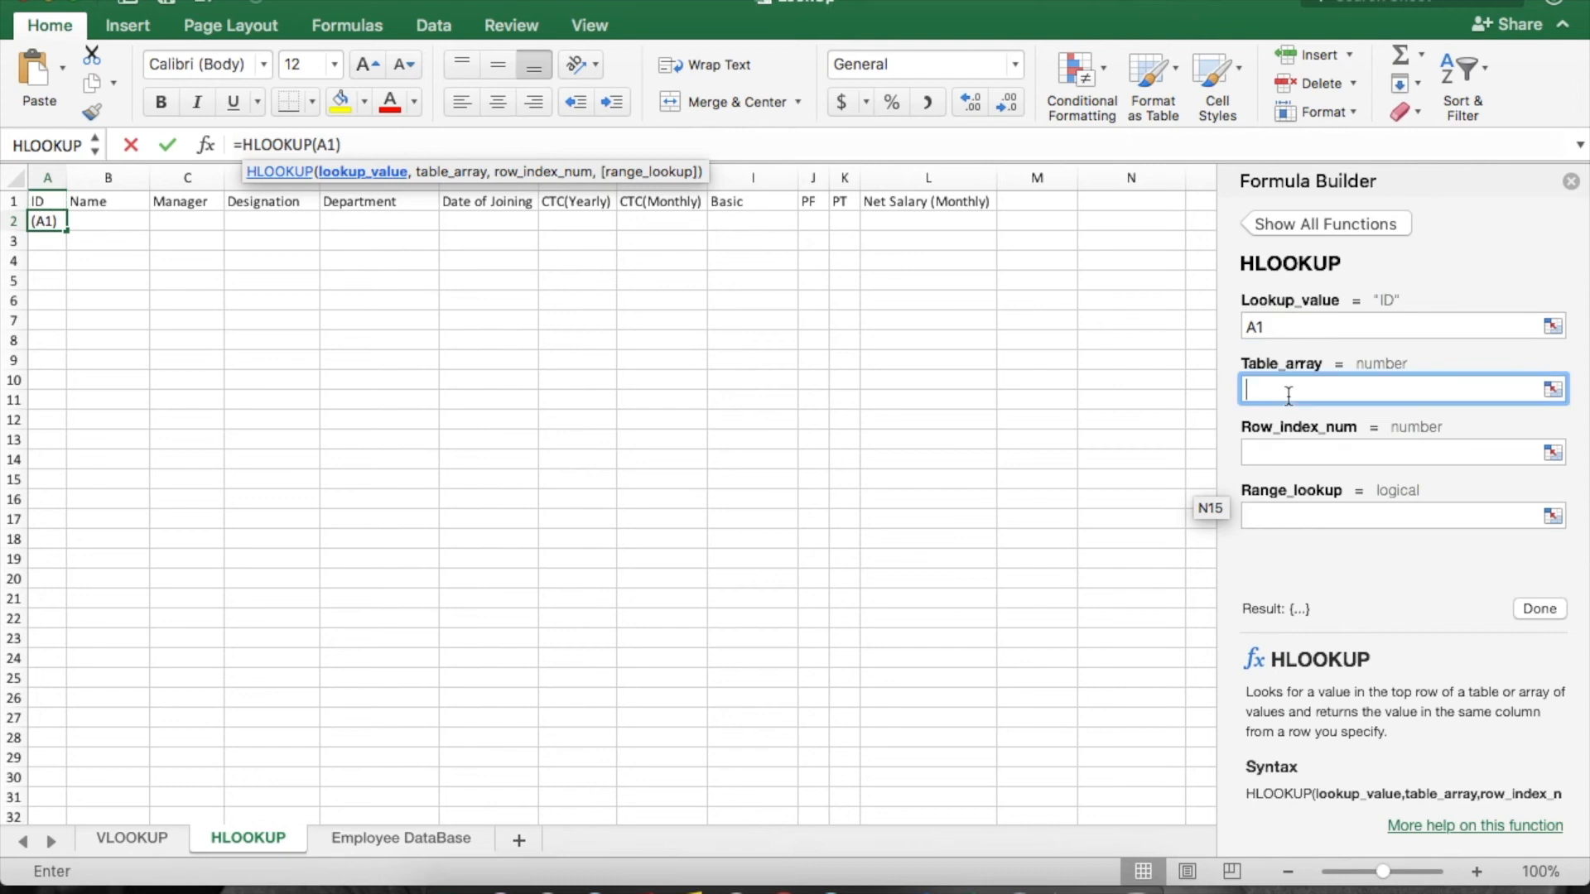
pyautogui.click(346, 841)
pyautogui.moveTo(53, 197); pyautogui.dragTo(1117, 708)
# Set the HLOOKUP row index number to 3 and range lookup to 0, and complete the formula in A2.
pyautogui.click(1307, 453)
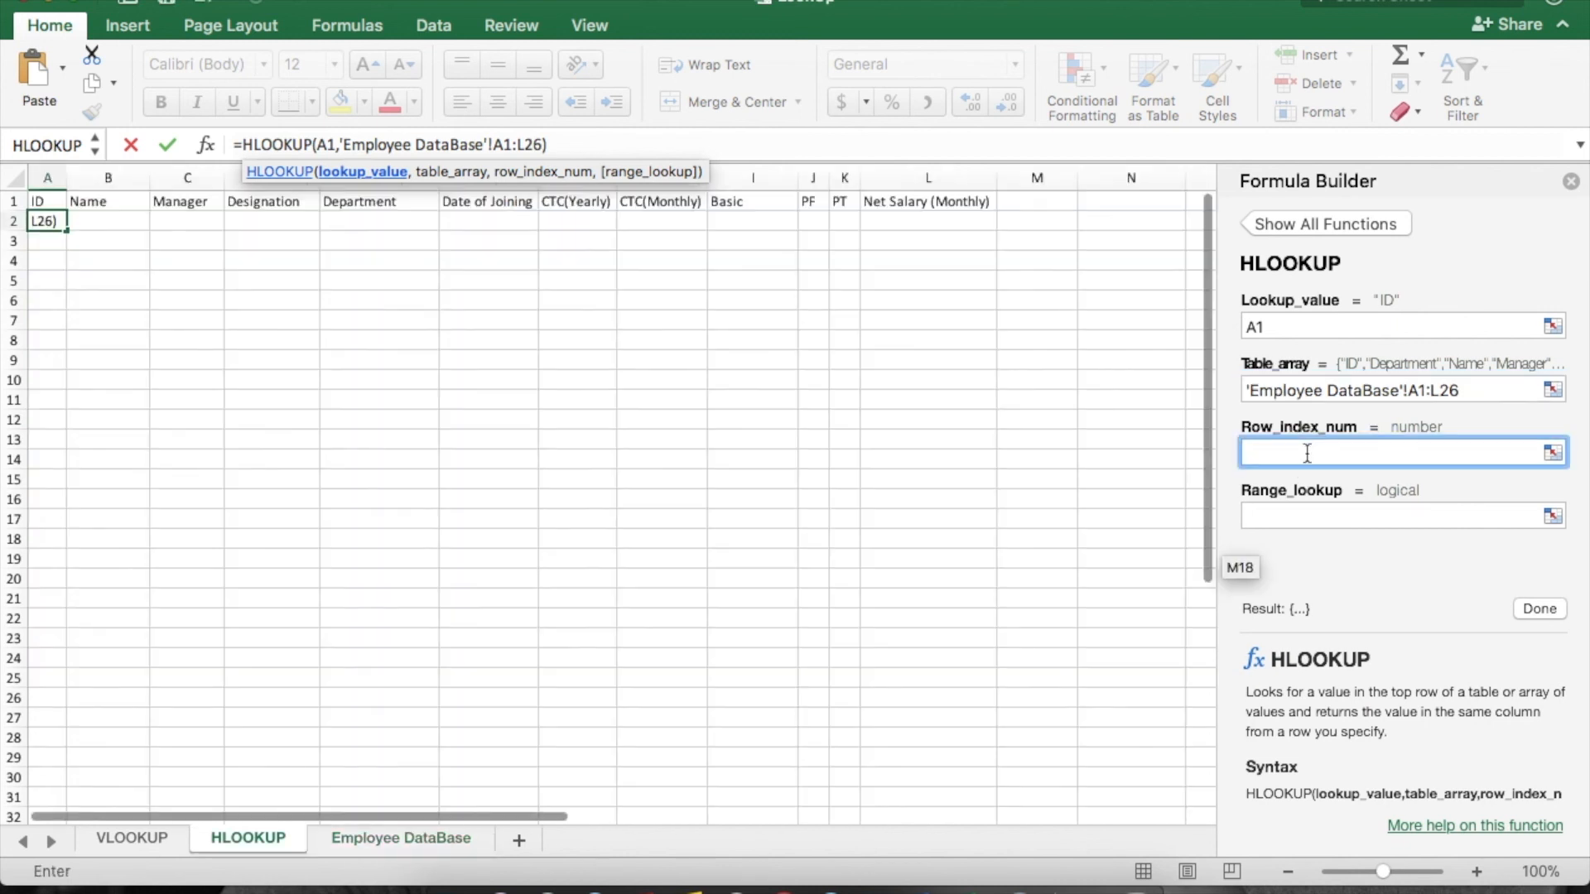
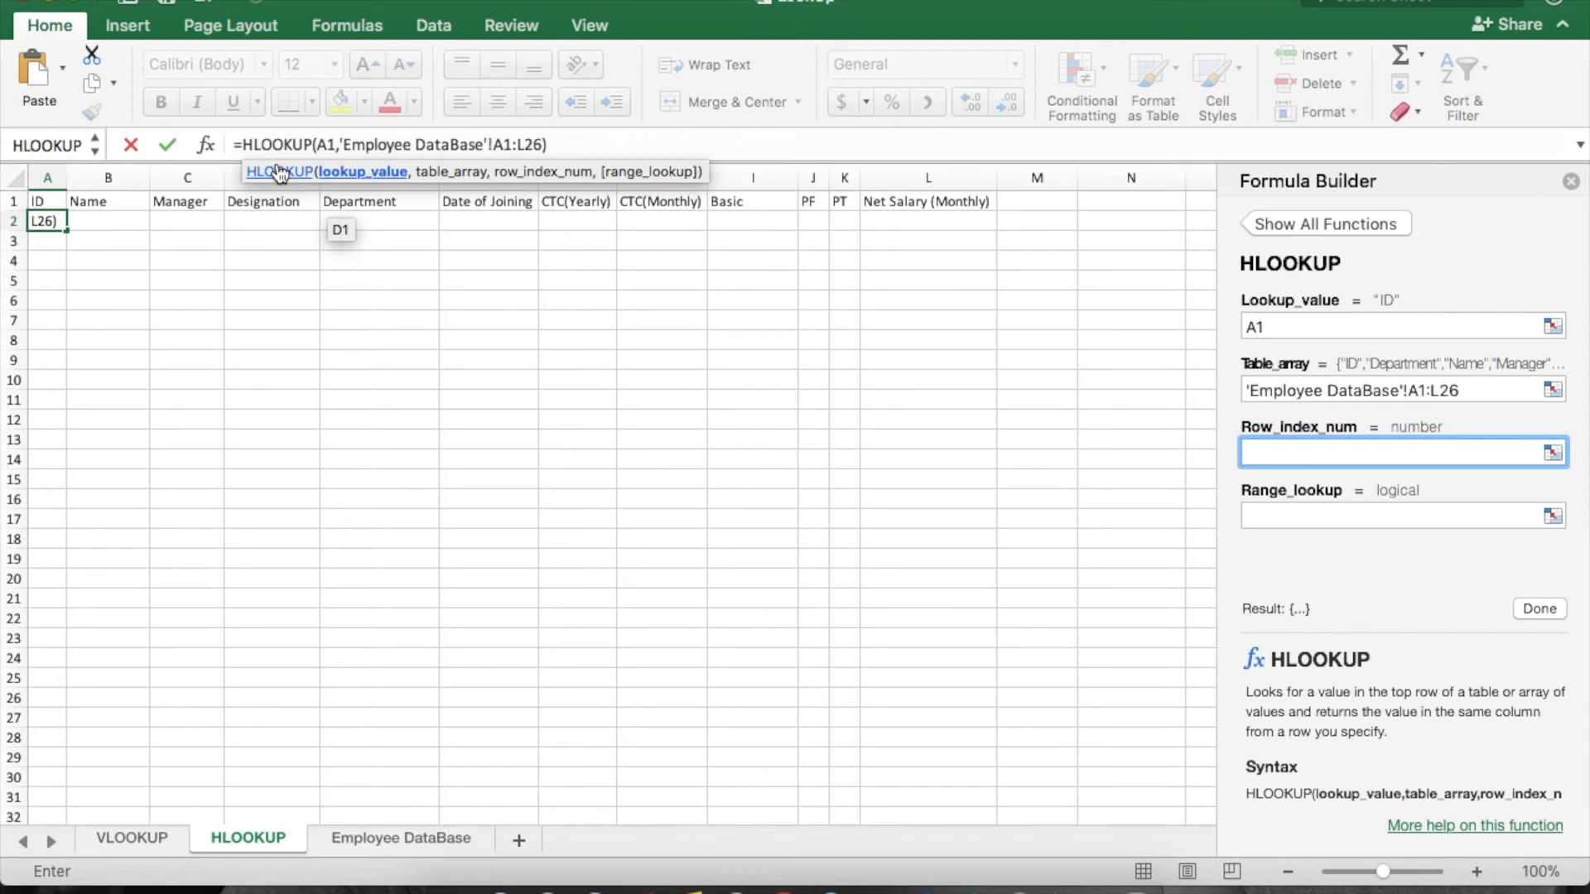
pyautogui.write('3')
pyautogui.press('BackSpace')
pyautogui.write('3')
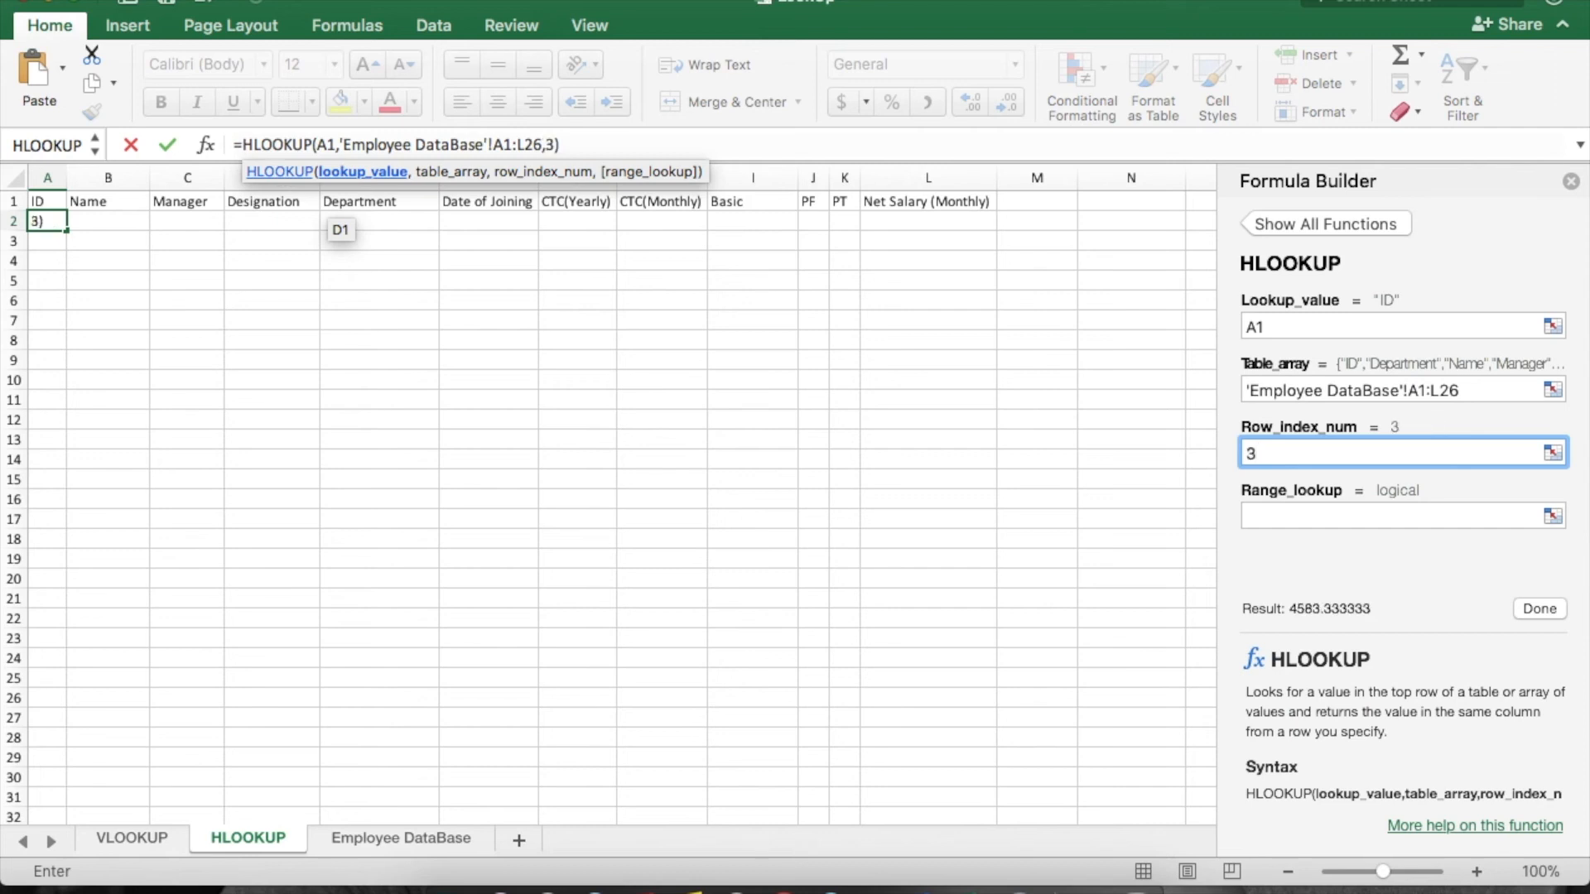
pyautogui.click(1247, 515)
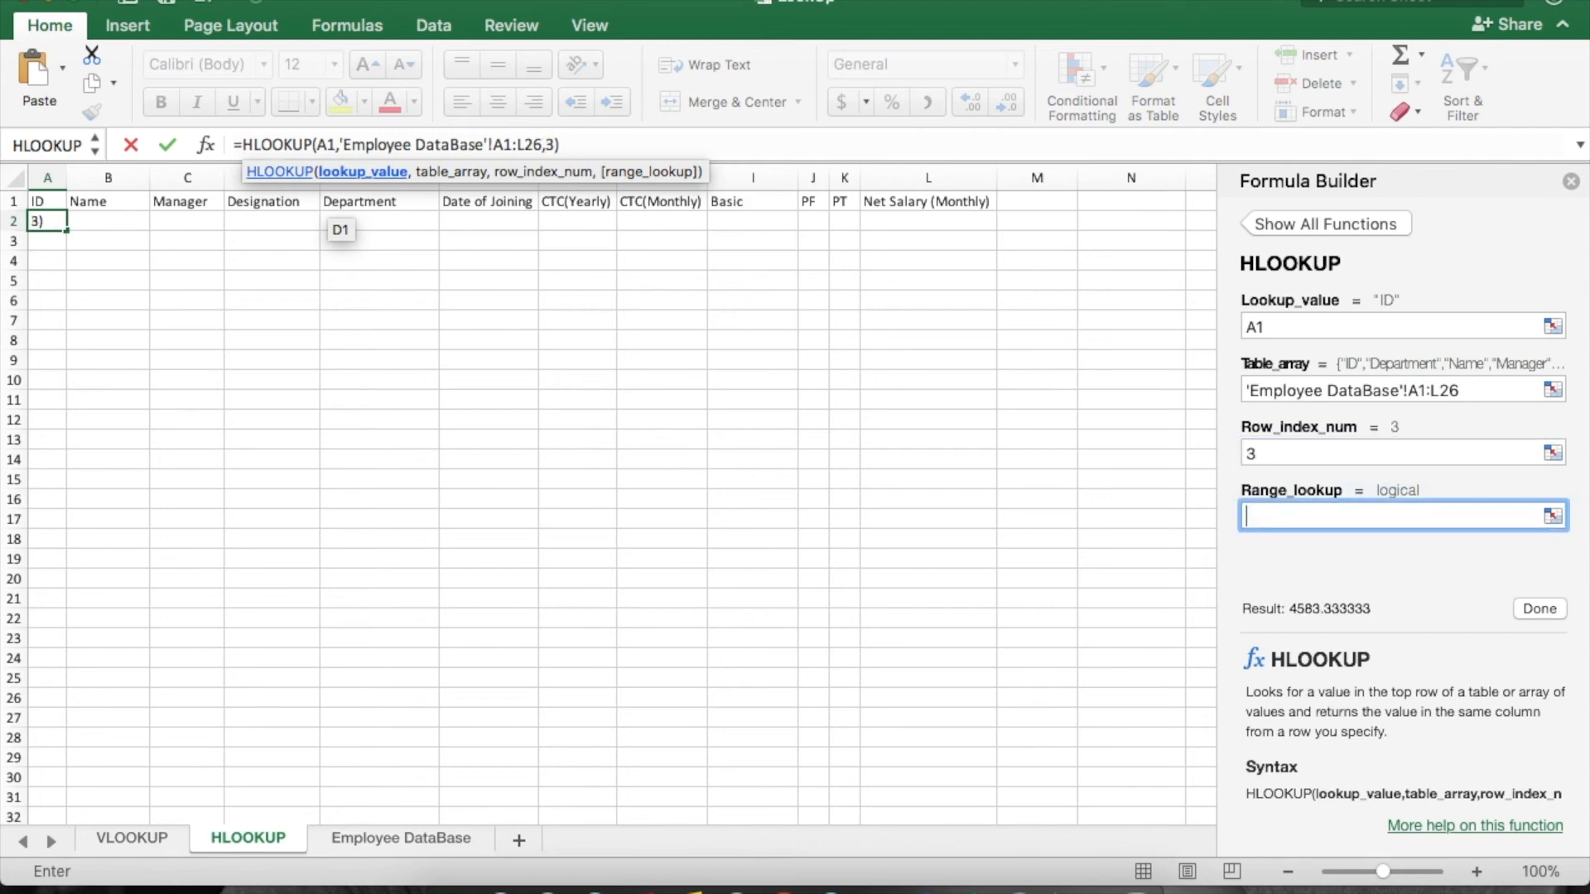
pyautogui.write('0')
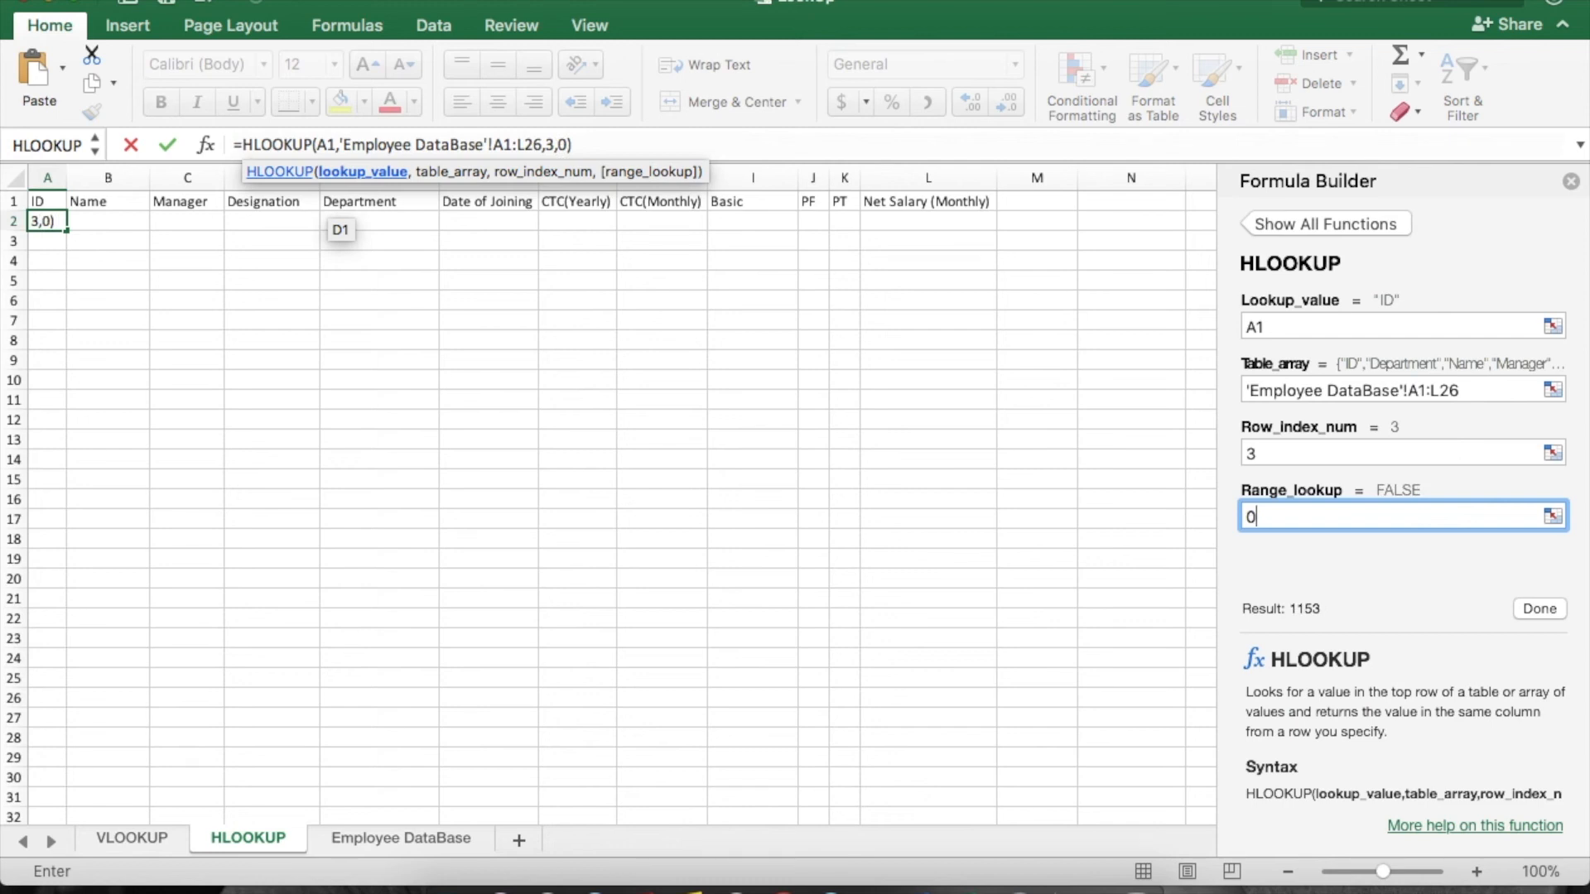
pyautogui.click(1540, 608)
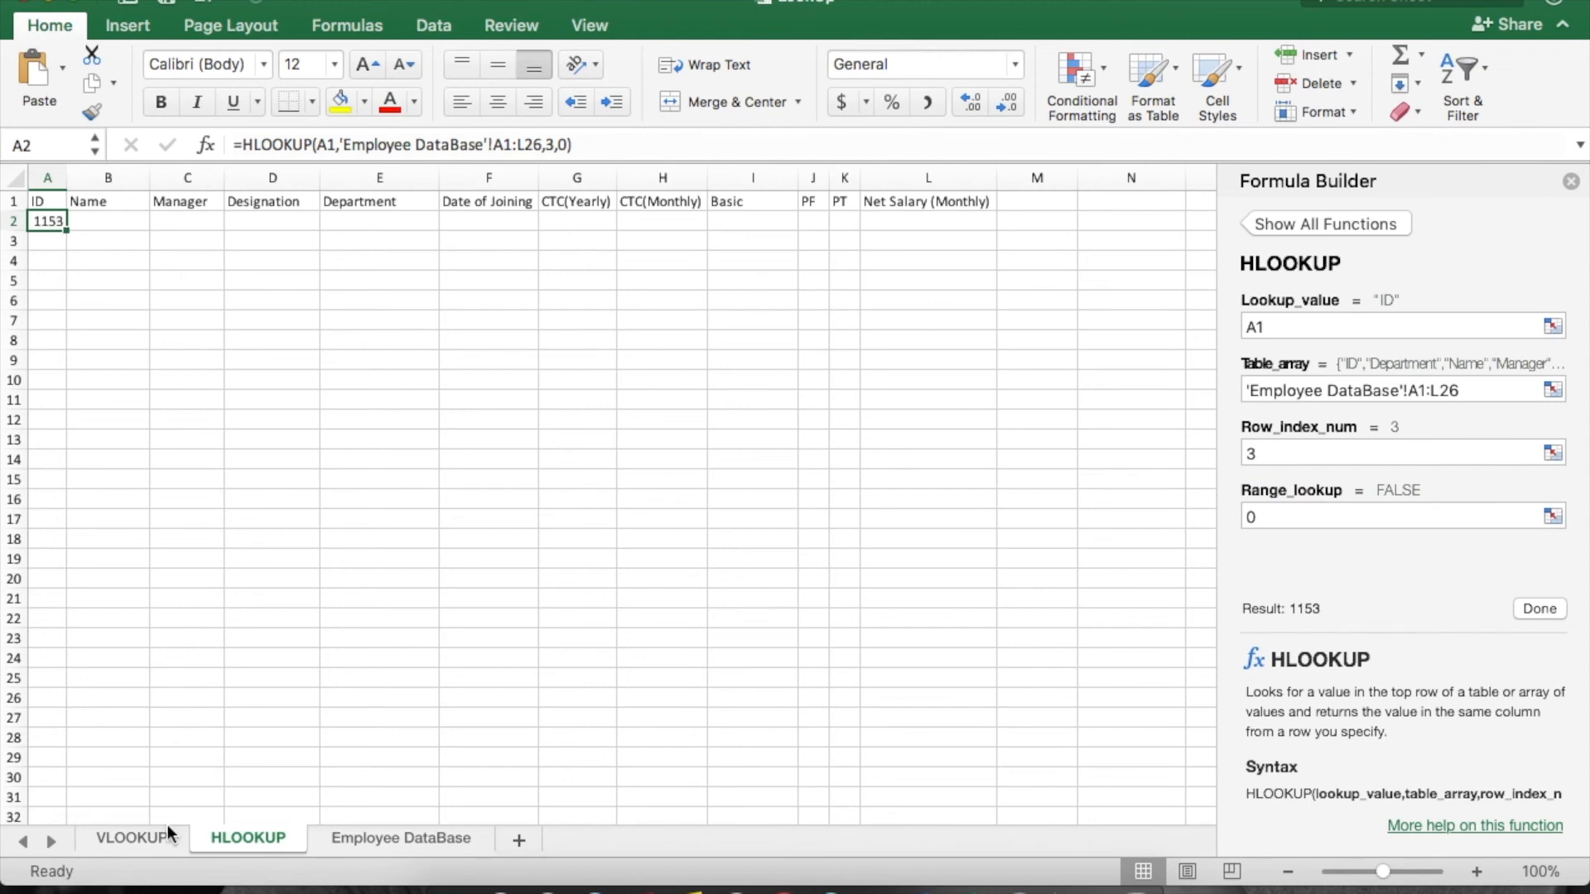
# Compare the ID returned in A2 with row 3 of Employee DataBase and review the HLOOKUP formula.
pyautogui.click(372, 844)
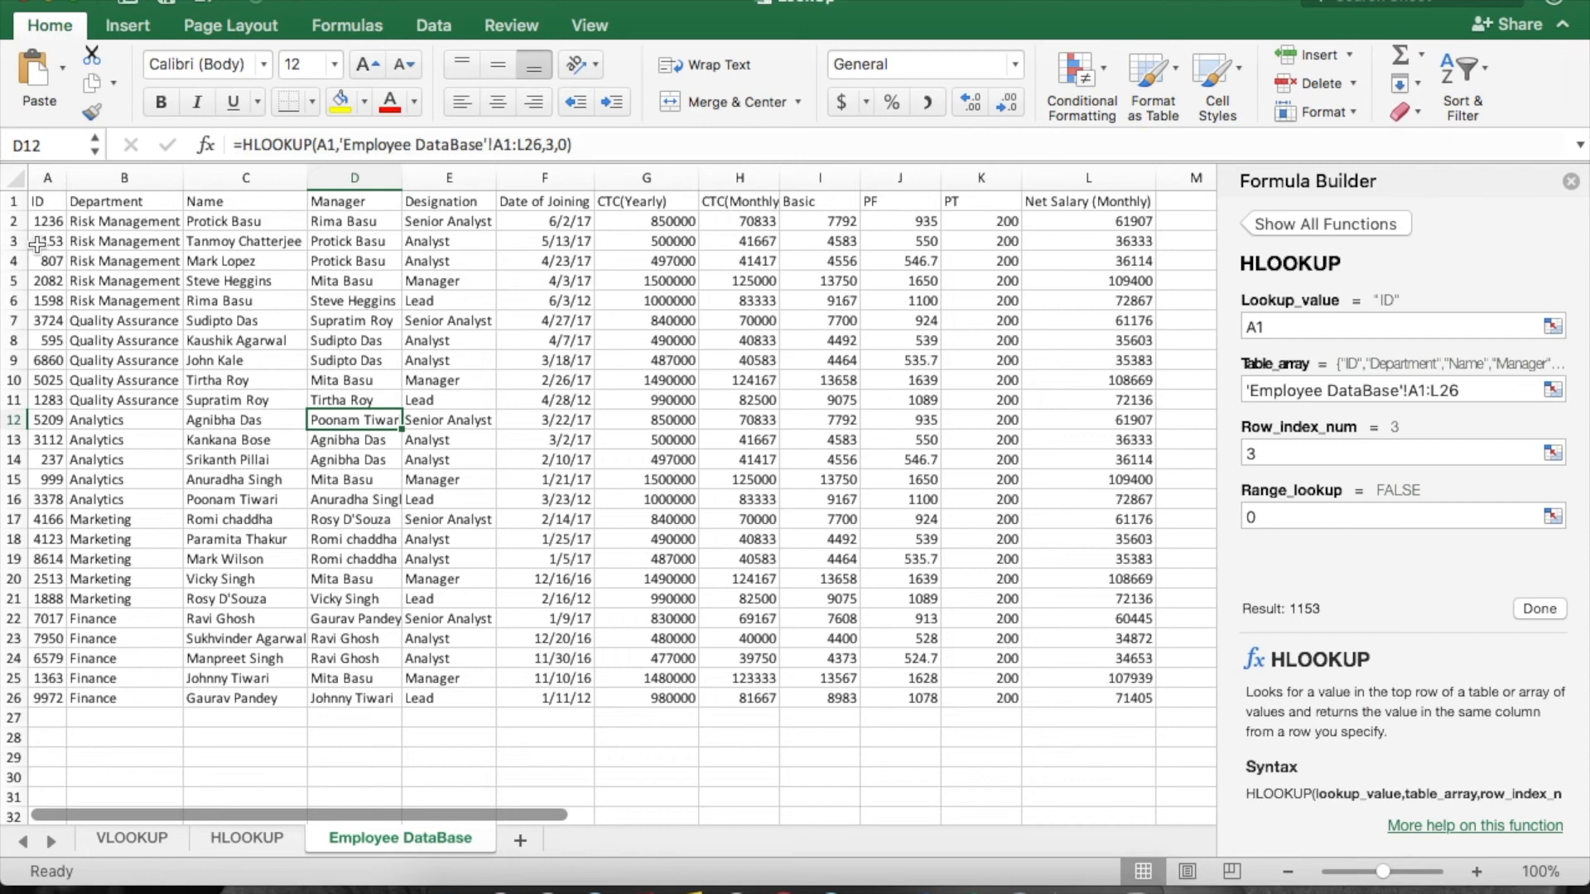
pyautogui.click(240, 839)
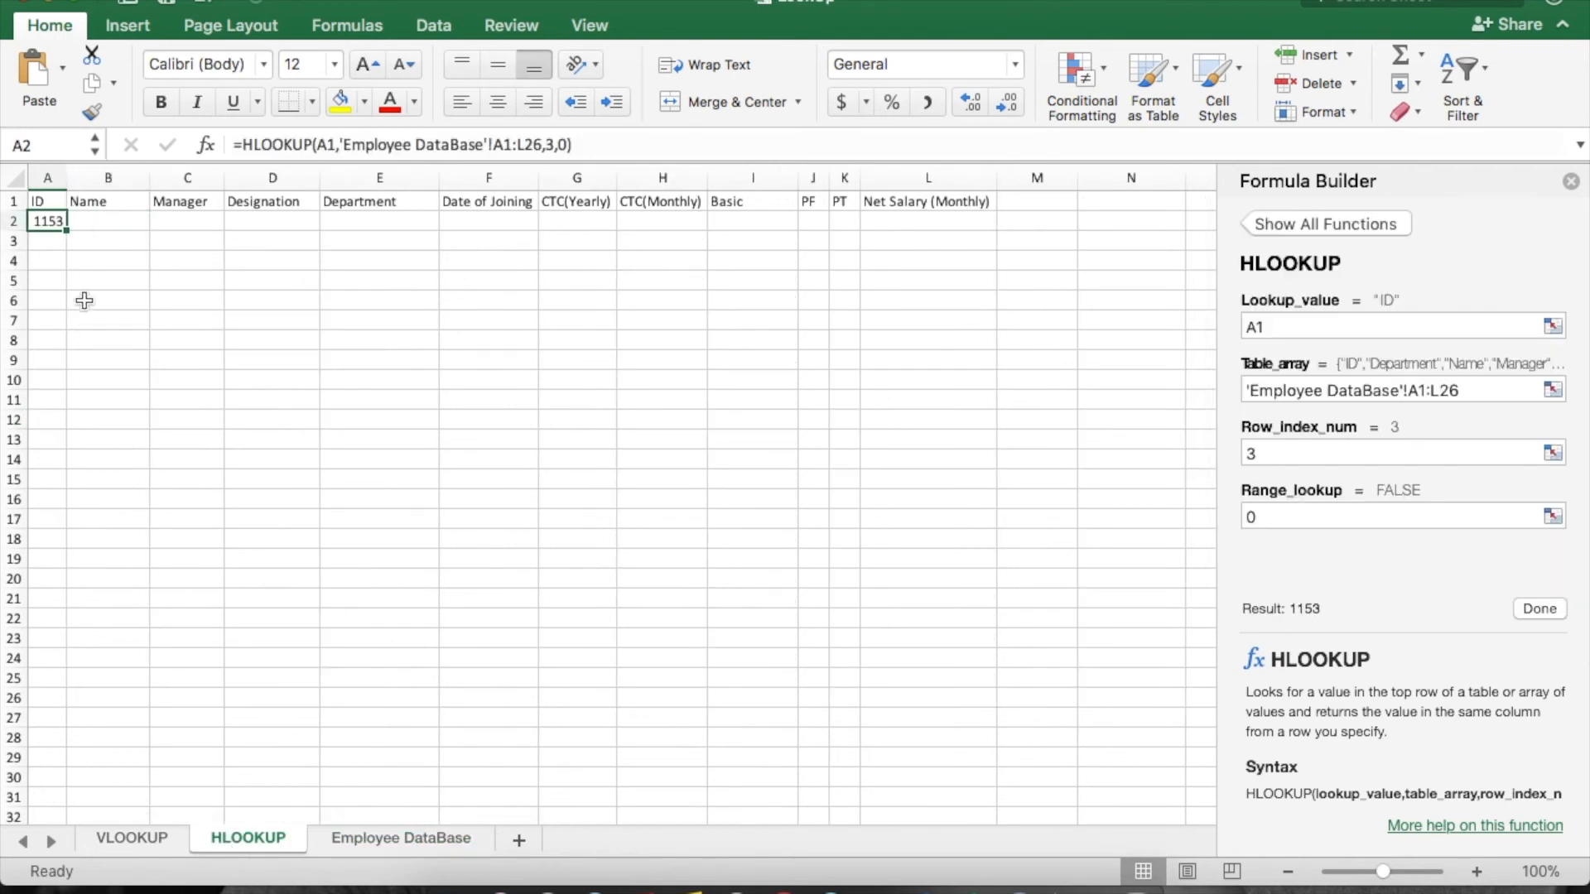
pyautogui.click(320, 144)
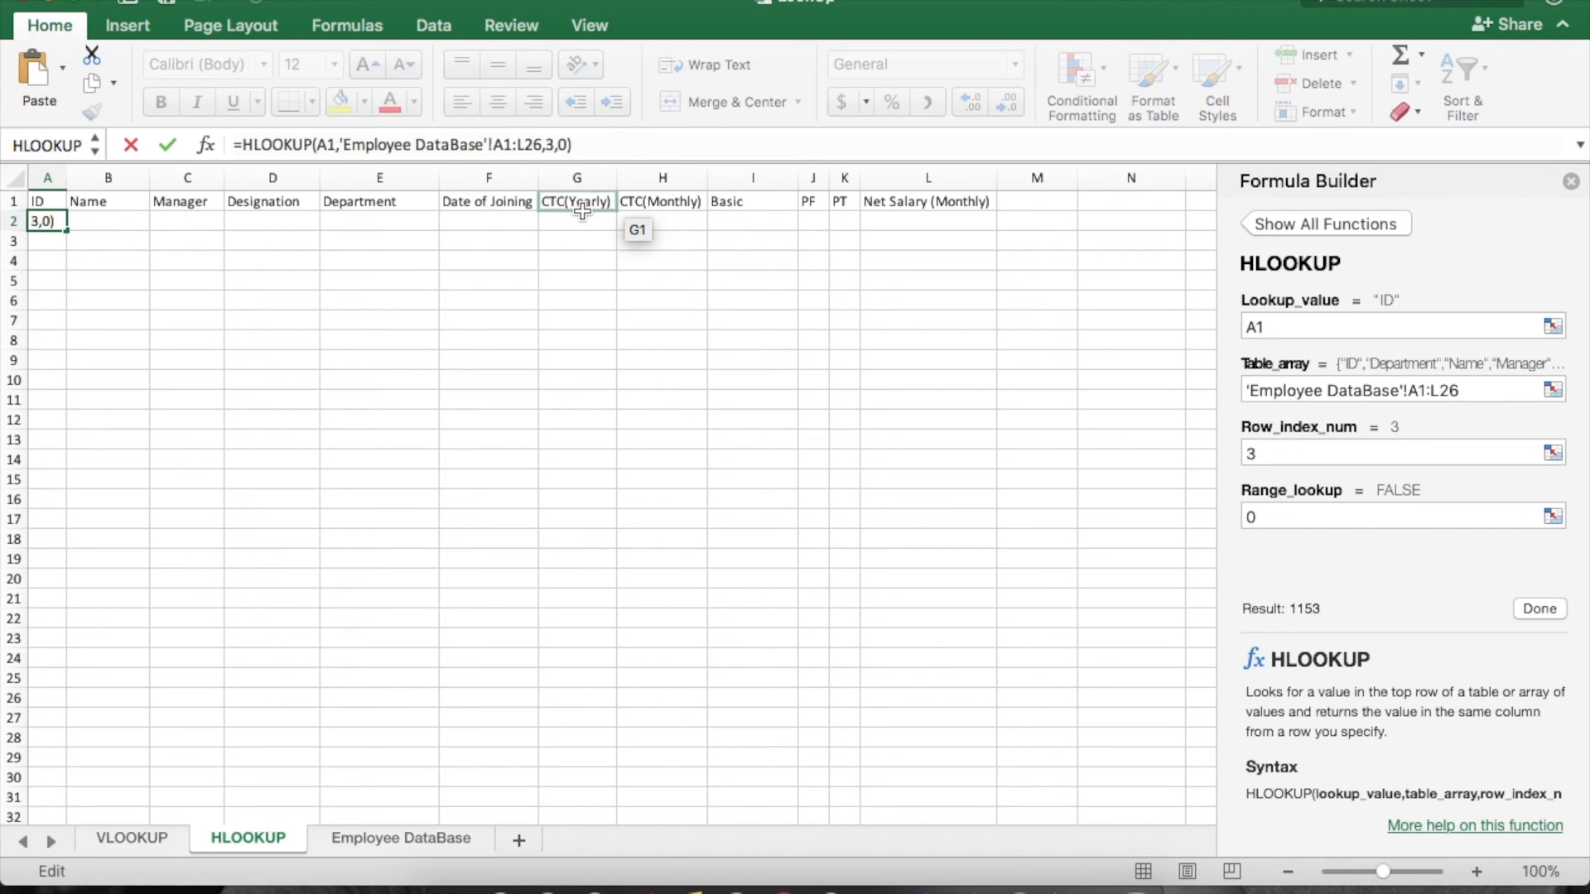
pyautogui.press('Escape')
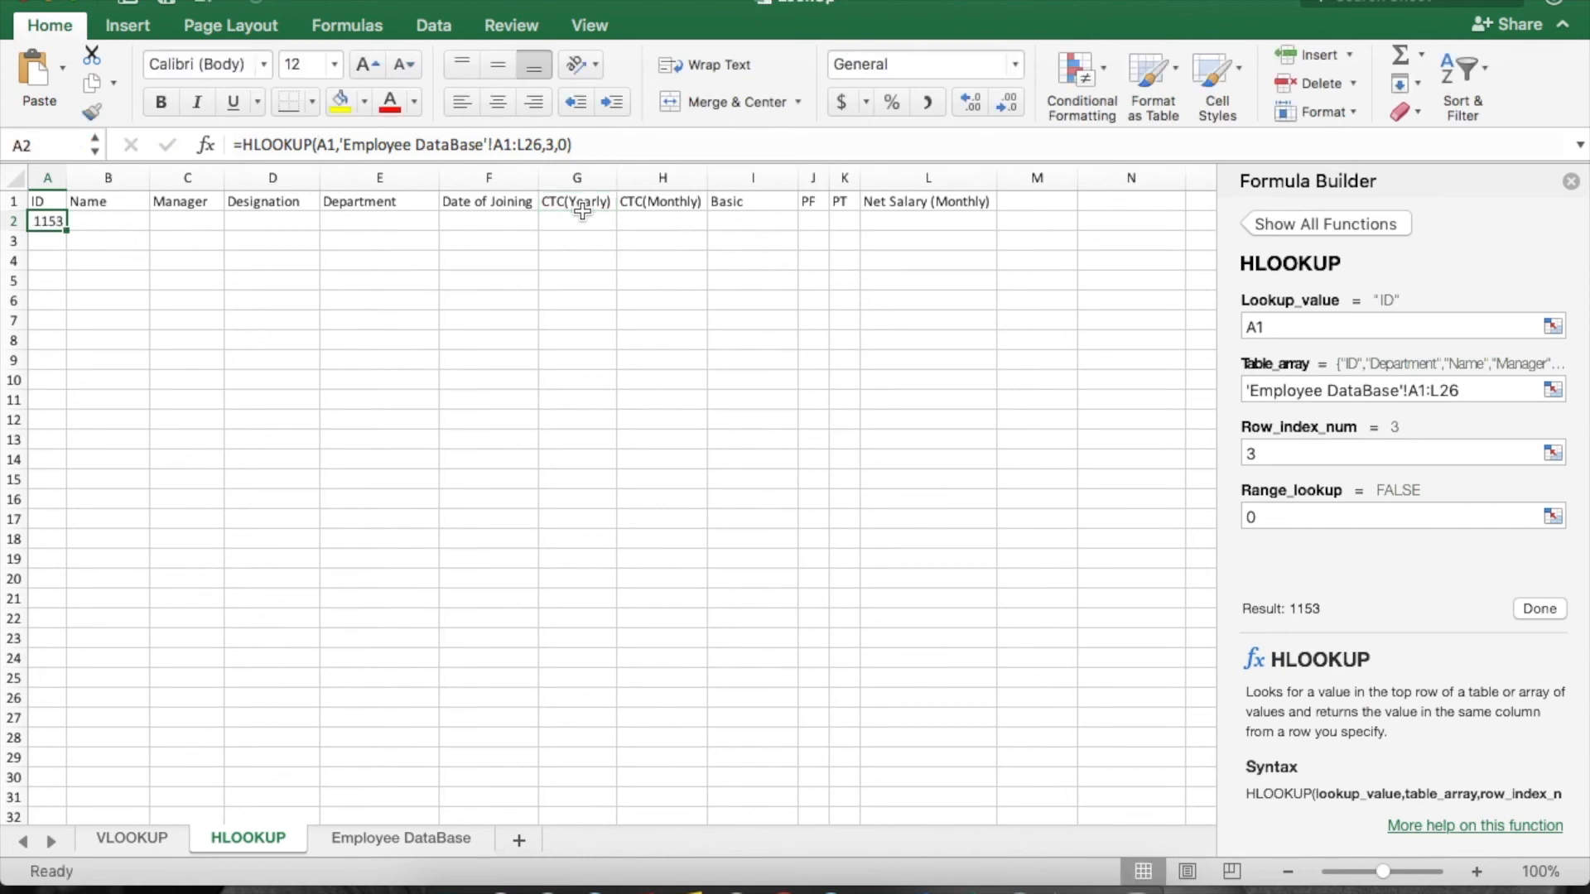
# Close the Formula Builder and fill the HLOOKUP formula from A2 down to A5.
pyautogui.click(1577, 186)
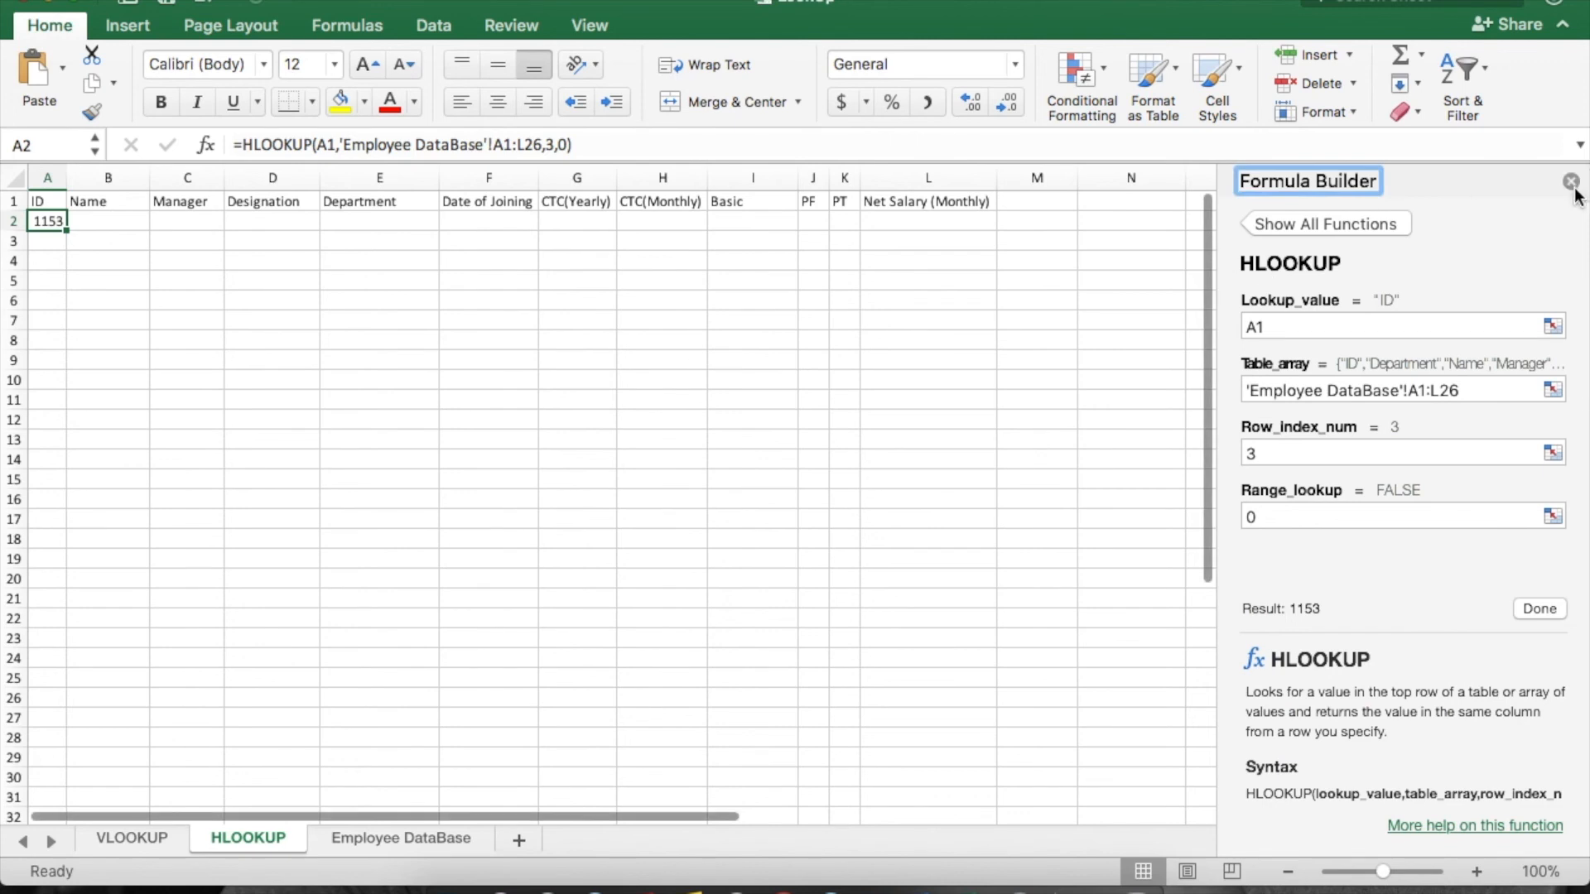
pyautogui.click(1571, 183)
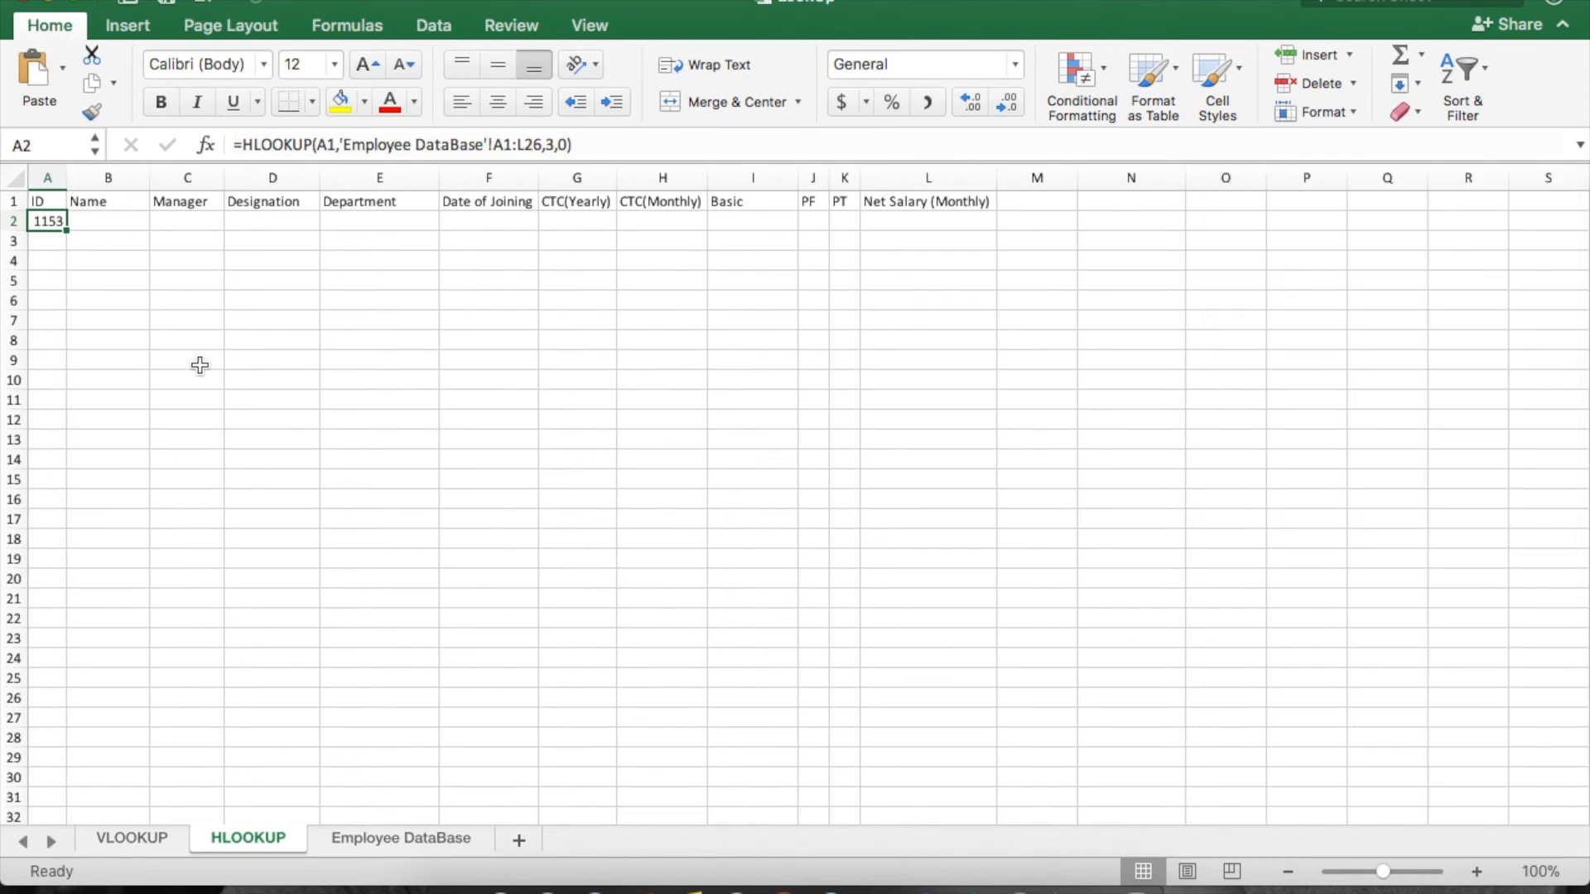
pyautogui.click(45, 241)
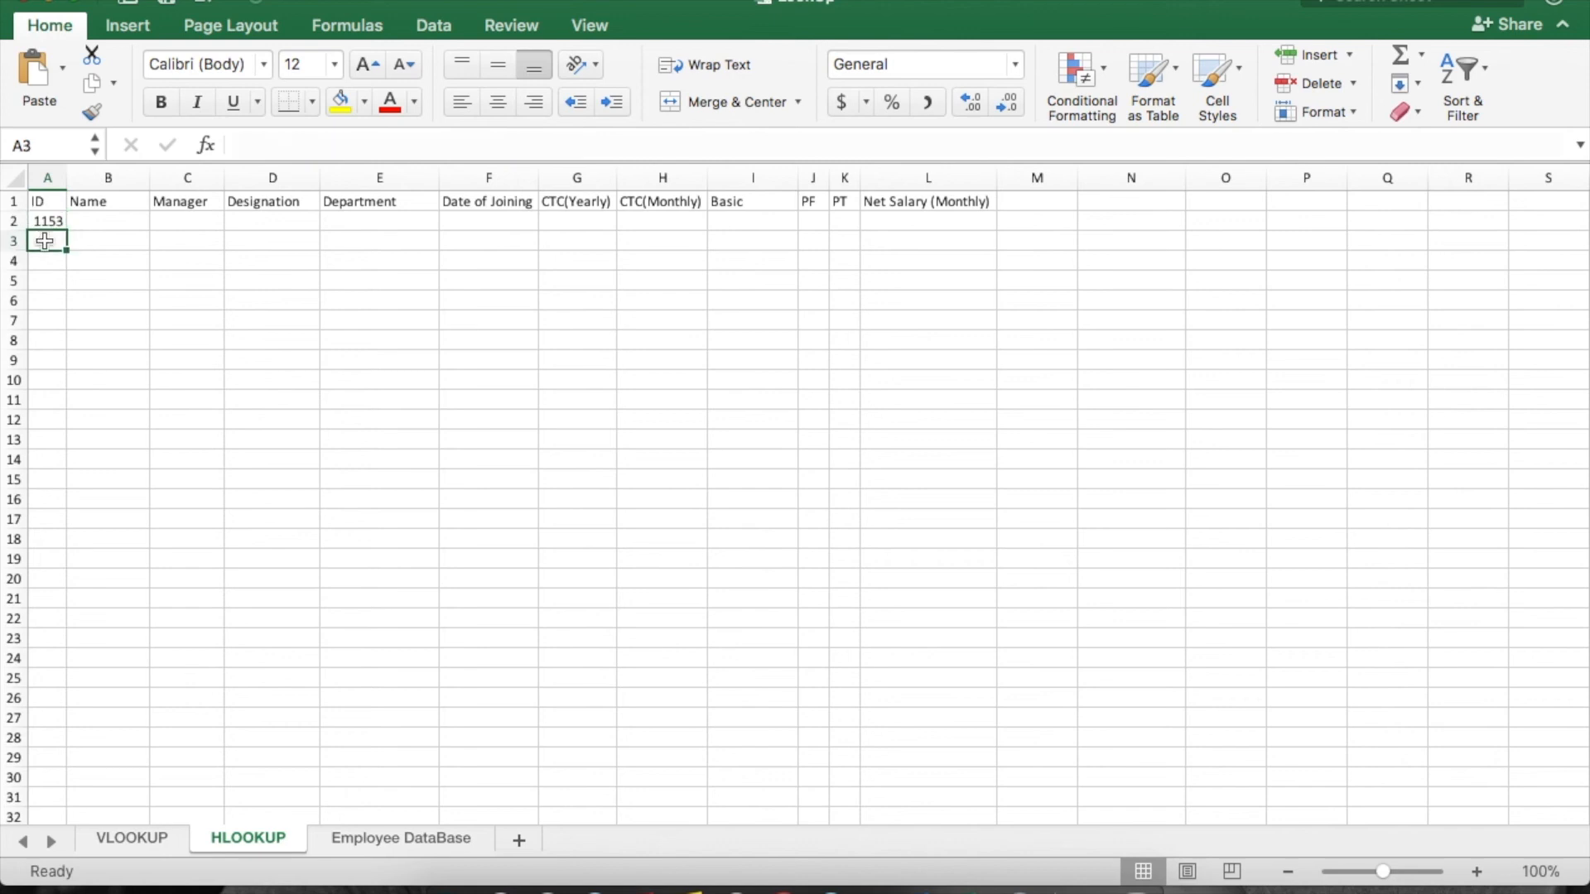
pyautogui.press('Up')
pyautogui.hotkey('shift', 'Down')
pyautogui.hotkey('shift', 'Down')
pyautogui.hotkey('shift', 'Down')
pyautogui.hotkey('ctrl', 'd')
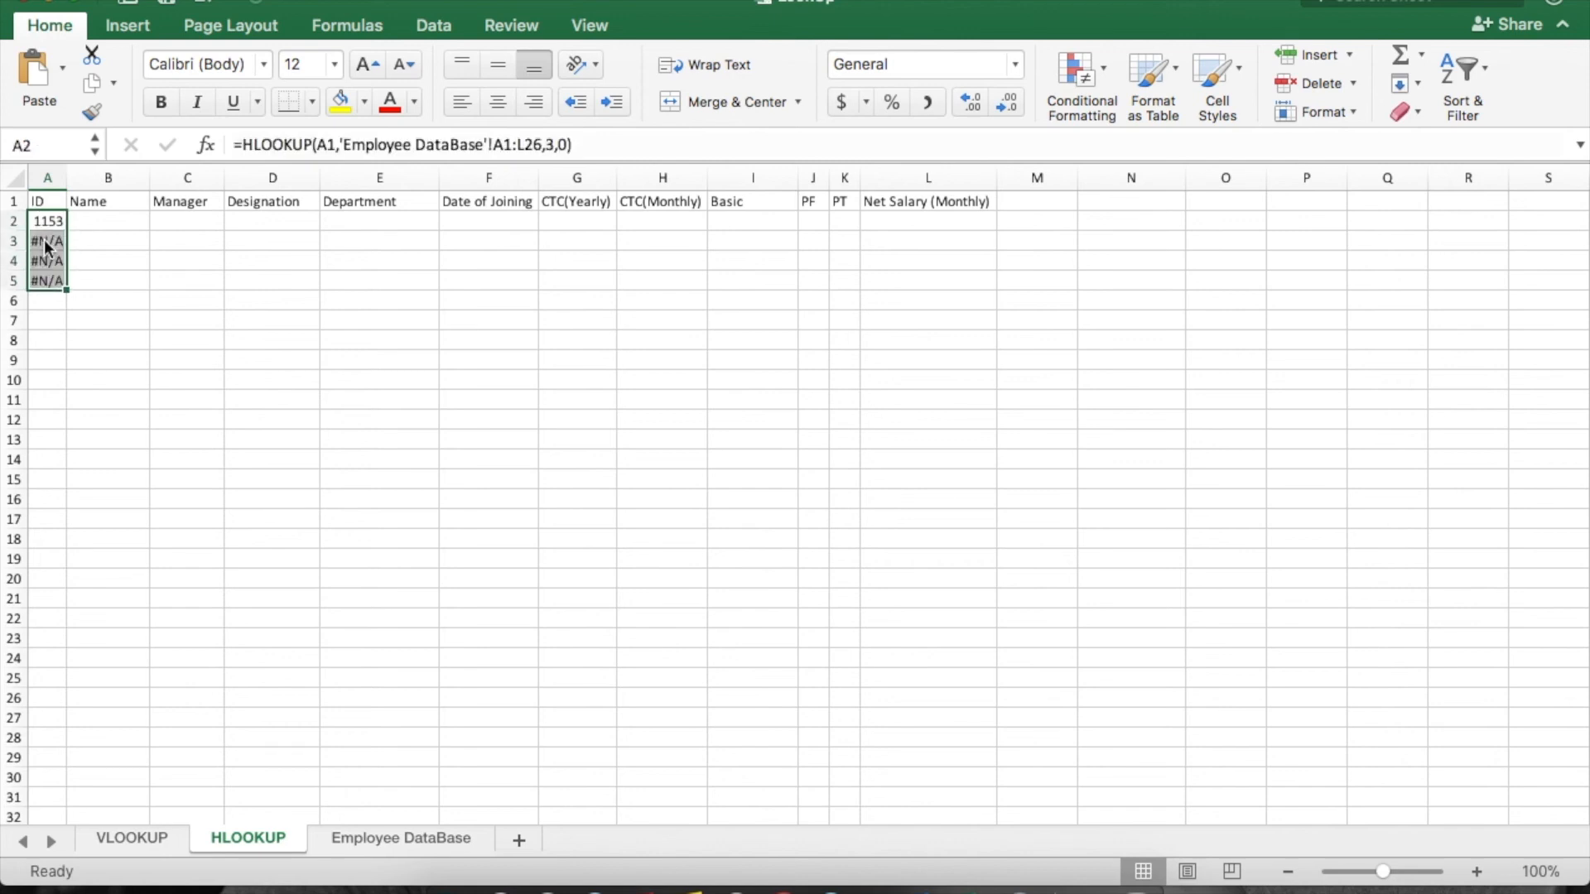
# Examine how the copied HLOOKUP formulas in A3:A5 refer to their cells compared with A2.
pyautogui.press('Down')
pyautogui.press('Down')
pyautogui.press('Down')
pyautogui.press('Up')
pyautogui.press('Up')
pyautogui.press('Down')
pyautogui.press('Down')
pyautogui.press('Up')
pyautogui.press('Up')
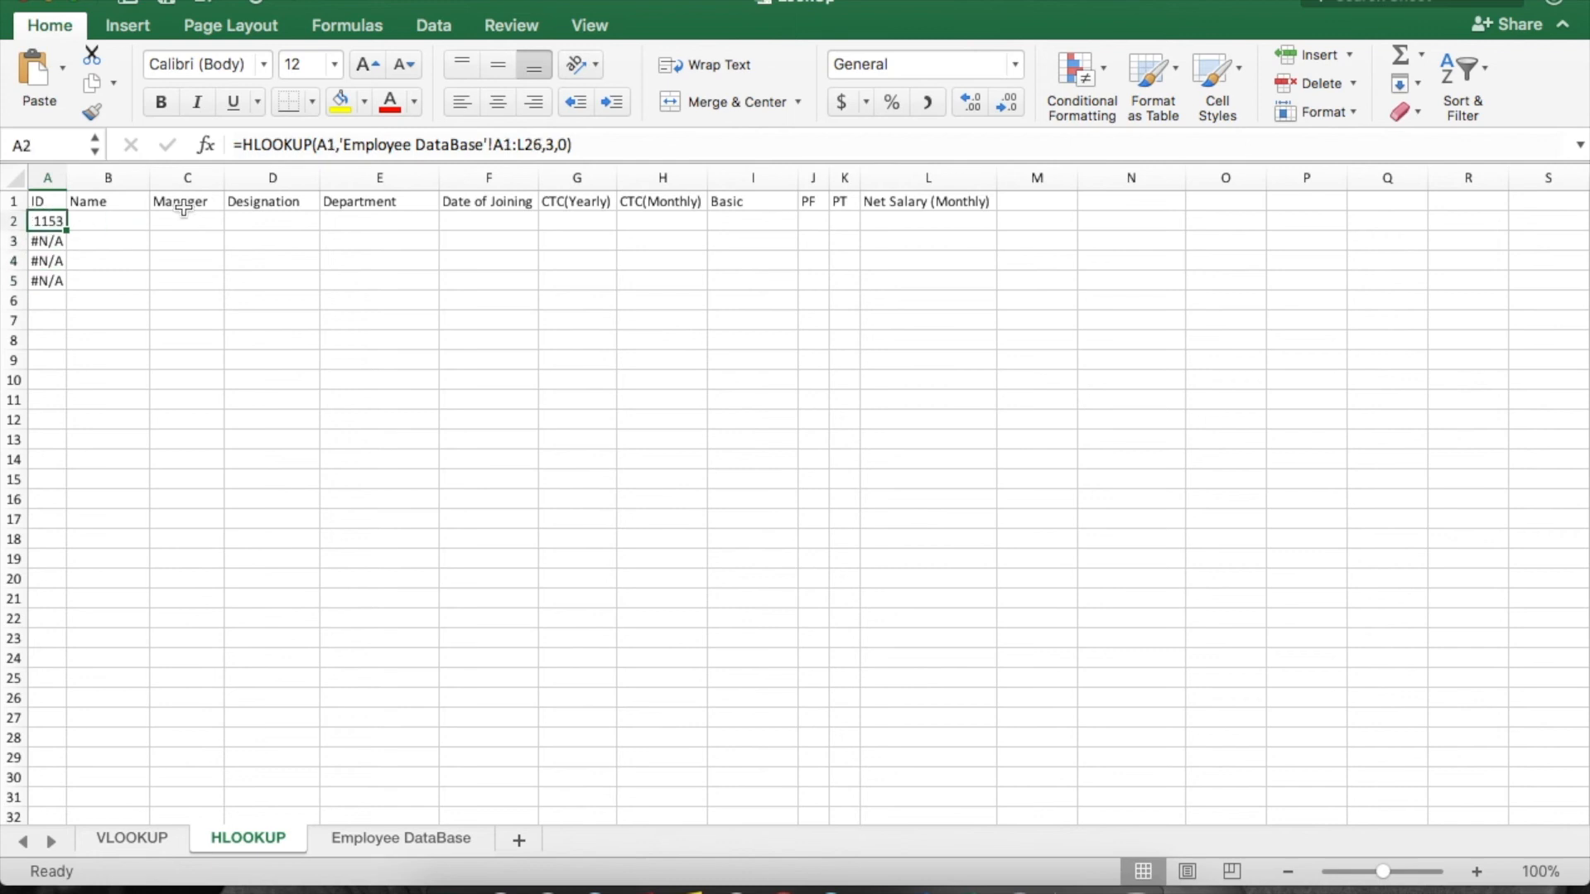
# Lock the row of the lookup value in A2's HLOOKUP formula by changing the reference to A$1.
pyautogui.click(332, 147)
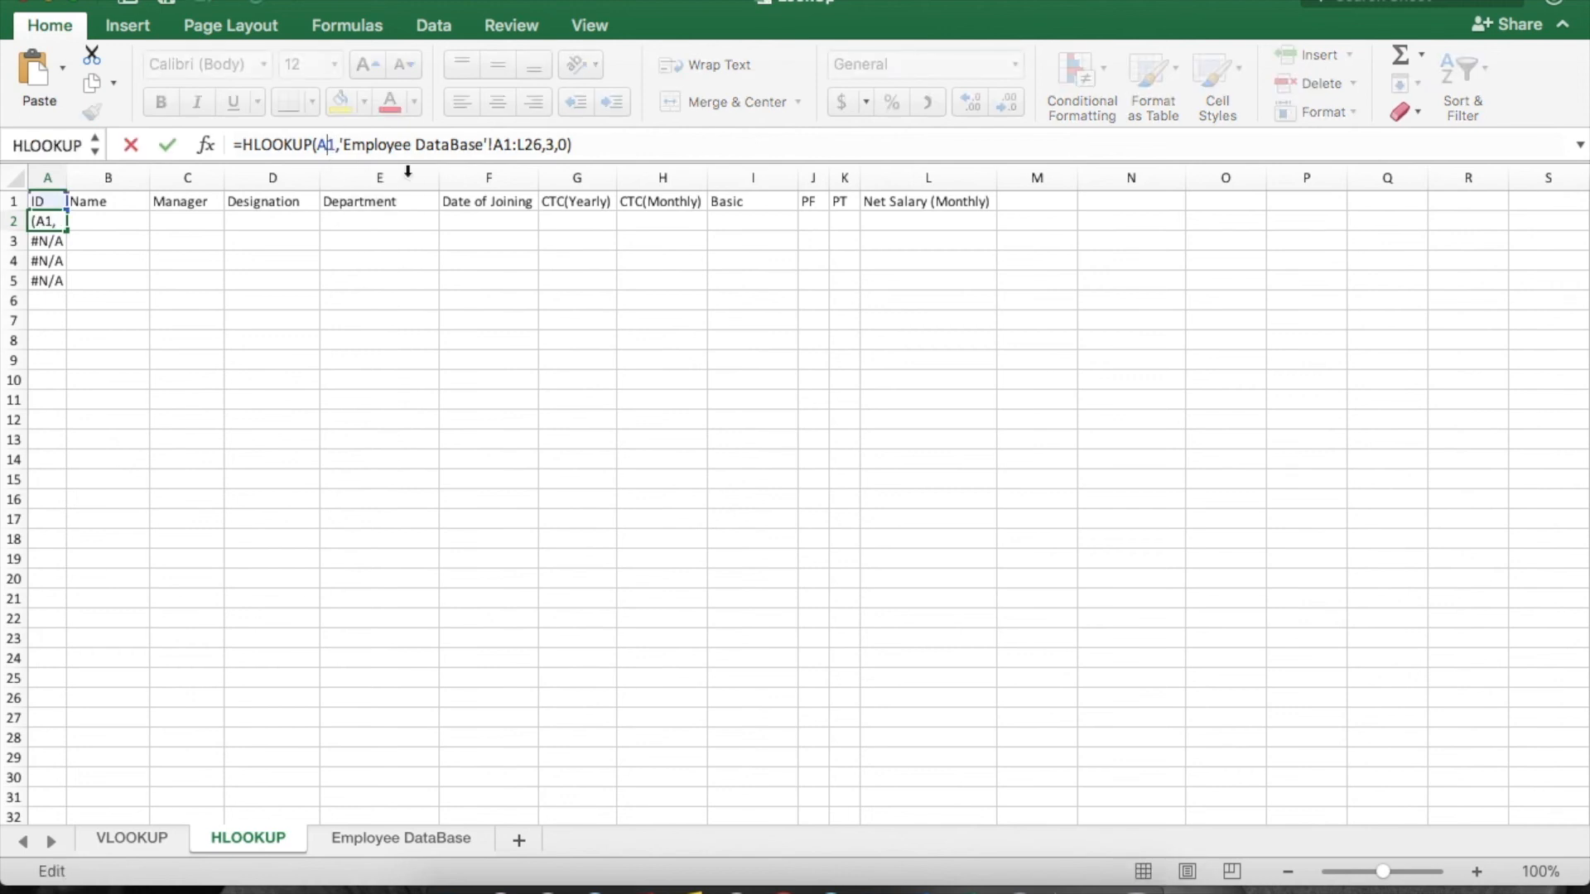
pyautogui.press('Left')
pyautogui.press('Left')
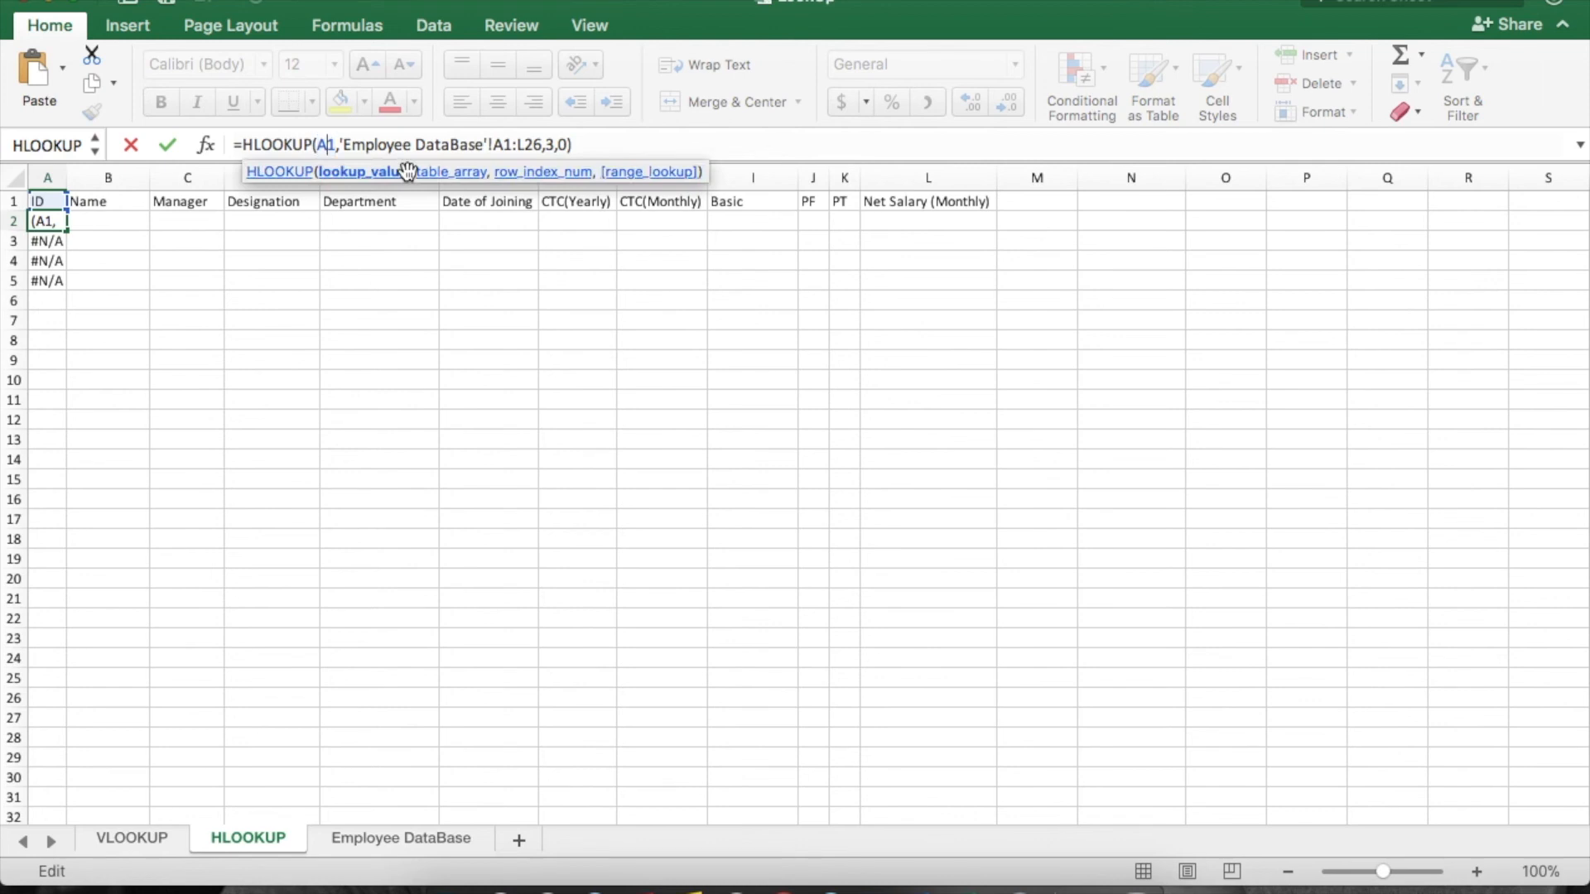
pyautogui.press('Right')
pyautogui.write('$')
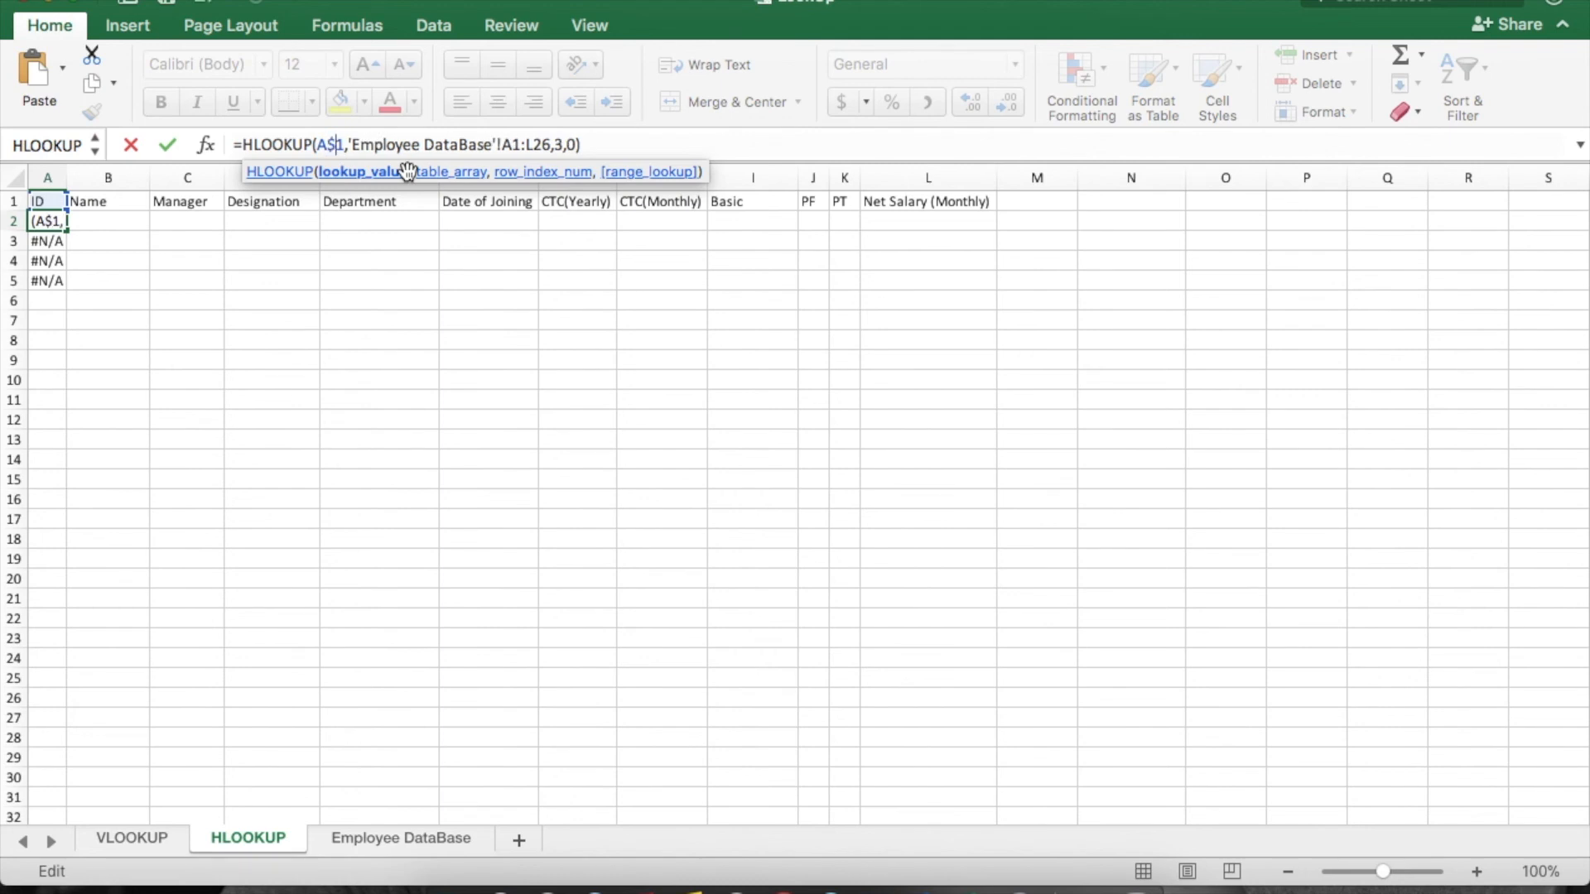
# Make the table array in A2's HLOOKUP formula absolute as 'Employee DataBase'!$A$1:$L$26 and commit the formula.
pyautogui.press('Right')
pyautogui.press('Right')
pyautogui.press('Right')
pyautogui.press('Right')
pyautogui.press('Right')
pyautogui.press('Right')
pyautogui.press('Right')
pyautogui.press('Right')
pyautogui.press('Right')
pyautogui.press('Right')
pyautogui.press('Right')
pyautogui.press('Right')
pyautogui.press('Right')
pyautogui.press('Right')
pyautogui.press('Right')
pyautogui.press('Right')
pyautogui.press('Right')
pyautogui.press('Right')
pyautogui.press('Right')
pyautogui.press('Right')
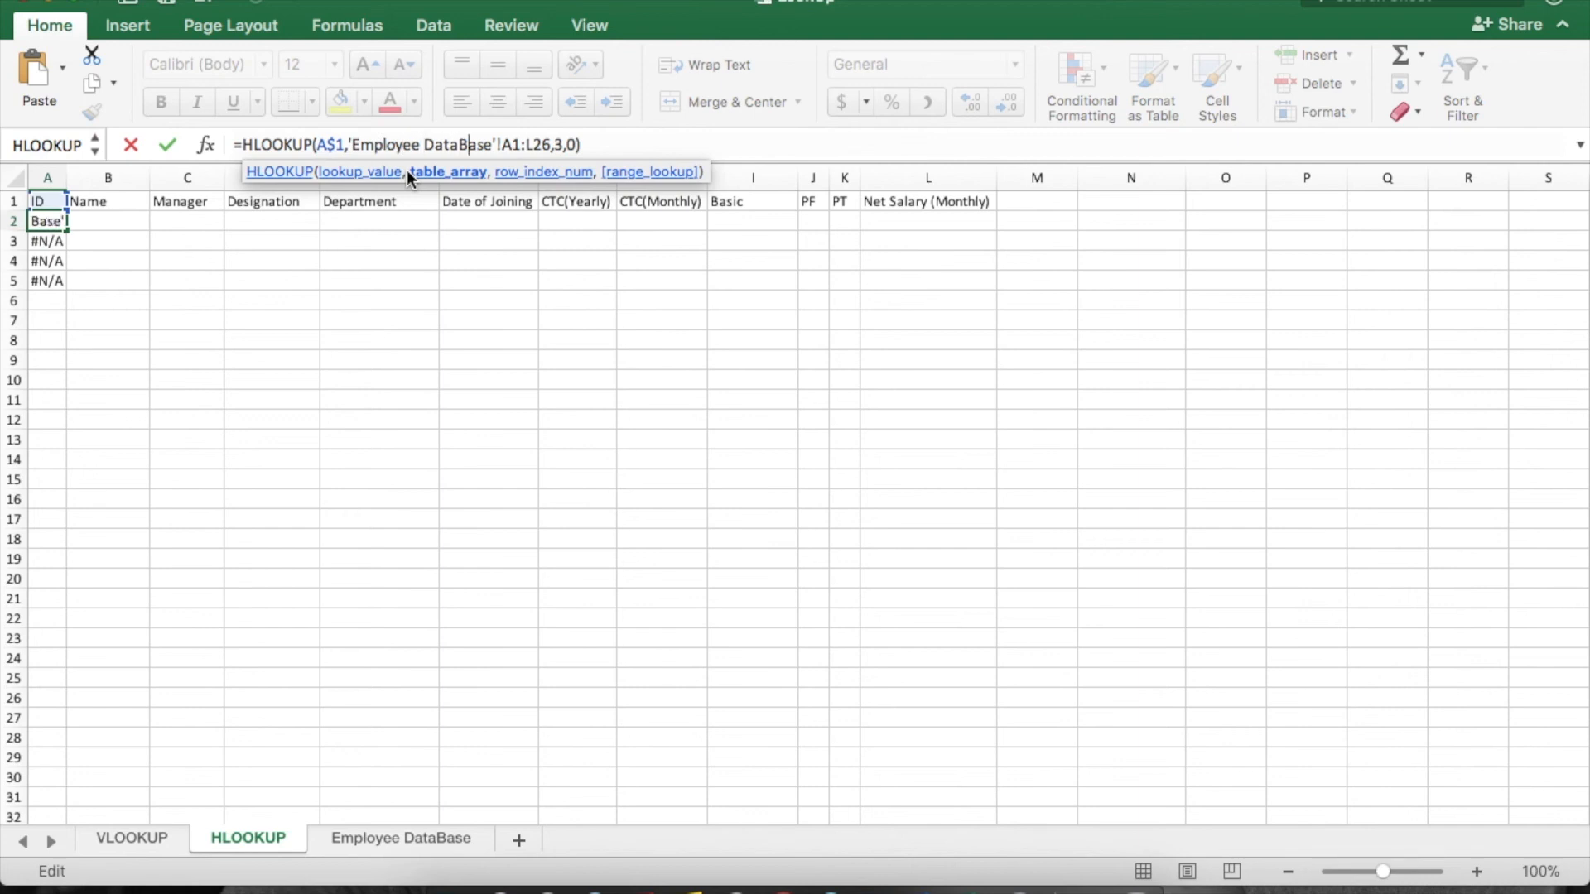
pyautogui.write('$')
pyautogui.press('Right')
pyautogui.write('$')
pyautogui.press('Right')
pyautogui.press('Right')
pyautogui.write('$')
pyautogui.press('Right')
pyautogui.write('$')
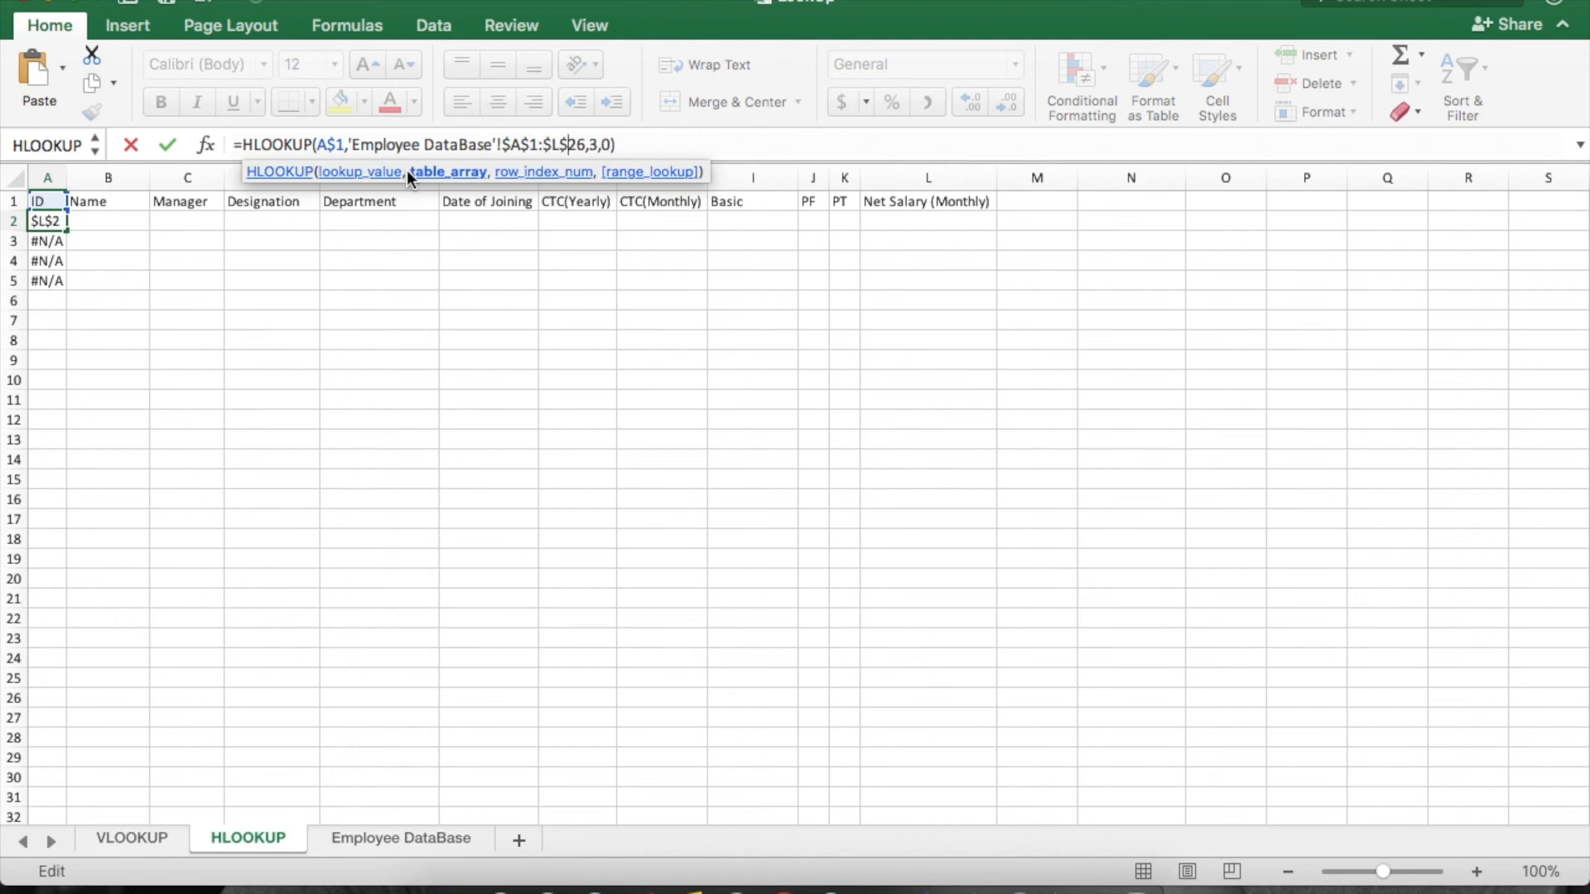
pyautogui.press('Return')
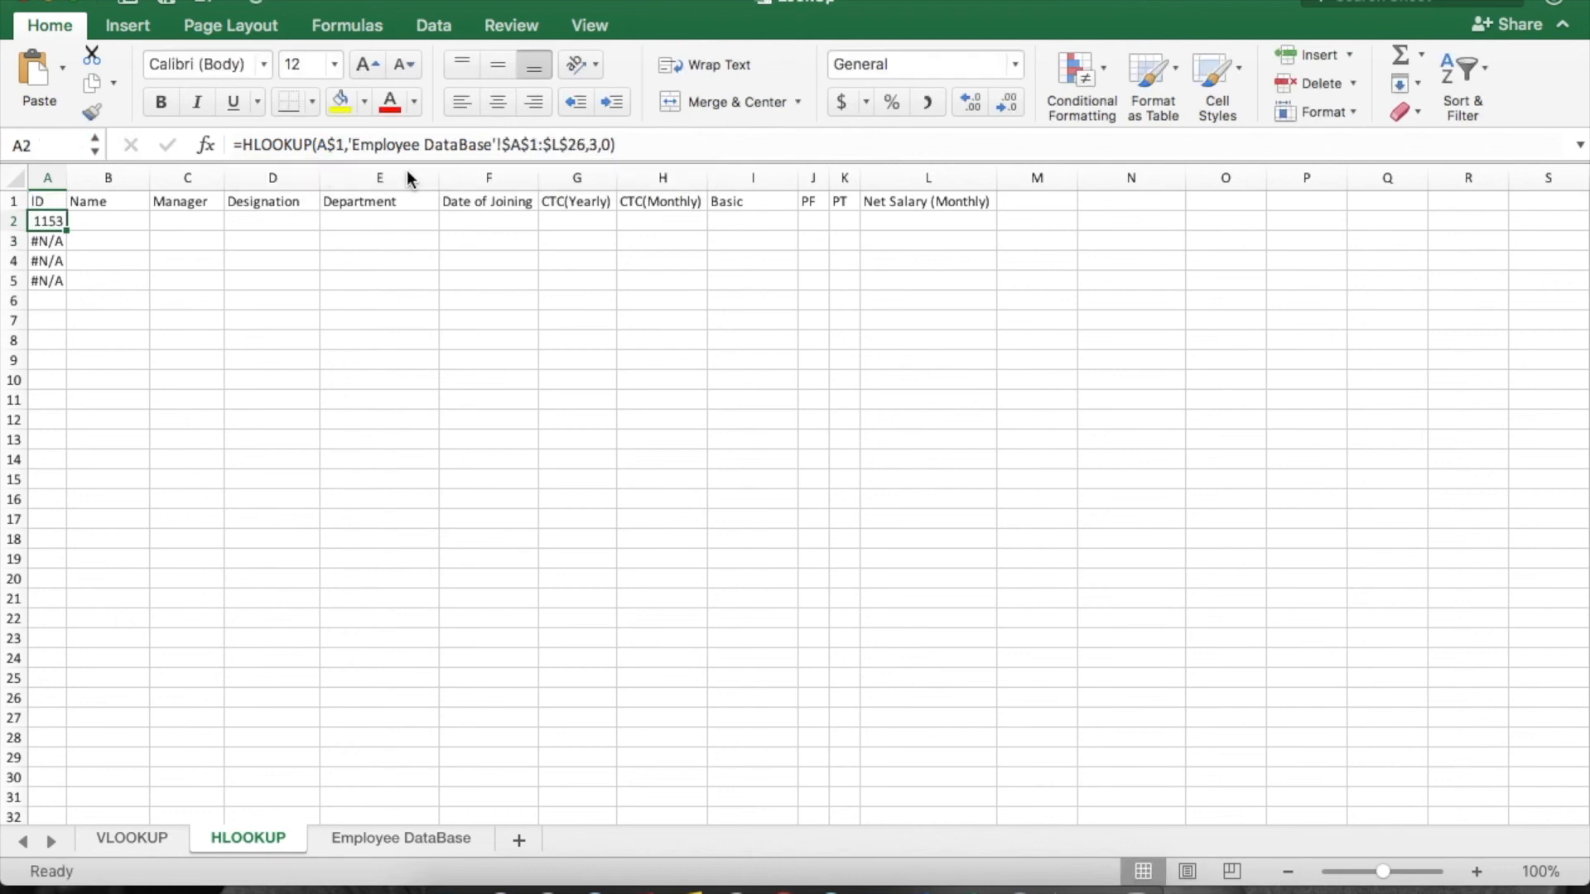
# Fill the corrected HLOOKUP formula from A2 down through A5.
pyautogui.hotkey('shift', 'Down')
pyautogui.hotkey('shift', 'Down')
pyautogui.hotkey('shift', 'Down')
pyautogui.hotkey('ctrl', 'd')
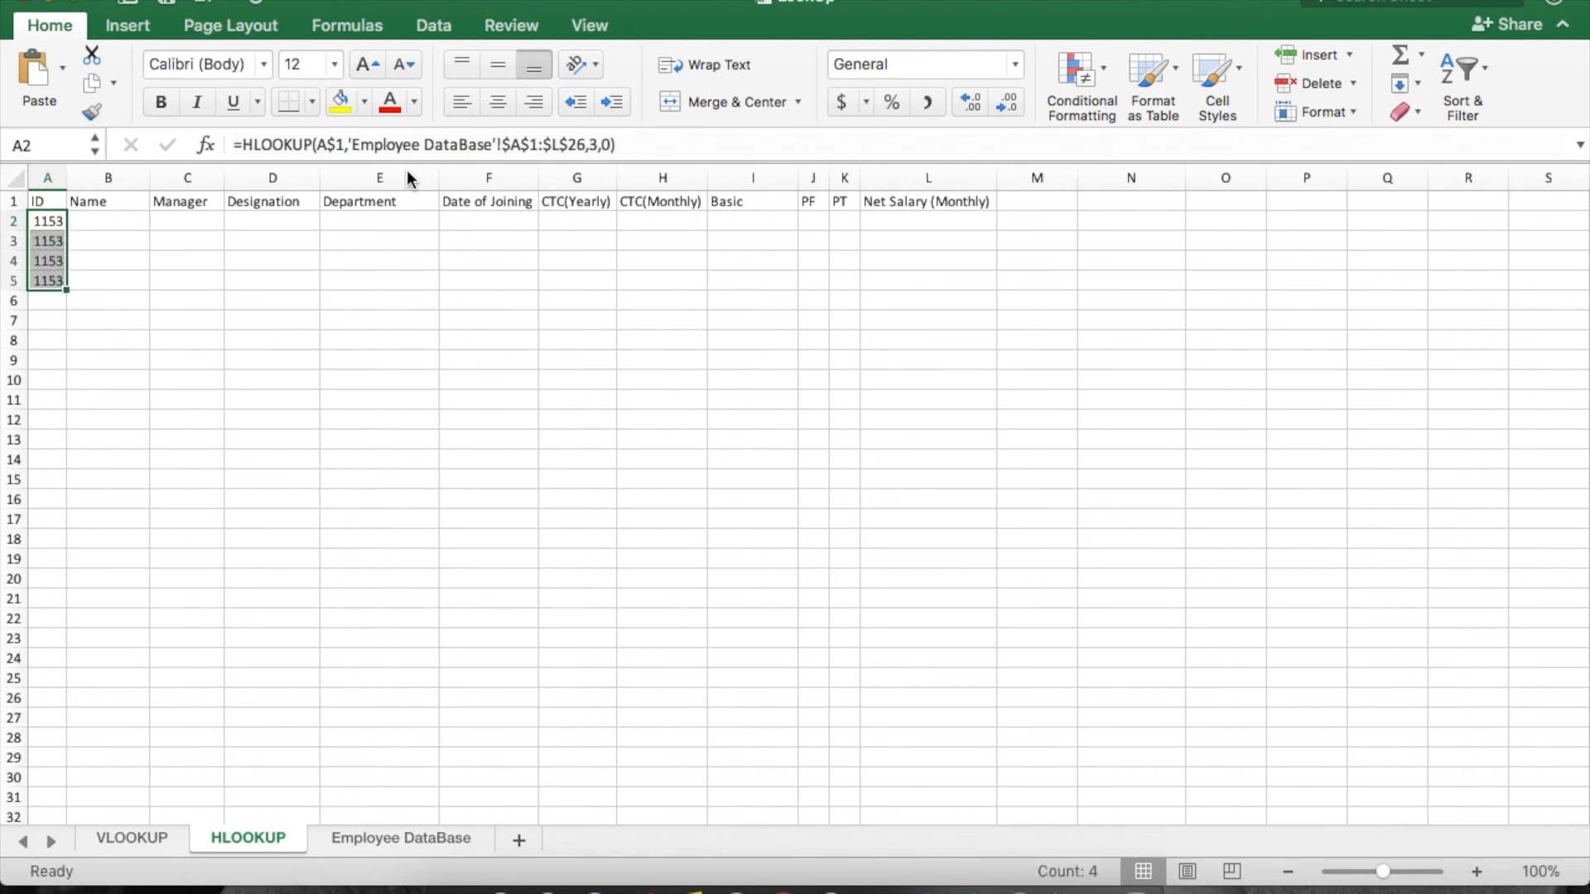
# Set the row index number to 4 in the HLOOKUP formula in A3.
pyautogui.press('Down')
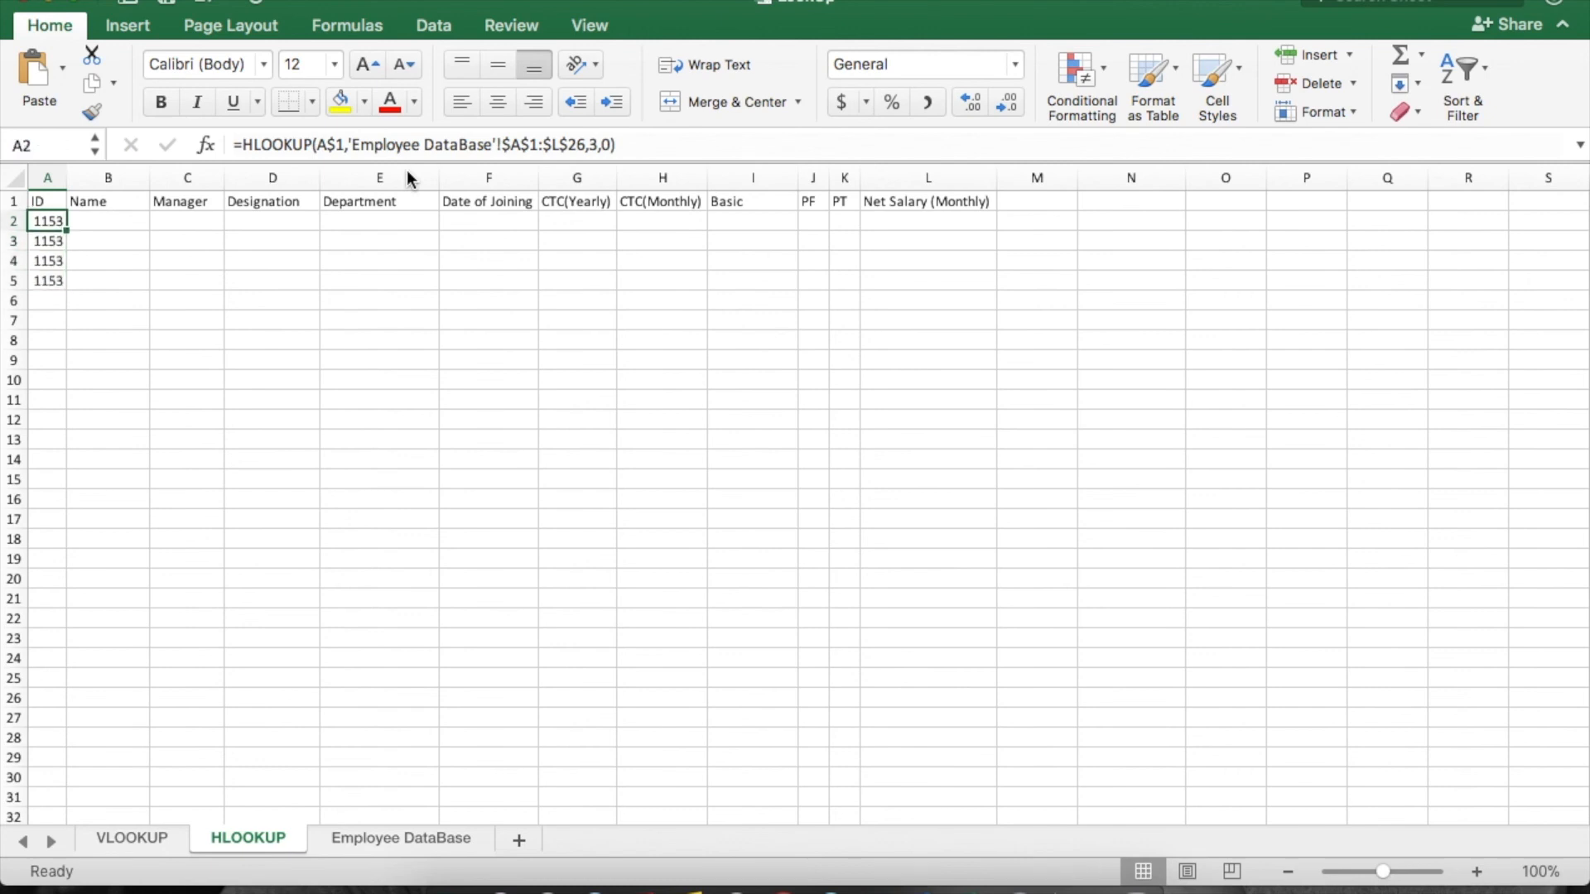
pyautogui.press('F2')
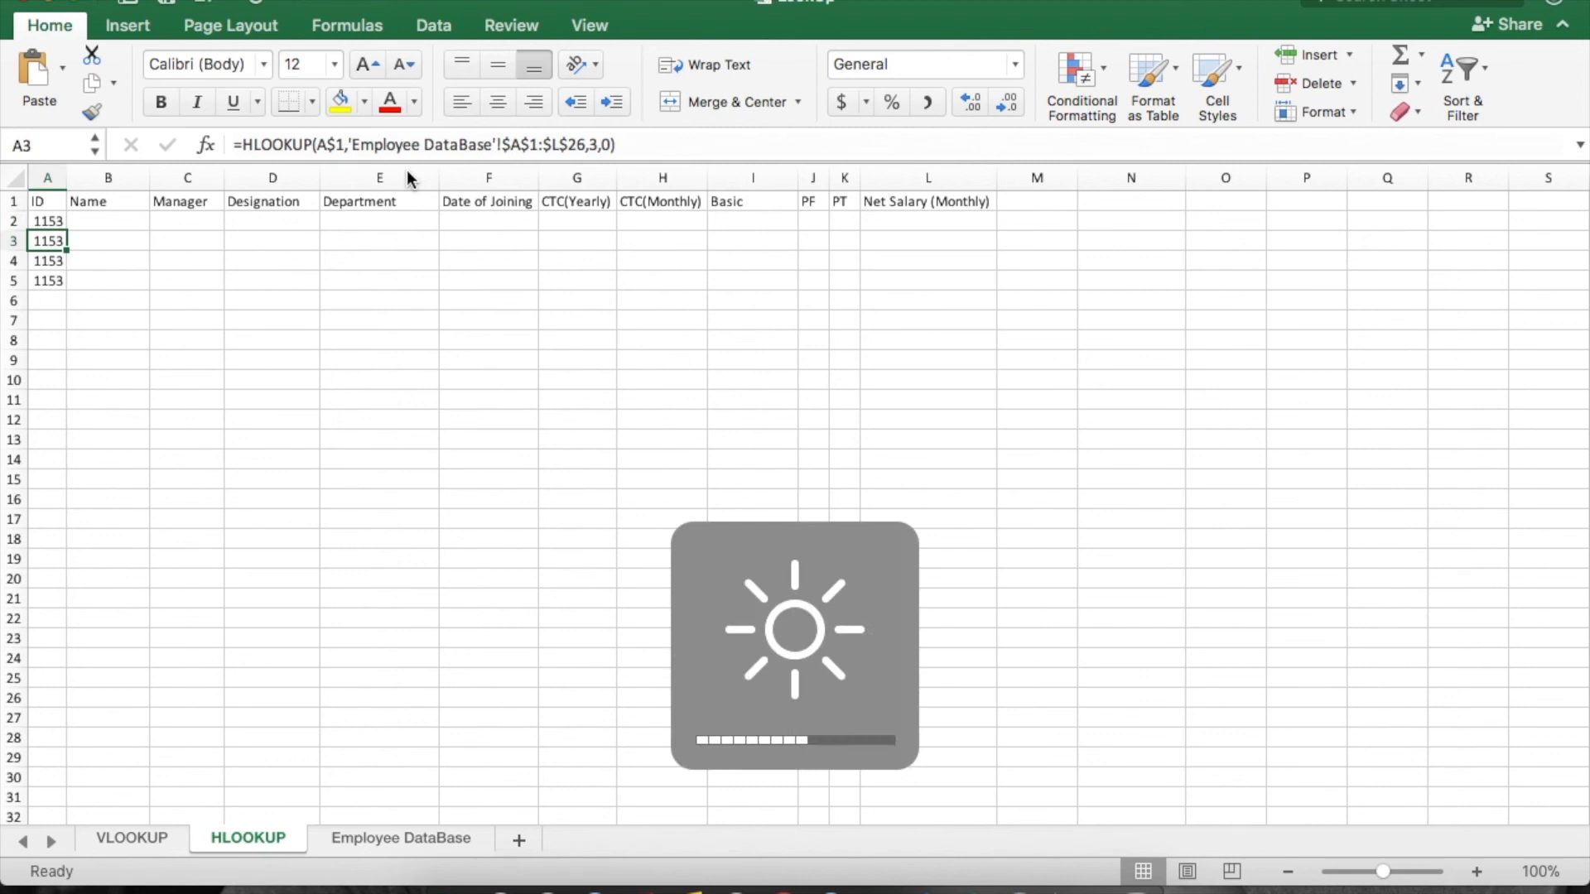
pyautogui.click(602, 144)
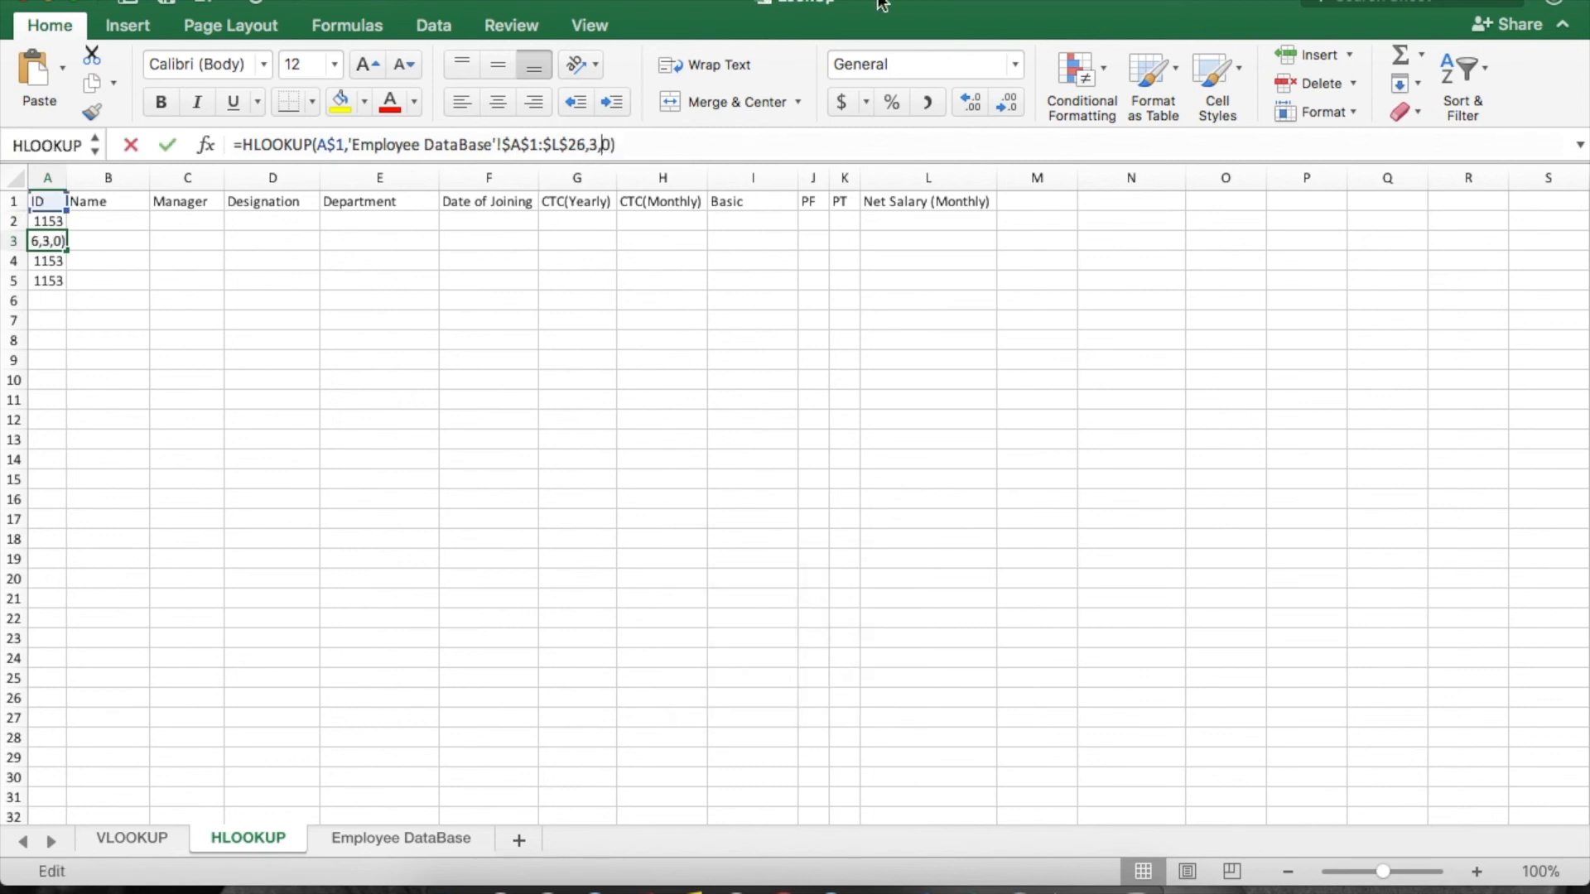
pyautogui.press('BackSpace')
pyautogui.write('4')
pyautogui.press('Return')
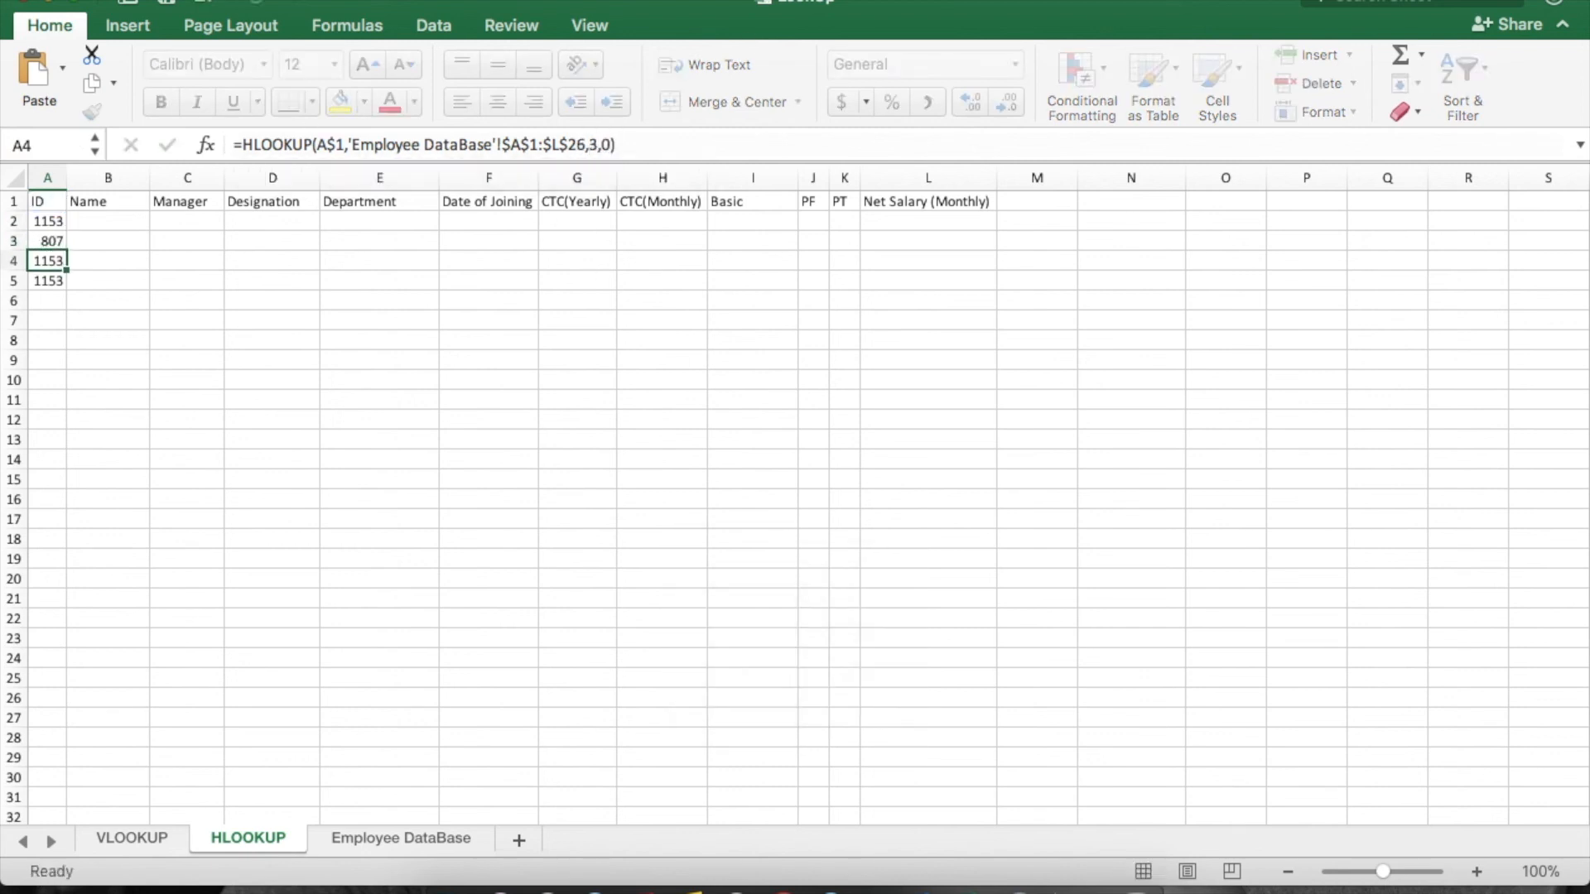
pyautogui.press('Up')
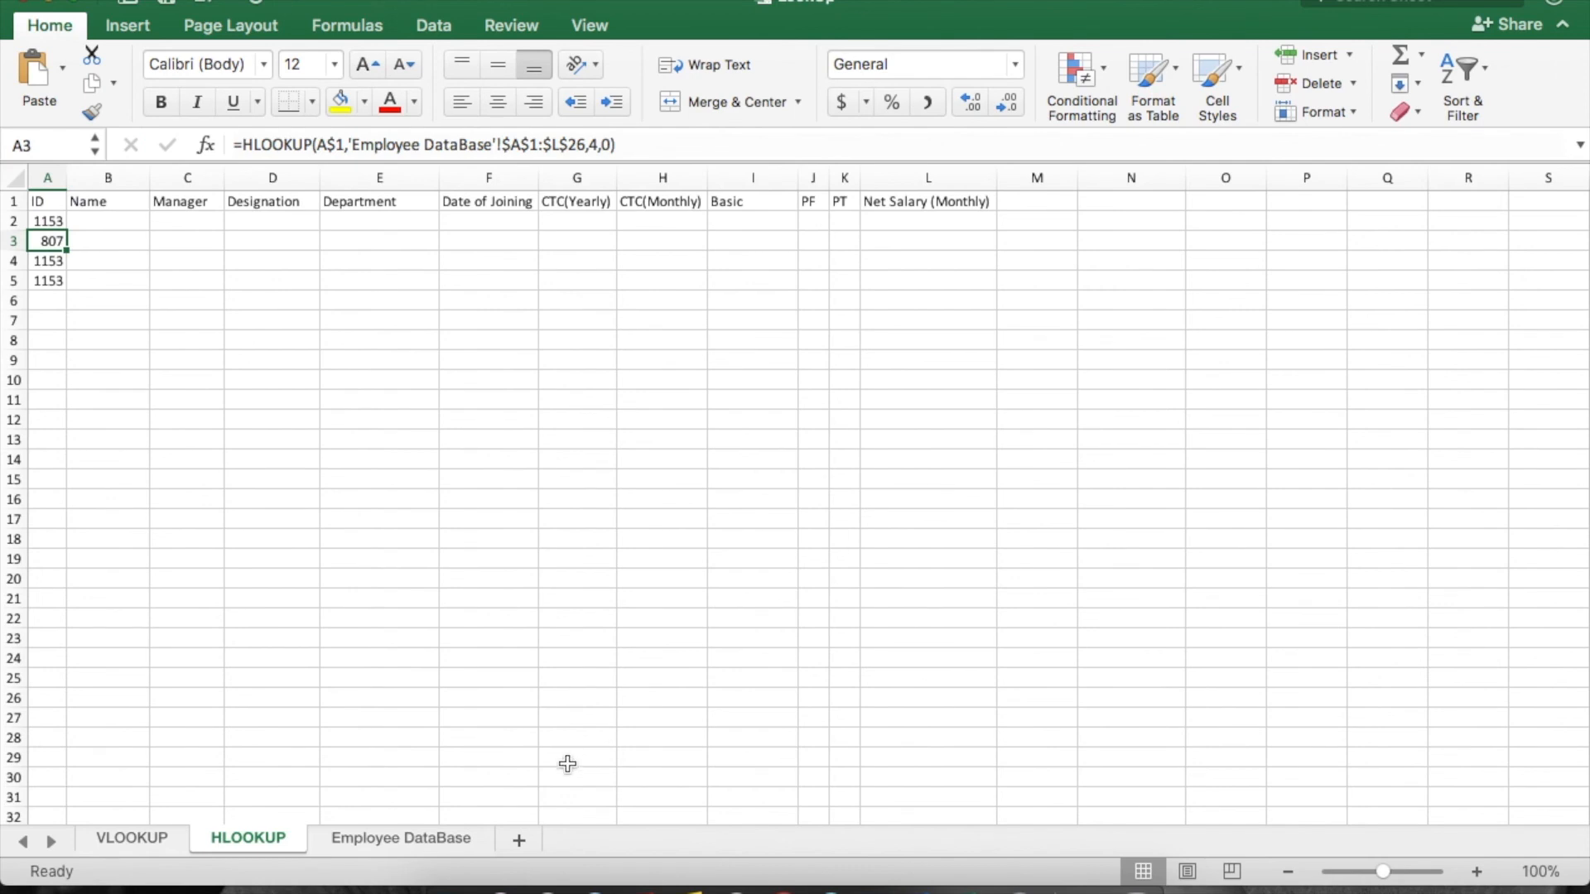
# Check the ID returned in A3 against row 4 of the Employee DataBase sheet and return to the HLOOKUP sheet.
pyautogui.click(401, 842)
pyautogui.click(60, 262)
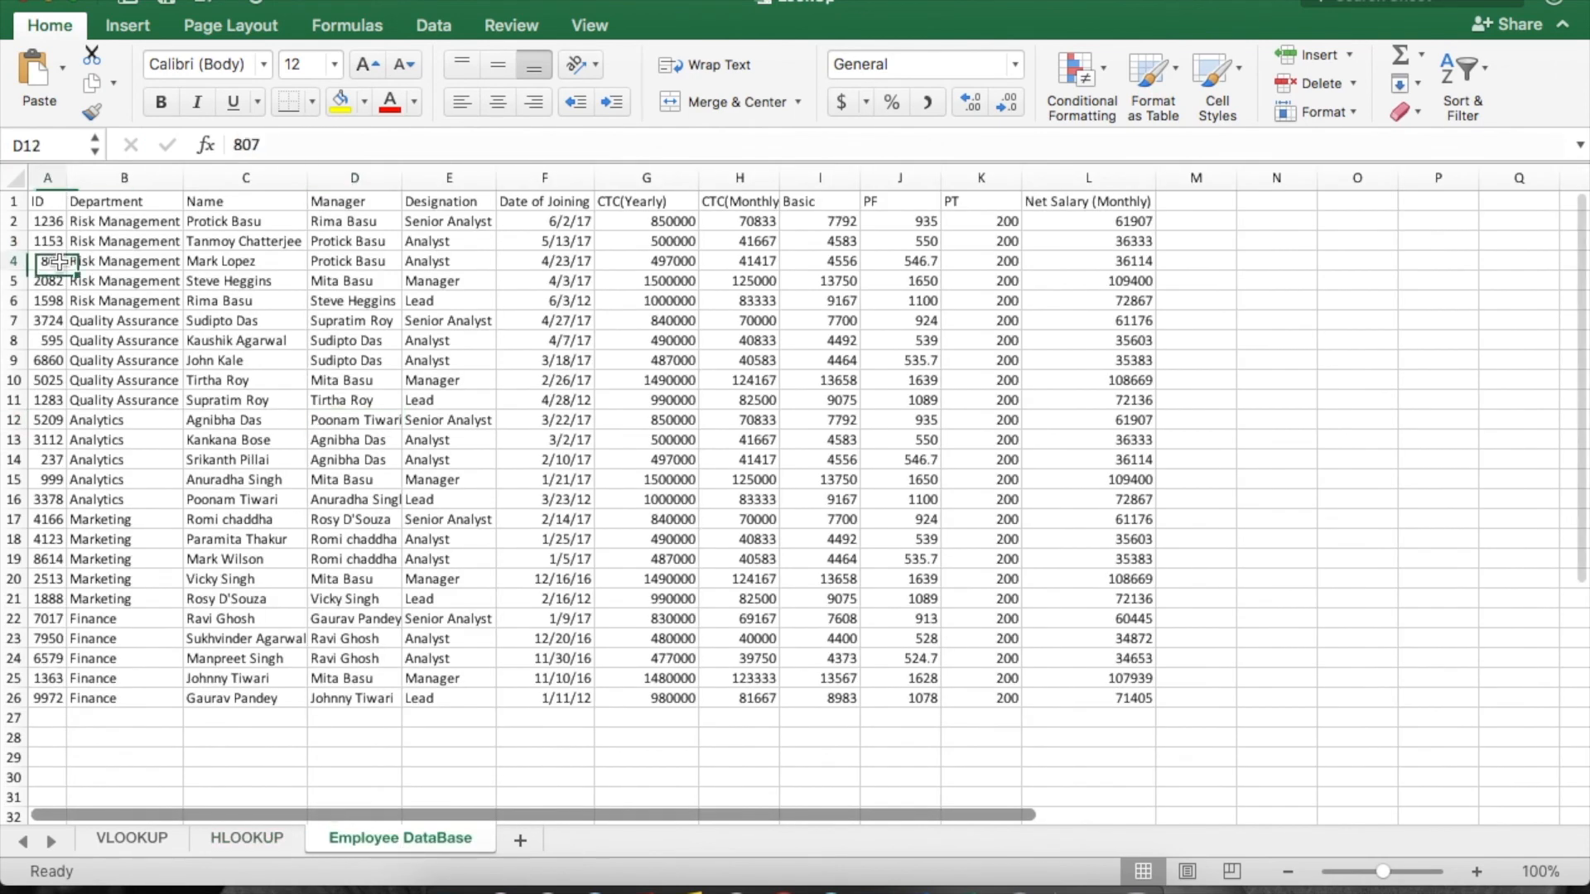
pyautogui.click(12, 263)
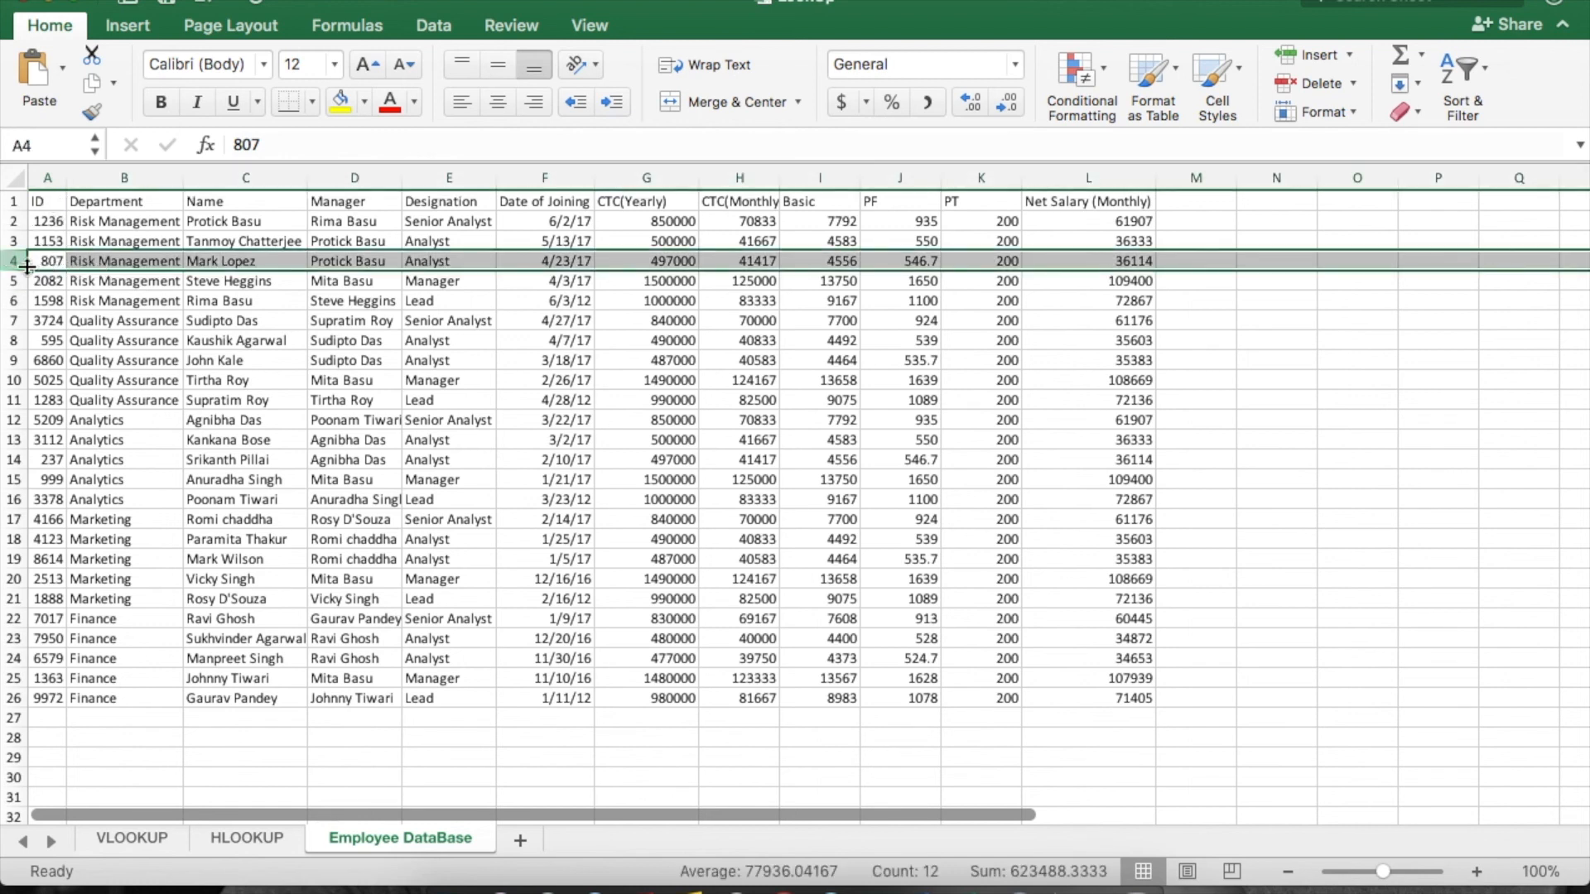
pyautogui.click(247, 838)
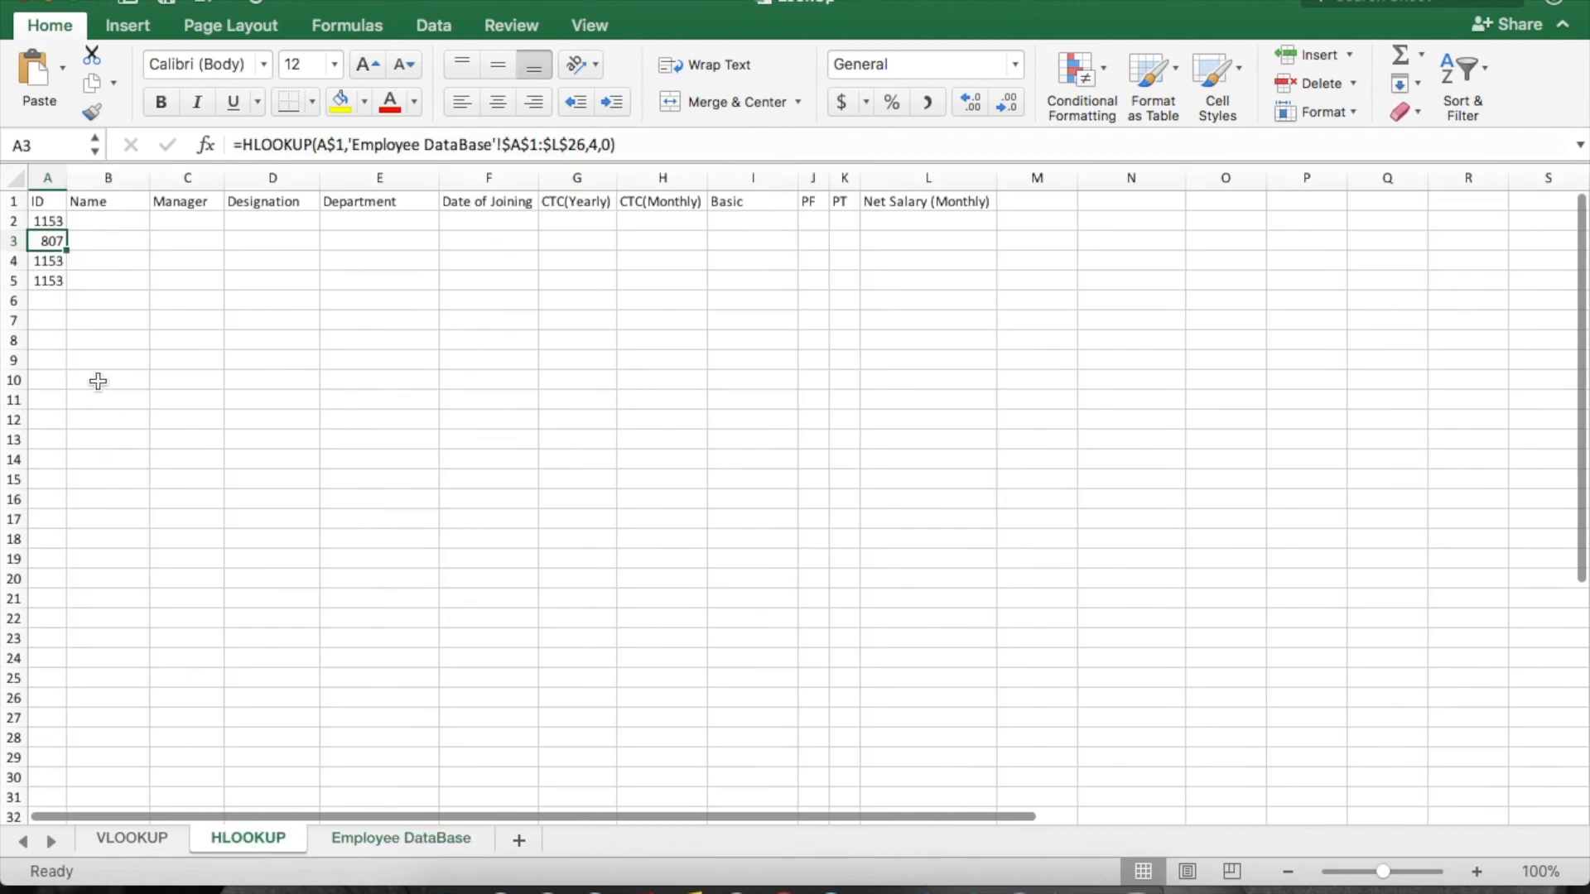
# Fill the HLOOKUP formula from A2 across to D2.
pyautogui.press('Up')
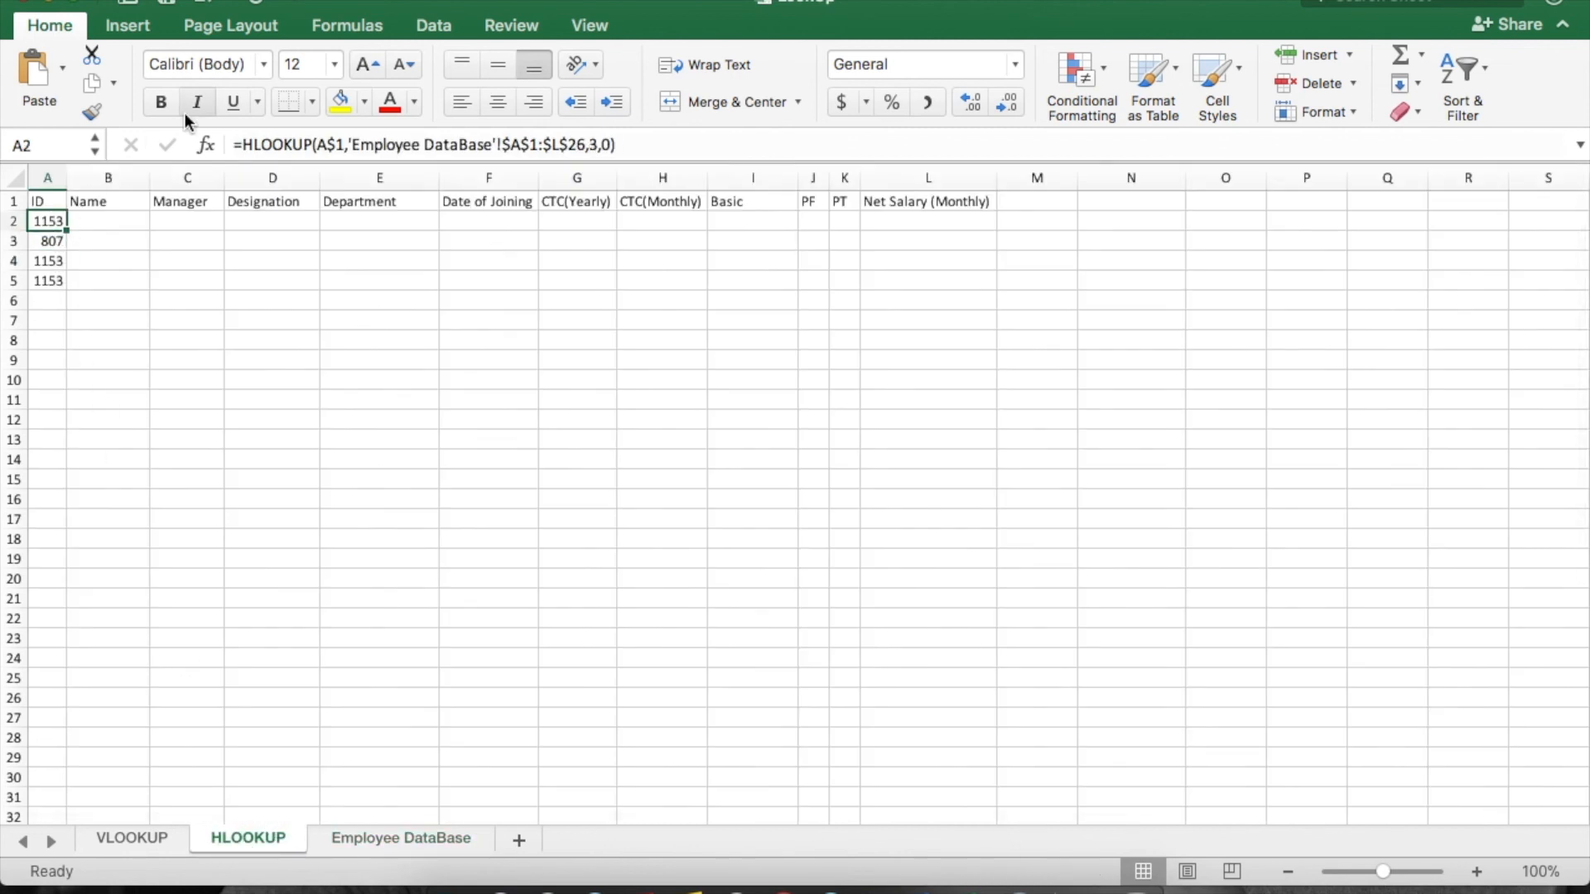
pyautogui.hotkey('shift', 'Right')
pyautogui.hotkey('shift', 'Right')
pyautogui.hotkey('shift', 'Right')
pyautogui.hotkey('ctrl', 'r')
# Examine how the lookup value reference adjusts in the copied formulas in B2:D2.
pyautogui.press('Right')
pyautogui.press('Right')
pyautogui.press('Right')
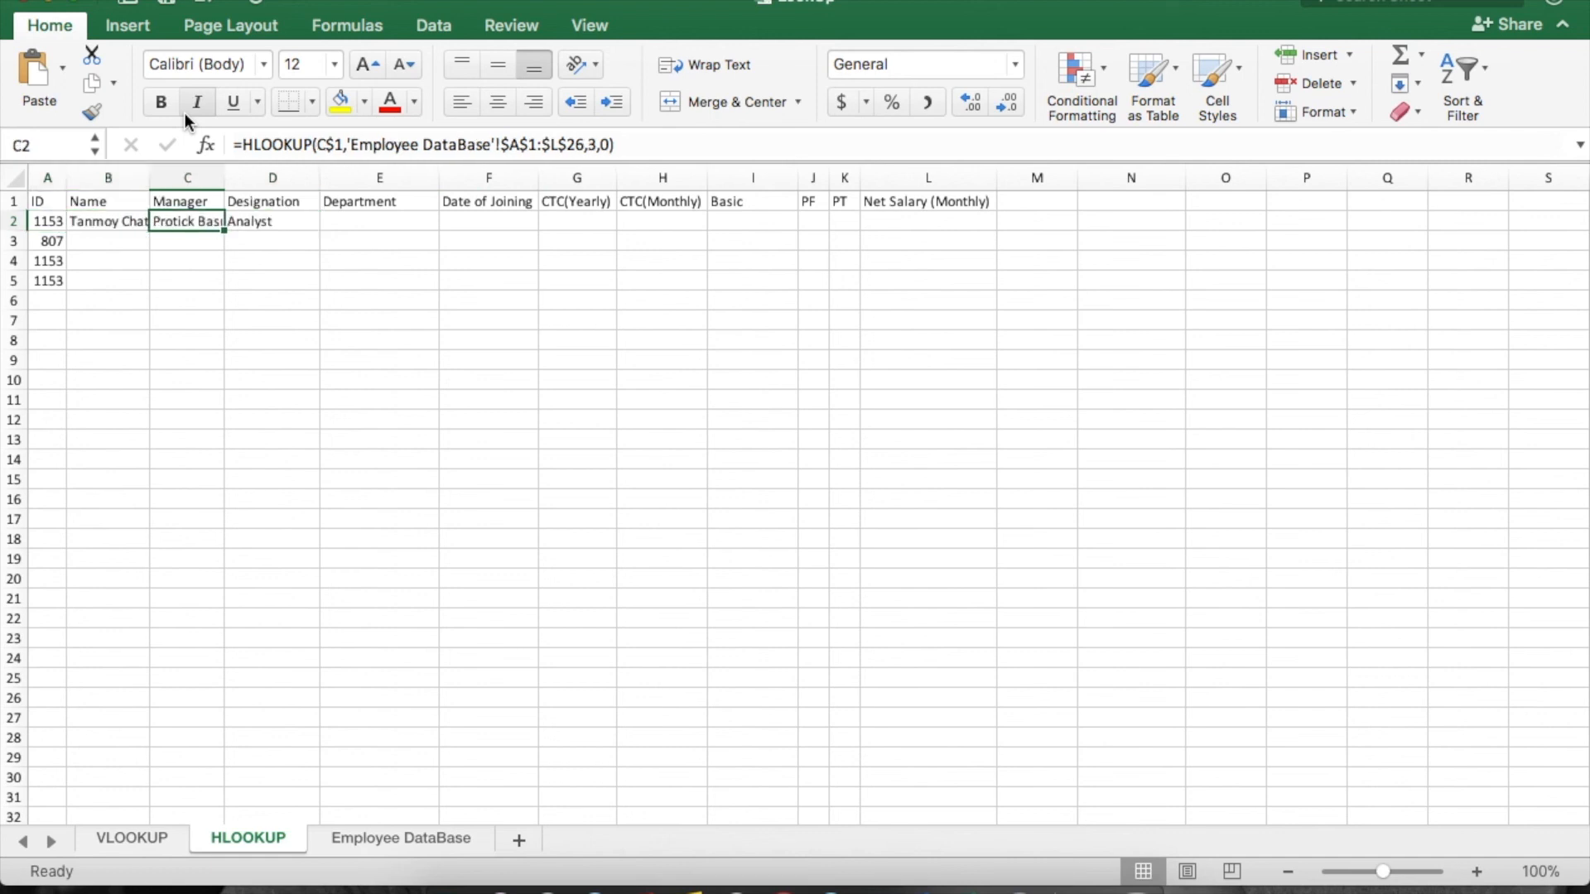
pyautogui.press('Right')
pyautogui.press('Left')
pyautogui.press('Left')
pyautogui.press('Left')
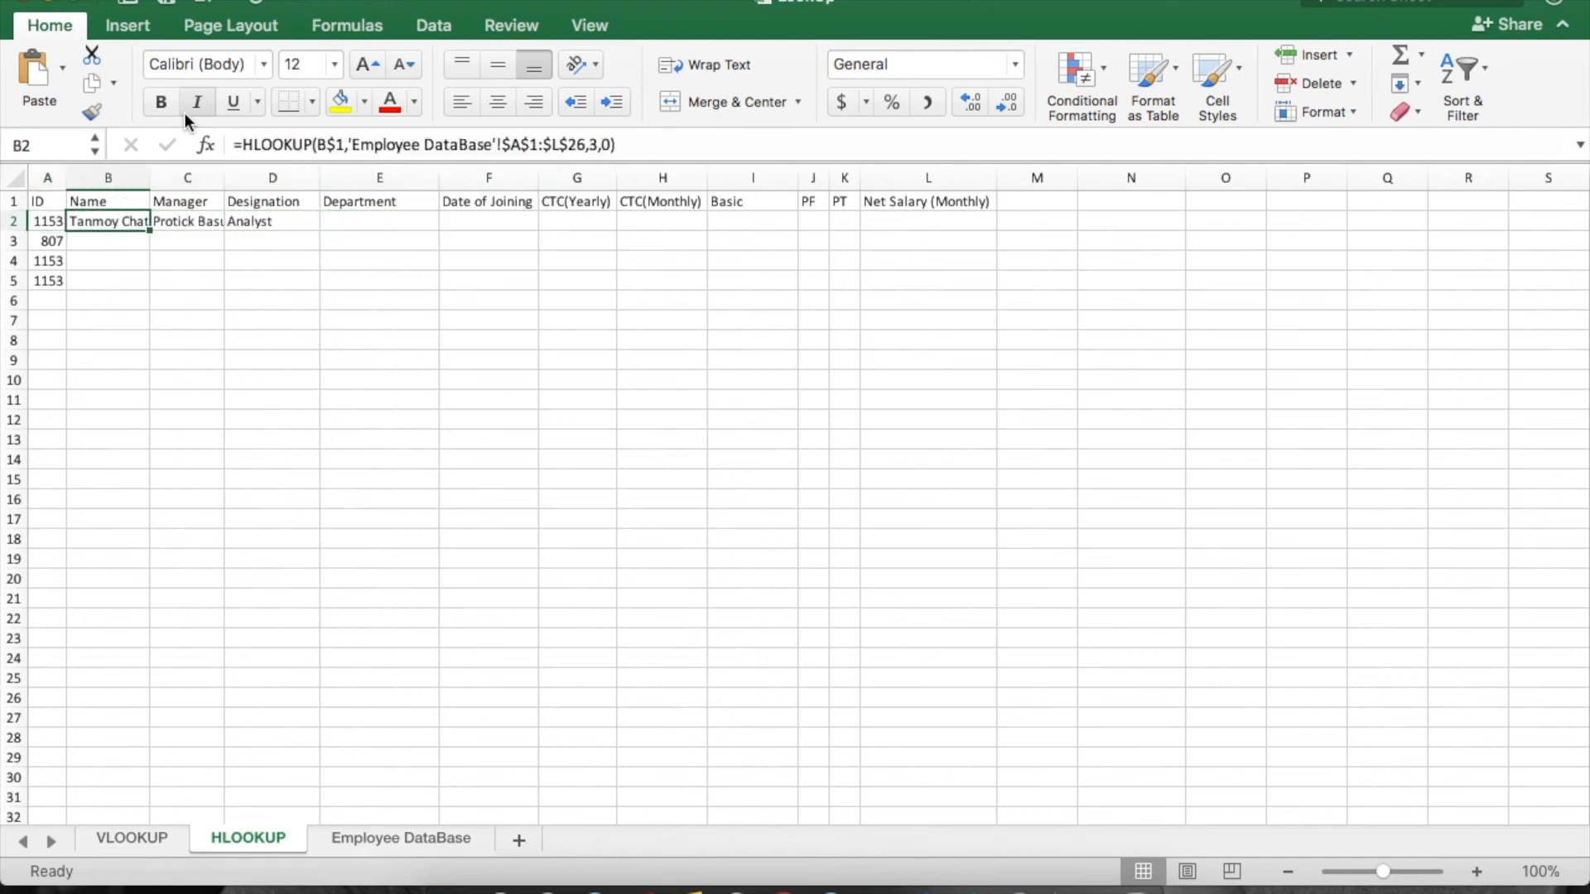
# Fill the HLOOKUP formula from A2 across row 2 through the Net Salary (Monthly) column in L2.
pyautogui.press('Left')
pyautogui.hotkey('shift', 'Right')
pyautogui.hotkey('shift', 'Right')
pyautogui.hotkey('shift', 'Right')
pyautogui.hotkey('shift', 'Right')
pyautogui.hotkey('shift', 'Right')
pyautogui.hotkey('shift', 'Right')
pyautogui.hotkey('shift', 'Right')
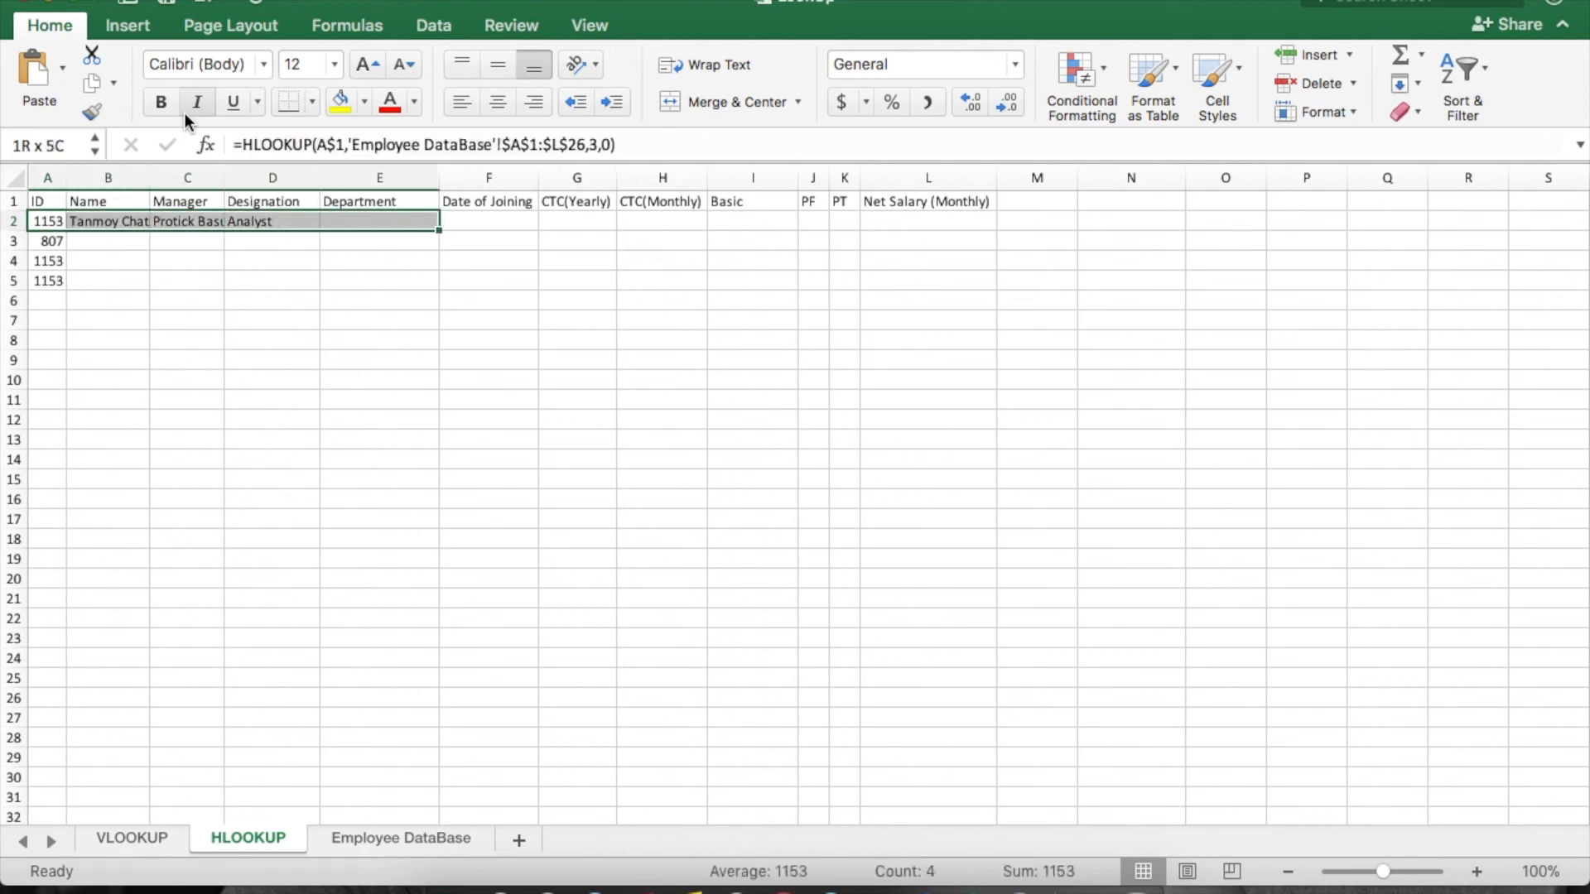
pyautogui.hotkey('shift', 'Right')
pyautogui.hotkey('shift', 'Right')
pyautogui.hotkey('shift', 'Right')
pyautogui.hotkey('shift', 'Right')
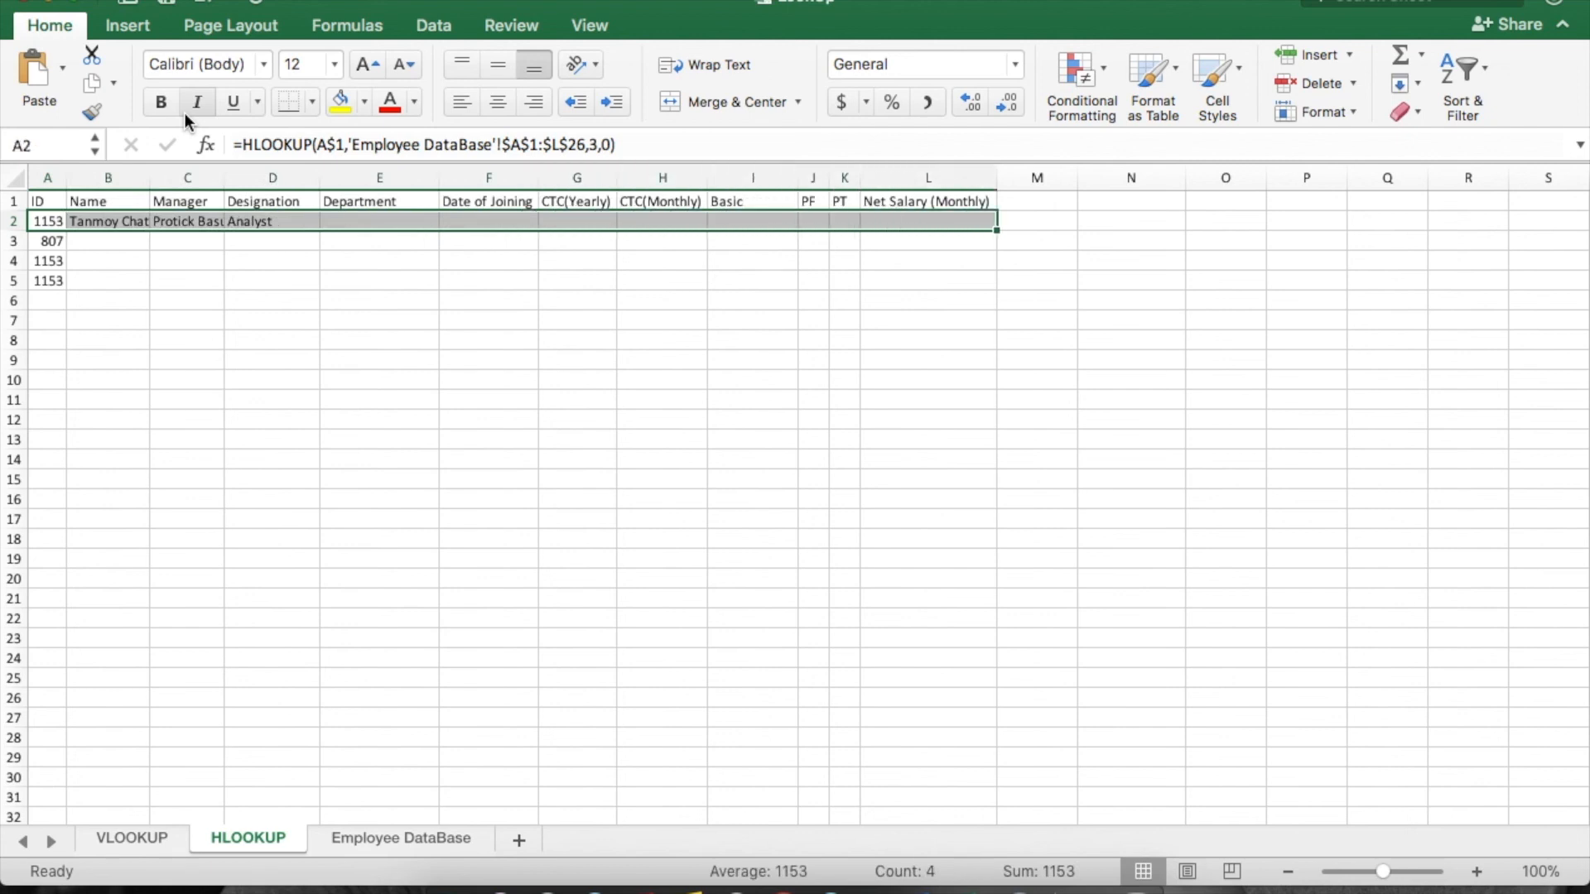
pyautogui.hotkey('ctrl', 'r')
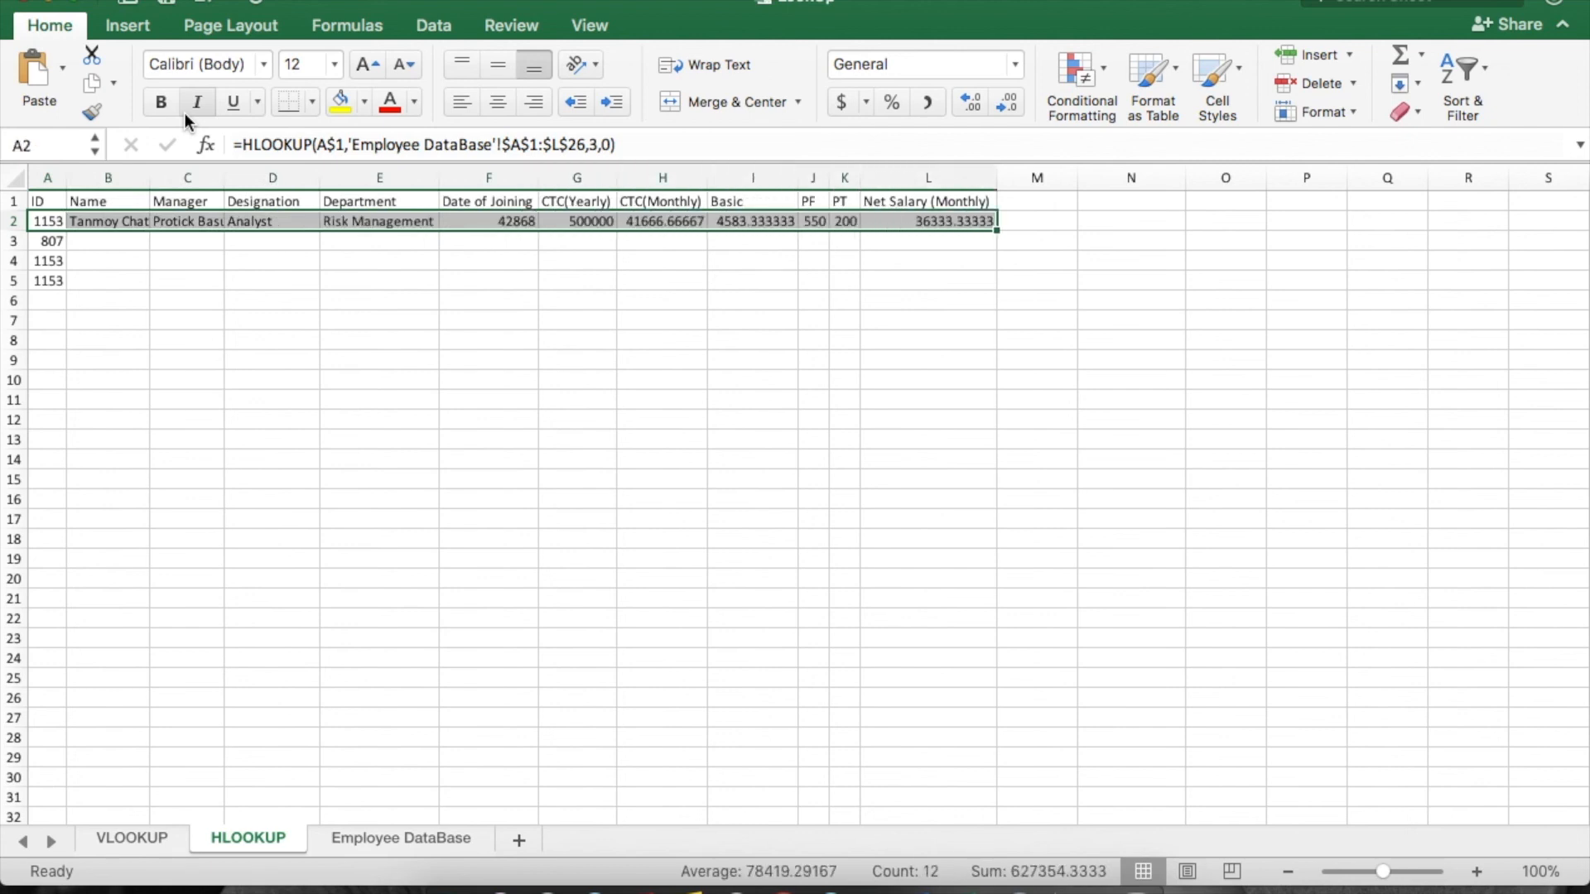
# Fill A3's HLOOKUP formula, with row index number 4, across row 3 through L3.
pyautogui.hotkey('shift', 'Left')
pyautogui.hotkey('shift', 'Left')
pyautogui.hotkey('shift', 'Left')
pyautogui.hotkey('shift', 'Left')
pyautogui.hotkey('shift', 'Left')
pyautogui.hotkey('shift', 'Left')
pyautogui.hotkey('shift', 'Left')
pyautogui.hotkey('shift', 'Left')
pyautogui.hotkey('shift', 'Left')
pyautogui.hotkey('shift', 'Left')
pyautogui.hotkey('shift', 'Left')
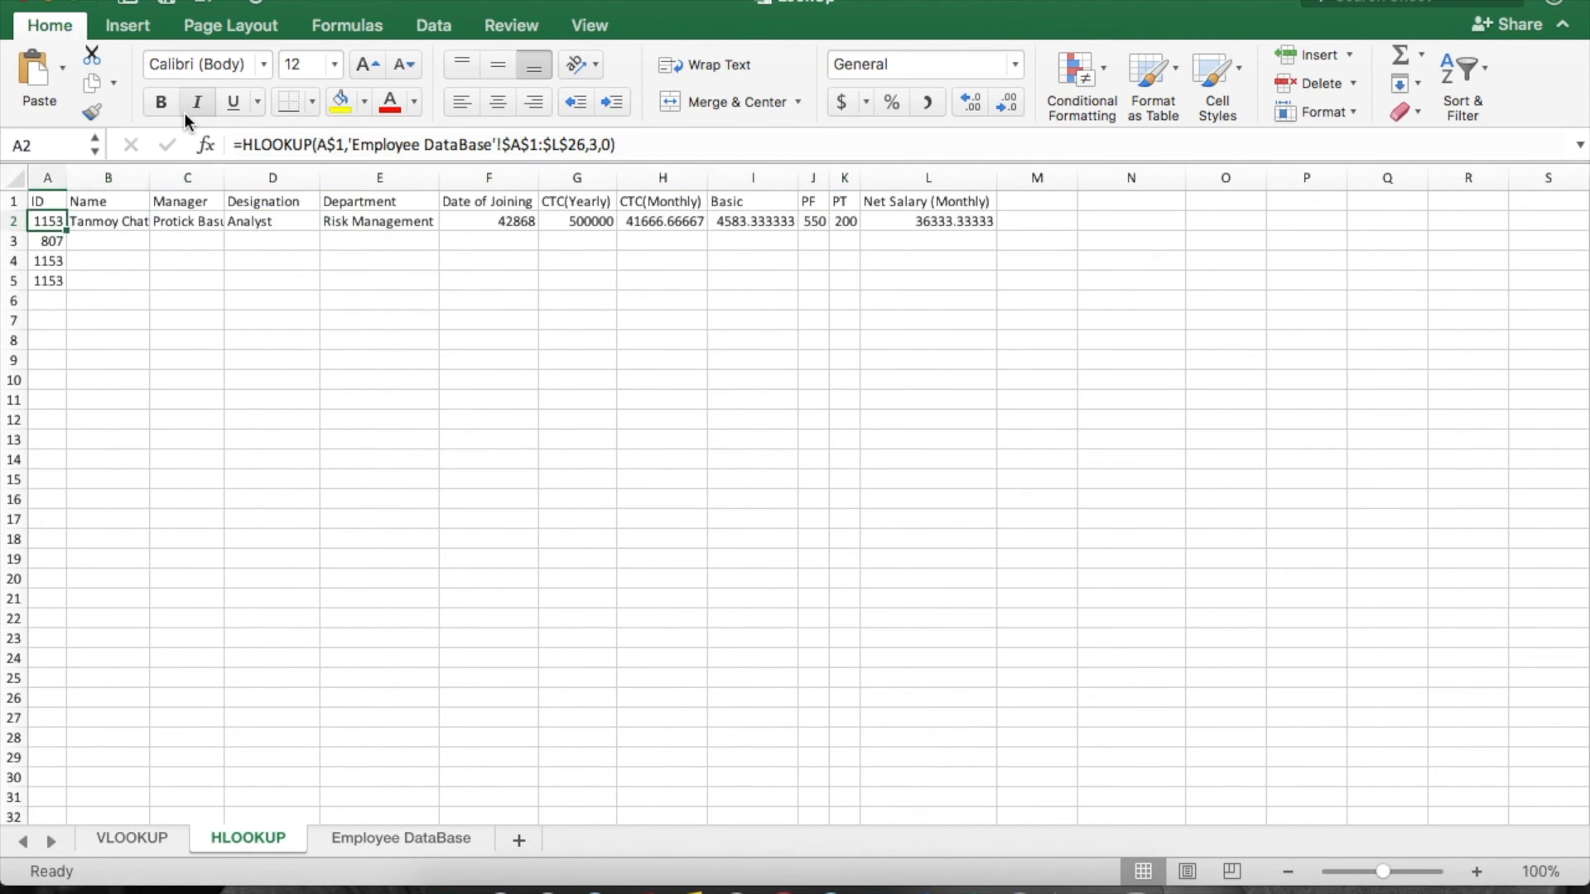
pyautogui.hotkey('shift', 'Down')
pyautogui.hotkey('shift', 'Right')
pyautogui.hotkey('shift', 'Right')
pyautogui.hotkey('shift', 'Right')
pyautogui.hotkey('shift', 'Right')
pyautogui.hotkey('shift', 'Right')
pyautogui.hotkey('shift', 'Right')
pyautogui.hotkey('shift', 'Right')
pyautogui.hotkey('shift', 'Right')
pyautogui.hotkey('shift', 'Right')
pyautogui.hotkey('shift', 'Right')
pyautogui.hotkey('shift', 'Right')
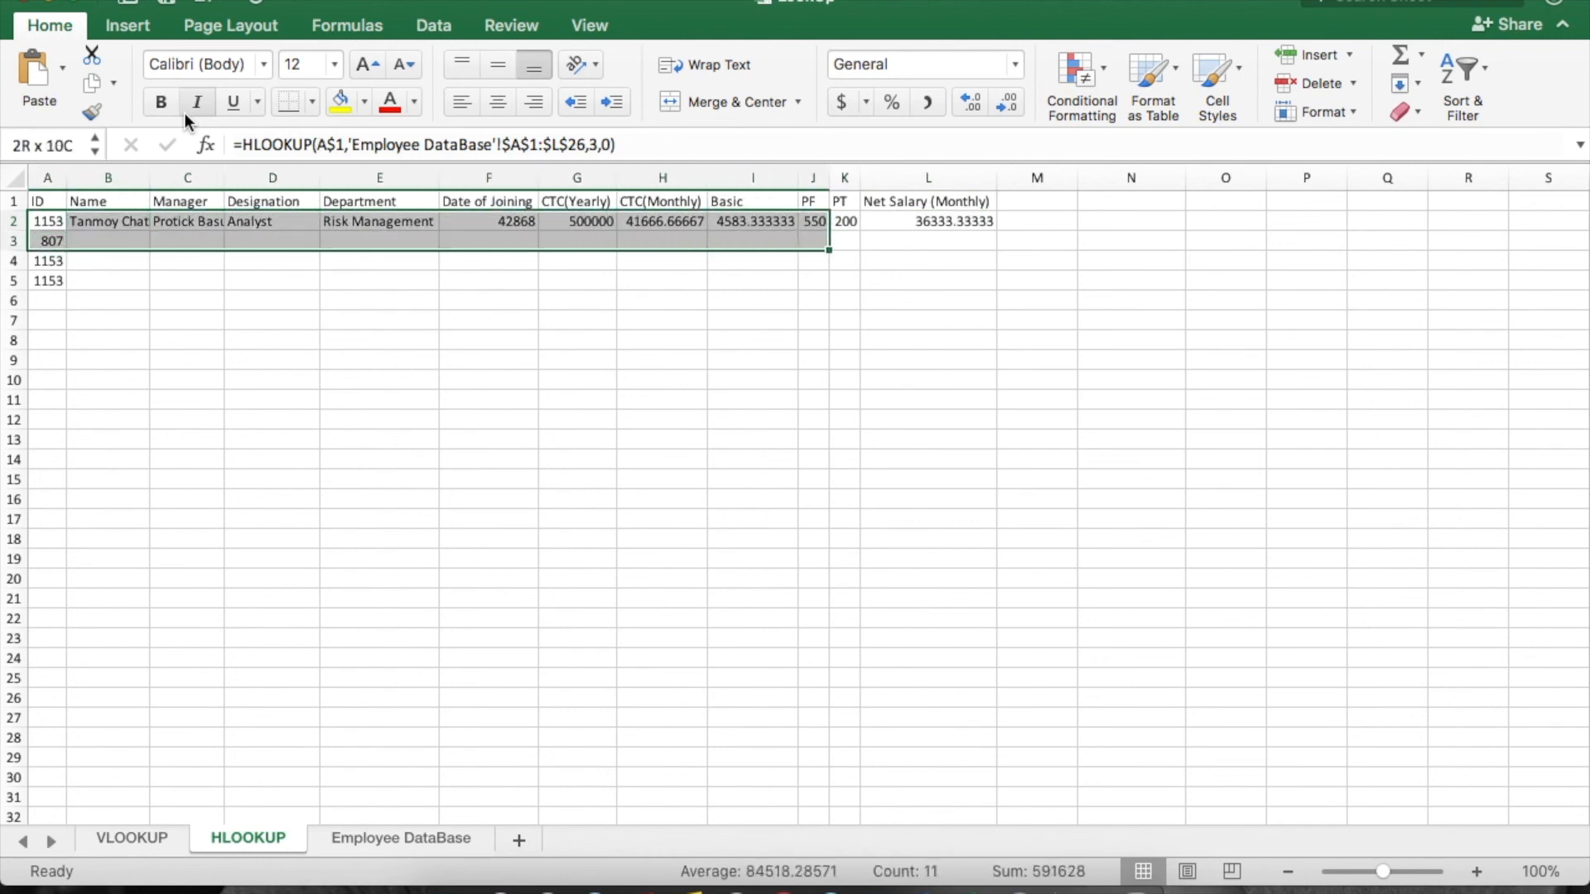
pyautogui.hotkey('ctrl', 'd')
# Examine the copied HLOOKUP formulas across row 3 and review the row index numbers used in A3 and A2.
pyautogui.press('Down')
pyautogui.press('Right')
pyautogui.press('Right')
pyautogui.press('Right')
pyautogui.press('Right')
pyautogui.press('Right')
pyautogui.press('Right')
pyautogui.press('Right')
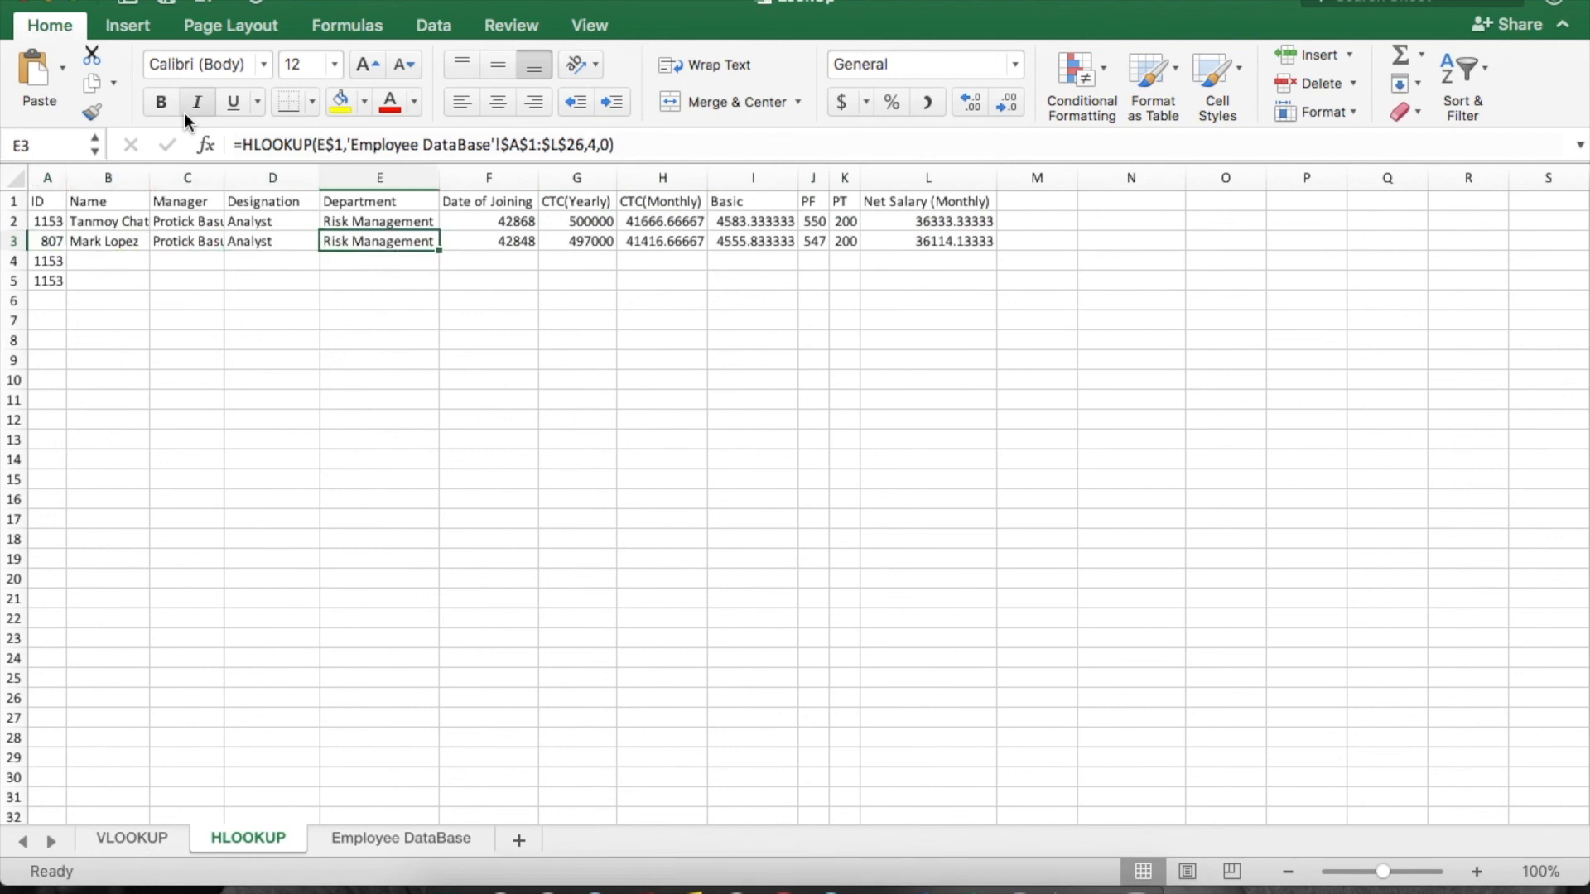
pyautogui.press('Right')
pyautogui.press('Right')
pyautogui.press('Right')
pyautogui.press('Right')
pyautogui.press('Left')
pyautogui.press('Left')
pyautogui.press('Left')
pyautogui.press('Left')
pyautogui.press('Left')
pyautogui.press('Left')
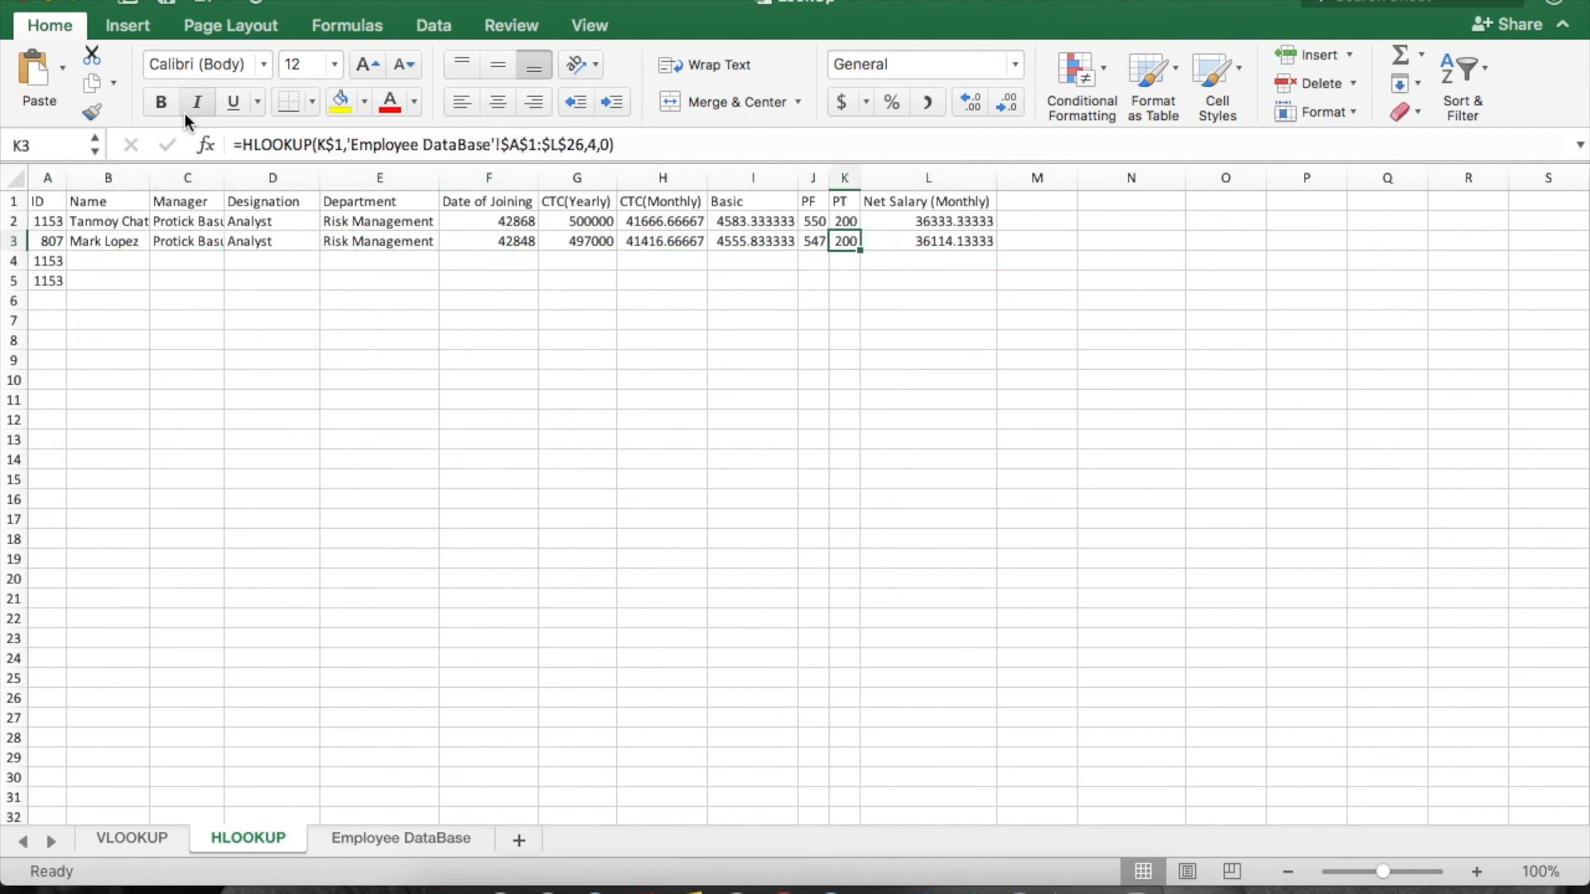
pyautogui.press('Left')
pyautogui.press('Left')
pyautogui.press('Left')
pyautogui.press('Left')
pyautogui.press('Left')
pyautogui.press('Right')
pyautogui.press('Right')
pyautogui.press('Right')
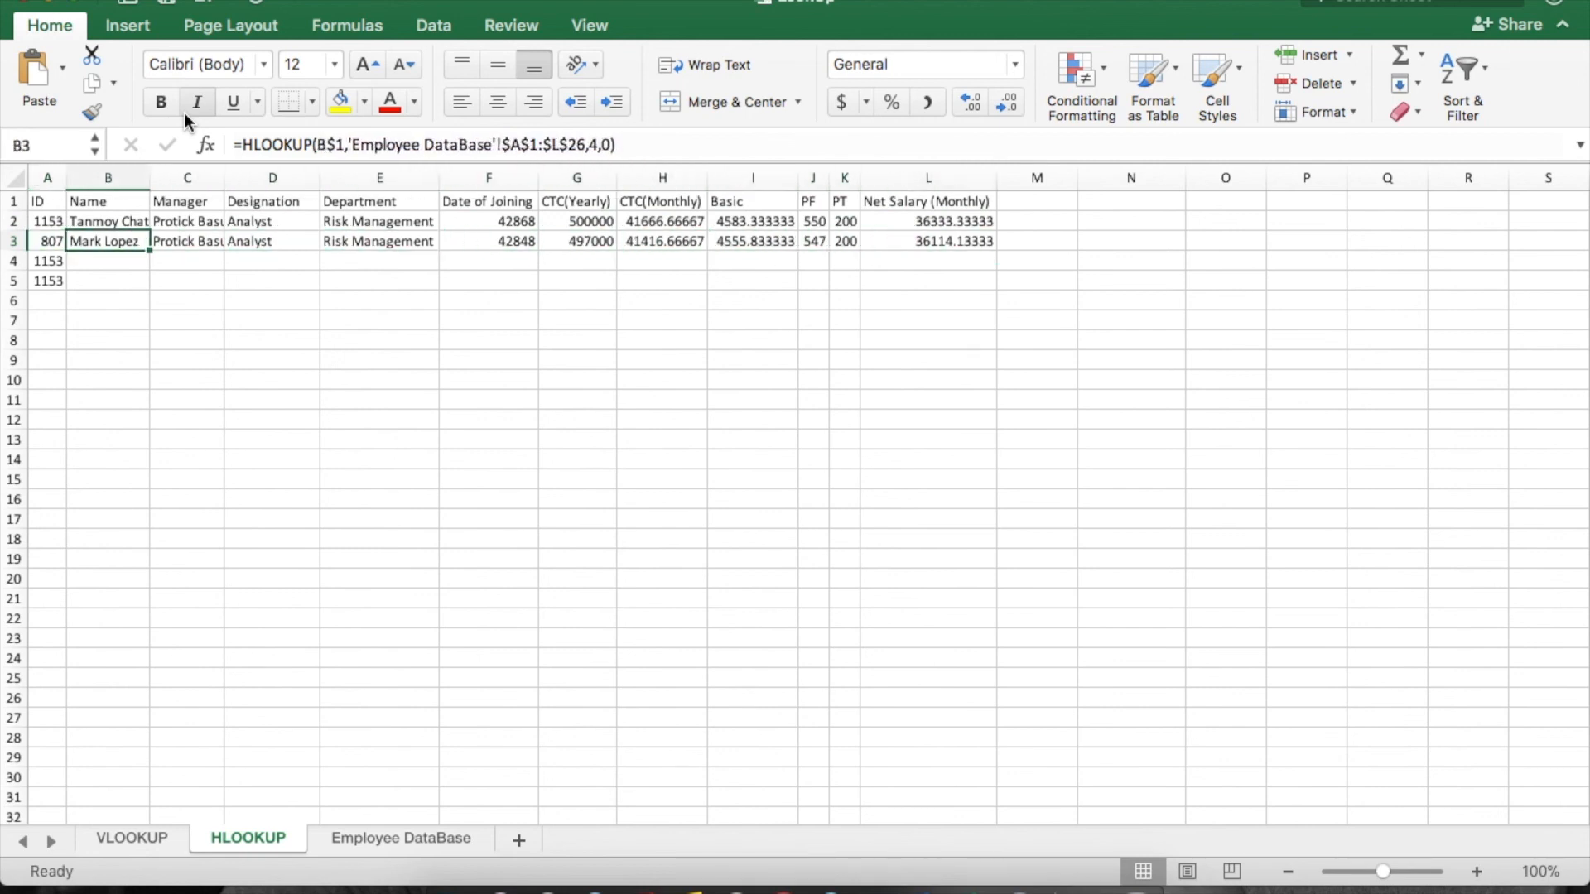
pyautogui.press('Left')
pyautogui.press('Left')
pyautogui.press('Left')
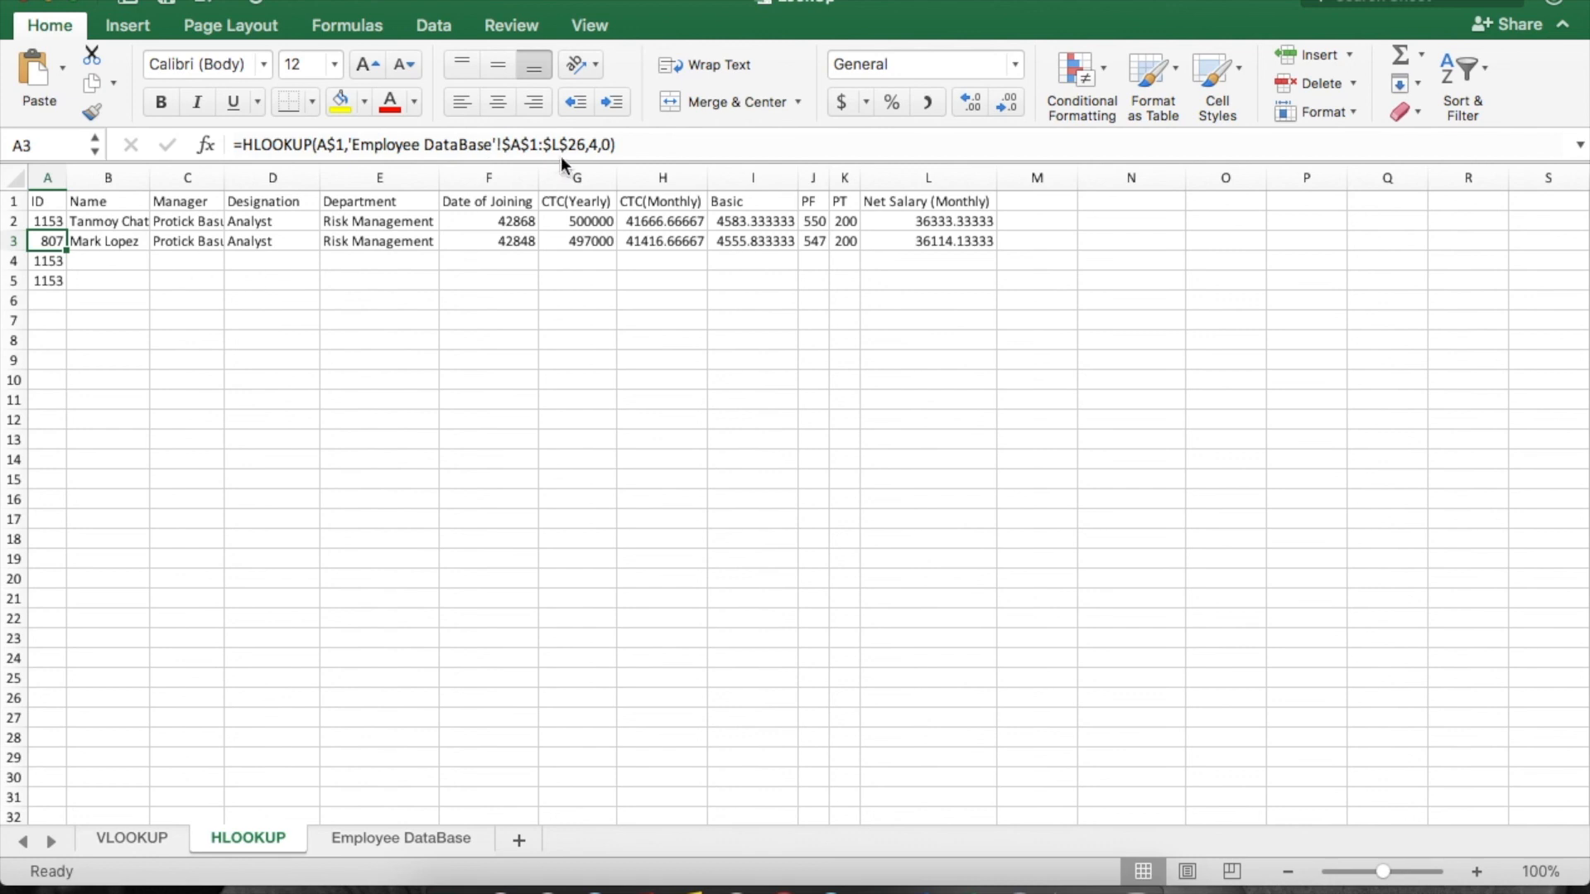
pyautogui.click(598, 146)
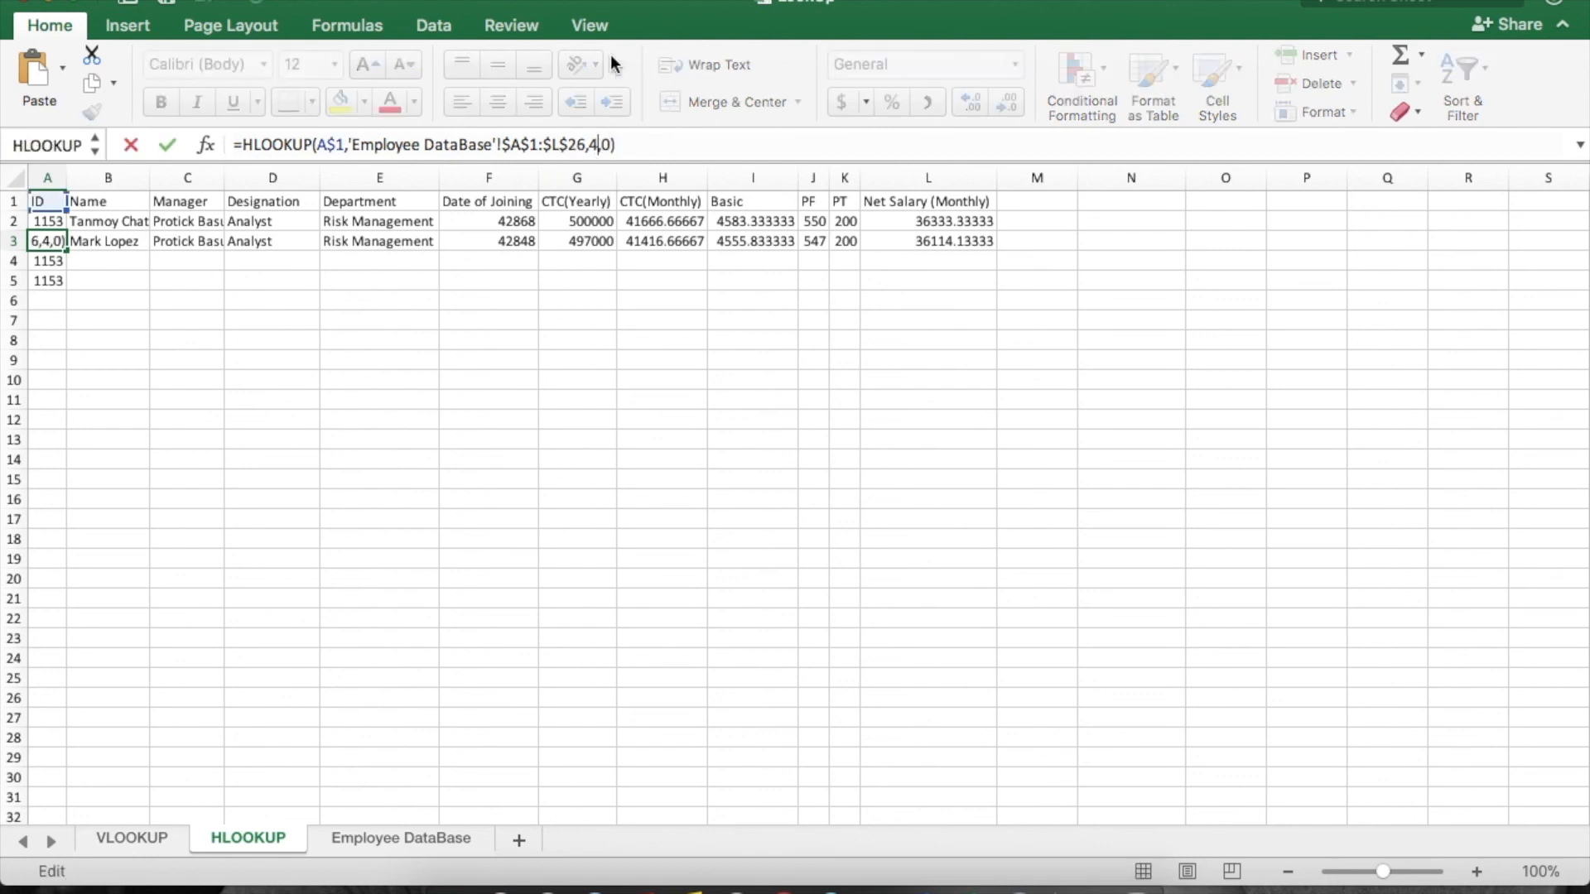
pyautogui.press('Return')
pyautogui.press('Up')
pyautogui.press('Up')
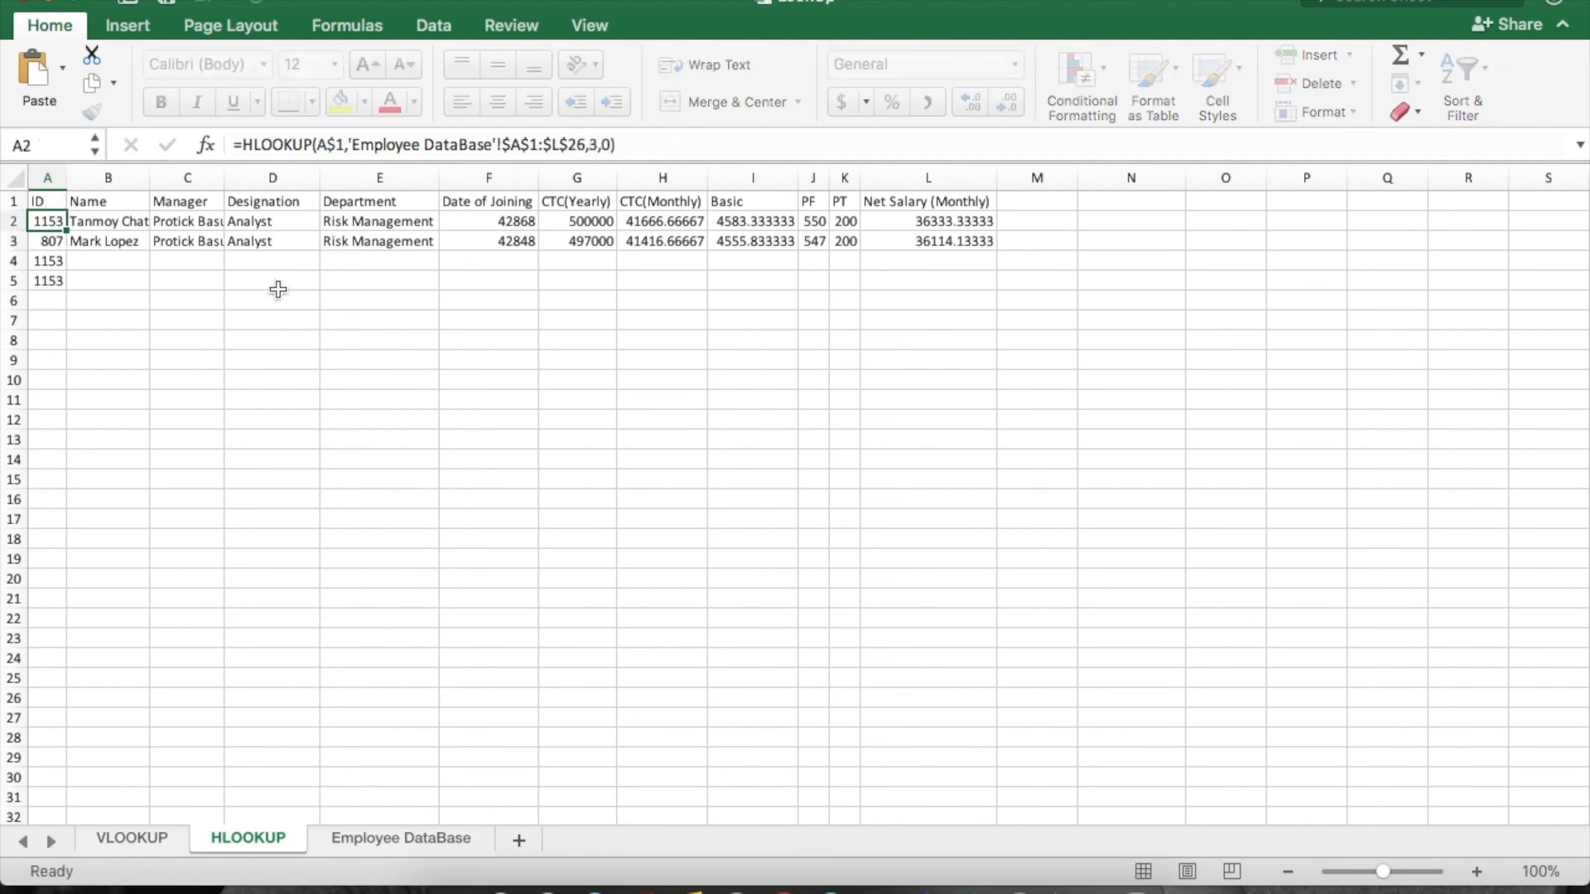
pyautogui.hotkey('shift', 'Down')
pyautogui.hotkey('shift', 'Down')
pyautogui.hotkey('shift', 'Down')
pyautogui.press('Down')
pyautogui.press('Down')
pyautogui.press('Down')
pyautogui.press('Up')
pyautogui.hotkey('shift', 'Down')
pyautogui.hotkey('shift', 'Down')
pyautogui.hotkey('shift', 'Down')
pyautogui.hotkey('shift', 'Right')
pyautogui.hotkey('shift', 'Right')
pyautogui.hotkey('shift', 'Right')
pyautogui.hotkey('shift', 'Right')
pyautogui.hotkey('shift', 'Right')
pyautogui.hotkey('shift', 'Right')
pyautogui.hotkey('shift', 'Right')
pyautogui.hotkey('shift', 'Right')
pyautogui.hotkey('shift', 'Right')
pyautogui.hotkey('shift', 'Right')
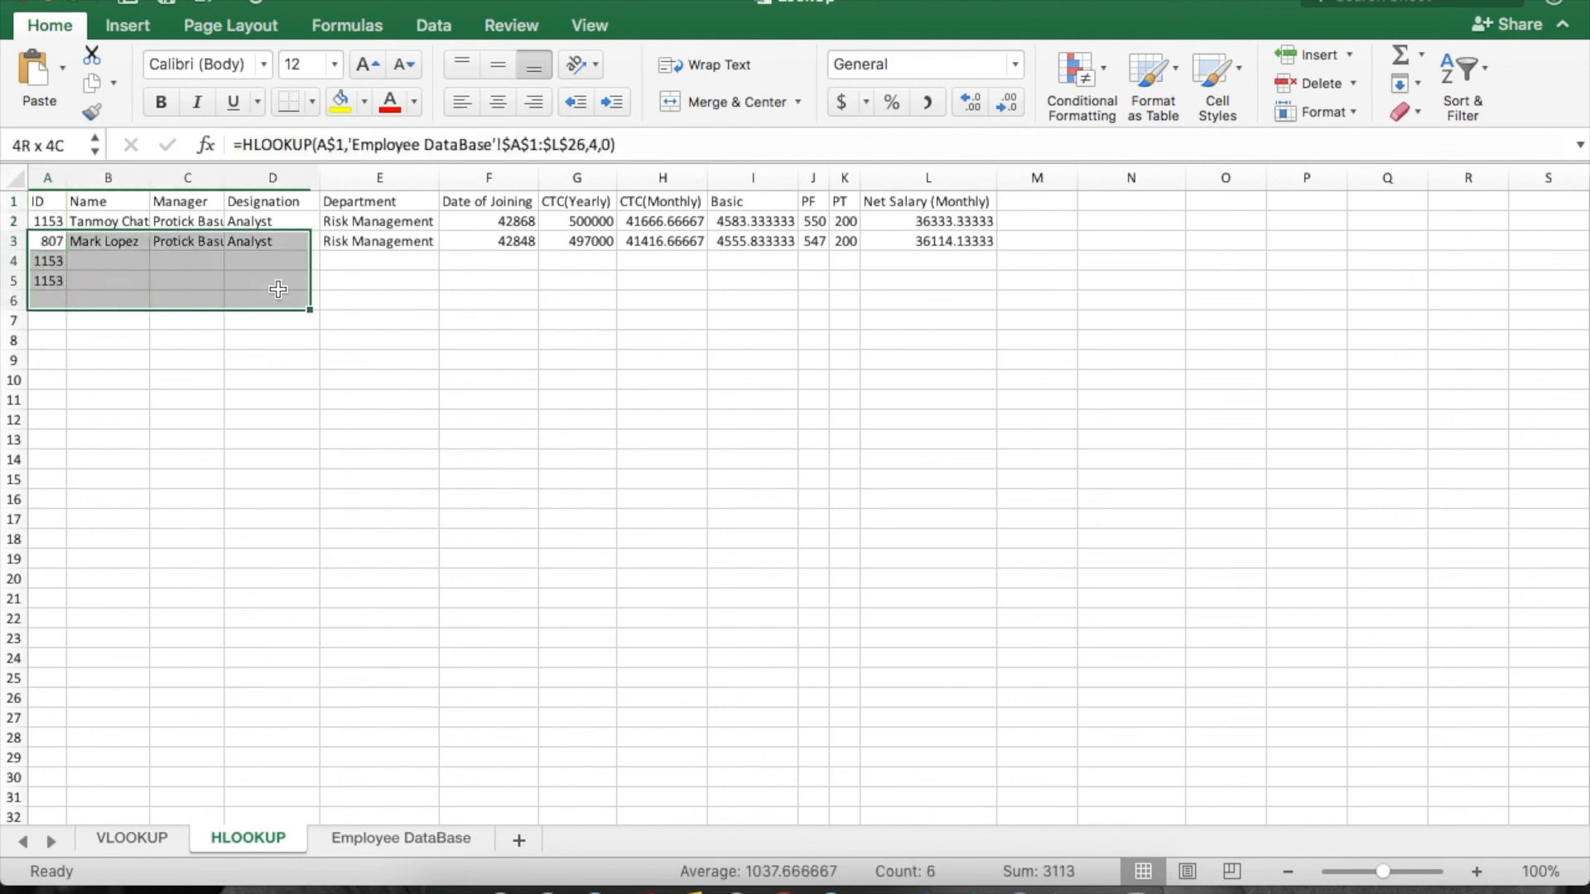
pyautogui.hotkey('shift', 'Right')
# Set the row index number to 5 in the HLOOKUP formula in A4.
pyautogui.press('Down')
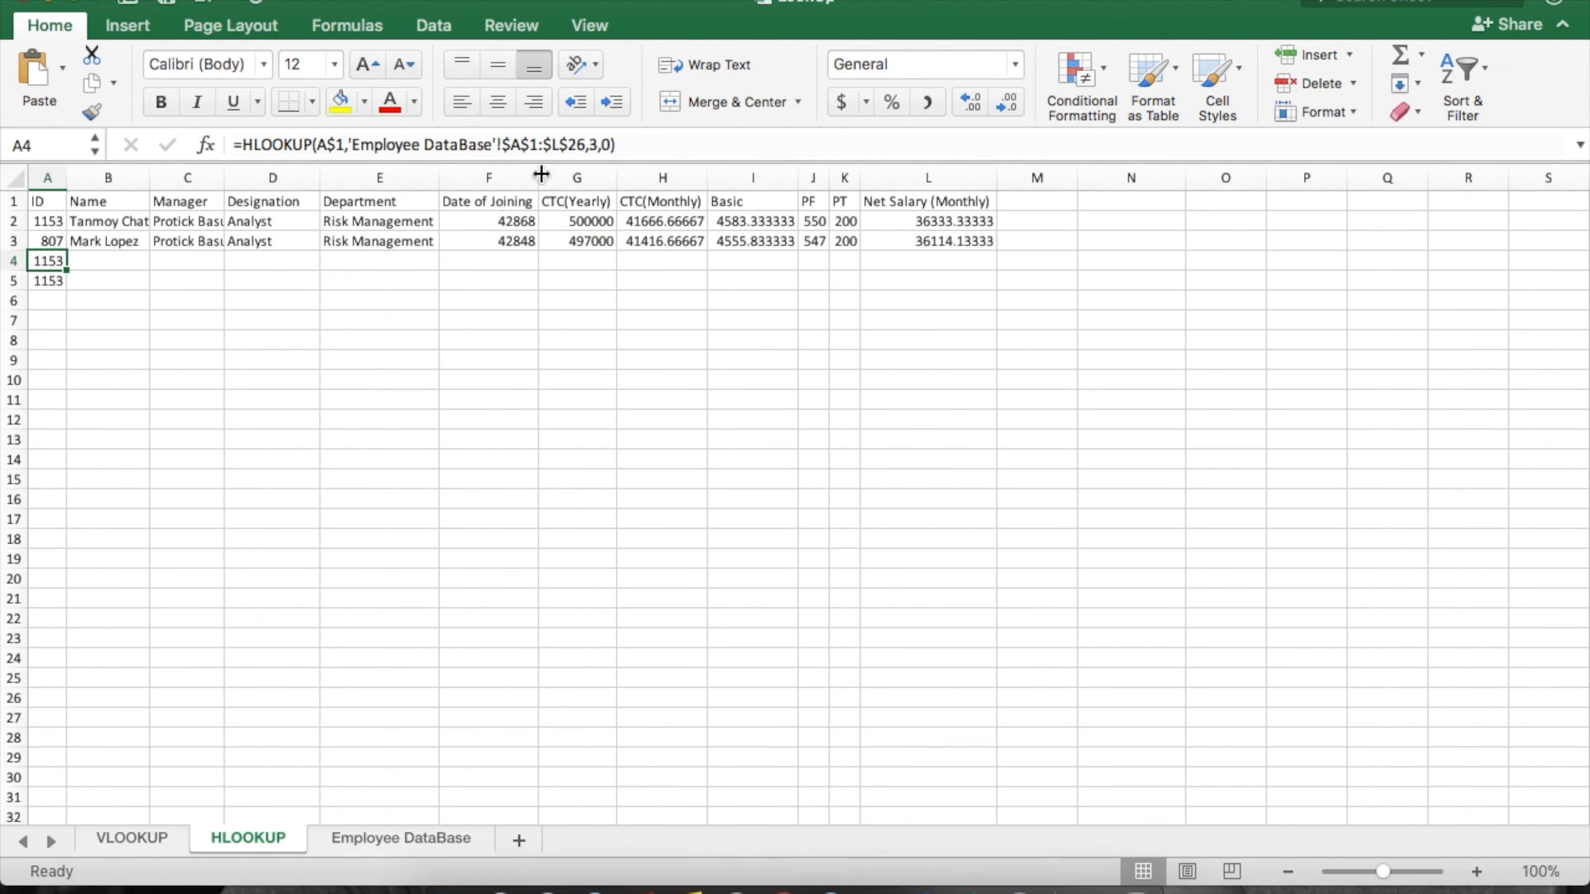
pyautogui.click(597, 144)
pyautogui.press('BackSpace')
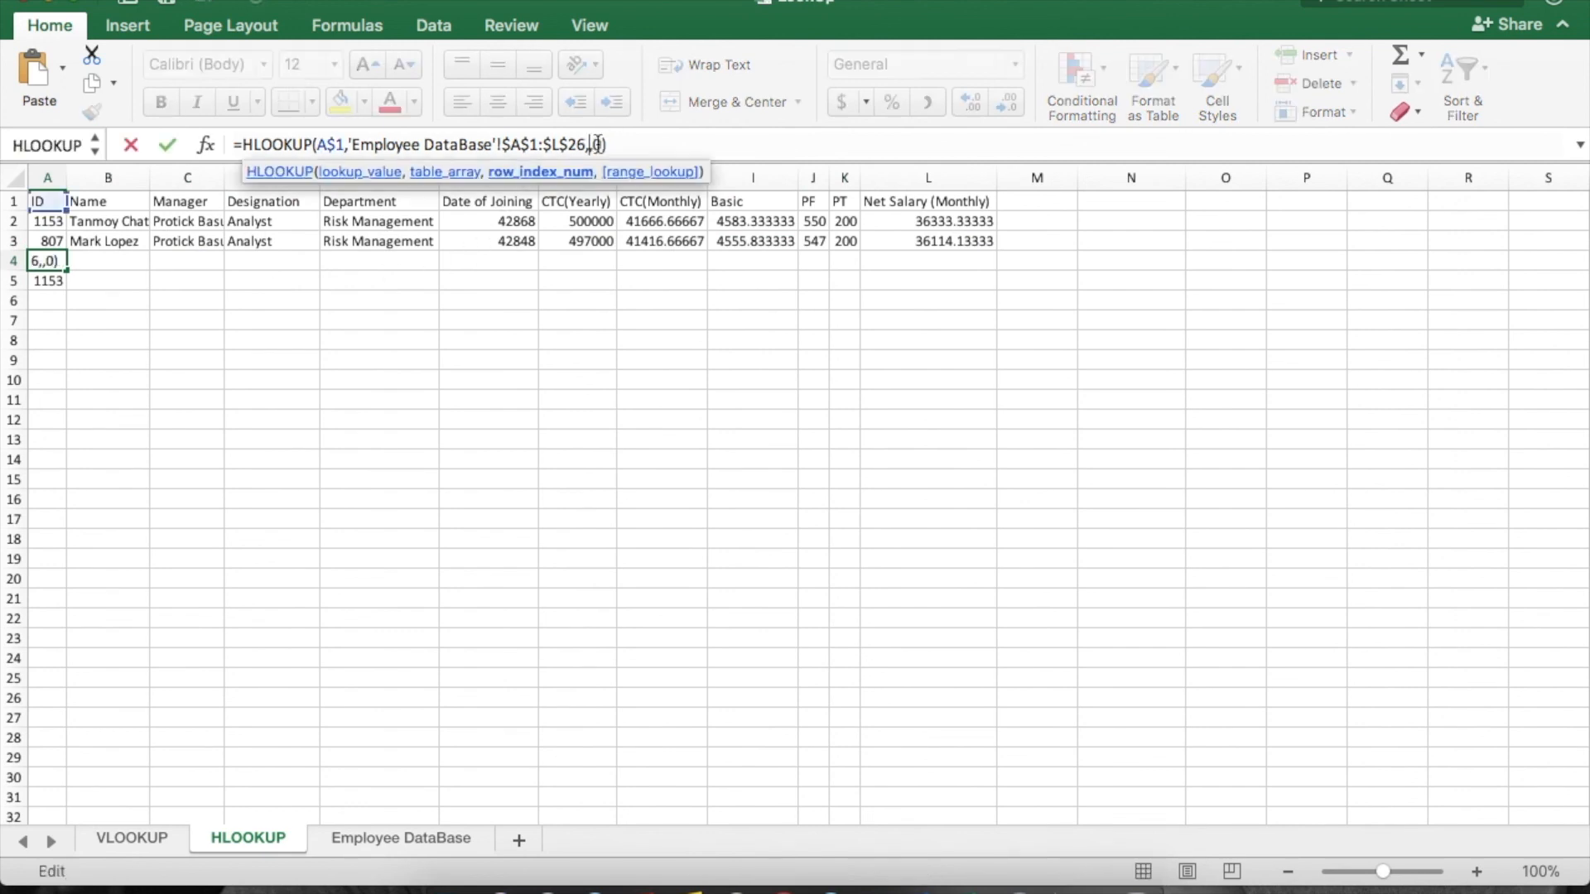
pyautogui.write('4')
pyautogui.press('Return')
# Set the row index number to 6 in the HLOOKUP formula in A5.
pyautogui.press('F2')
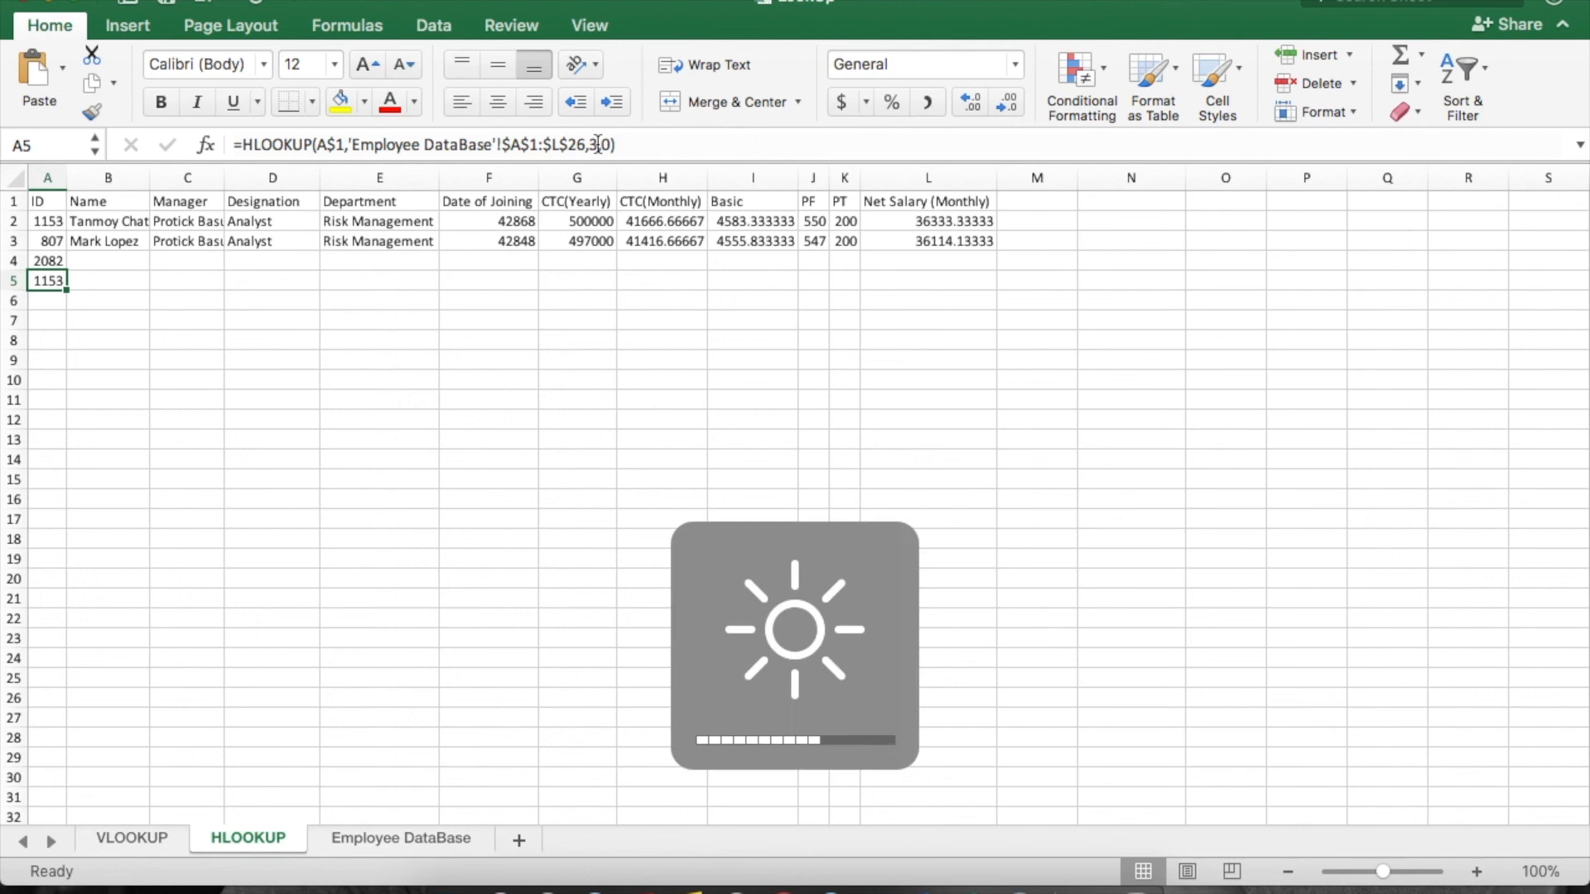
pyautogui.click(598, 146)
pyautogui.press('BackSpace')
pyautogui.write('6')
pyautogui.press('Return')
# Copy A5's HLOOKUP formula down to A6 and set its row index number to 7.
pyautogui.moveTo(48, 281); pyautogui.dragTo(47, 300)
pyautogui.hotkey('ctrl', 'd')
pyautogui.click(48, 300)
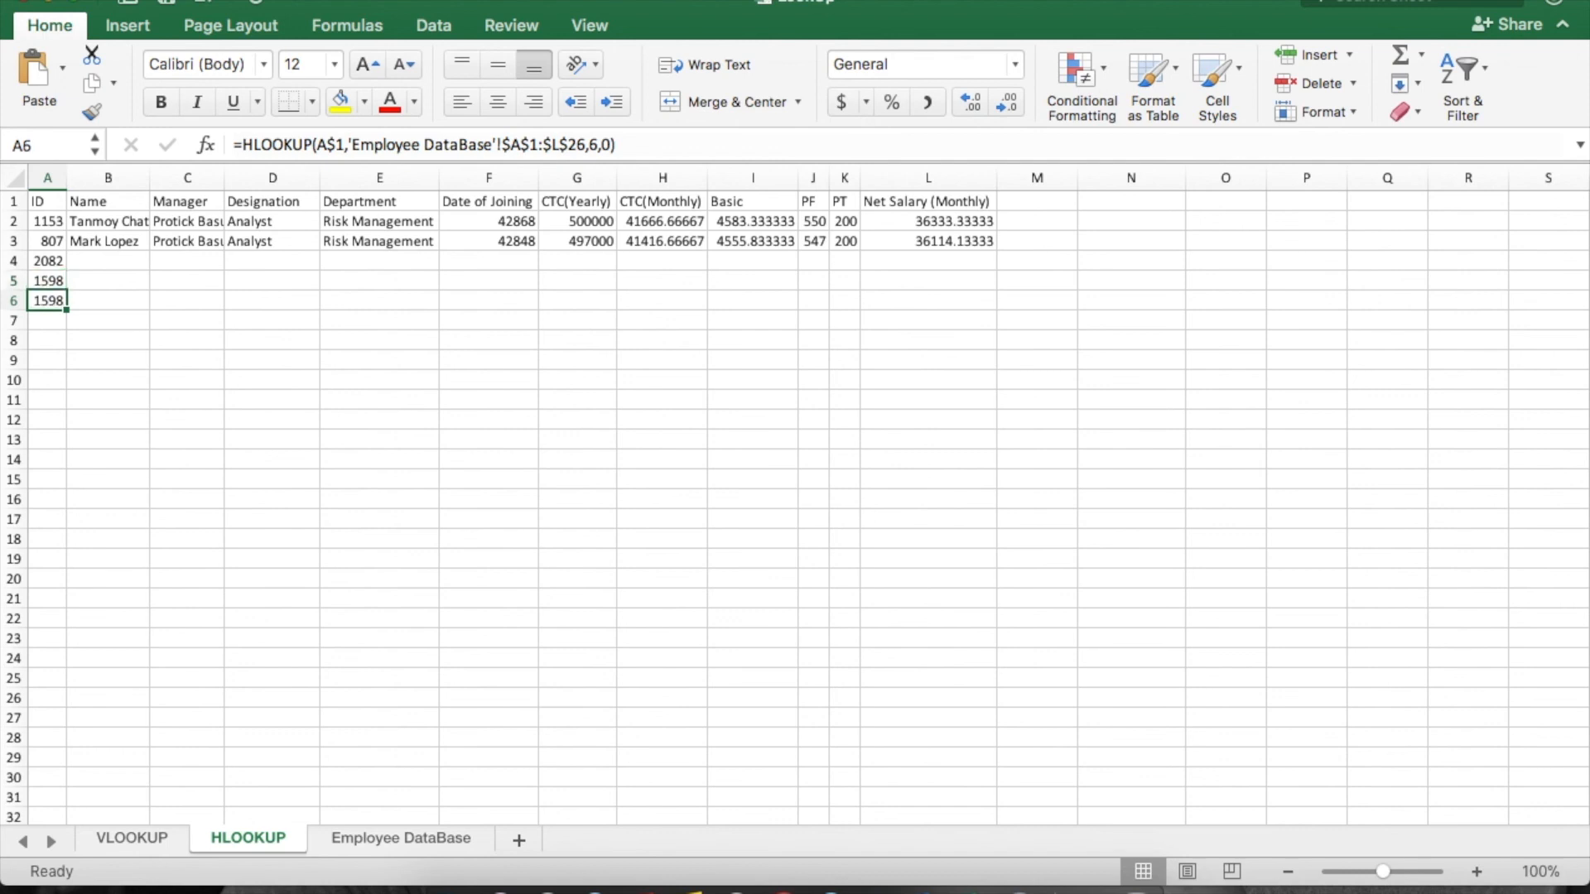
pyautogui.click(599, 144)
pyautogui.press('BackSpace')
pyautogui.write('7')
pyautogui.press('Return')
# Fill the HLOOKUP formulas in A4:A6 across rows 4 to 6 through the Net Salary (Monthly) column in L.
pyautogui.press('Up')
pyautogui.press('Up')
pyautogui.press('Up')
pyautogui.press('Up')
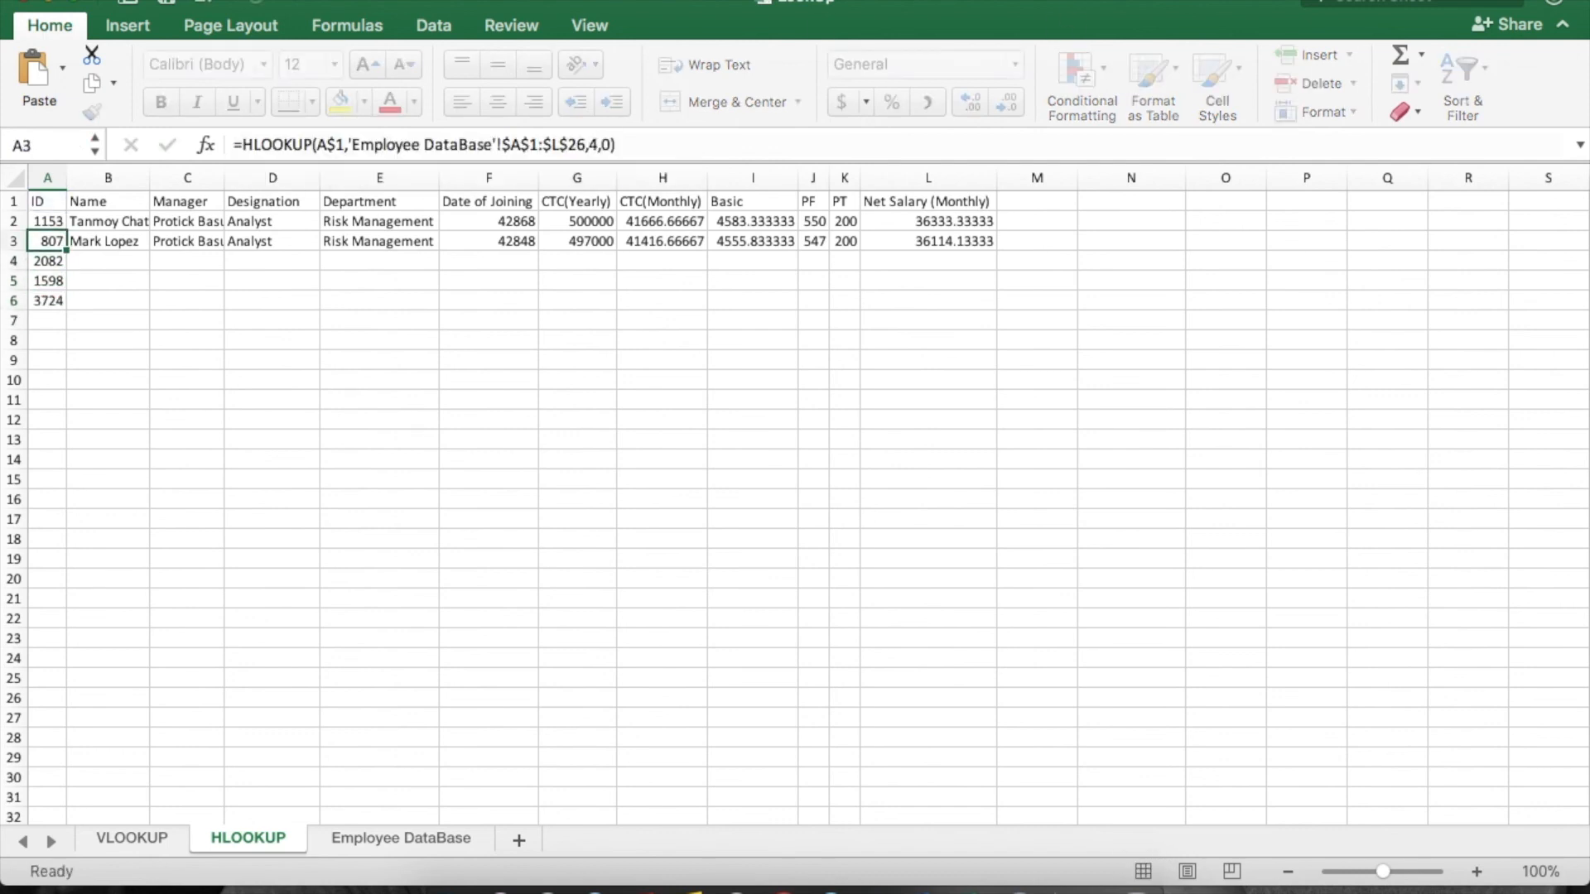
pyautogui.hotkey('shift', 'Down')
pyautogui.hotkey('shift', 'Down')
pyautogui.hotkey('shift', 'Right')
pyautogui.press('Down')
pyautogui.hotkey('shift', 'Down')
pyautogui.hotkey('shift', 'Down')
pyautogui.hotkey('shift', 'Right')
pyautogui.hotkey('shift', 'Right')
pyautogui.hotkey('shift', 'Right')
pyautogui.hotkey('shift', 'Right')
pyautogui.hotkey('shift', 'Right')
pyautogui.hotkey('shift', 'Right')
pyautogui.hotkey('shift', 'Right')
pyautogui.hotkey('shift', 'Right')
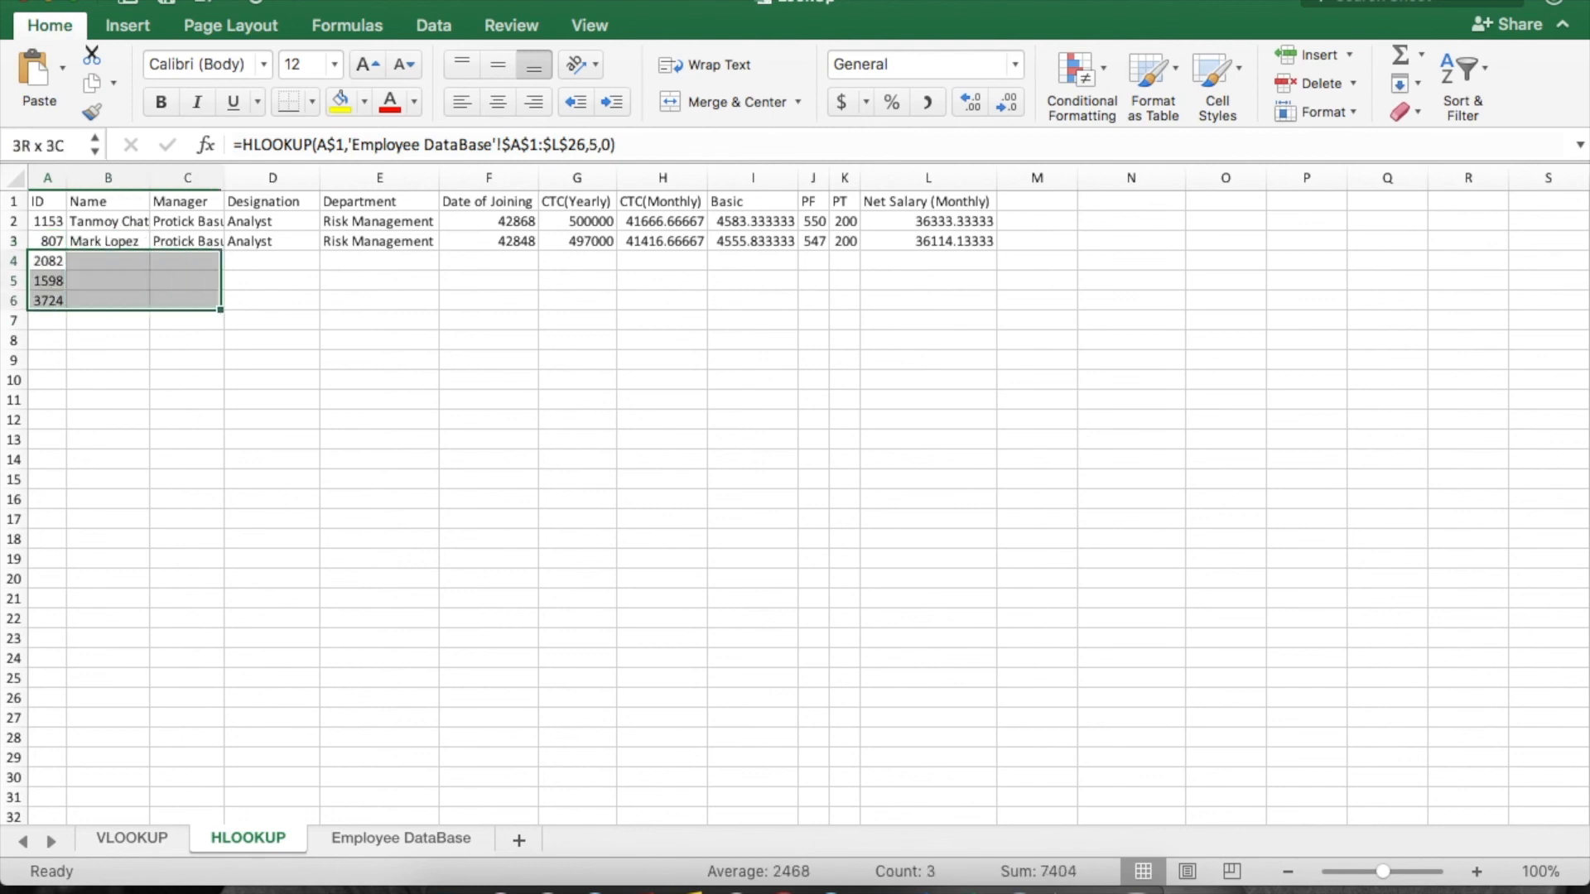
pyautogui.hotkey('shift', 'Right')
pyautogui.hotkey('shift', 'Right')
pyautogui.hotkey('shift', 'Right')
pyautogui.hotkey('ctrl', 'r')
# Examine the copied HLOOKUP formulas across row 4 from the ID column through the Basic column.
pyautogui.press('Down')
pyautogui.press('Up')
pyautogui.hotkey('shift', 'Down')
pyautogui.hotkey('shift', 'Down')
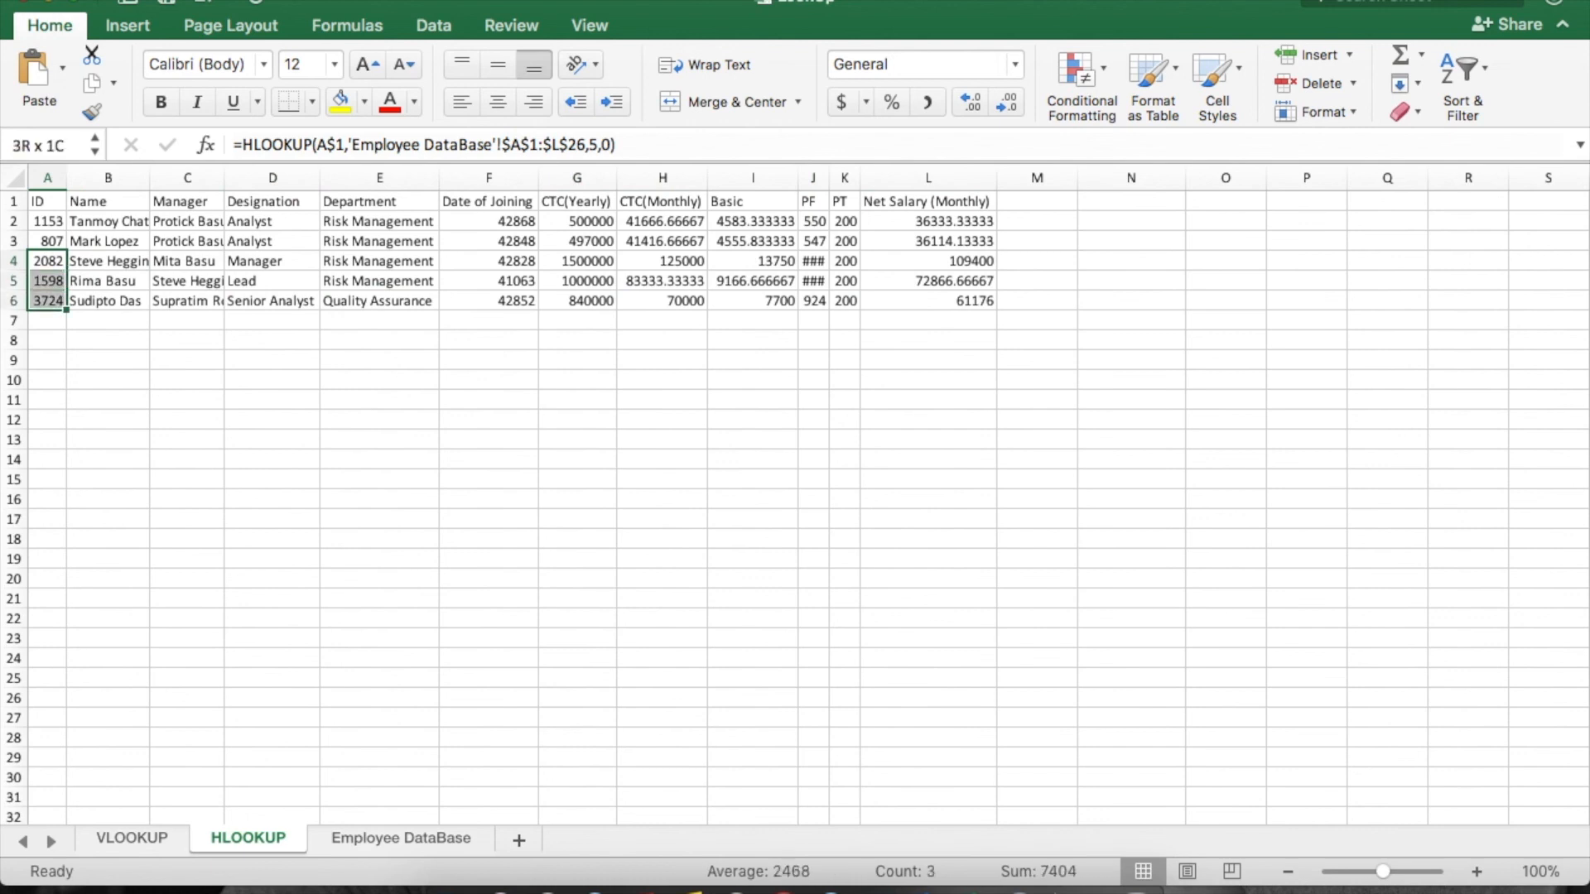
pyautogui.press('Right')
pyautogui.press('Right')
pyautogui.press('Right')
pyautogui.press('Right')
pyautogui.press('Right')
pyautogui.press('Right')
pyautogui.press('Right')
pyautogui.press('Right')
pyautogui.press('Right')
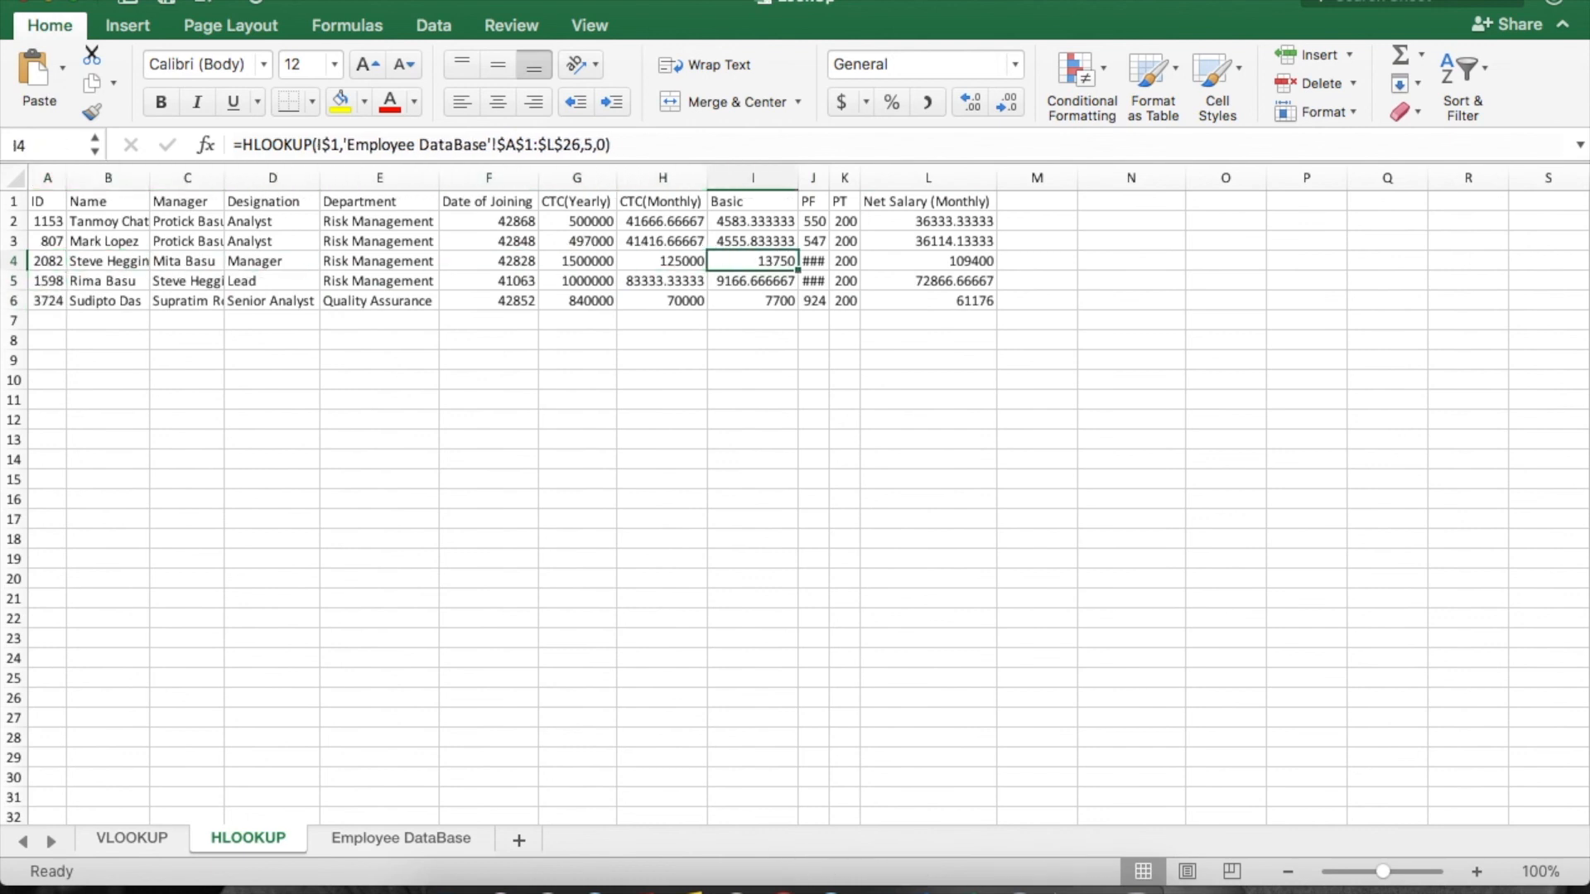
pyautogui.press('Left')
pyautogui.press('Left')
pyautogui.press('Left')
pyautogui.press('Left')
pyautogui.press('Left')
pyautogui.press('Left')
pyautogui.press('Left')
pyautogui.press('Left')
pyautogui.press('Left')
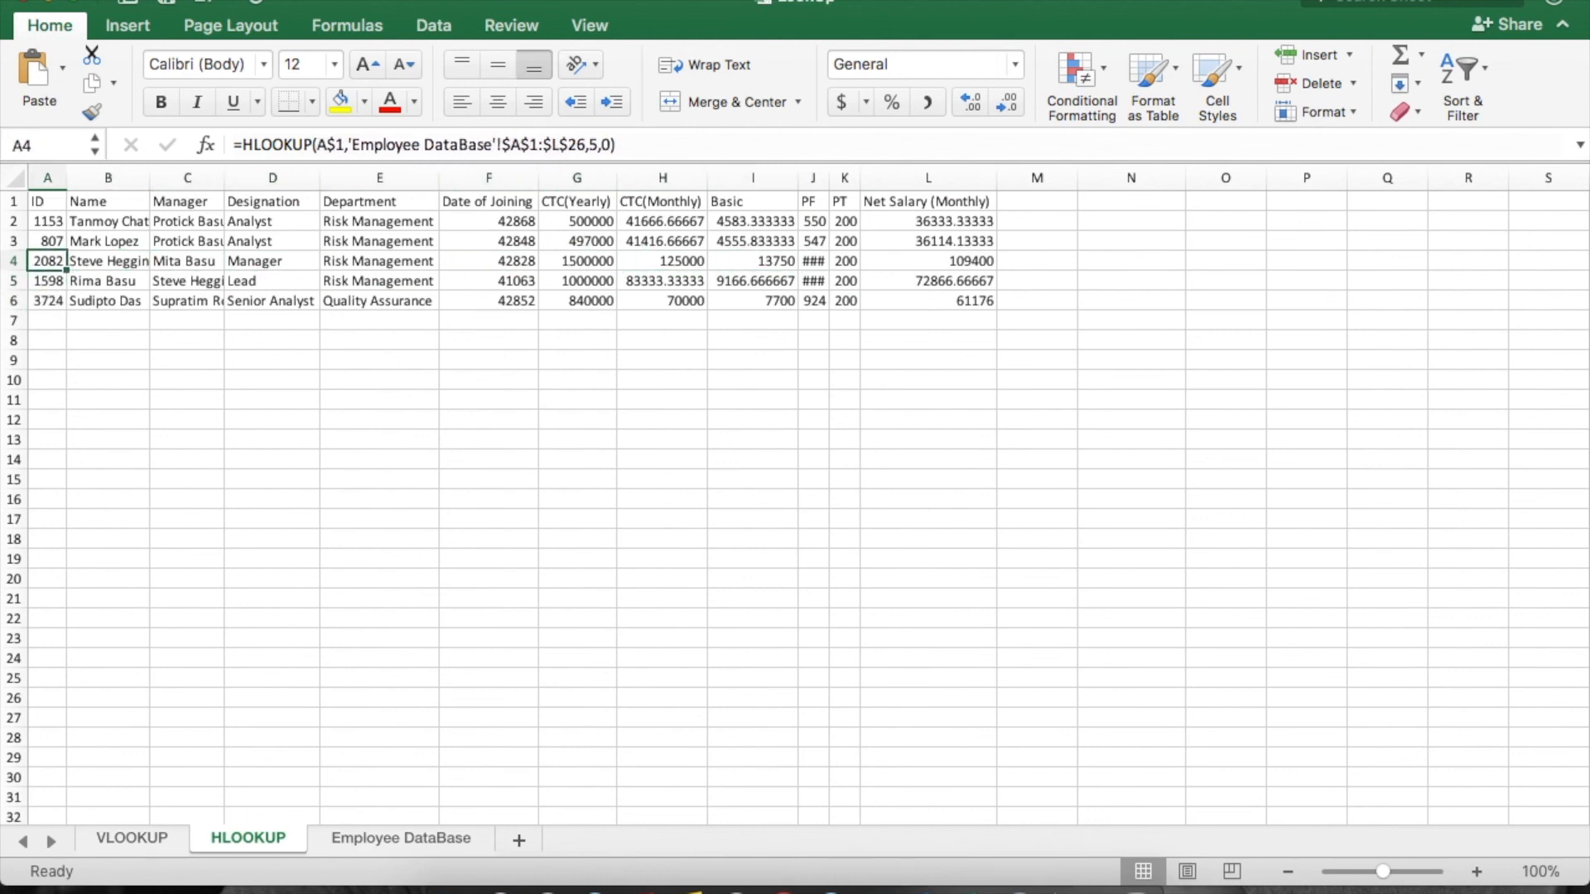
# Paste row 5 of the Employee DataBase sheet into row 11 of the HLOOKUP sheet for comparison, and undo the paste.
pyautogui.rightClick(383, 839)
pyautogui.click(41, 286)
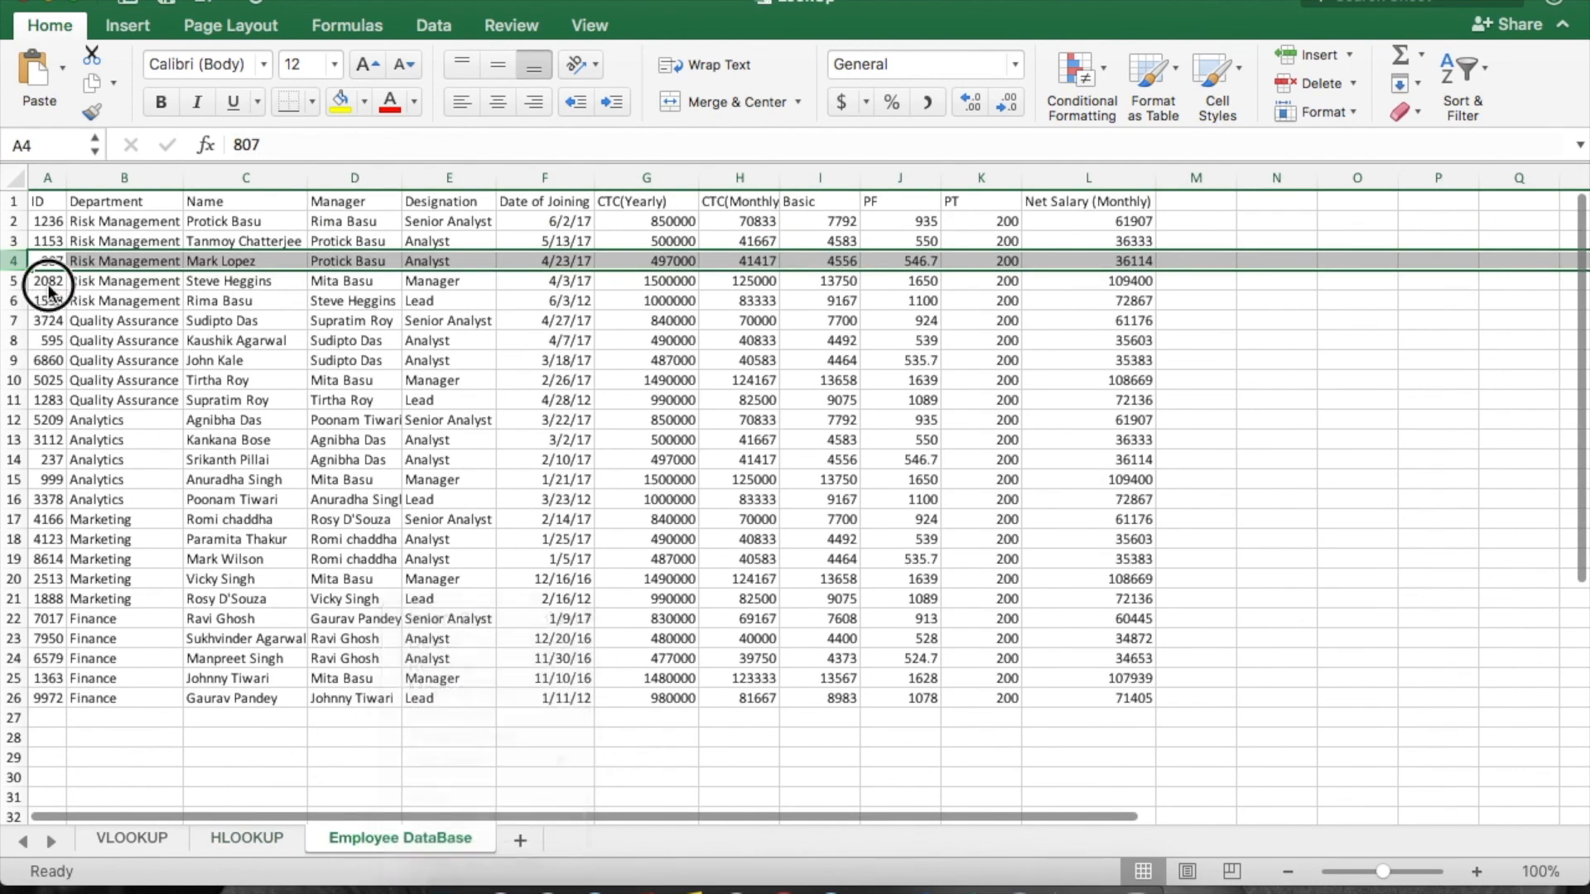
pyautogui.click(10, 281)
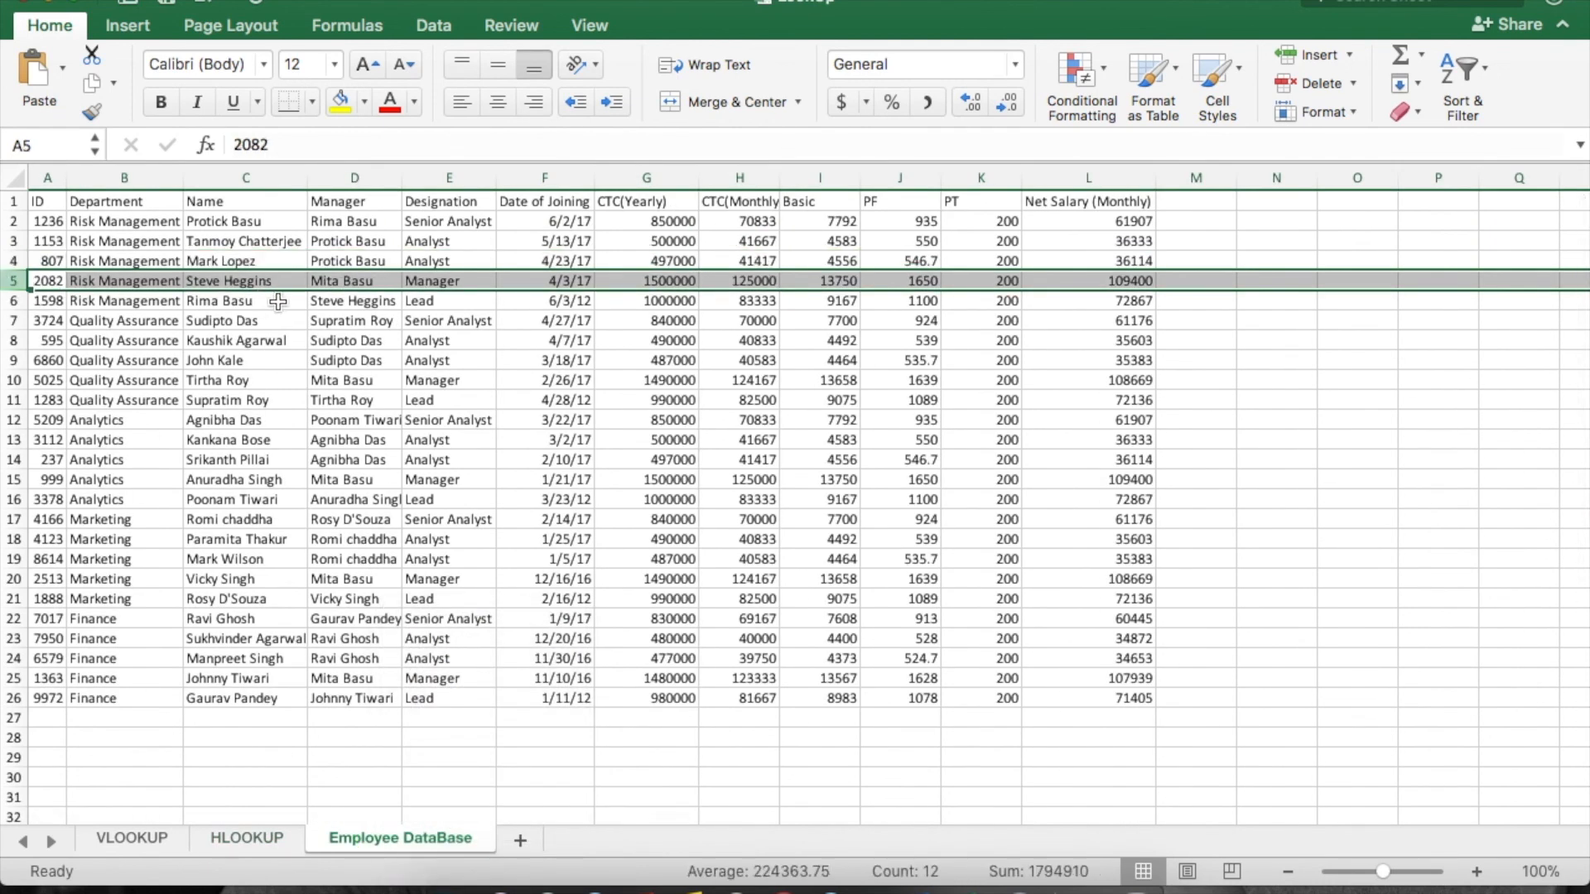
pyautogui.press('super+c')
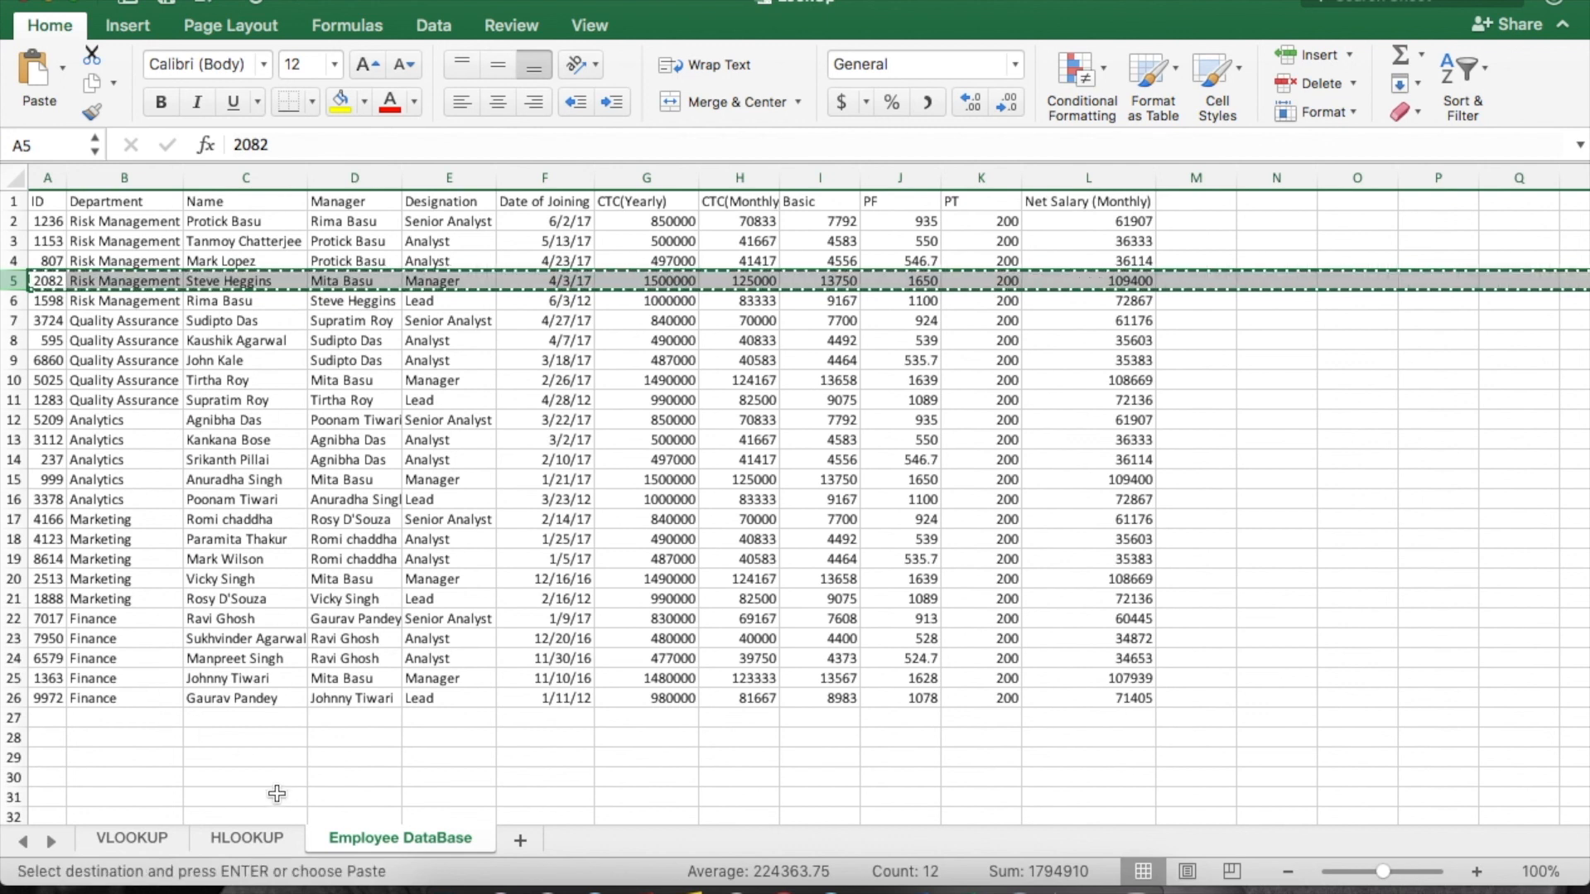
pyautogui.click(237, 841)
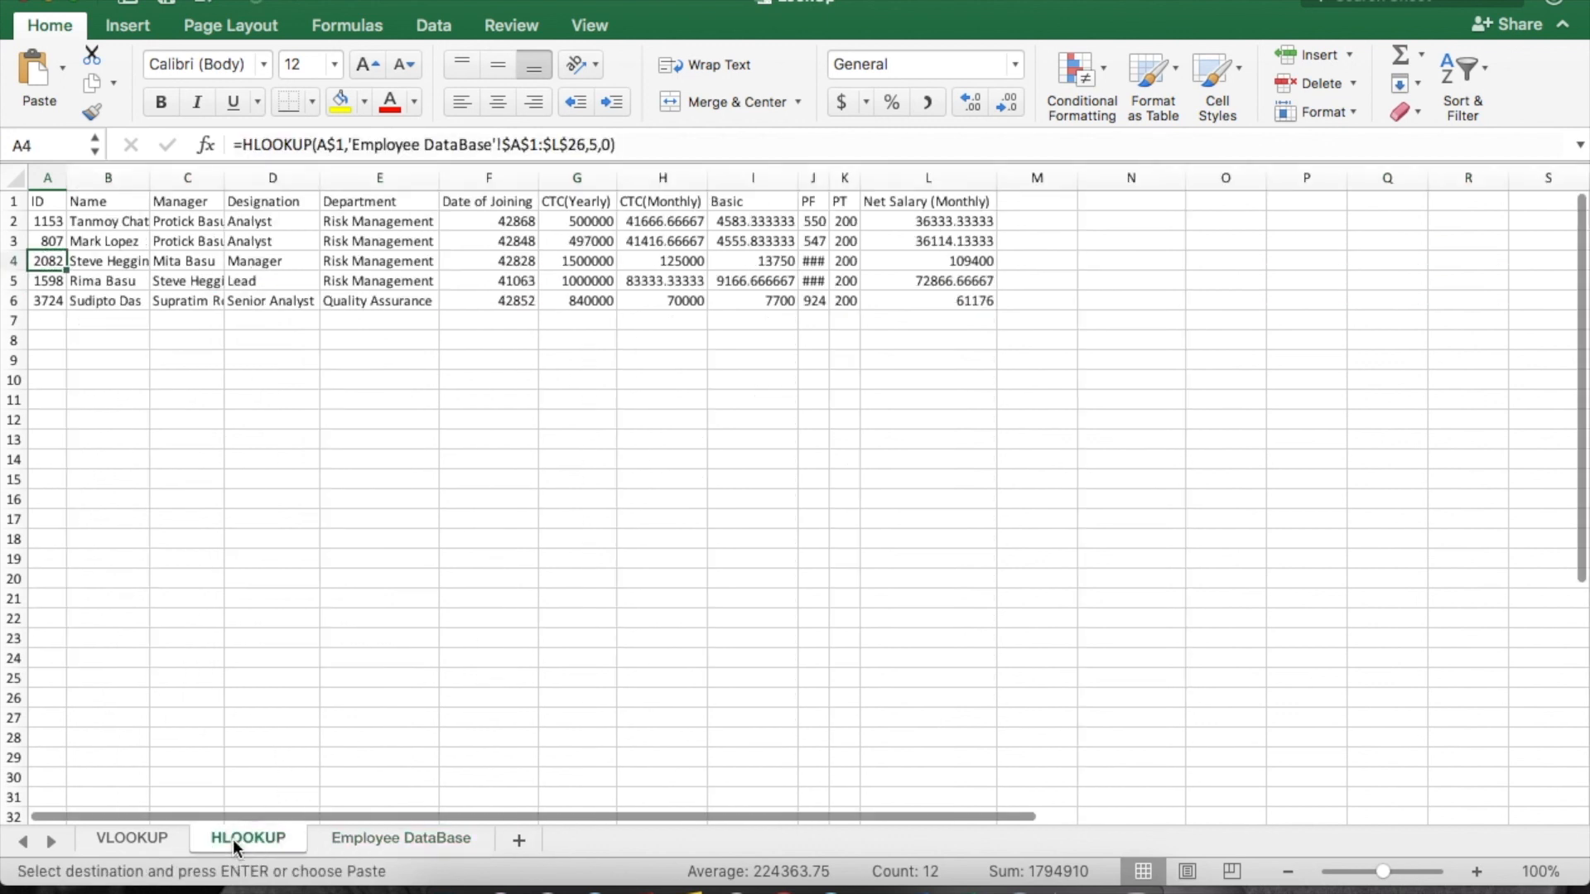
pyautogui.click(48, 401)
pyautogui.press('super+v')
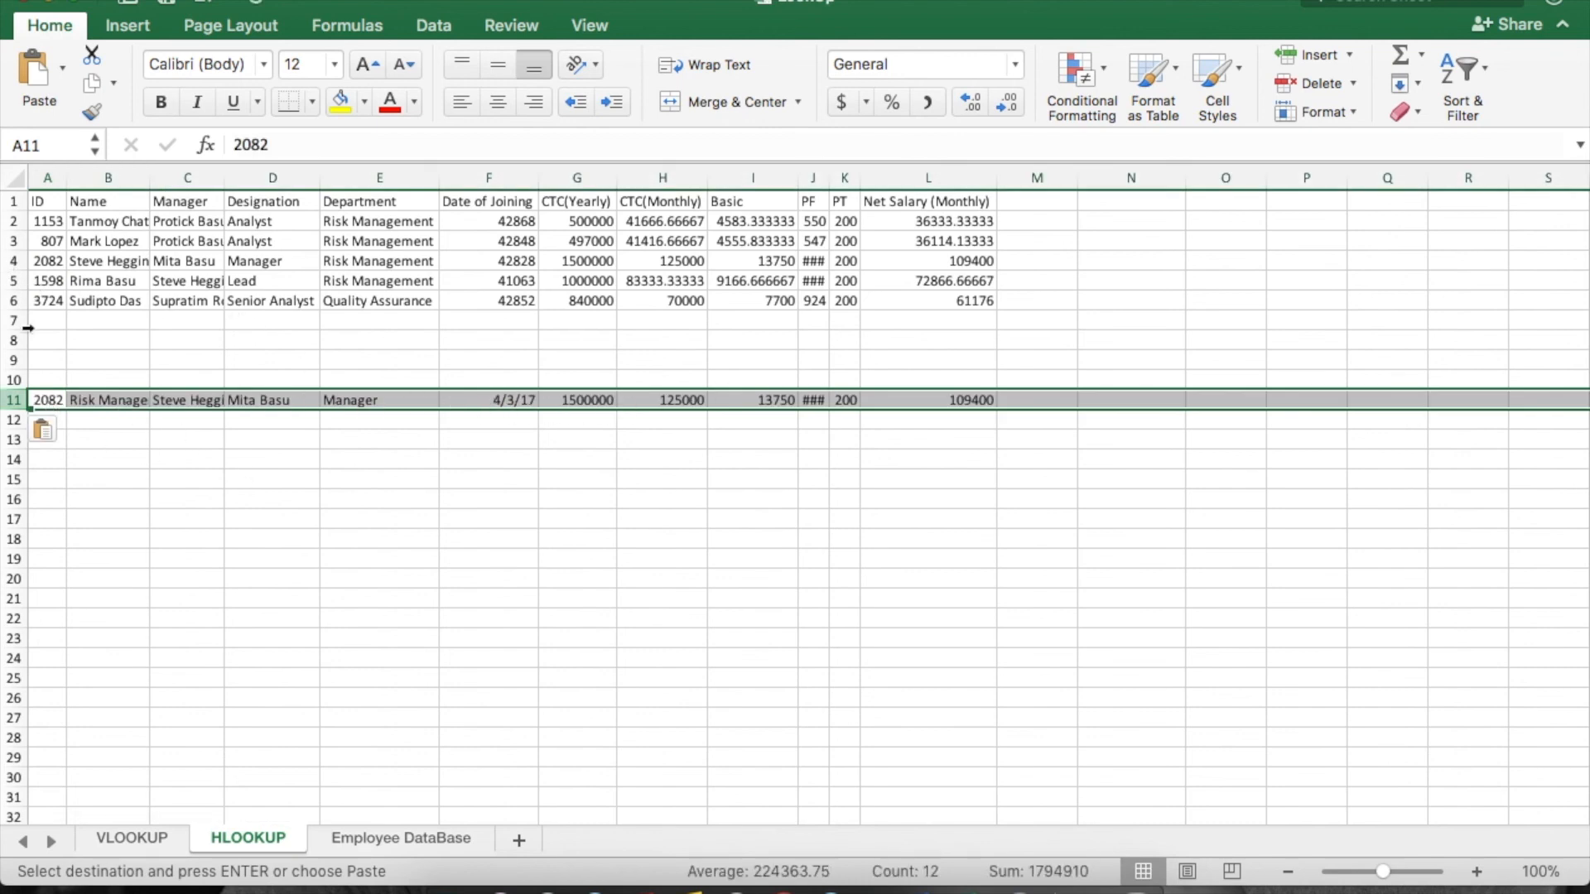
pyautogui.press('super+z')
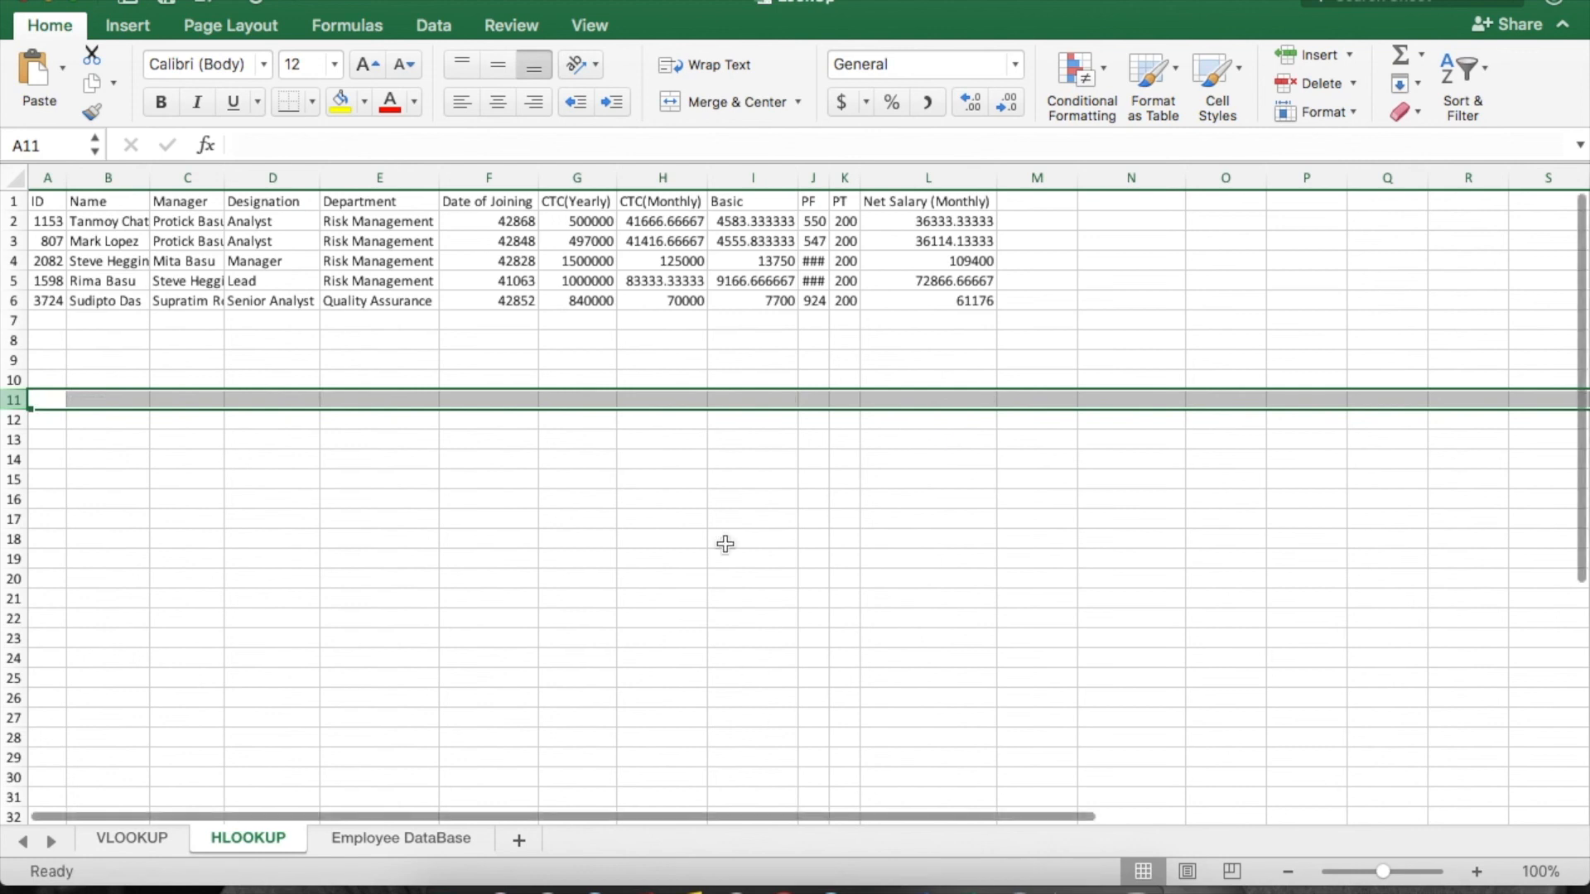
# Autofit the width of the PF column on the HLOOKUP sheet and open the VLOOKUP sheet.
pyautogui.click(732, 578)
pyautogui.doubleClick(829, 174)
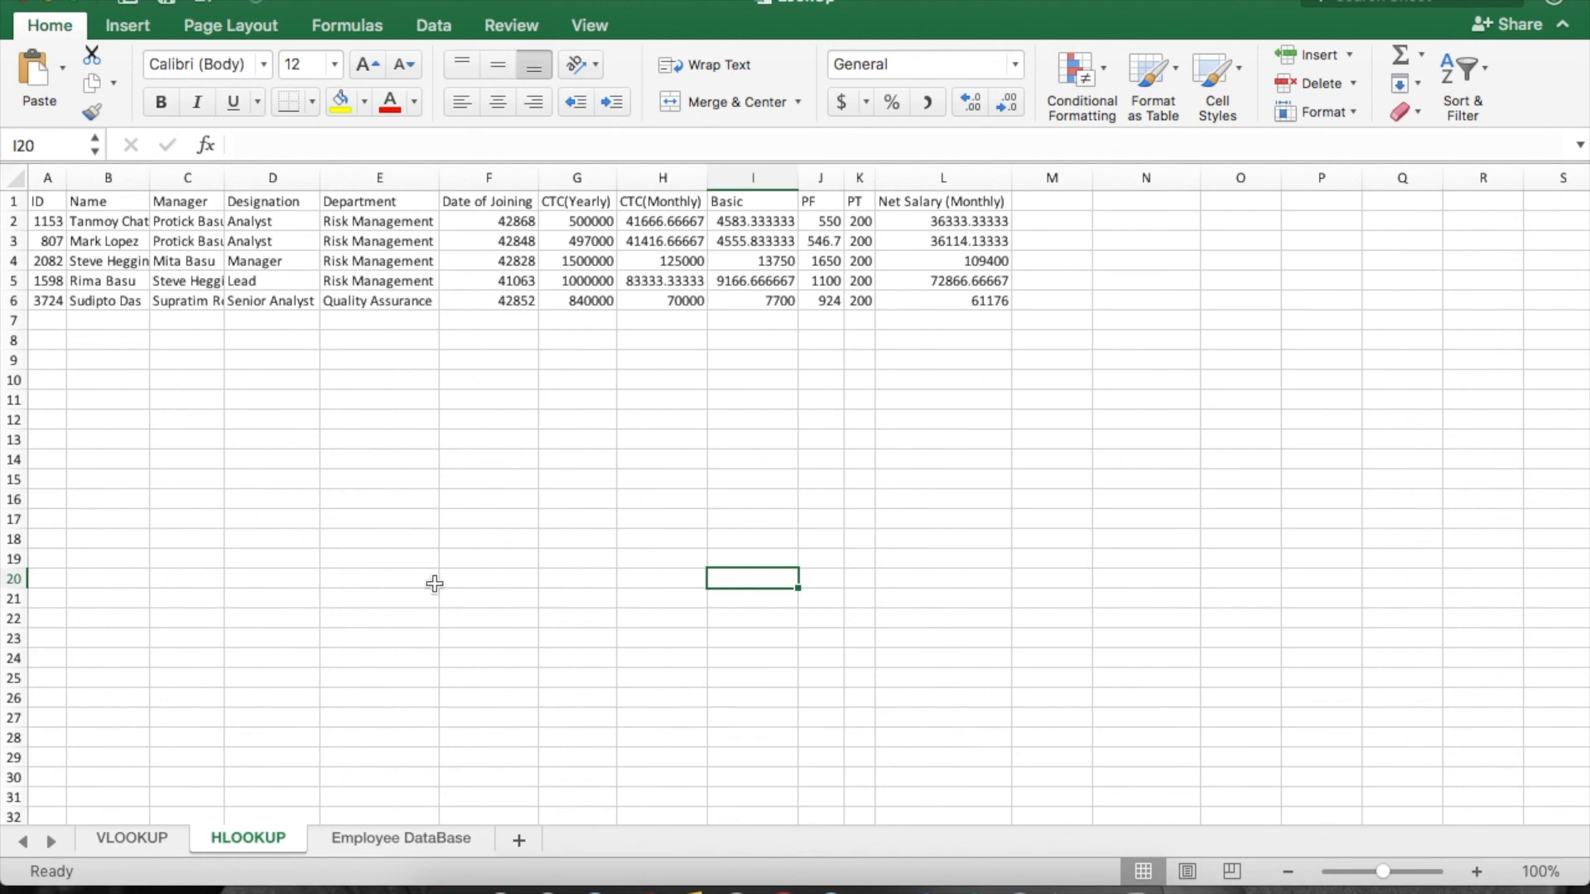
pyautogui.click(65, 176)
pyautogui.click(1017, 178)
pyautogui.click(386, 514)
pyautogui.click(135, 851)
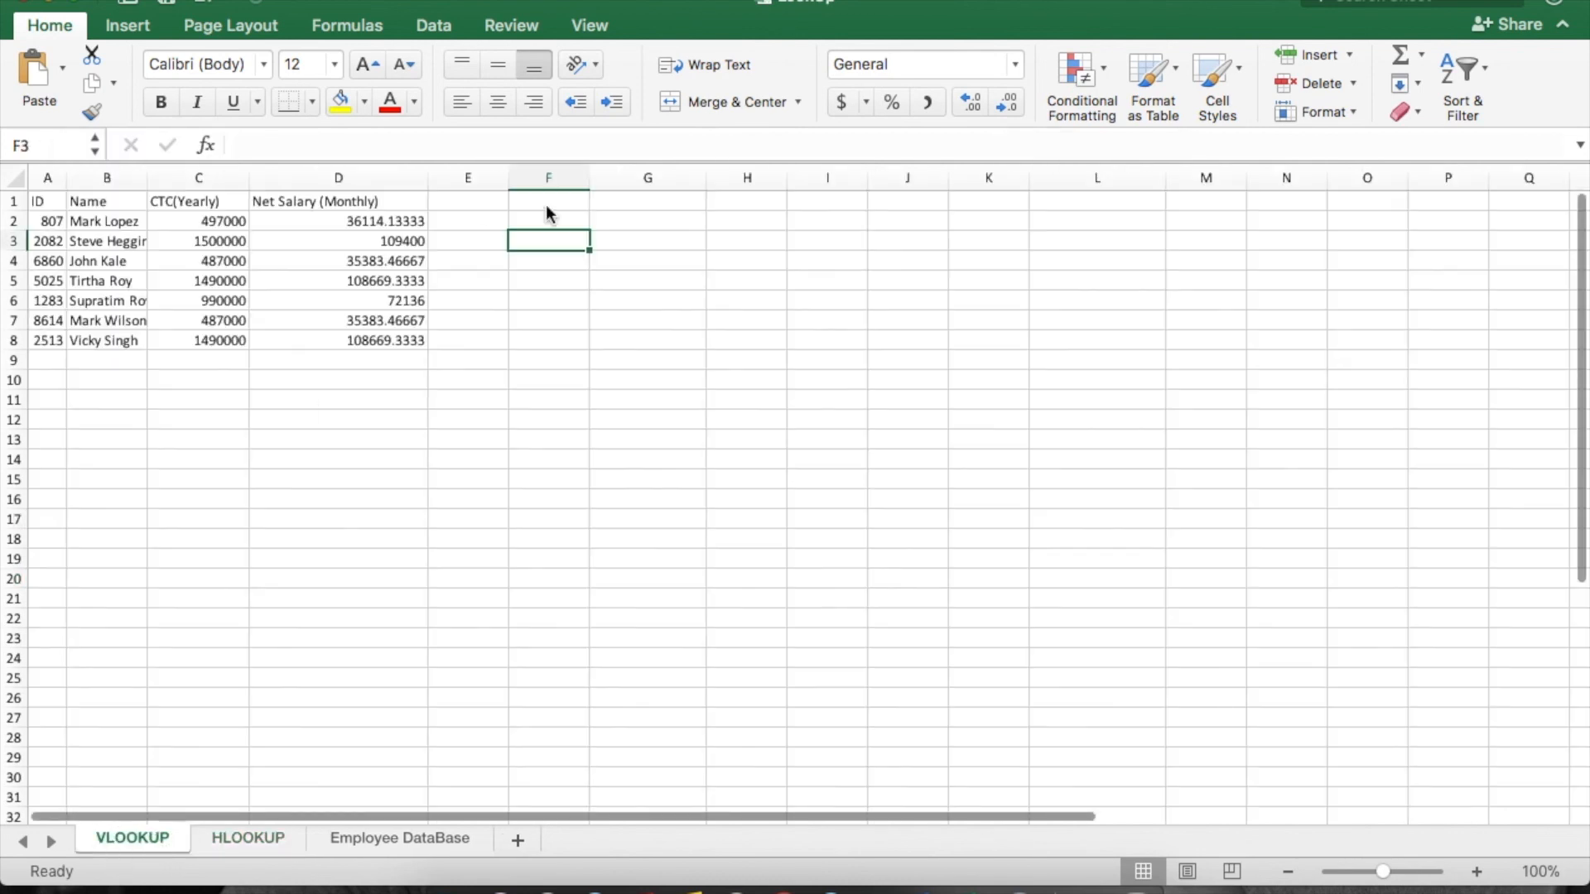